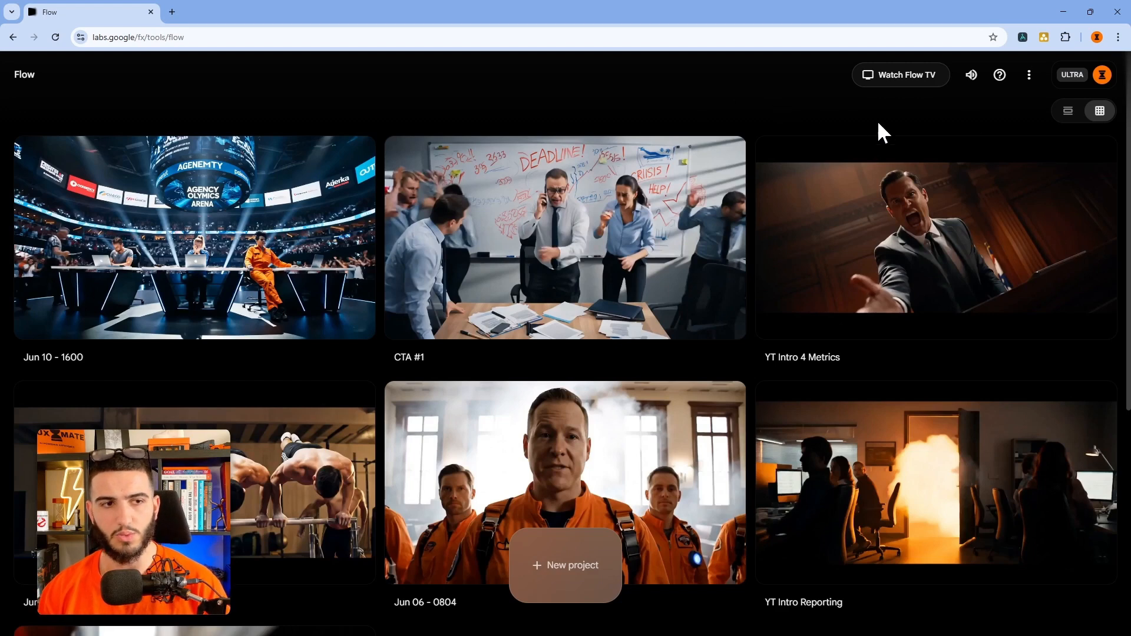
# Step: Check the available AI credits in the account details
pyautogui.click(1091, 82)
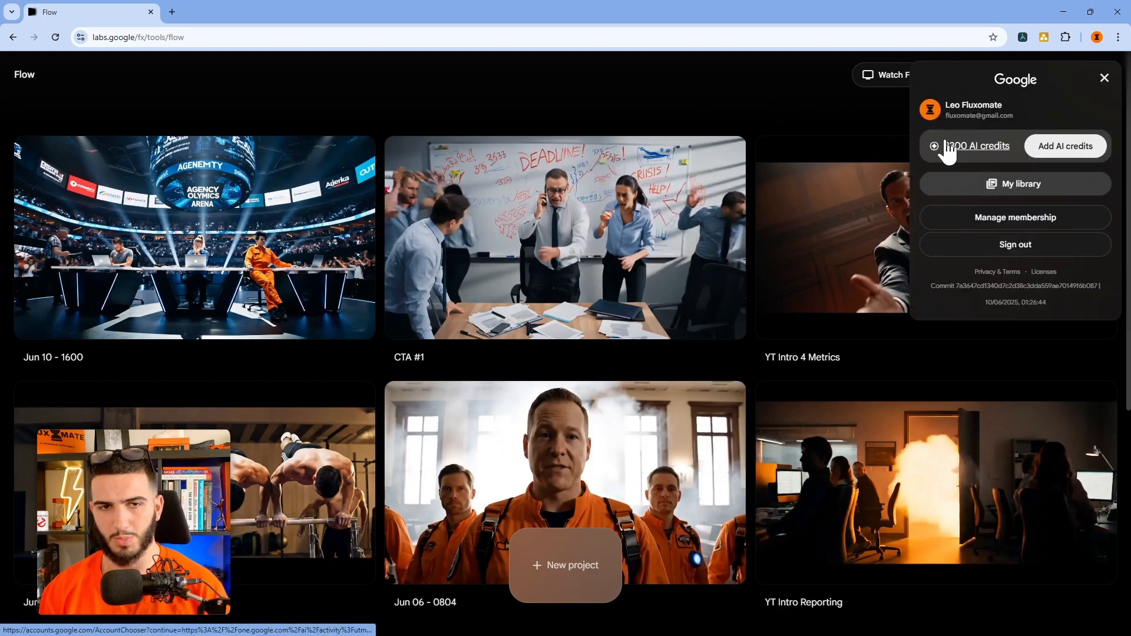
pyautogui.click(837, 136)
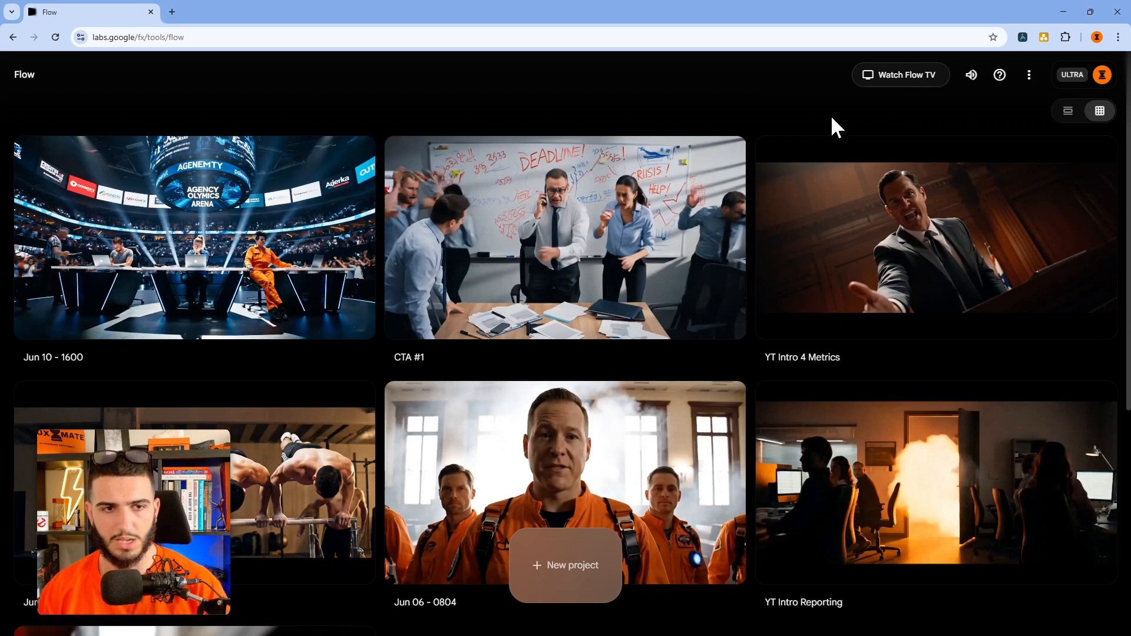
pyautogui.click(1103, 77)
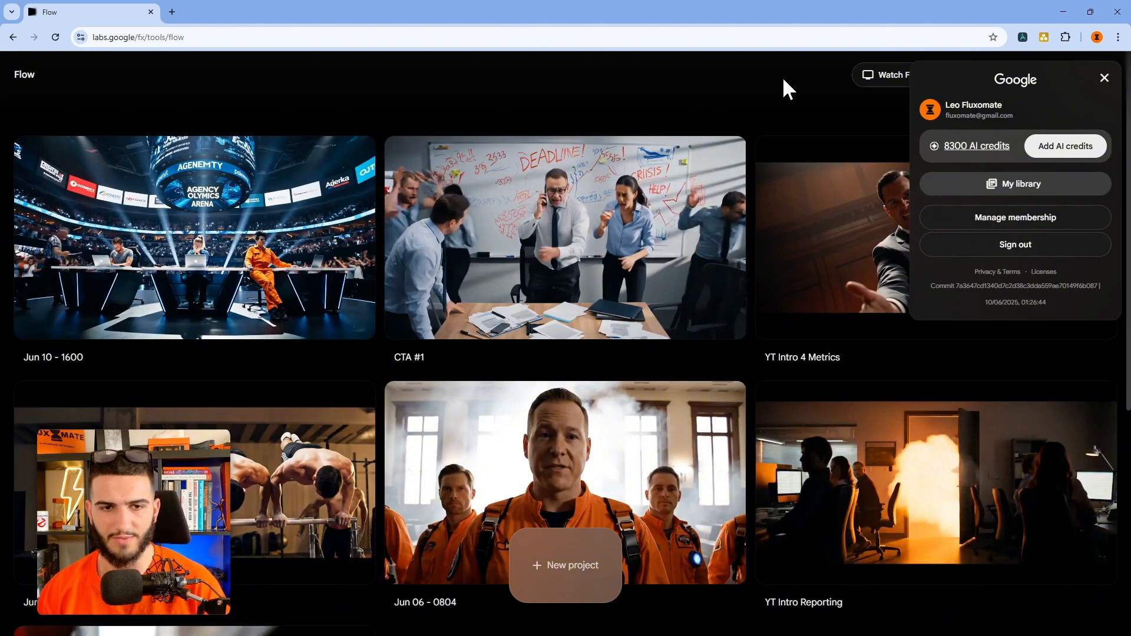
pyautogui.click(792, 94)
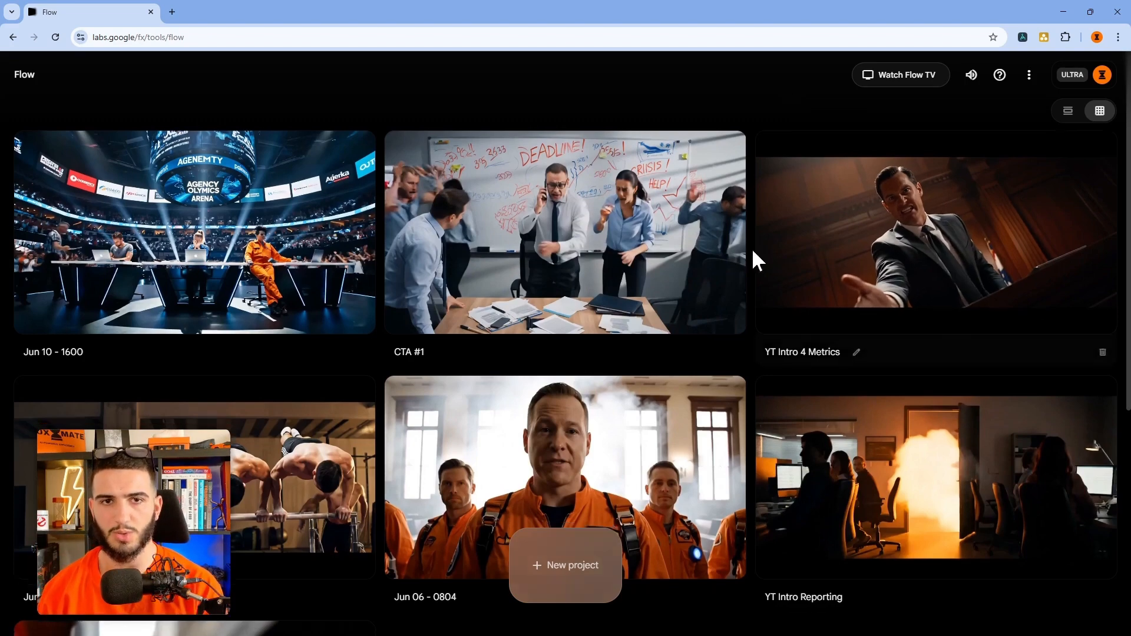
pyautogui.scroll(-3, 749, 250)
pyautogui.scroll(3, 749, 250)
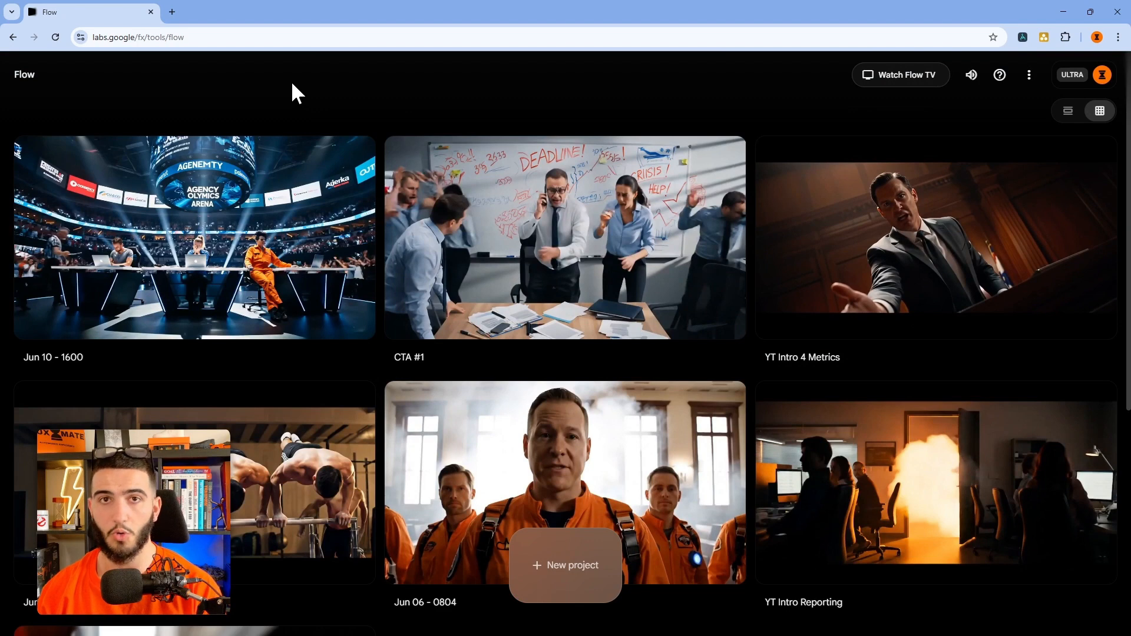
pyautogui.click(154, 37)
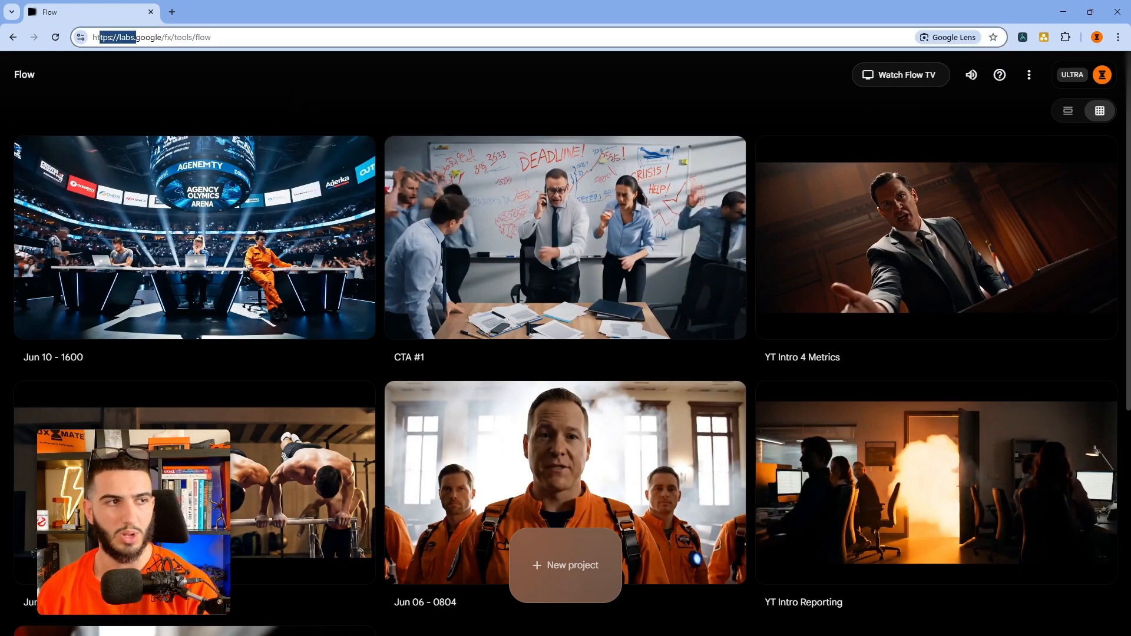
pyautogui.click(420, 81)
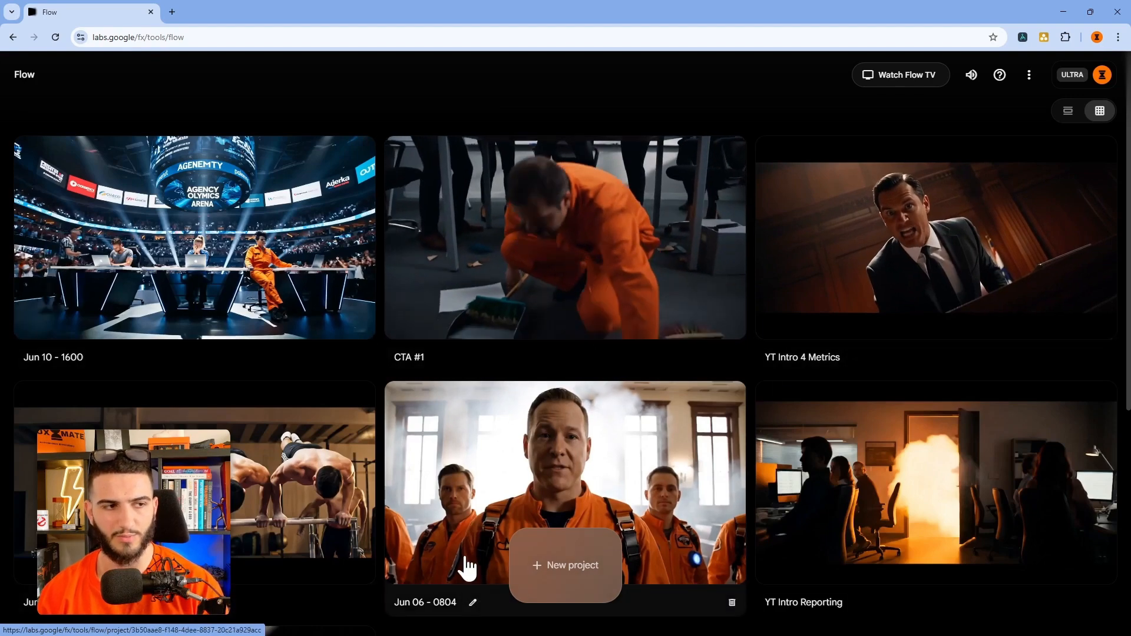
# Step: View the generated videos in the Jun 10 - 1600 project and return to the project overview
pyautogui.click(144, 261)
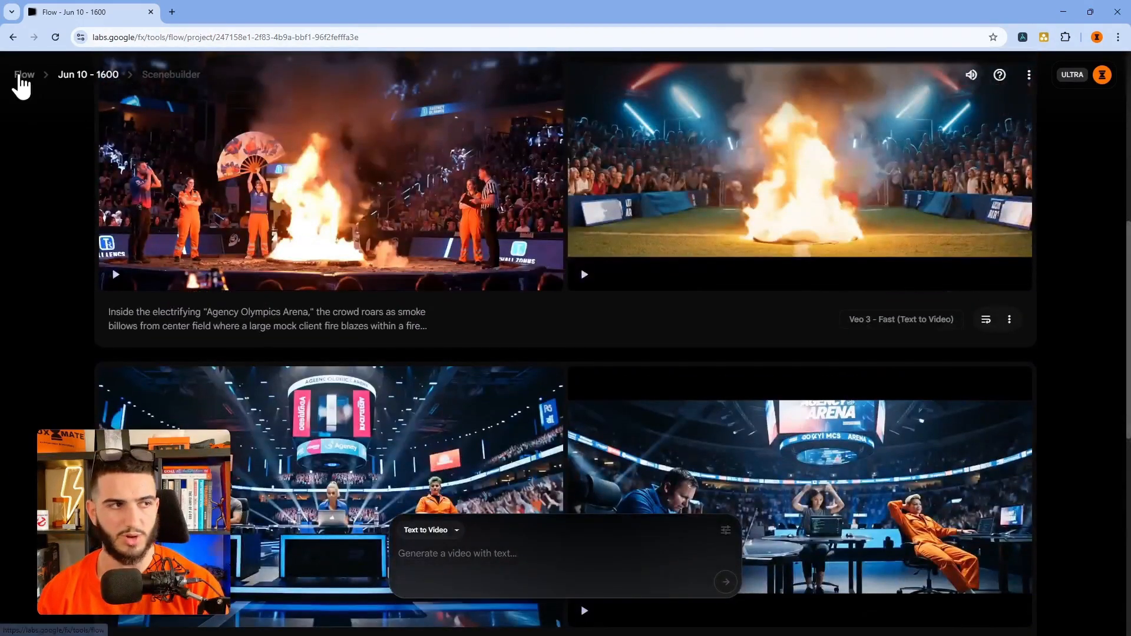
pyautogui.click(19, 75)
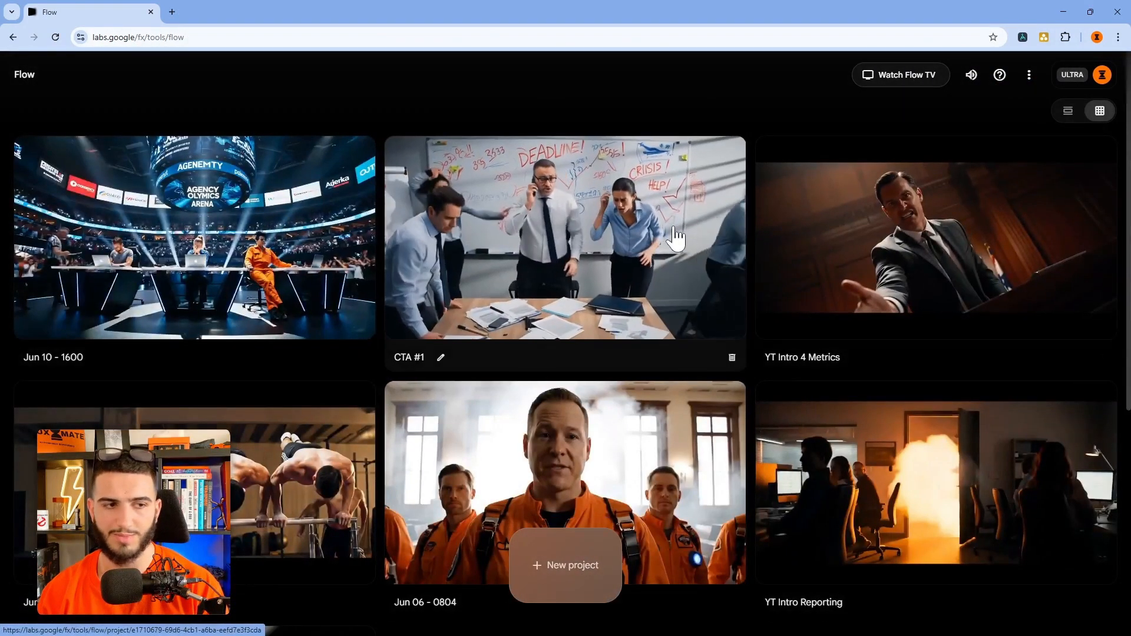
# Step: Open the CTA #1 project and review its generated videos and the generation settings
pyautogui.click(674, 235)
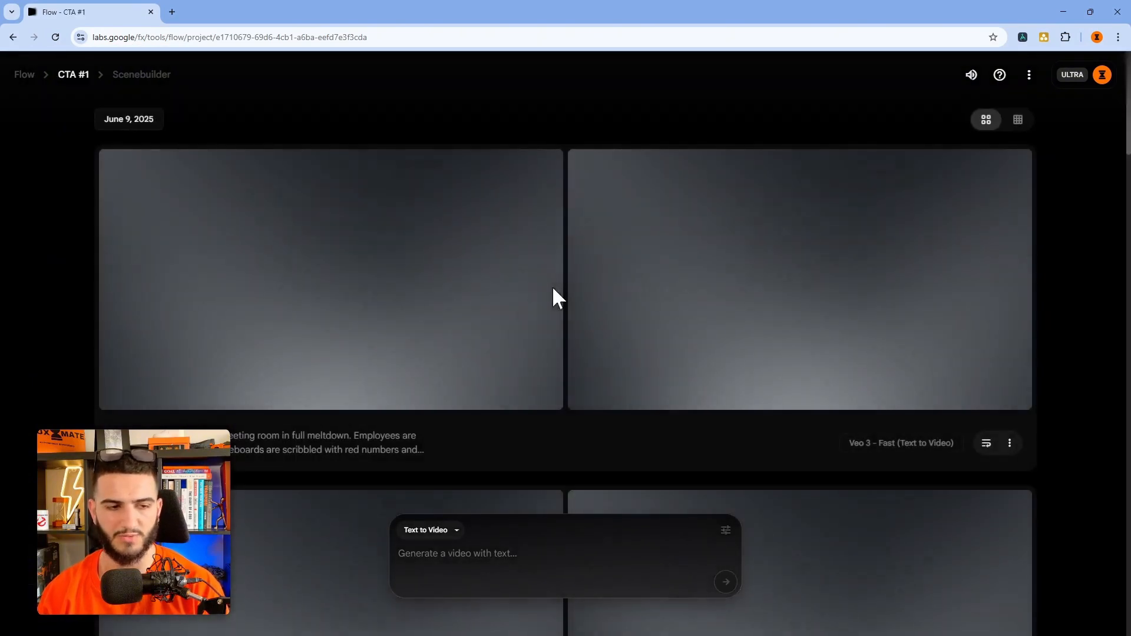
pyautogui.scroll(-3, 492, 265)
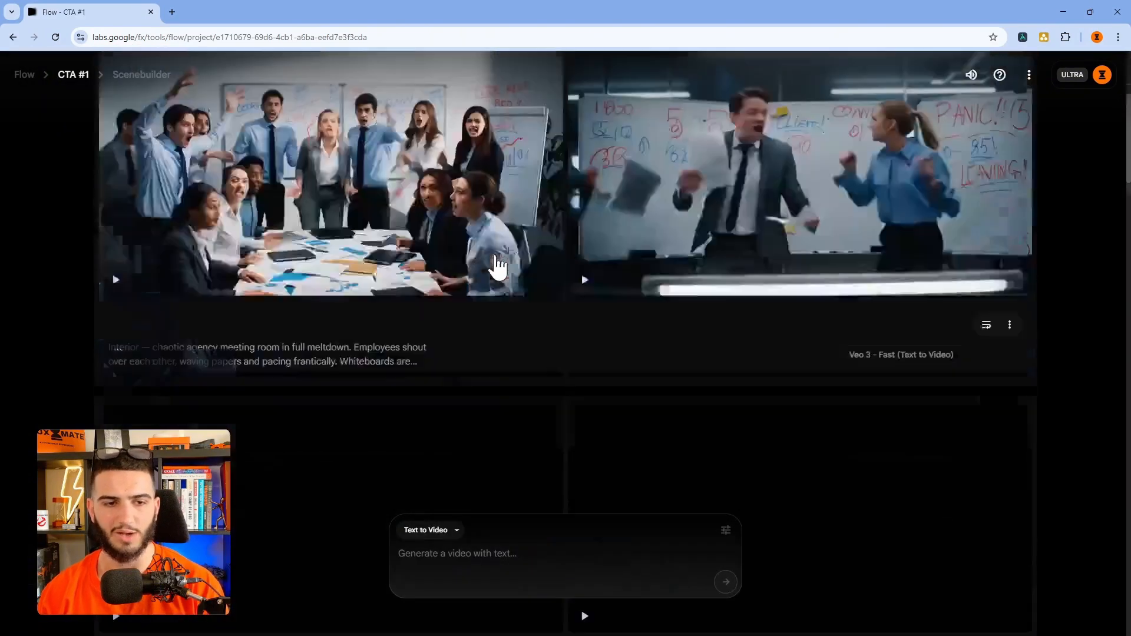
pyautogui.scroll(-7, 515, 260)
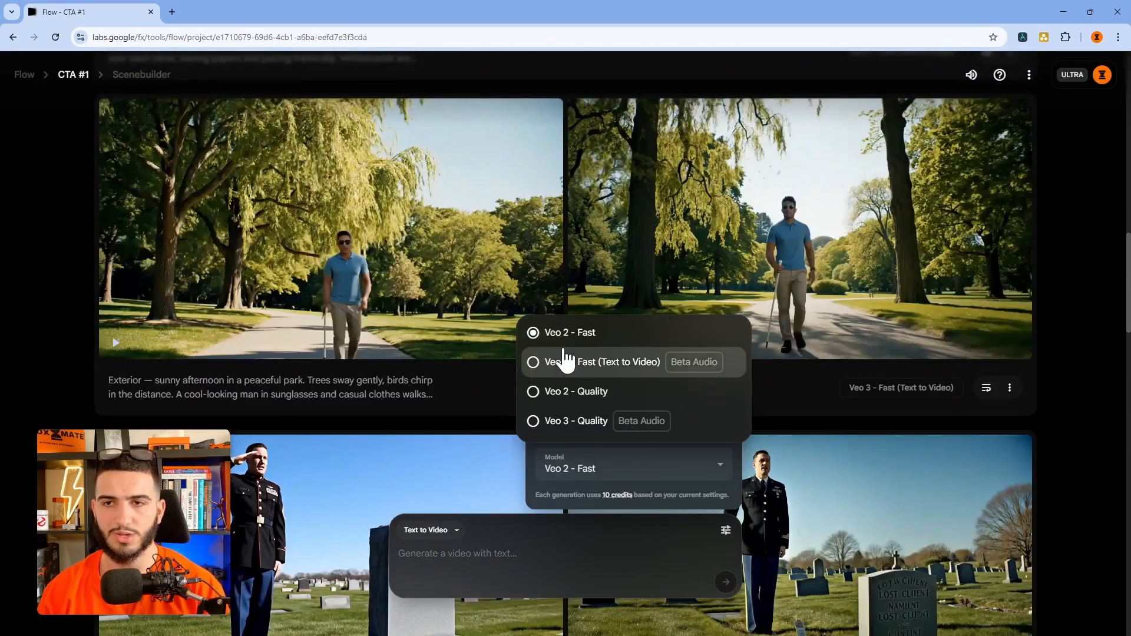
pyautogui.hotkey('ctrl', '+')
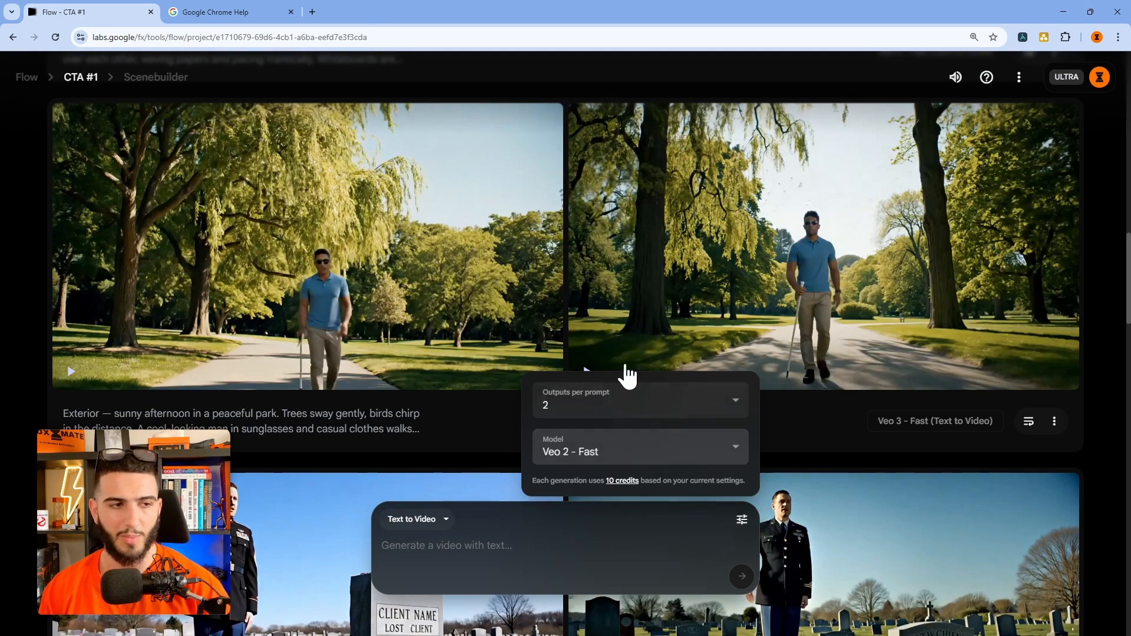
pyautogui.scroll(5, 606, 235)
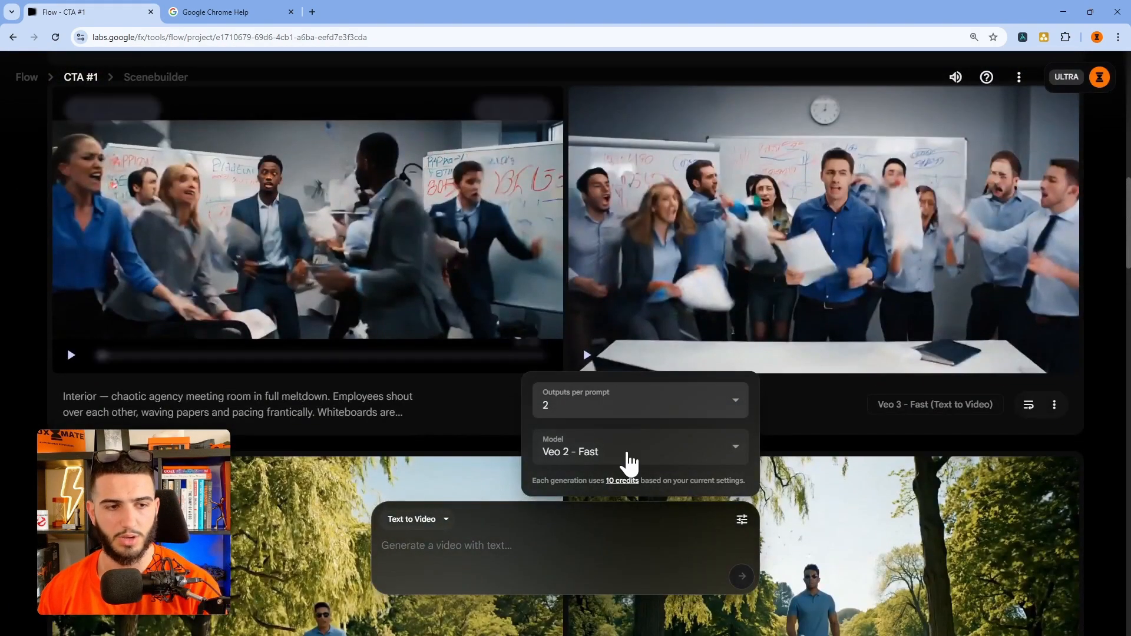
# Step: Switch the generation mode to Frames to Video and view the images available for the first frame
pyautogui.click(434, 520)
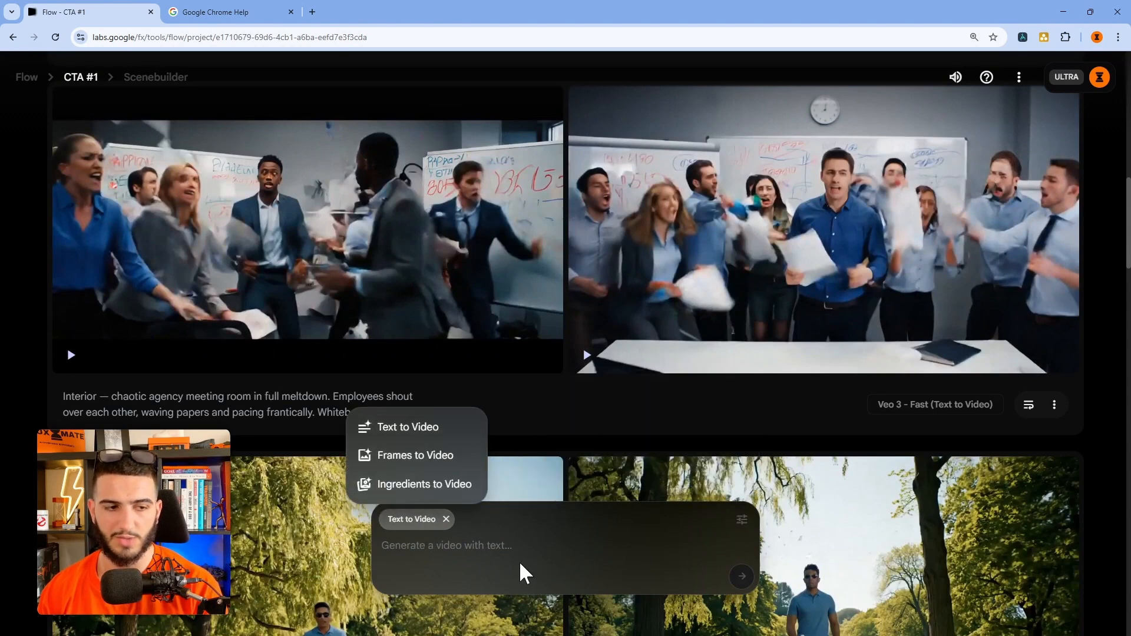
pyautogui.click(715, 532)
pyautogui.click(436, 519)
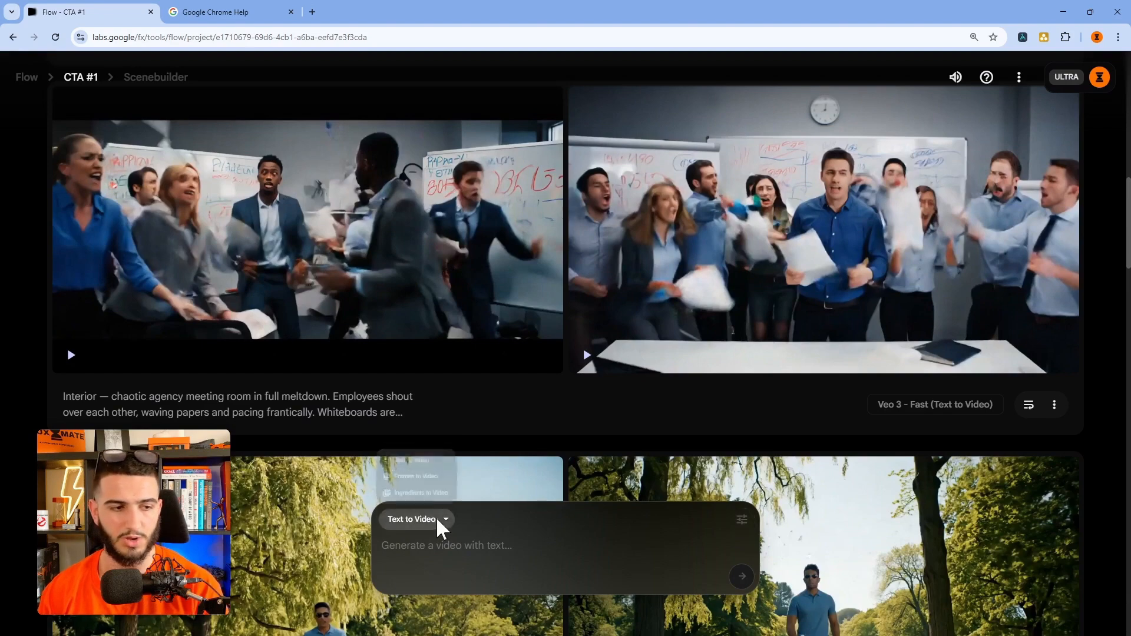
pyautogui.click(401, 458)
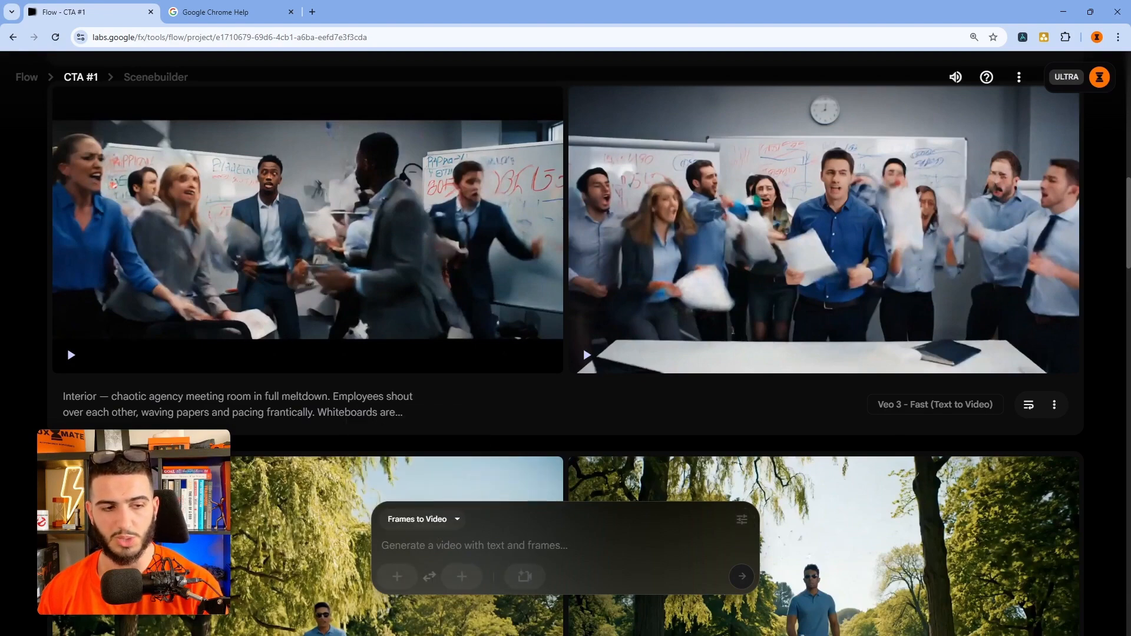
pyautogui.click(396, 578)
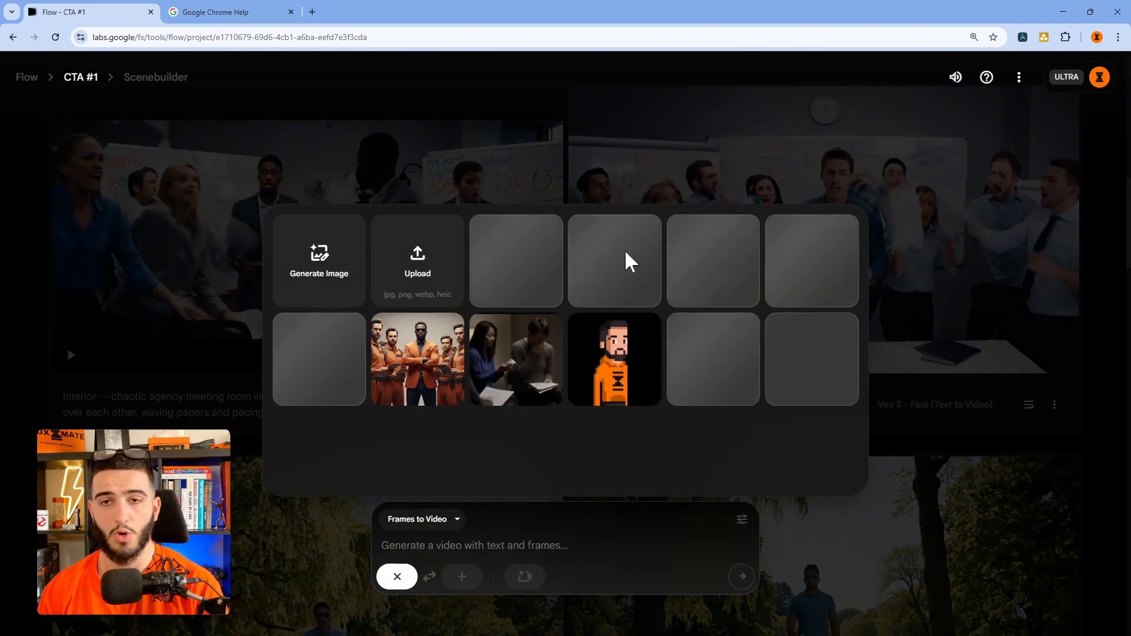
pyautogui.click(554, 519)
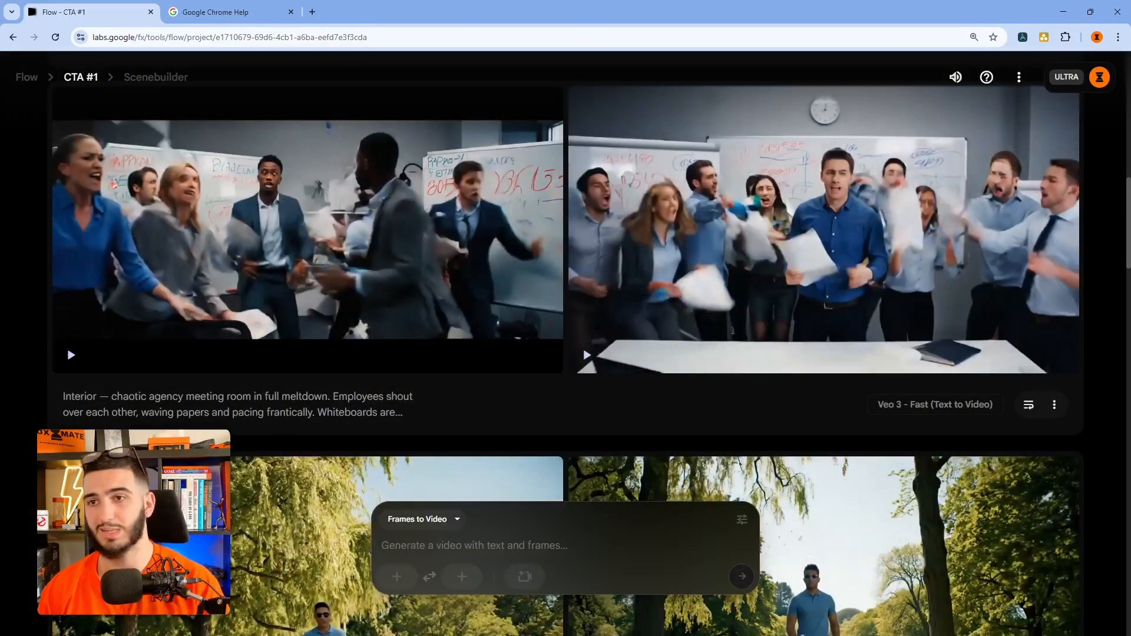
# Step: Switch the generation mode to Ingredients to Video and view the images available as ingredients
pyautogui.click(439, 522)
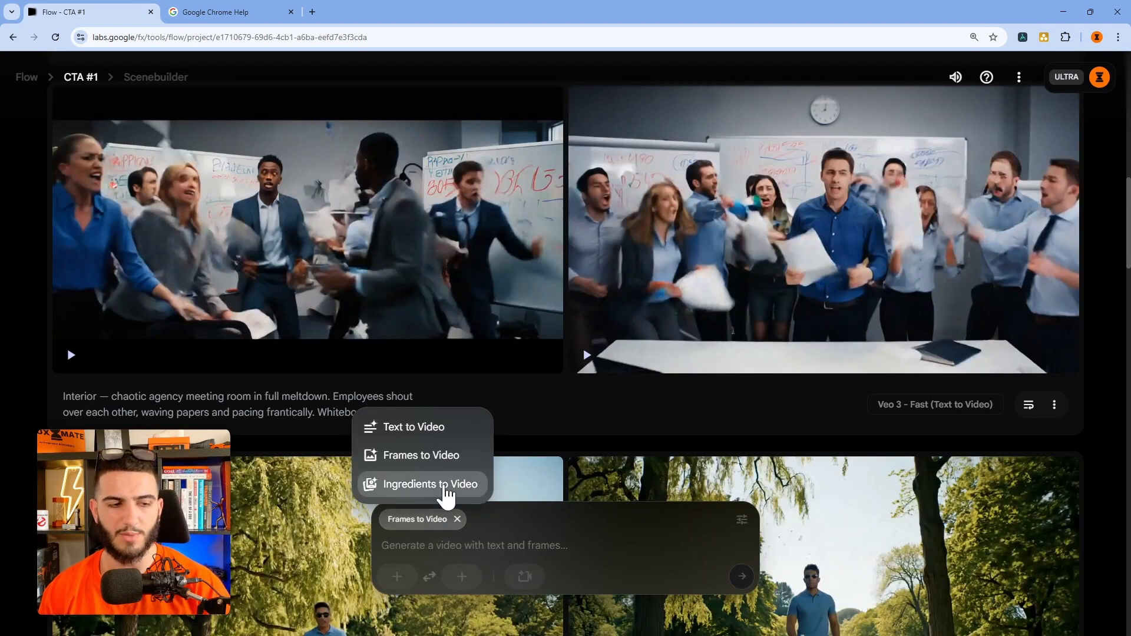
pyautogui.click(443, 482)
pyautogui.click(405, 578)
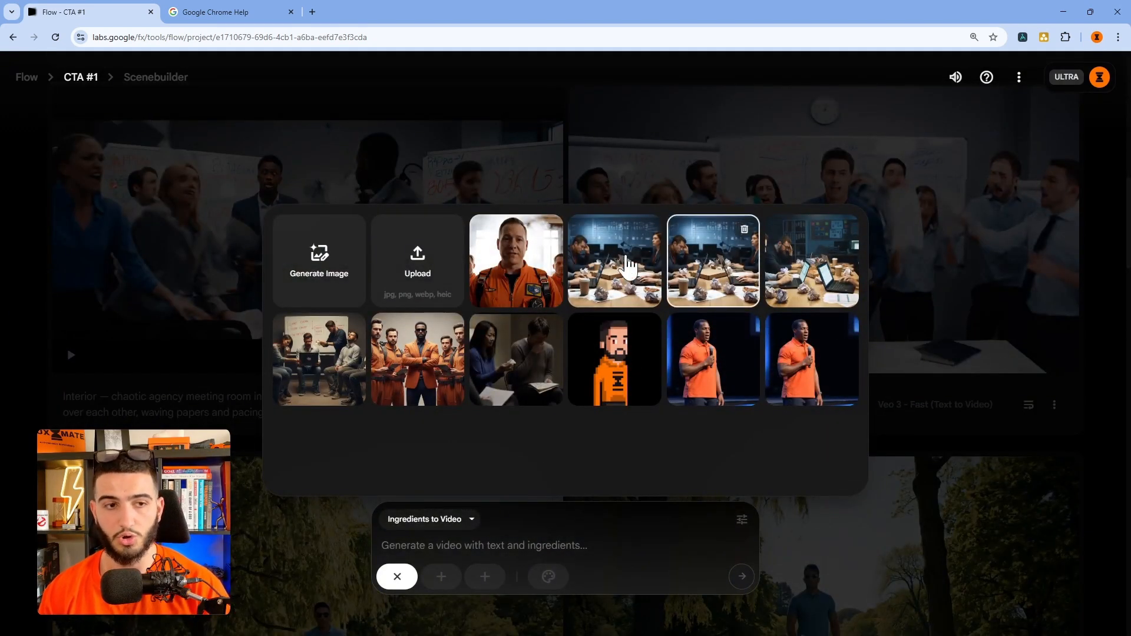
pyautogui.click(627, 528)
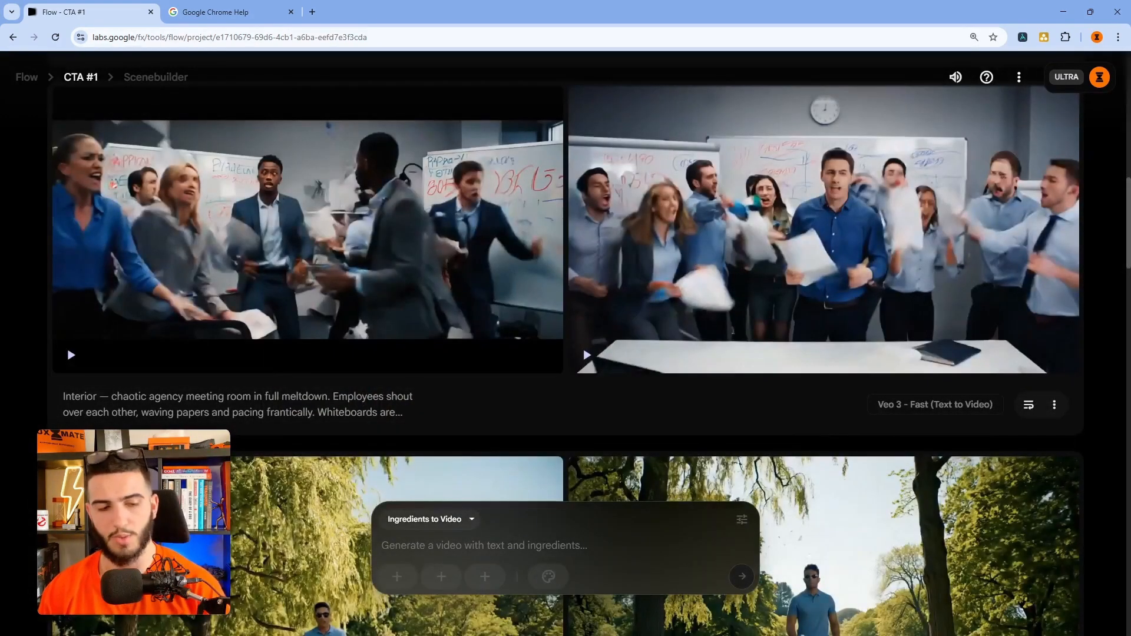
# Step: Review the models offered in the generation settings for Ingredients to Video
pyautogui.click(744, 522)
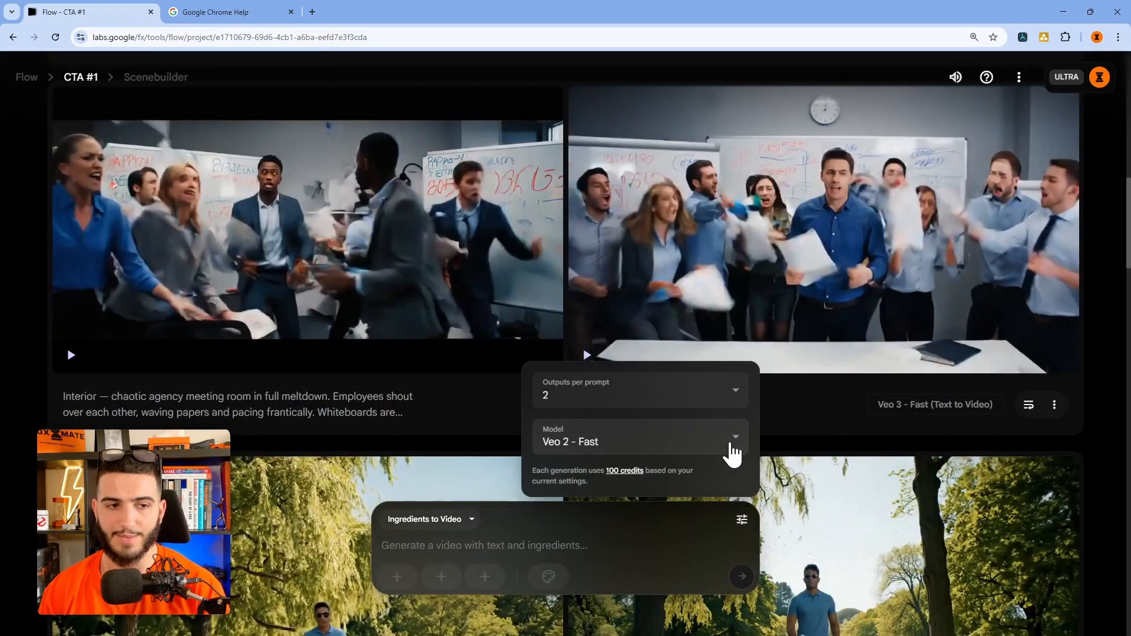
pyautogui.click(731, 446)
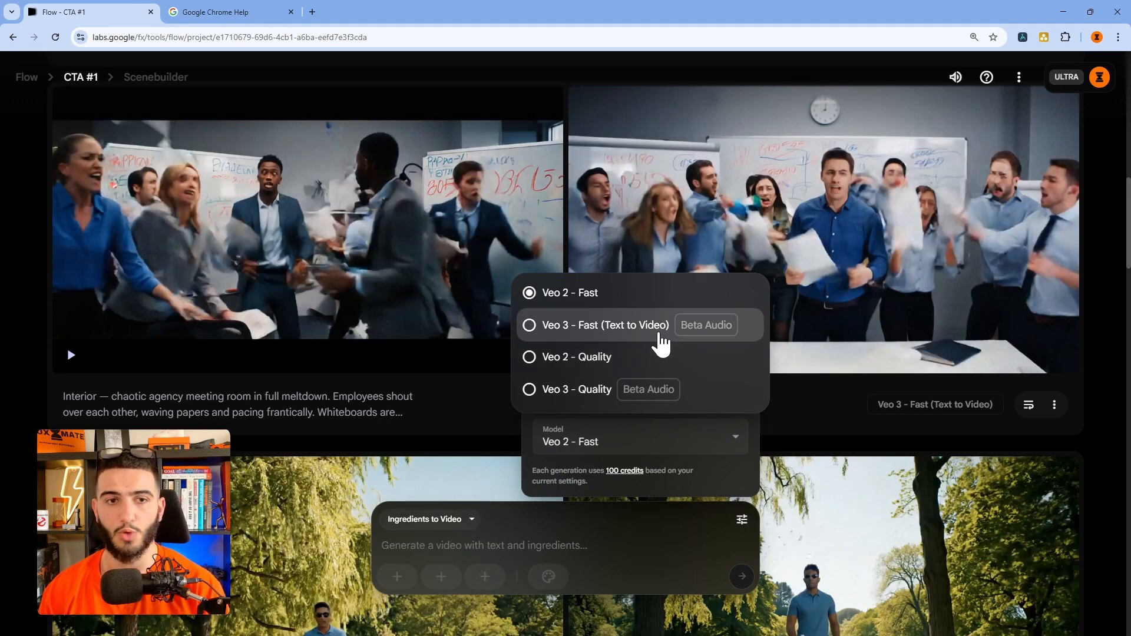
pyautogui.click(657, 326)
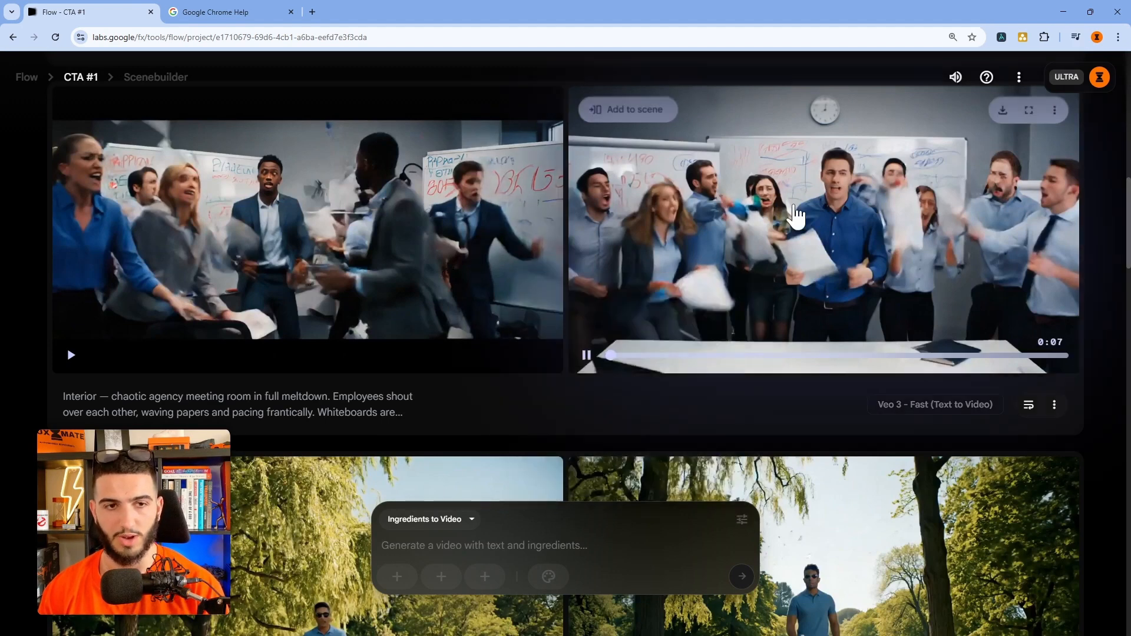
pyautogui.click(742, 520)
# Step: In Ingredients to Video mode, add the orange-uniform image as first ingredient and enter the prompt "create a funny scene"
pyautogui.click(454, 520)
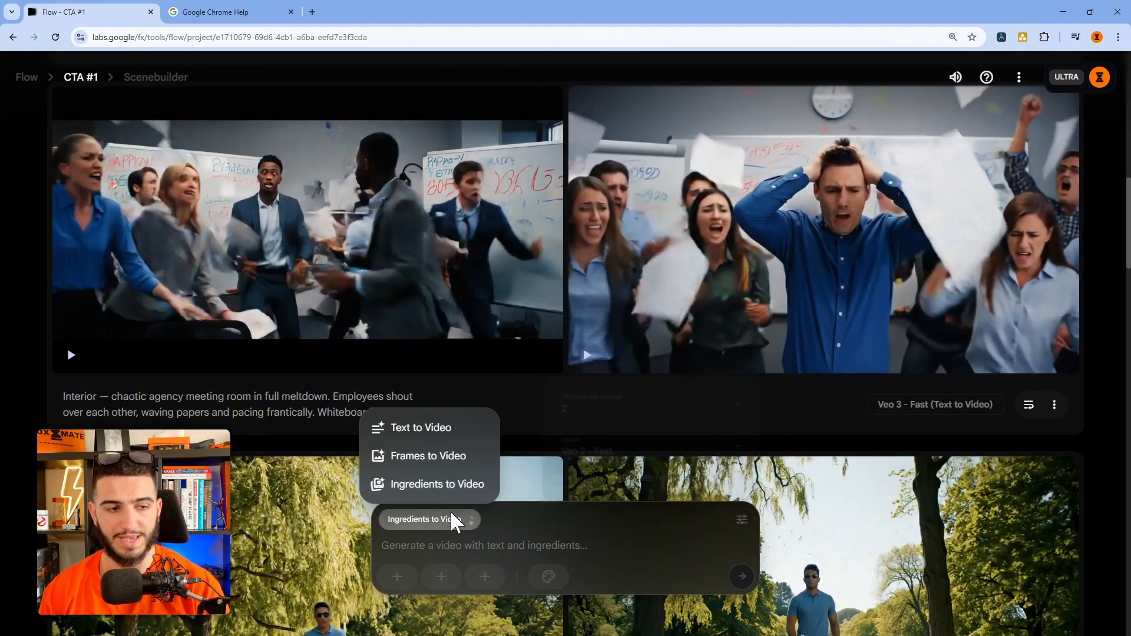
pyautogui.click(449, 429)
pyautogui.click(436, 520)
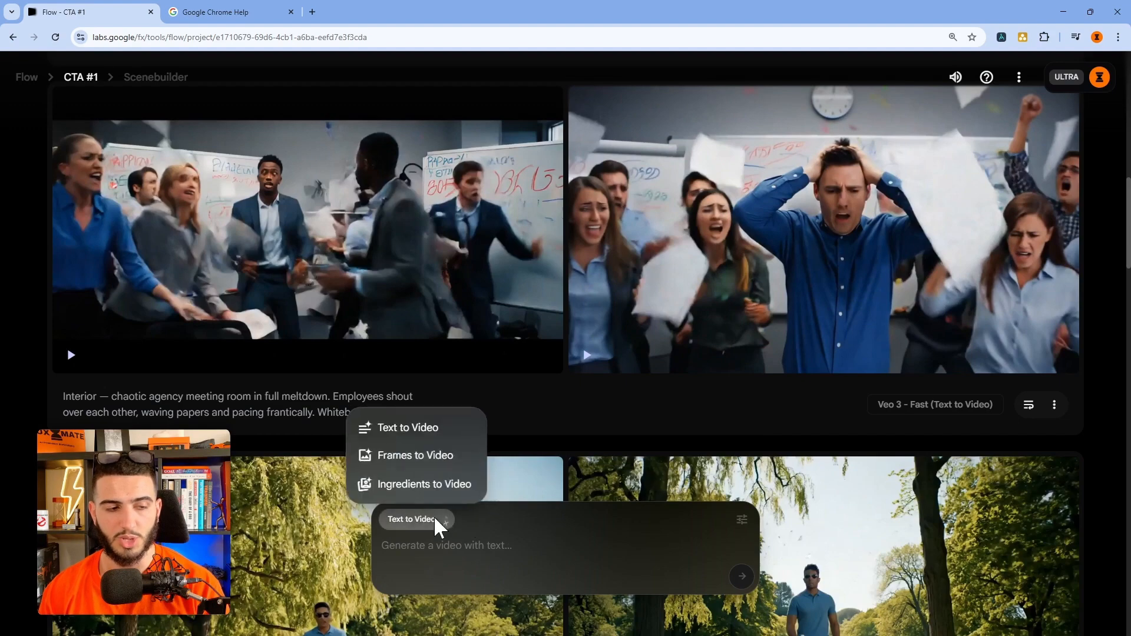
pyautogui.click(427, 481)
pyautogui.click(399, 575)
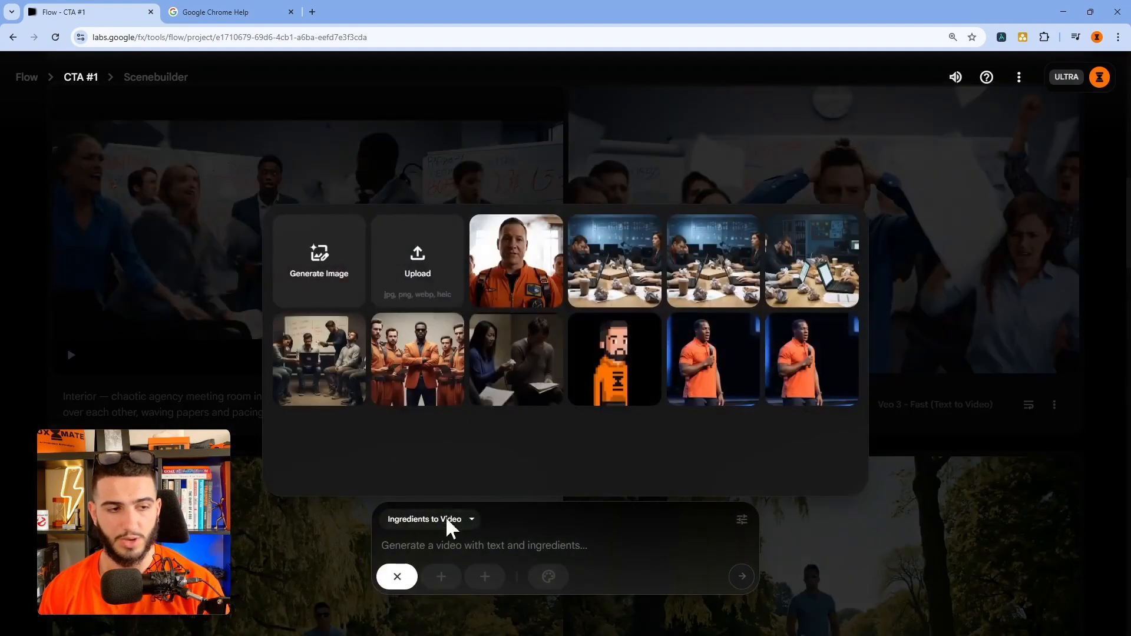
pyautogui.click(547, 298)
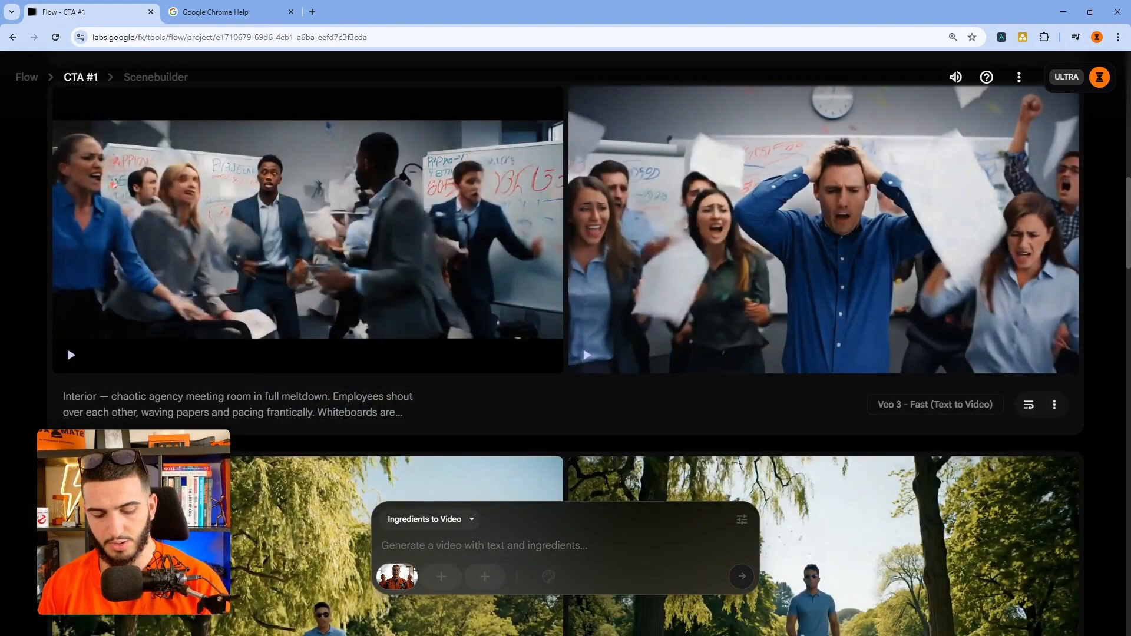
pyautogui.write('create a funny scene')
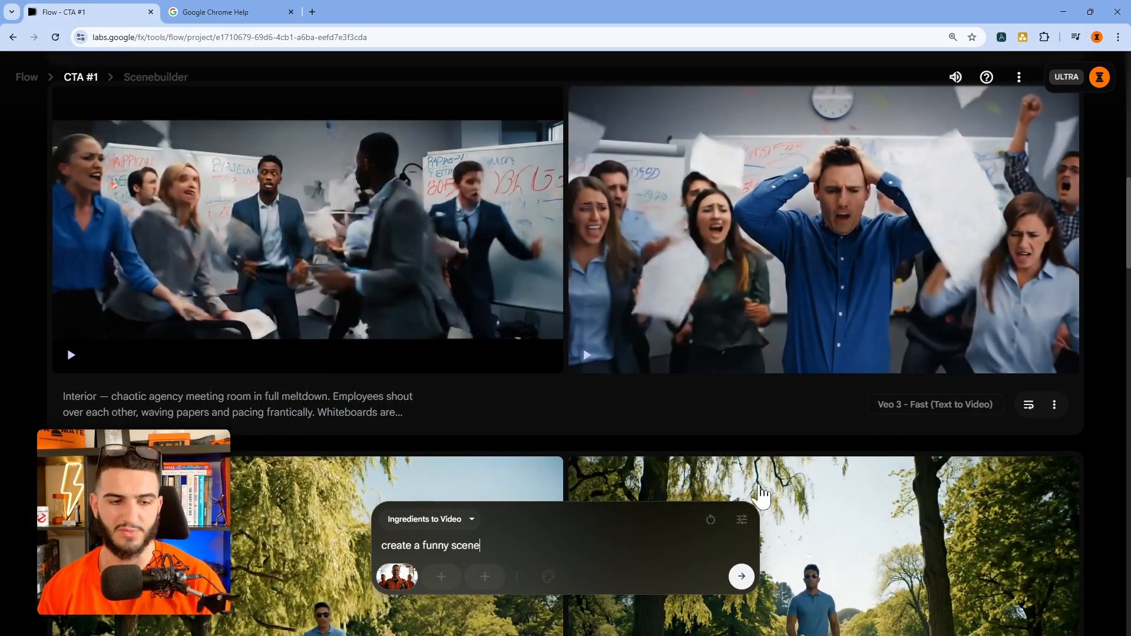
# Step: Try to generate the funny scene with the model set to Veo 3 - Fast (Text to Video)
pyautogui.click(742, 520)
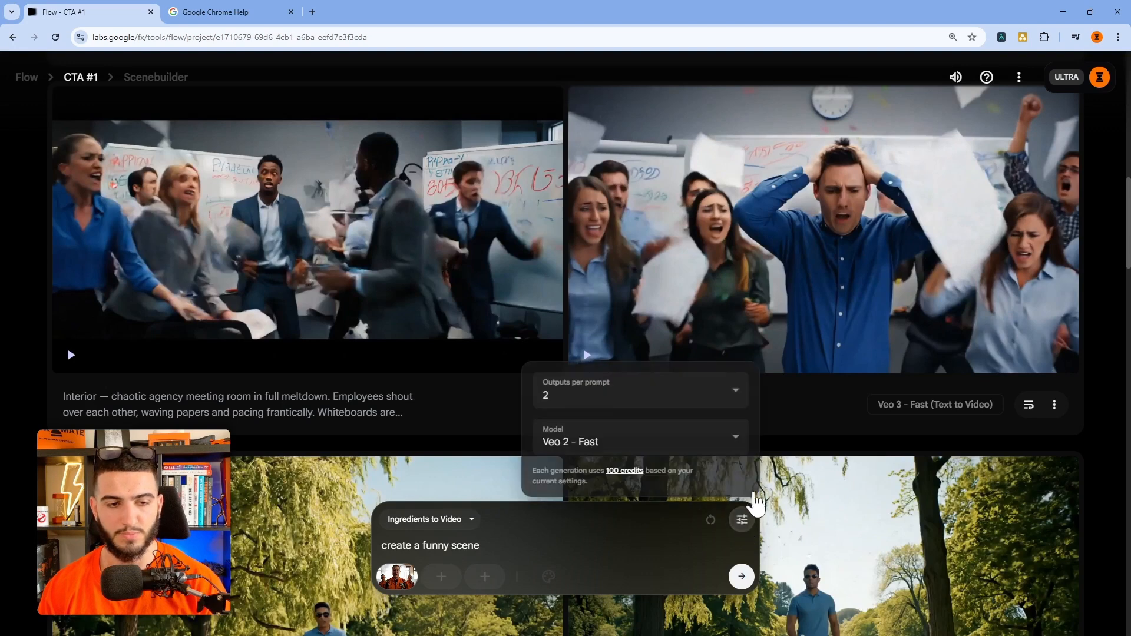
pyautogui.click(733, 451)
pyautogui.click(678, 328)
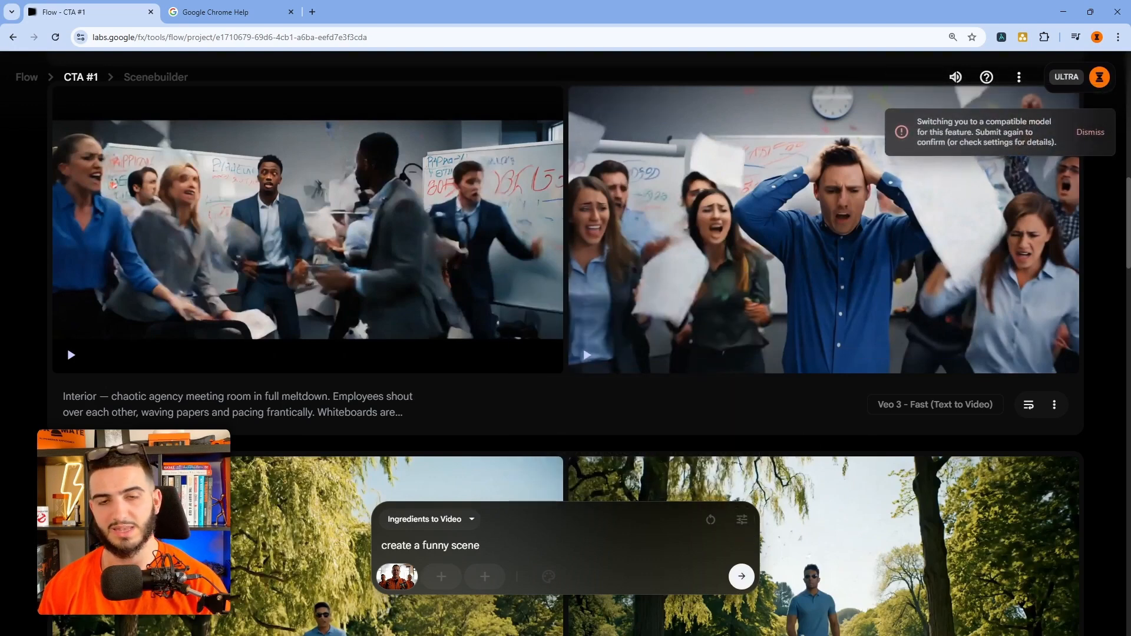
# Step: Check the model and the credit cost per generation for the Ingredients to Video prompt
pyautogui.click(742, 520)
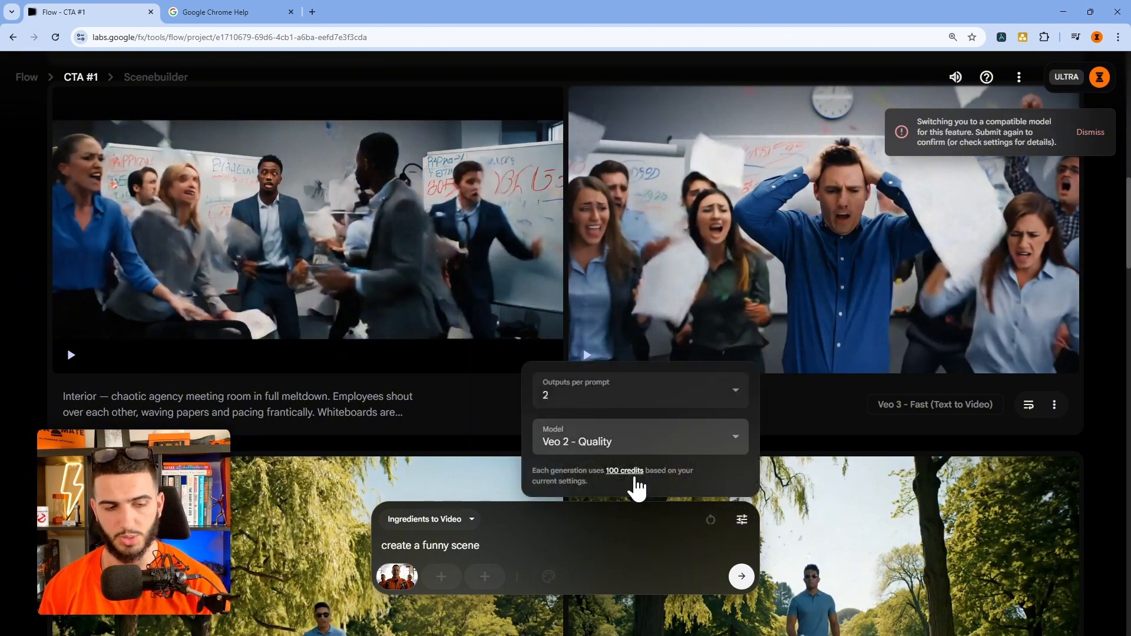
pyautogui.click(425, 519)
pyautogui.click(418, 486)
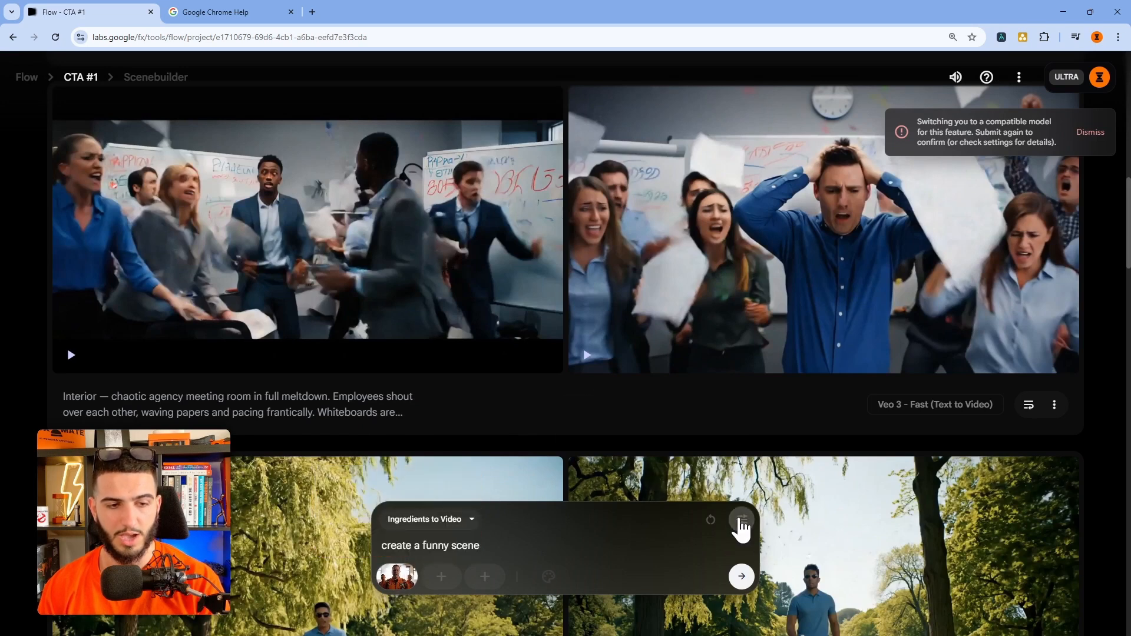
pyautogui.click(741, 518)
pyautogui.click(662, 467)
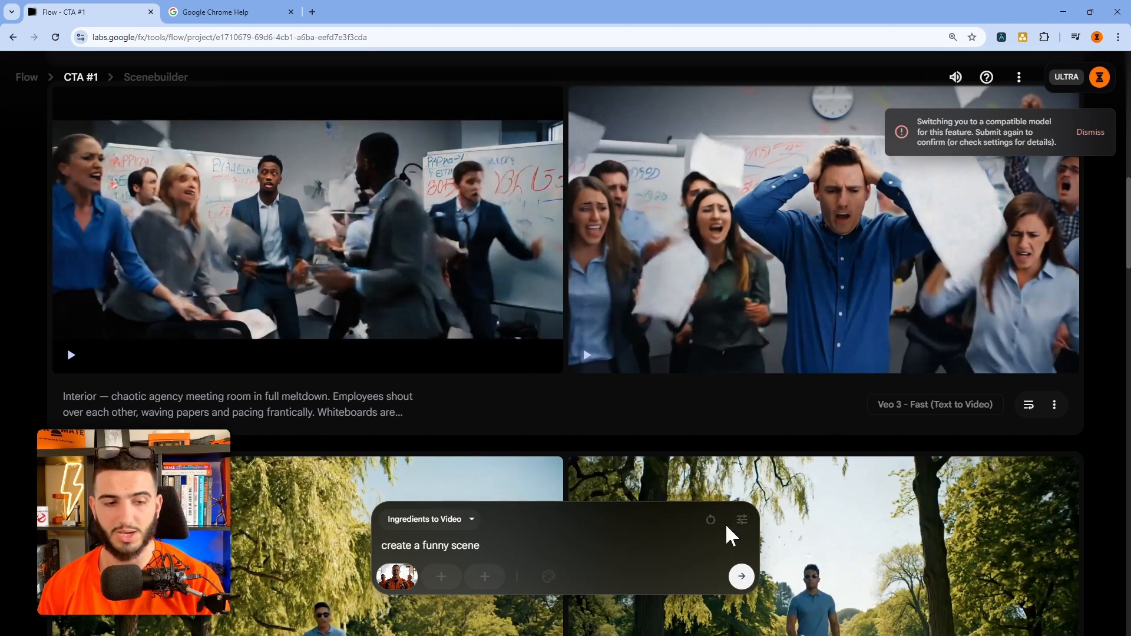
# Step: Set the Text to Video model to Veo 3 - Quality and check the account's remaining AI credits
pyautogui.click(742, 519)
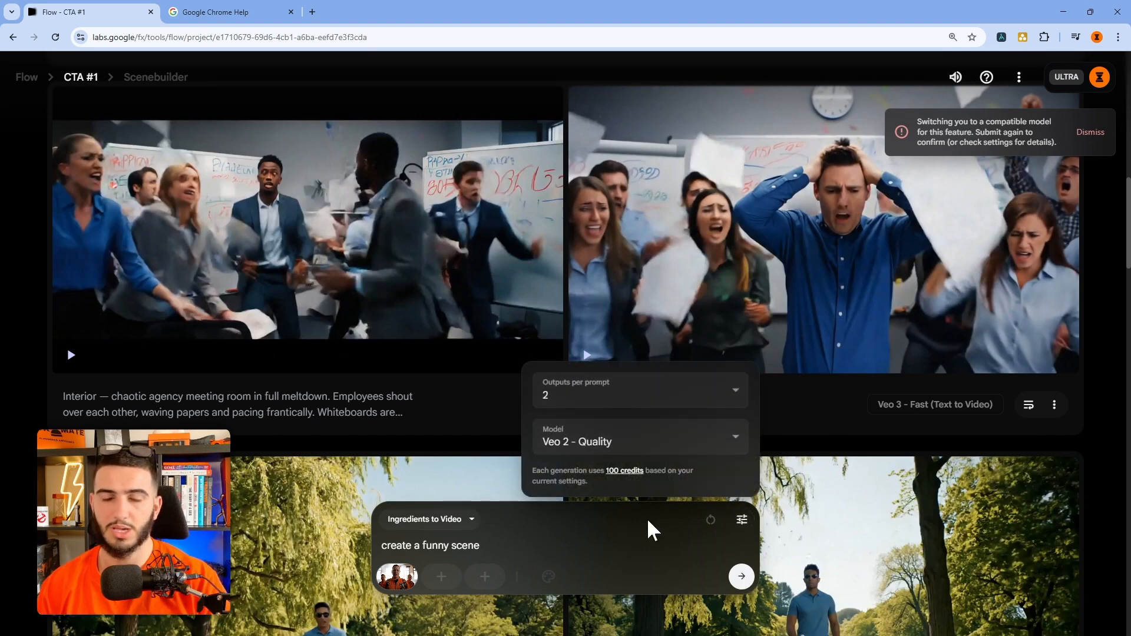
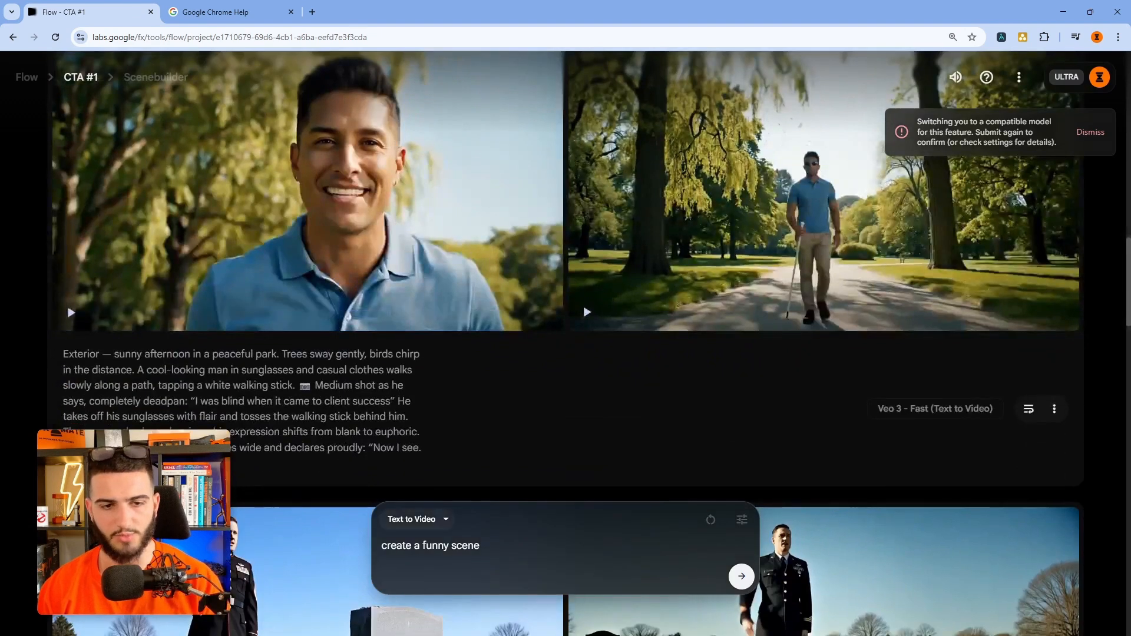
pyautogui.click(742, 519)
pyautogui.click(729, 436)
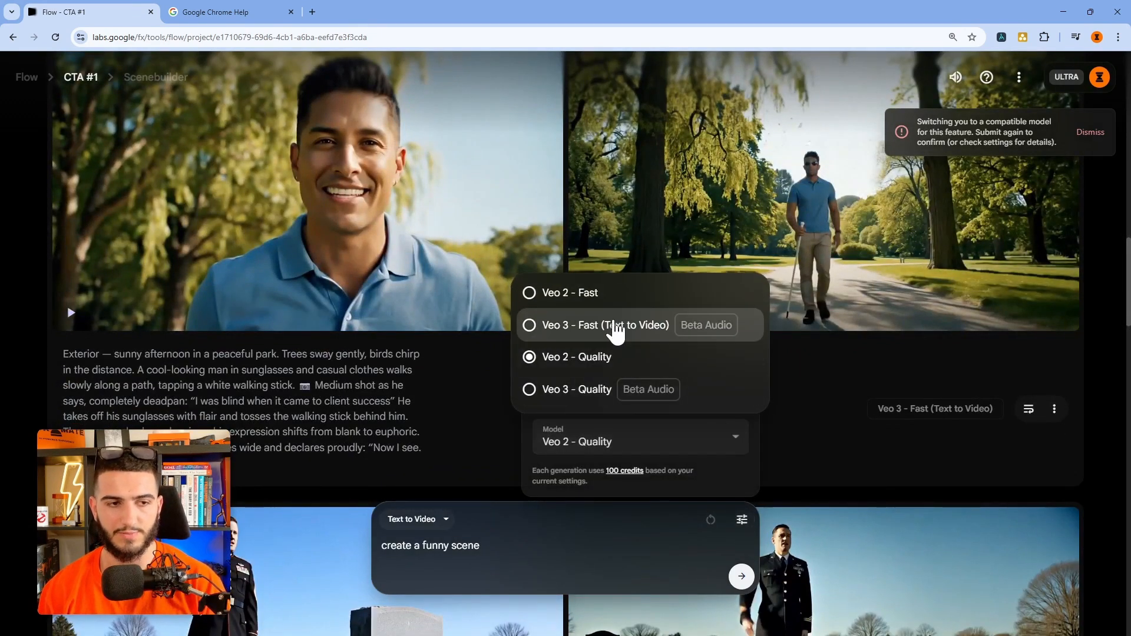
pyautogui.click(607, 392)
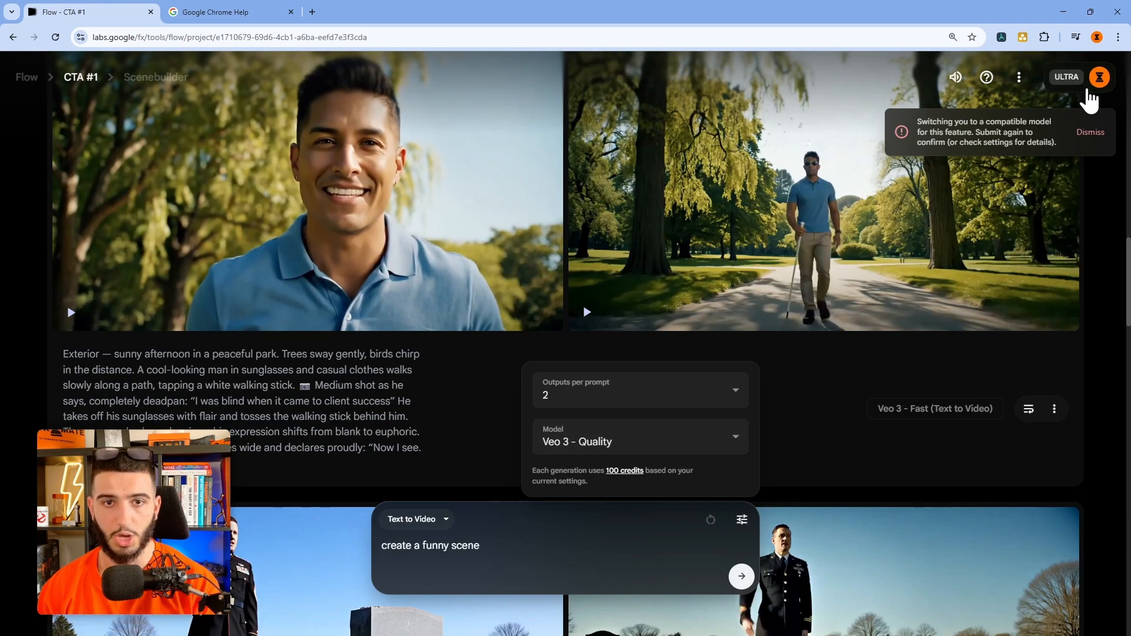
pyautogui.click(1097, 80)
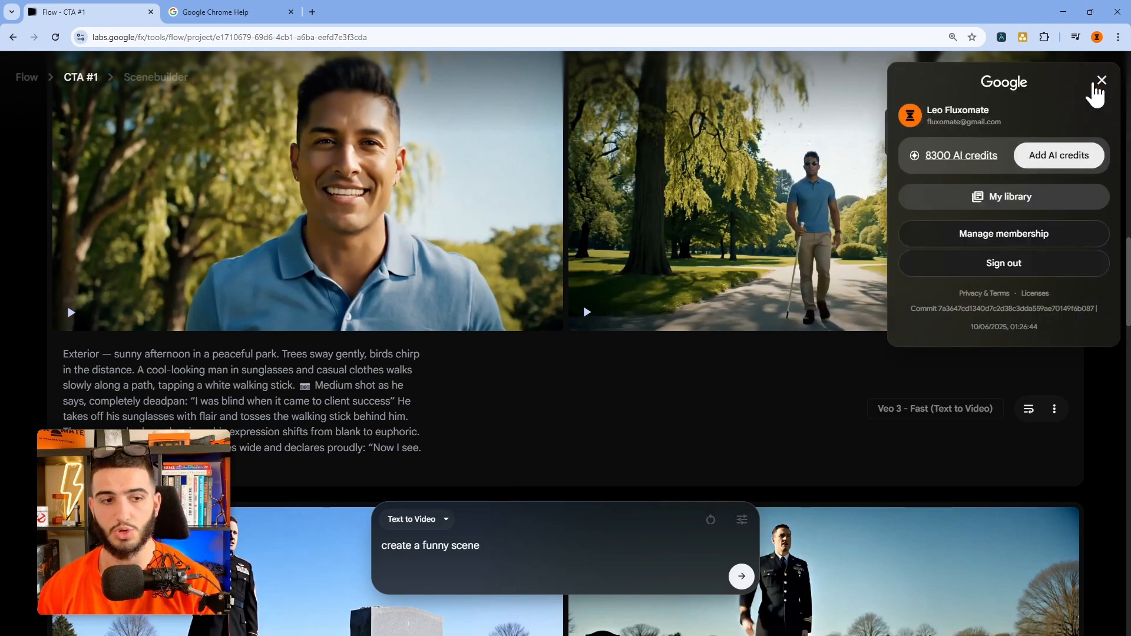
pyautogui.click(1096, 83)
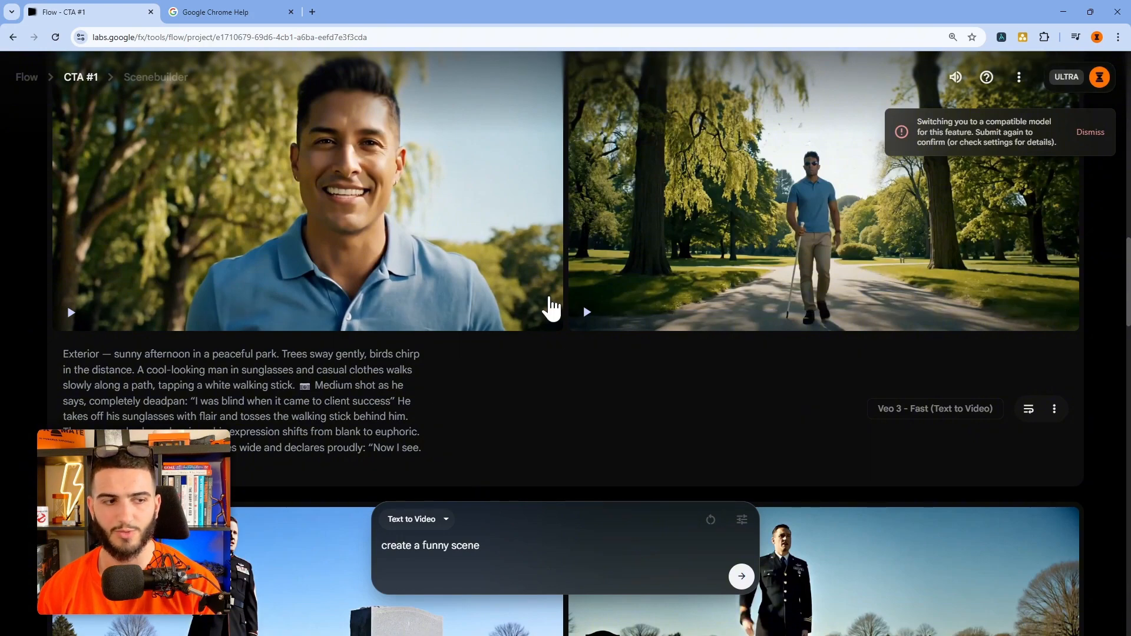
# Step: Set the Text to Video model to Veo 3 - Fast (Text to Video), keeping the prompt "create a funny scene"
pyautogui.scroll(-6, 551, 312)
pyautogui.scroll(4, 554, 330)
pyautogui.scroll(6, 559, 330)
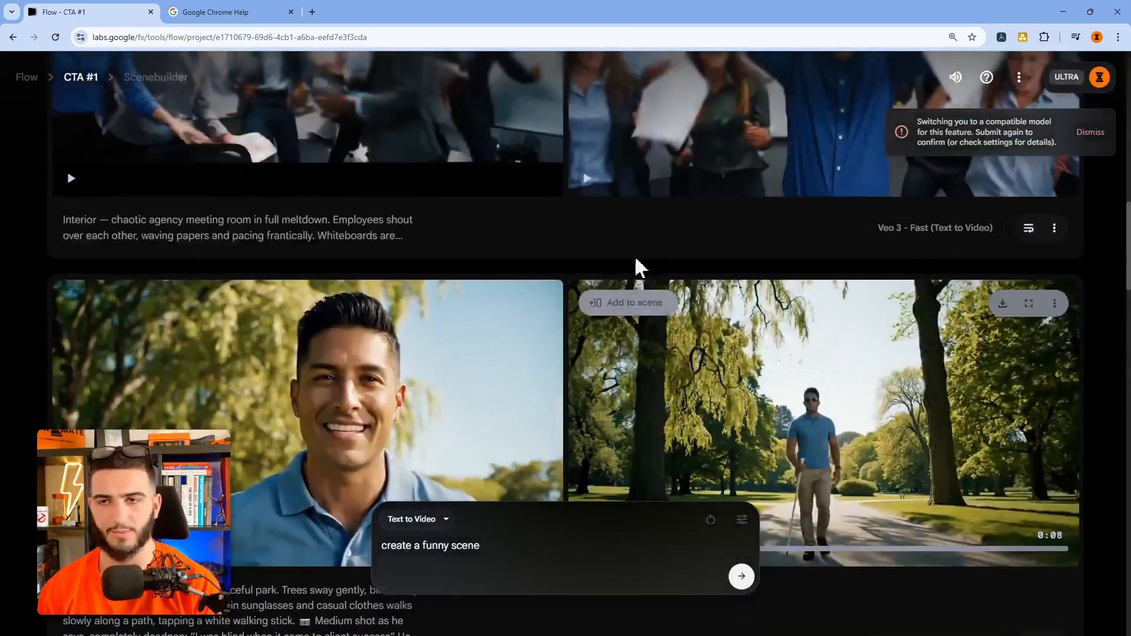
pyautogui.click(446, 519)
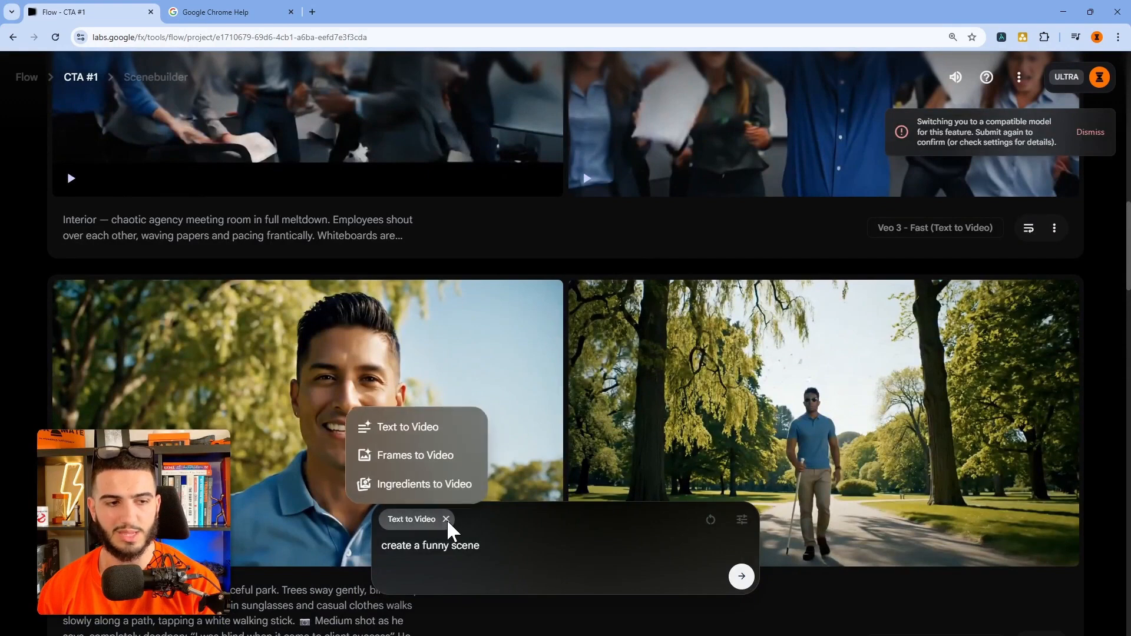
pyautogui.click(742, 519)
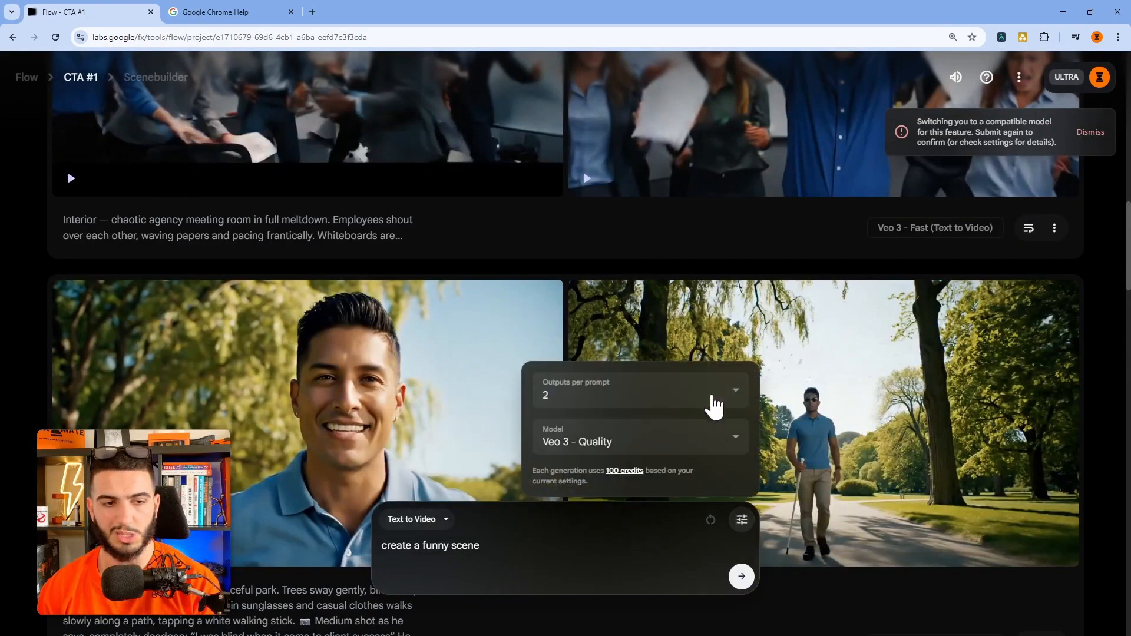
pyautogui.click(655, 444)
pyautogui.click(662, 331)
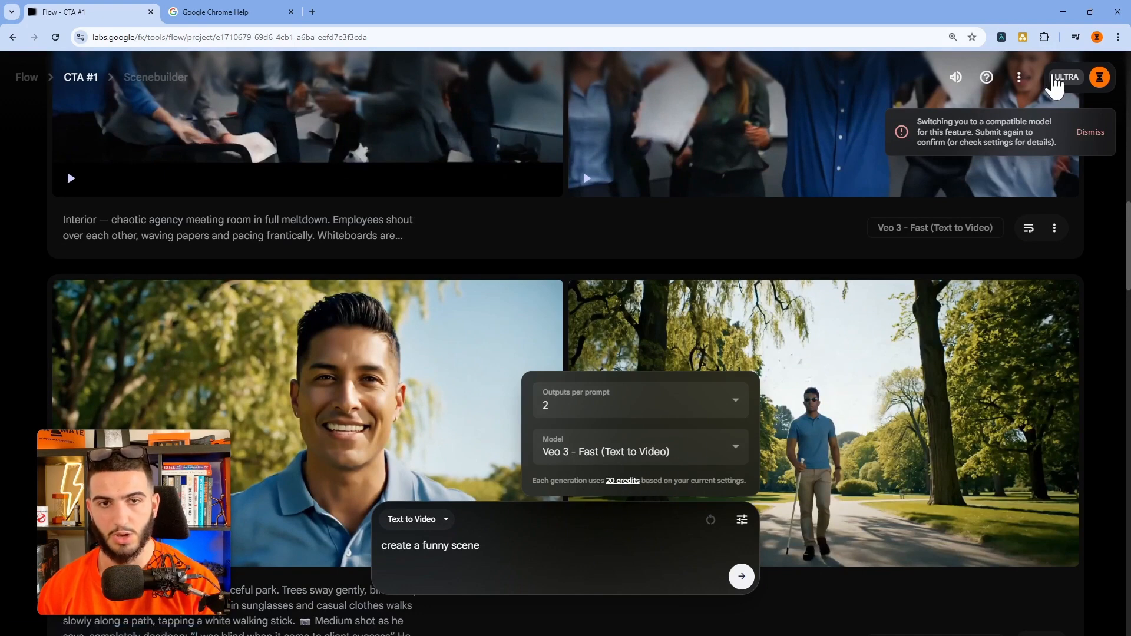
# Step: Check the account's remaining AI credits against the credit cost per generation in the prompt settings
pyautogui.click(1089, 84)
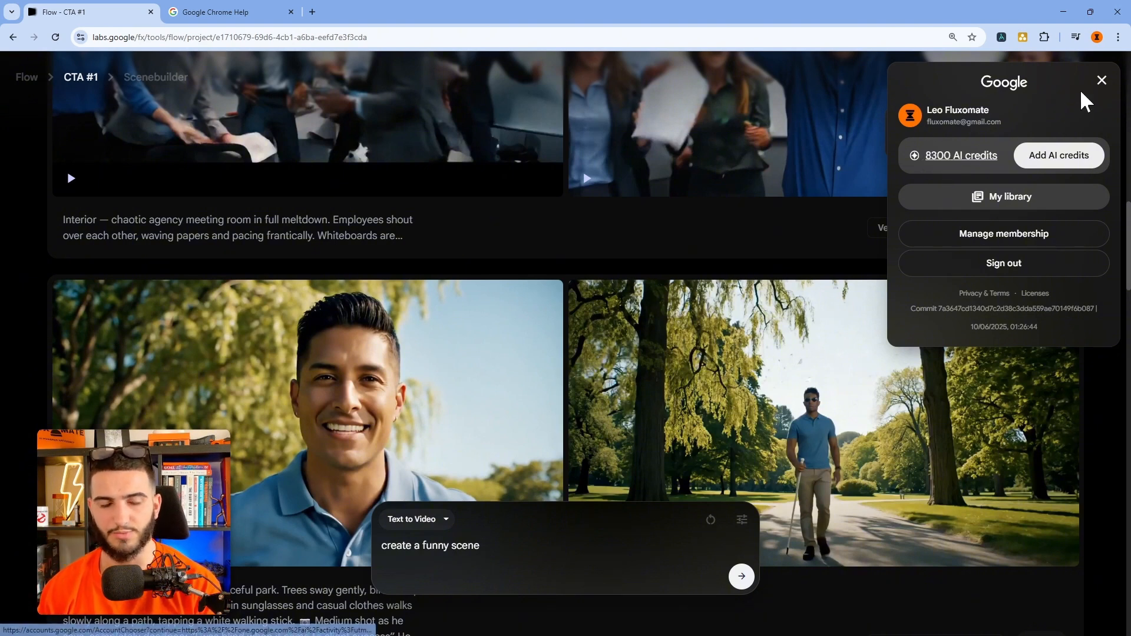
pyautogui.click(1101, 81)
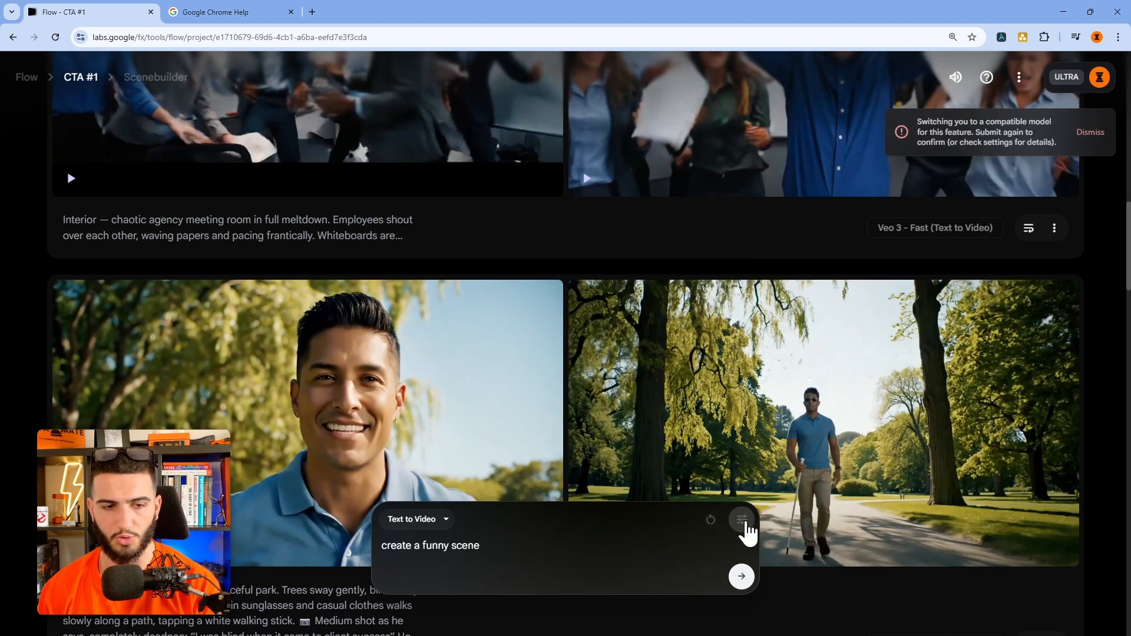
pyautogui.click(742, 520)
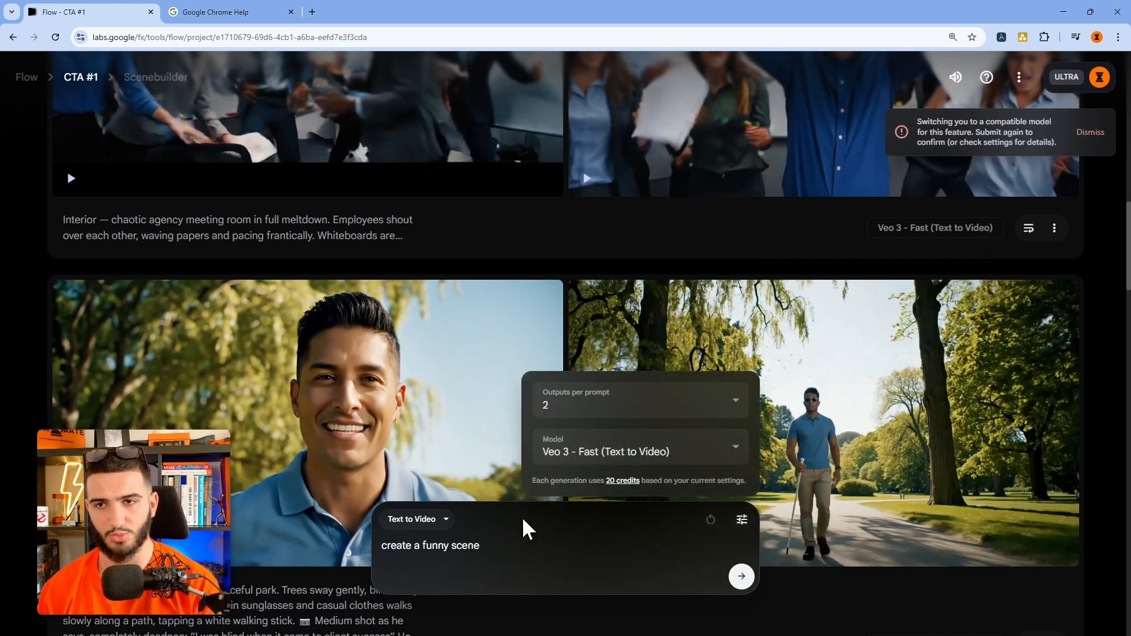
pyautogui.click(584, 554)
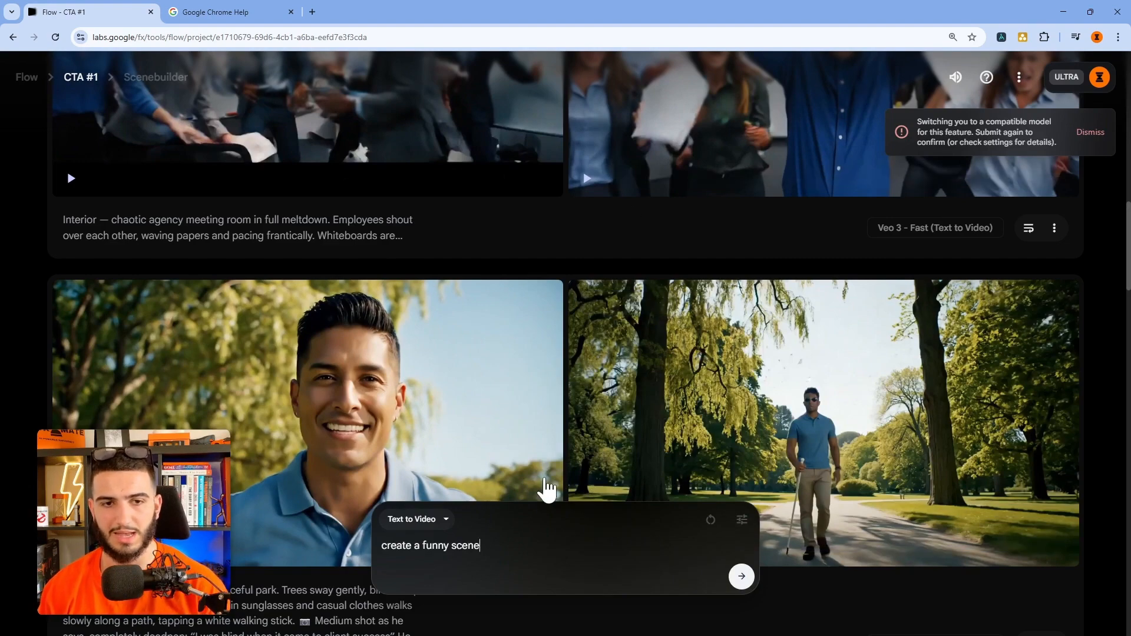
# Step: Look over the first clips of the CTA #1 project and return to Flow's project overview
pyautogui.scroll(5, 569, 471)
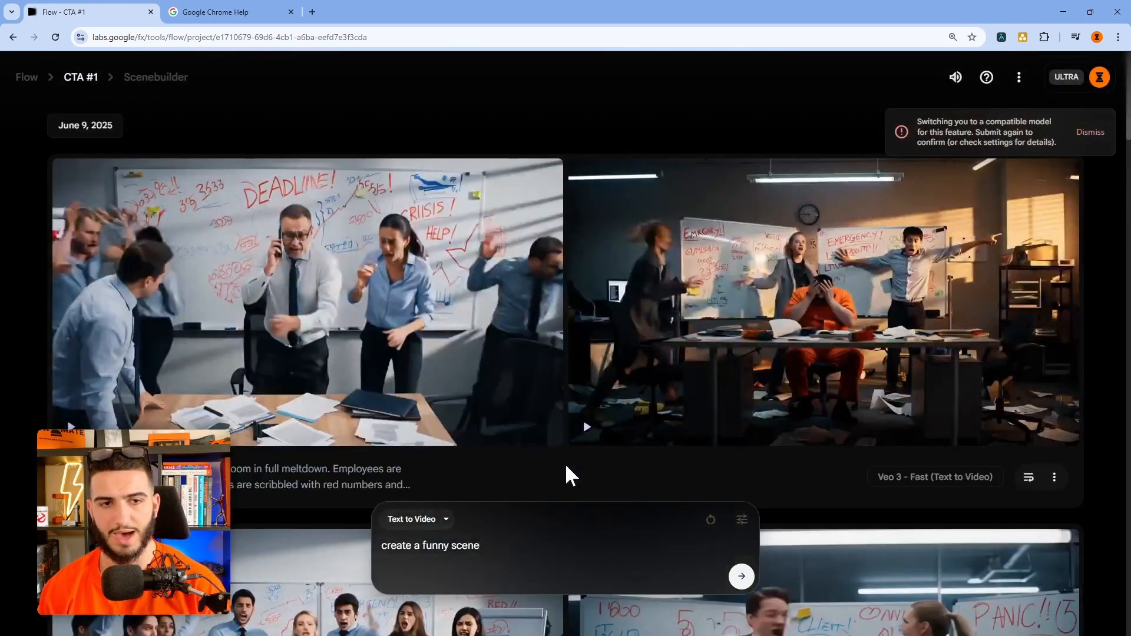
pyautogui.scroll(-1, 512, 227)
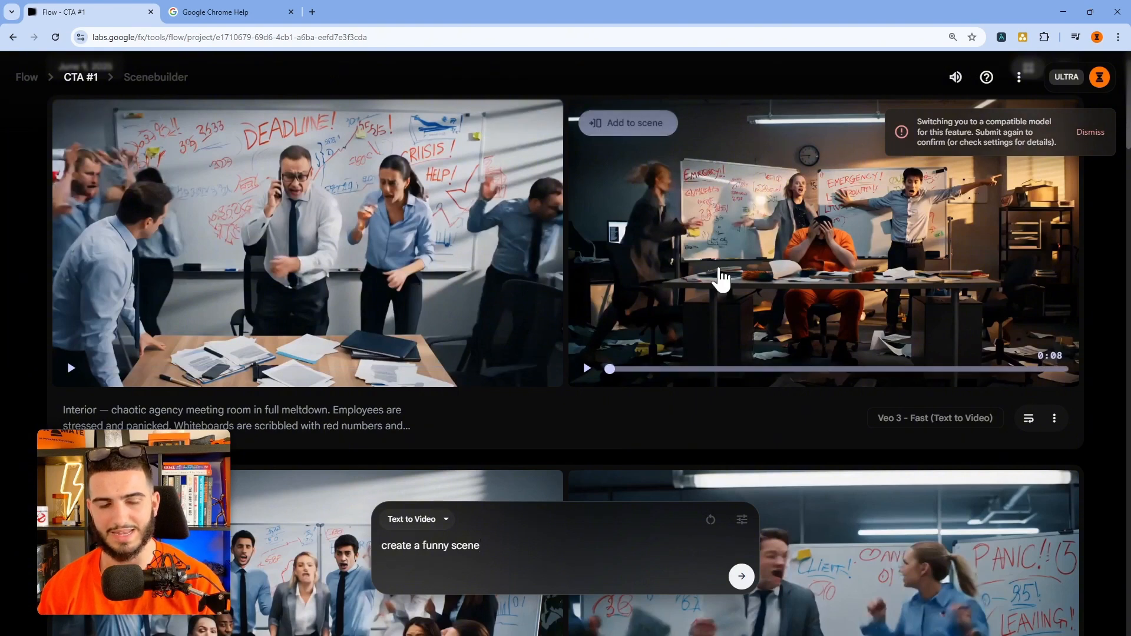
pyautogui.click(37, 77)
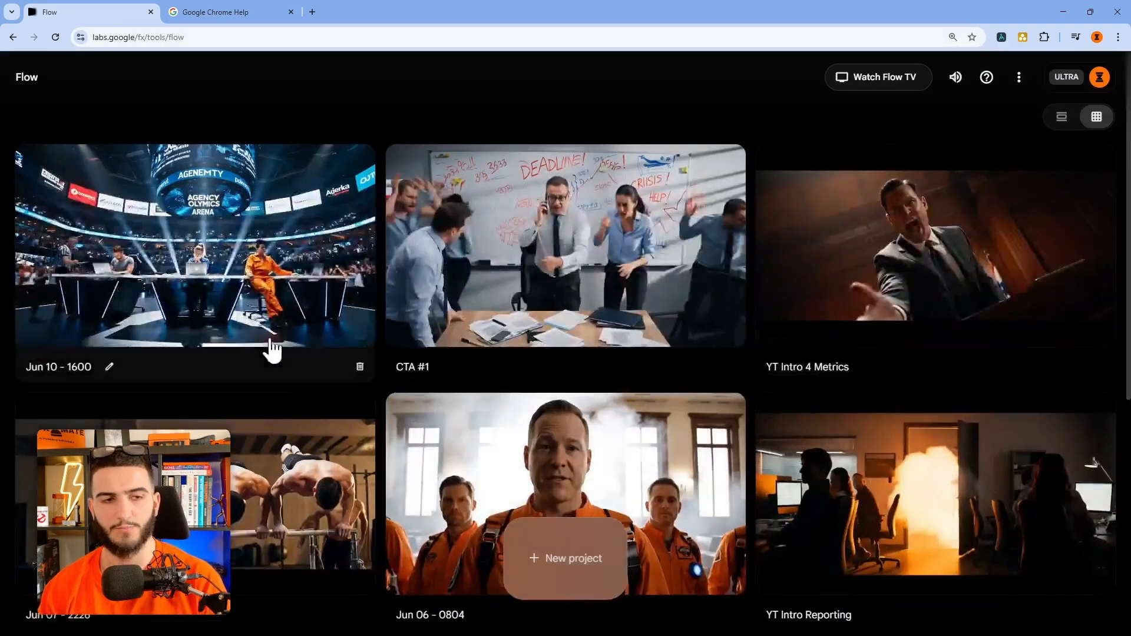
# Step: Switch to the ScaleProof Agency Hub community on Skool and open the Youtube Resources course in its classroom
pyautogui.click(1064, 12)
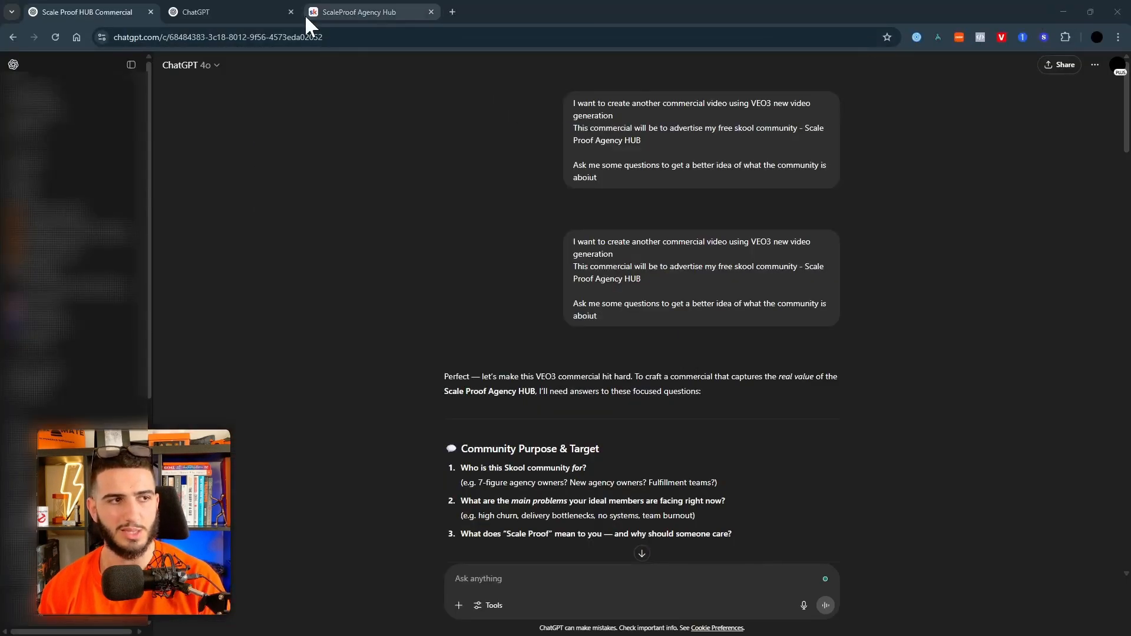
pyautogui.click(372, 13)
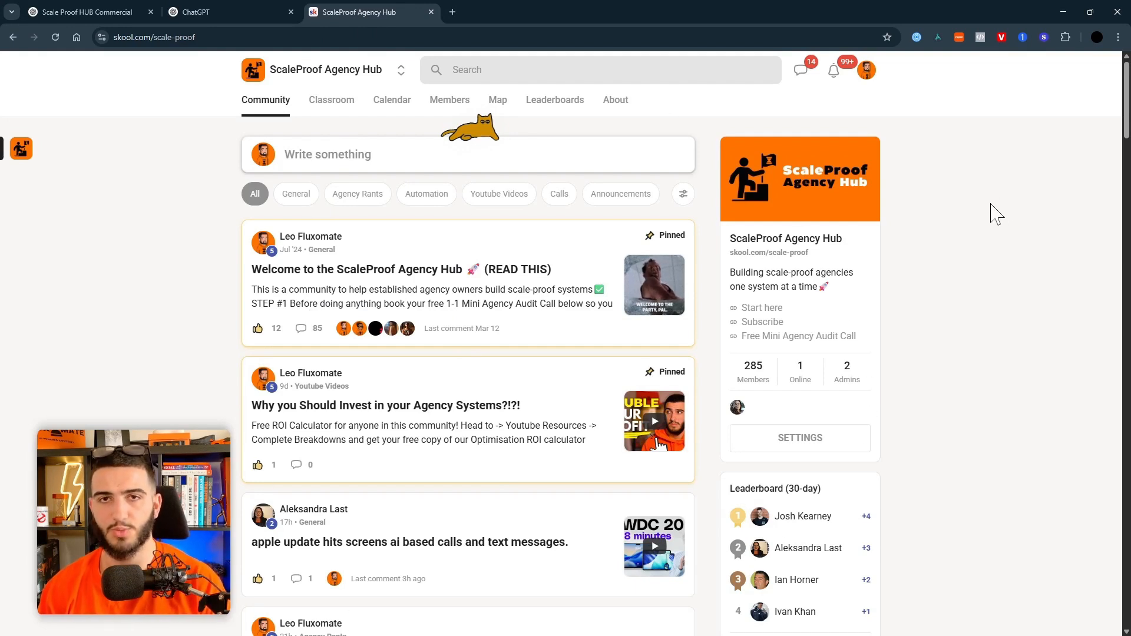
pyautogui.click(350, 103)
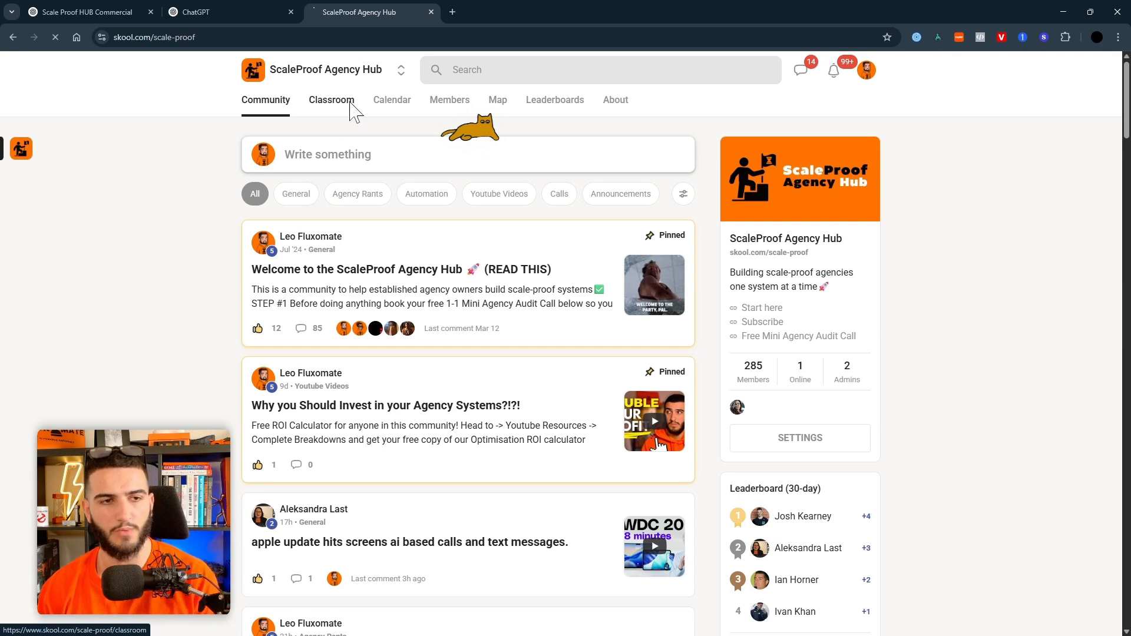
pyautogui.click(568, 194)
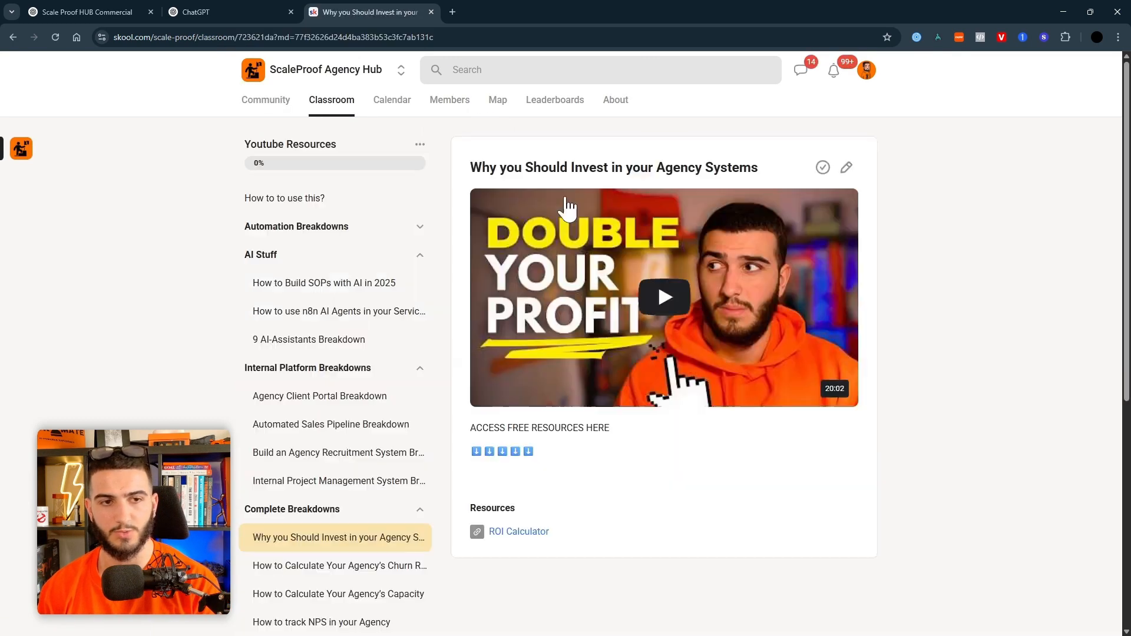
# Step: View the AI Stuff lessons on building SOPs and n8n agents and the Build an Agency Recruitment System Breakdown lesson
pyautogui.click(301, 286)
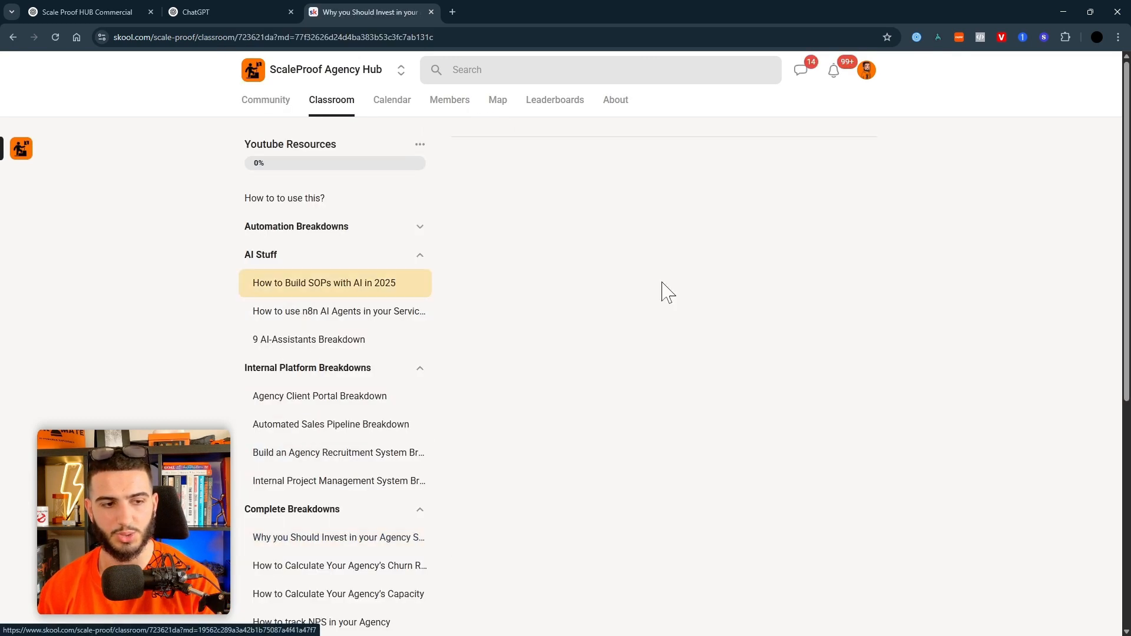
pyautogui.click(365, 321)
pyautogui.click(361, 466)
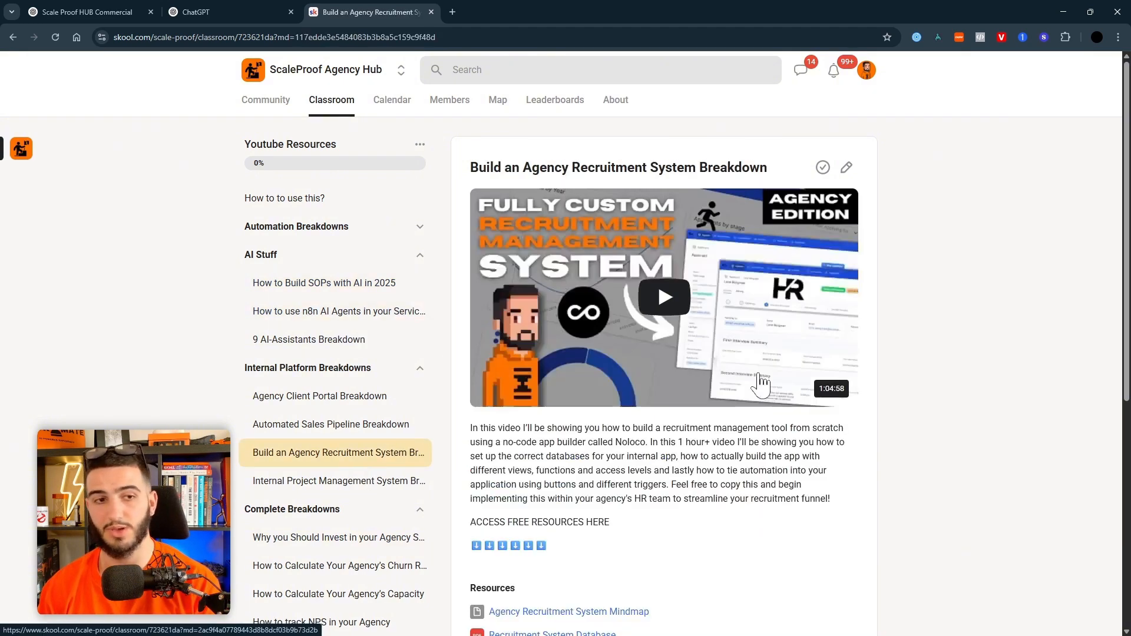
pyautogui.scroll(-2, 698, 430)
pyautogui.scroll(2, 697, 430)
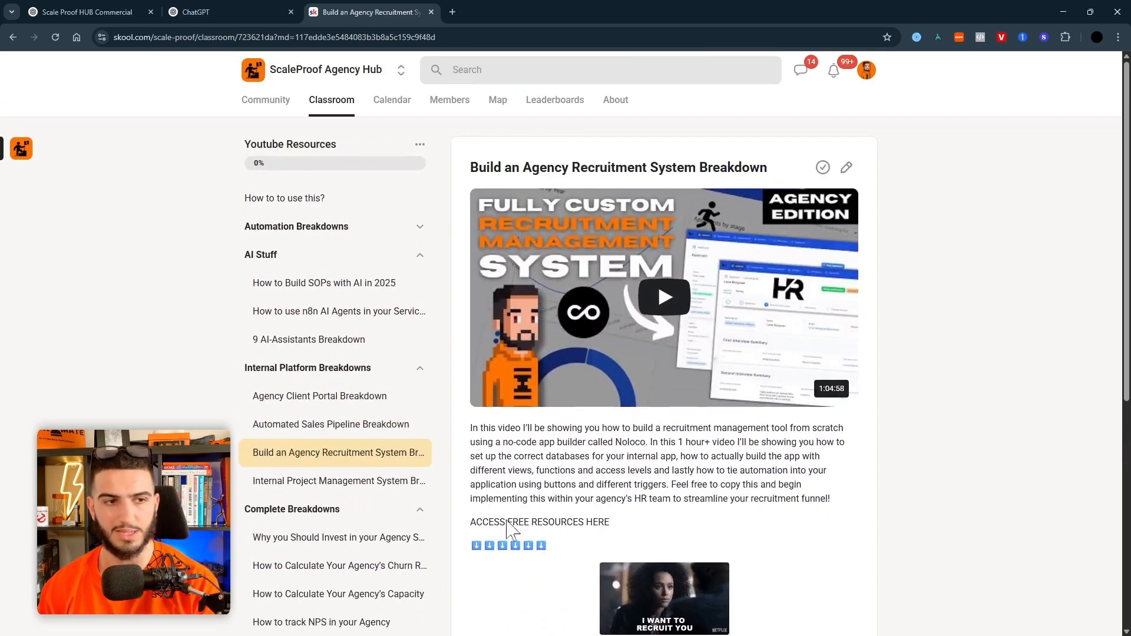
# Step: Return to the classroom's course overview, go back to the community feed and skim its posts
pyautogui.click(342, 112)
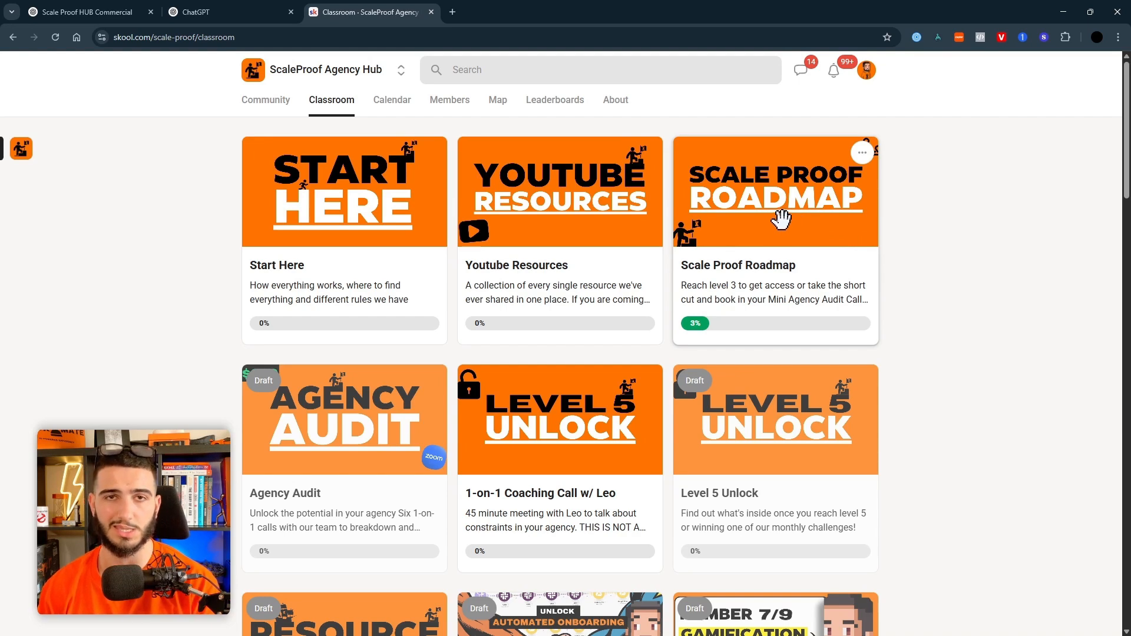
pyautogui.click(268, 101)
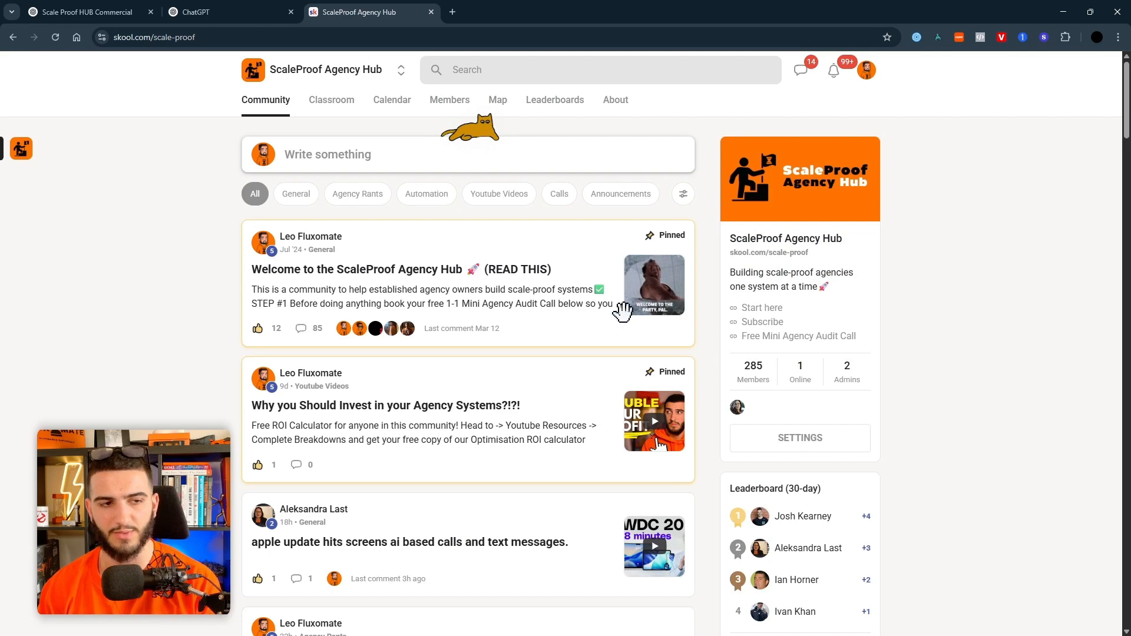
pyautogui.scroll(-2, 592, 321)
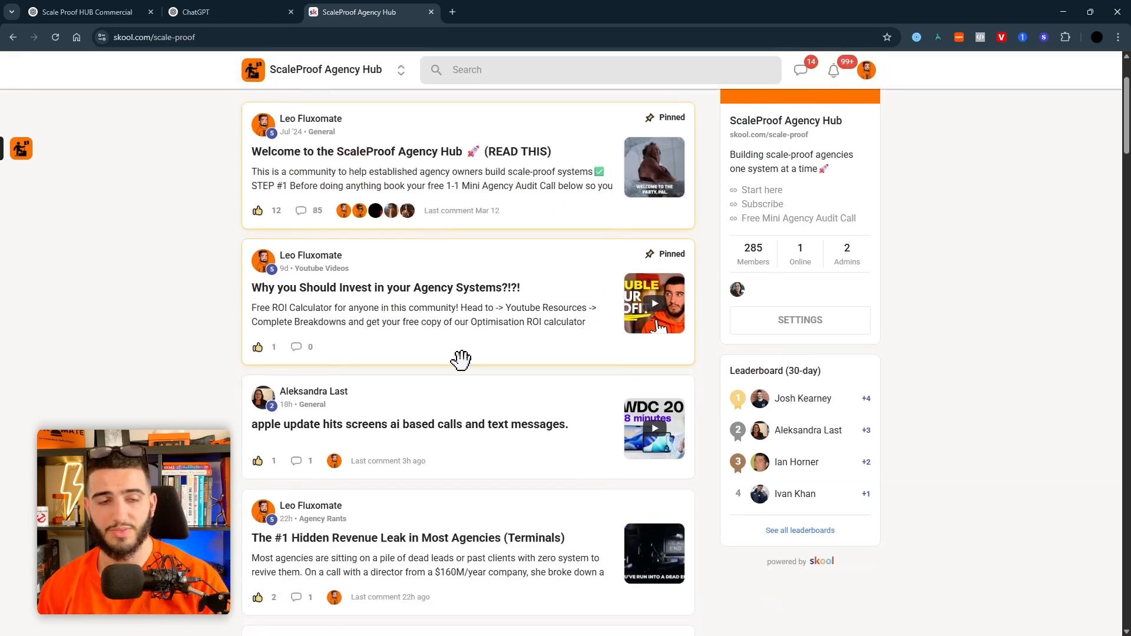
pyautogui.scroll(2, 662, 425)
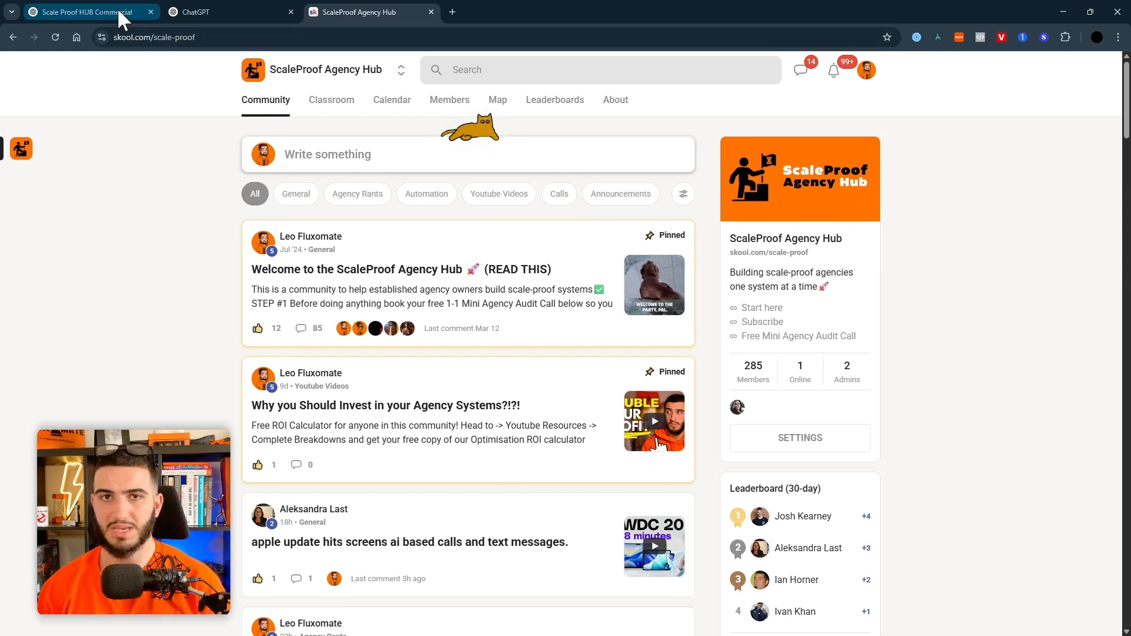
# Step: Switch to the Scale Proof HUB Commercial chat in ChatGPT and examine the VEO3 commercial prompt, highlighting its lines while reading
pyautogui.moveTo(118, 9)
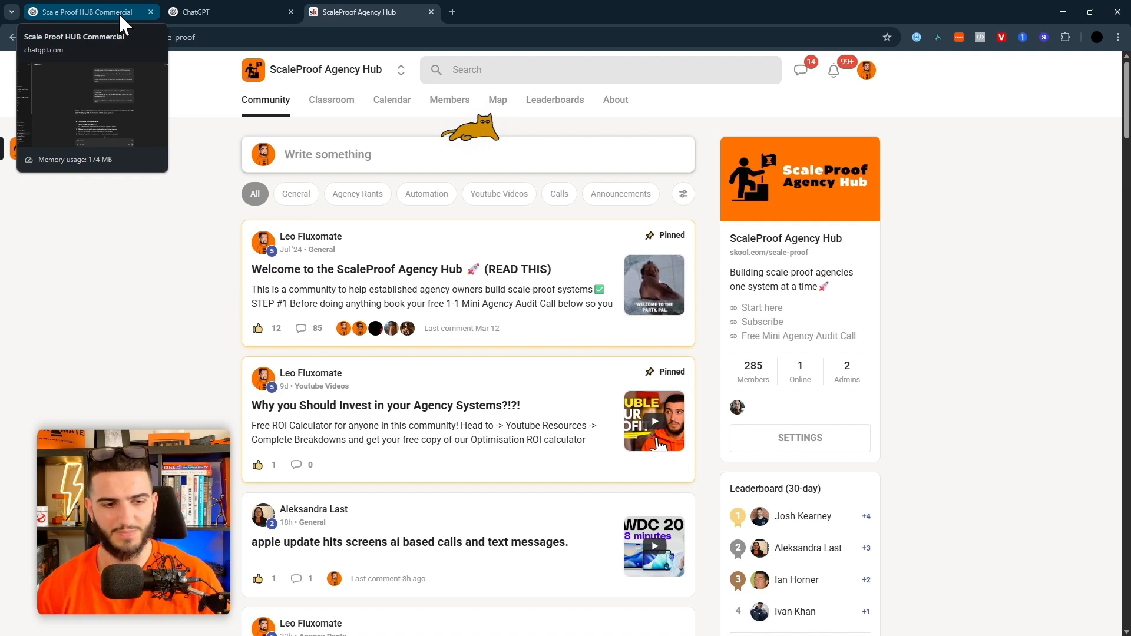
pyautogui.click(118, 12)
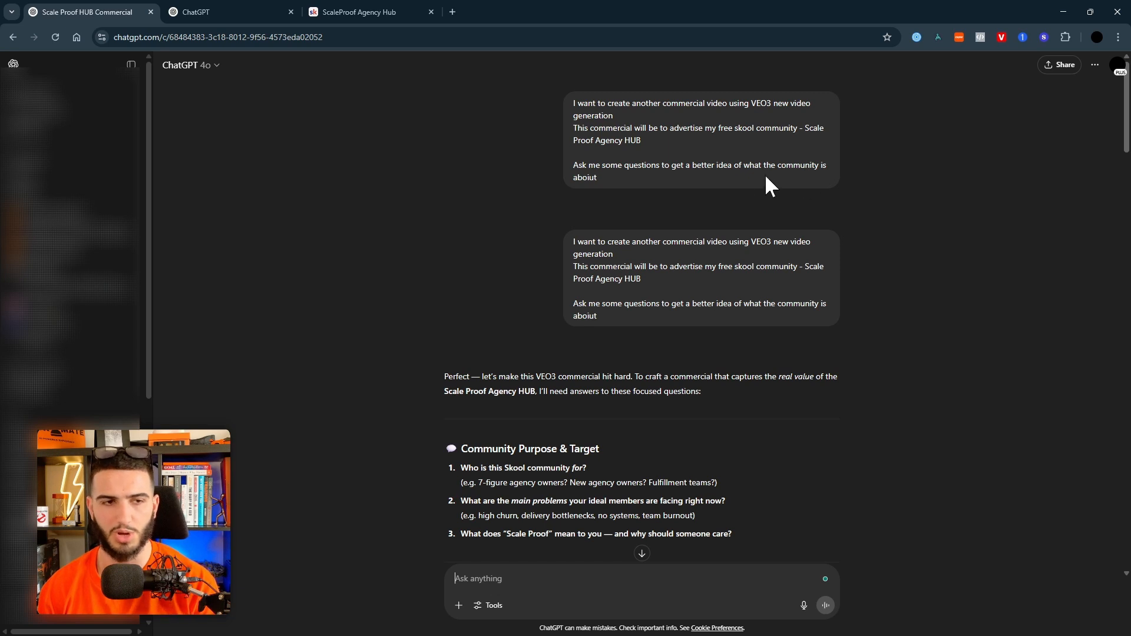
pyautogui.hotkey('ctrl', '+')
pyautogui.hotkey('ctrl', '+')
pyautogui.moveTo(479, 231); pyautogui.dragTo(526, 324)
pyautogui.click(525, 320)
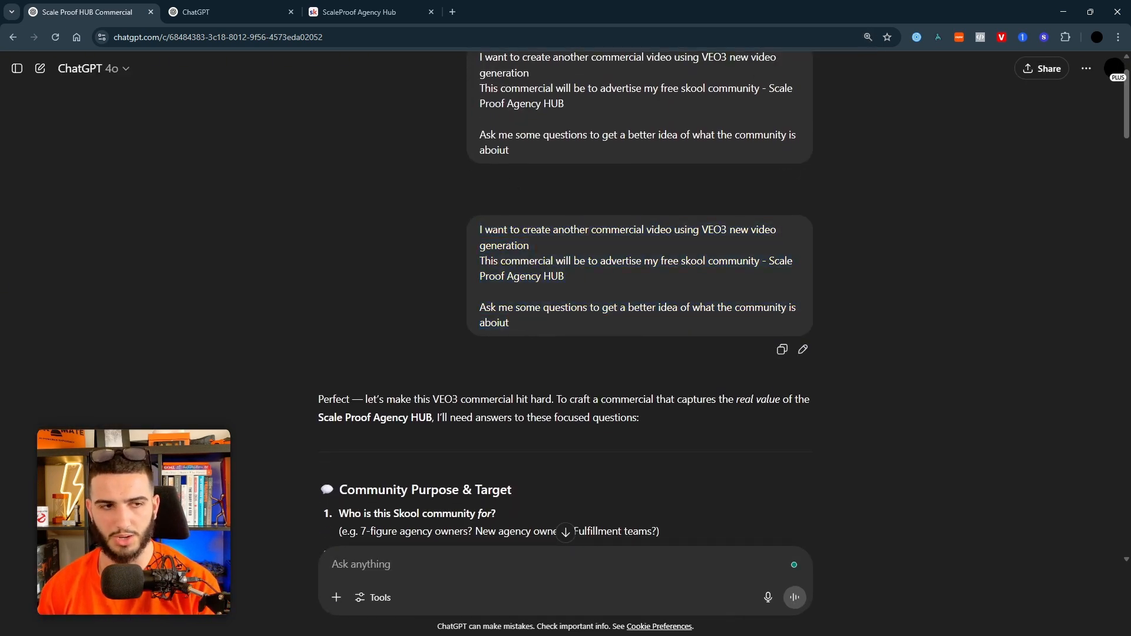
pyautogui.scroll(-1, 525, 321)
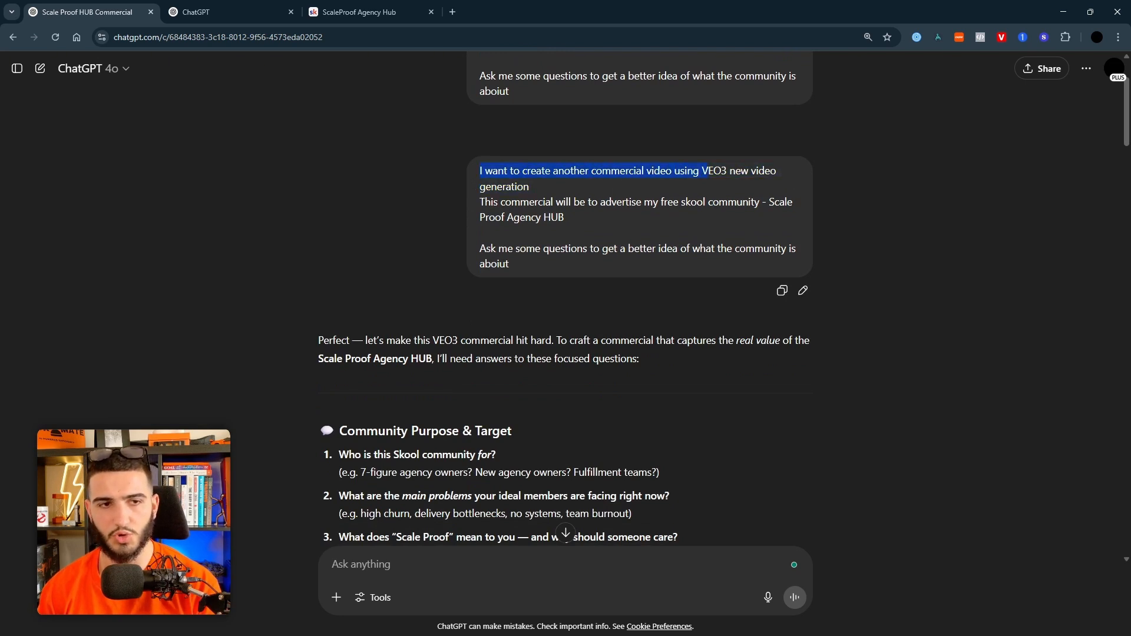
pyautogui.moveTo(480, 201); pyautogui.dragTo(537, 203)
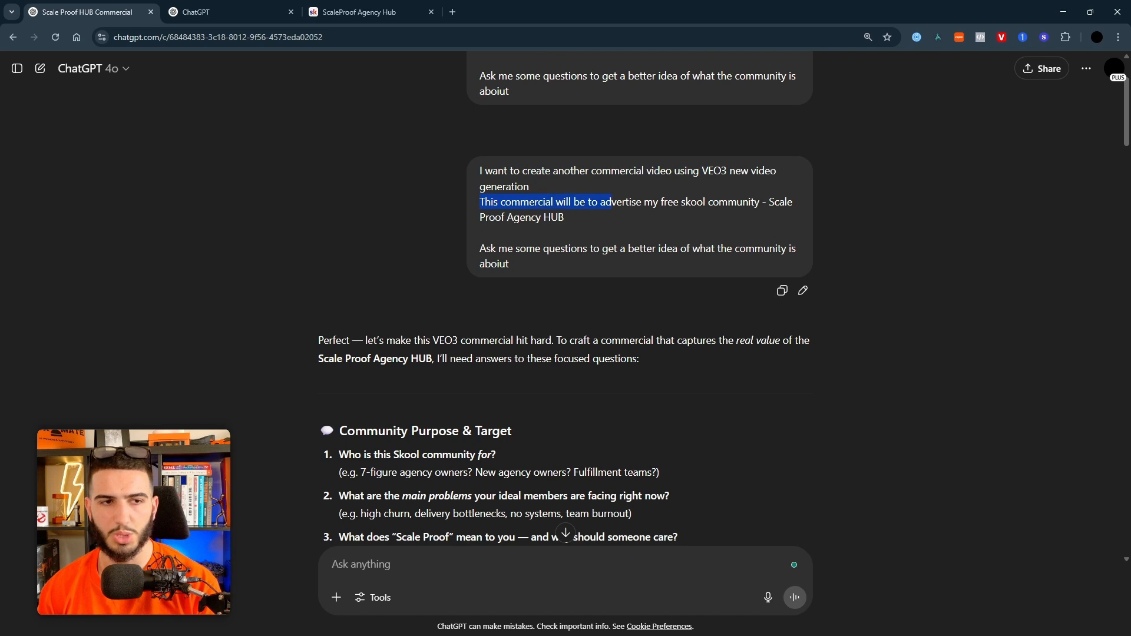
pyautogui.moveTo(775, 203); pyautogui.dragTo(790, 213)
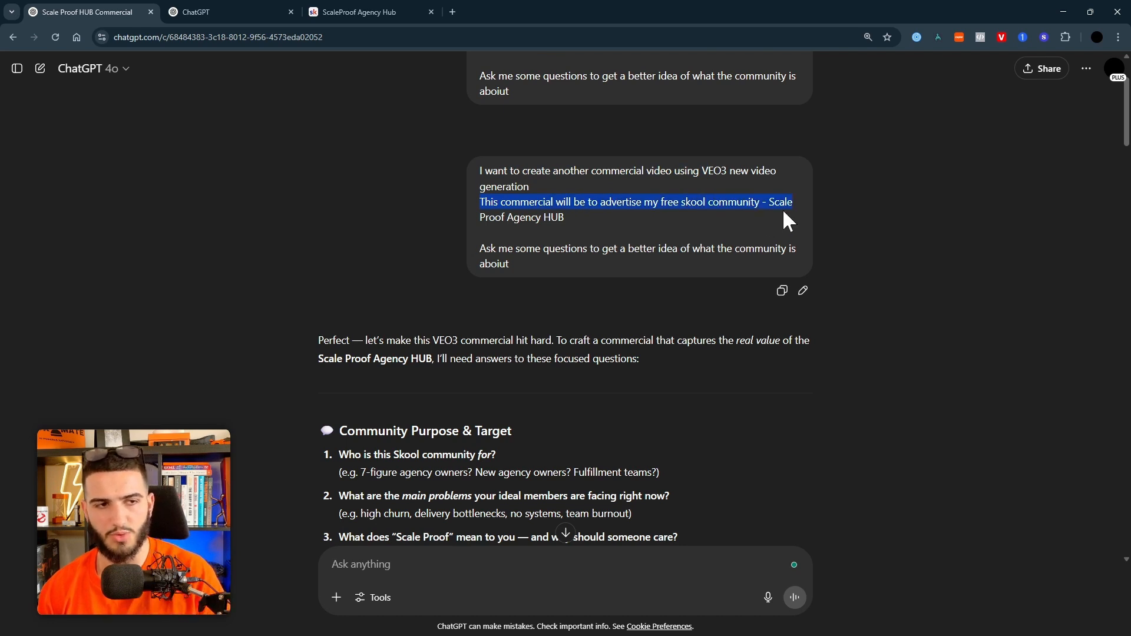
pyautogui.moveTo(492, 248); pyautogui.dragTo(554, 249)
pyautogui.tripleClick(557, 268)
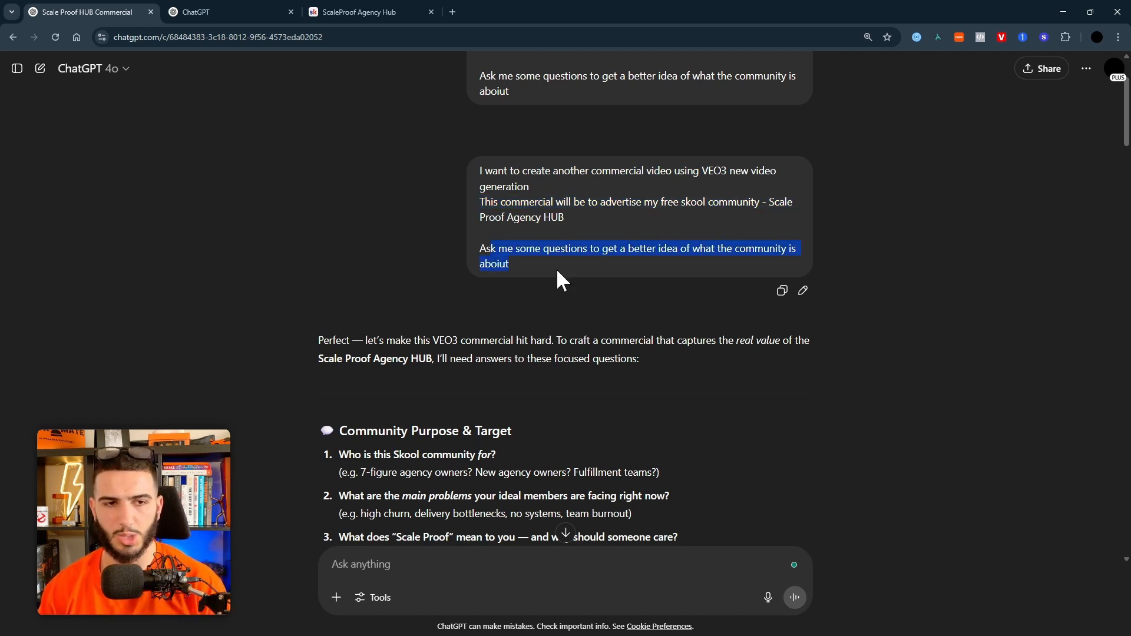
# Step: Read the request for clarifying questions about the Skool community and the numbered answers on its audience, problems, resources and support
pyautogui.click(557, 268)
pyautogui.scroll(1, 575, 267)
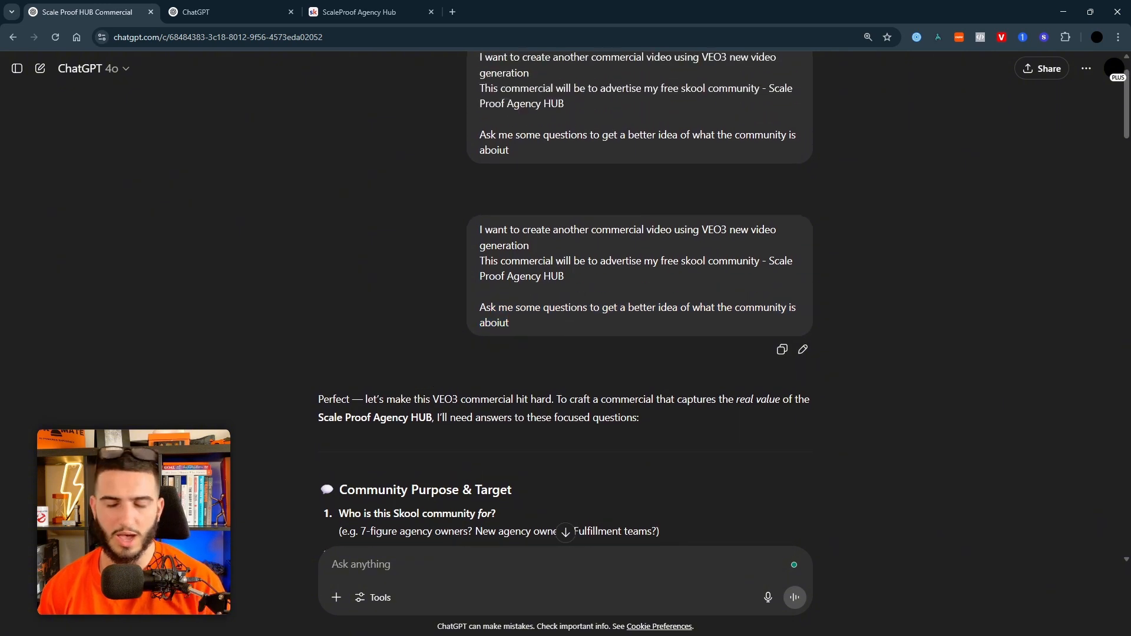
pyautogui.scroll(-1, 724, 299)
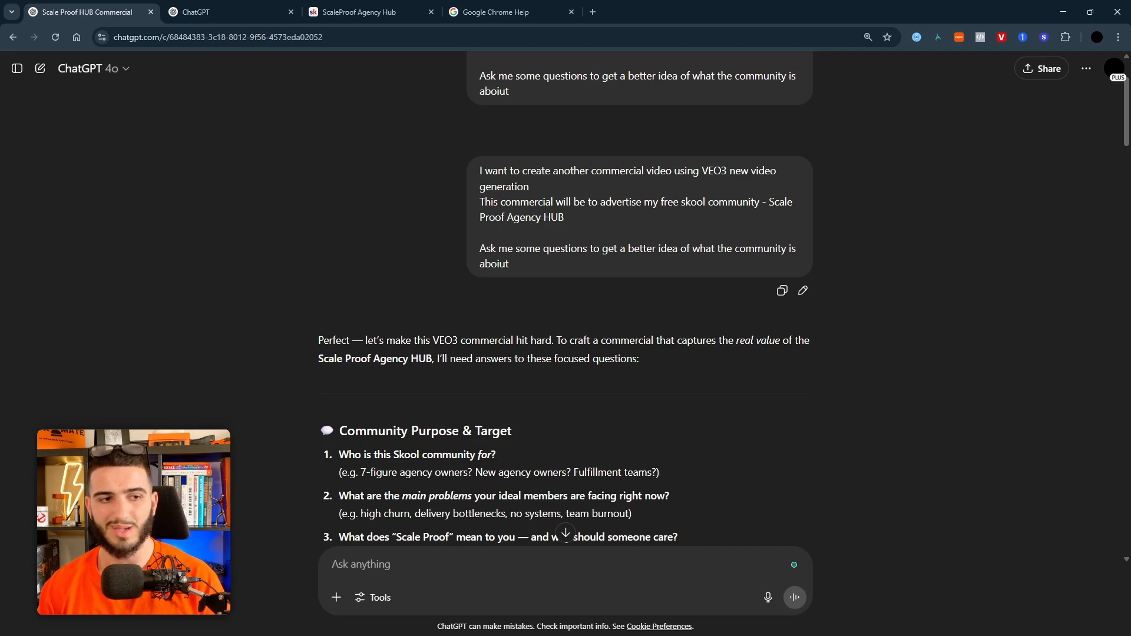
pyautogui.moveTo(512, 265); pyautogui.dragTo(447, 217)
pyautogui.scroll(-3, 285, 322)
pyautogui.scroll(-15, 437, 329)
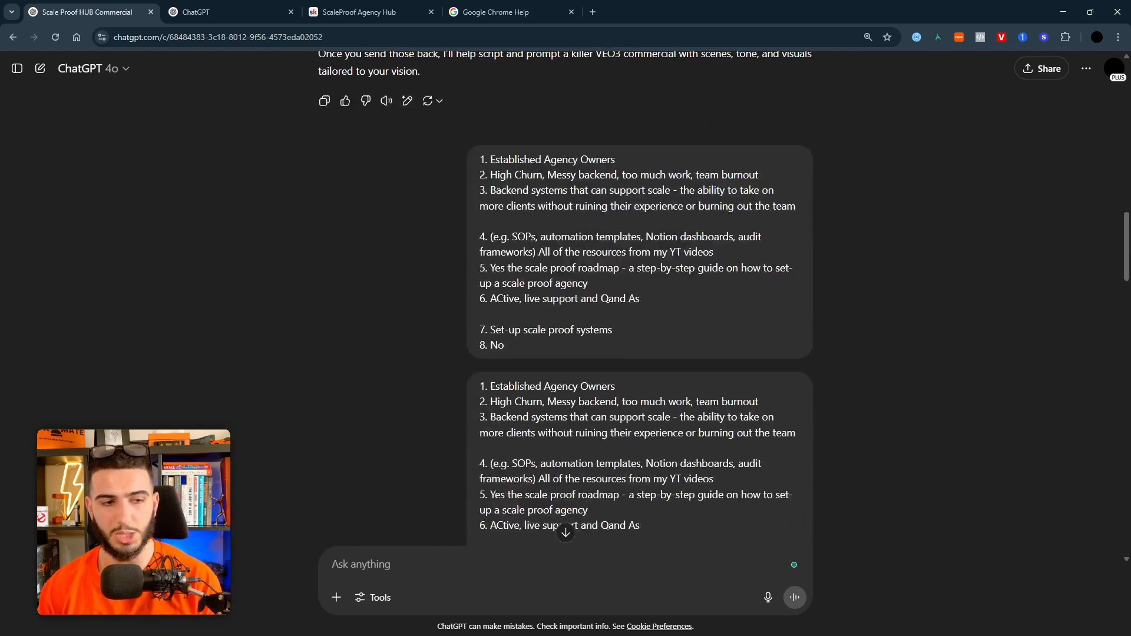
pyautogui.scroll(-4, 514, 204)
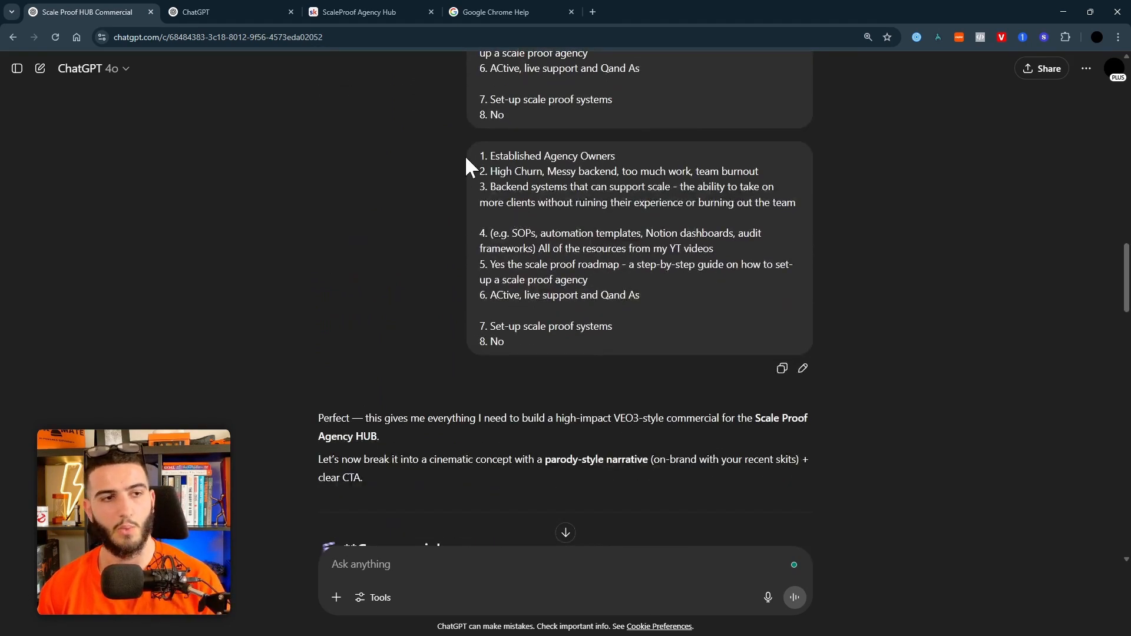
pyautogui.moveTo(472, 156); pyautogui.dragTo(543, 354)
pyautogui.scroll(-4, 460, 359)
pyautogui.scroll(-3, 457, 355)
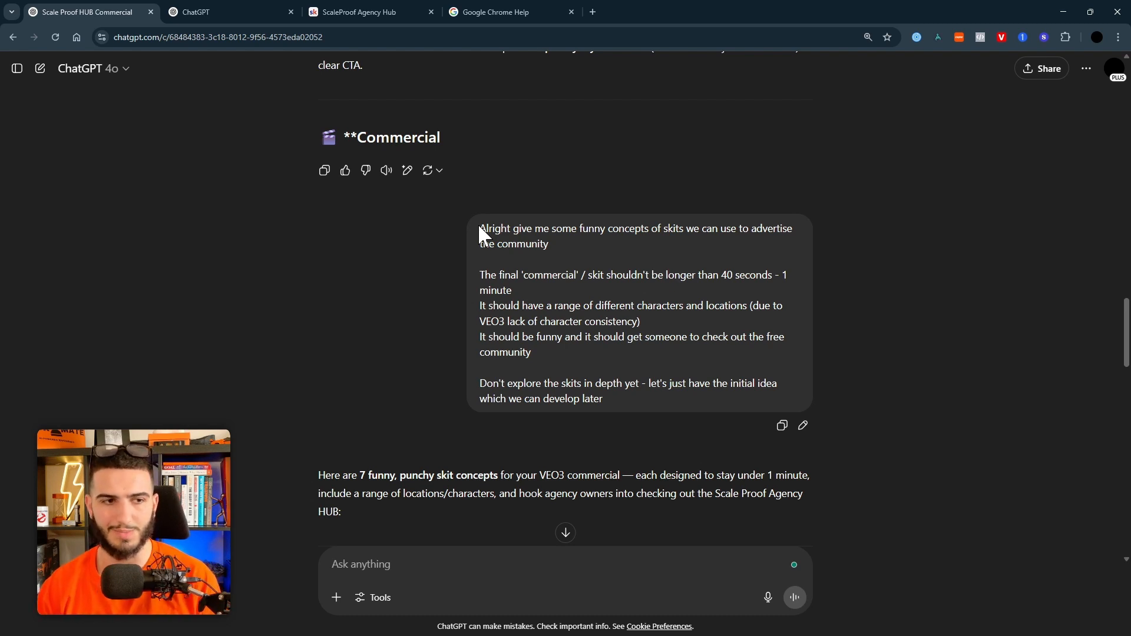
# Step: Examine the prompt asking for funny skit concepts, highlighting its requirements on length, varied characters and locations, humour and promoting the free community
pyautogui.moveTo(479, 227); pyautogui.dragTo(629, 402)
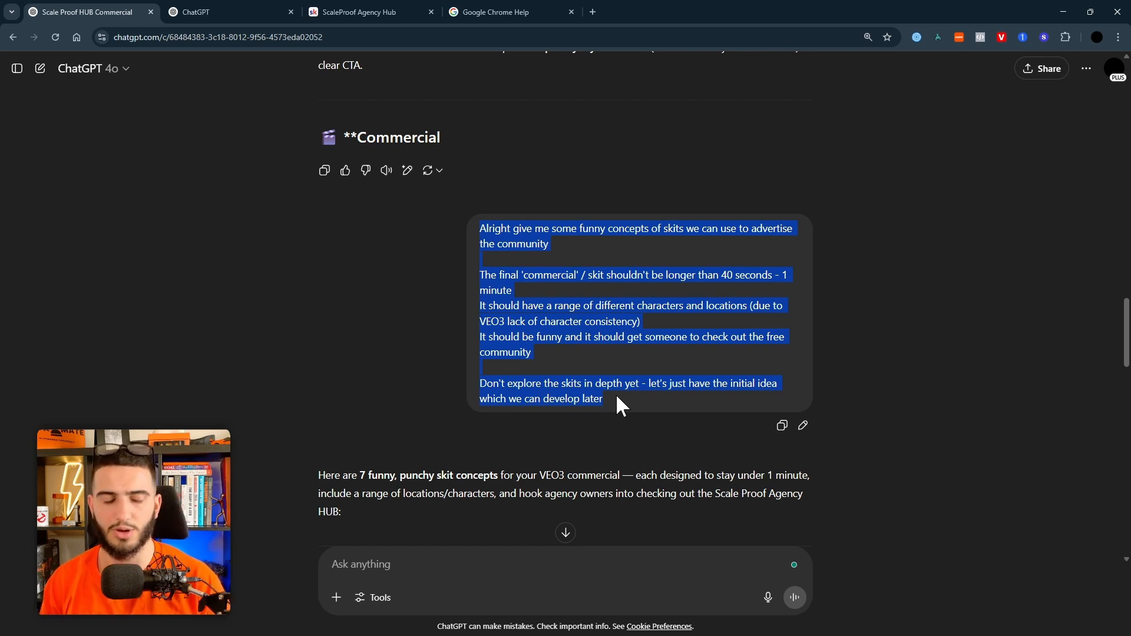
pyautogui.click(655, 357)
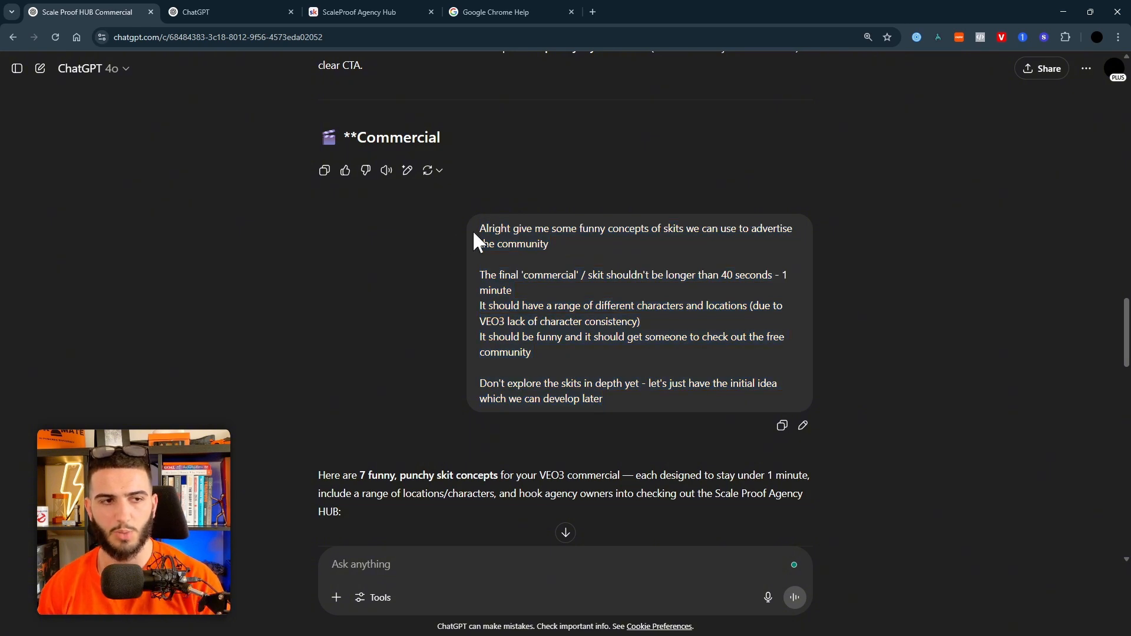
pyautogui.moveTo(609, 221); pyautogui.dragTo(679, 242)
pyautogui.scroll(15, 642, 318)
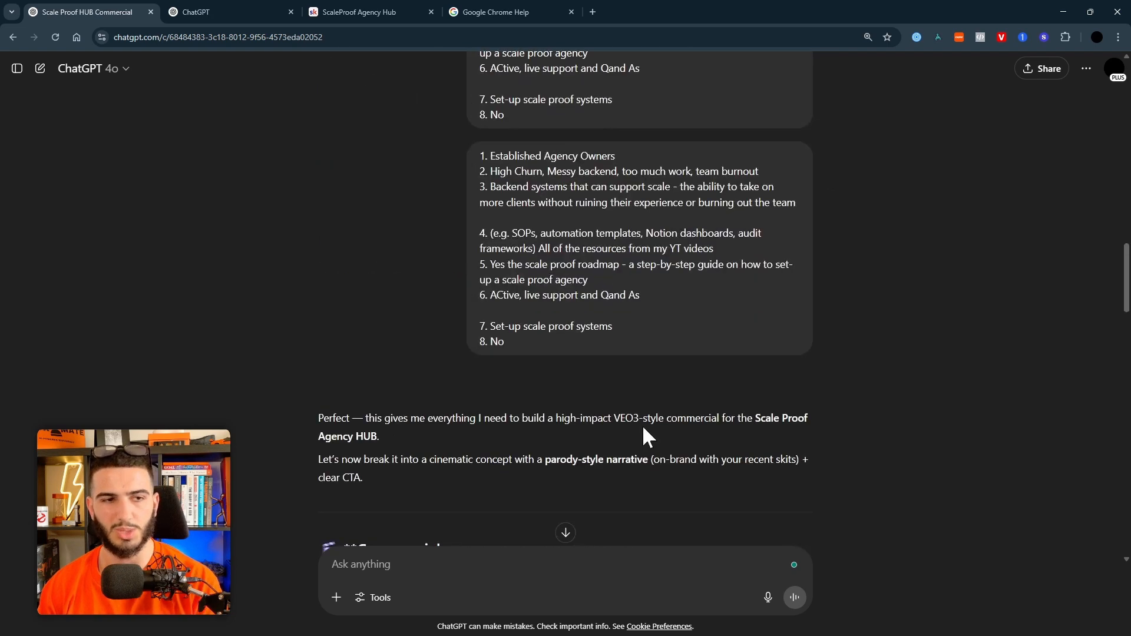
pyautogui.scroll(-15, 665, 203)
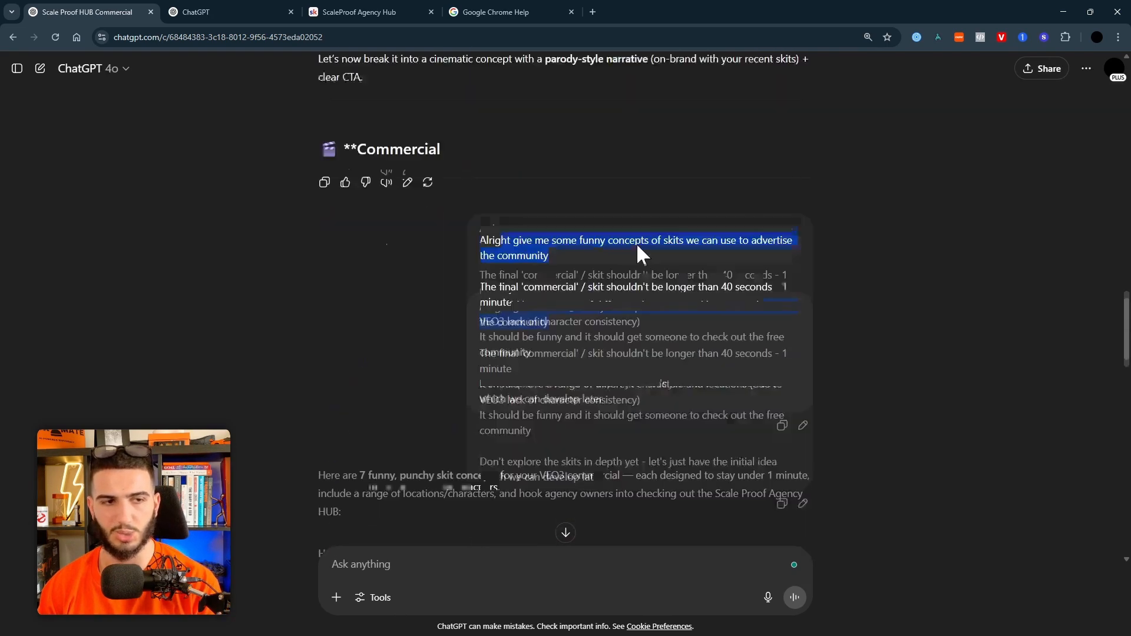
pyautogui.moveTo(479, 217); pyautogui.dragTo(552, 226)
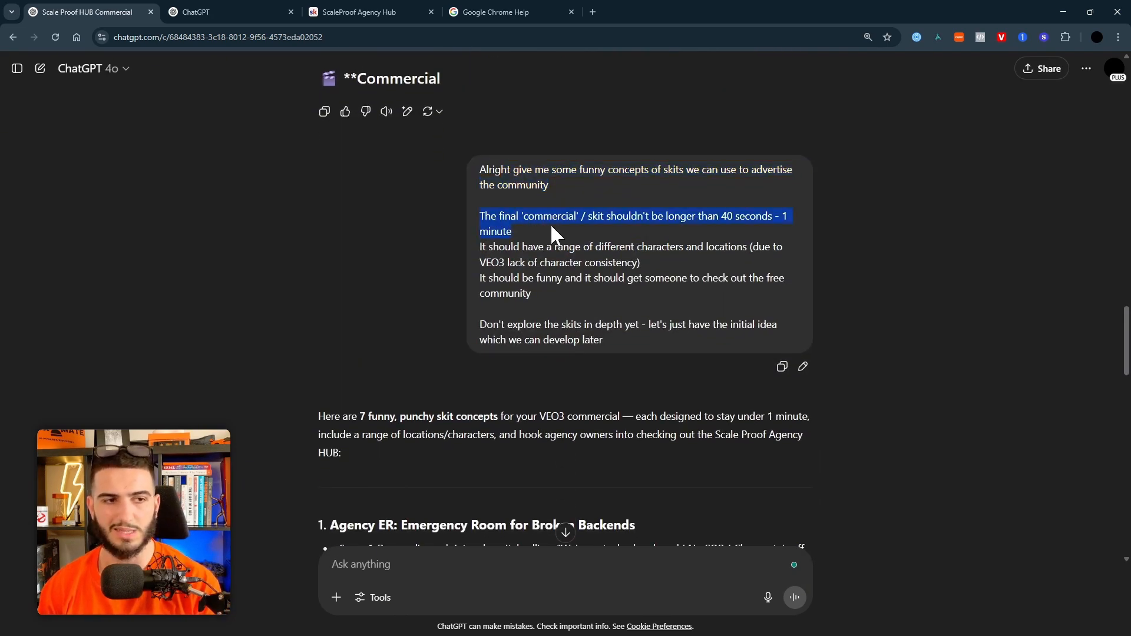
pyautogui.click(568, 232)
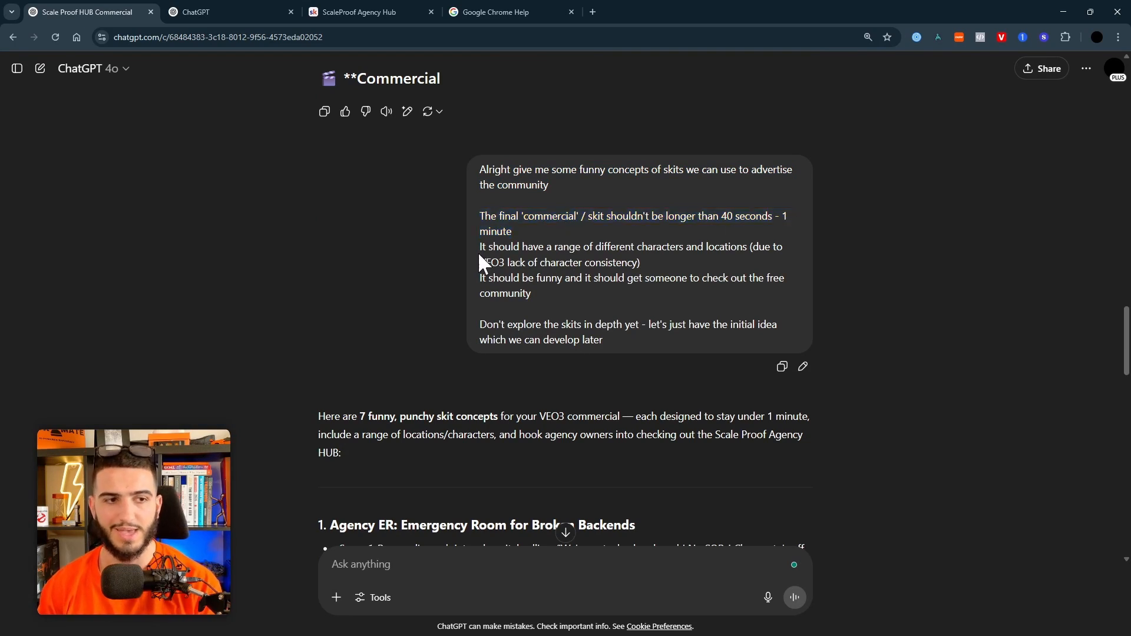
pyautogui.moveTo(480, 248); pyautogui.dragTo(623, 263)
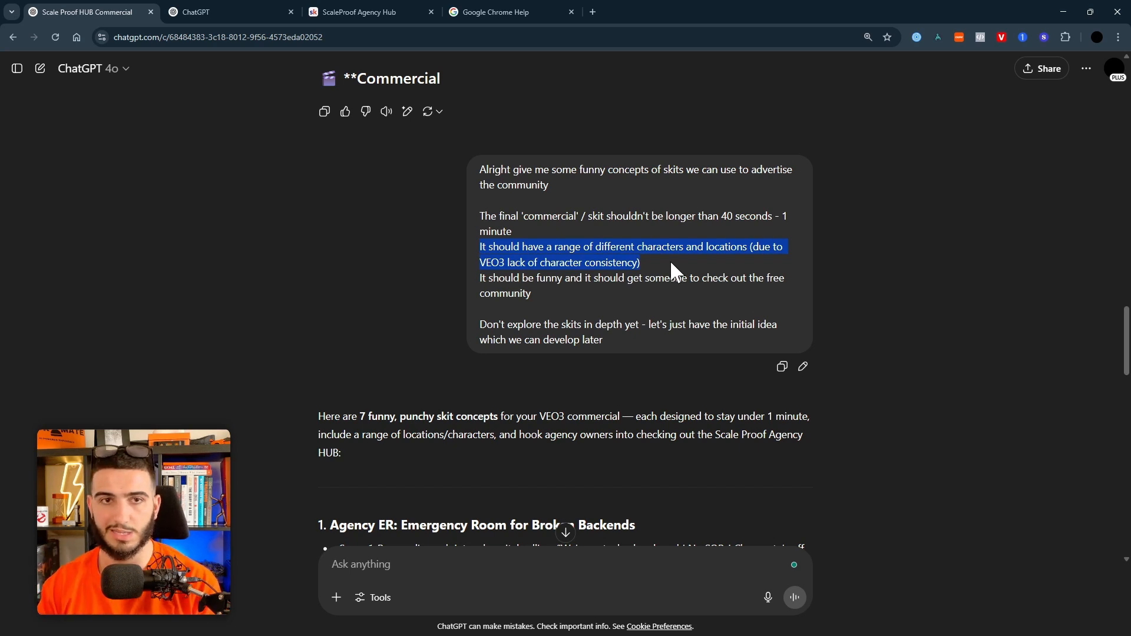
pyautogui.moveTo(481, 278); pyautogui.dragTo(556, 285)
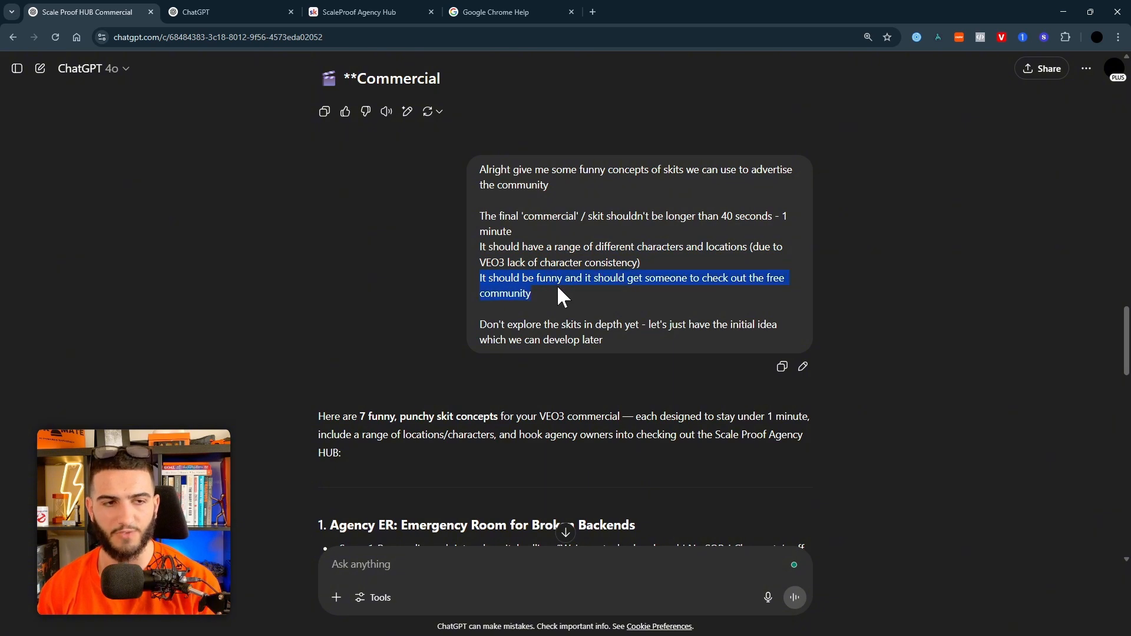
pyautogui.click(659, 303)
# Step: Review the first three skit concepts: Agency ER, Agency Owner Support Group and The Backend Exorcism, highlighting titles and scenes
pyautogui.scroll(-4, 629, 255)
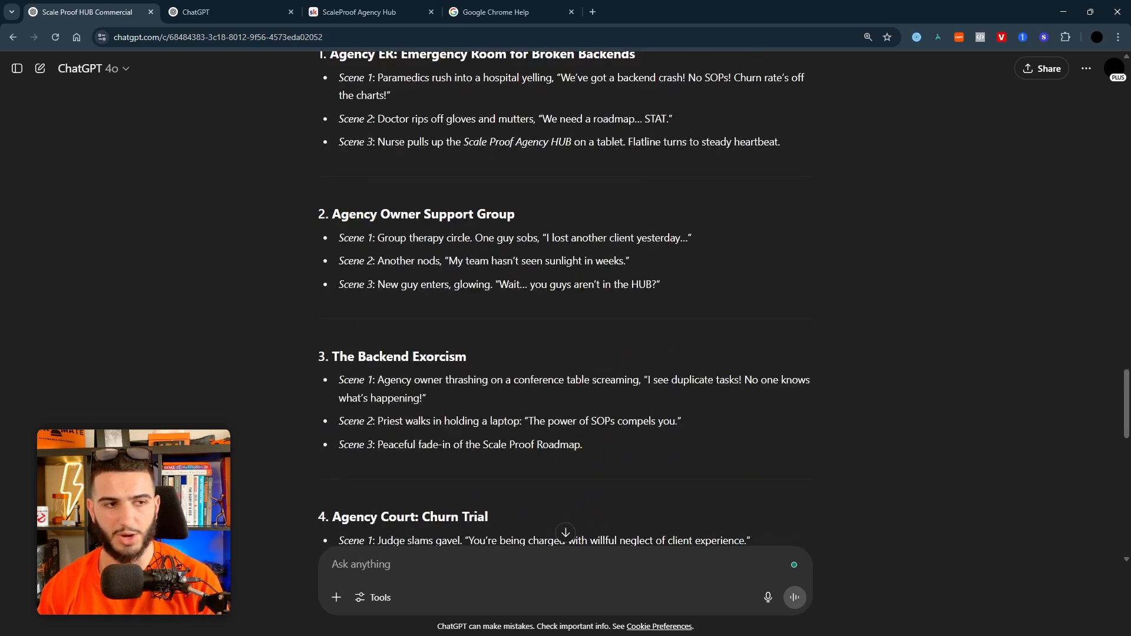
pyautogui.scroll(3, 478, 270)
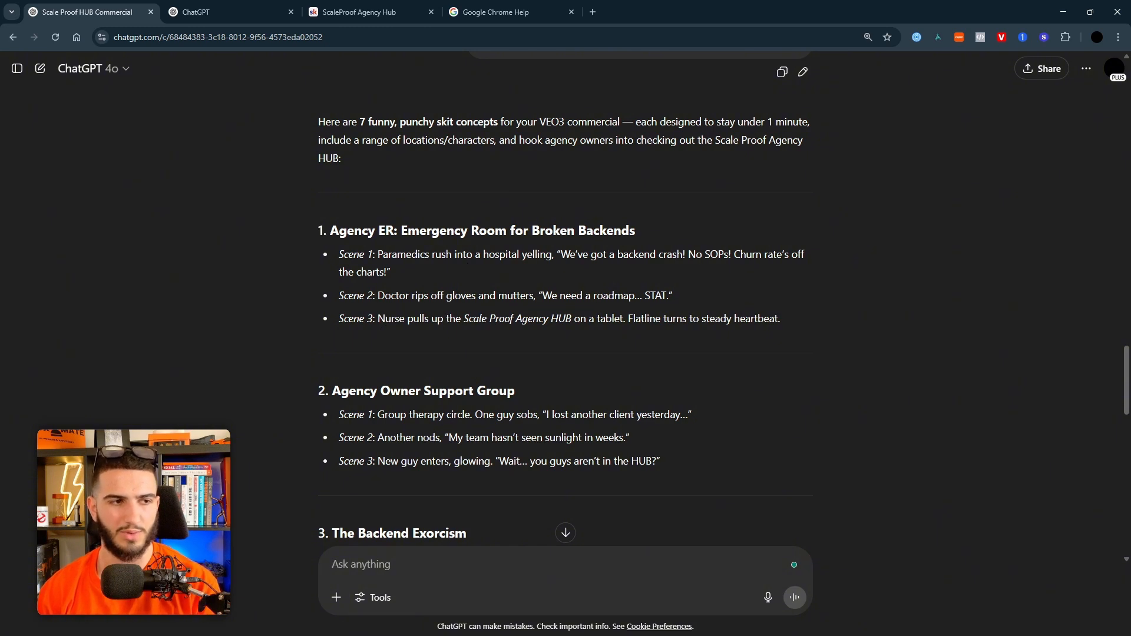
pyautogui.moveTo(307, 237); pyautogui.dragTo(641, 222)
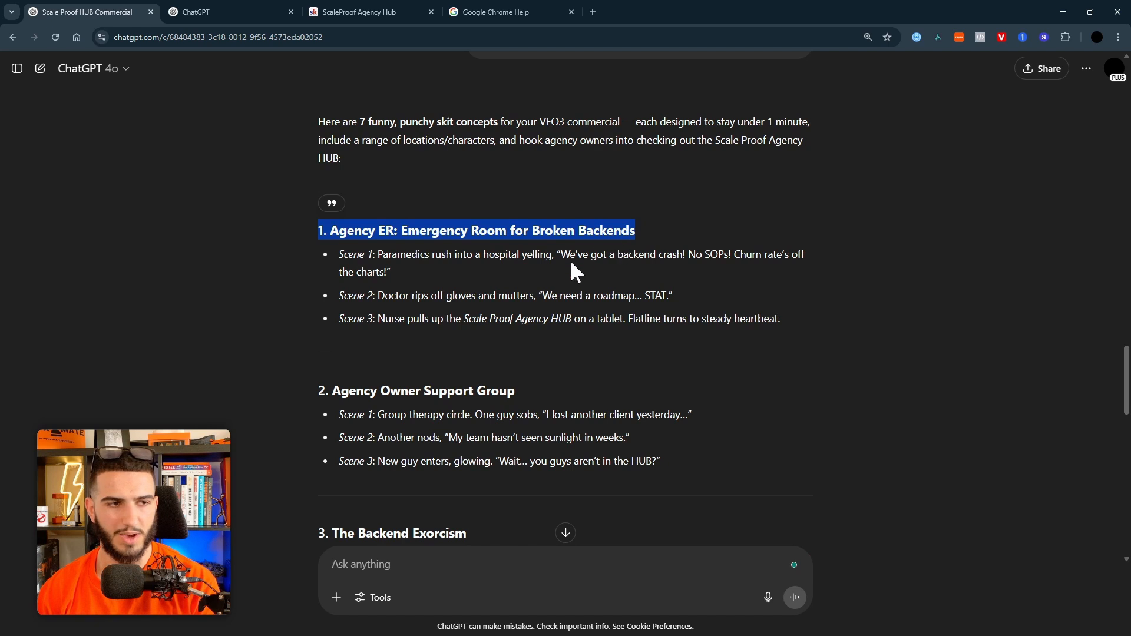
pyautogui.moveTo(320, 250); pyautogui.dragTo(751, 319)
pyautogui.click(751, 319)
pyautogui.scroll(-2, 363, 284)
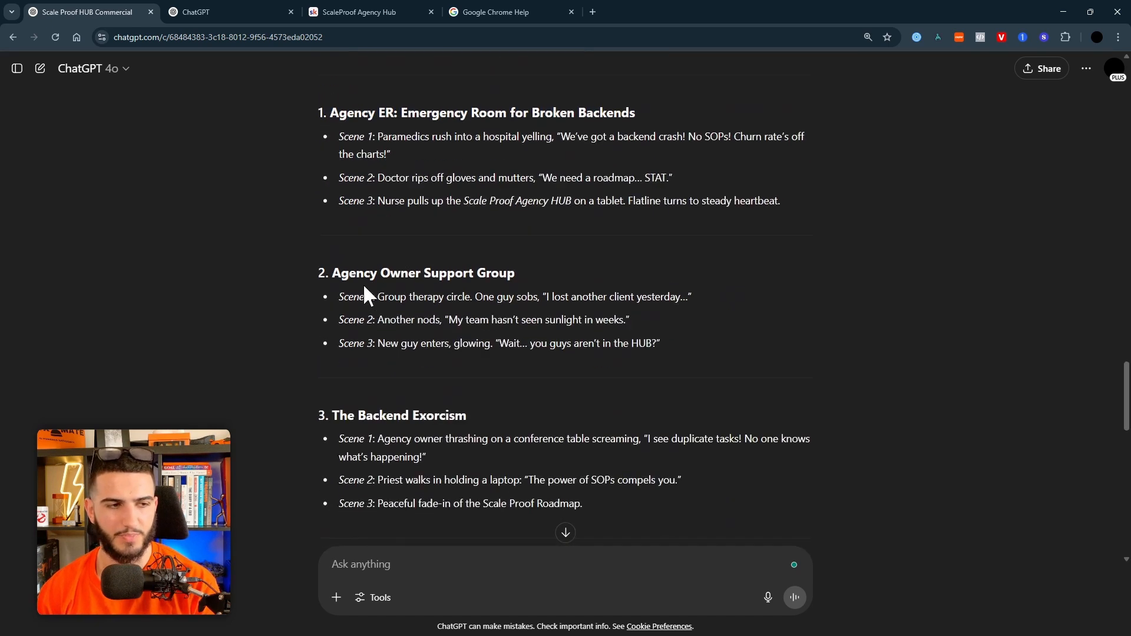
pyautogui.moveTo(341, 274); pyautogui.dragTo(538, 277)
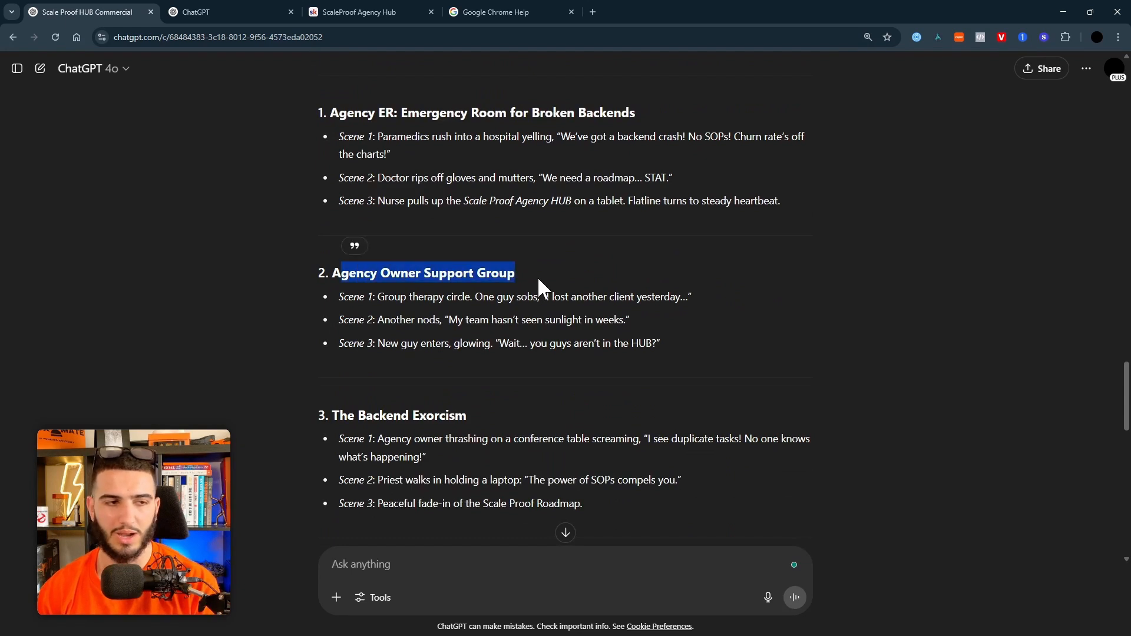
pyautogui.click(537, 277)
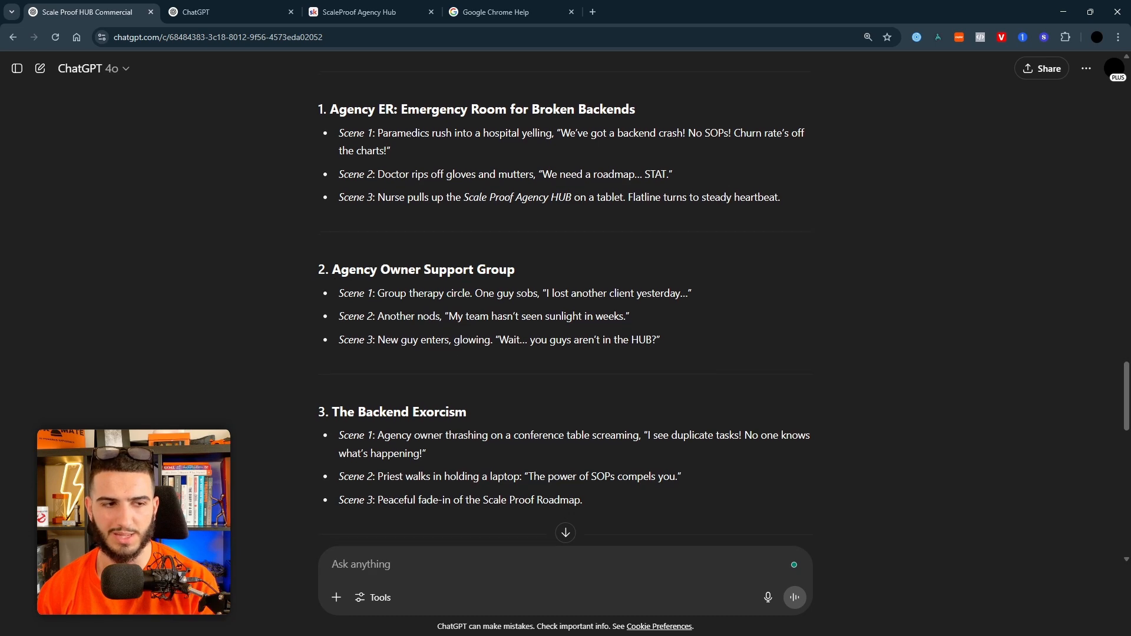
pyautogui.scroll(-2, 335, 286)
pyautogui.moveTo(333, 298); pyautogui.dragTo(440, 340)
pyautogui.click(322, 332)
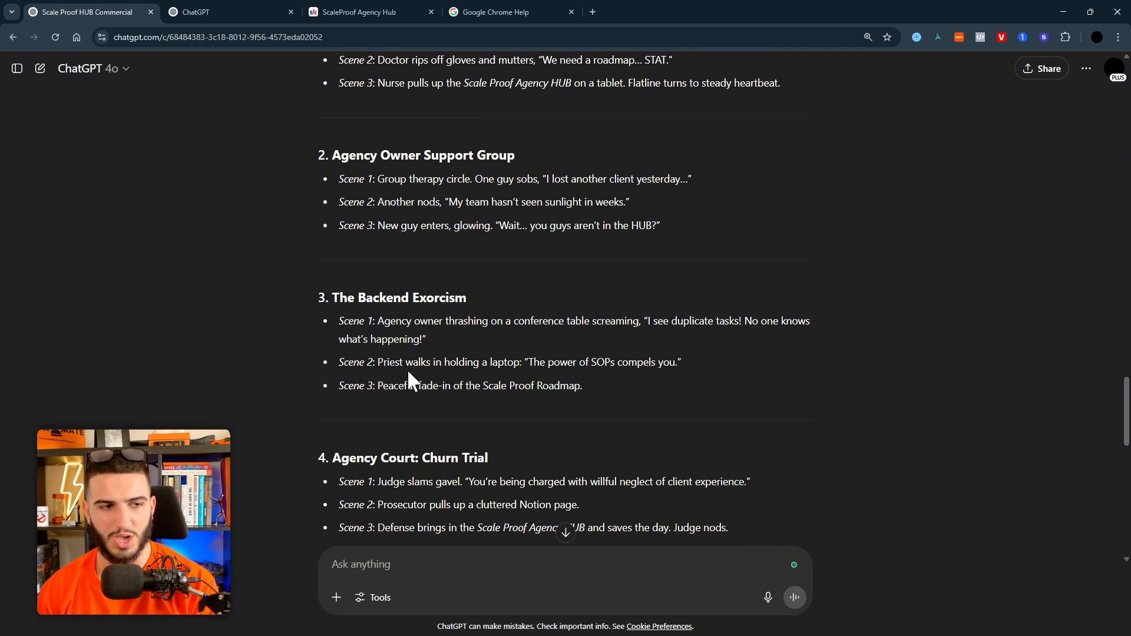
pyautogui.scroll(1, 412, 369)
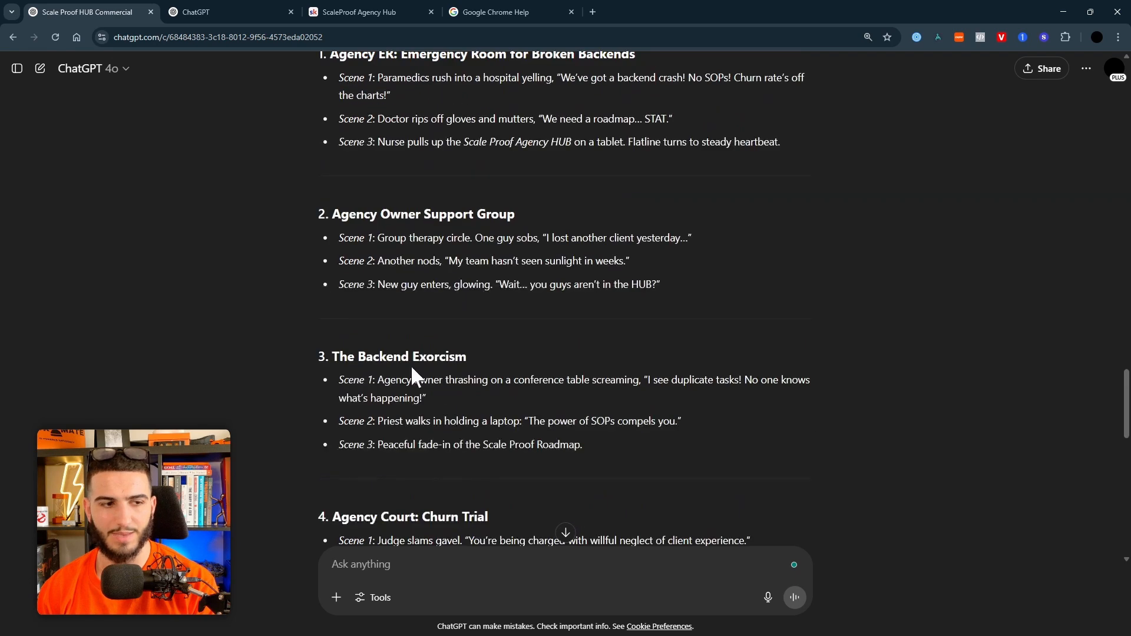
pyautogui.scroll(-1, 346, 370)
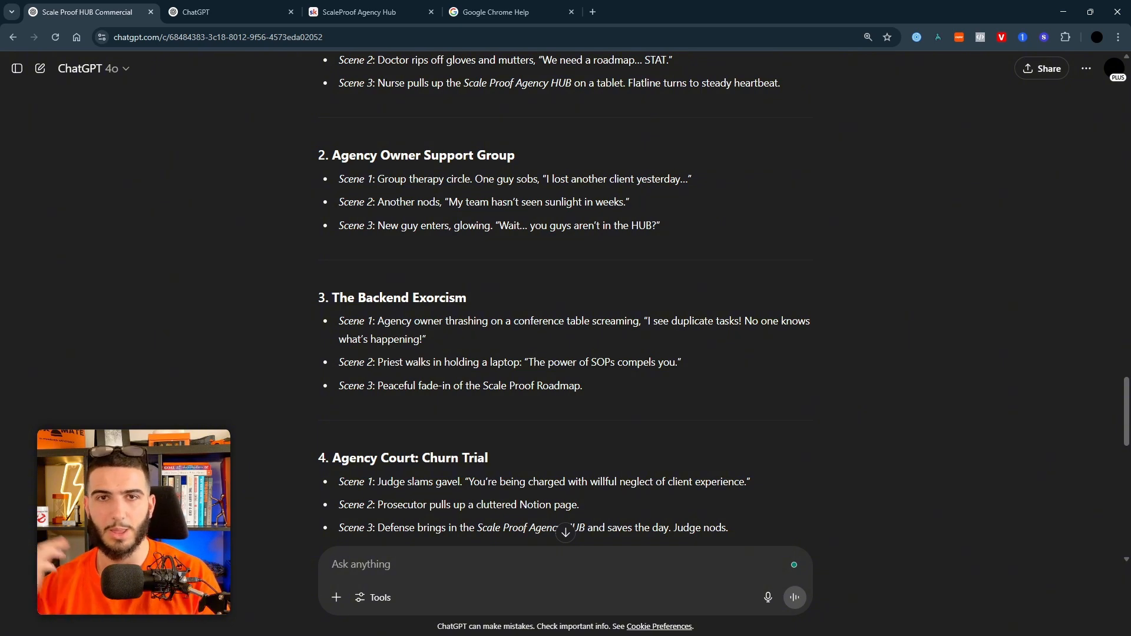
# Step: Review the remaining skit concepts: Agency Court: Churn Trial, Pitch Room Gone Wrong, Agency Olympics and The Intervention
pyautogui.scroll(-3, 395, 407)
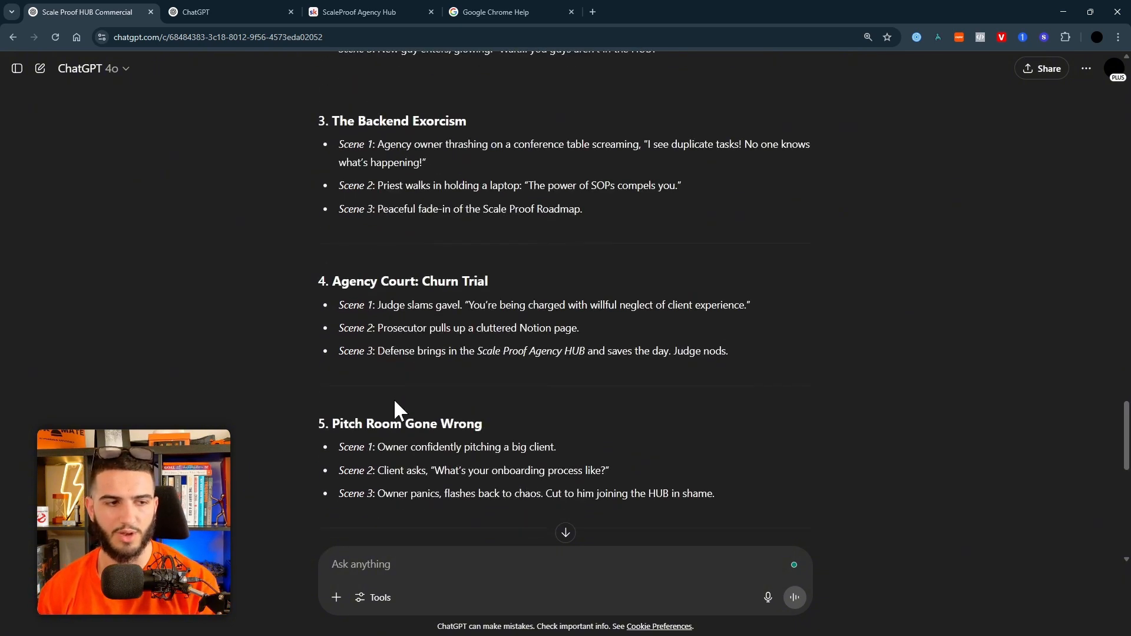
pyautogui.moveTo(314, 281); pyautogui.dragTo(488, 282)
pyautogui.scroll(-2, 441, 327)
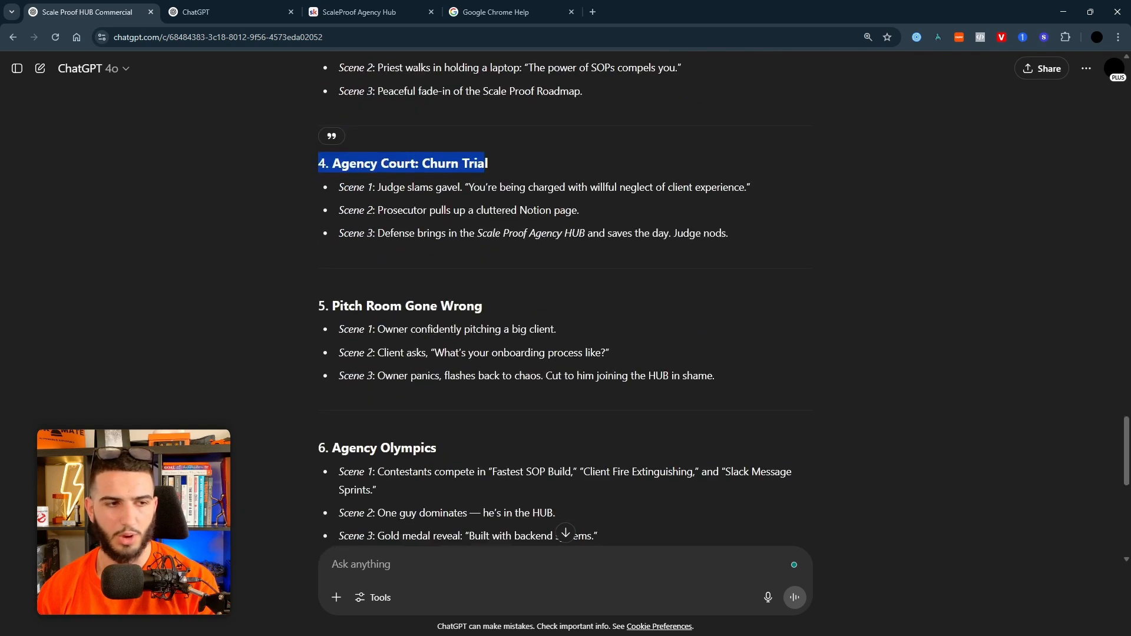
pyautogui.moveTo(348, 306); pyautogui.dragTo(495, 297)
pyautogui.scroll(-2, 495, 297)
pyautogui.click(337, 330)
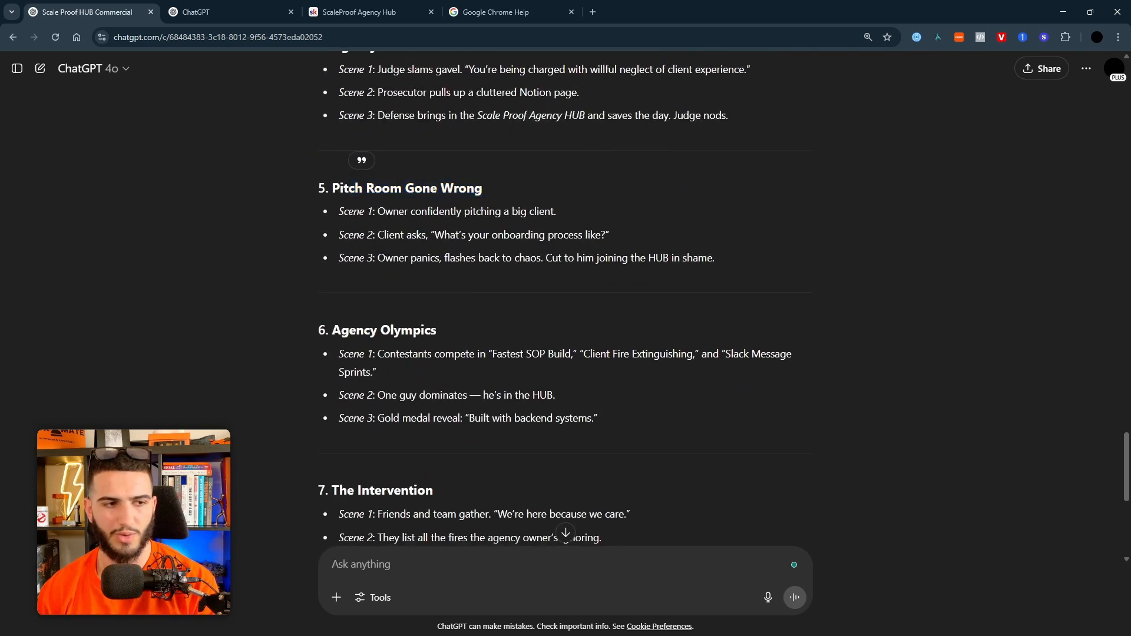
pyautogui.moveTo(348, 330); pyautogui.dragTo(432, 330)
pyautogui.click(434, 332)
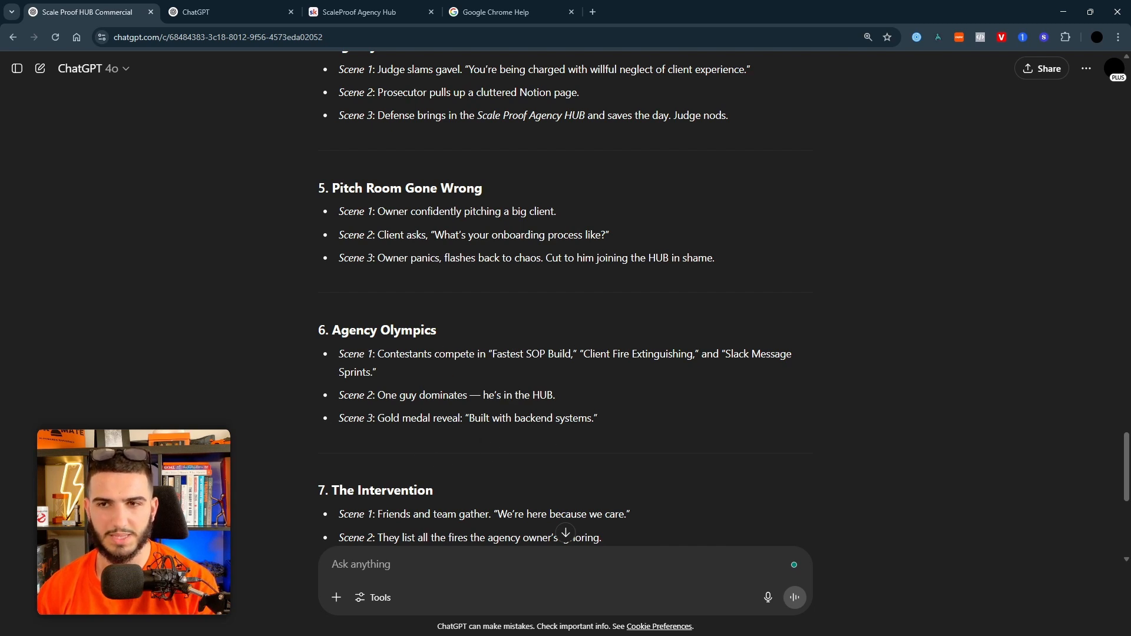
pyautogui.scroll(-2, 318, 365)
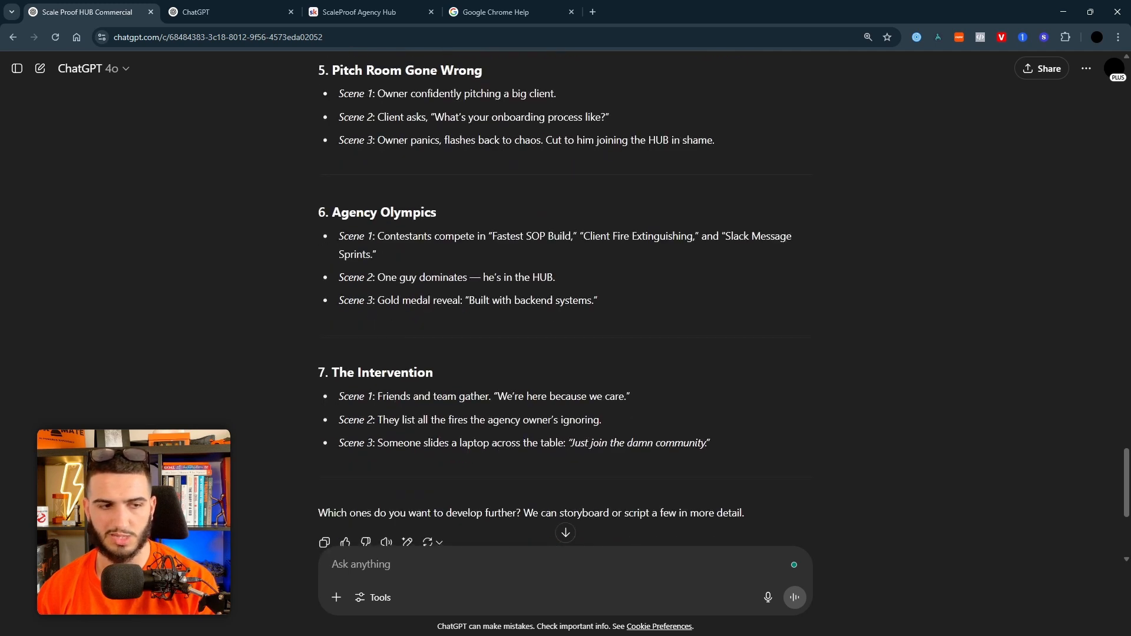
pyautogui.moveTo(315, 357)
pyautogui.mouseDown()
pyautogui.moveTo(469, 359)
pyautogui.moveTo(303, 372)
pyautogui.mouseUp()
pyautogui.click(459, 357)
pyautogui.click(303, 373)
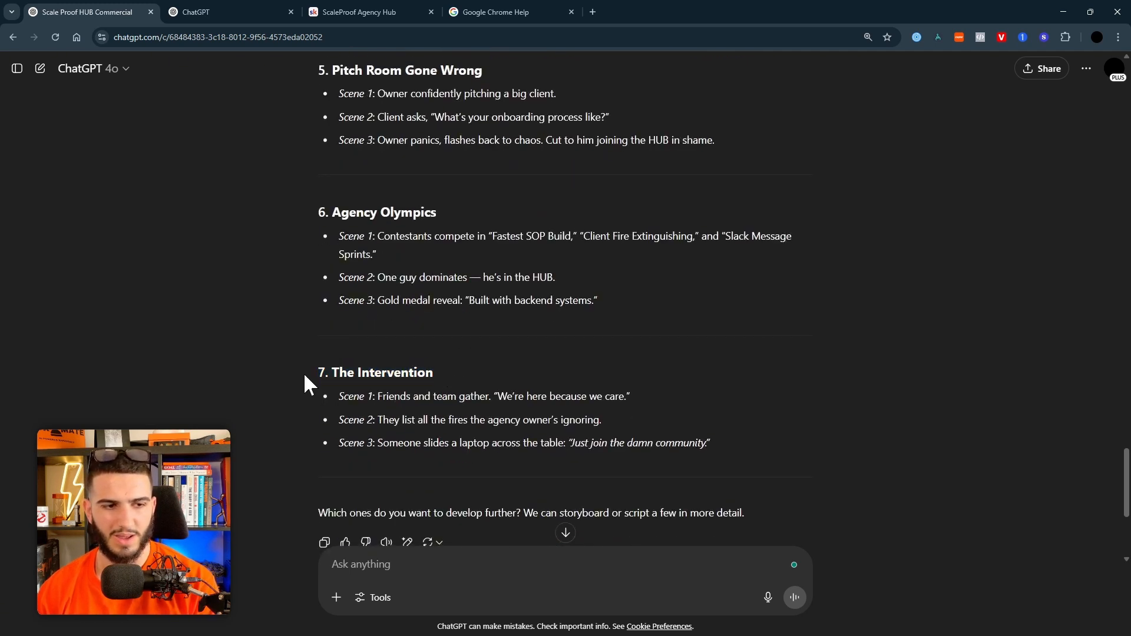
# Step: Choose "1. Agency ER: Emergency Room for Broken Backends" and send a prompt to generate a storyboard/ scene by scene breakdown, correcting the capitalization of "Generate"
pyautogui.scroll(1, 425, 357)
pyautogui.scroll(14, 425, 357)
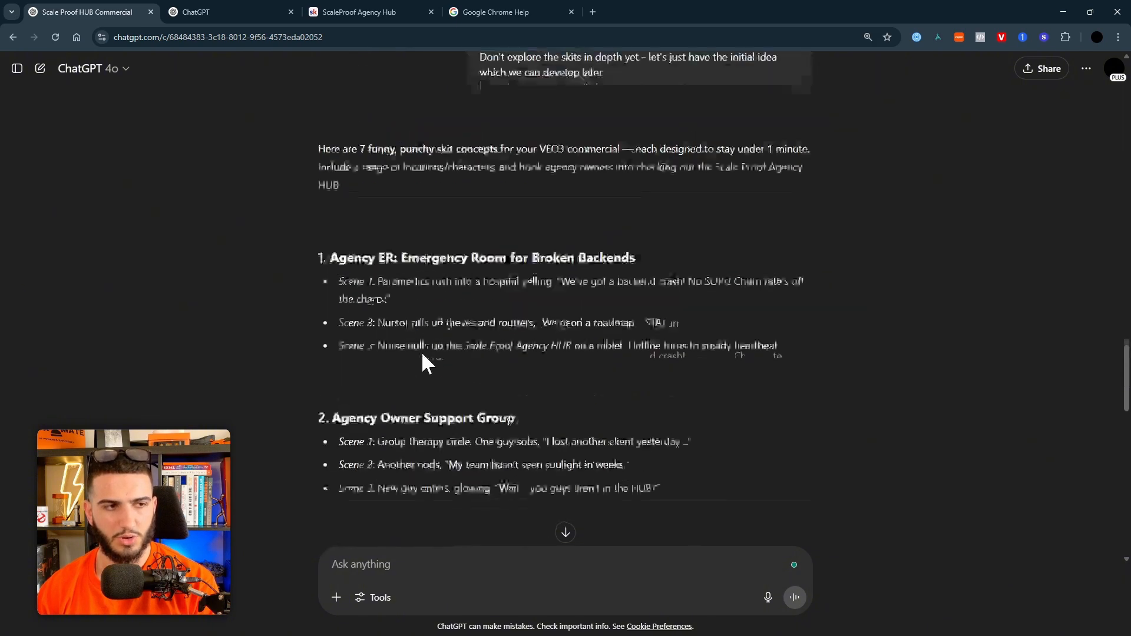
pyautogui.moveTo(317, 290); pyautogui.dragTo(659, 295)
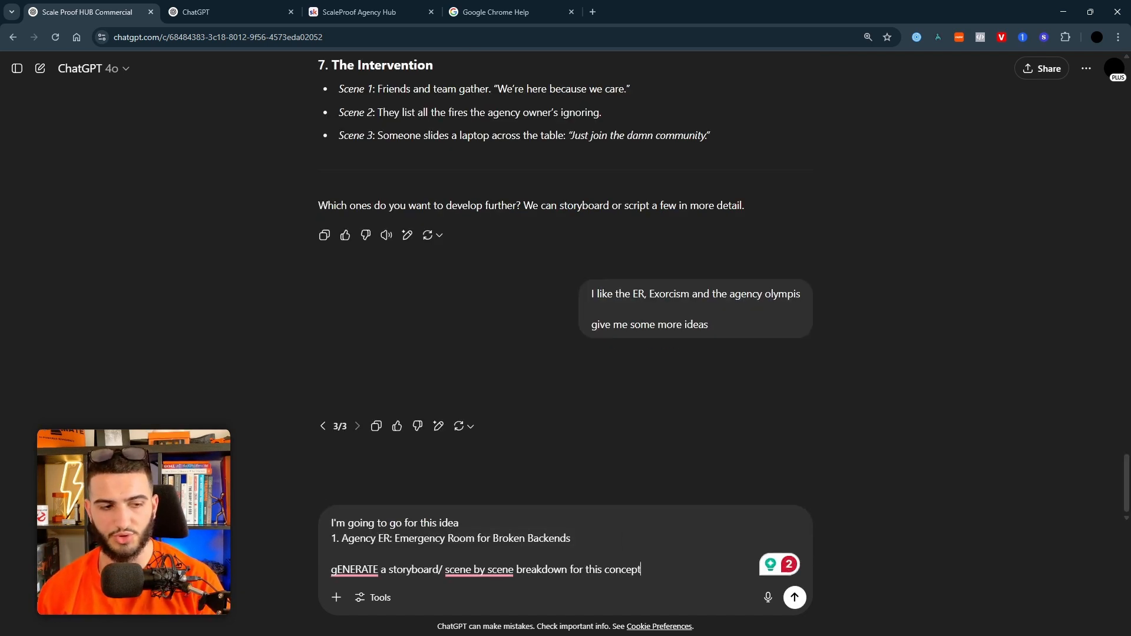
pyautogui.moveTo(355, 569)
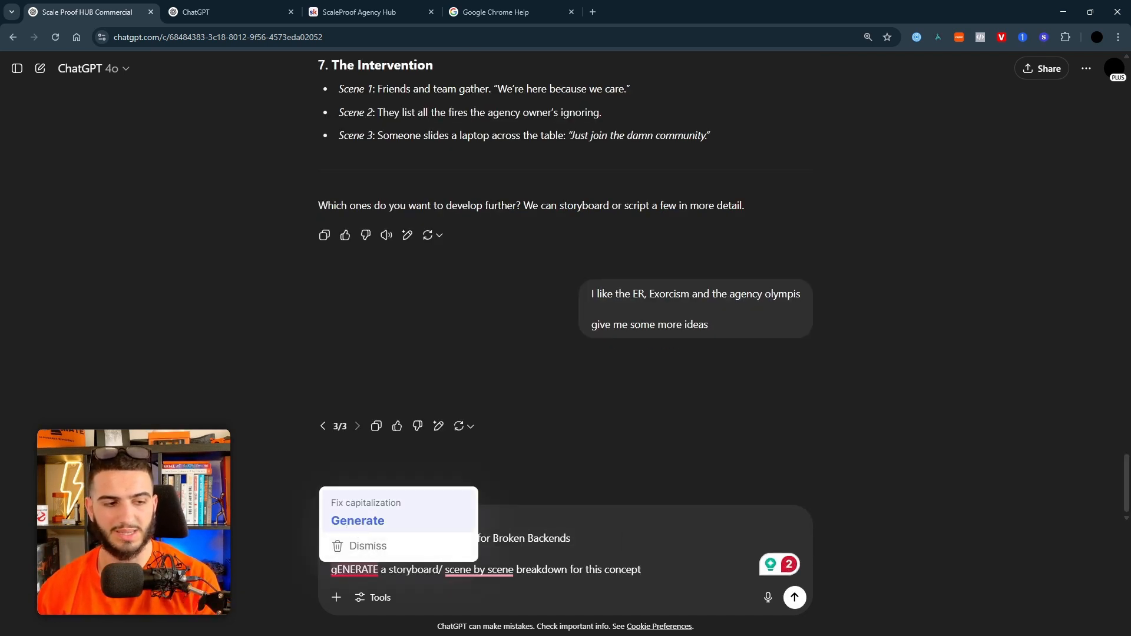
pyautogui.click(358, 520)
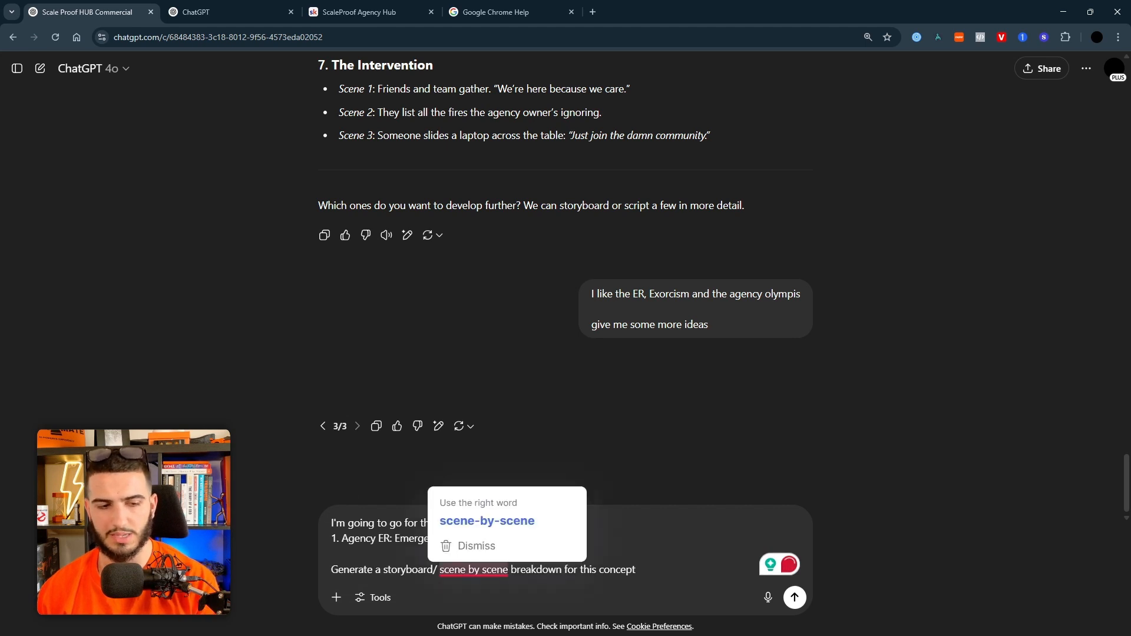
pyautogui.click(636, 570)
pyautogui.press('Return')
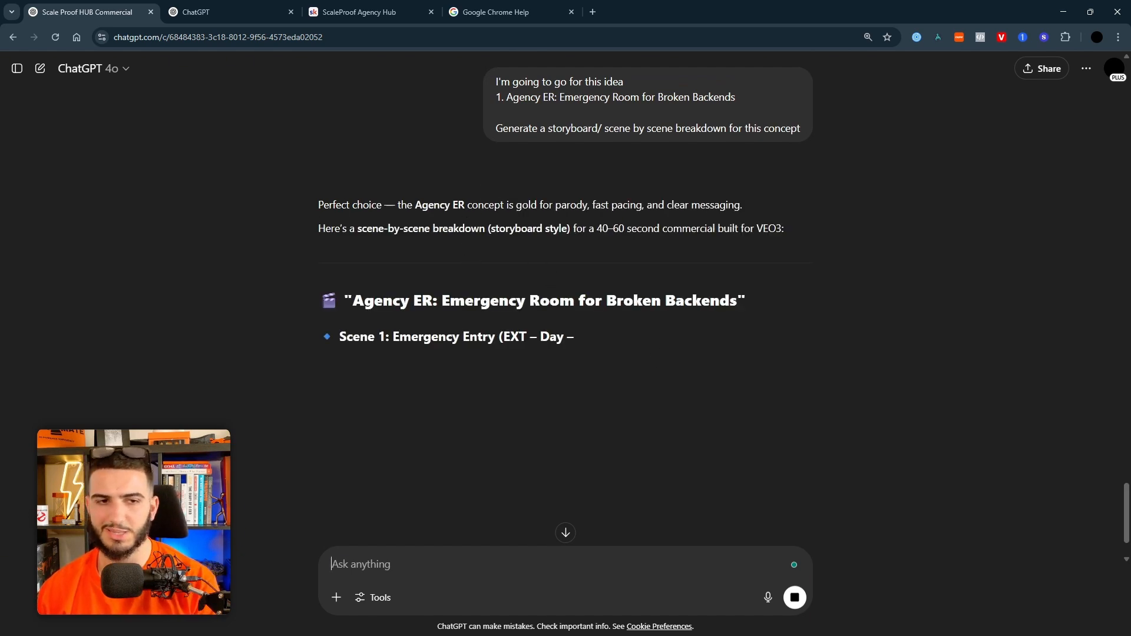
# Step: Review Scene 1: Emergency Entry of the storyboard, highlighting the paramedic's line and the agency owner's broken Google Sheet
pyautogui.scroll(-1, 475, 210)
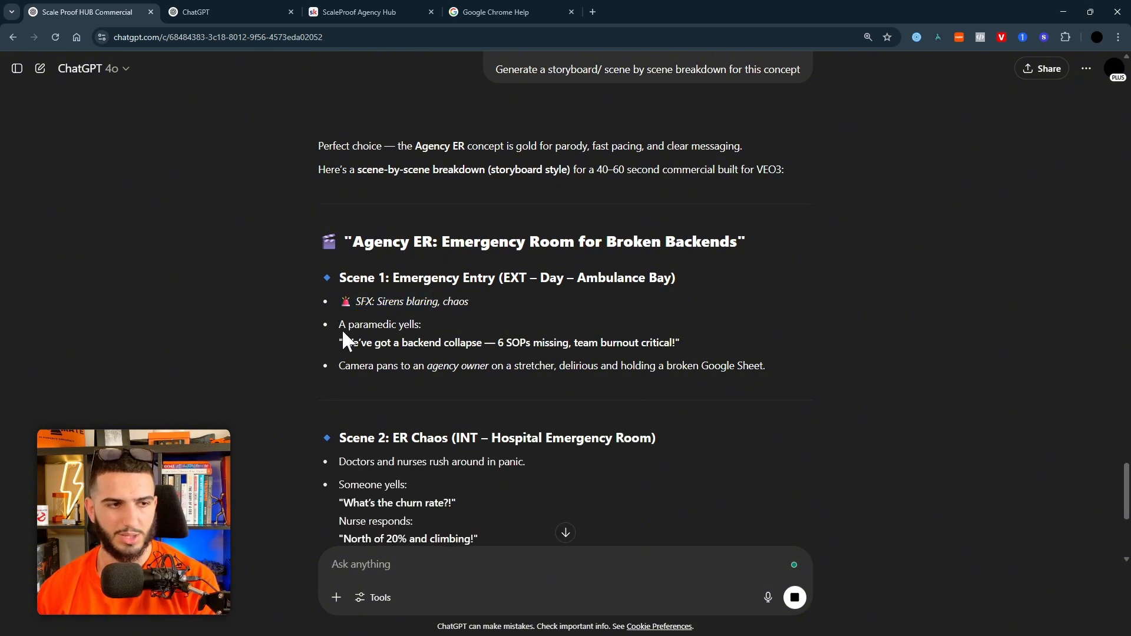
pyautogui.moveTo(353, 342)
pyautogui.mouseDown()
pyautogui.moveTo(623, 342)
pyautogui.moveTo(688, 330)
pyautogui.mouseUp()
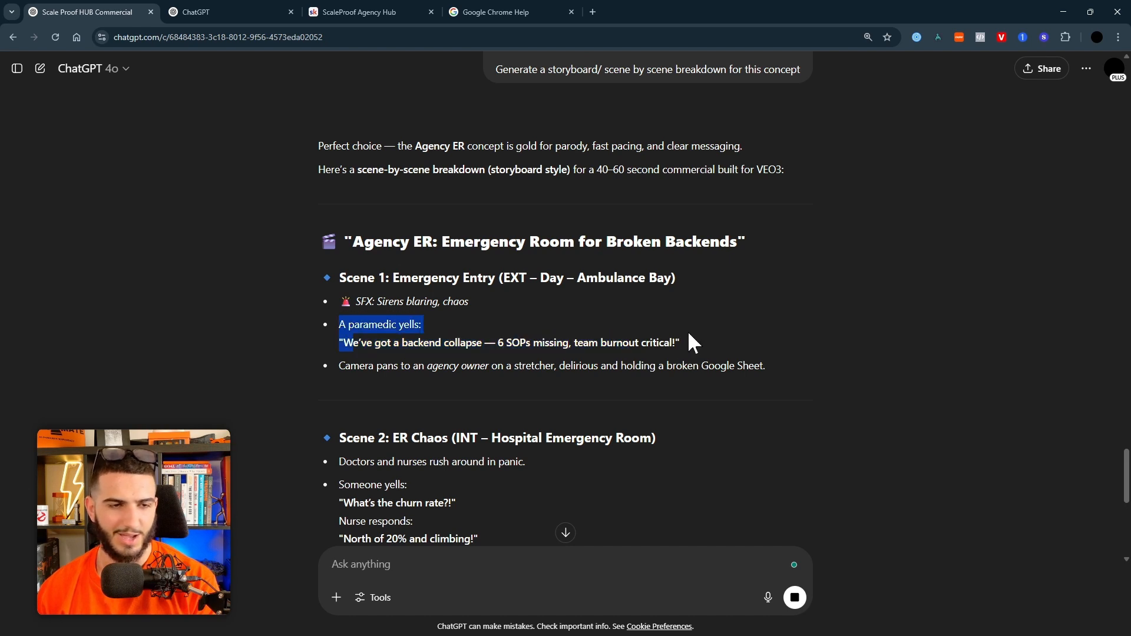
pyautogui.click(351, 370)
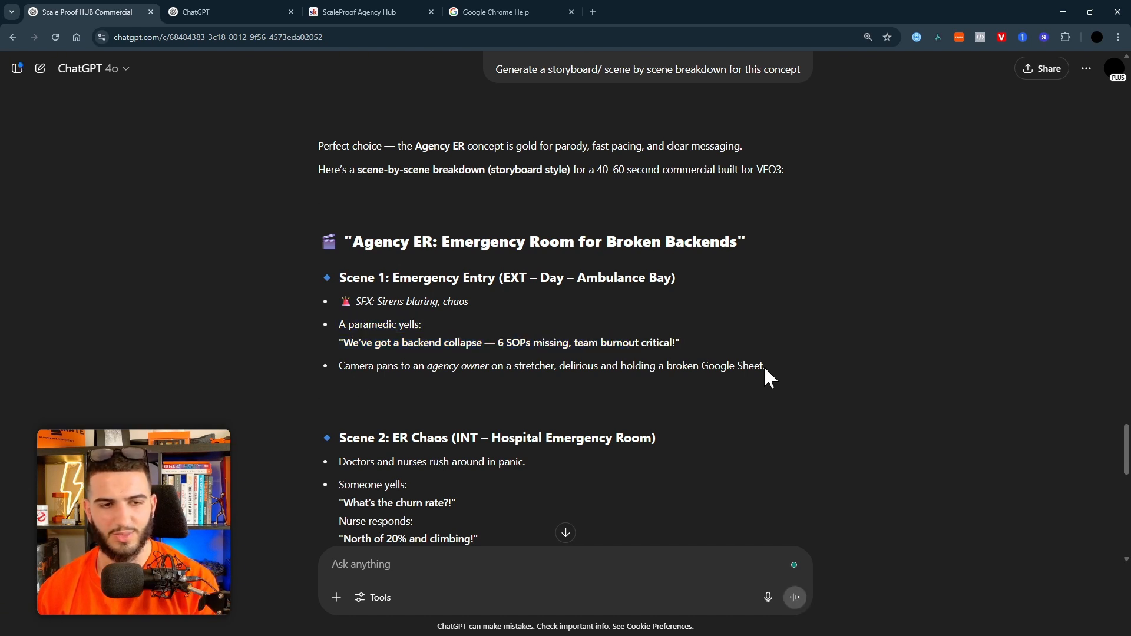
pyautogui.moveTo(763, 366); pyautogui.dragTo(645, 372)
pyautogui.click(655, 373)
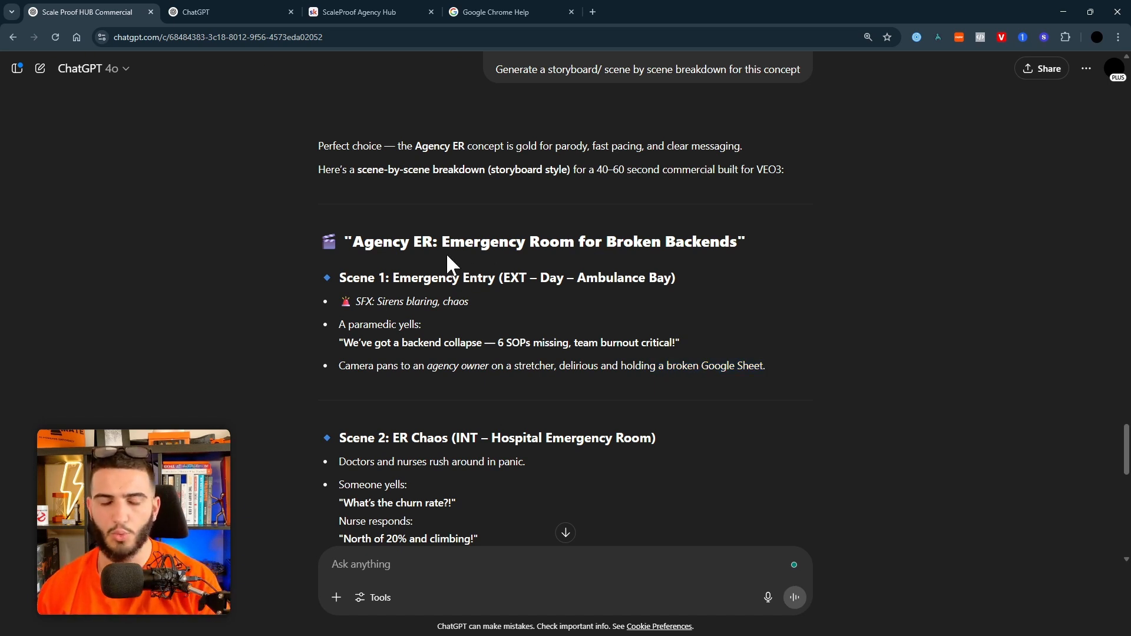
# Step: Review Scene 2: ER Chaos, highlighting its title, the panicking doctors and nurses, and the churn rate dialogue
pyautogui.scroll(-2, 447, 253)
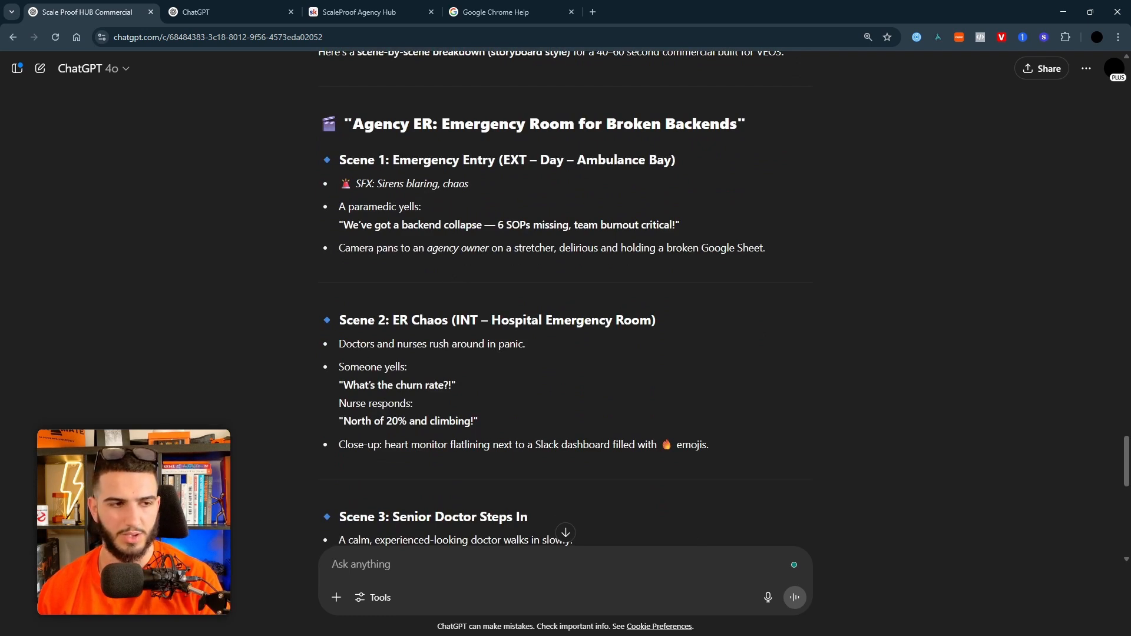
pyautogui.moveTo(339, 320); pyautogui.dragTo(540, 321)
pyautogui.click(539, 320)
pyautogui.moveTo(346, 344); pyautogui.dragTo(518, 357)
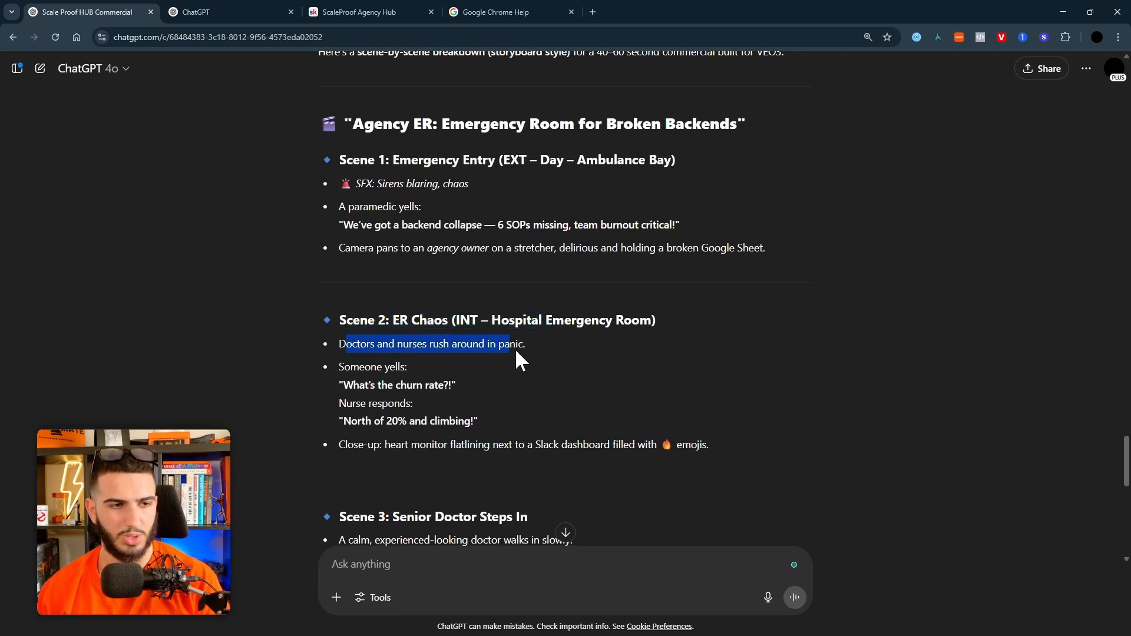
pyautogui.moveTo(339, 385); pyautogui.dragTo(480, 423)
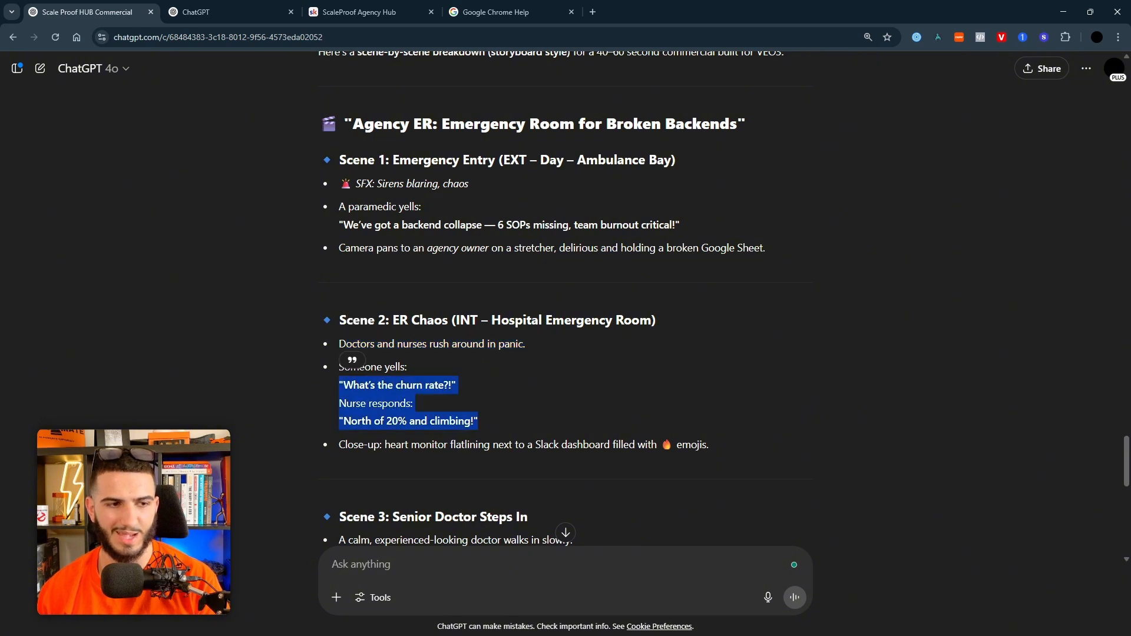
pyautogui.click(476, 452)
# Step: Read through the remaining storyboard scenes from Senior Doctor Steps In to the CTA, and return to Scene 1
pyautogui.scroll(-4, 565, 294)
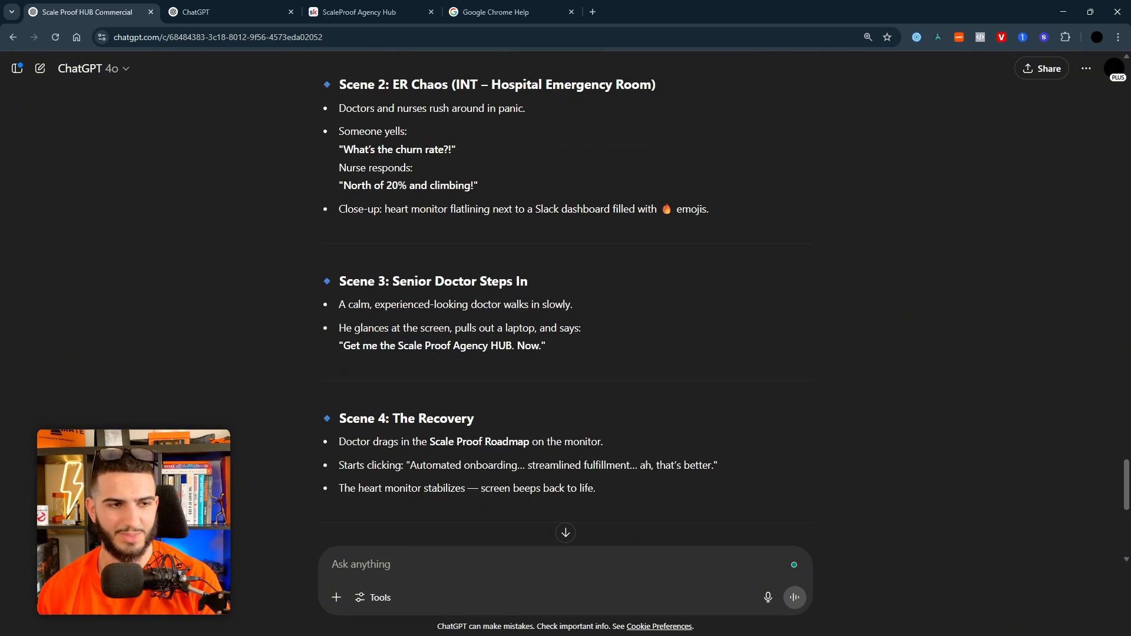
pyautogui.scroll(-2, 606, 365)
pyautogui.scroll(-2, 606, 366)
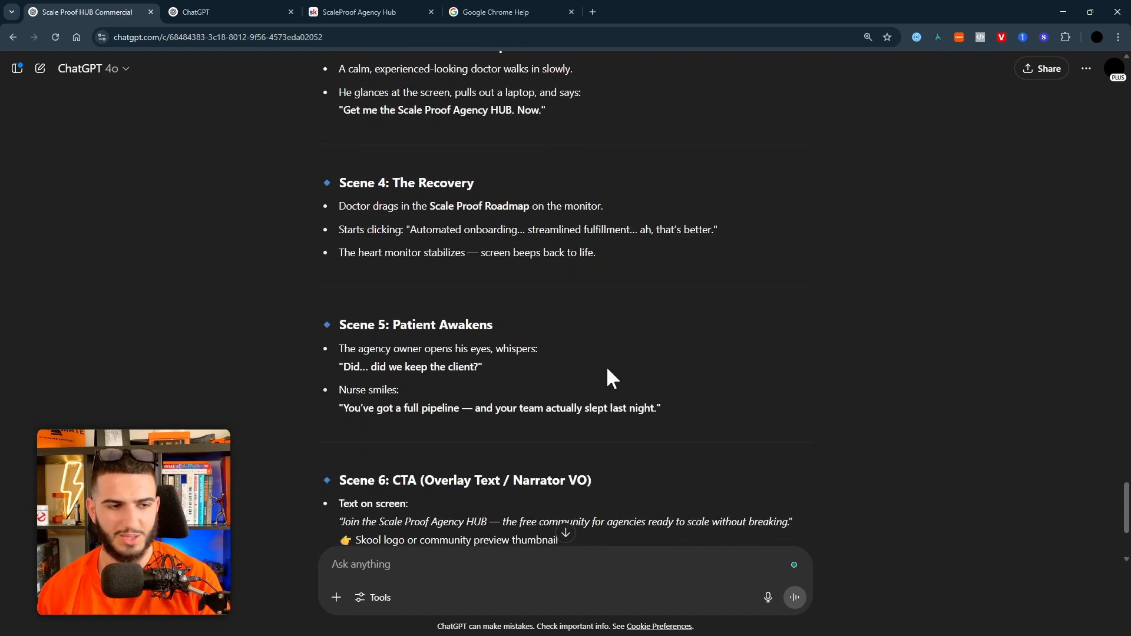
pyautogui.scroll(-3, 611, 365)
pyautogui.scroll(12, 630, 381)
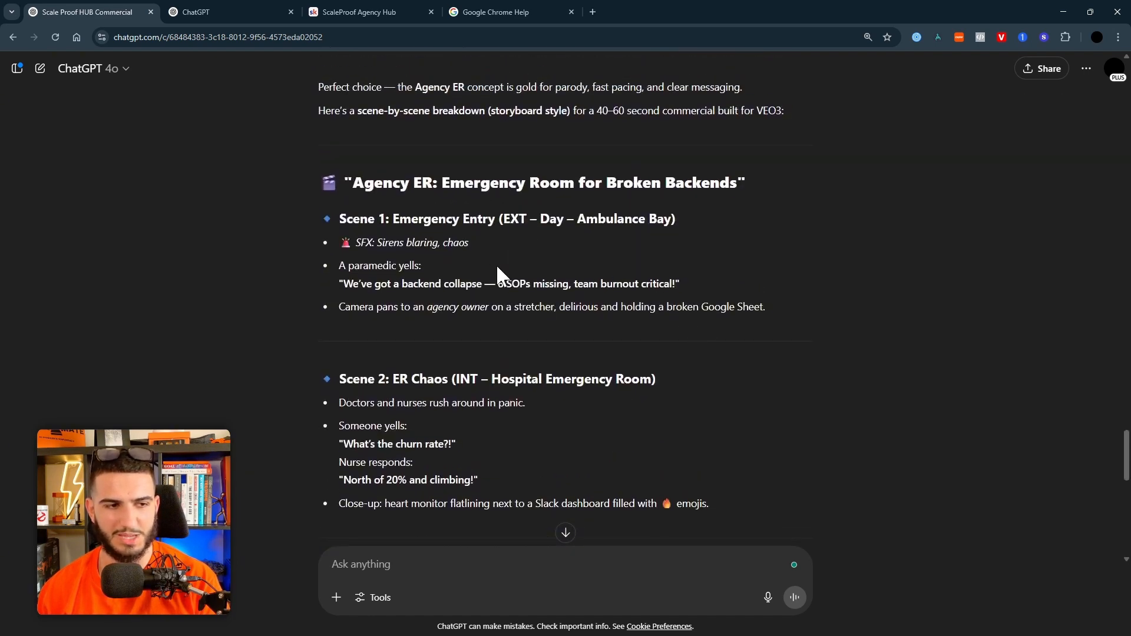
pyautogui.scroll(-4, 495, 268)
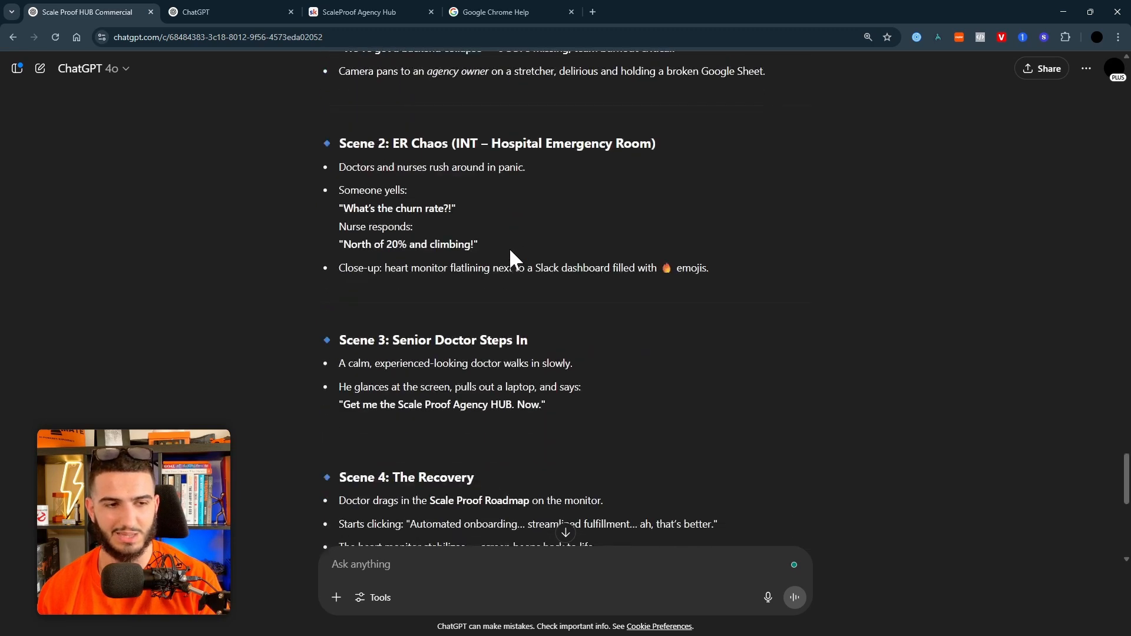
pyautogui.scroll(-5, 509, 247)
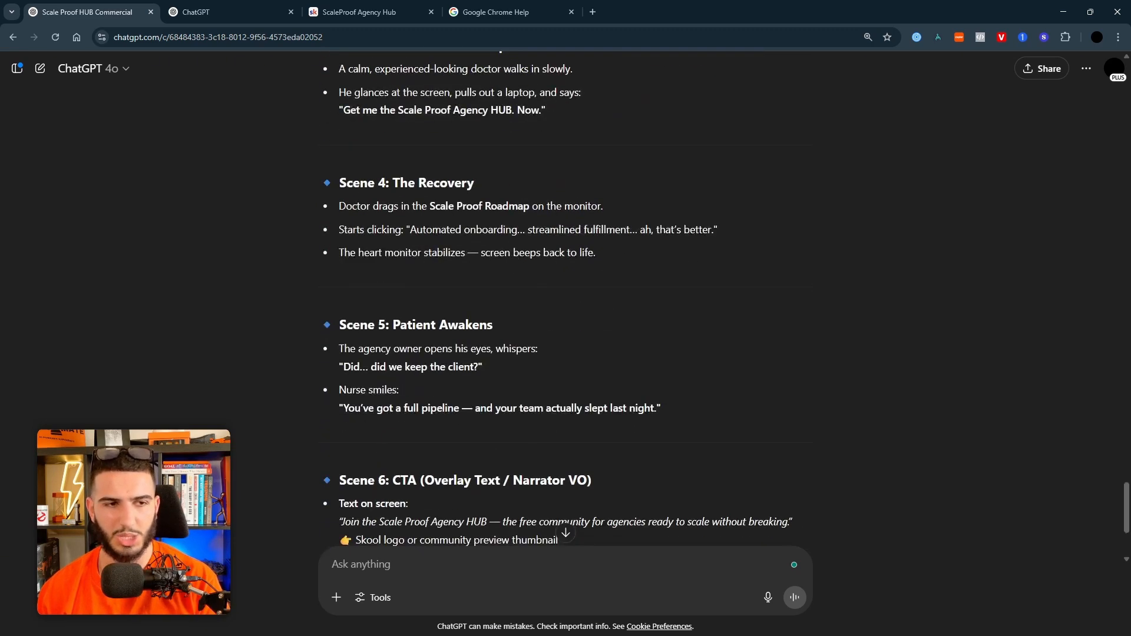
pyautogui.scroll(-2, 555, 302)
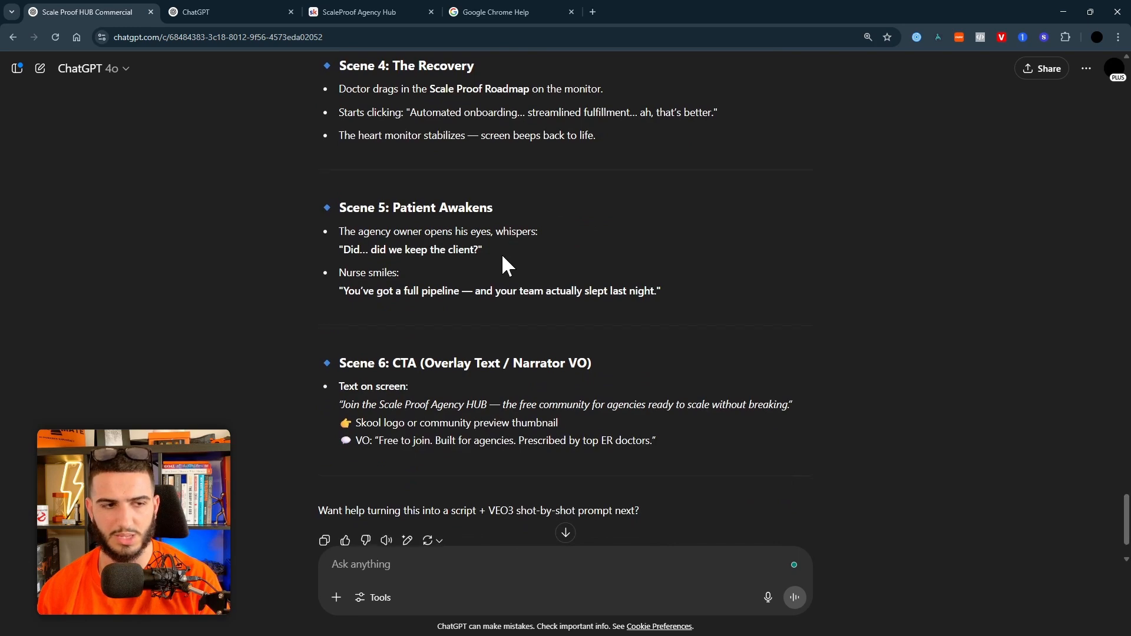
pyautogui.scroll(1, 504, 260)
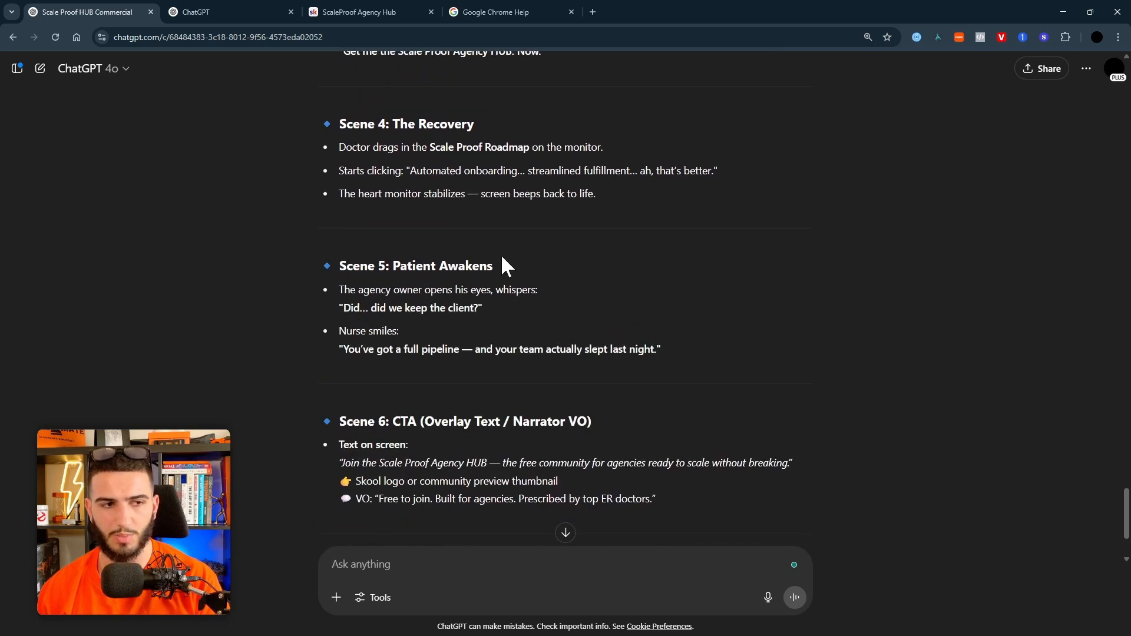
pyautogui.scroll(12, 507, 262)
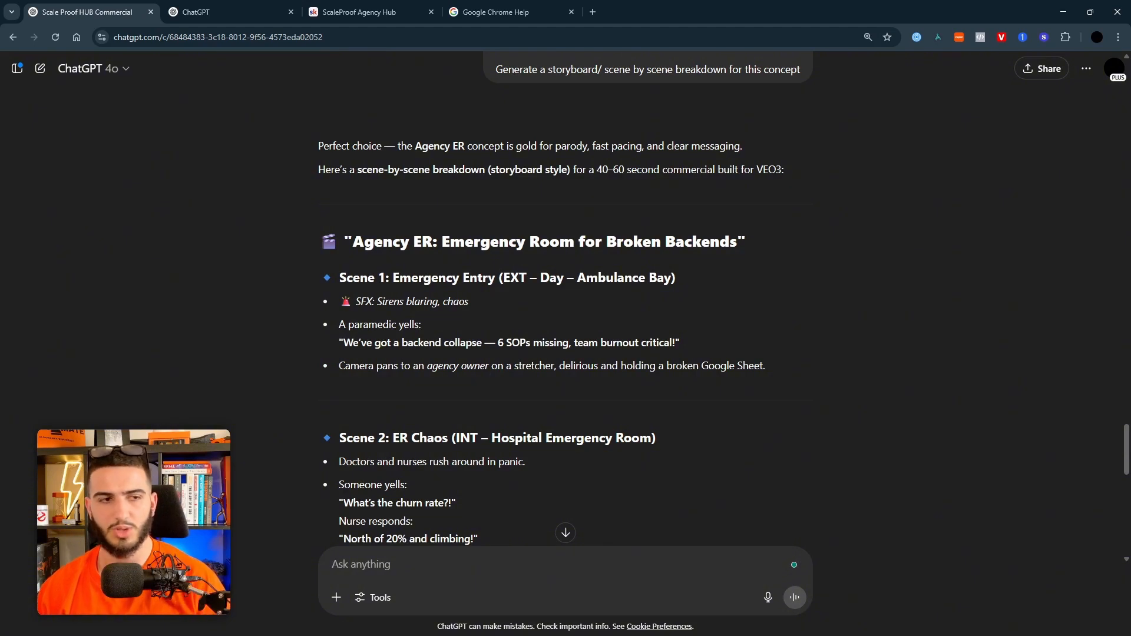
# Step: Copy the full Scene 1: Emergency Entry text from the storyboard into the VEO 3 Flow Text to Video Prompt Maker chat
pyautogui.click(238, 11)
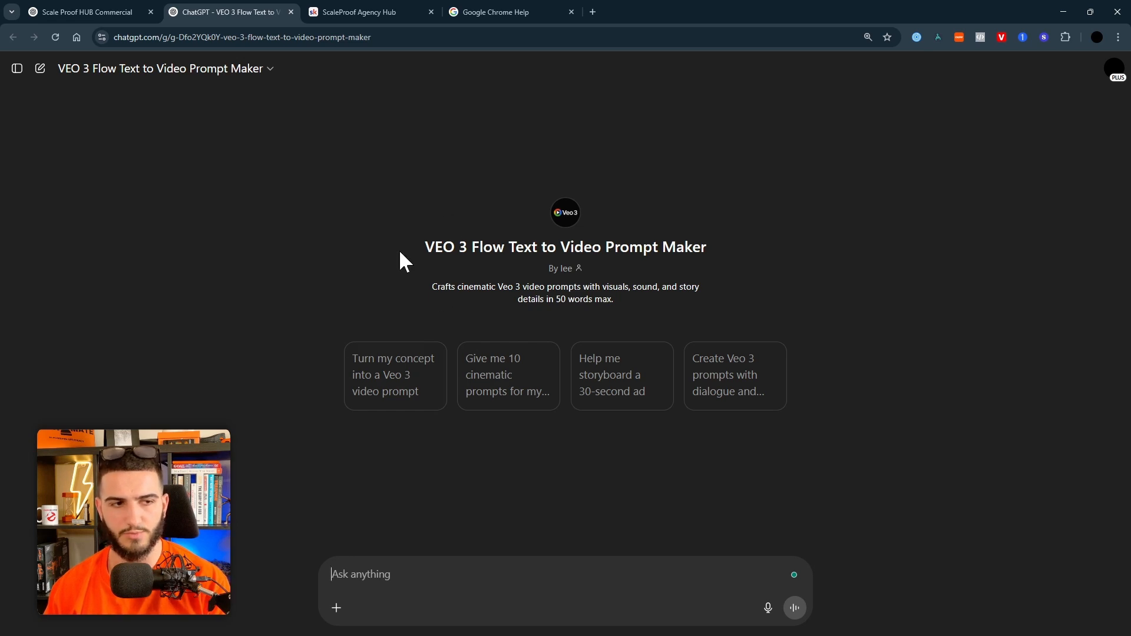
pyautogui.click(93, 12)
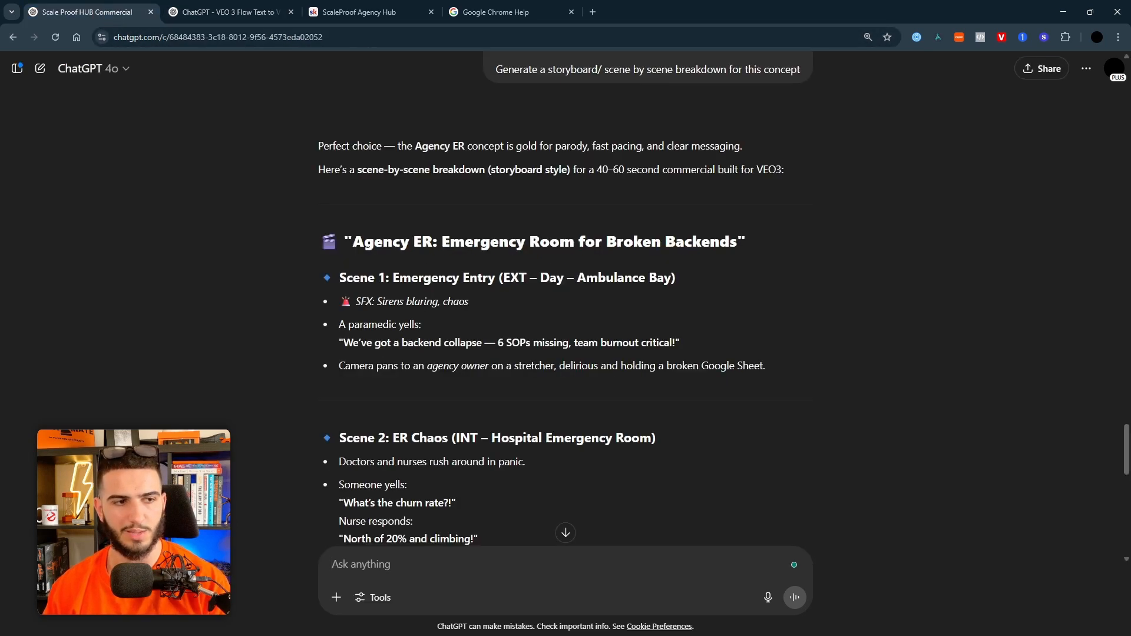
pyautogui.moveTo(339, 278); pyautogui.dragTo(763, 361)
pyautogui.hotkey('ctrl', 'c')
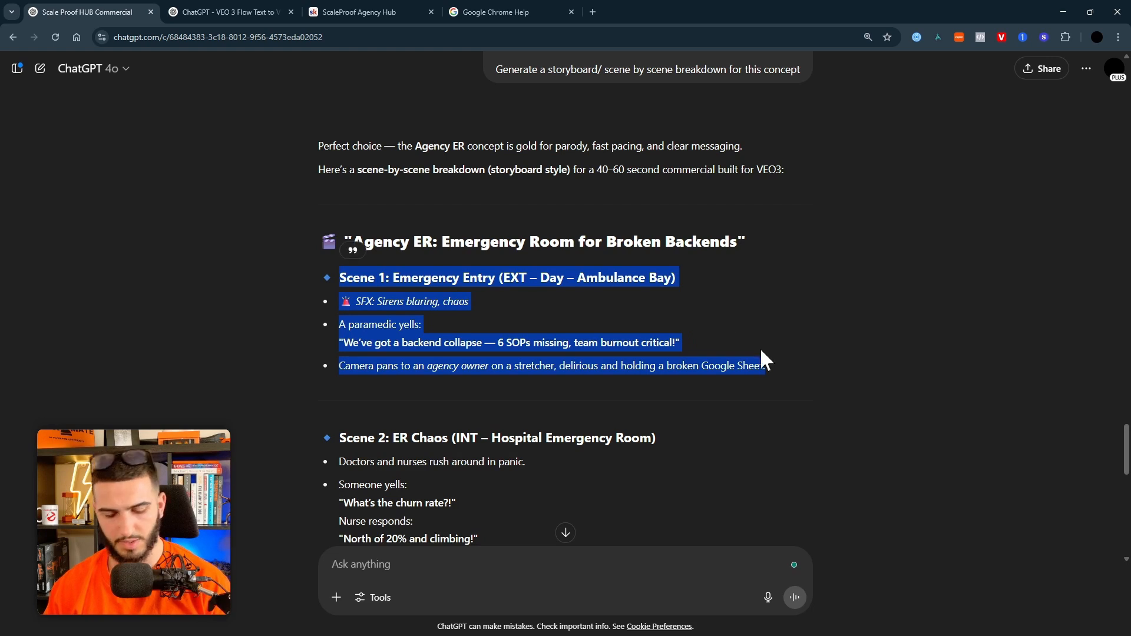
pyautogui.click(290, 6)
pyautogui.hotkey('ctrl', 'v')
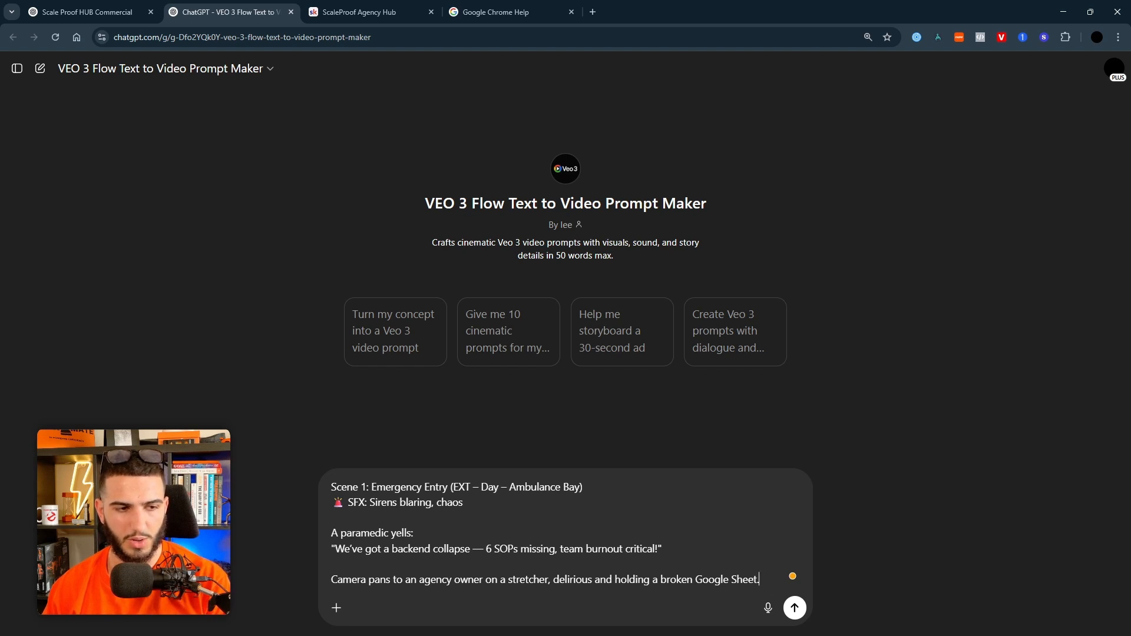
# Step: Remove "and holding a broken Google Sheet." from the end of the pasted Scene 1 message
pyautogui.moveTo(358, 549); pyautogui.dragTo(607, 550)
pyautogui.moveTo(338, 580); pyautogui.dragTo(499, 580)
pyautogui.click(559, 580)
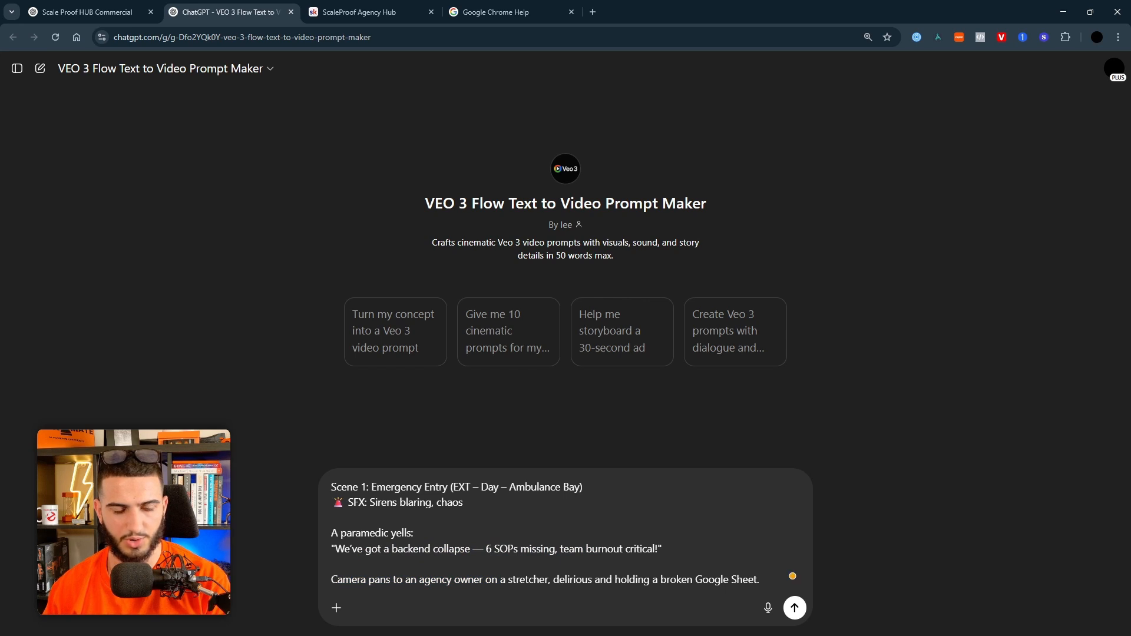
pyautogui.moveTo(760, 579); pyautogui.dragTo(593, 580)
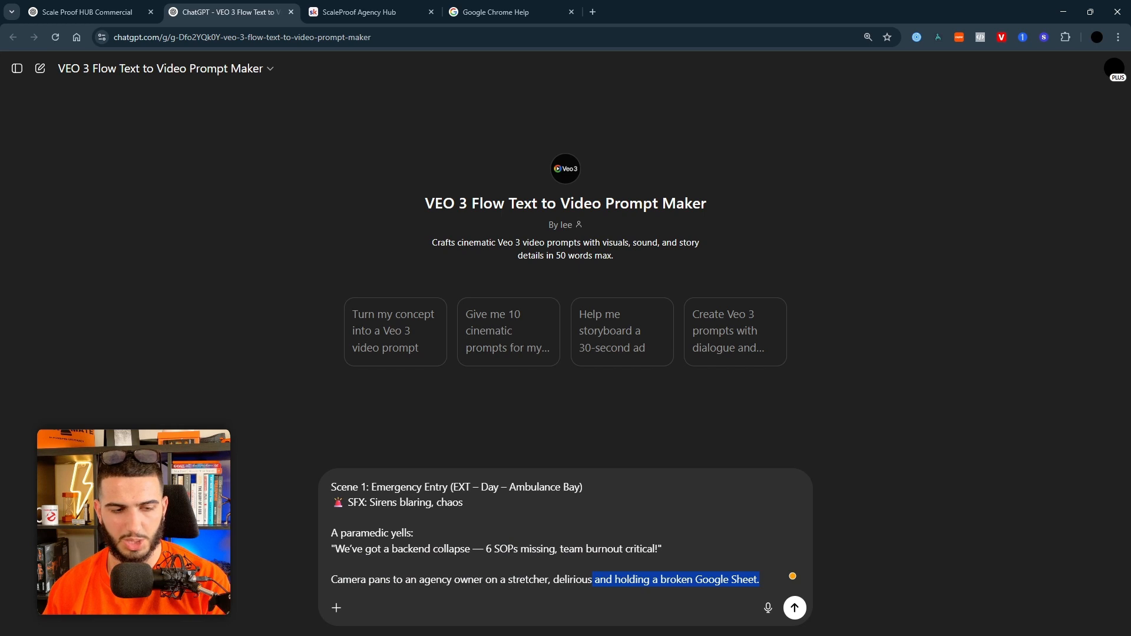
pyautogui.press('BackSpace')
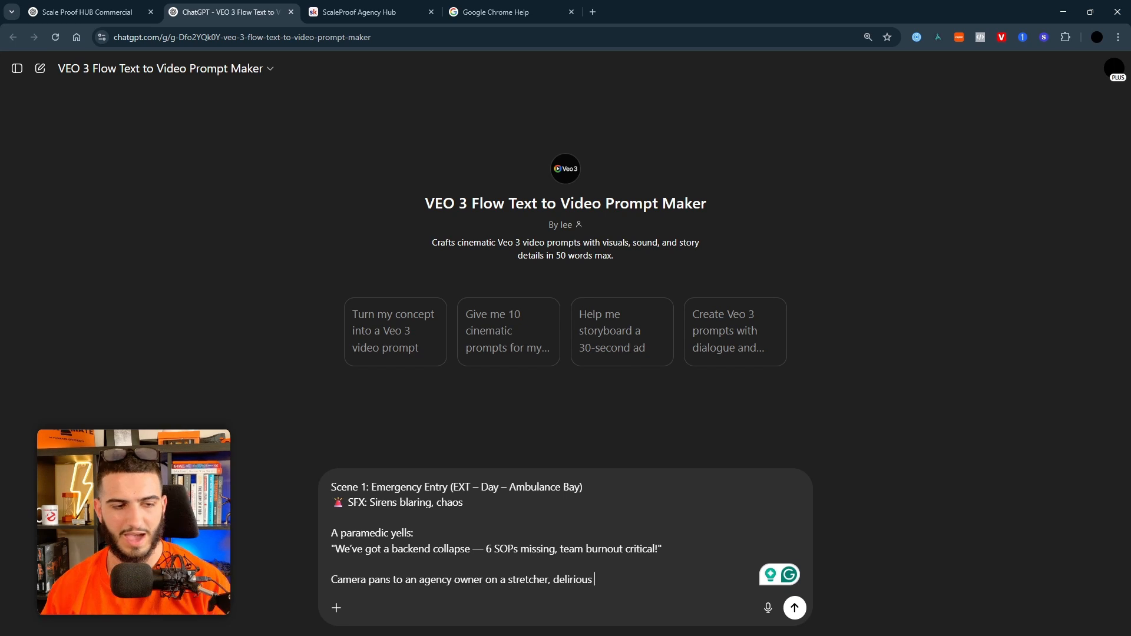
# Step: Add the line "They are getting off the ambulance" before the paramedic's line and send the Scene 1 message
pyautogui.click(332, 518)
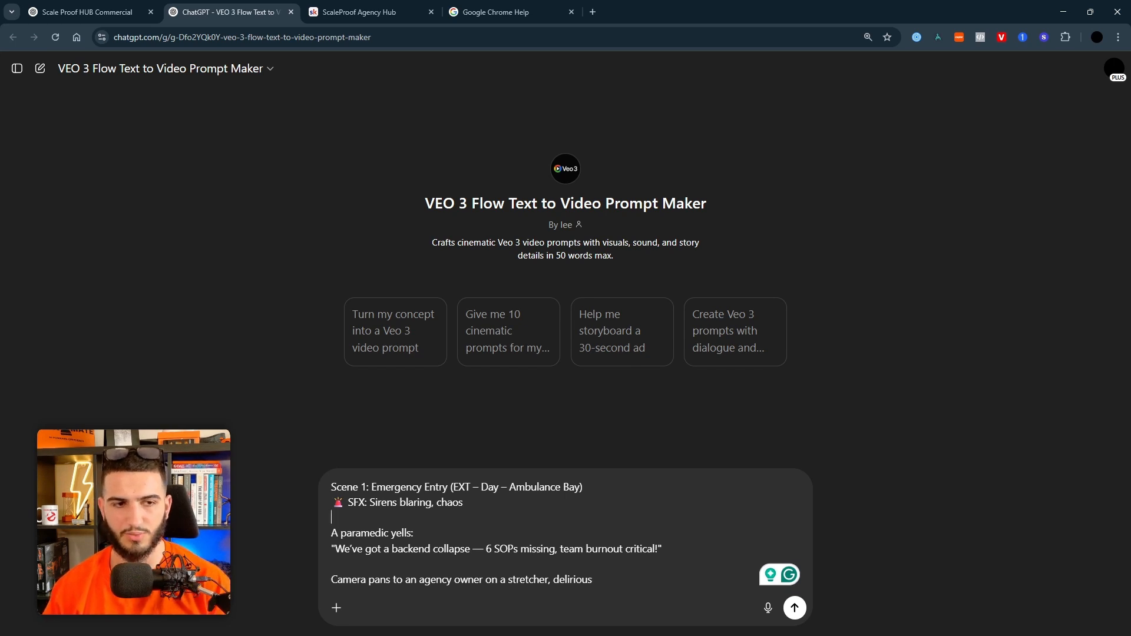
pyautogui.hotkey('shift', 'Return')
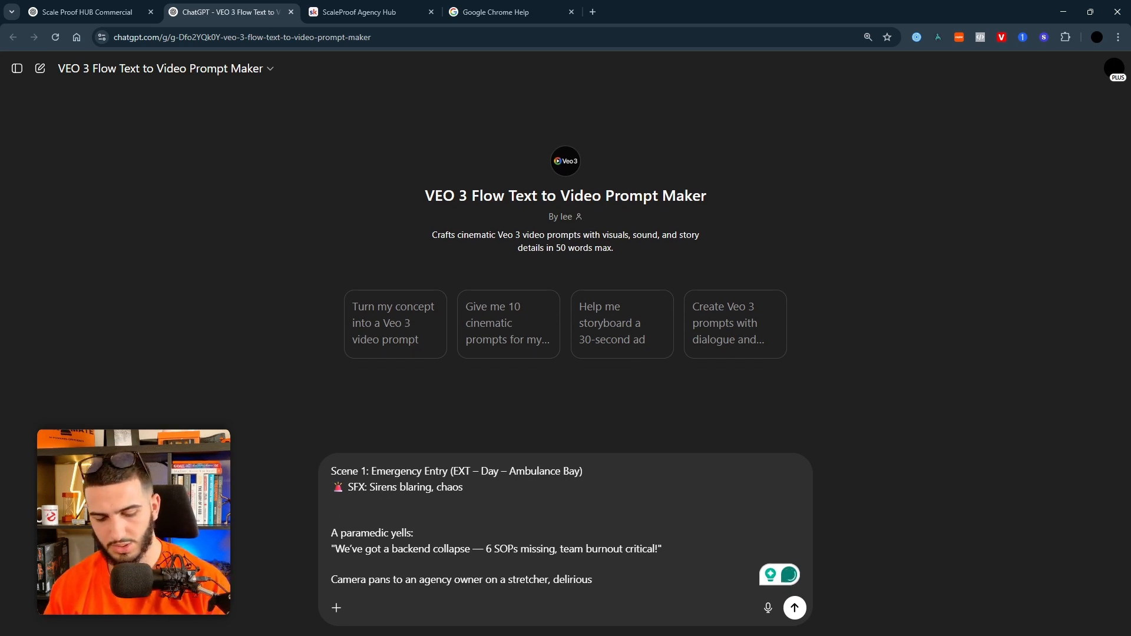
pyautogui.write('They are getting off the ambulance')
pyautogui.press('Return')
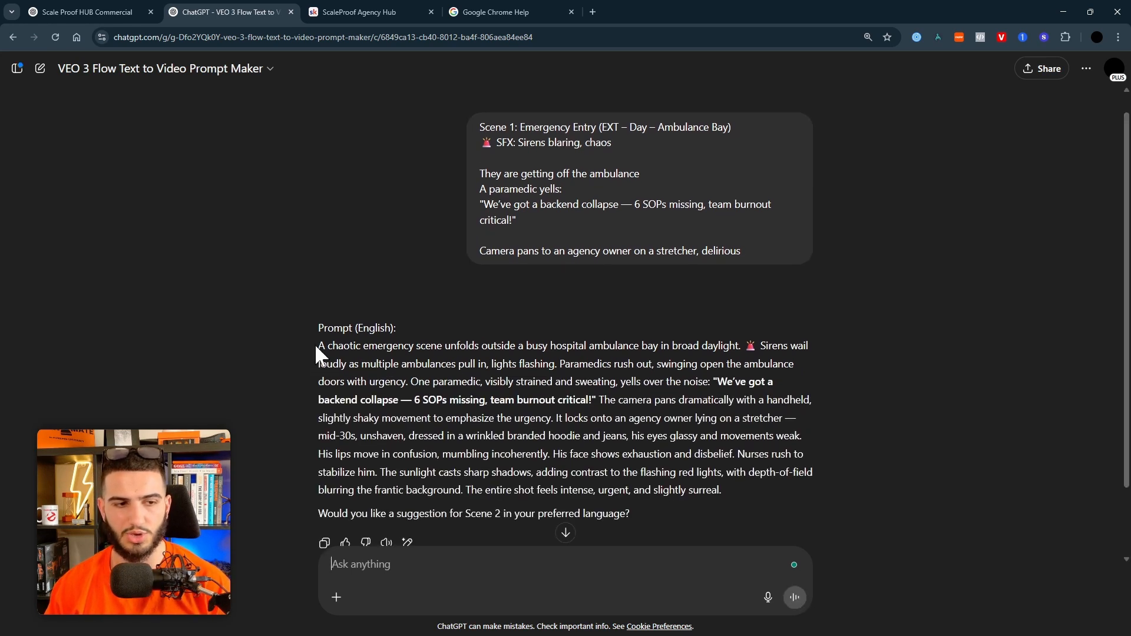
# Step: Copy the generated English Scene 1 prompt, switch to Google Flow and paste it as the text-to-video prompt
pyautogui.moveTo(317, 347); pyautogui.dragTo(731, 483)
pyautogui.hotkey('ctrl', 'c')
pyautogui.scroll(-1, 889, 358)
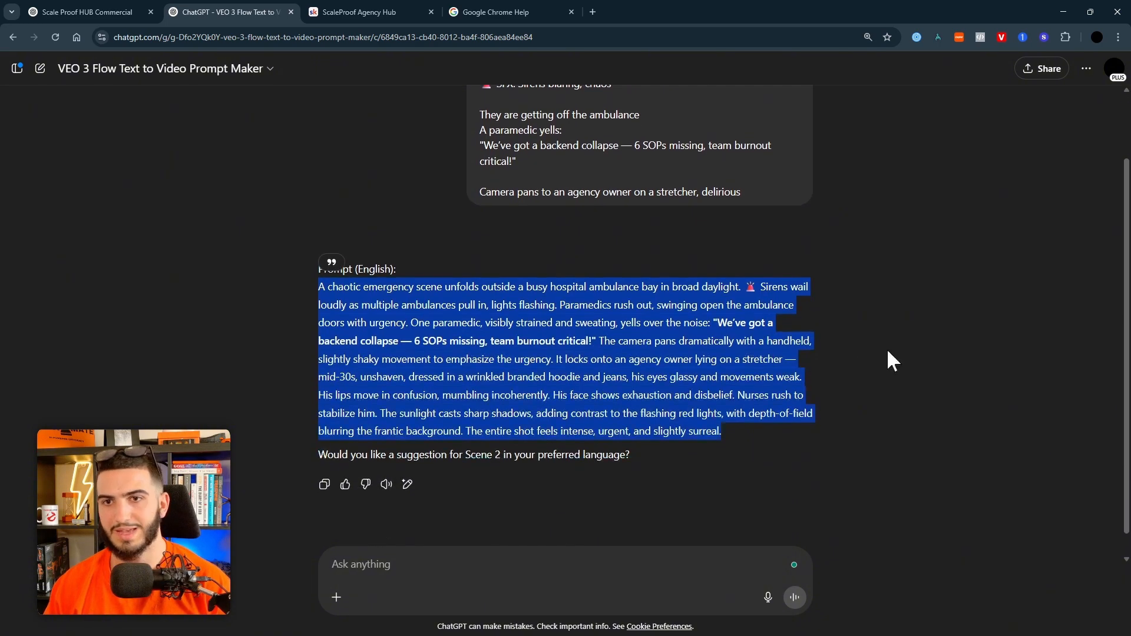
pyautogui.hotkey('alt', 'Tab')
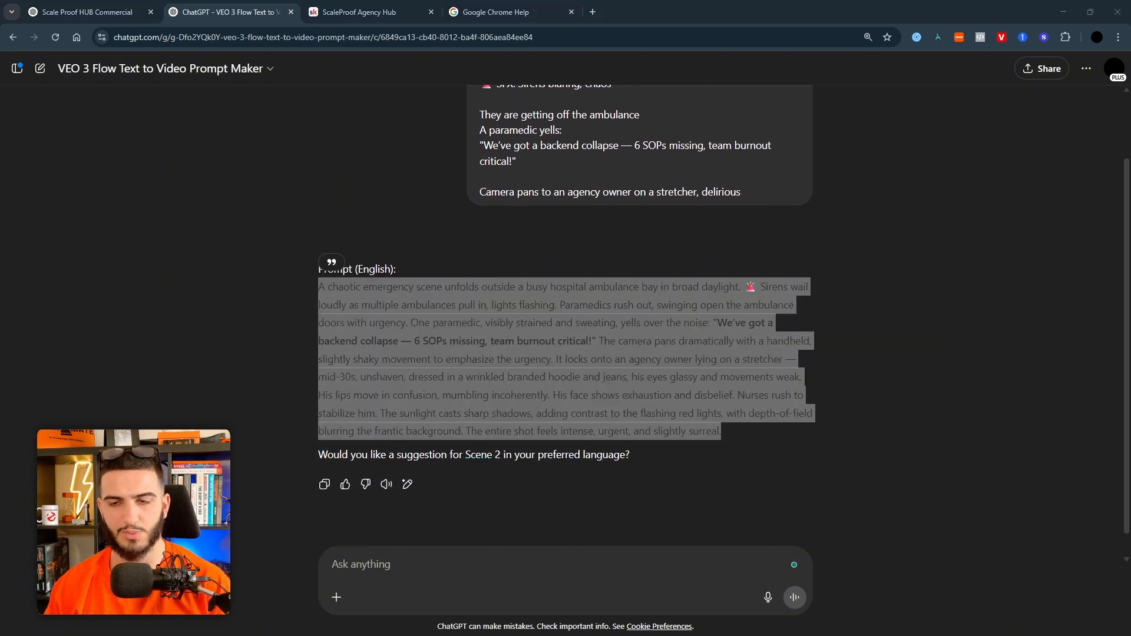
pyautogui.click(536, 550)
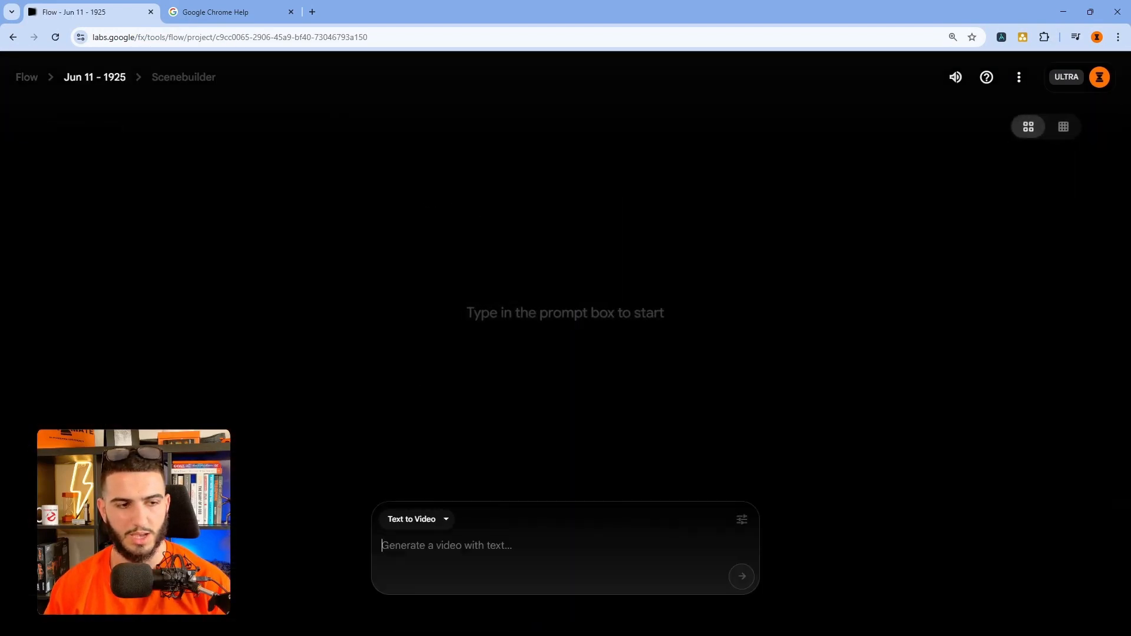
pyautogui.hotkey('ctrl', 'v')
# Step: Set the model to Veo 3 - Fast (Text to Video) and generate the Scene 1 video
pyautogui.click(744, 340)
pyautogui.click(641, 273)
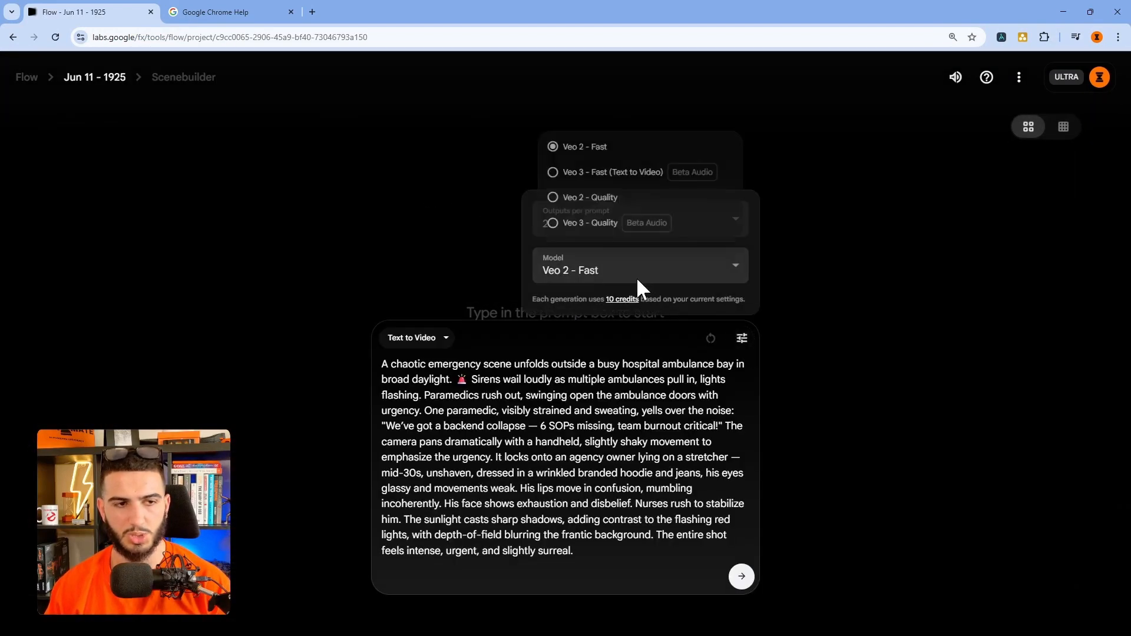
pyautogui.click(634, 173)
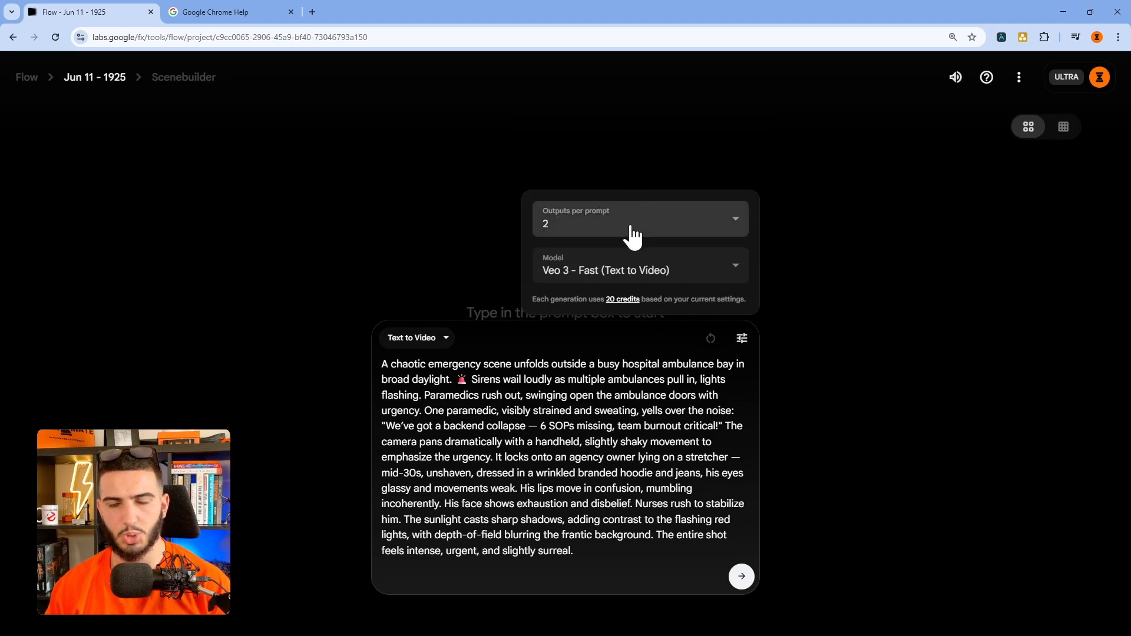
pyautogui.click(849, 304)
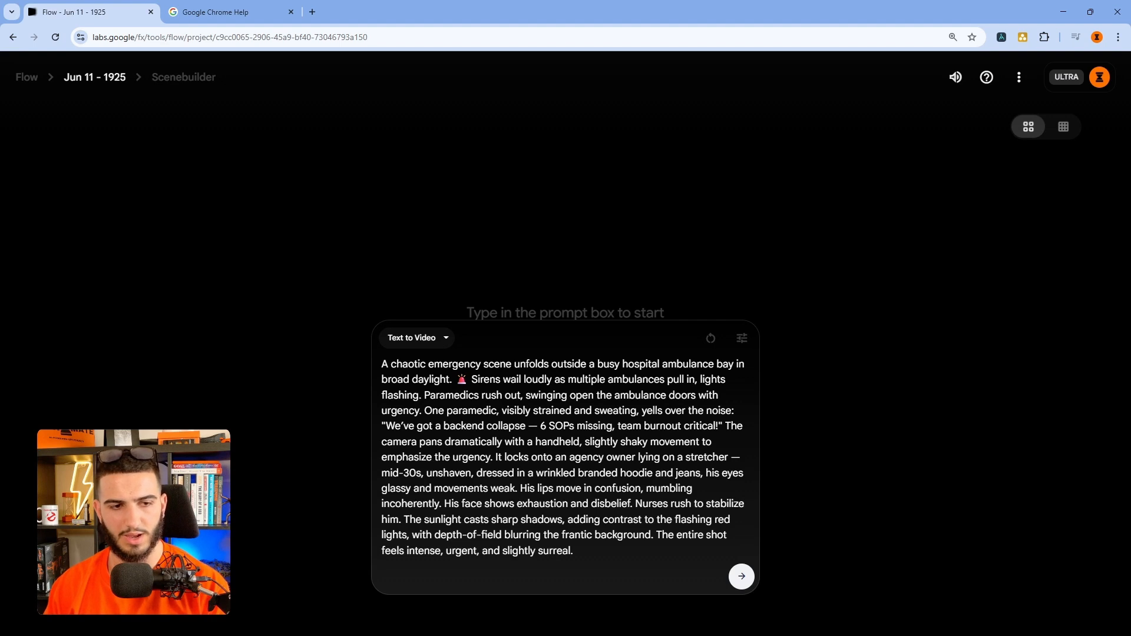
pyautogui.click(737, 578)
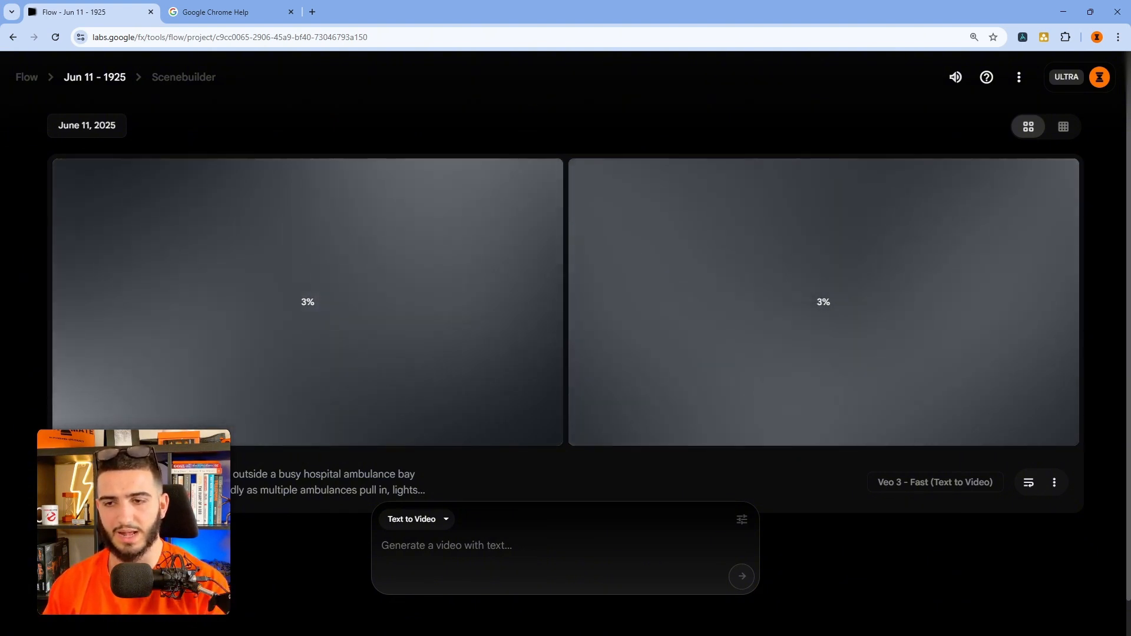
# Step: Switch to the storyboard conversation in ChatGPT and copy the full Scene 2: ER Chaos text
pyautogui.hotkey('alt', 'Tab')
pyautogui.click(94, 12)
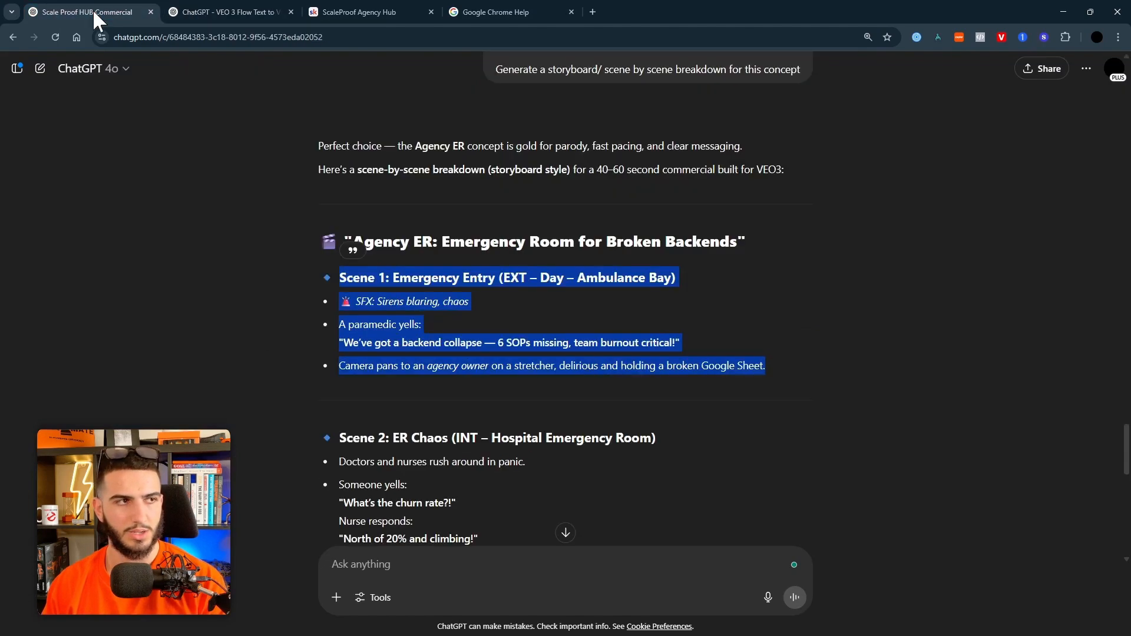
pyautogui.scroll(-2, 445, 331)
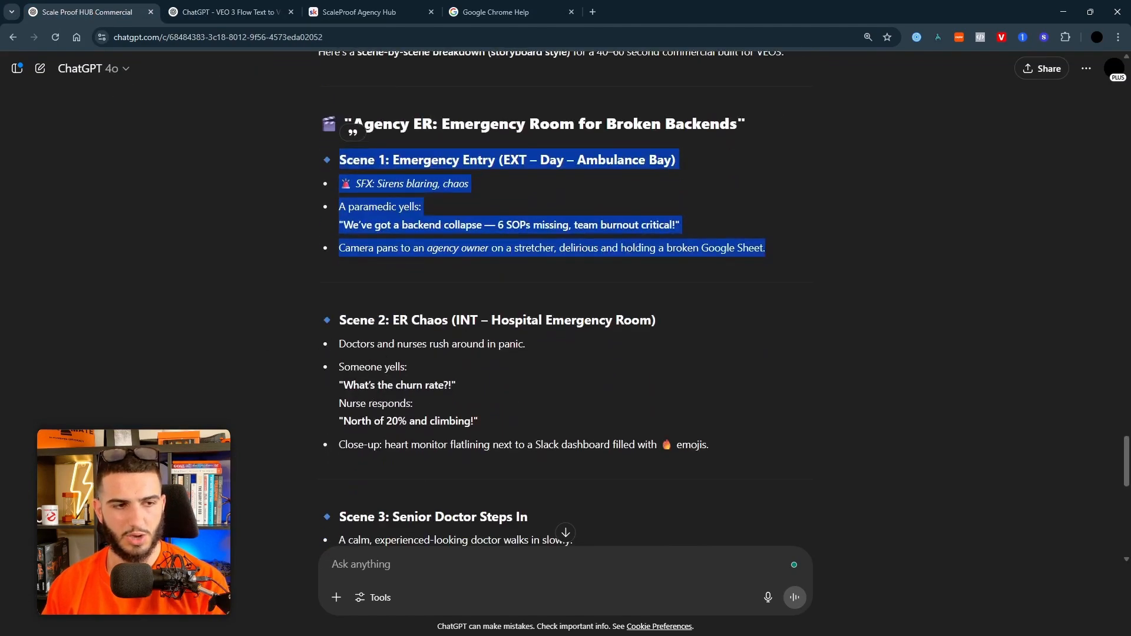
pyautogui.moveTo(335, 319); pyautogui.dragTo(729, 430)
pyautogui.hotkey('ctrl', 'c')
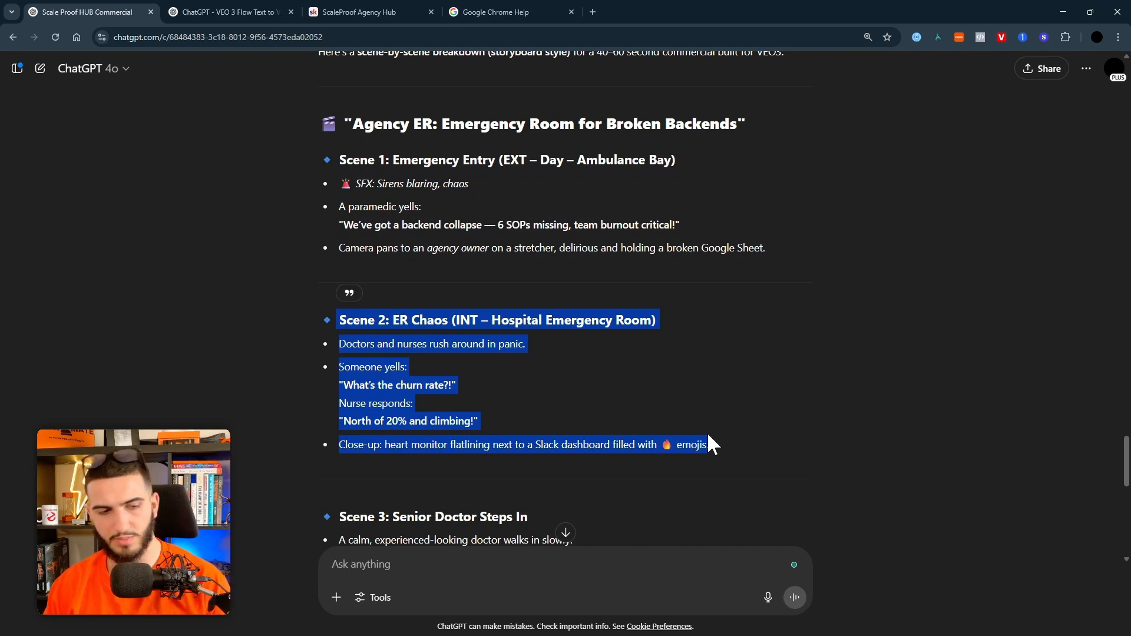
# Step: Send the VEO 3 prompt maker "This is scene 2", the copied text and "THis should be inside the hospital with the doctor carrying the stretcher through the hospital"
pyautogui.click(250, 9)
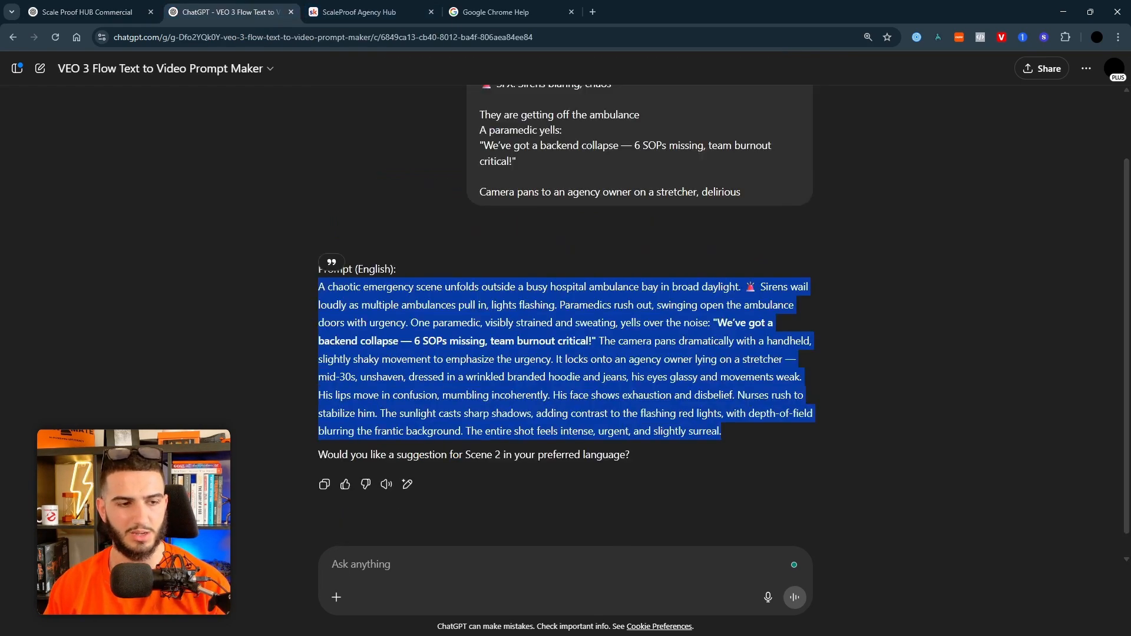
pyautogui.write('This is scen')
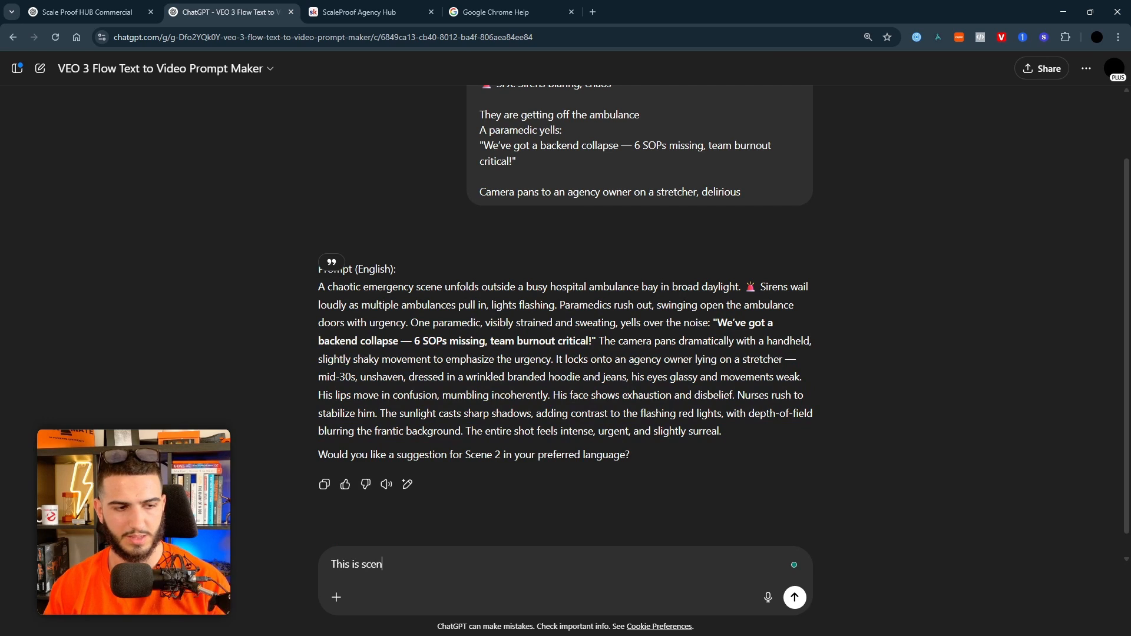
pyautogui.write('e 2')
pyautogui.hotkey('ctrl', 'v')
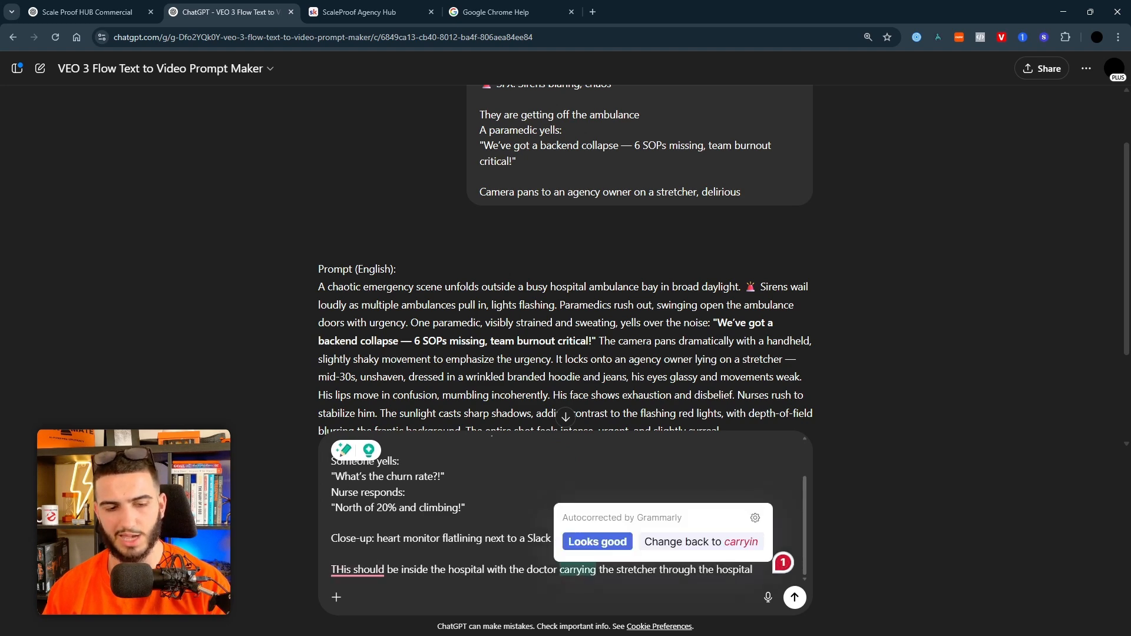
pyautogui.click(796, 598)
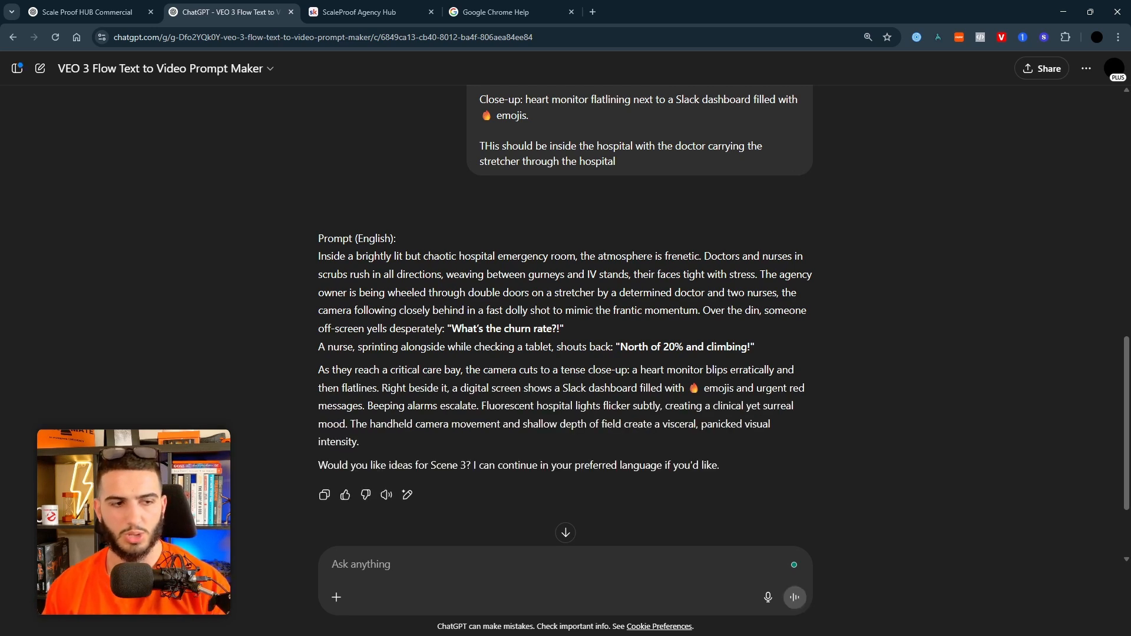
# Step: Copy the generated English Scene 2 prompt, switch to Google Flow and paste it as the text-to-video prompt
pyautogui.moveTo(318, 256); pyautogui.dragTo(377, 442)
pyautogui.hotkey('ctrl', 'c')
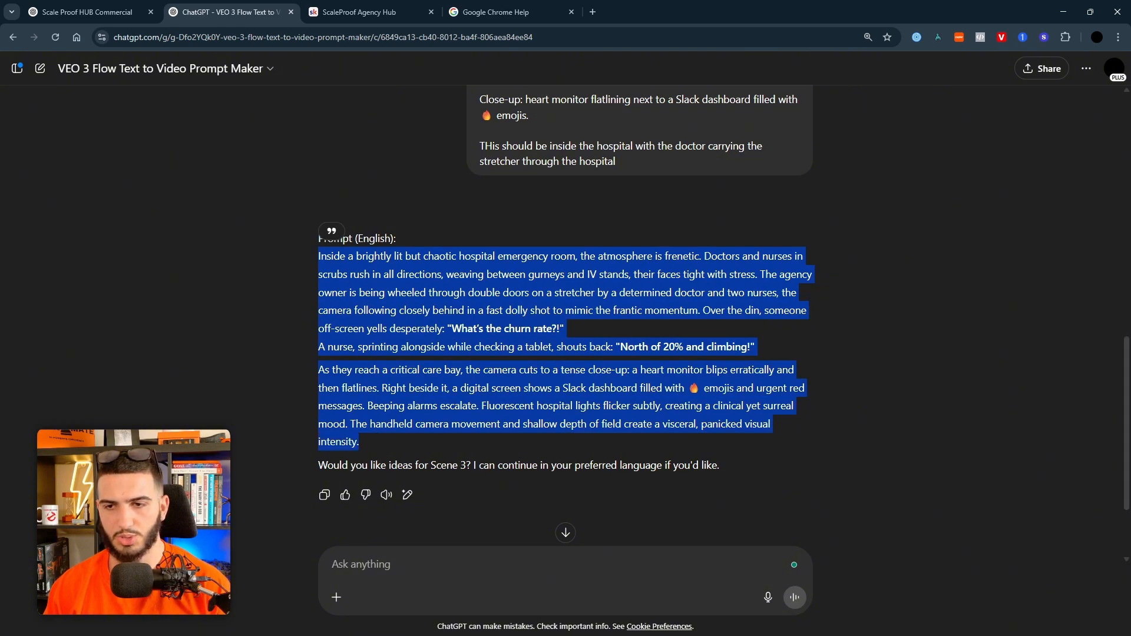
pyautogui.hotkey('alt', 'Tab')
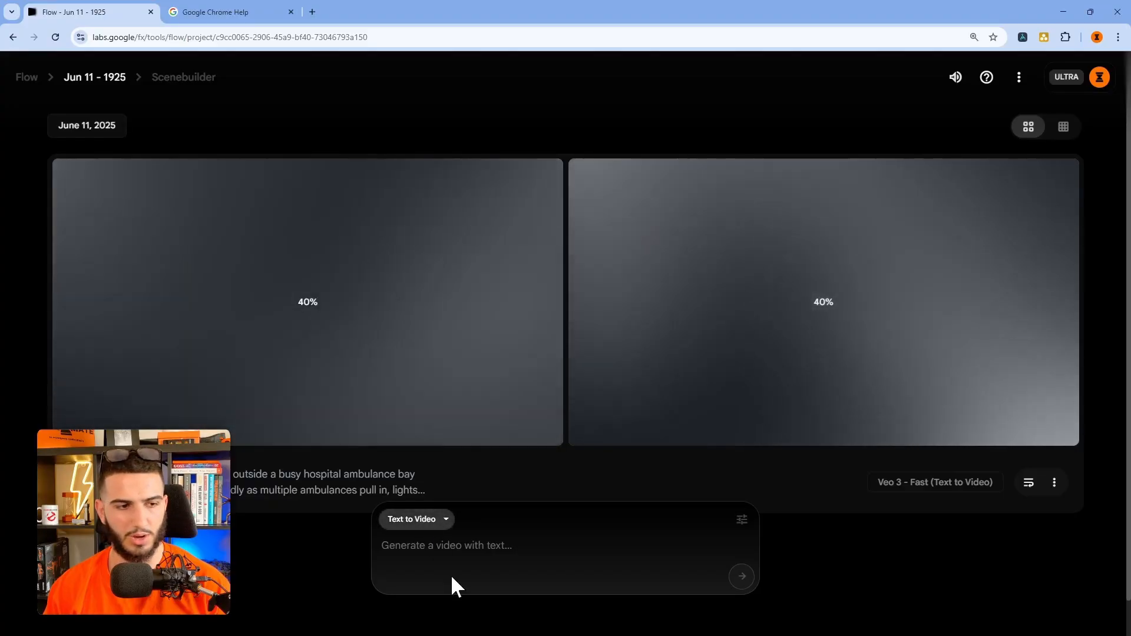
pyautogui.click(453, 580)
pyautogui.hotkey('ctrl', 'v')
# Step: Check the output count and model settings, then generate the Scene 2 video
pyautogui.click(735, 292)
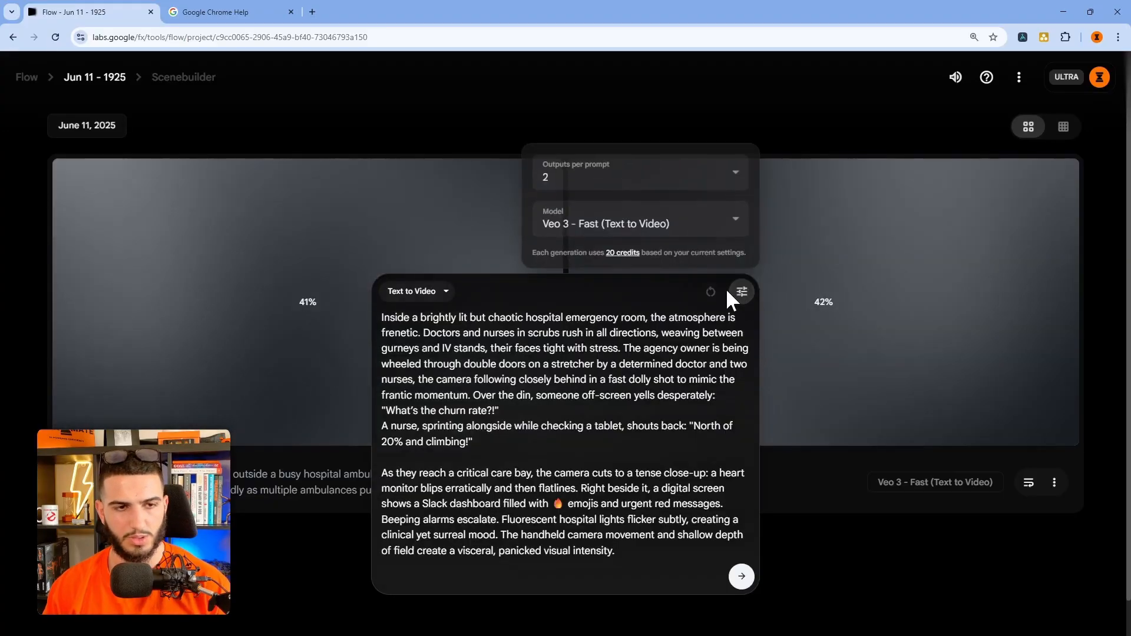
pyautogui.click(692, 460)
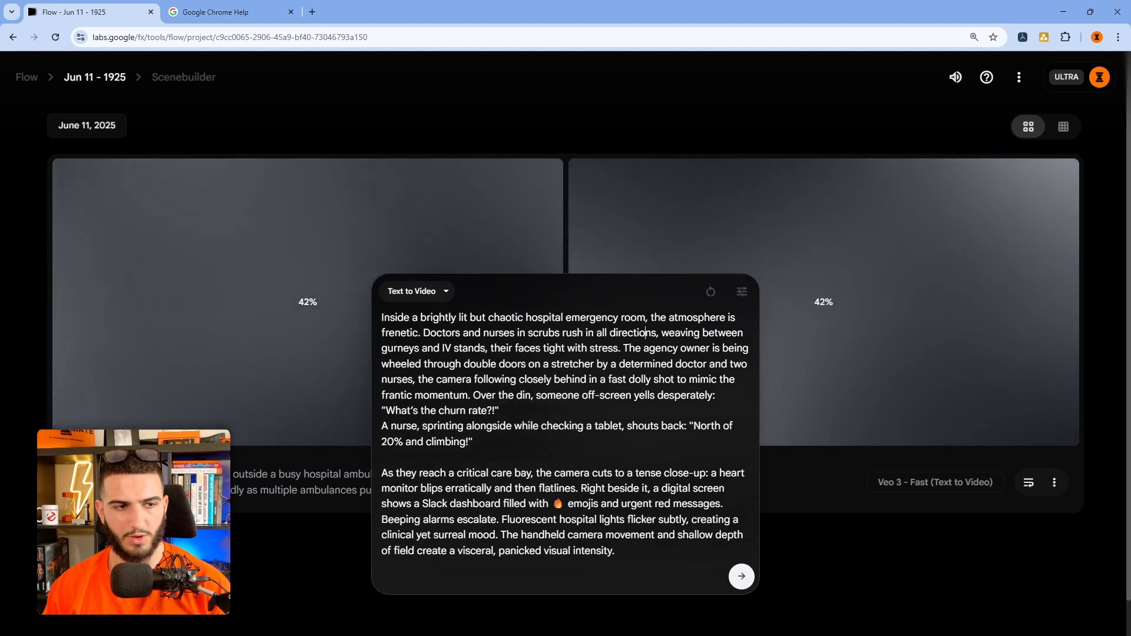
pyautogui.press('Return')
# Step: Watch the first generated Scene 1 ambulance clip in full screen, then return to the project view
pyautogui.scroll(-7, 701, 453)
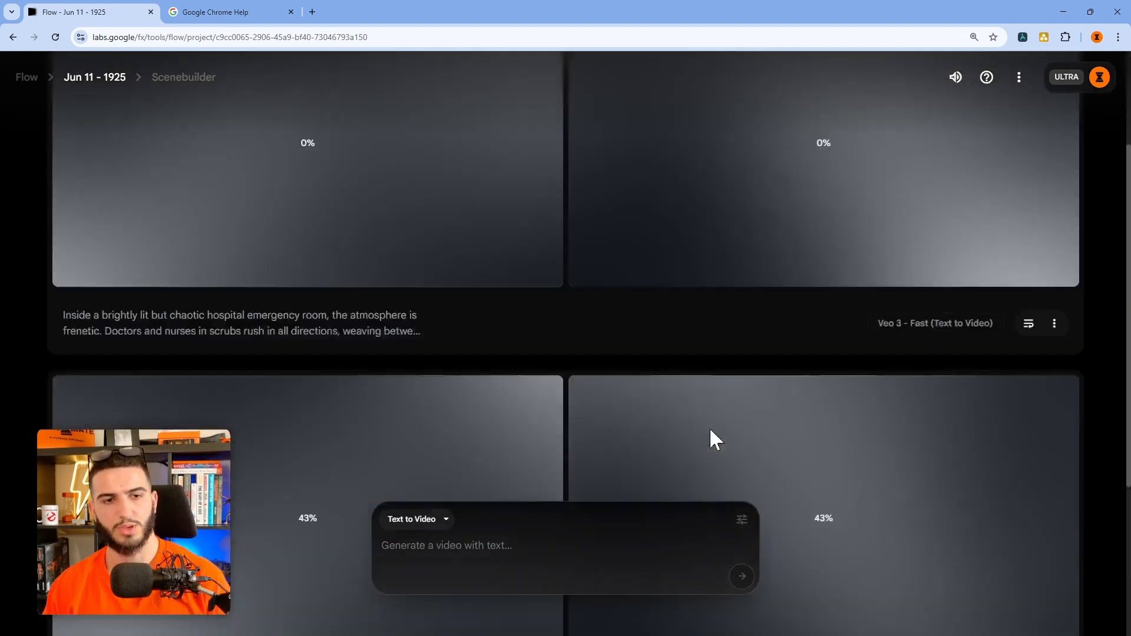
pyautogui.scroll(4, 418, 318)
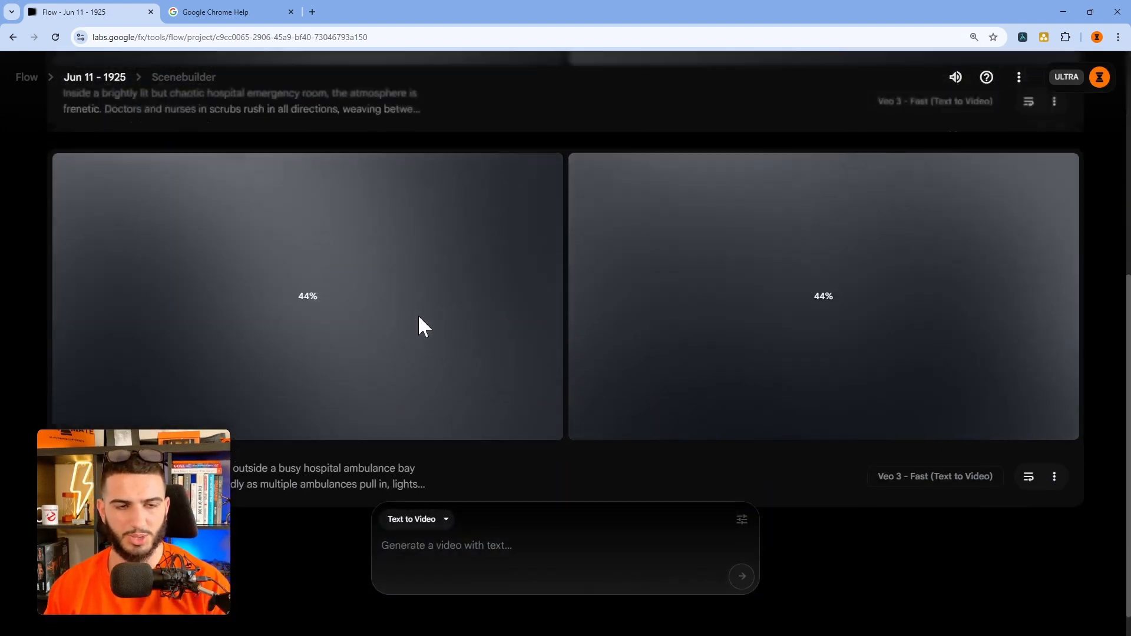
pyautogui.scroll(3, 496, 337)
pyautogui.scroll(-7, 496, 337)
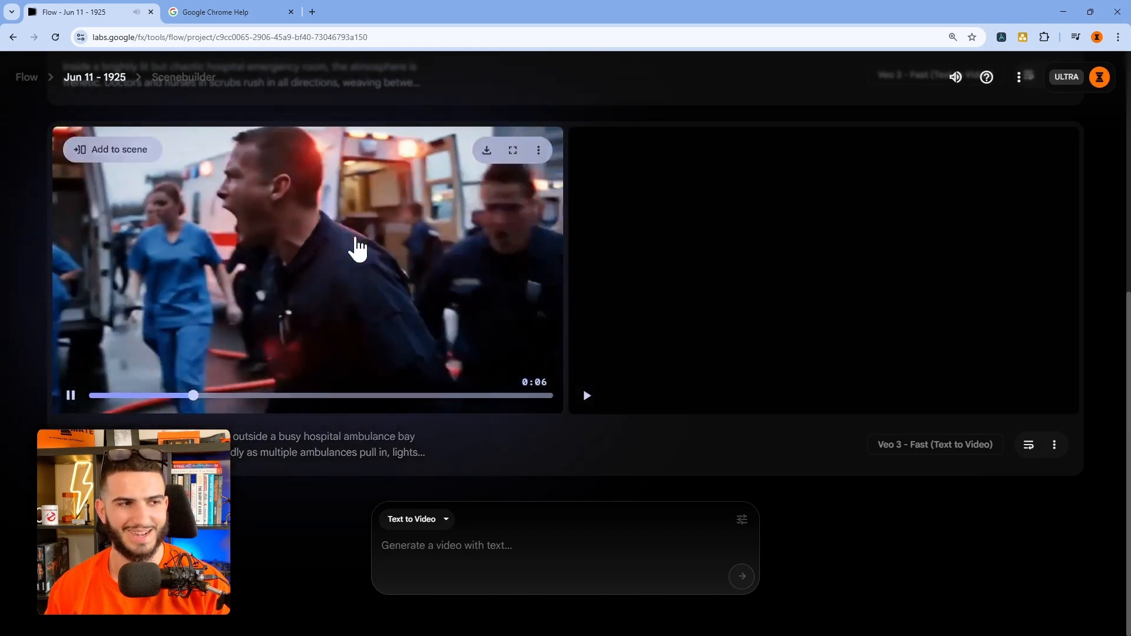
pyautogui.click(513, 151)
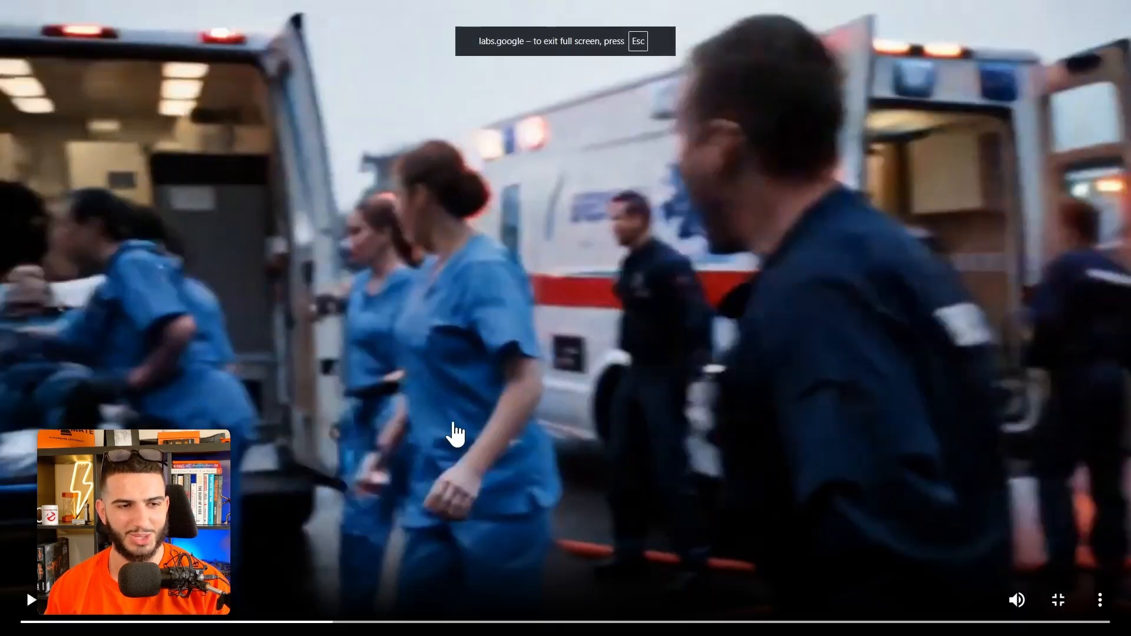
pyautogui.click(464, 365)
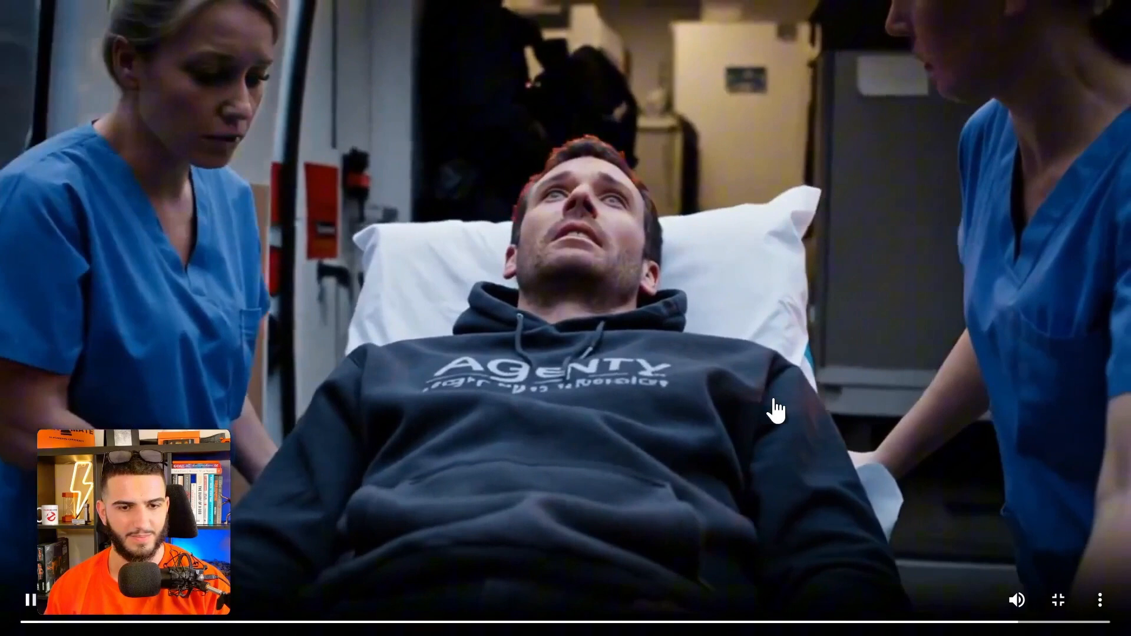
pyautogui.click(773, 400)
pyautogui.click(1055, 605)
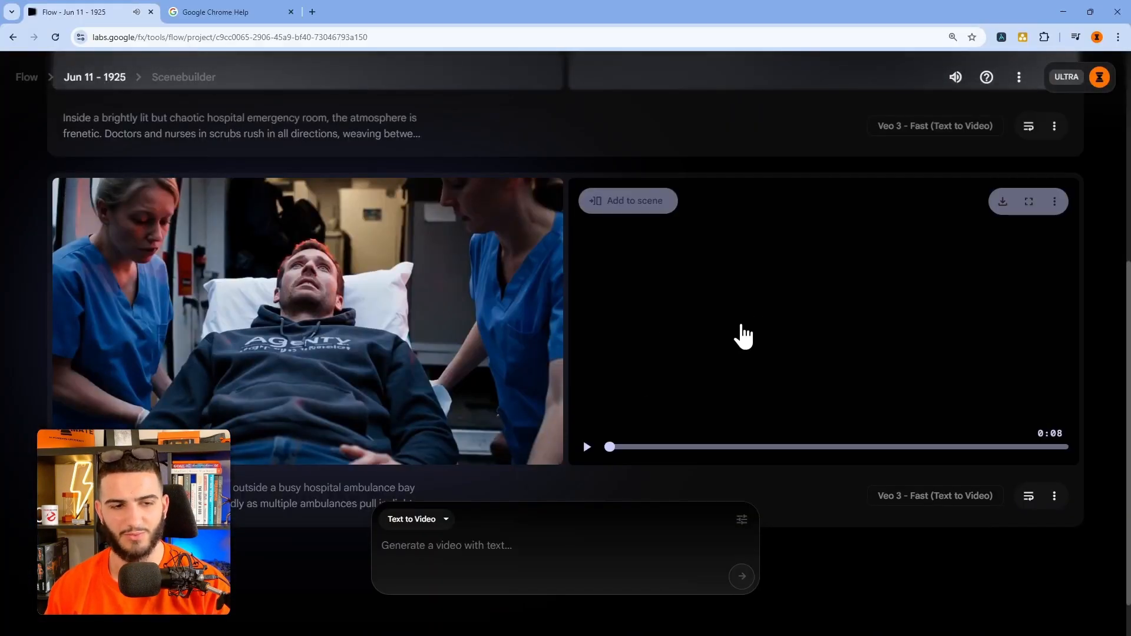
# Step: Try playing the second generated Scene 1 clip and check the progress of the Scene 2 generation
pyautogui.scroll(6, 741, 326)
pyautogui.scroll(-7, 716, 330)
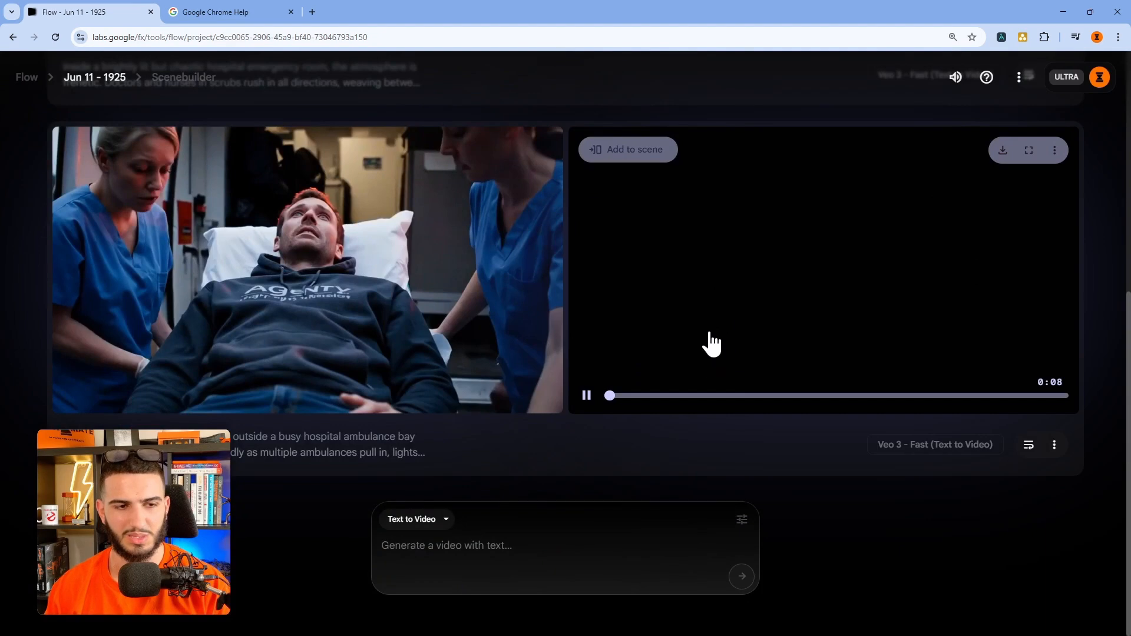
pyautogui.click(712, 343)
pyautogui.scroll(7, 712, 344)
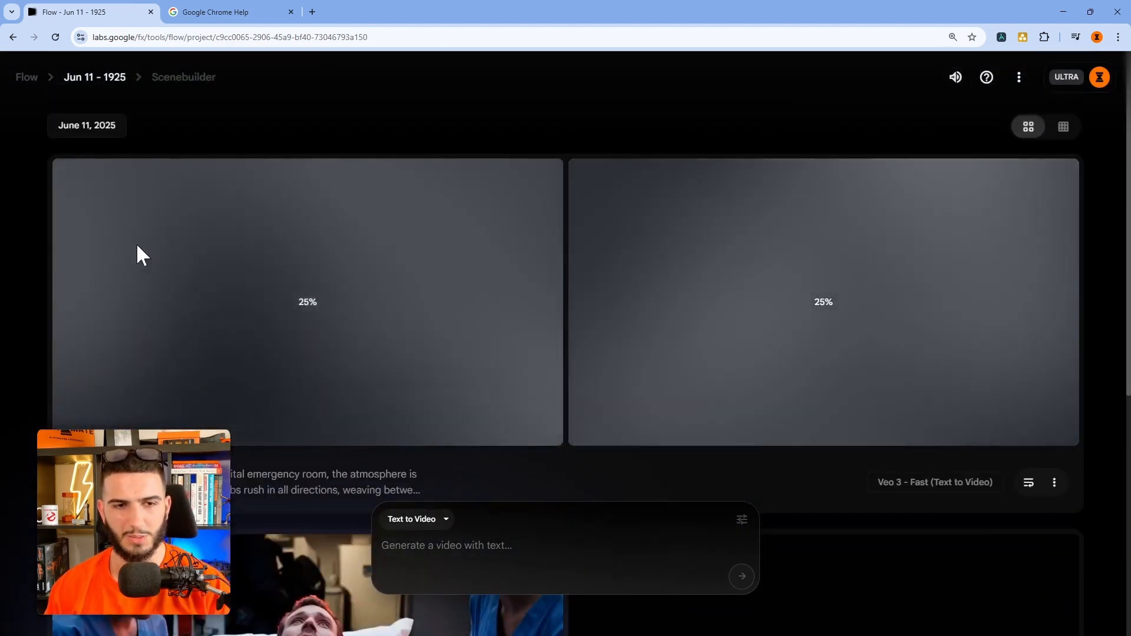
pyautogui.scroll(-4, 955, 313)
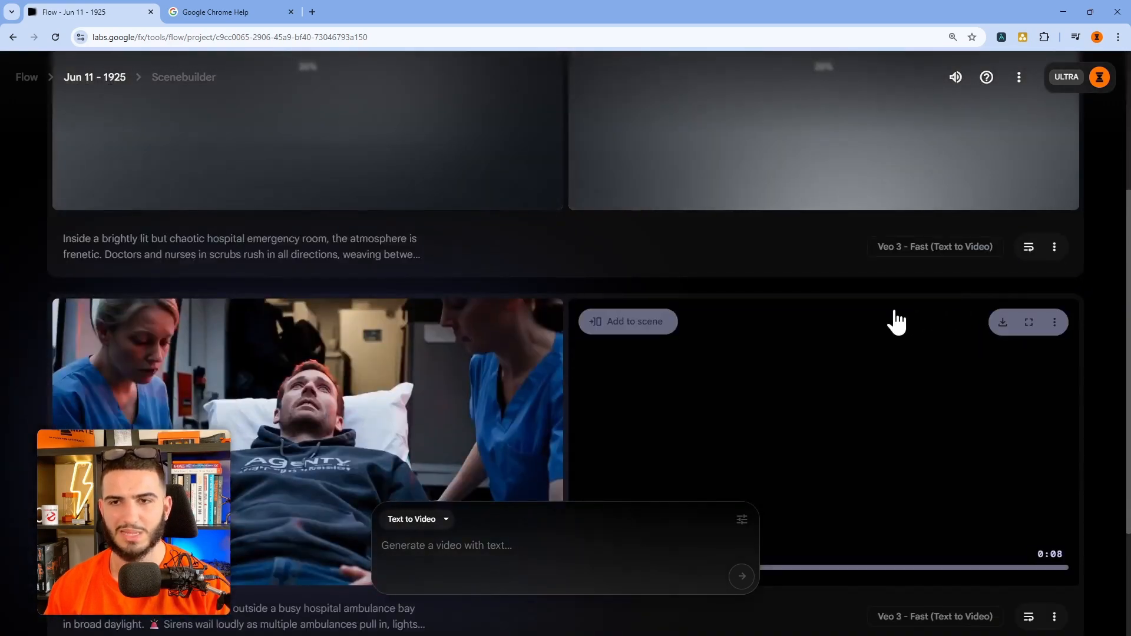
pyautogui.scroll(-3, 566, 341)
pyautogui.scroll(6, 664, 321)
pyautogui.scroll(-6, 1092, 284)
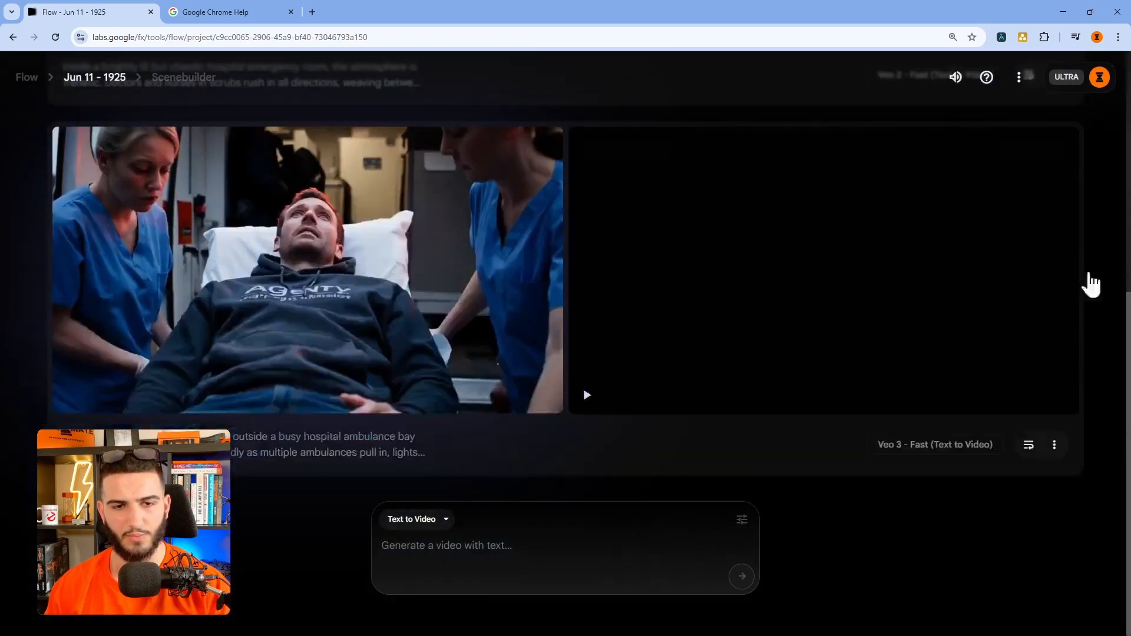
pyautogui.scroll(3, 795, 295)
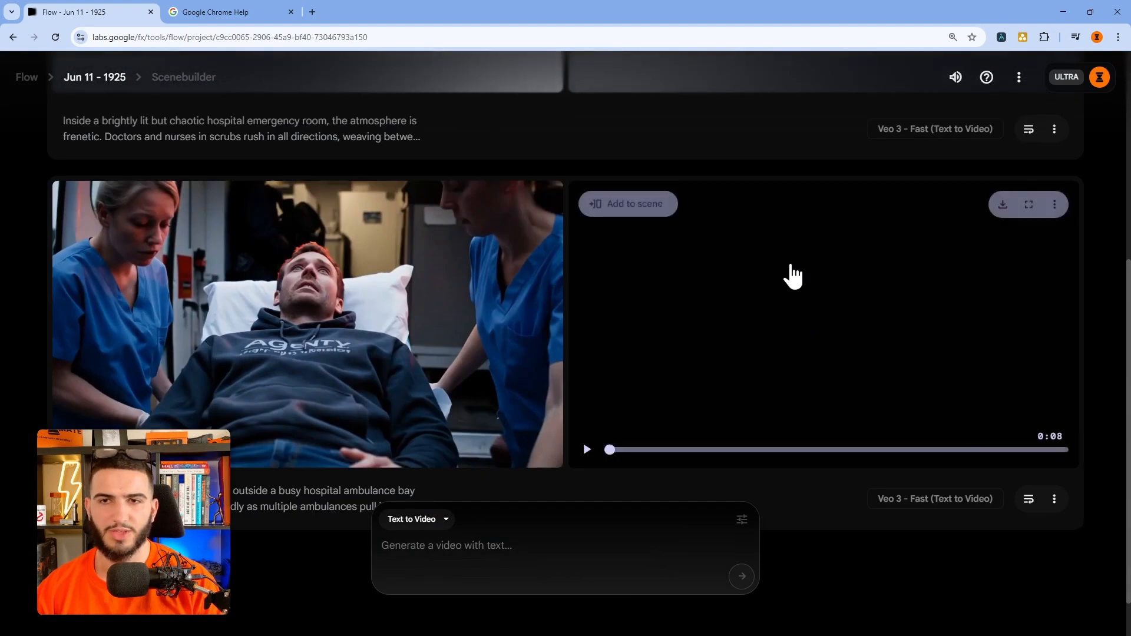
pyautogui.scroll(-1, 750, 344)
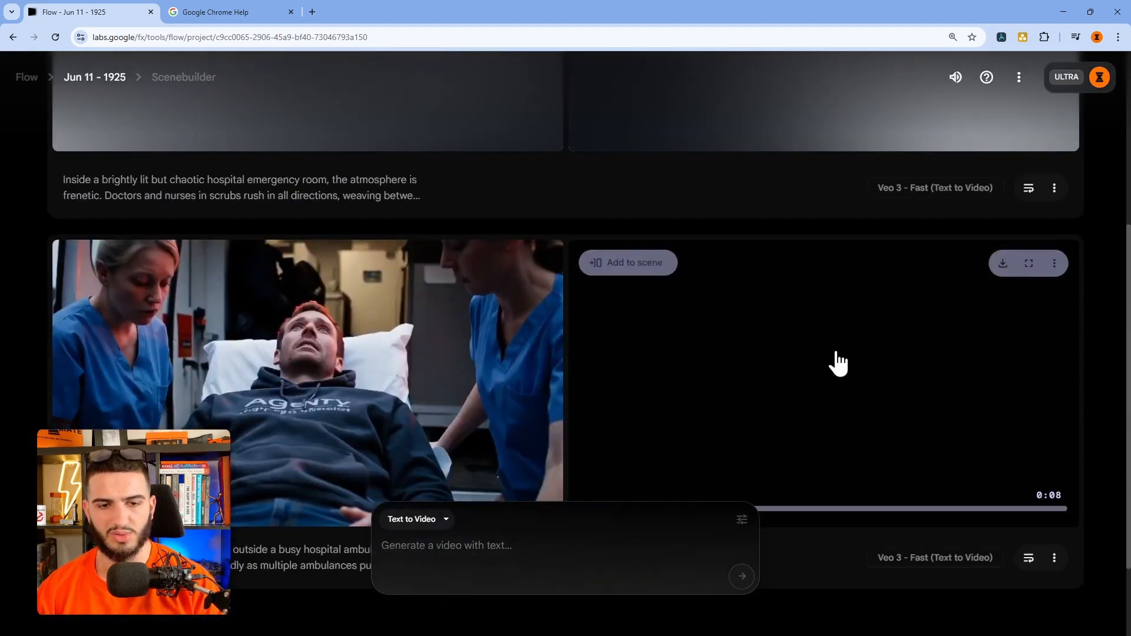
pyautogui.moveTo(472, 439)
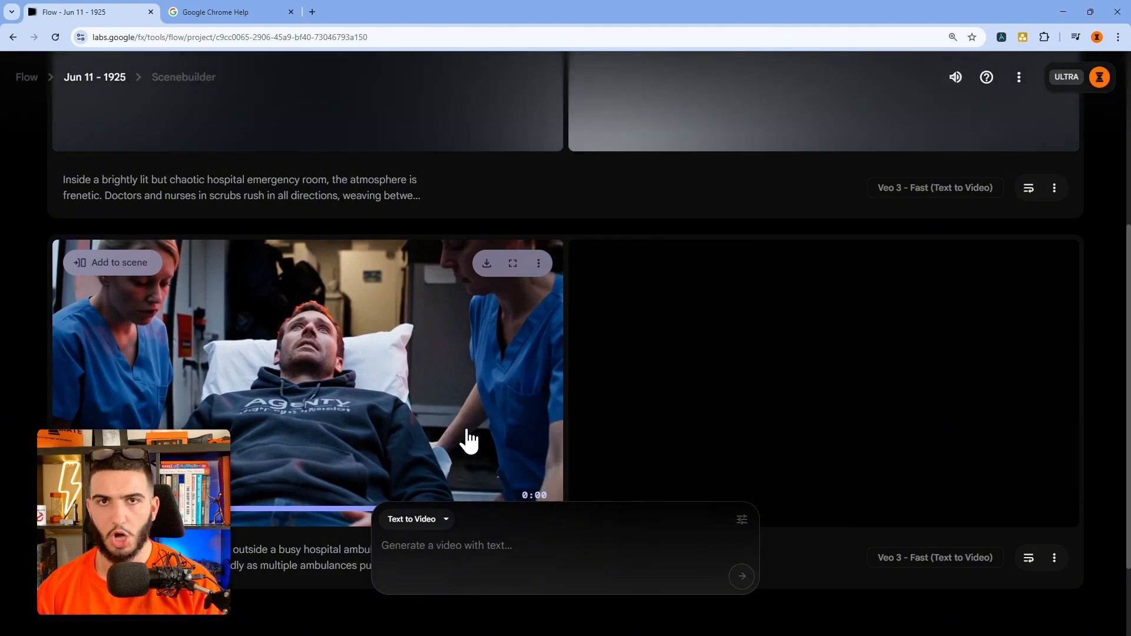
pyautogui.scroll(3, 640, 382)
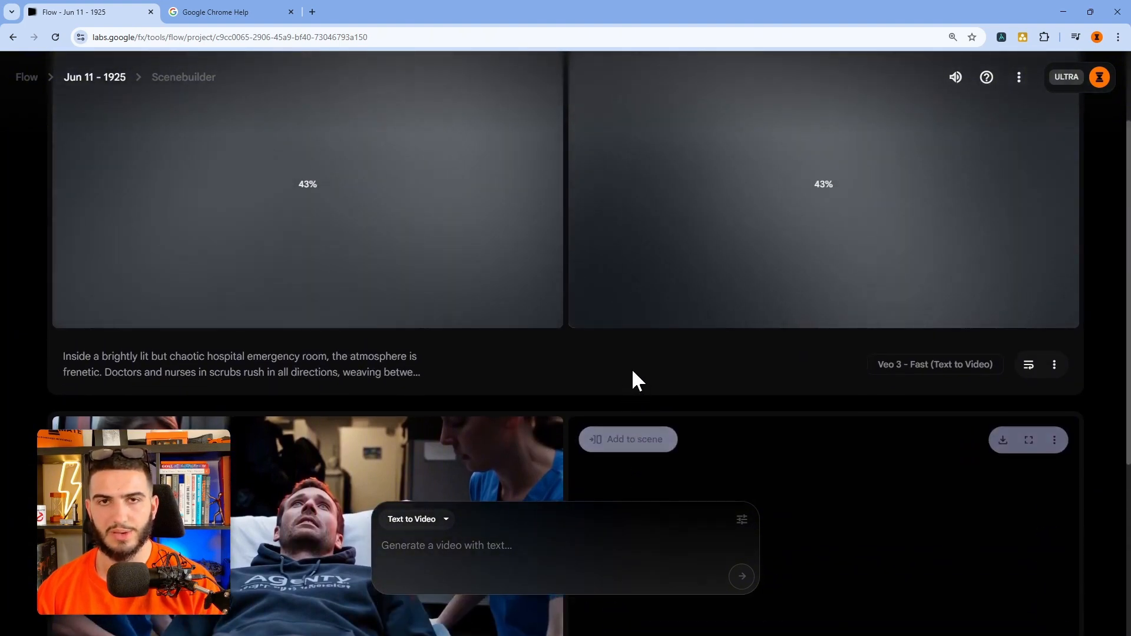
pyautogui.scroll(-2, 631, 379)
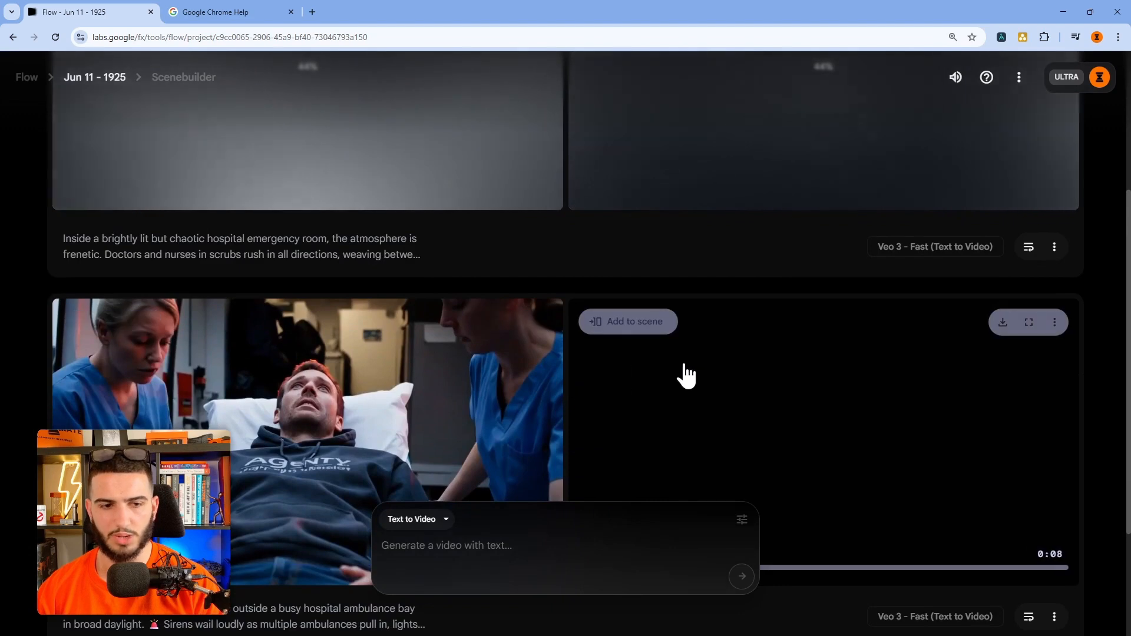
pyautogui.scroll(-2, 793, 492)
pyautogui.scroll(2, 744, 445)
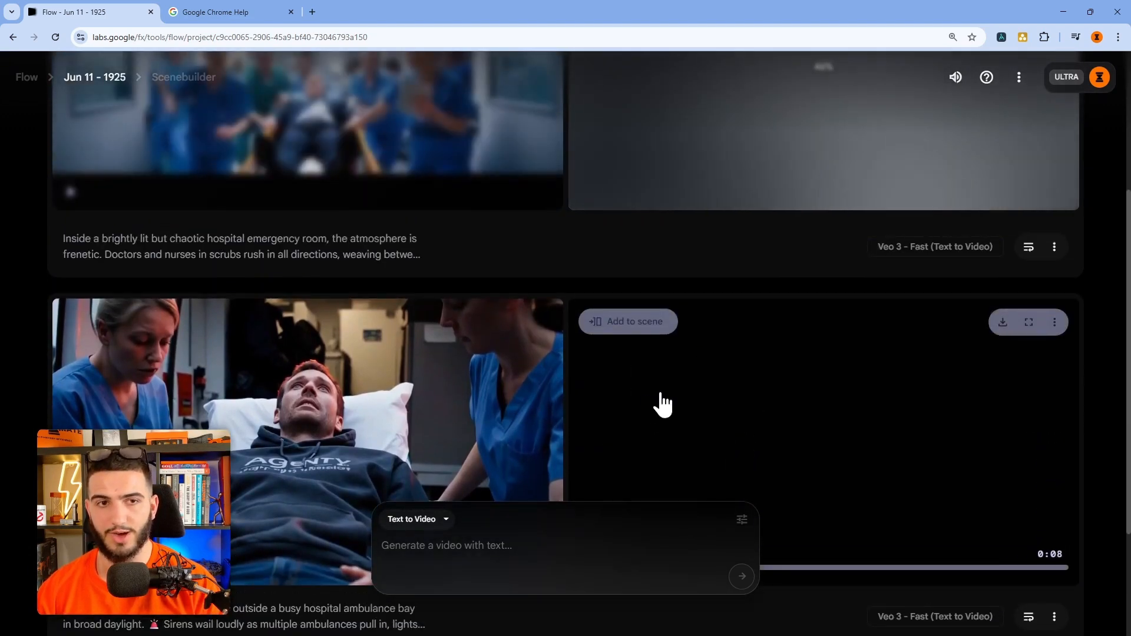
pyautogui.scroll(1, 661, 404)
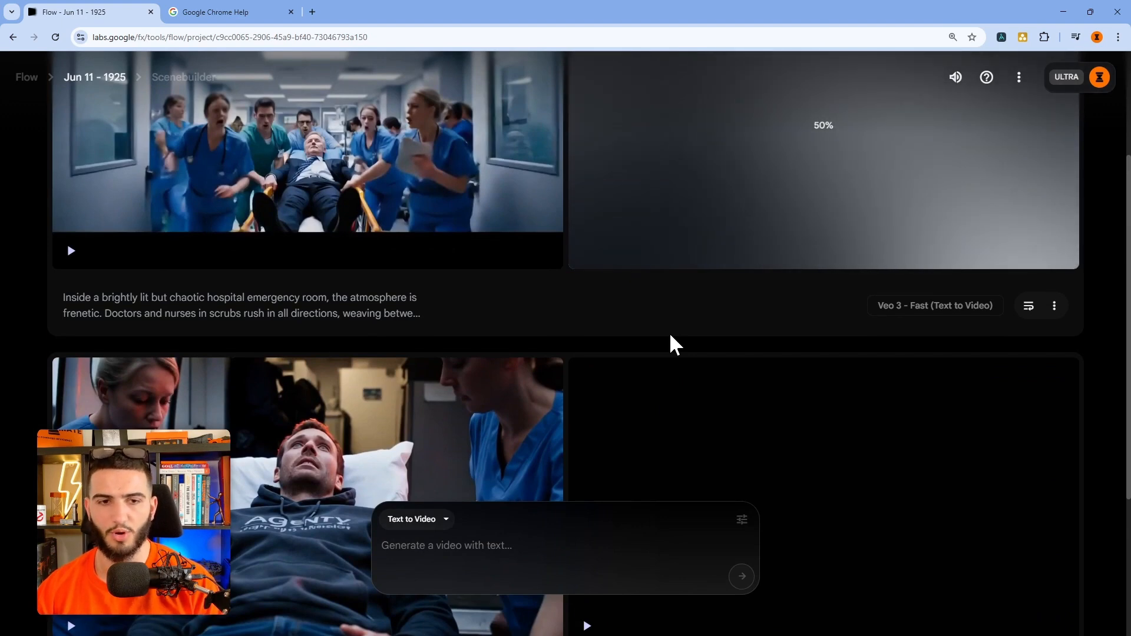
pyautogui.scroll(-2, 674, 334)
pyautogui.scroll(-2, 676, 322)
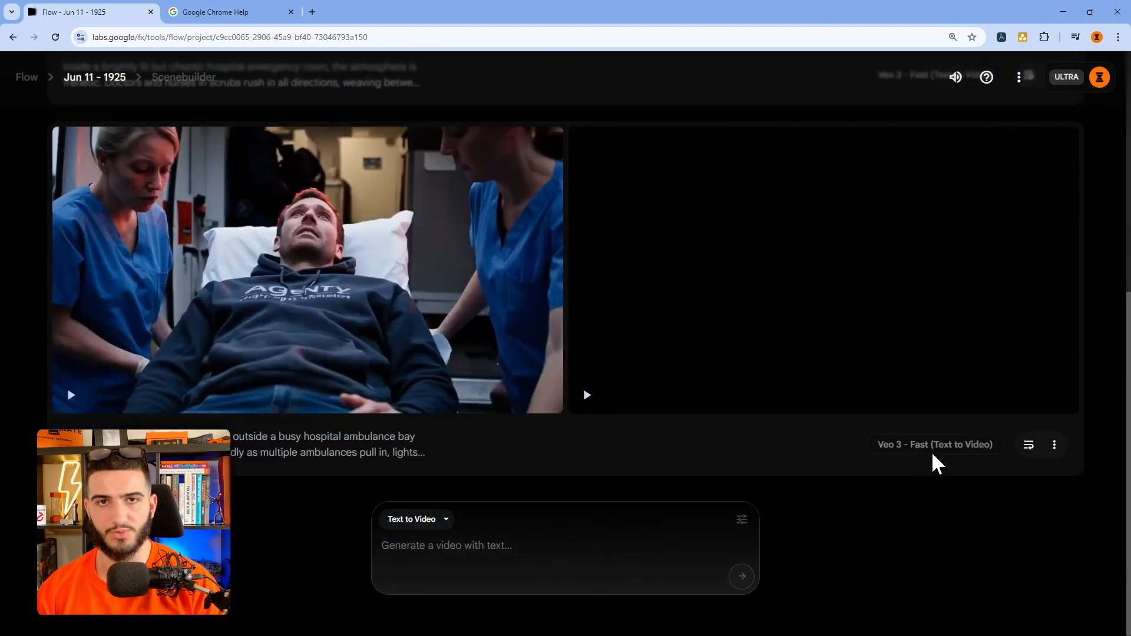
pyautogui.scroll(3, 533, 397)
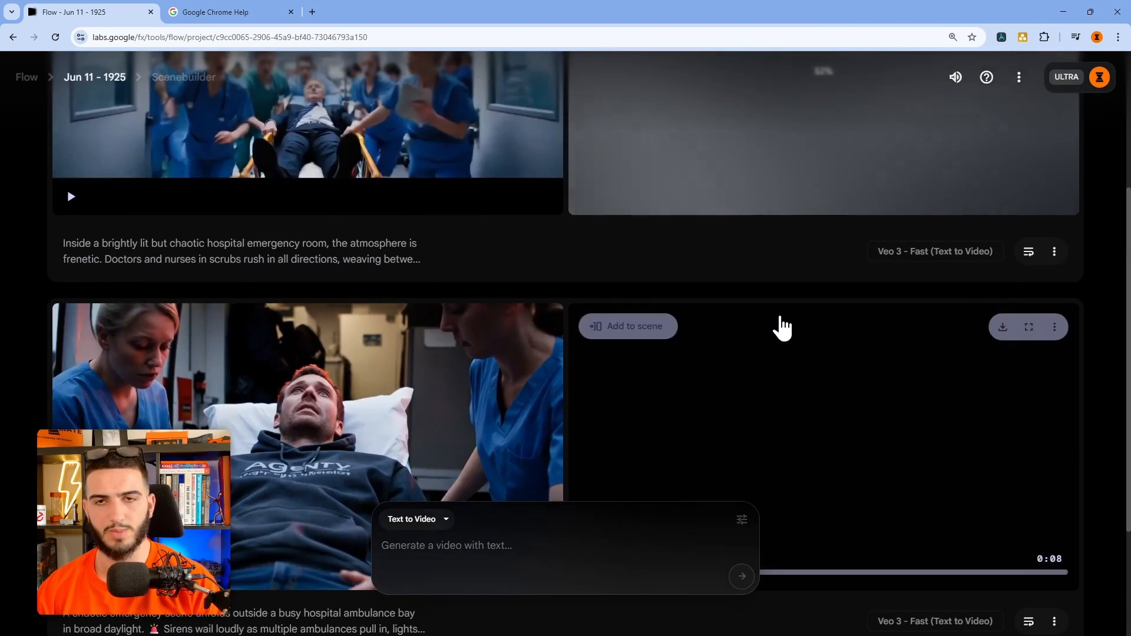
pyautogui.scroll(3, 778, 323)
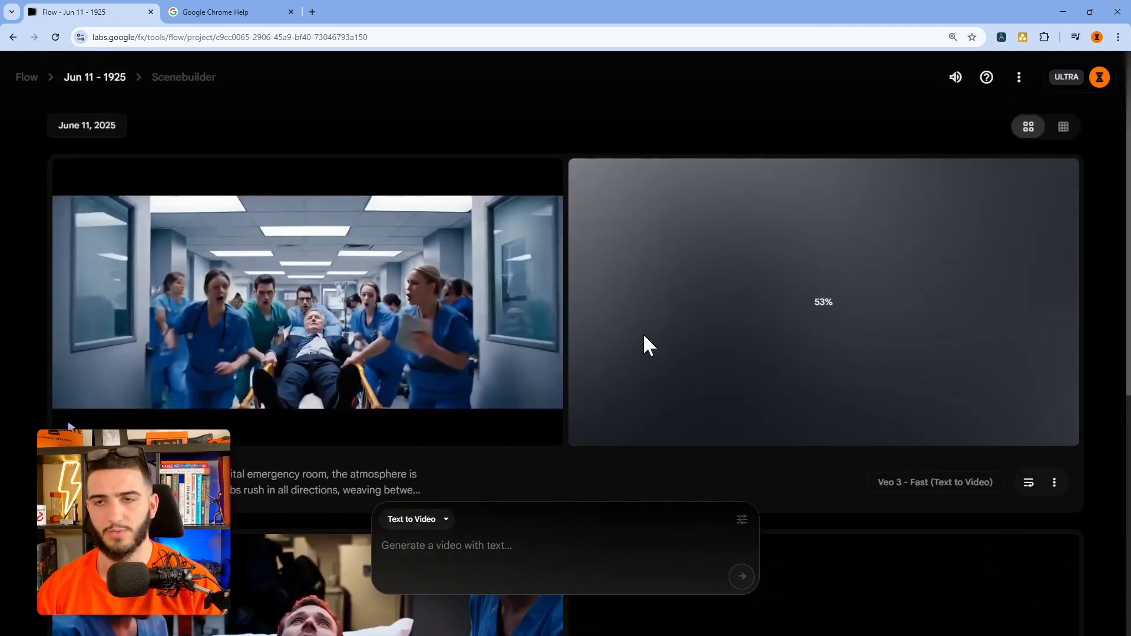
pyautogui.scroll(-3, 513, 401)
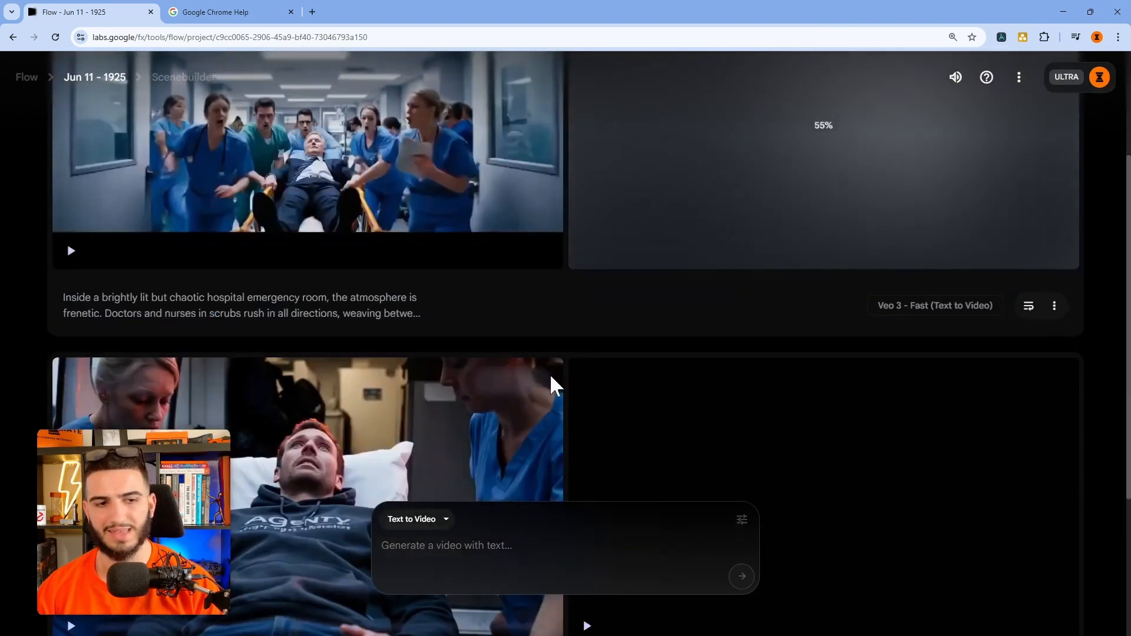
pyautogui.scroll(-4, 883, 283)
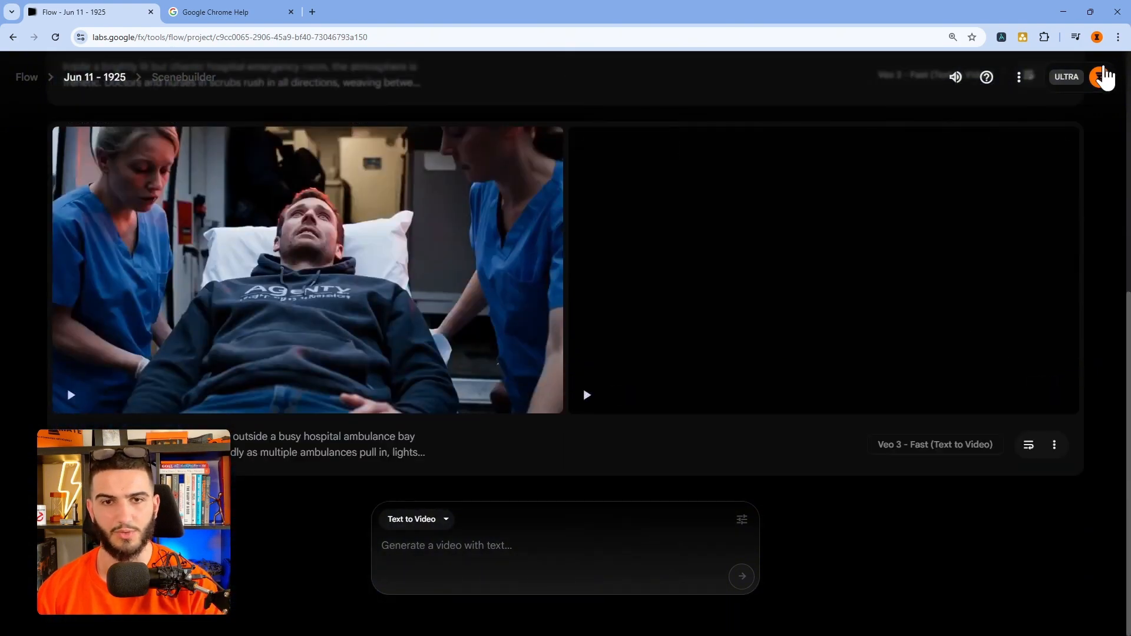
# Step: Check the account's remaining AI credits, then return to the Scene 2 clips
pyautogui.click(1099, 77)
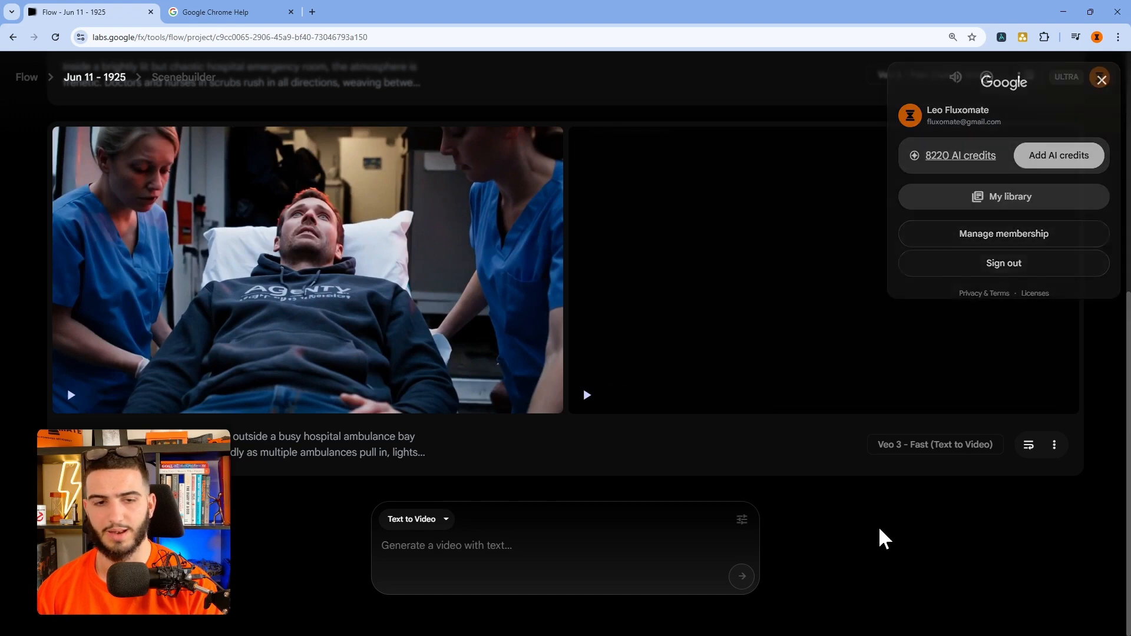
pyautogui.scroll(6, 859, 525)
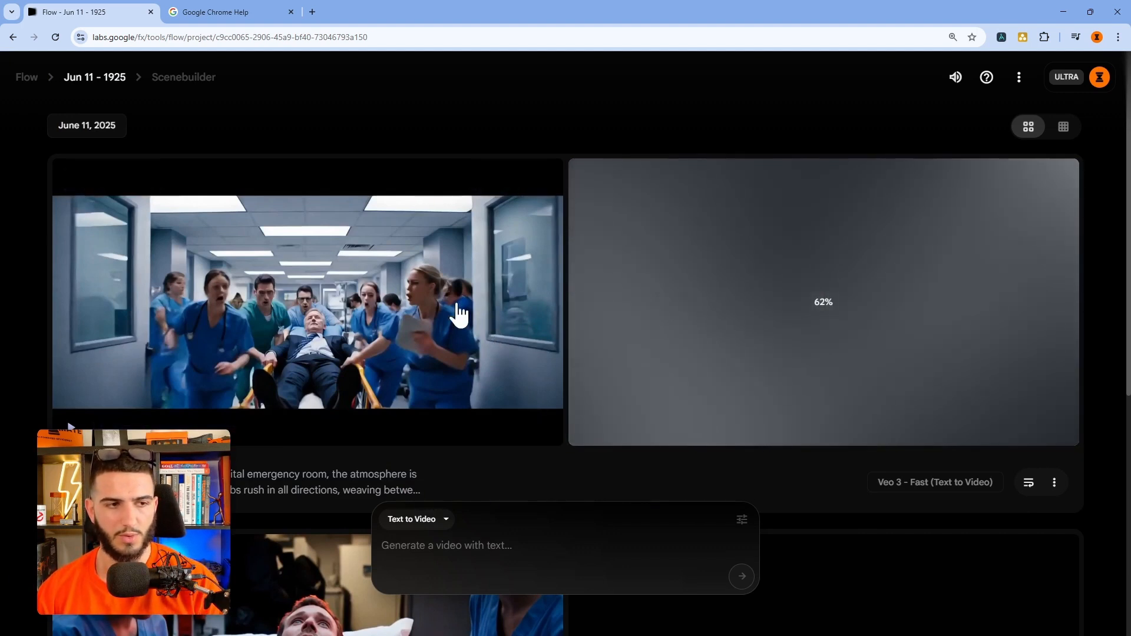
# Step: Check the progress of the second Scene 2 video and look over the generated Scene 1 and Scene 2 clips
pyautogui.moveTo(323, 389)
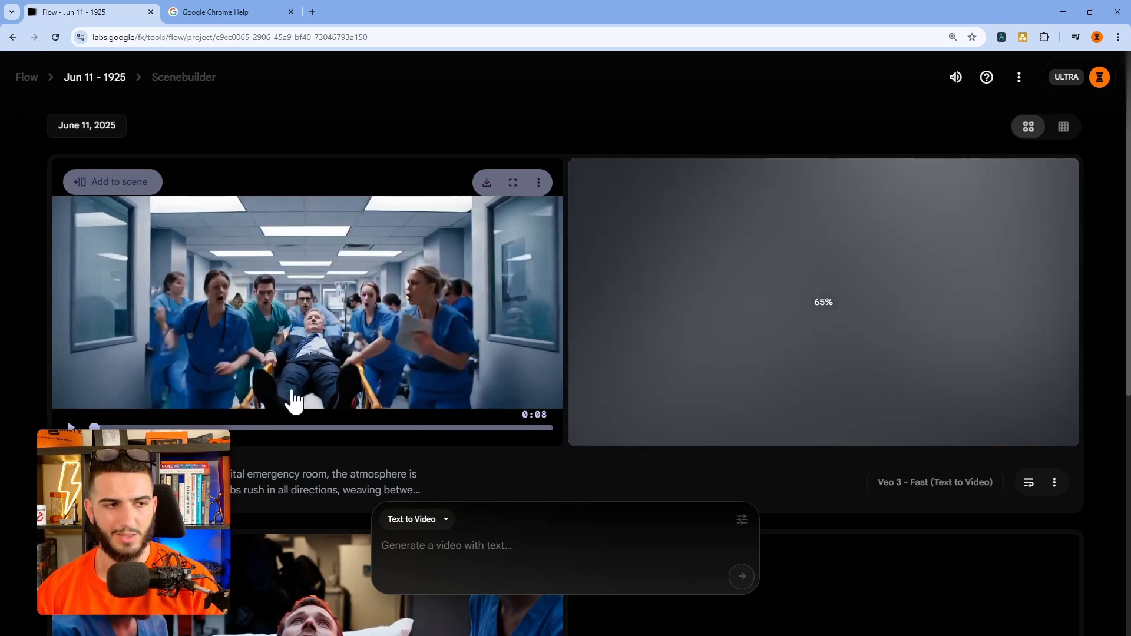
pyautogui.scroll(-2, 334, 545)
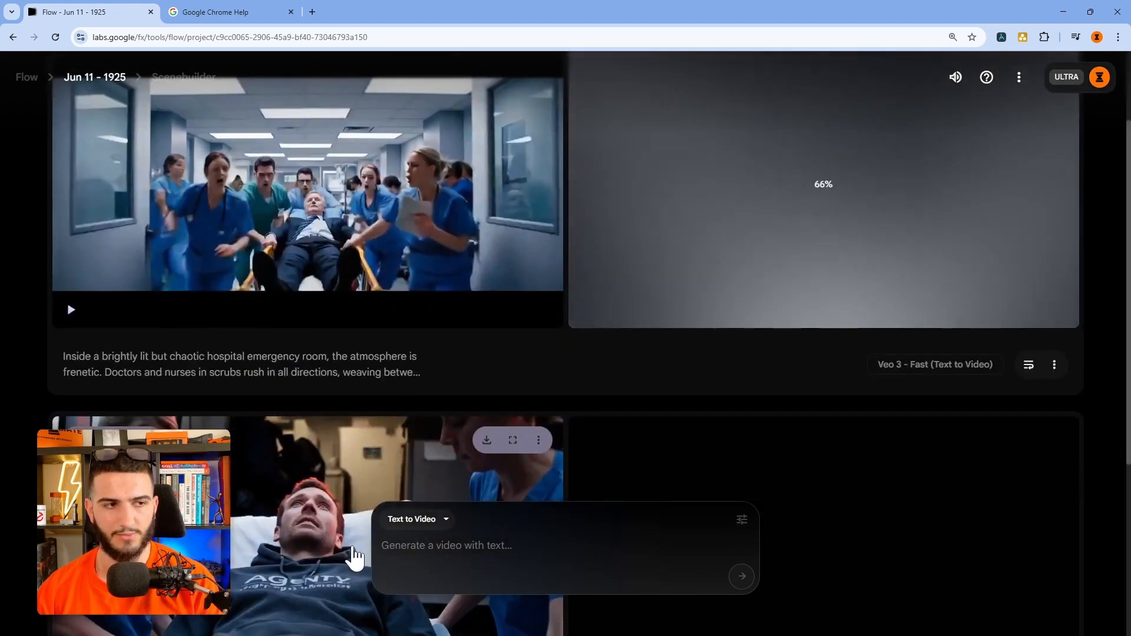
pyautogui.scroll(2, 319, 412)
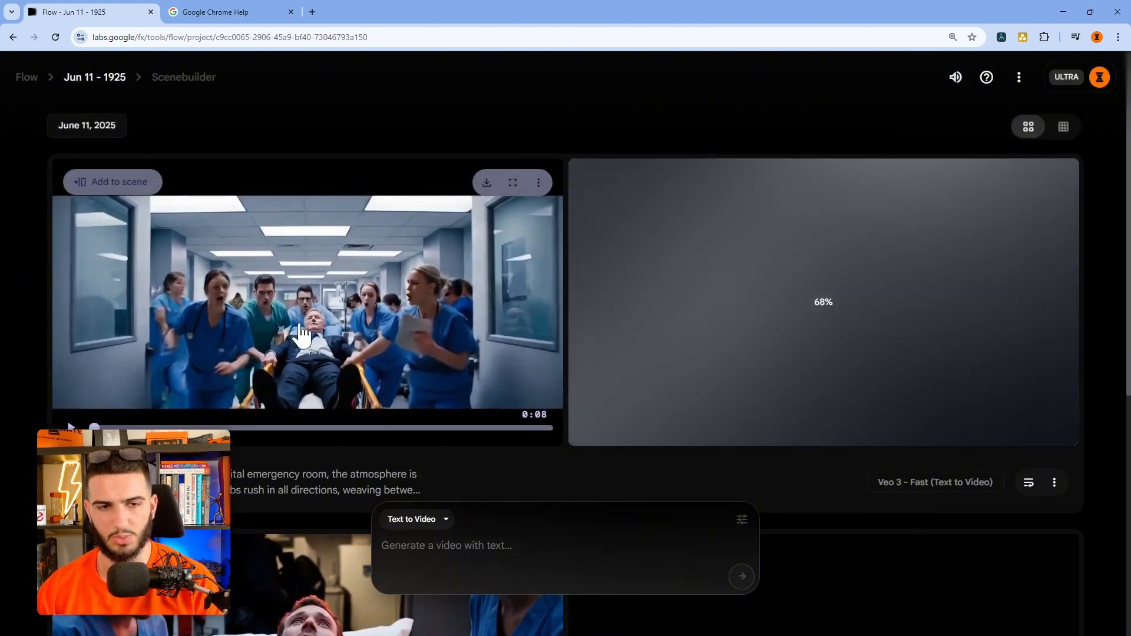
pyautogui.scroll(-5, 475, 399)
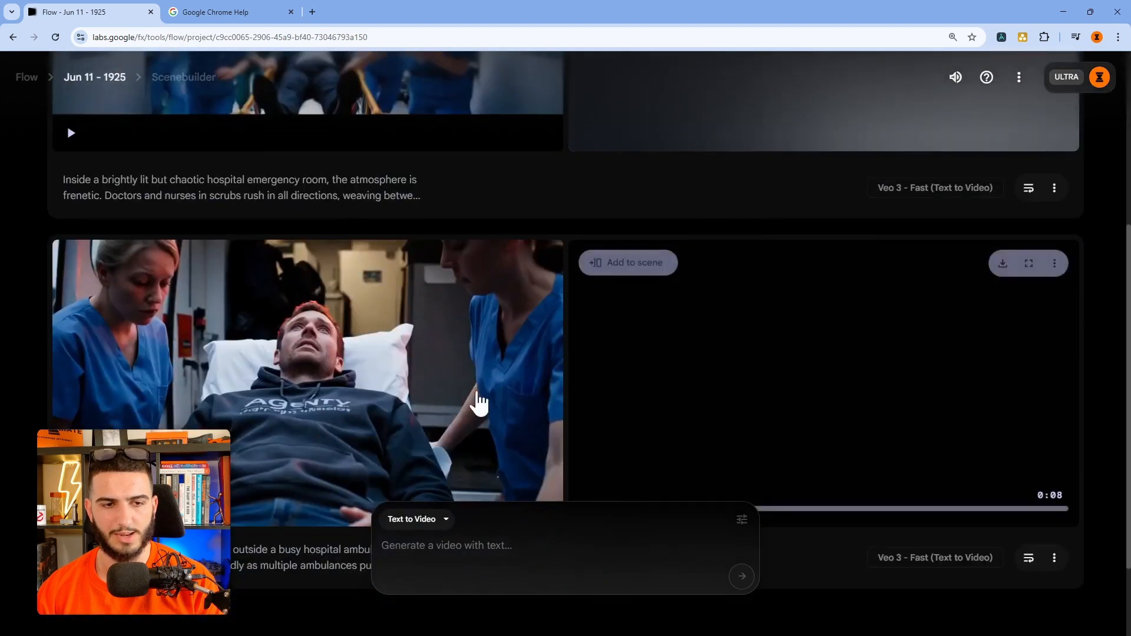
pyautogui.scroll(5, 826, 407)
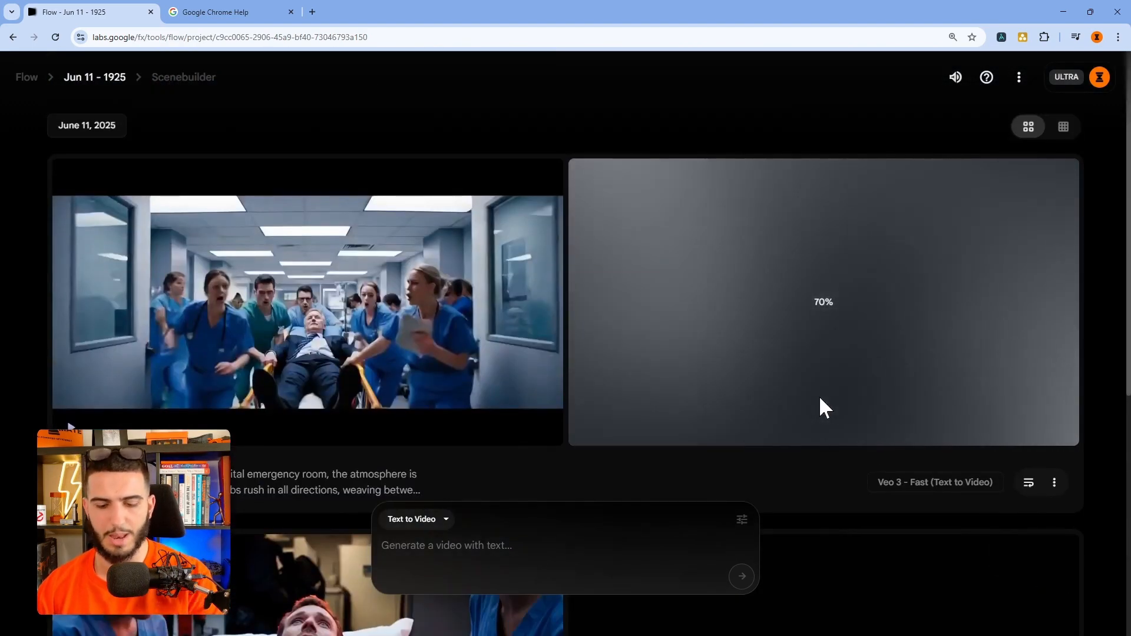
pyautogui.scroll(-6, 823, 407)
pyautogui.scroll(6, 602, 418)
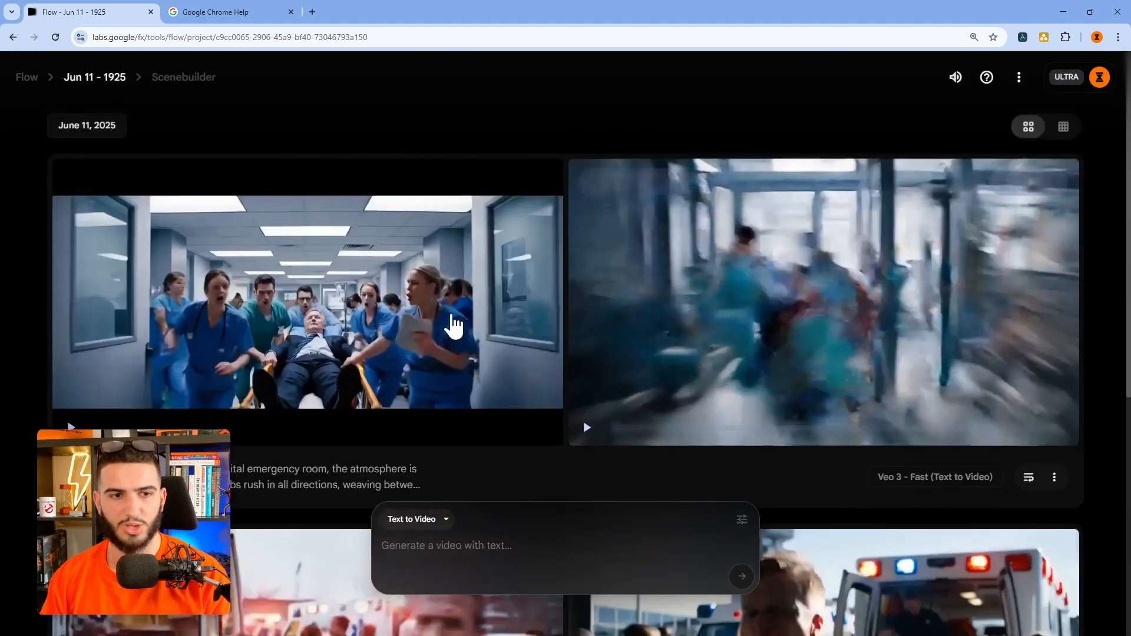
# Step: Watch both generated Scene 1 ambulance clips, pausing the second one on the patient's hoodie lettering
pyautogui.scroll(-6, 450, 320)
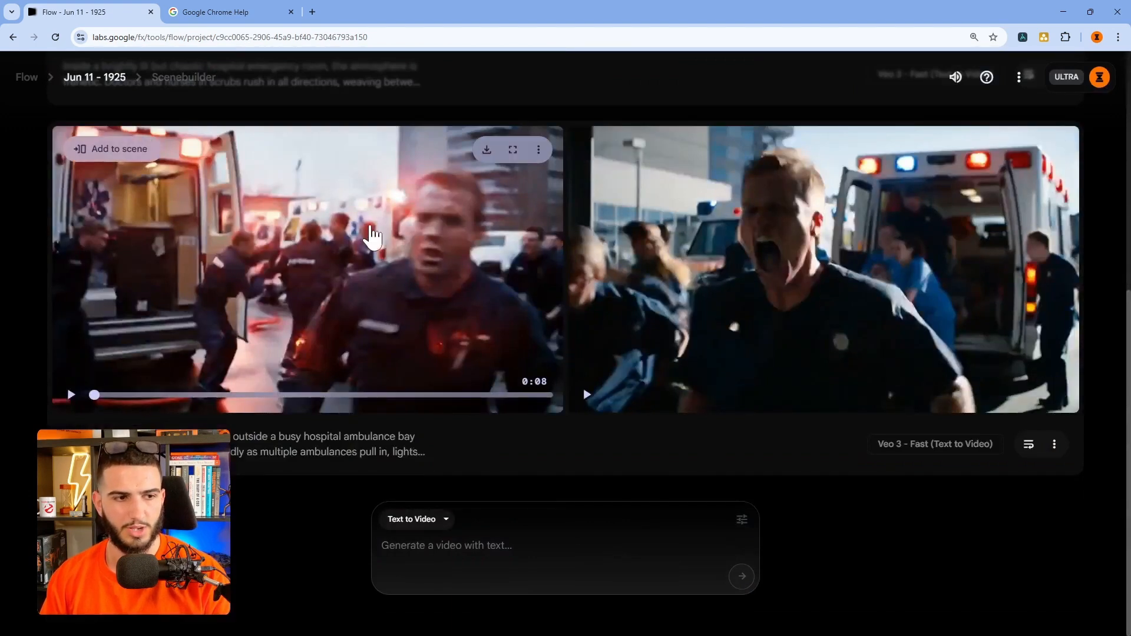
pyautogui.click(271, 287)
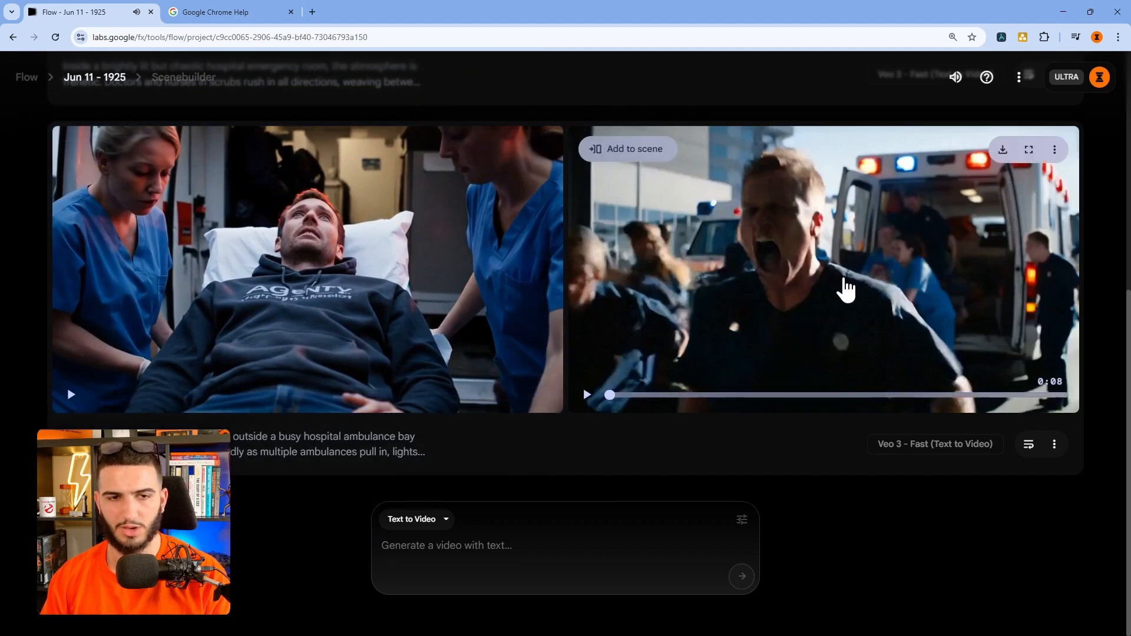
pyautogui.click(846, 289)
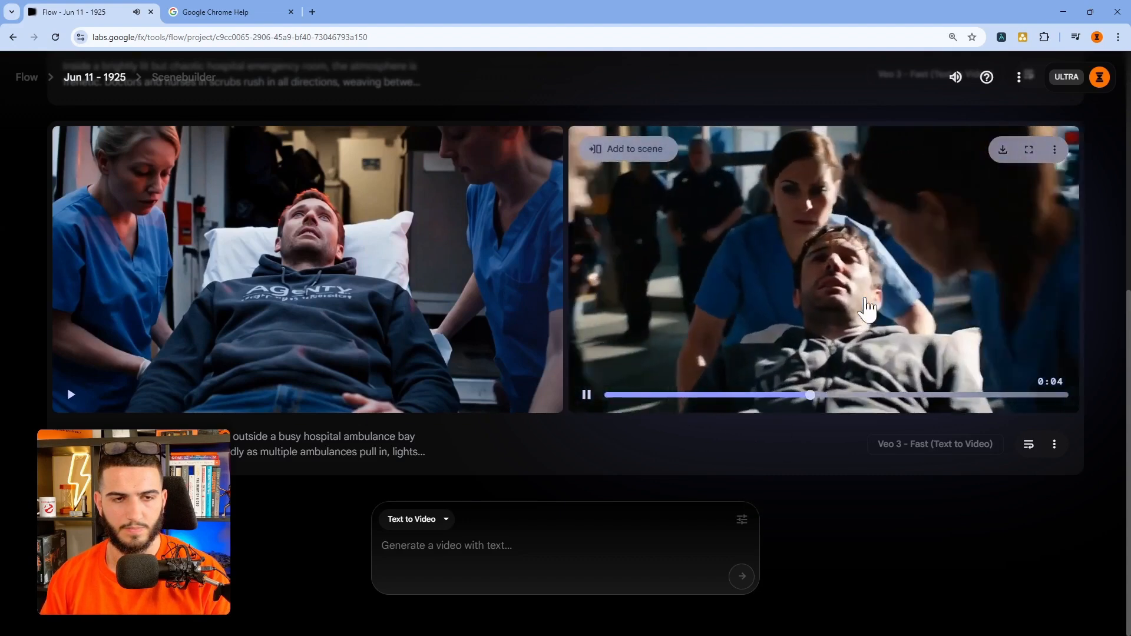
pyautogui.click(859, 313)
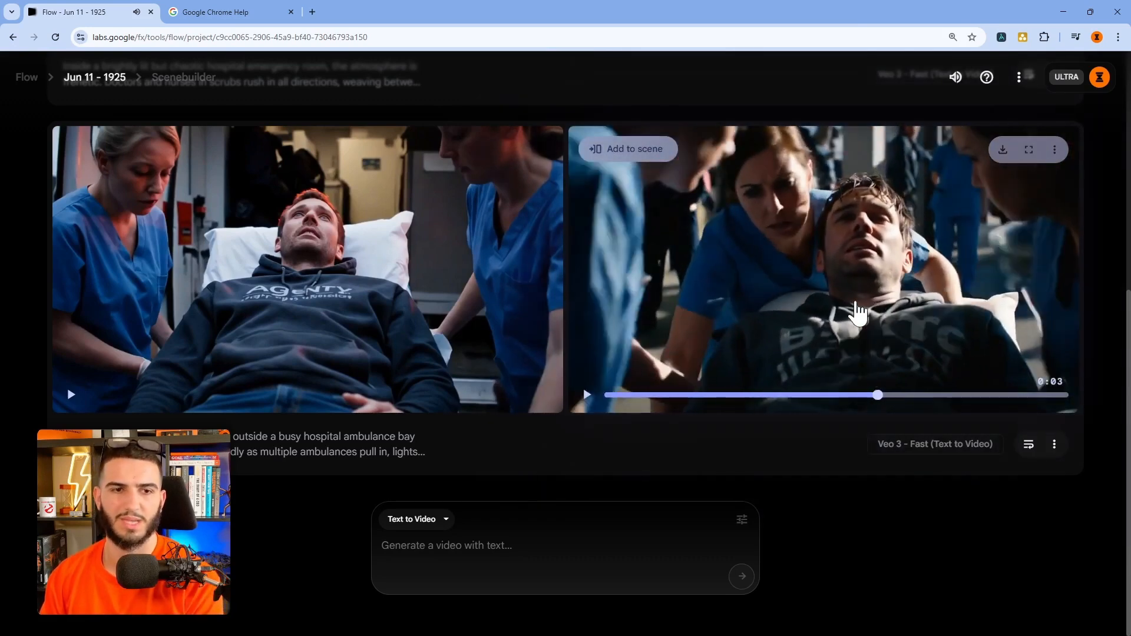
pyautogui.click(890, 274)
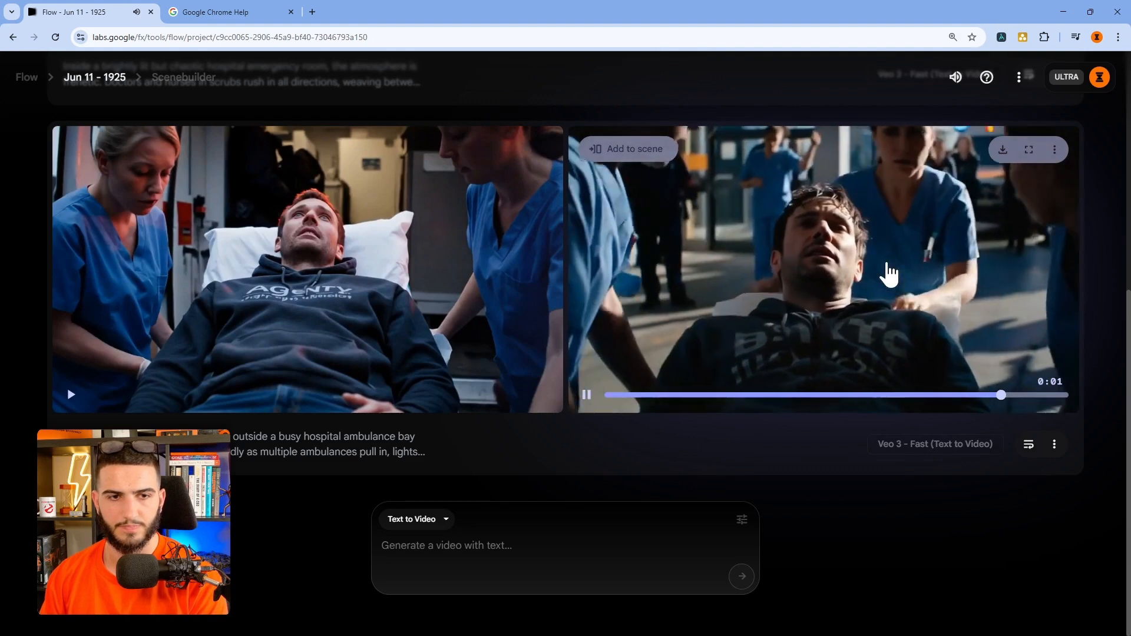
# Step: Reuse the full Scene 1 prompt as a new prompt, rewording the speaker as "One of the paramedics in the shot carrying the stretcher"
pyautogui.moveTo(309, 409)
pyautogui.scroll(-3, 308, 409)
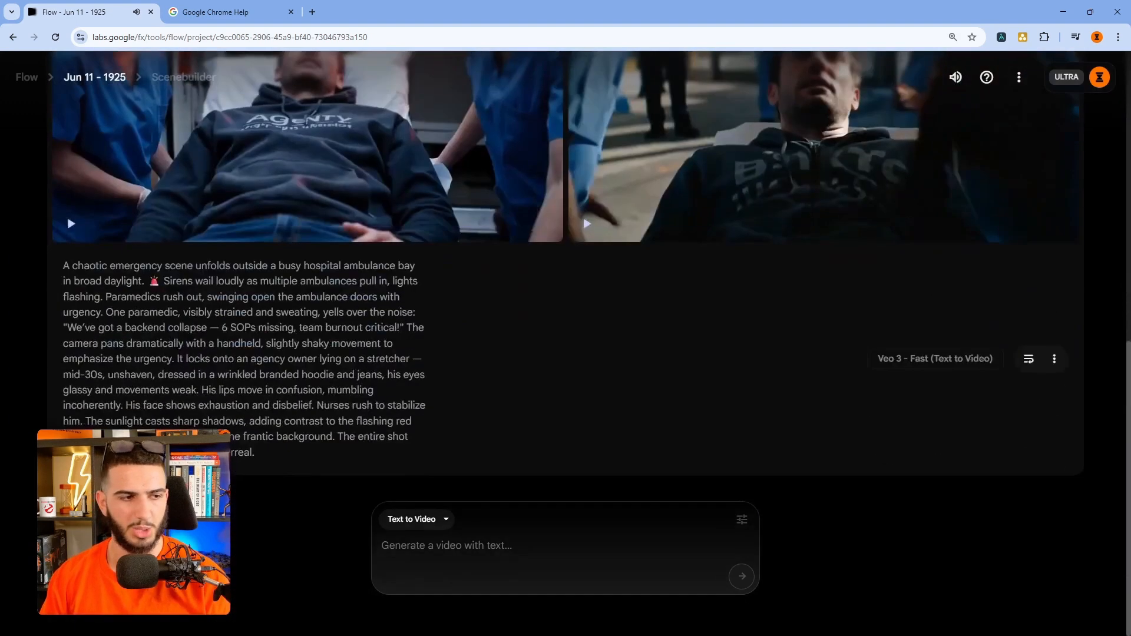
pyautogui.moveTo(292, 472); pyautogui.dragTo(69, 267)
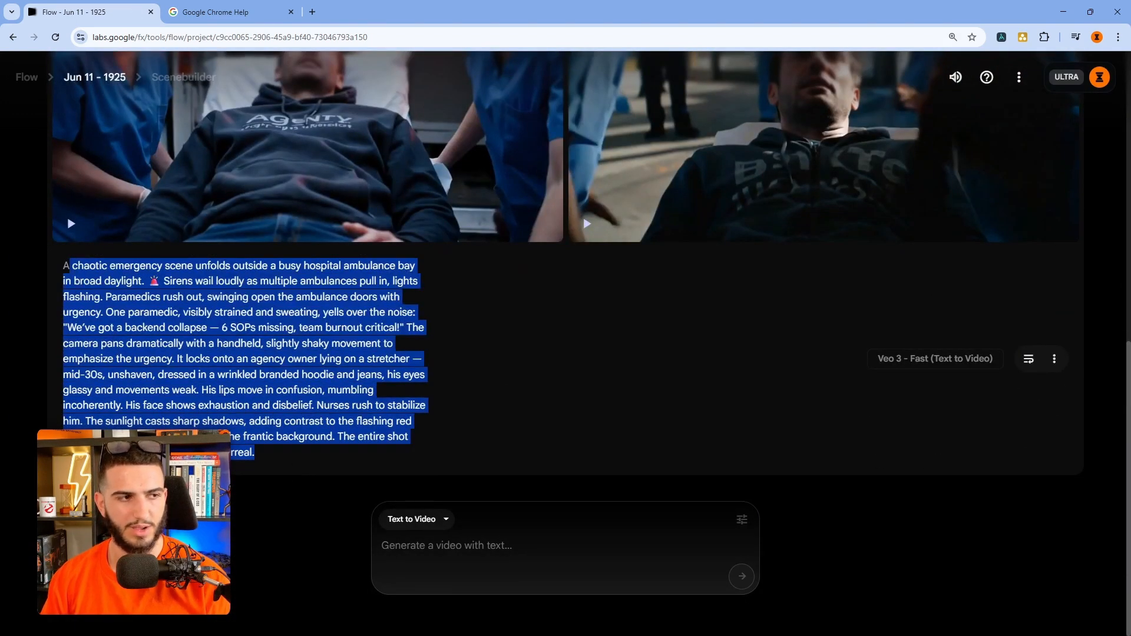
pyautogui.click(447, 546)
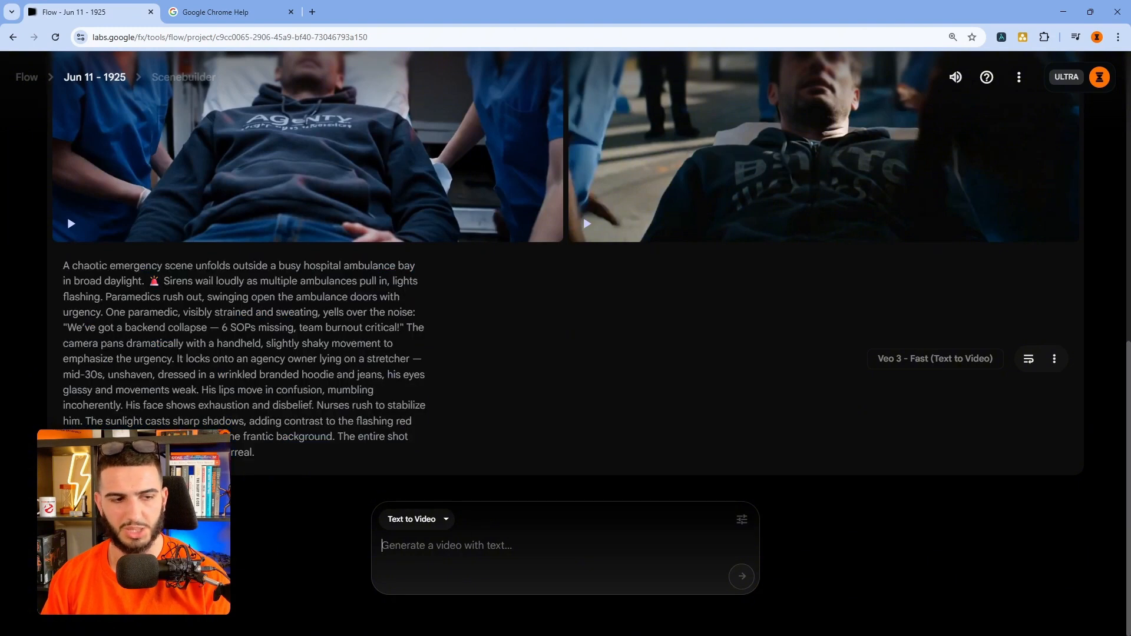
pyautogui.write('A chaotic emergency scene unfolds outside a busy hospital ambulance bay in broad daylight. 🚨 Sirens wail loudly as multiple ambulances pull in, lights flashing. Paramedics rush out, swinging open the ambulance doors with urgency. One paramedic, visibly strained and sweating, yells over the noise: "We’ve got a backend collapse — 6 SOPs missing, team burnout critical!" The camera pans dramatically with a handheld, slightly shaky movement to emphasize the urgency. It locks onto an agency owner lying on a stretcher — mid-30s, unshaven, dressed in a wrinkled branded hoodie and jeans, his eyes glassy and movements weak. His lips move in confusion, mumbling incoherently. His face shows exhaustion and disbelief. Nurses rush to stabilize him. The sunlight casts sharp shadows, adding contrast to the flashing red lights, with depth-of-field blurring the frantic background. The entire shot feels intense, urgent, and slightly surreal.')
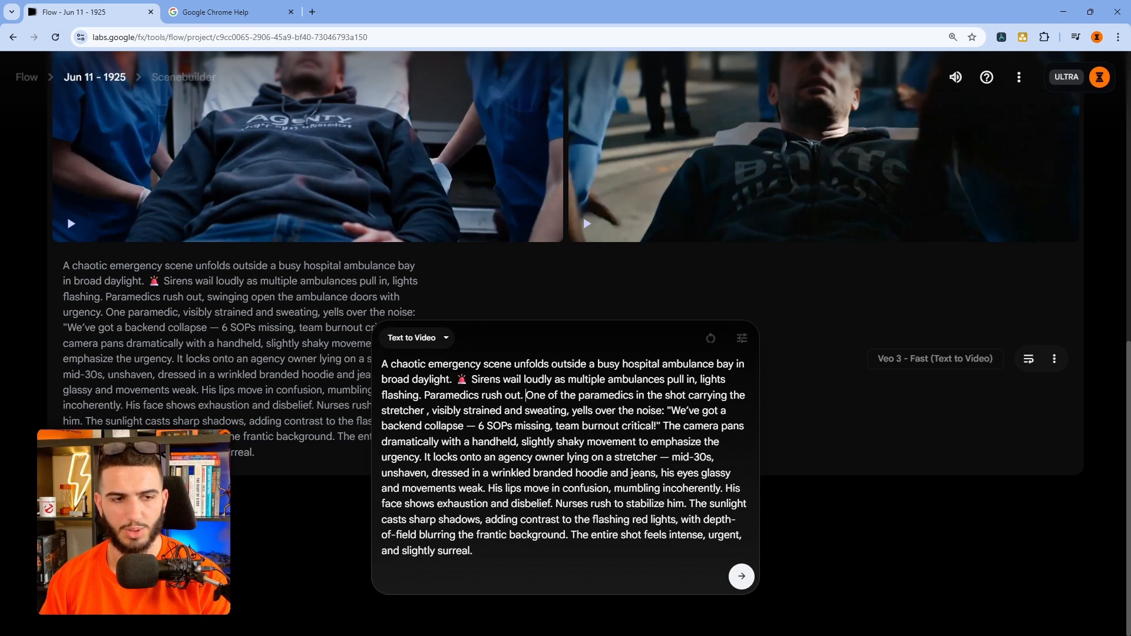
# Step: Review the reworded paramedic sentence in the prompt, then generate the revised Scene 1 video
pyautogui.hotkey('shift', 'Right')
pyautogui.hotkey('shift', 'Right')
pyautogui.hotkey('shift', 'Right')
pyautogui.hotkey('shift', 'Right')
pyautogui.hotkey('shift', 'Right')
pyautogui.hotkey('shift', 'Right')
pyautogui.hotkey('shift', 'Right')
pyautogui.hotkey('shift', 'Right')
pyautogui.hotkey('shift', 'Right')
pyautogui.hotkey('shift', 'Right')
pyautogui.hotkey('shift', 'Right')
pyautogui.hotkey('shift', 'Right')
pyautogui.hotkey('shift', 'Right')
pyautogui.hotkey('shift', 'Right')
pyautogui.hotkey('shift', 'Right')
pyautogui.hotkey('shift', 'Right')
pyautogui.hotkey('shift', 'Right')
pyautogui.hotkey('shift', 'Right')
pyautogui.hotkey('shift', 'Right')
pyautogui.hotkey('shift', 'Right')
pyautogui.moveTo(734, 396); pyautogui.dragTo(463, 411)
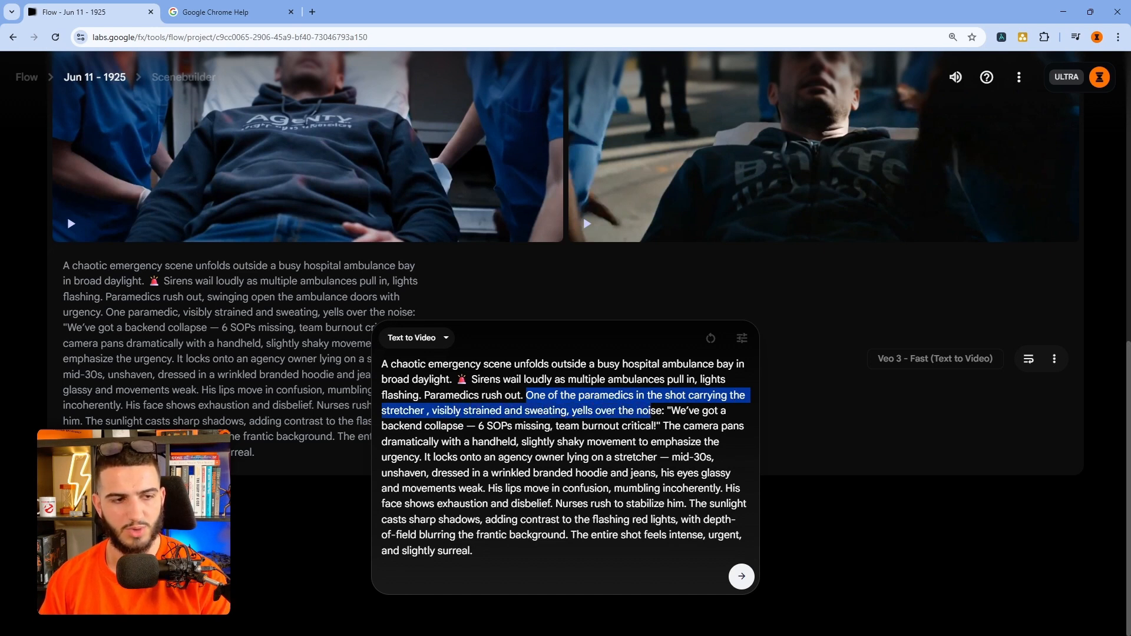
pyautogui.click(638, 426)
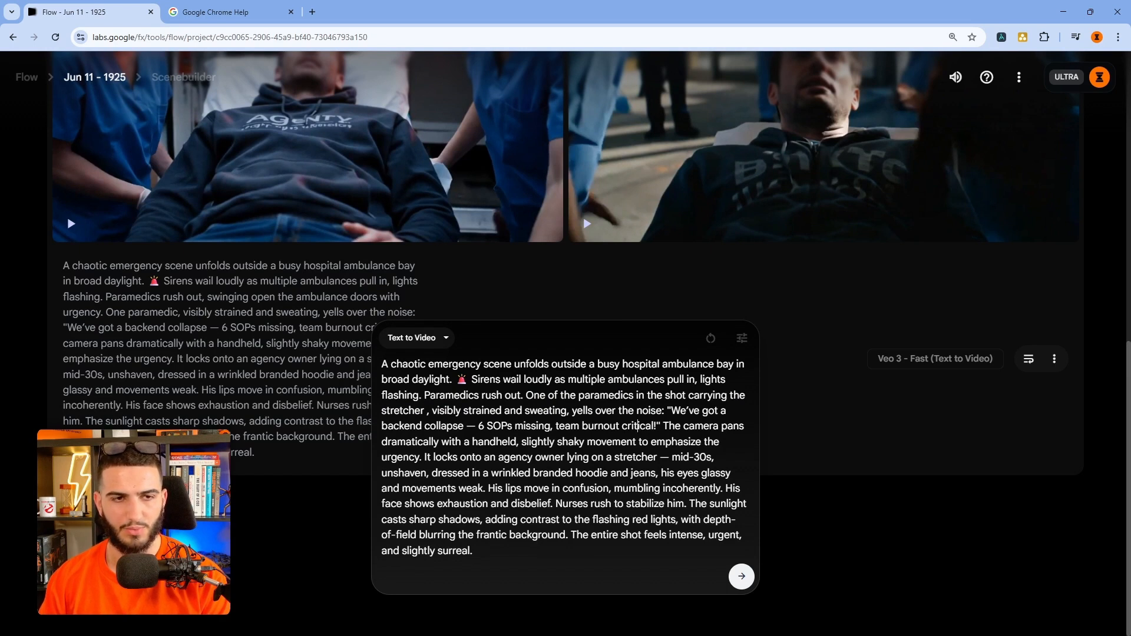
pyautogui.click(741, 578)
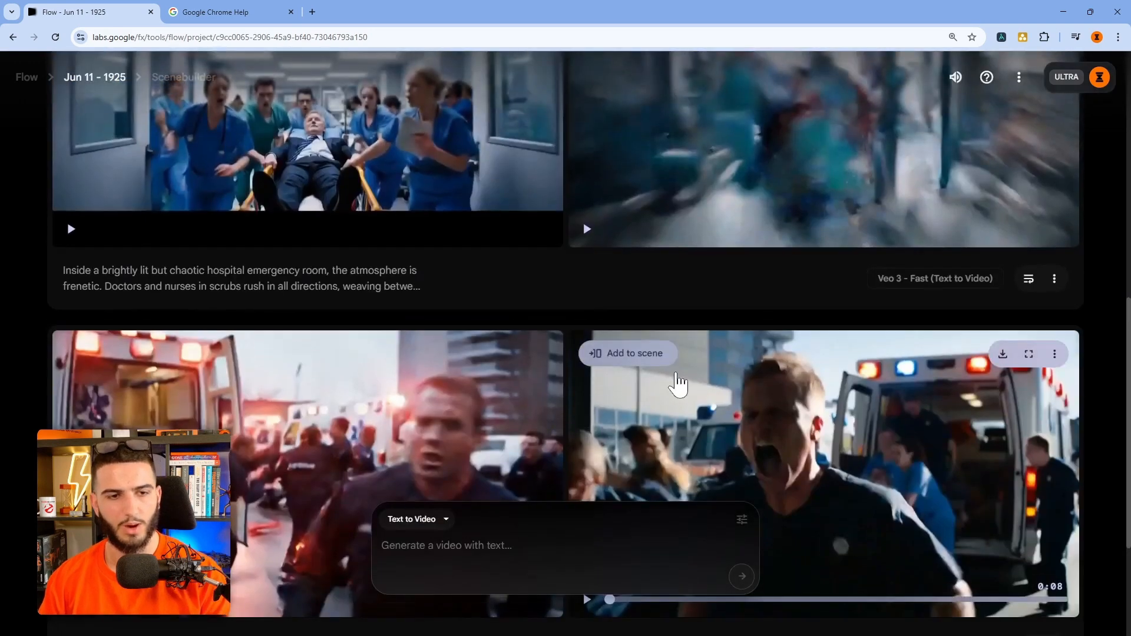
# Step: Watch the first generated Scene 2 emergency-room clip in full screen, pausing on the stretcher shots, then return to the project view
pyautogui.scroll(-4, 661, 355)
pyautogui.scroll(2, 460, 307)
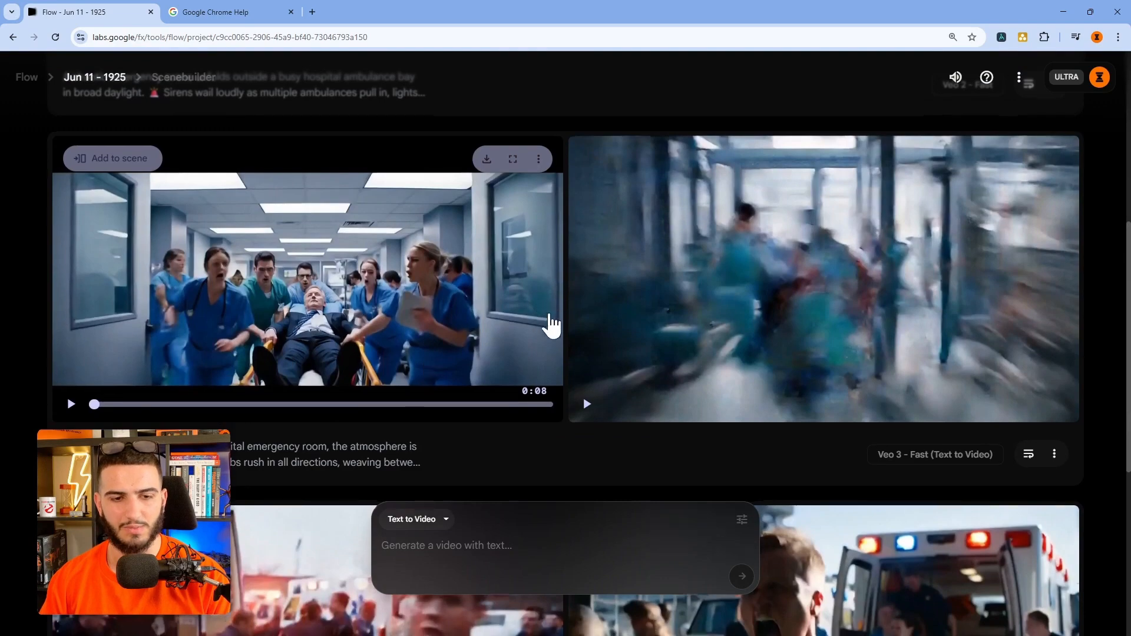
pyautogui.scroll(-5, 566, 353)
pyautogui.scroll(5, 581, 391)
pyautogui.scroll(1, 313, 385)
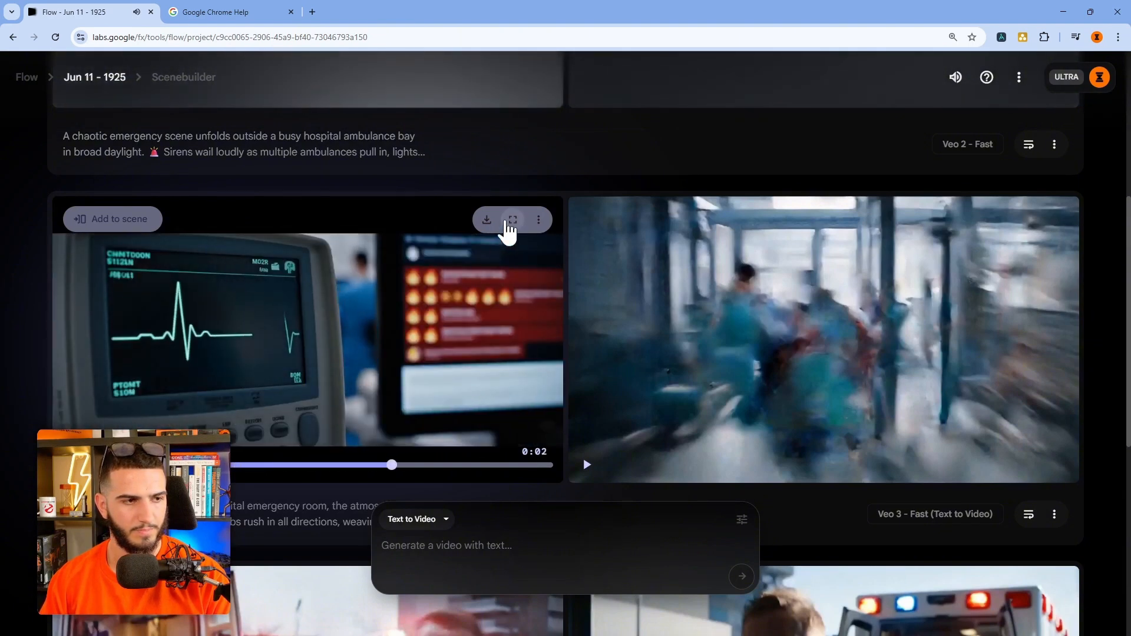
pyautogui.click(512, 219)
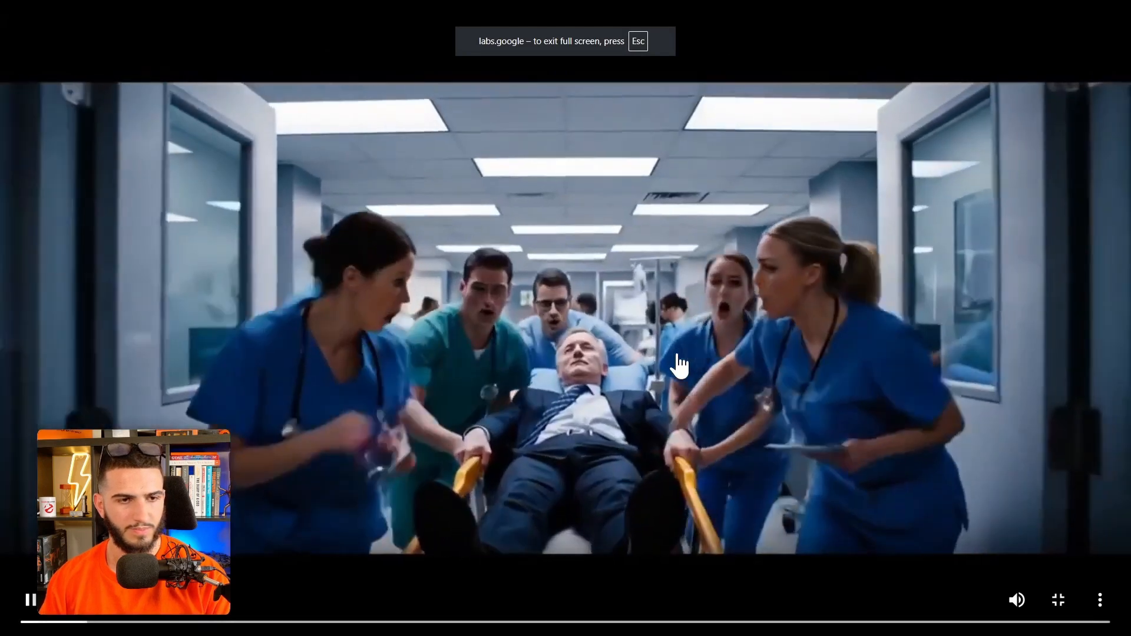
pyautogui.click(678, 354)
pyautogui.click(724, 336)
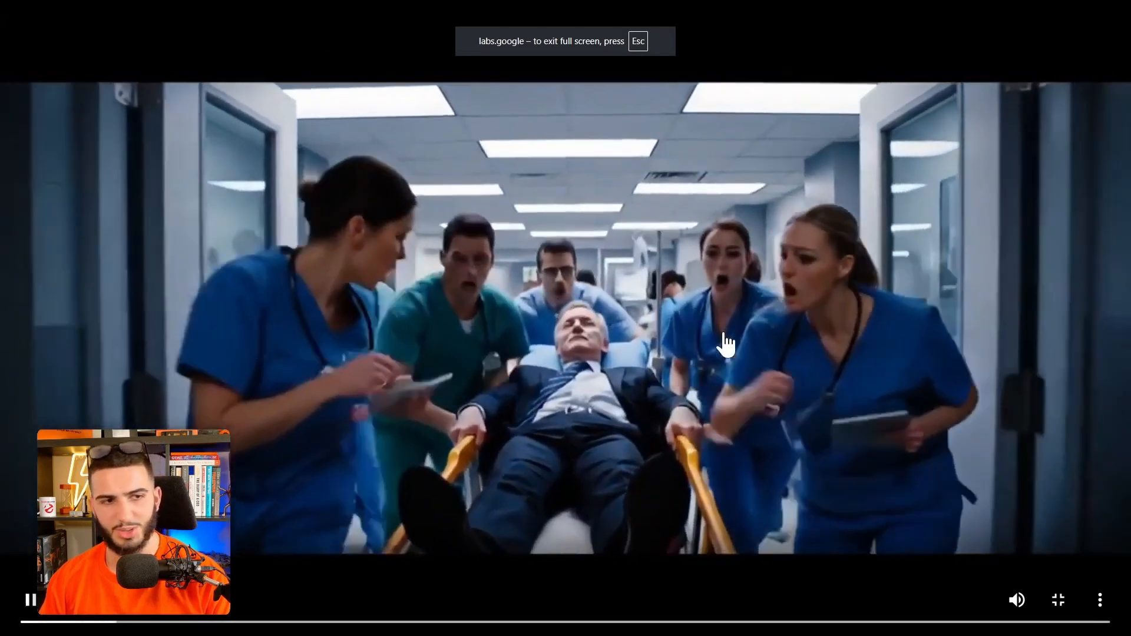
pyautogui.click(724, 336)
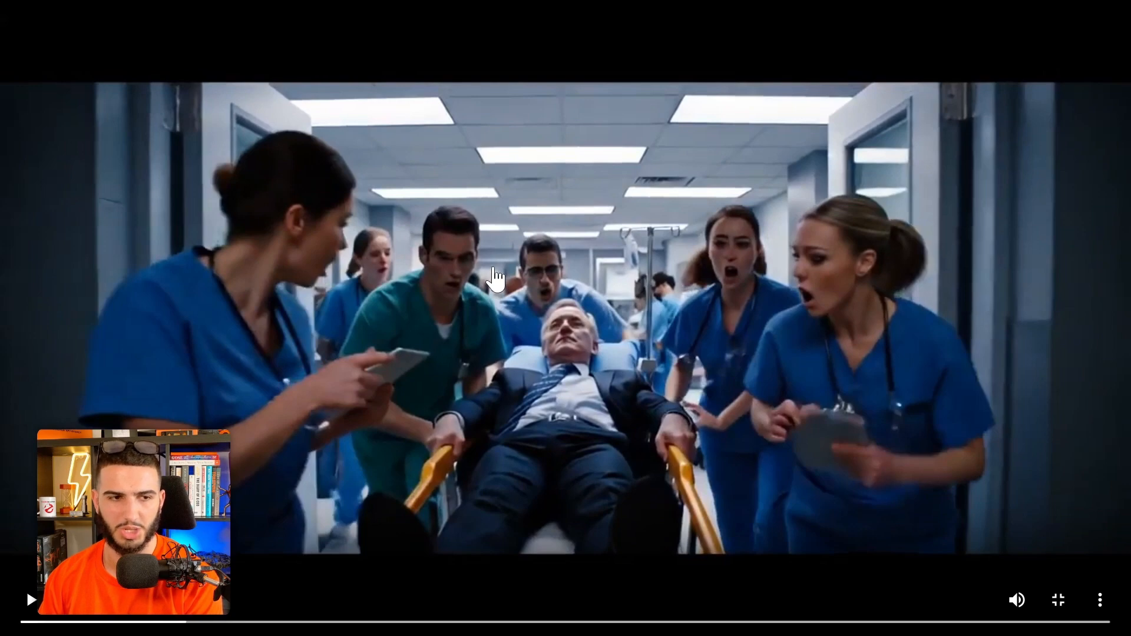
pyautogui.click(554, 300)
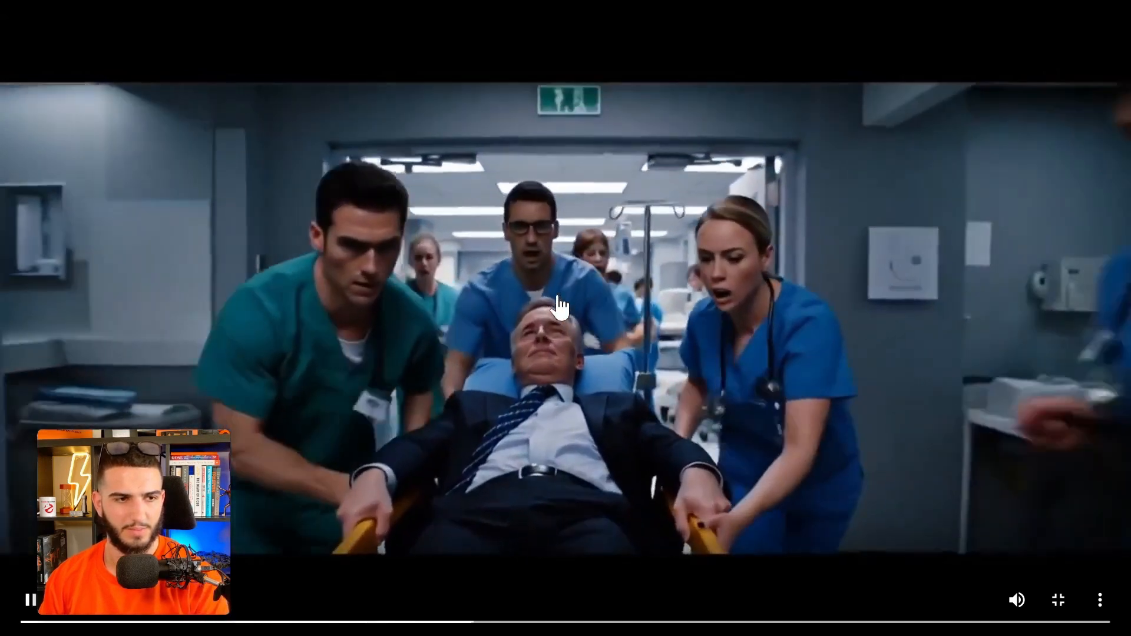
pyautogui.click(537, 287)
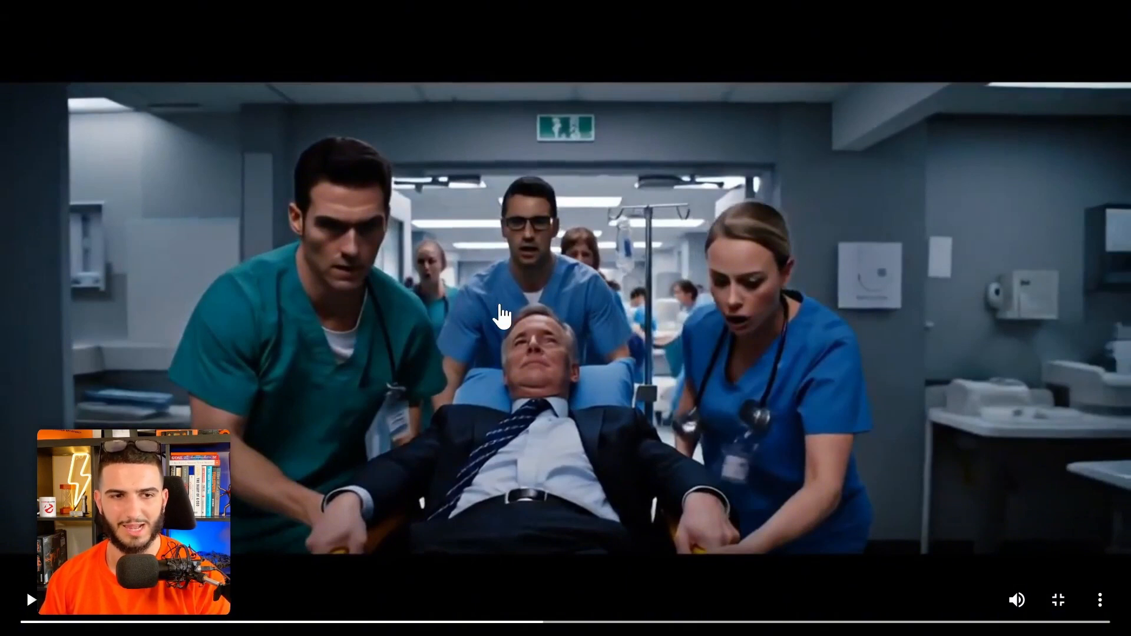
pyautogui.click(585, 272)
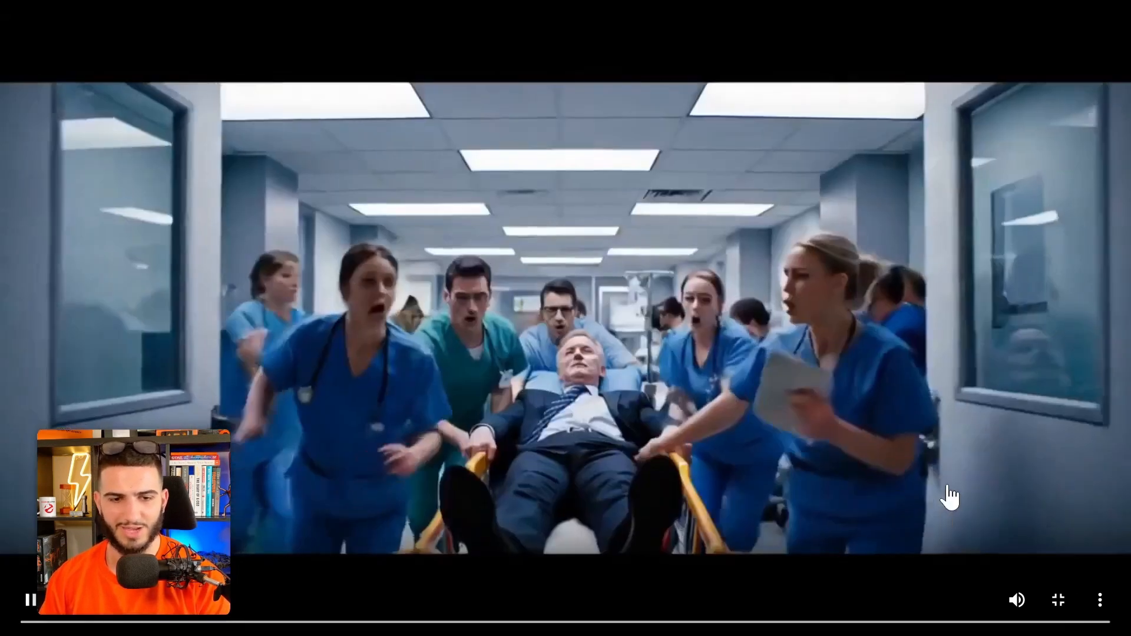
pyautogui.click(1059, 600)
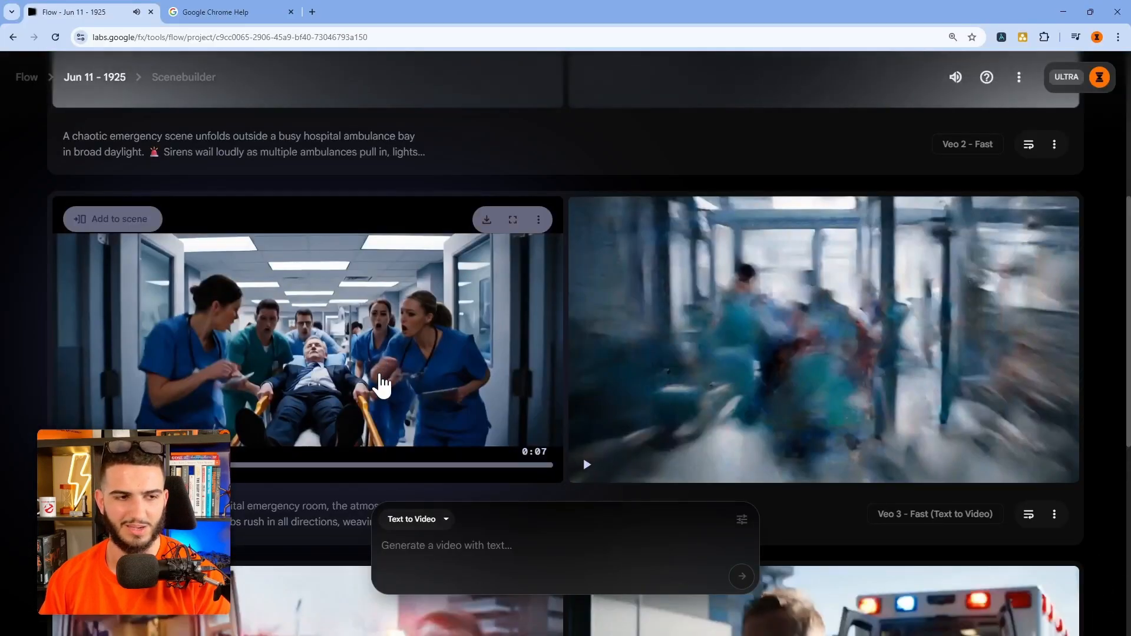
# Step: Watch the second generated Scene 2 clip, pausing on the heart monitor and message screen, then briefly replay the first clip
pyautogui.moveTo(833, 361)
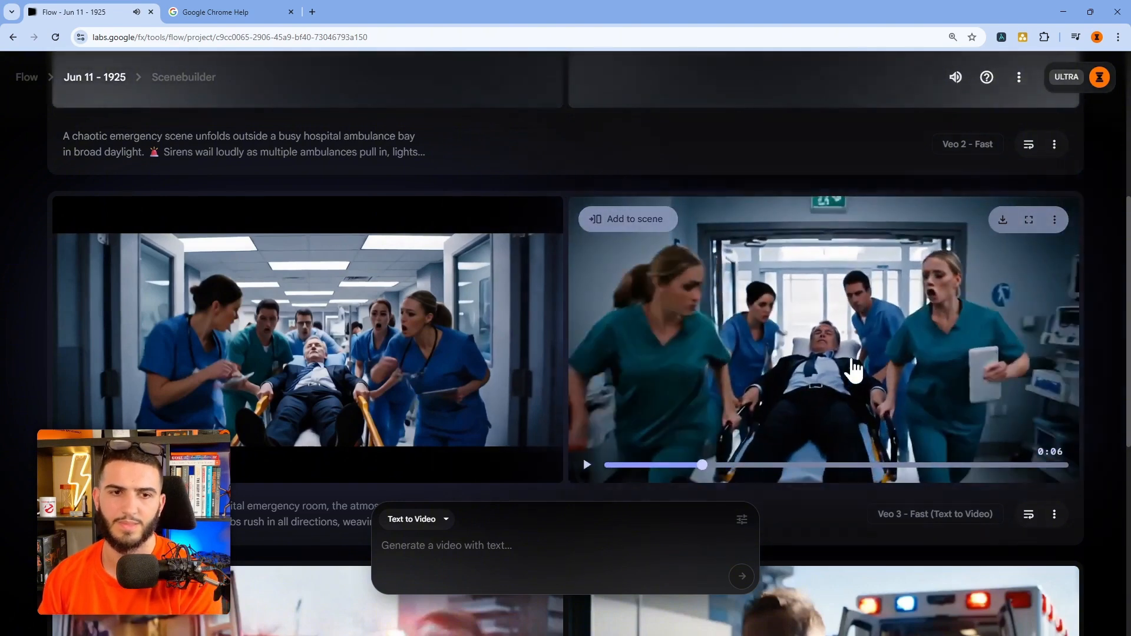
pyautogui.click(852, 360)
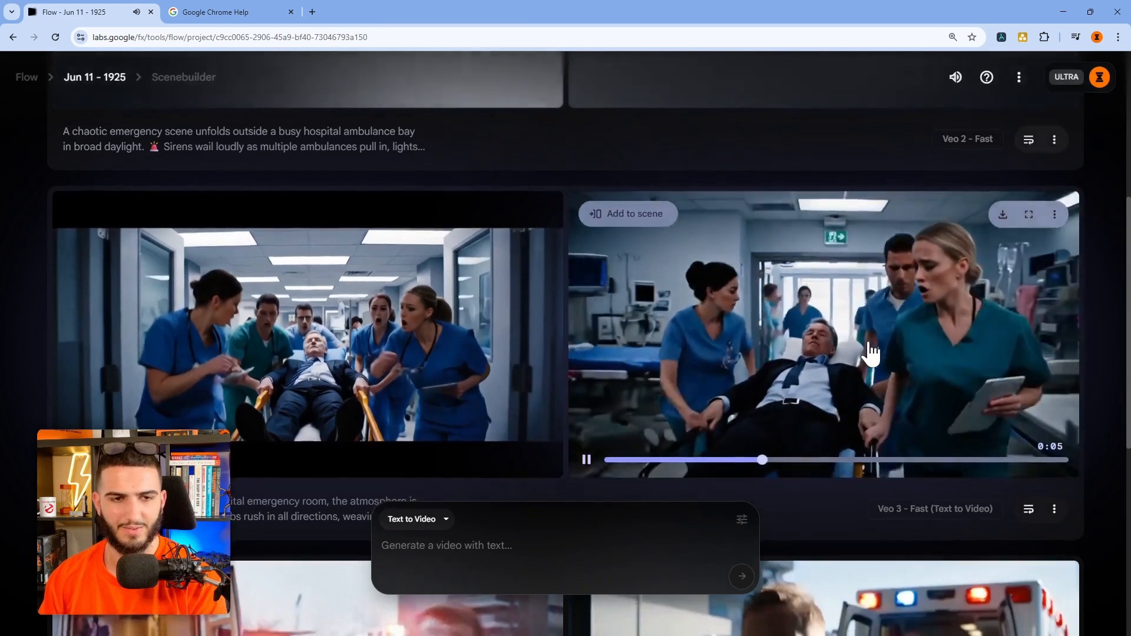
pyautogui.click(697, 315)
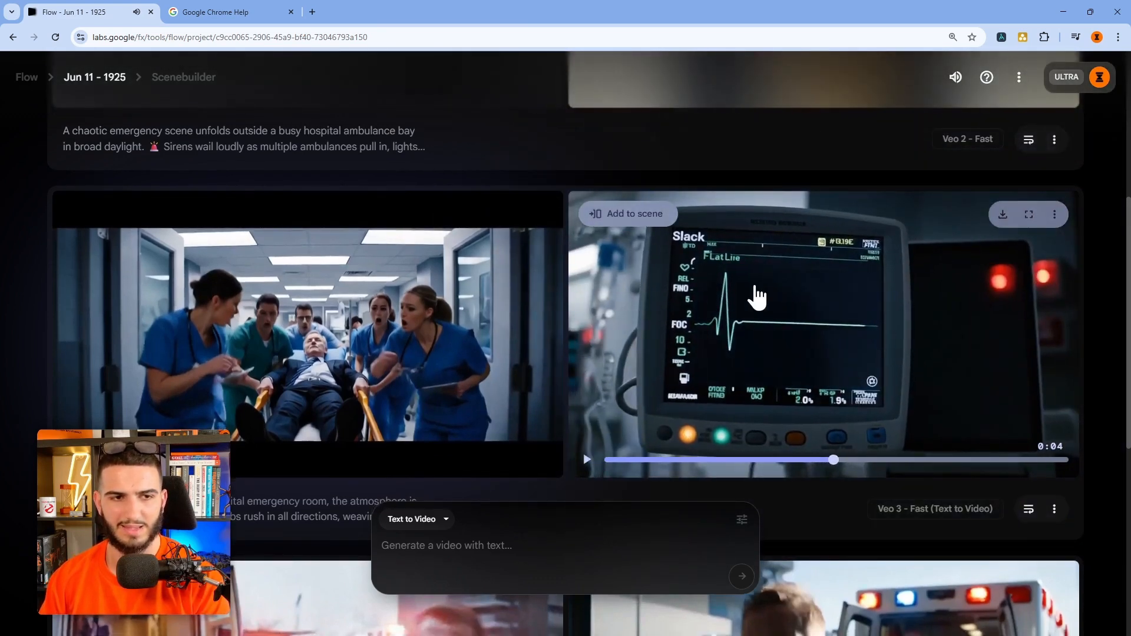
pyautogui.click(978, 326)
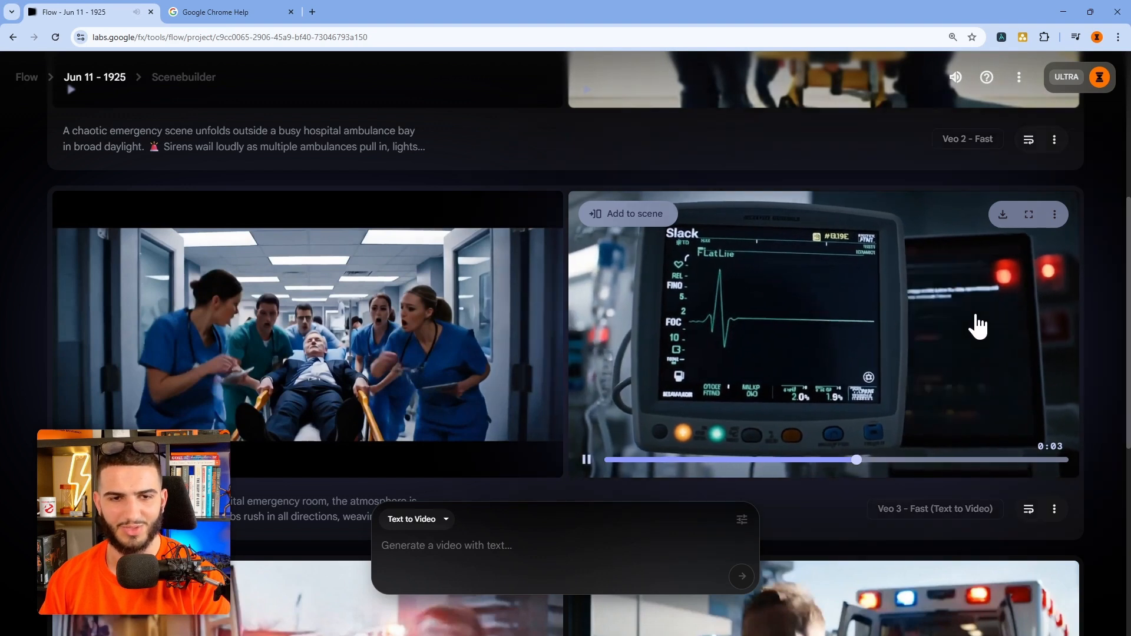
pyautogui.click(947, 383)
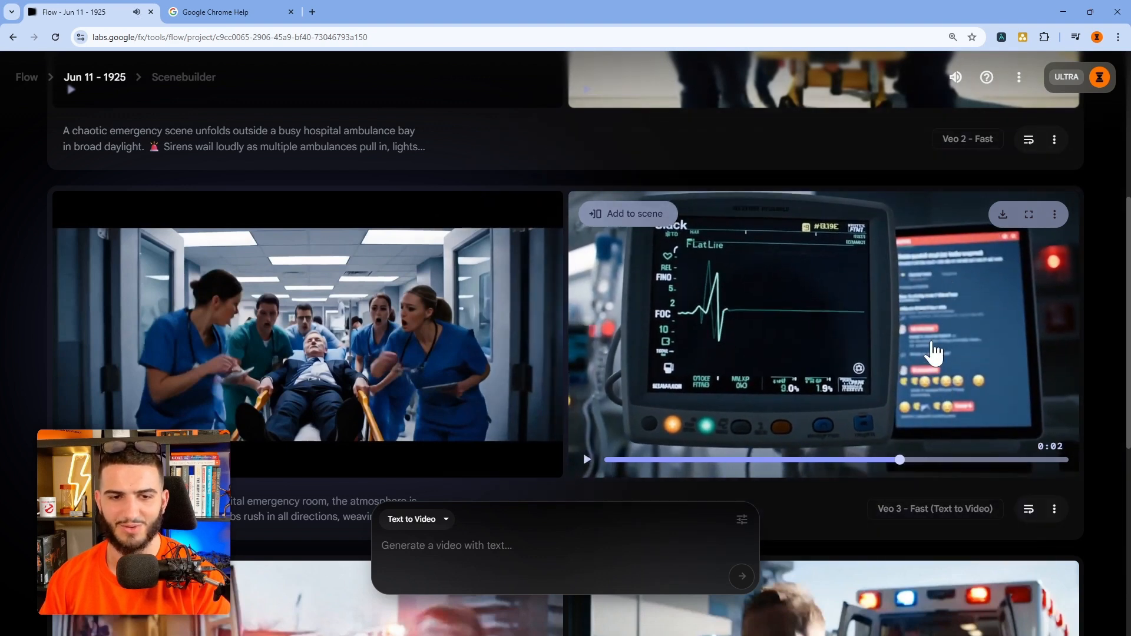
pyautogui.click(935, 352)
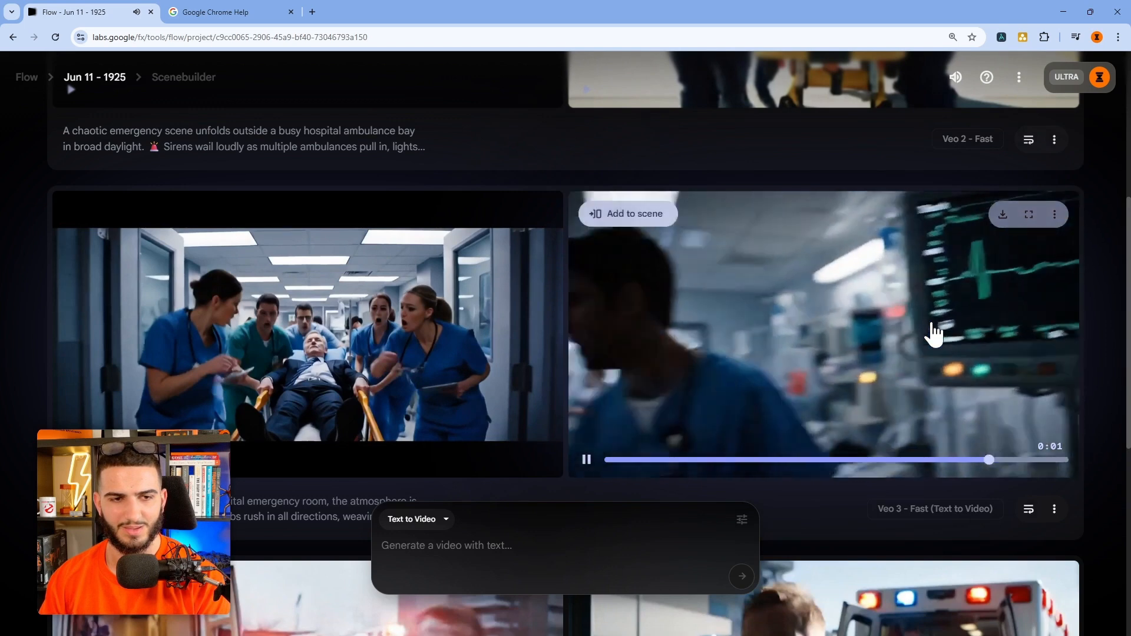
pyautogui.click(935, 339)
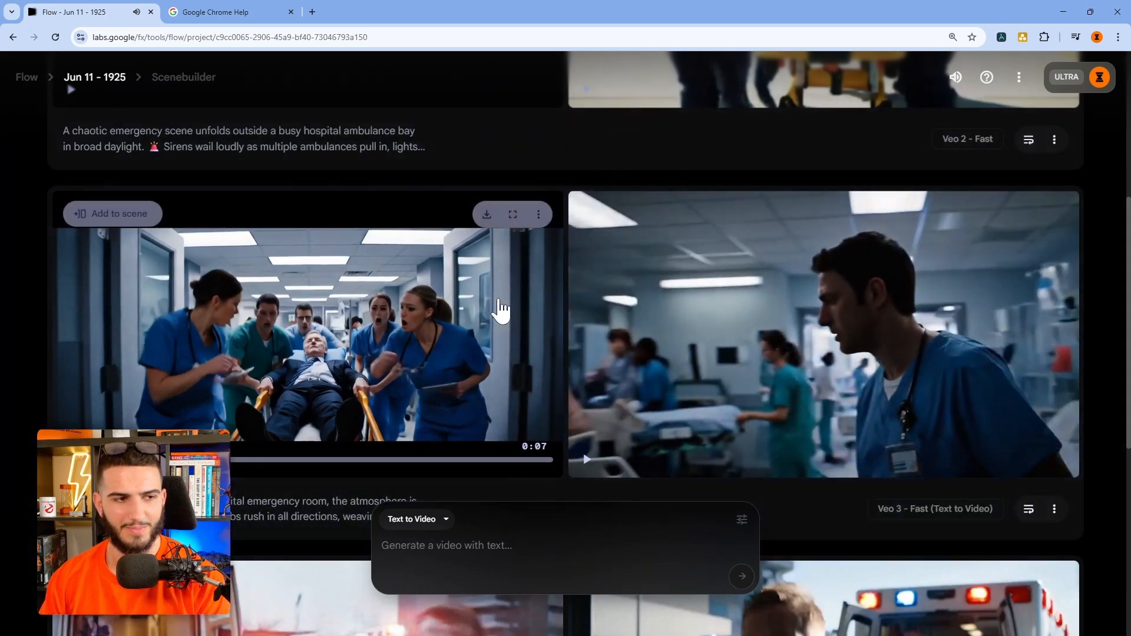
pyautogui.click(466, 325)
pyautogui.click(507, 315)
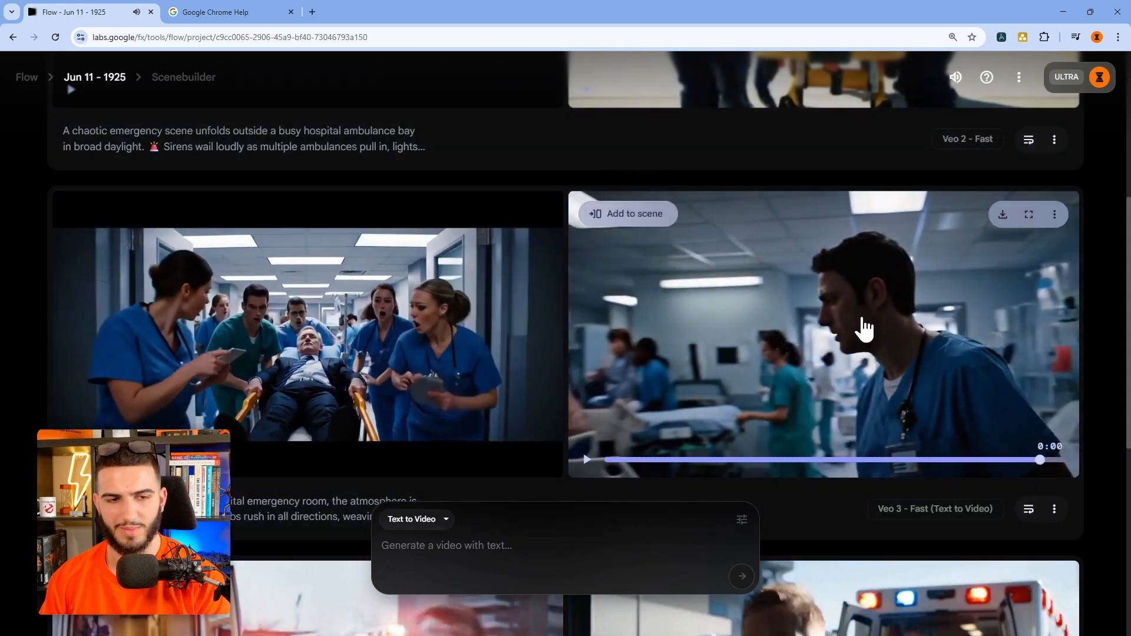
# Step: Look over the generated Scene 1 and Scene 2 clips in the project, then reload the page
pyautogui.scroll(2, 843, 336)
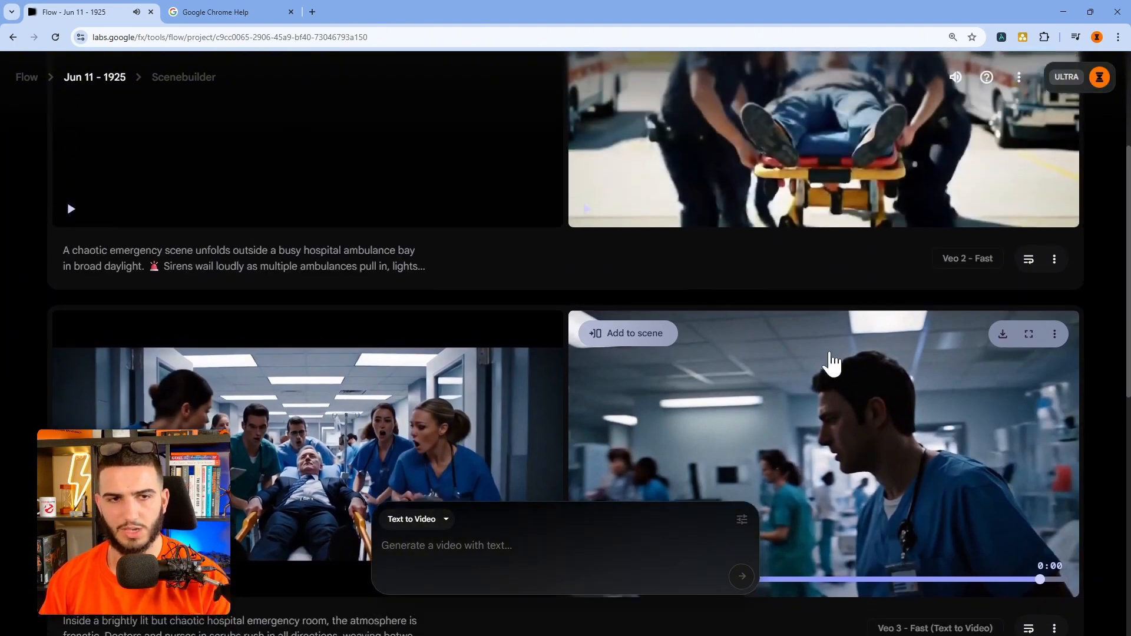
pyautogui.scroll(3, 831, 362)
pyautogui.scroll(-5, 831, 362)
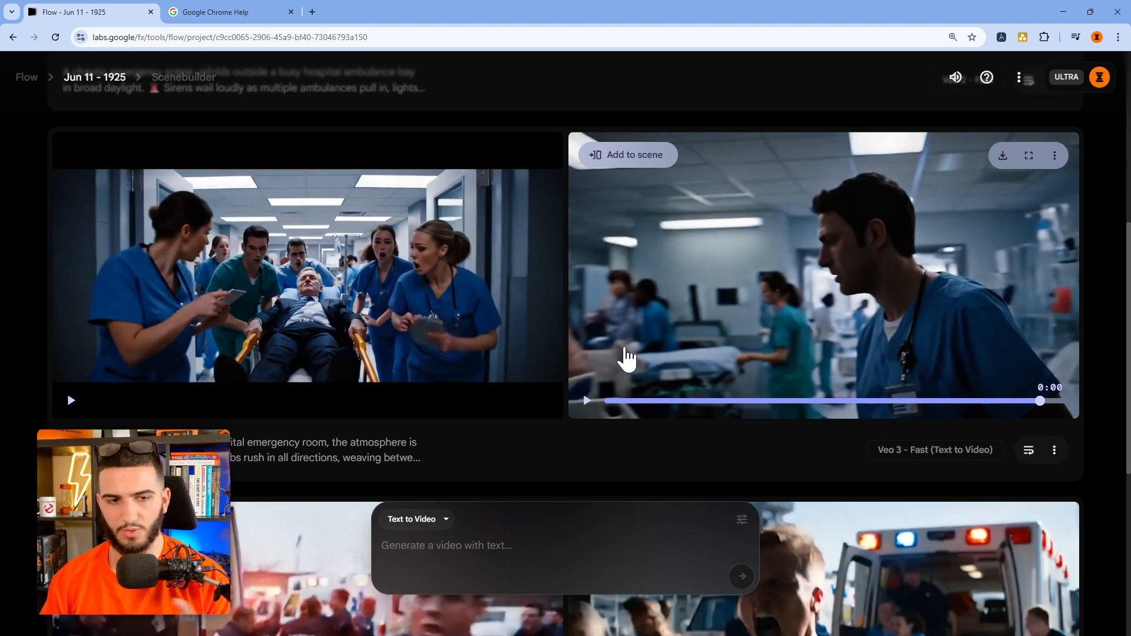
pyautogui.scroll(4, 772, 304)
pyautogui.scroll(-4, 769, 310)
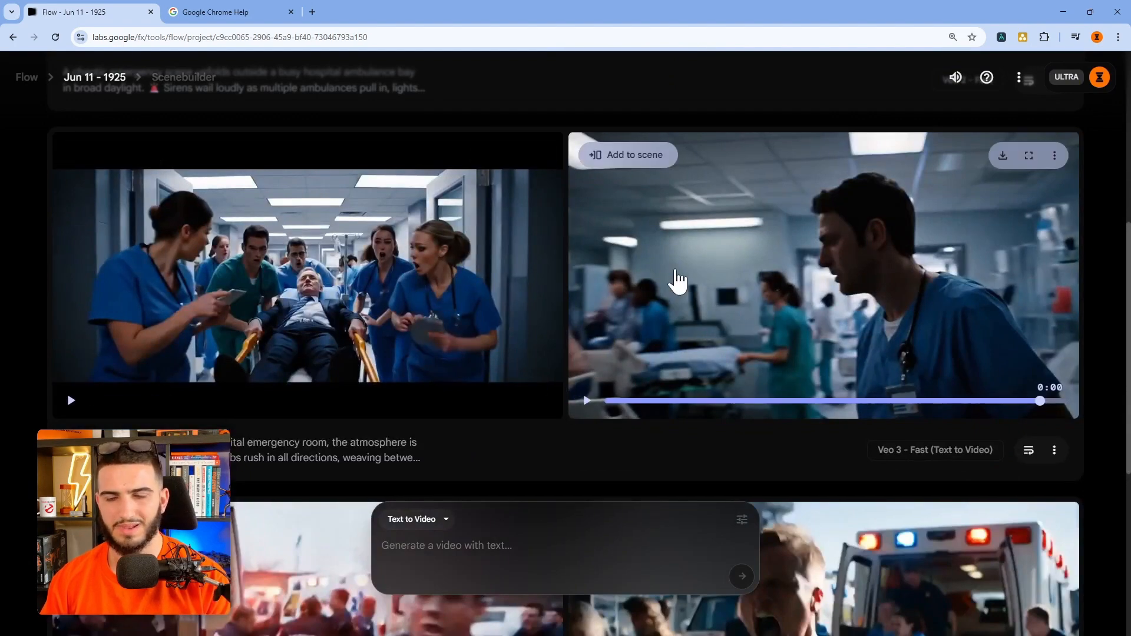
pyautogui.scroll(-4, 676, 284)
pyautogui.scroll(9, 663, 298)
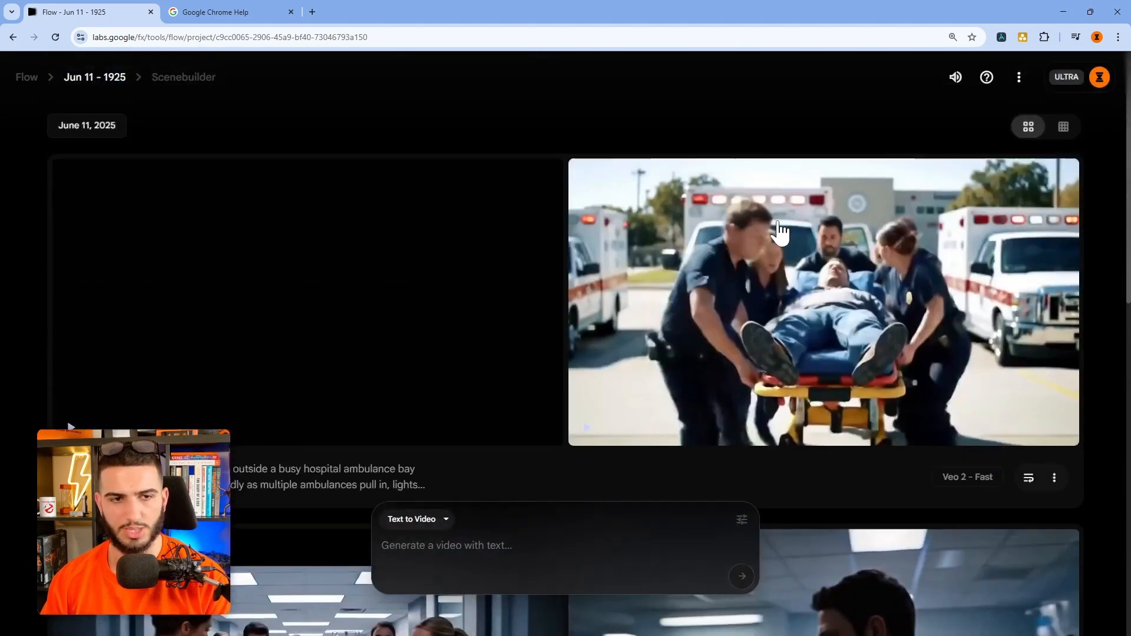
pyautogui.click(55, 38)
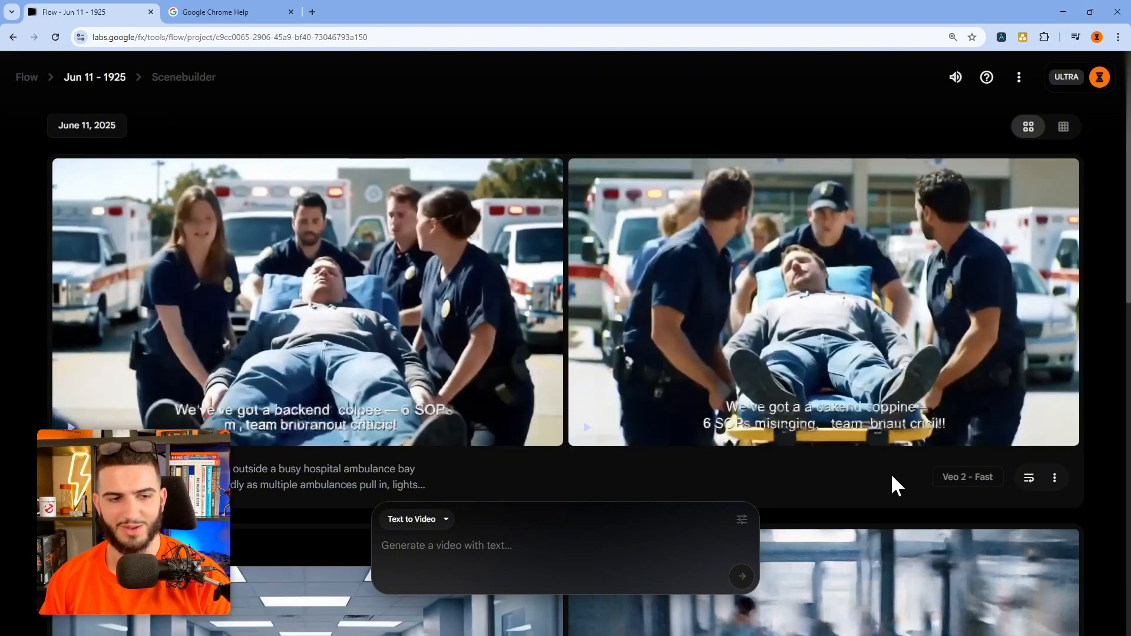
# Step: Reuse the reworded Scene 1 ambulance-bay prompt from the Veo 2 - Fast result as a new prompt
pyautogui.scroll(-2, 893, 477)
pyautogui.click(1055, 362)
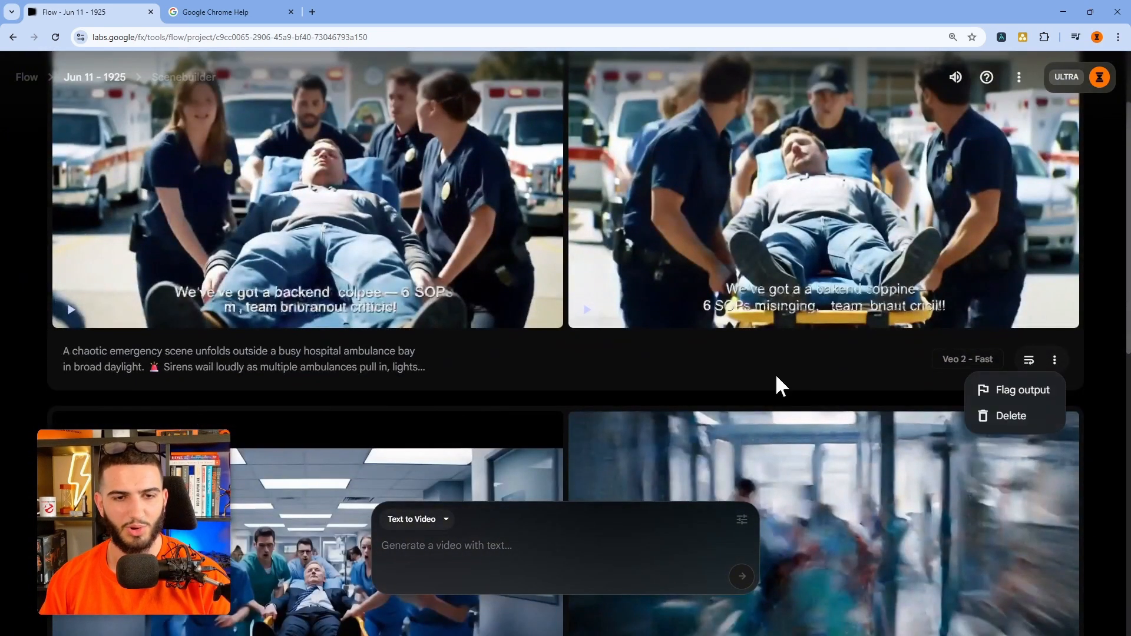
pyautogui.click(776, 373)
pyautogui.tripleClick(254, 359)
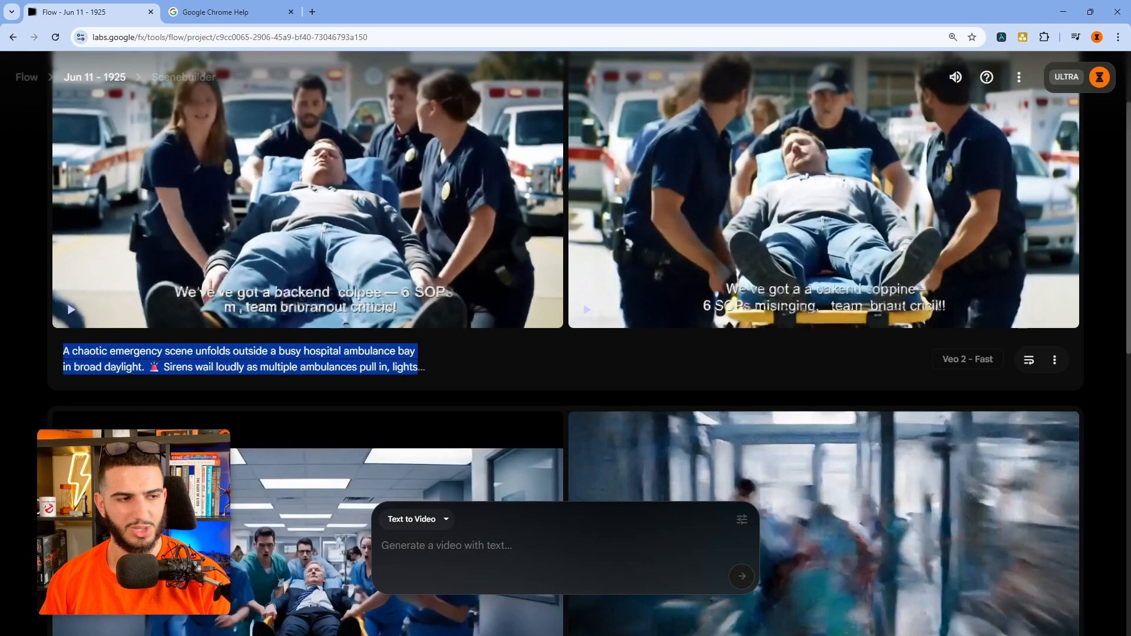
pyautogui.click(1029, 360)
# Step: Switch the model to Veo 3 - Fast (Text to Video) and generate the Scene 1 video again
pyautogui.click(741, 339)
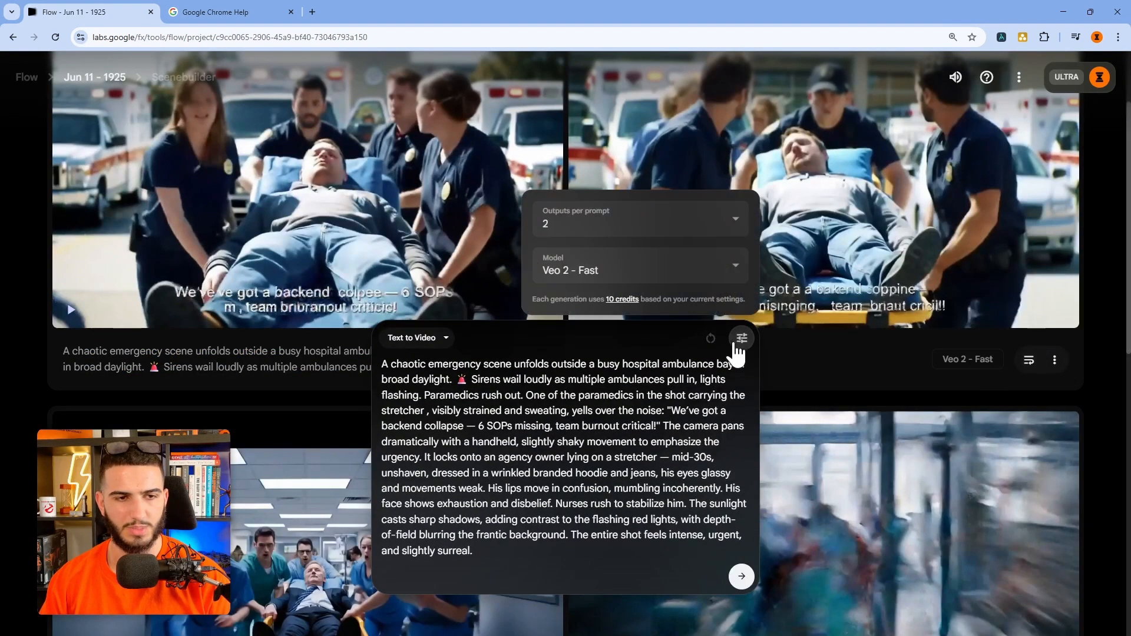
pyautogui.click(681, 267)
pyautogui.click(641, 166)
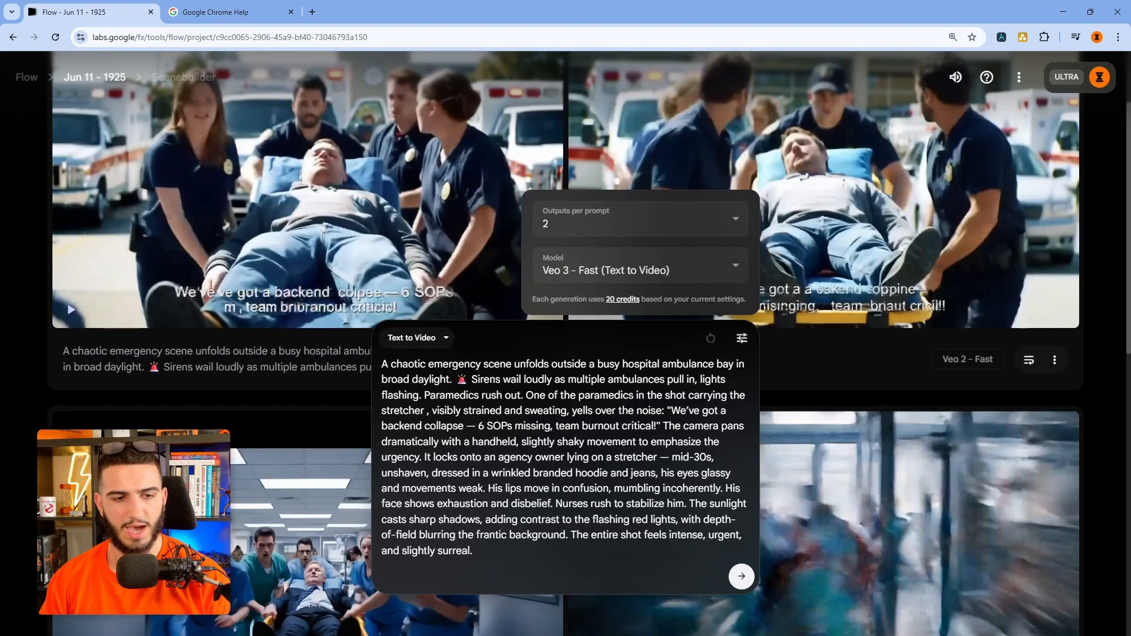
pyautogui.click(793, 437)
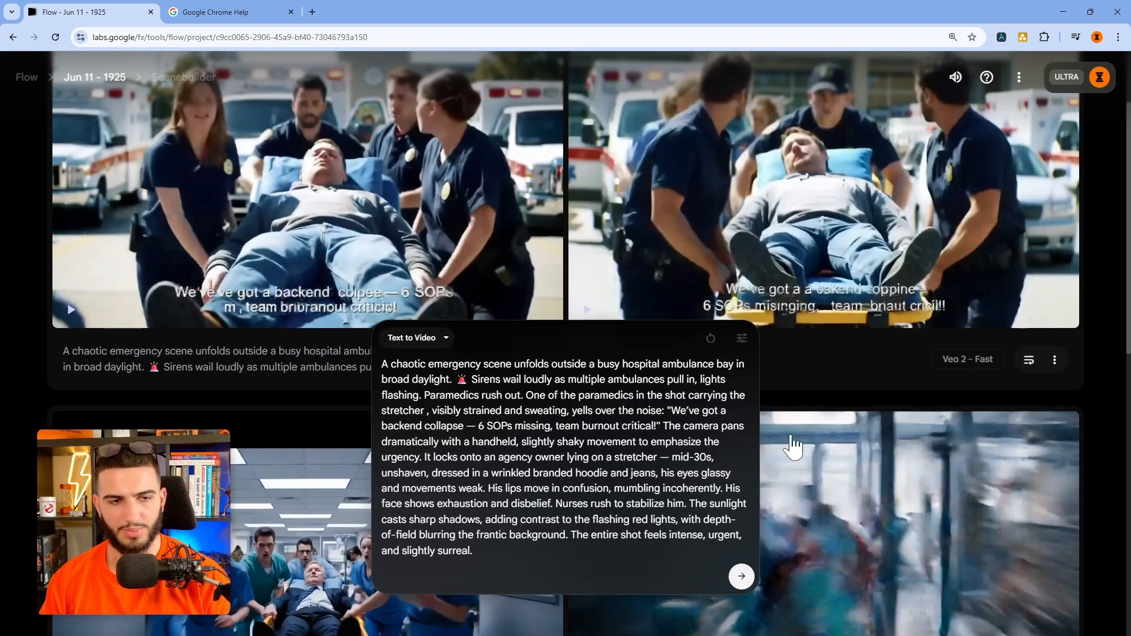
pyautogui.click(741, 576)
# Step: Reuse the Scene 2 emergency-room prompt and delete its sentence about the digital screen with the Slack dashboard, emojis and urgent red messages
pyautogui.scroll(-5, 290, 436)
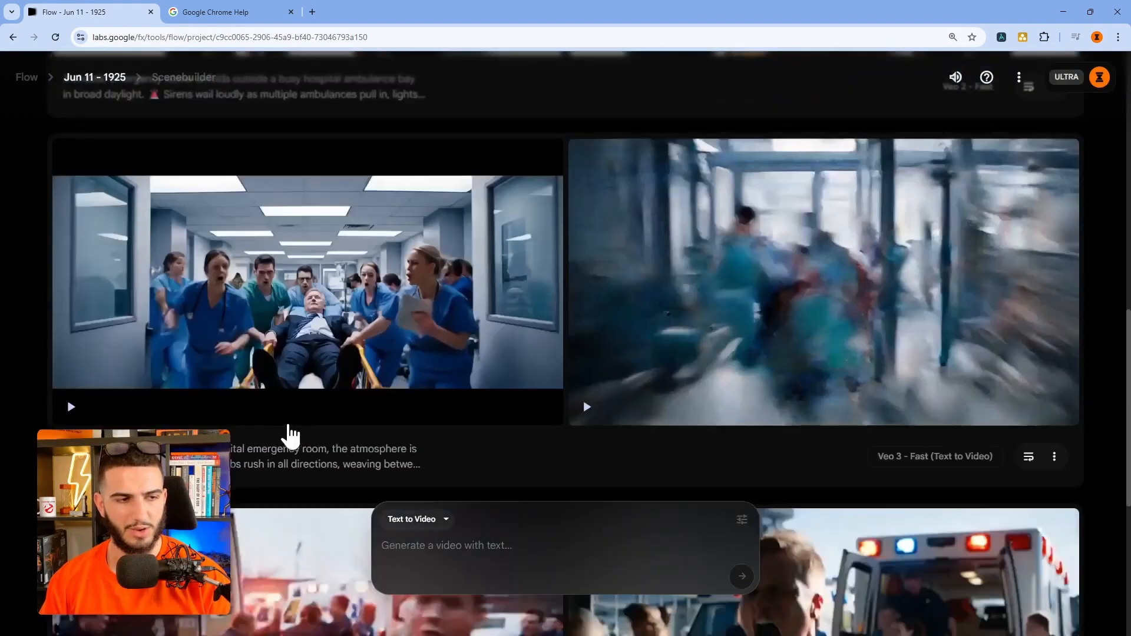
pyautogui.scroll(-3, 290, 436)
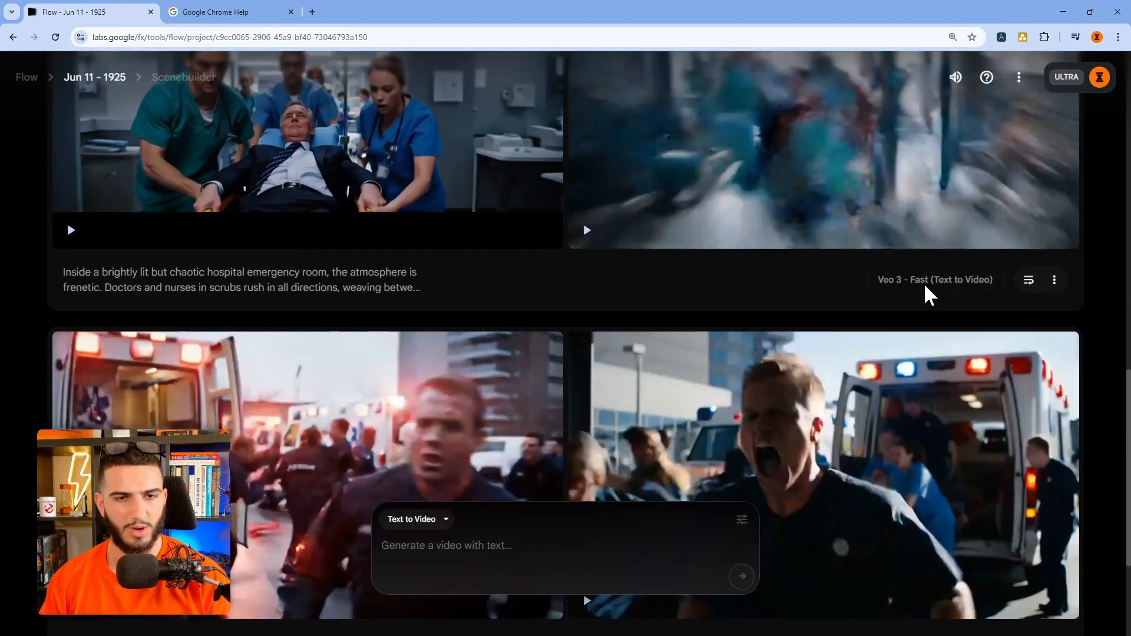
pyautogui.click(1029, 281)
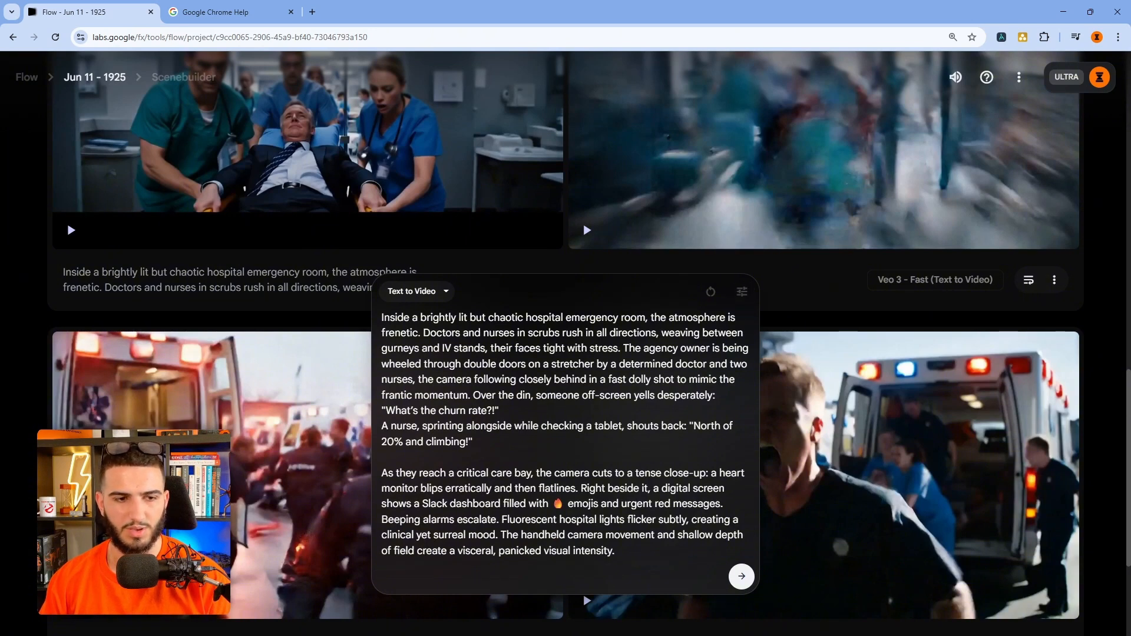
pyautogui.moveTo(400, 473); pyautogui.dragTo(625, 474)
pyautogui.click(624, 473)
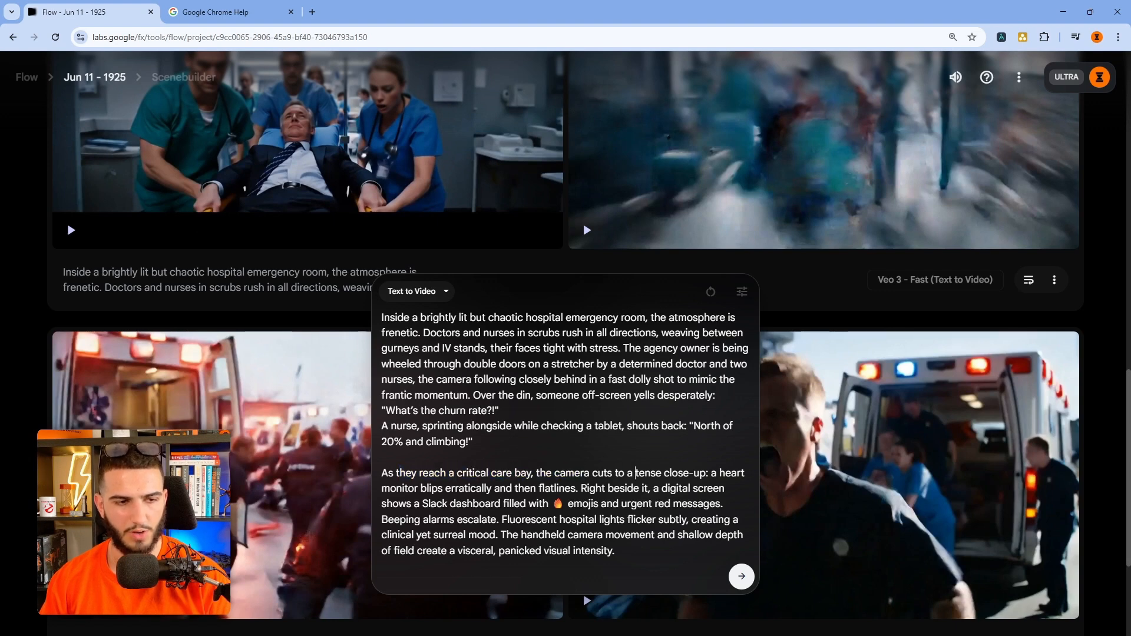
pyautogui.moveTo(579, 488); pyautogui.dragTo(716, 504)
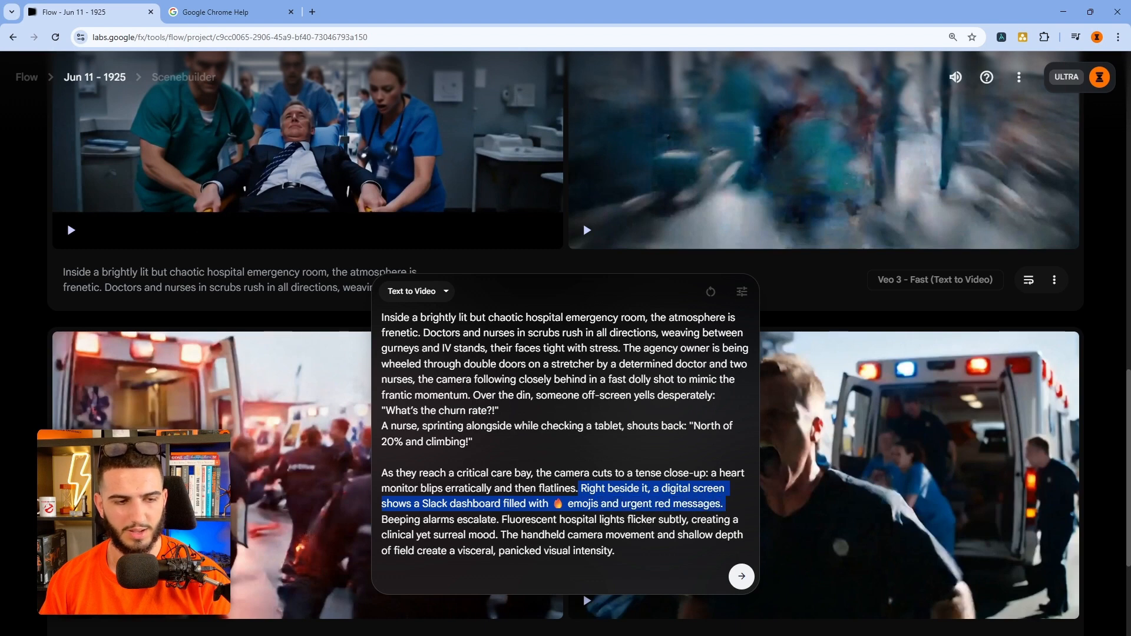
pyautogui.press('BackSpace')
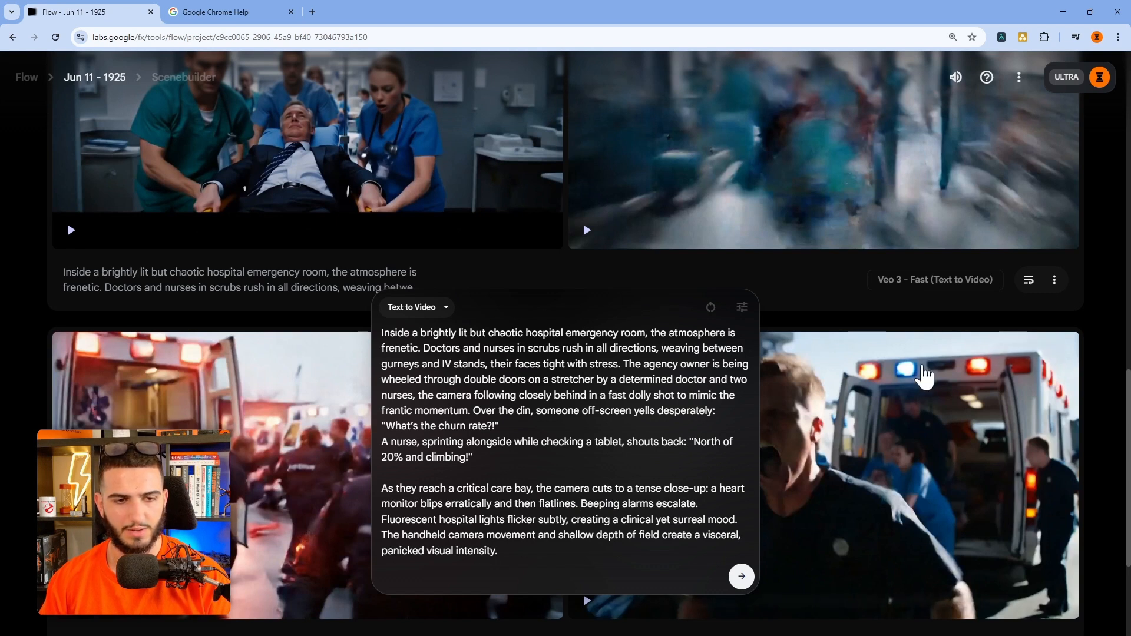
# Step: Expand "agency owner" in the Scene 2 prompt with the original Scene 1 description, from "lying on a stretcher — mid-30s" through "movements weak"
pyautogui.hotkey('ctrl', 'a')
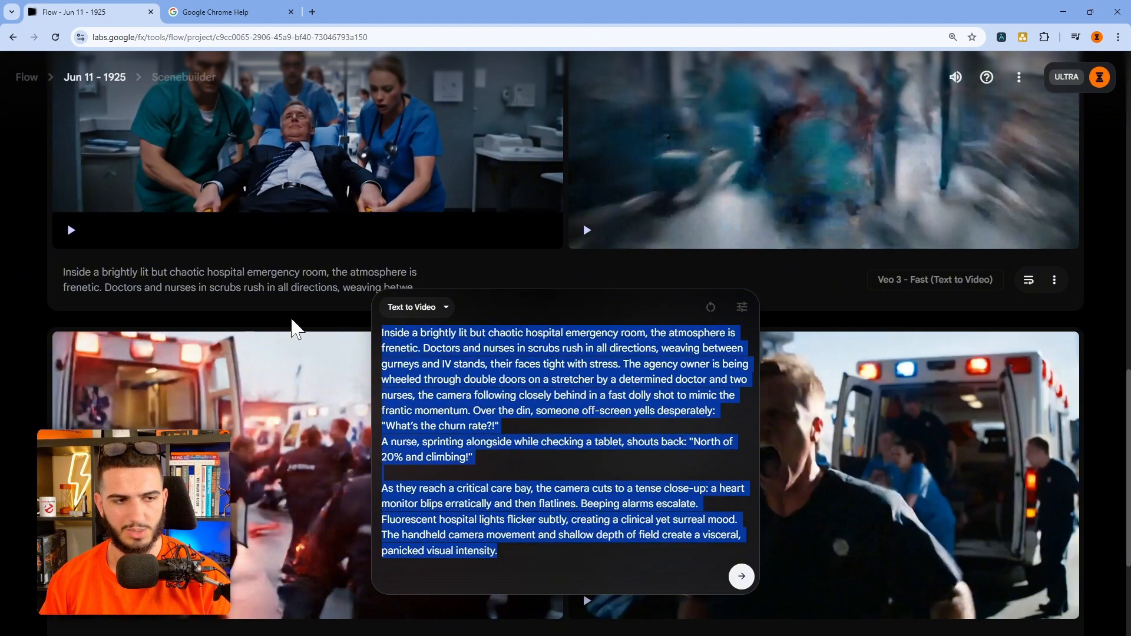
pyautogui.scroll(-3, 259, 383)
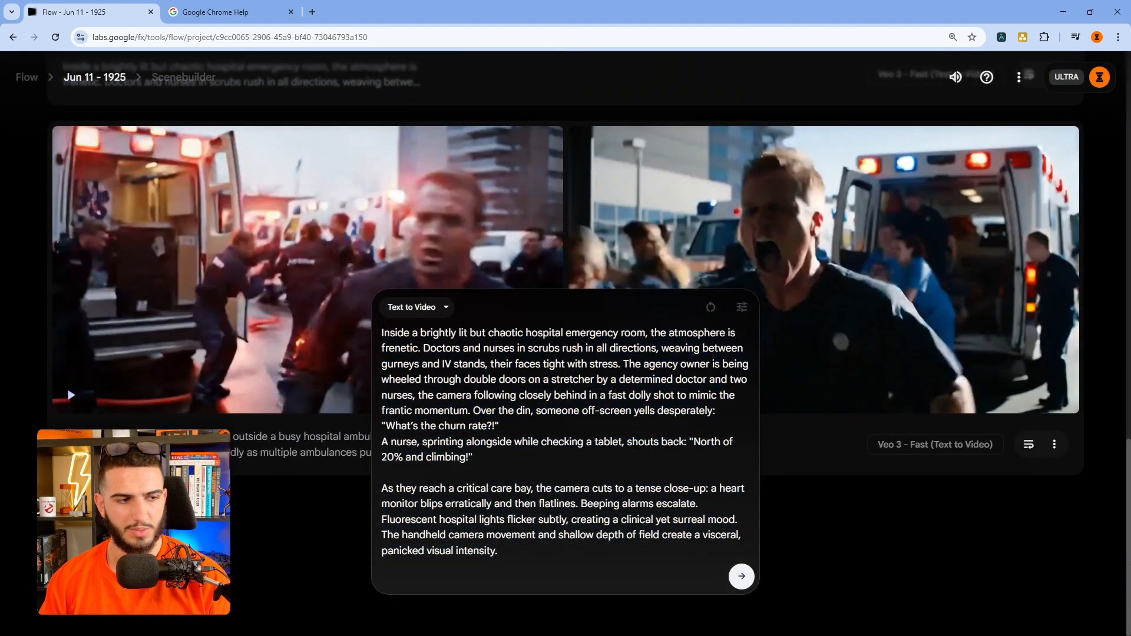
pyautogui.scroll(-3, 259, 383)
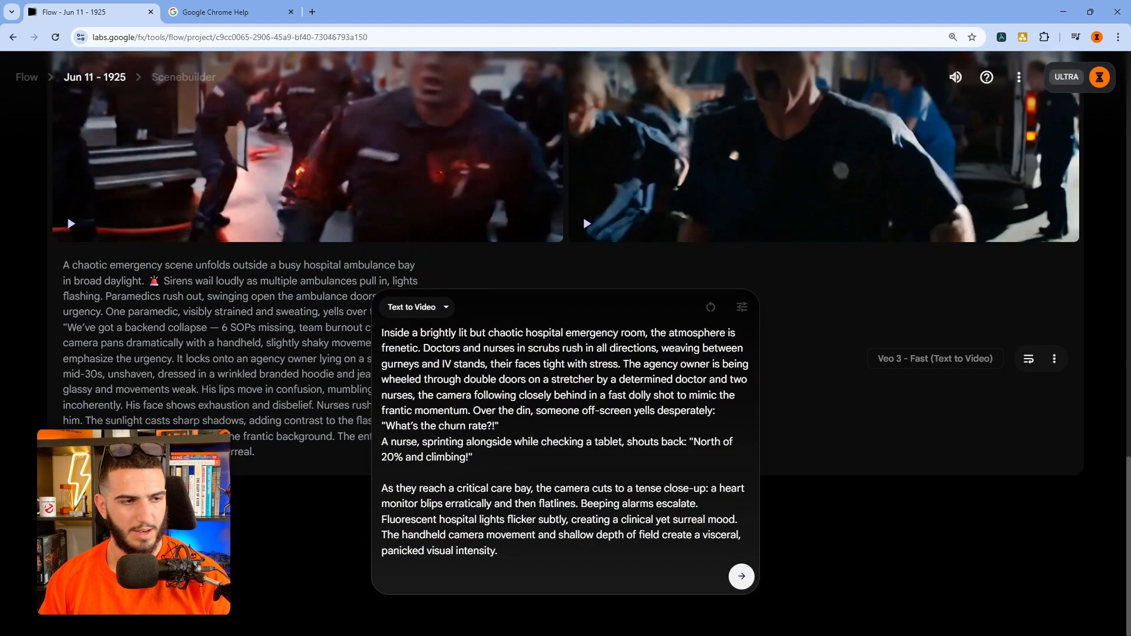
pyautogui.moveTo(251, 358); pyautogui.dragTo(199, 389)
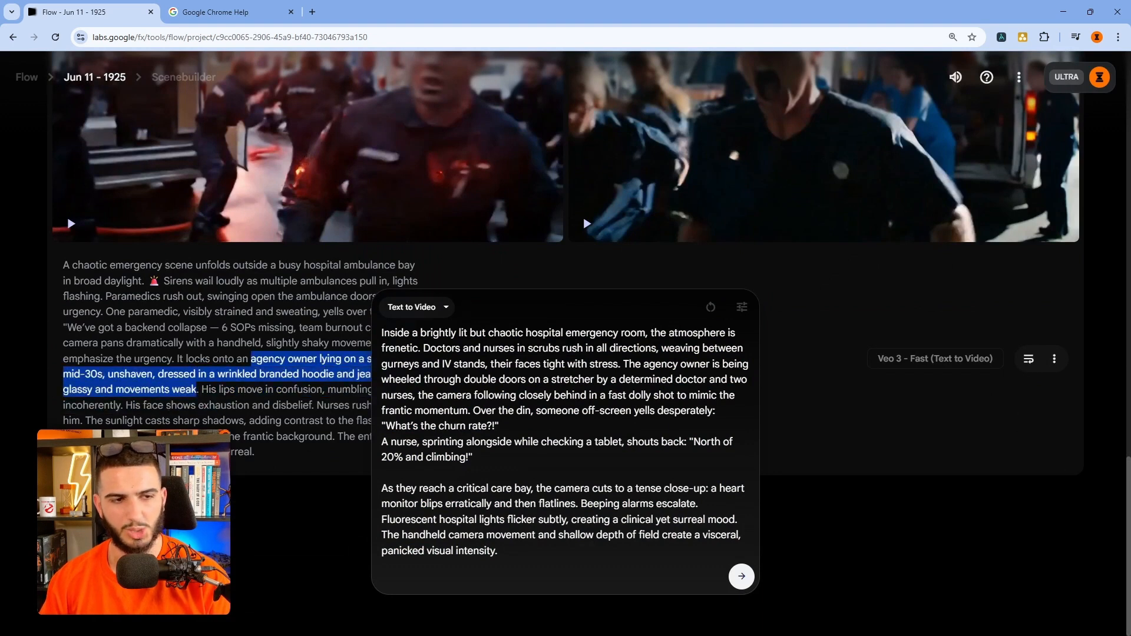
pyautogui.moveTo(623, 364); pyautogui.dragTo(700, 364)
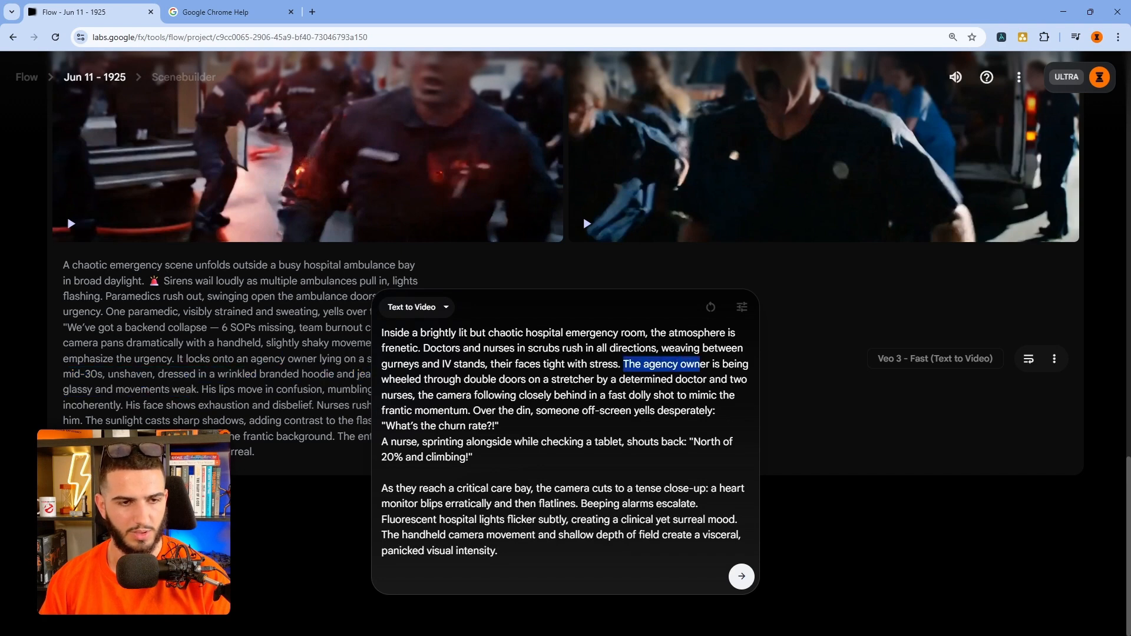
pyautogui.write('agency owner lying on a stretcher — mid-30s, unshaven, dressed in a wrinkled branded hoodie and jeans, his eyes glassy and movements weak')
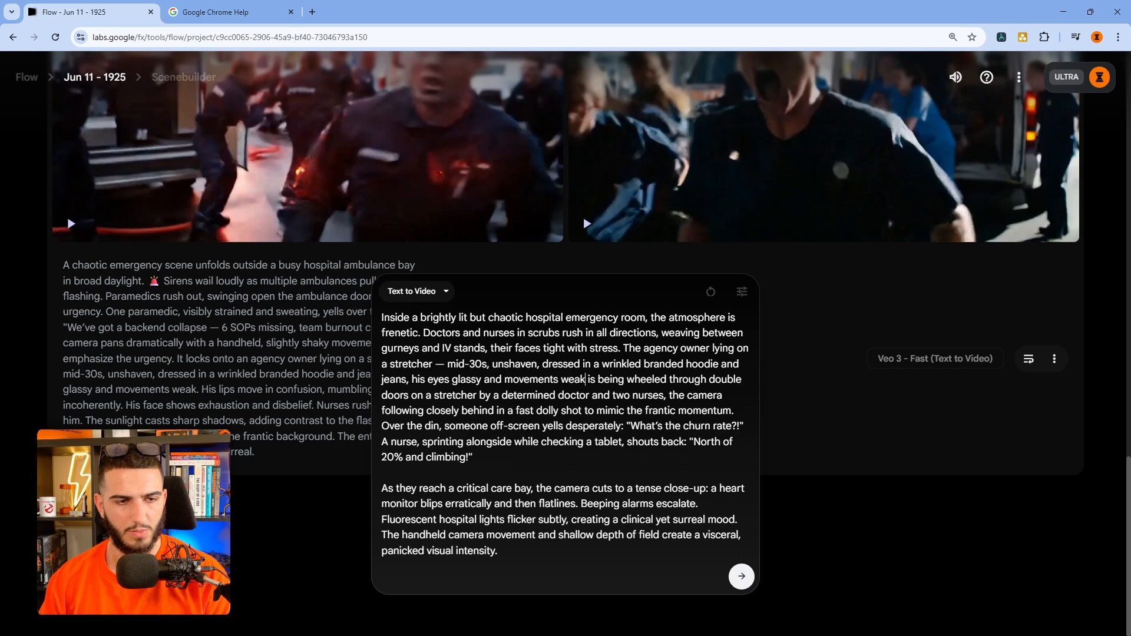
# Step: Trim the owner's description after "glassy," and reword the speakers as "One of the nurses carrying the agency owner" and "Another nurse", asking "What's his current churn rate?!"
pyautogui.moveTo(665, 395); pyautogui.dragTo(513, 379)
pyautogui.press('BackSpace')
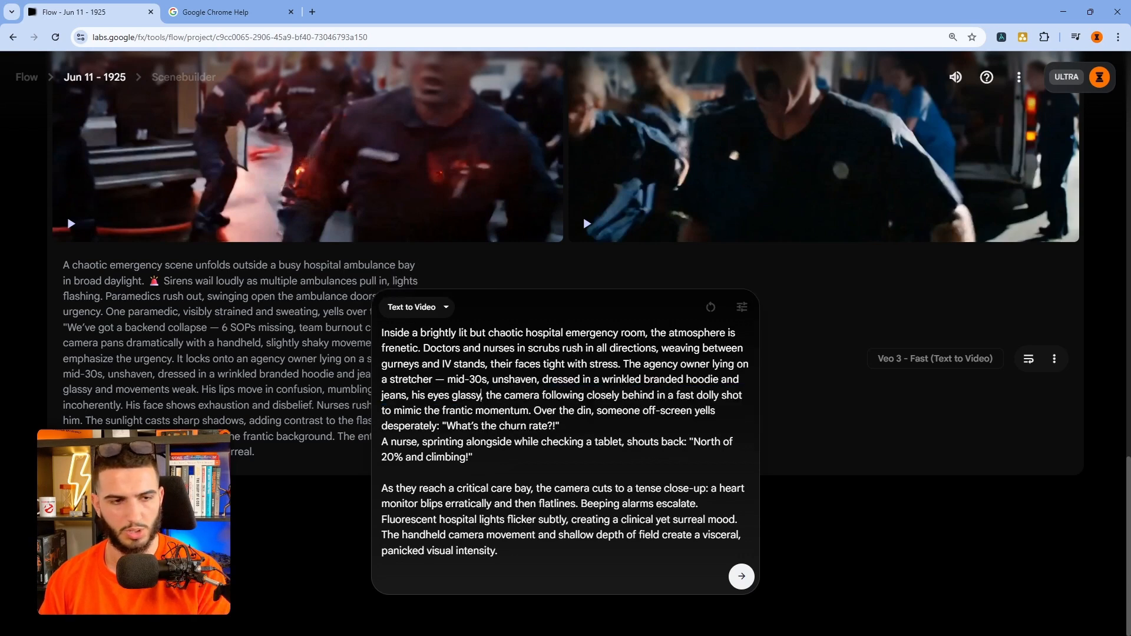
pyautogui.write(',')
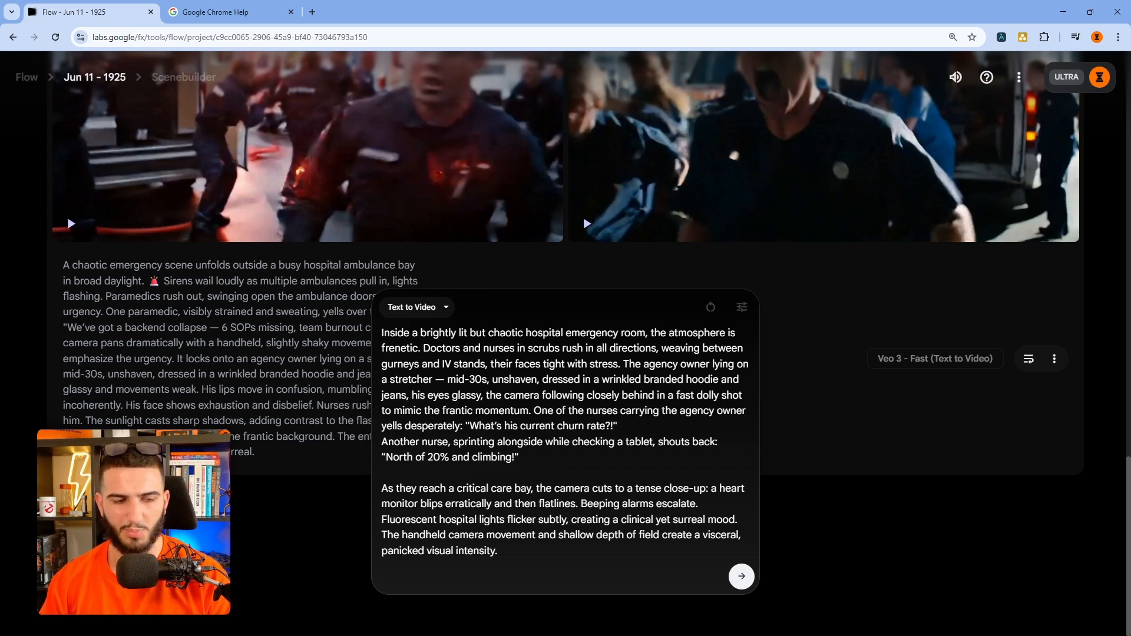
# Step: Check the model setting for the revised Scene 2 prompt and generate the video
pyautogui.click(744, 309)
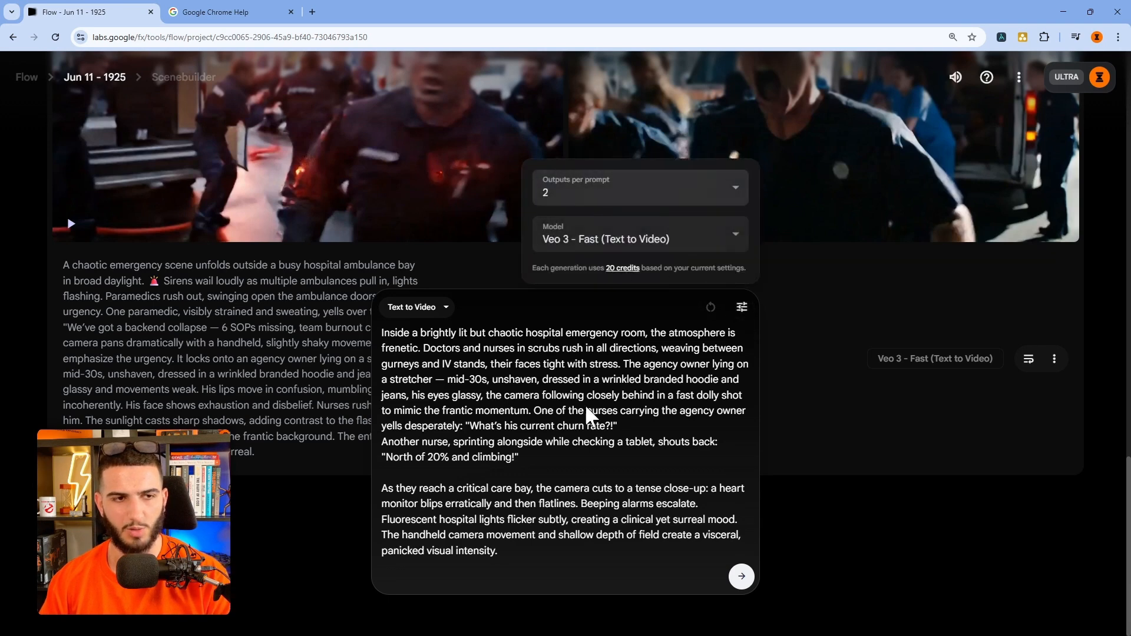
pyautogui.click(740, 575)
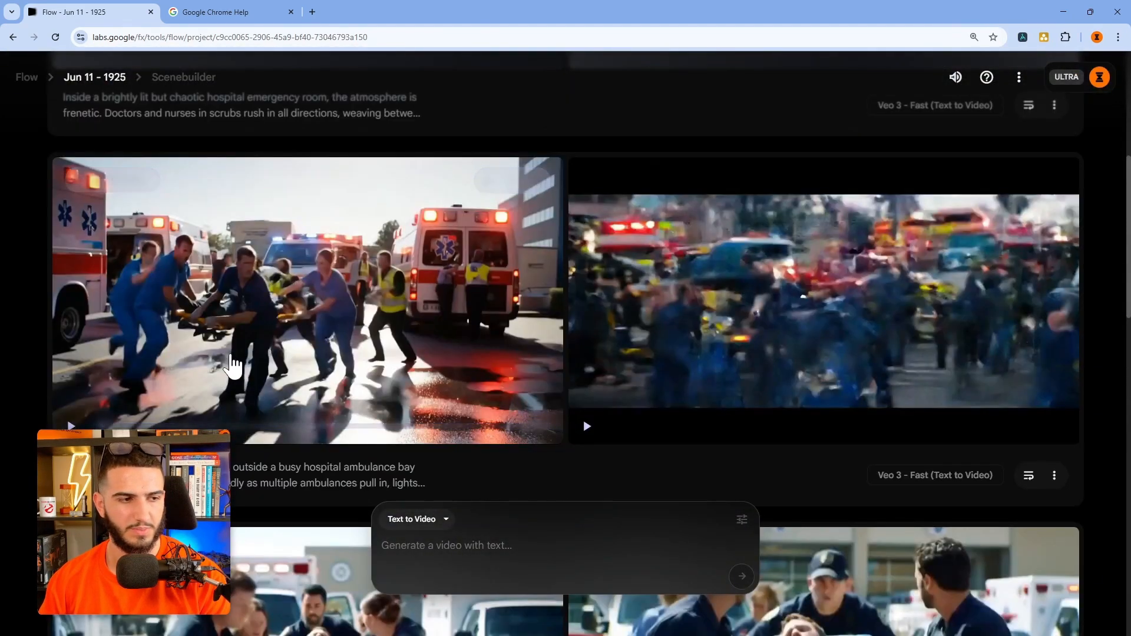
# Step: Watch the first Veo 3 clip of the reworded Scene 1 in full screen, pausing on the caption and the owner's close-up, then return to the project
pyautogui.click(513, 180)
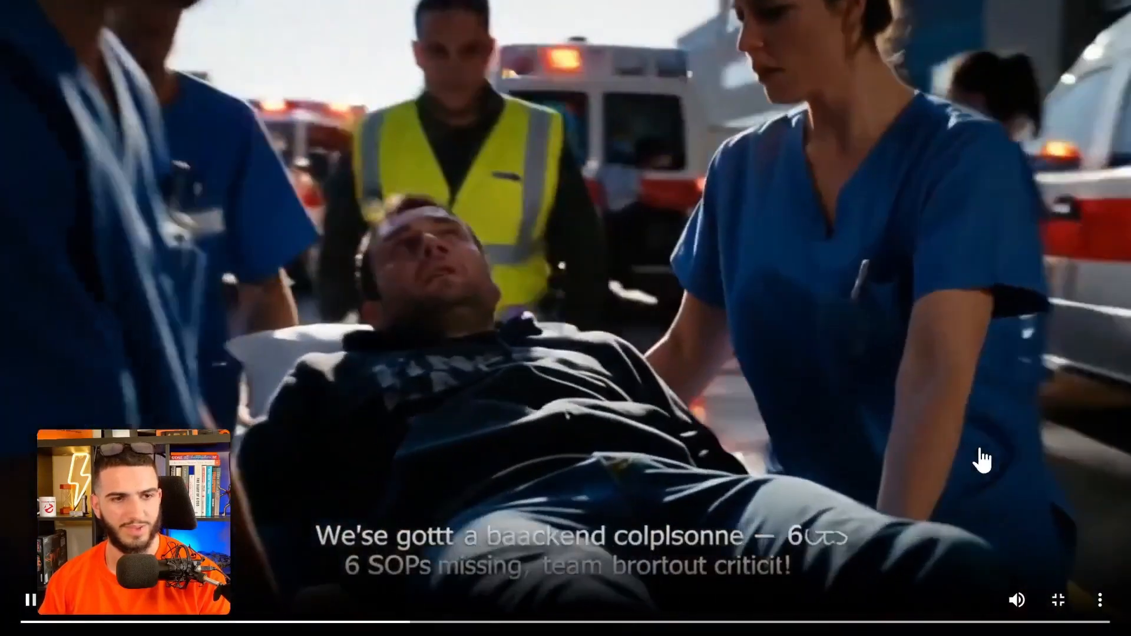
pyautogui.click(978, 462)
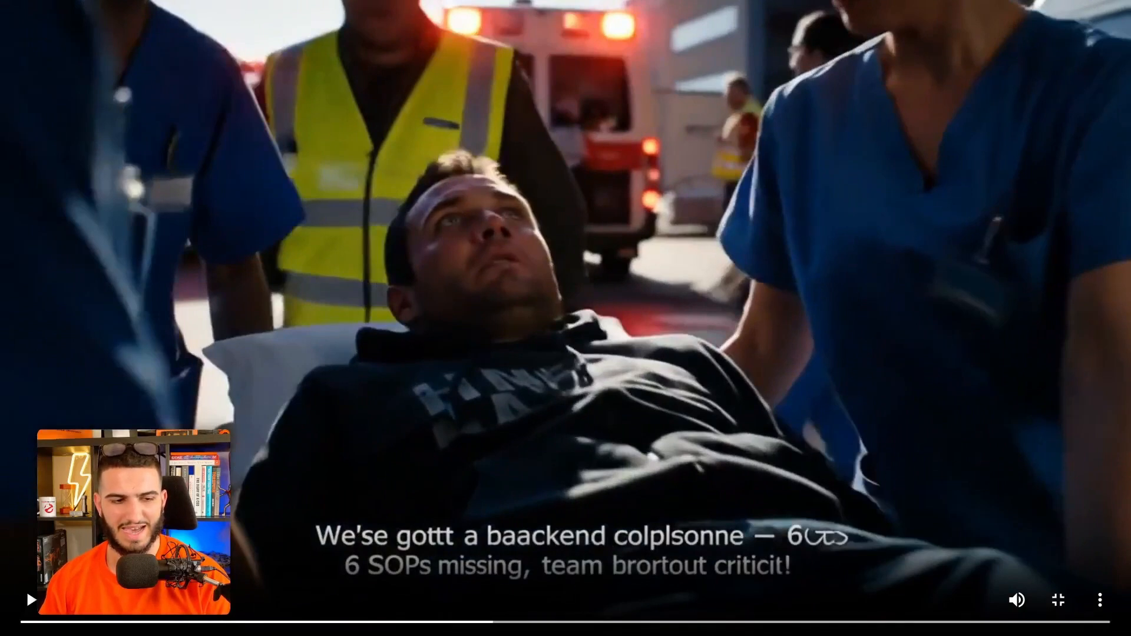
pyautogui.click(1059, 600)
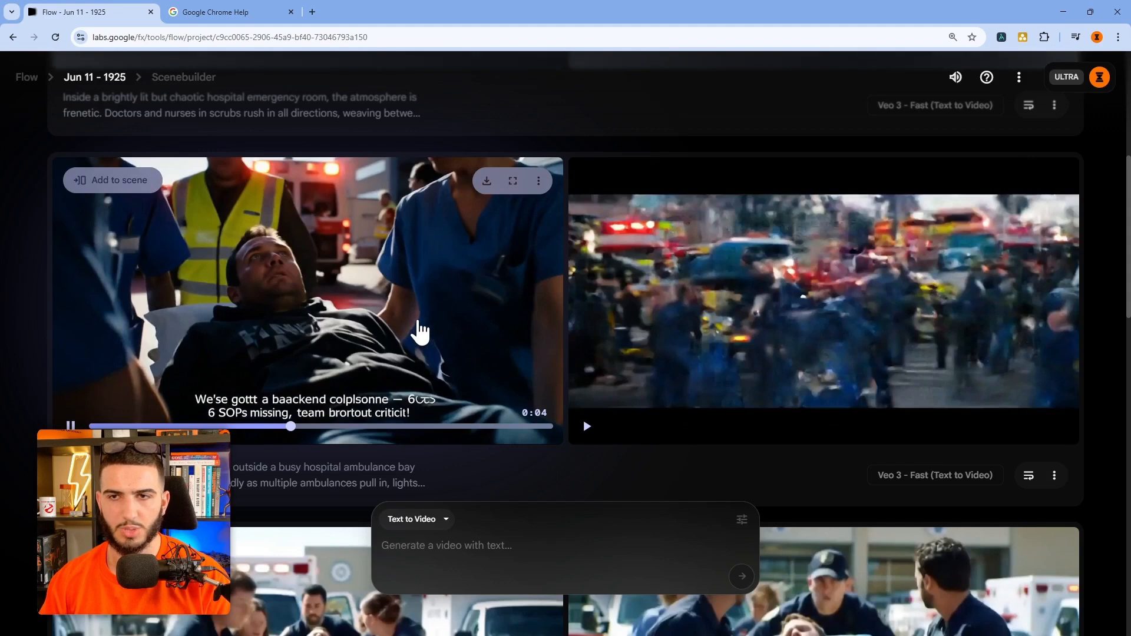
pyautogui.scroll(1, 420, 333)
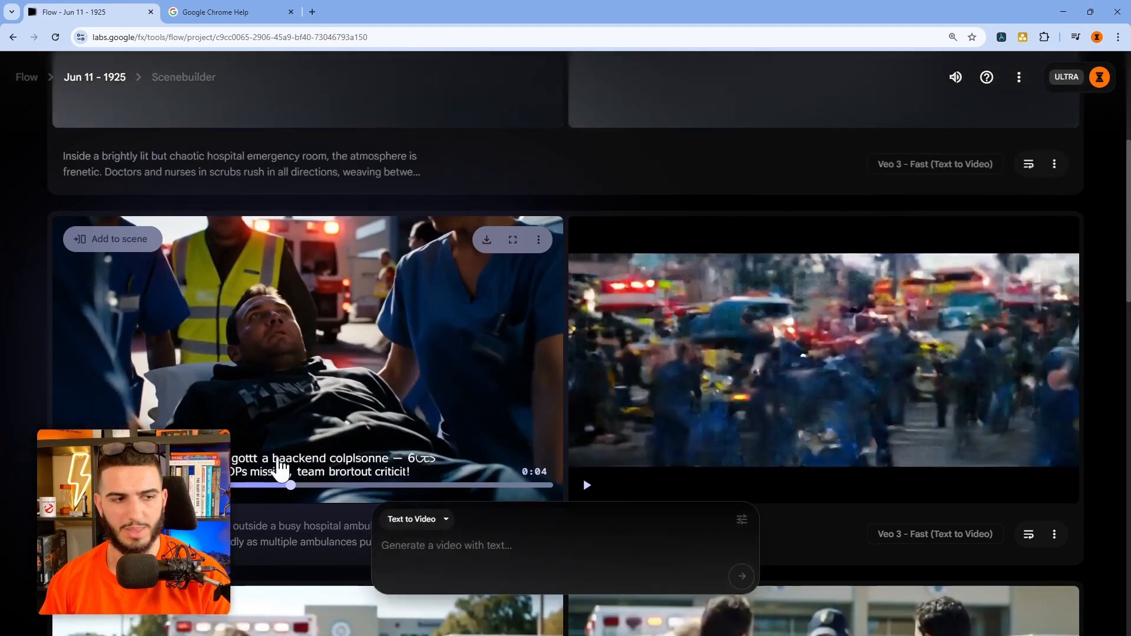
pyautogui.click(512, 241)
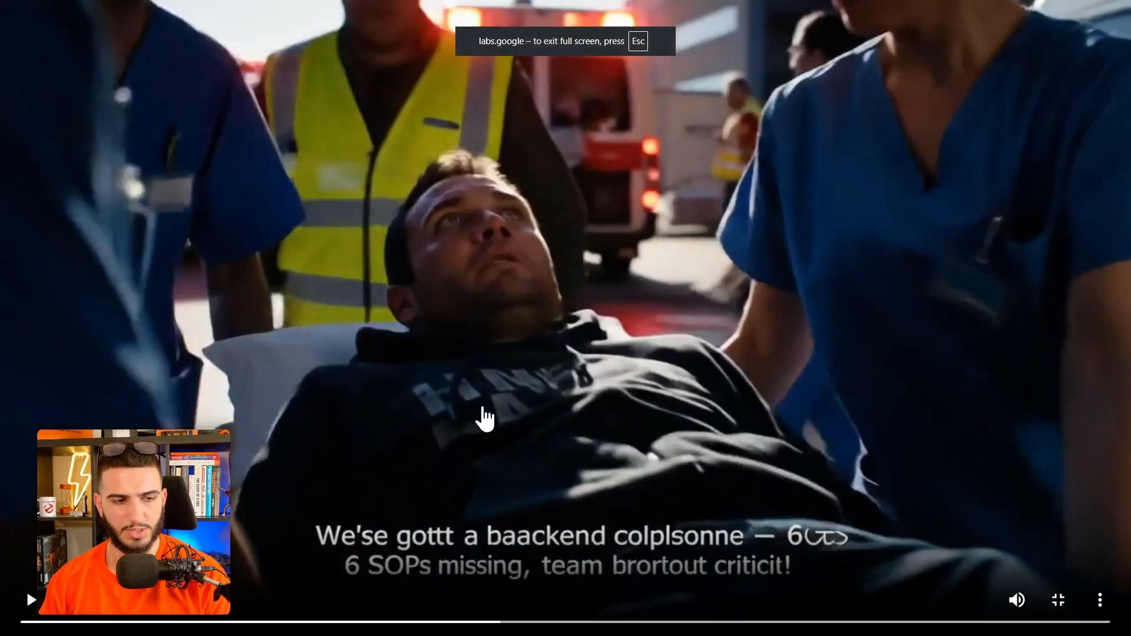
pyautogui.click(480, 416)
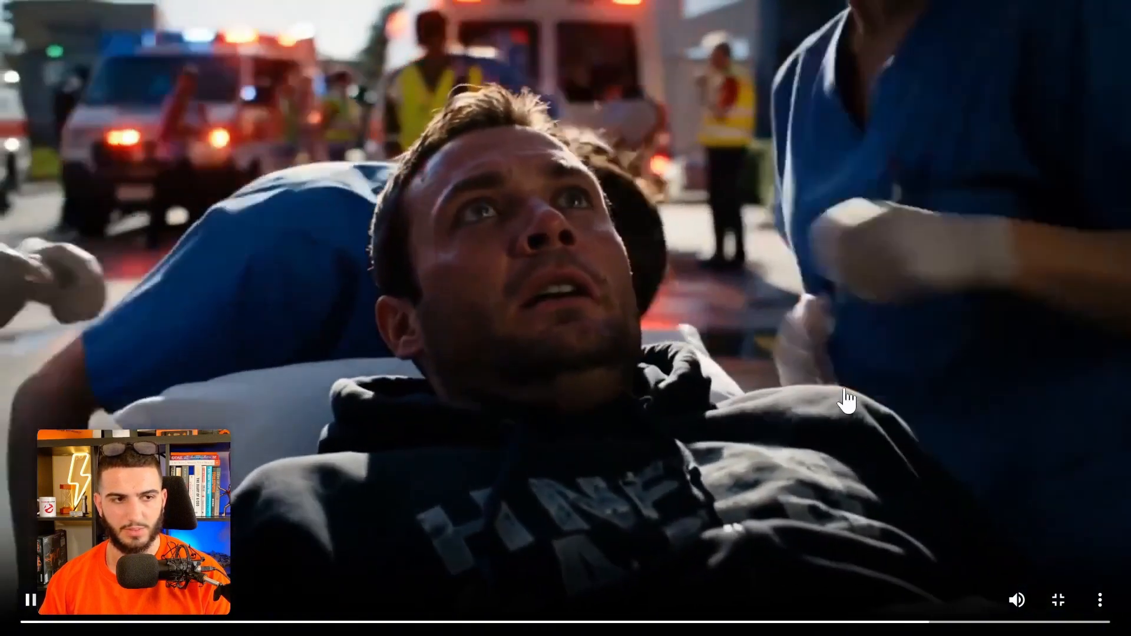
pyautogui.click(878, 418)
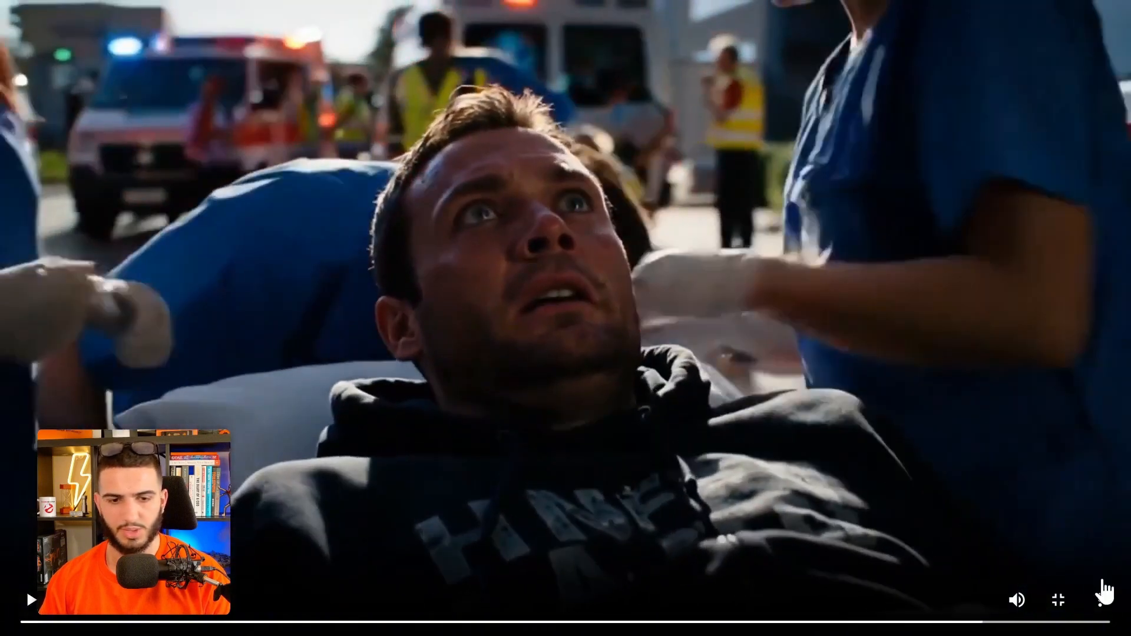
pyautogui.click(1062, 600)
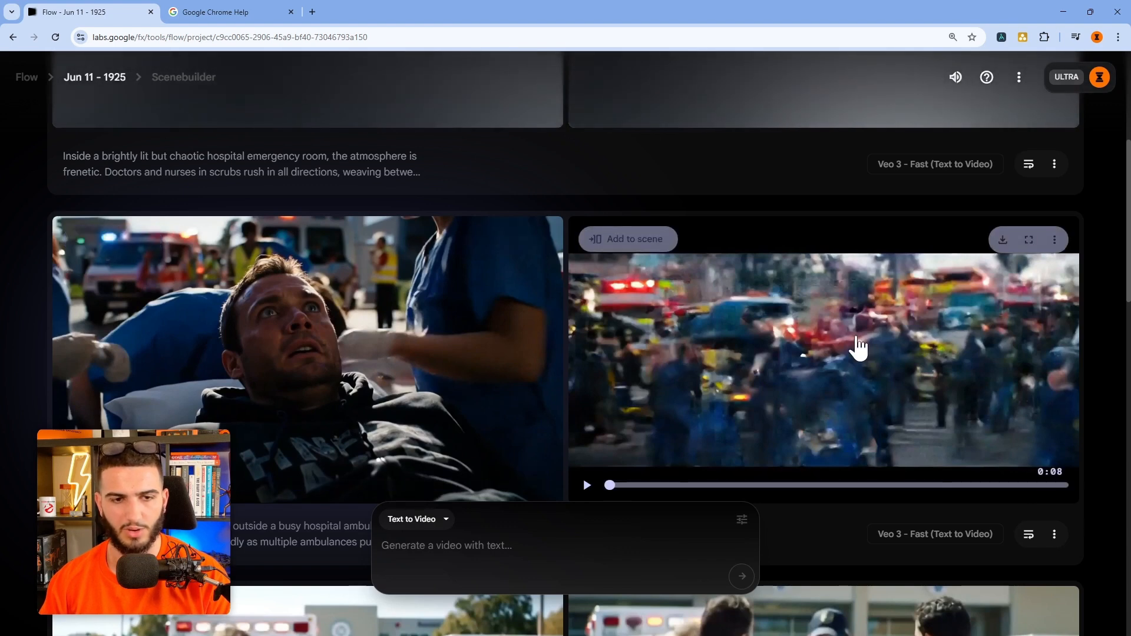
pyautogui.scroll(-1, 874, 396)
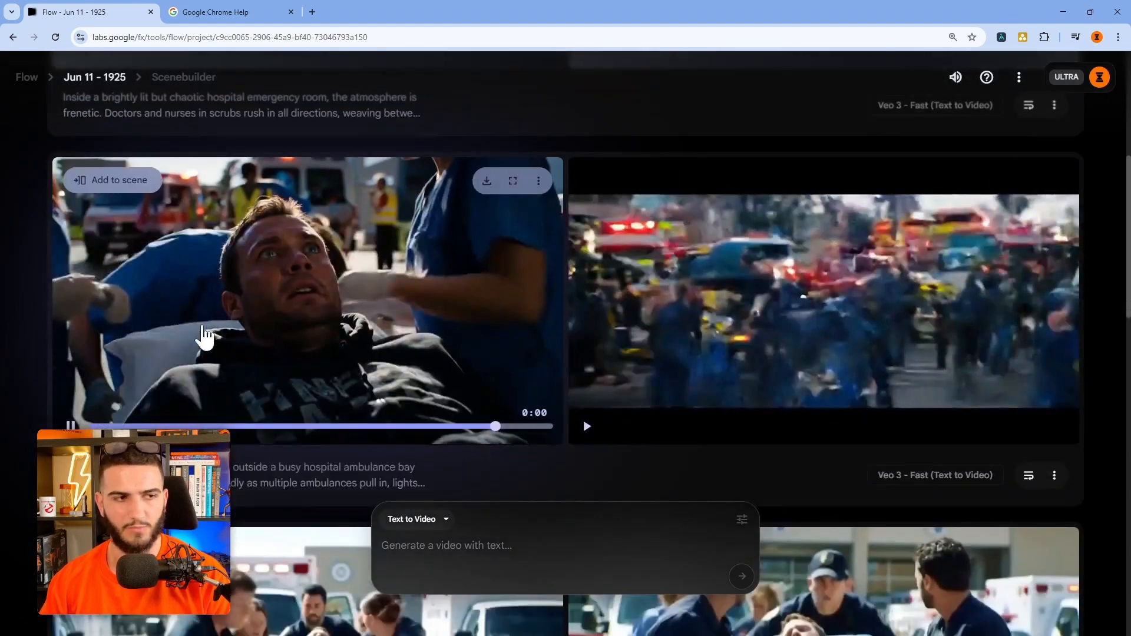
# Step: Watch the second Veo 3 clip of the reworded Scene 1 and compare the owner's look with the first clip
pyautogui.click(813, 332)
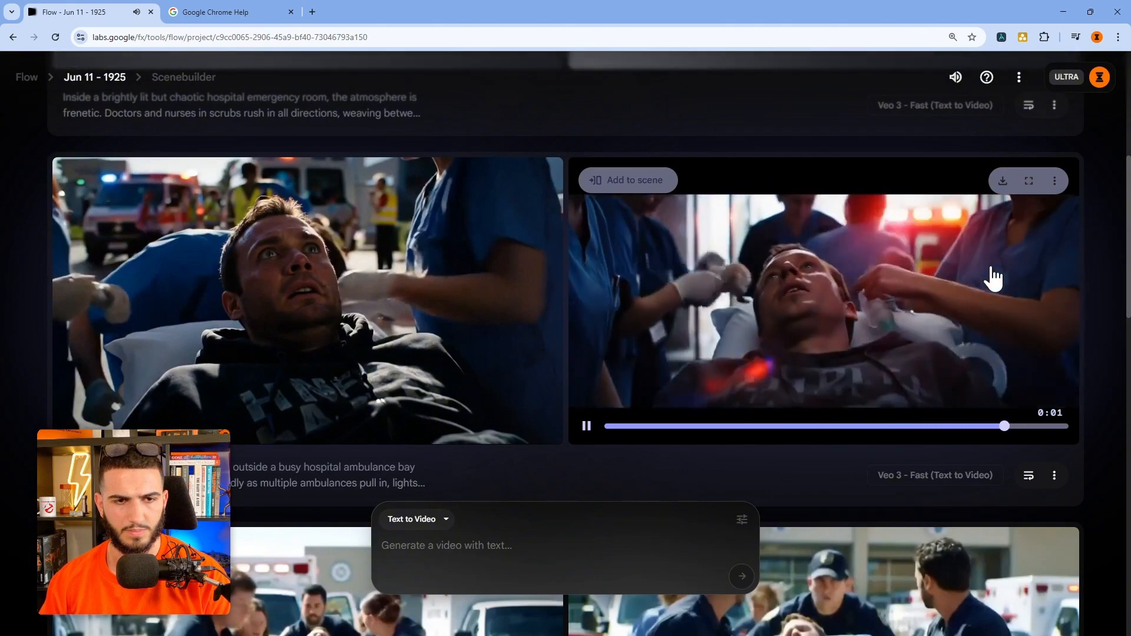
pyautogui.click(986, 276)
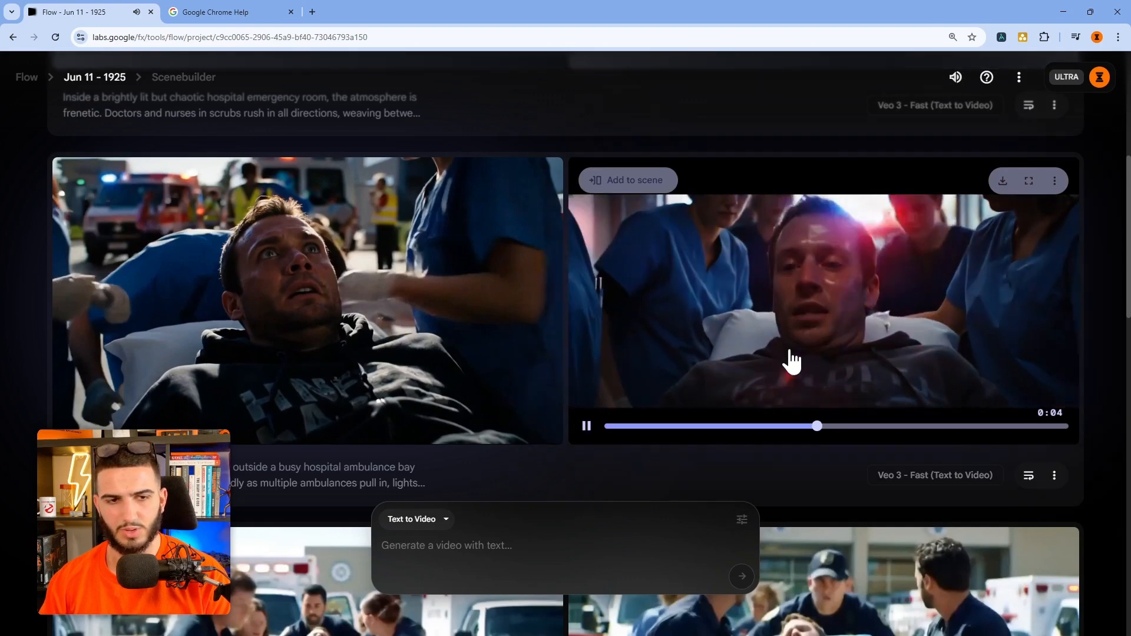
pyautogui.moveTo(319, 351)
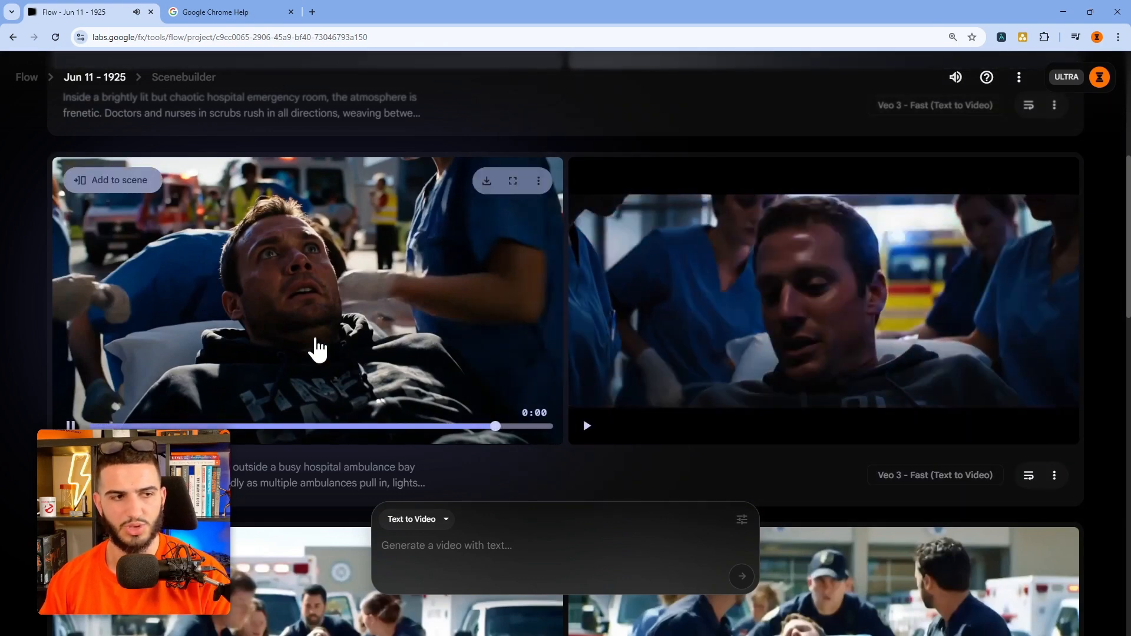
pyautogui.scroll(3, 649, 406)
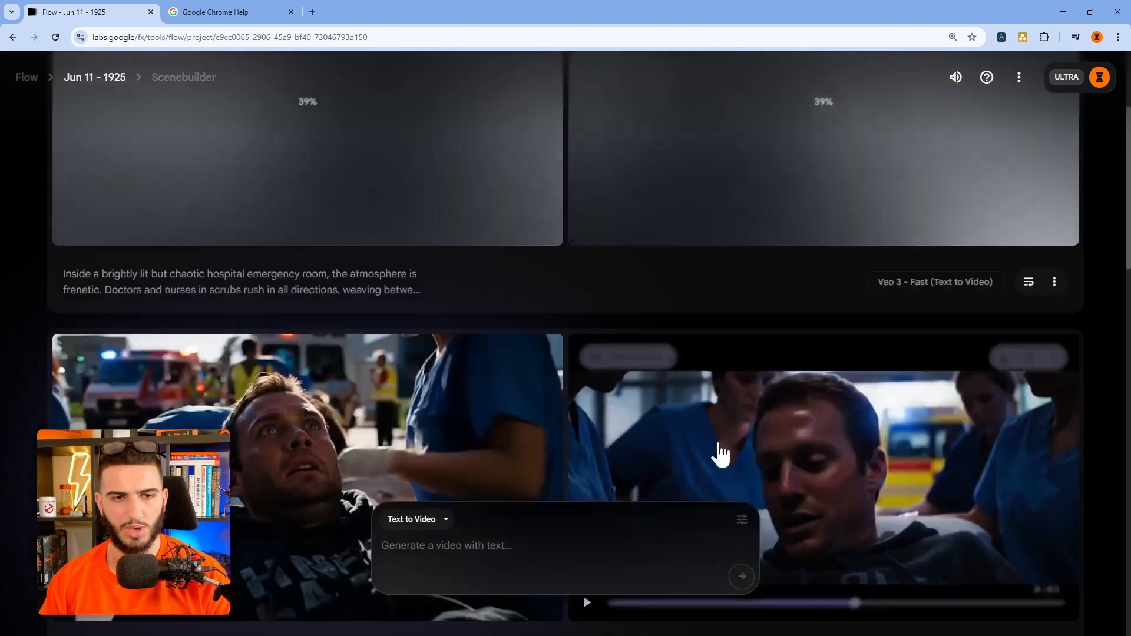
pyautogui.scroll(-2, 607, 336)
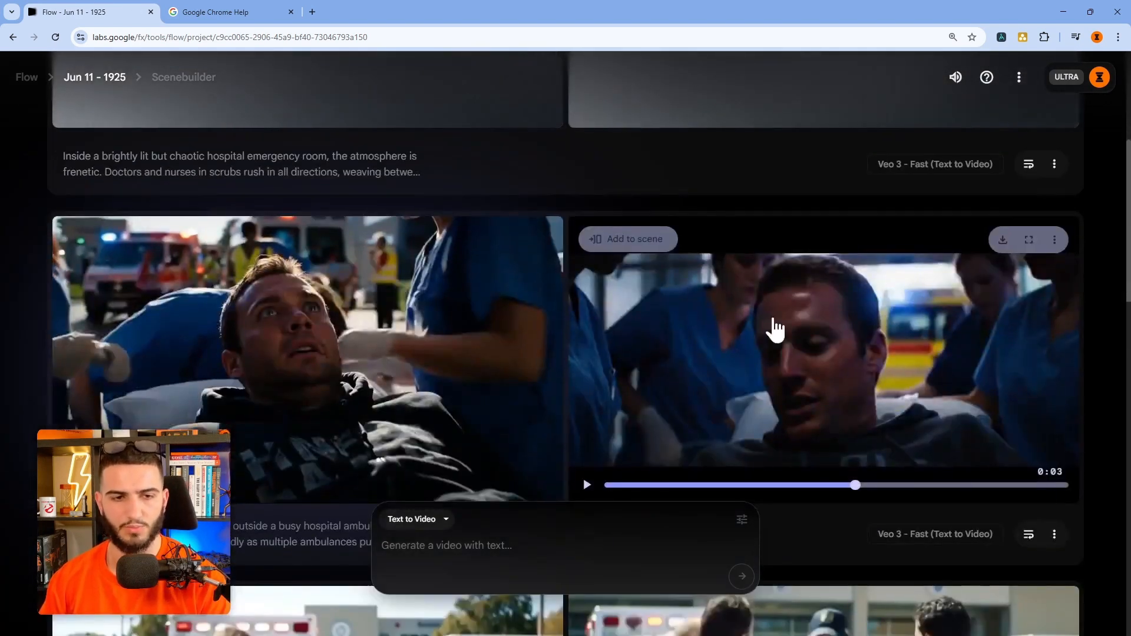
# Step: Watch both newly generated Scene 2 emergency room clips and compare them with the Scene 1 clips
pyautogui.scroll(5, 775, 330)
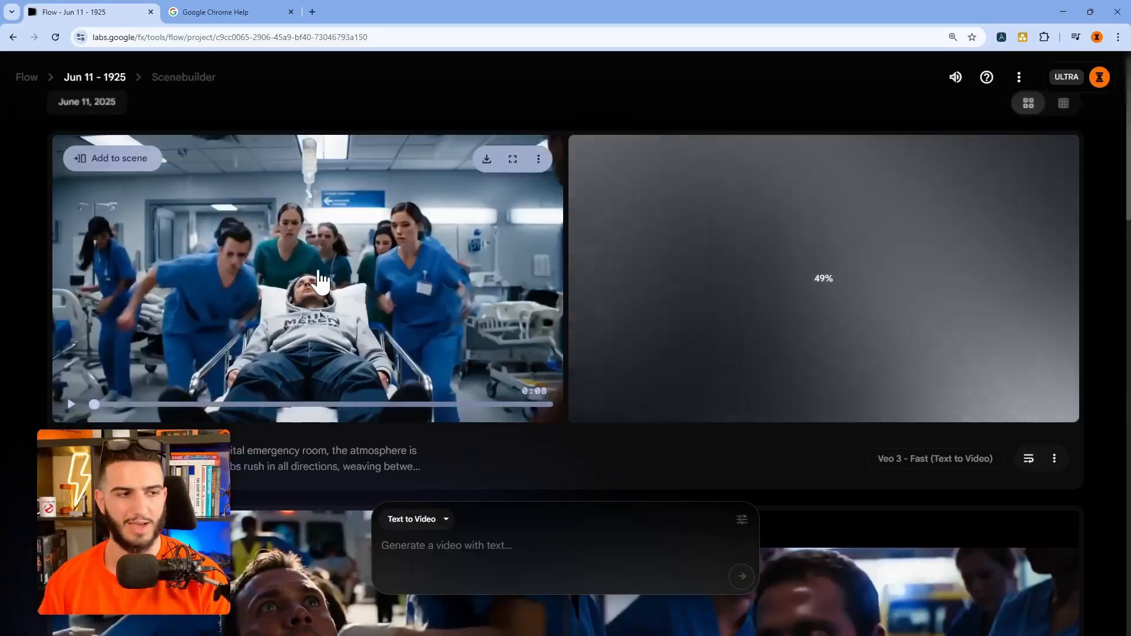
pyautogui.click(320, 282)
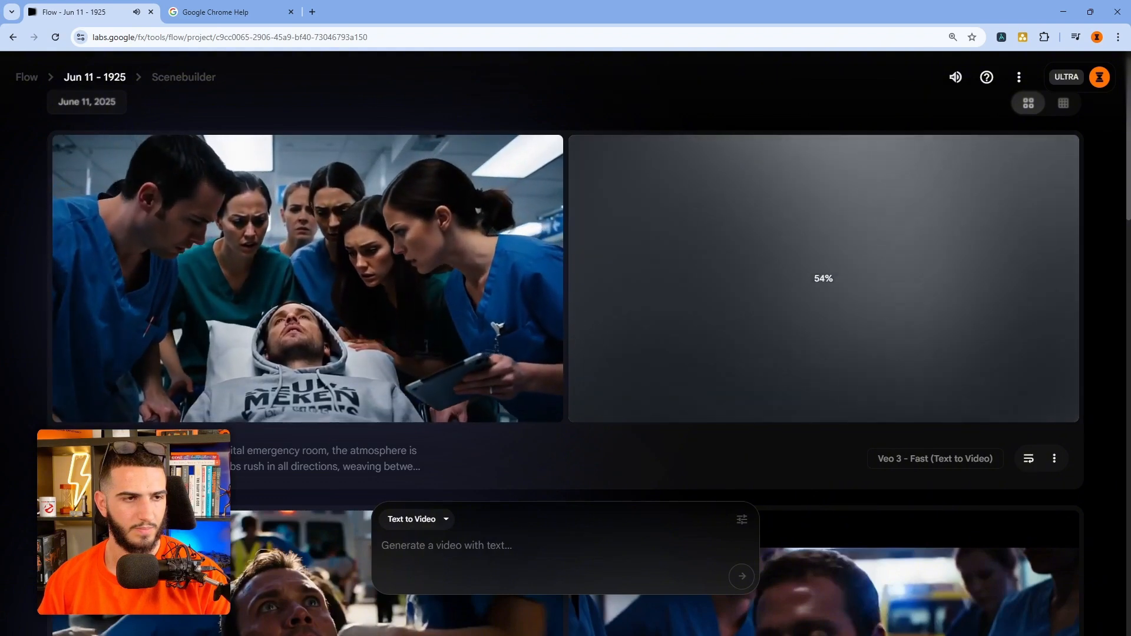
pyautogui.moveTo(420, 342)
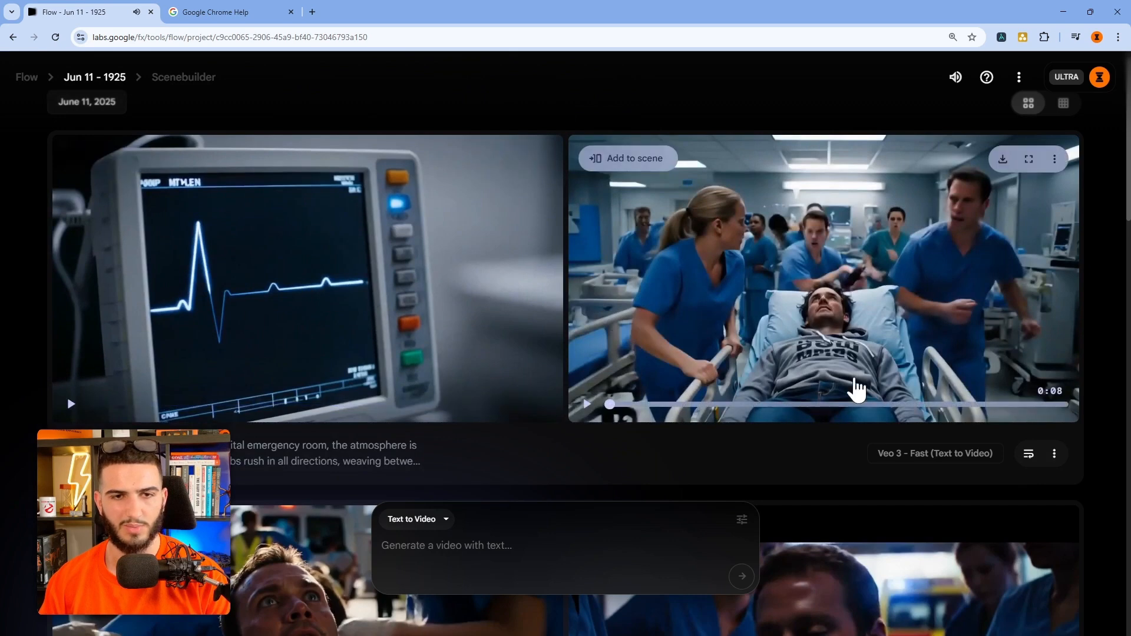
pyautogui.click(749, 289)
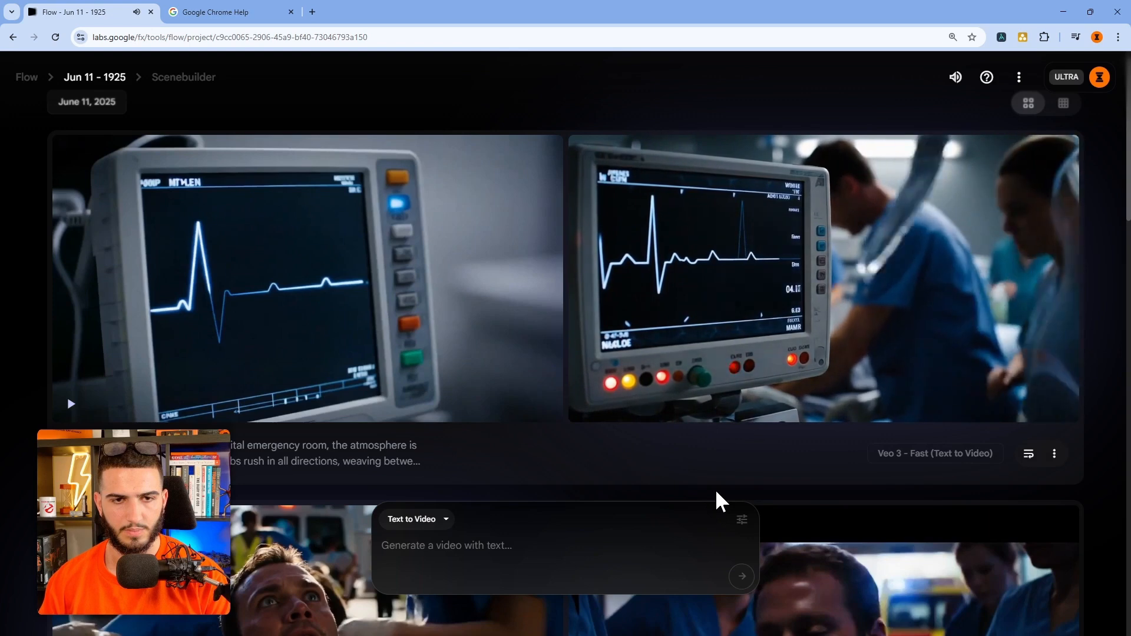
pyautogui.moveTo(883, 336)
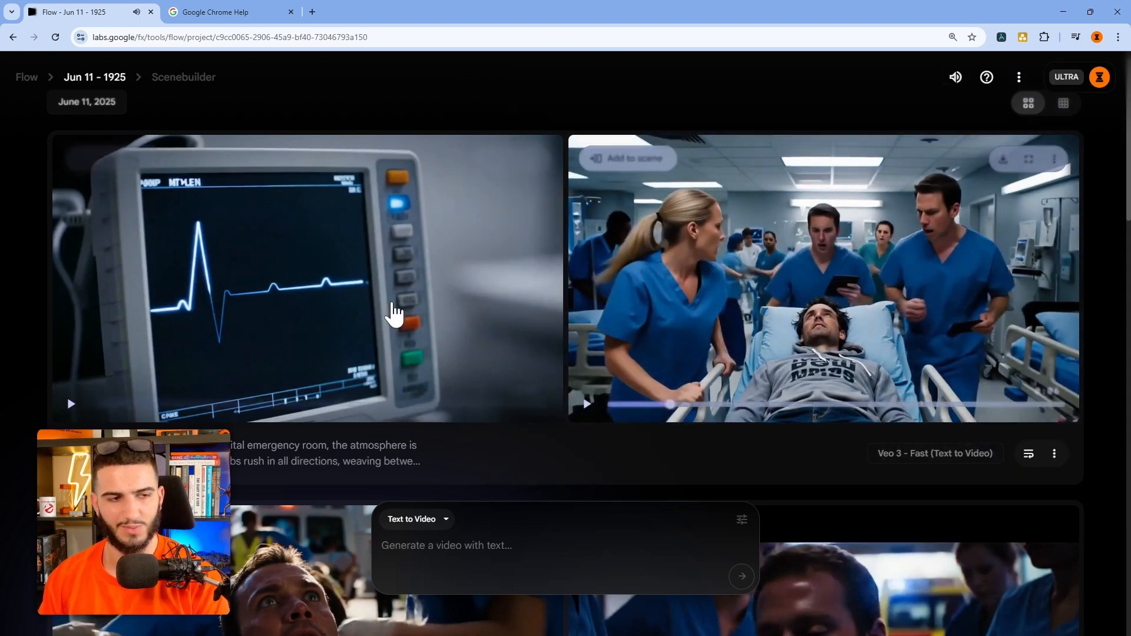
pyautogui.moveTo(234, 419)
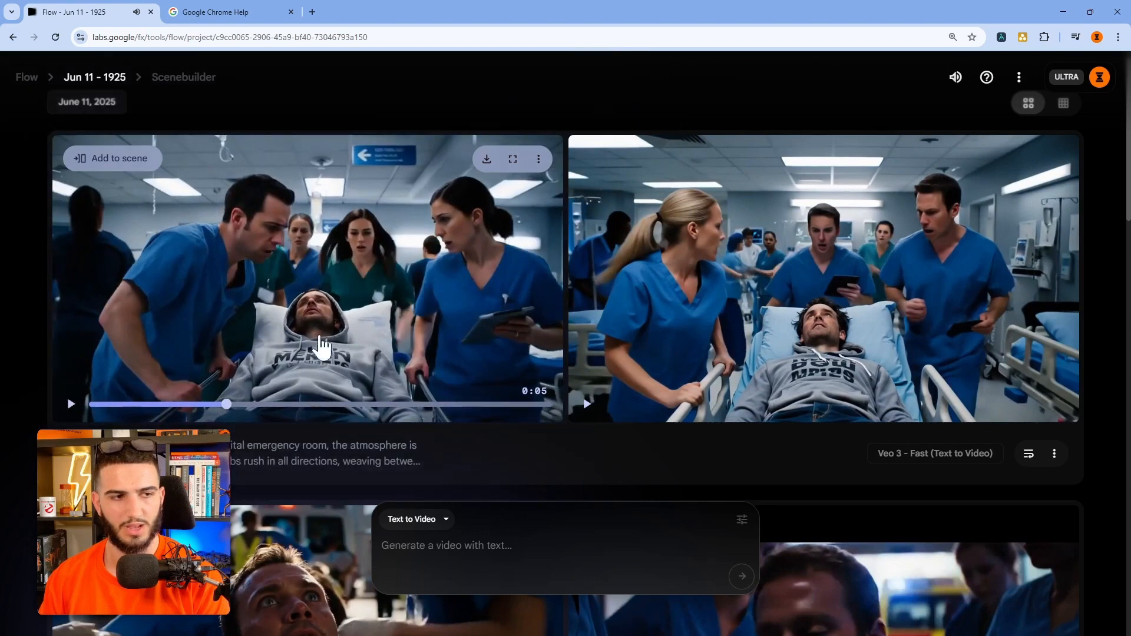
pyautogui.scroll(-4, 505, 404)
pyautogui.scroll(4, 682, 379)
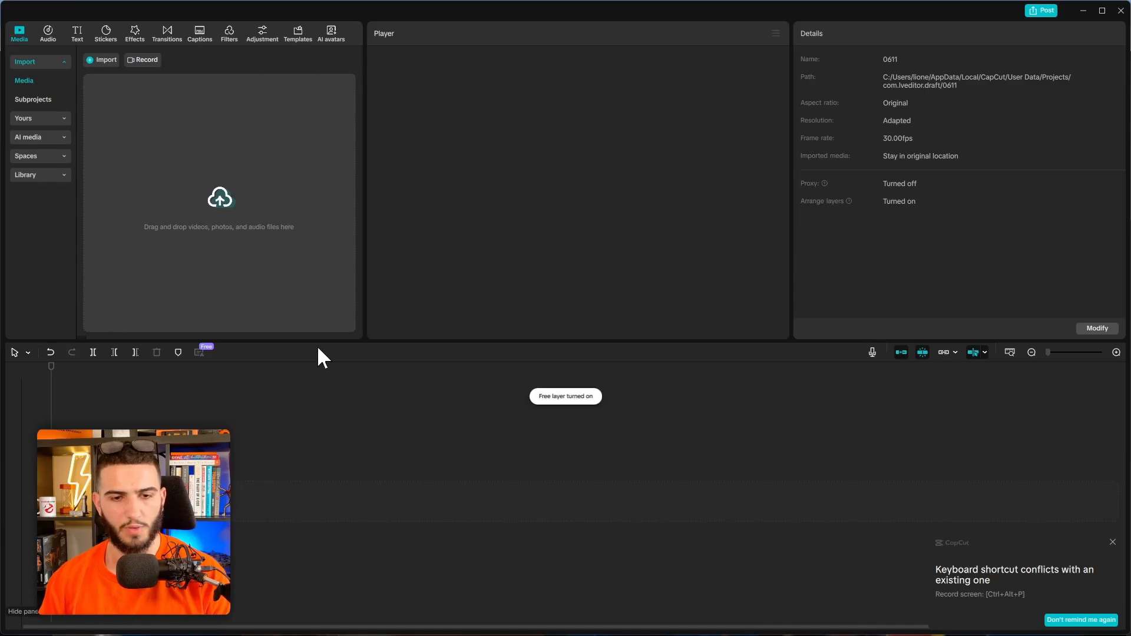
# Step: Minimize CapCut and, in Flow, download both clips of the earliest Scene 1 generation as Upscaled (1080p)
pyautogui.click(1084, 11)
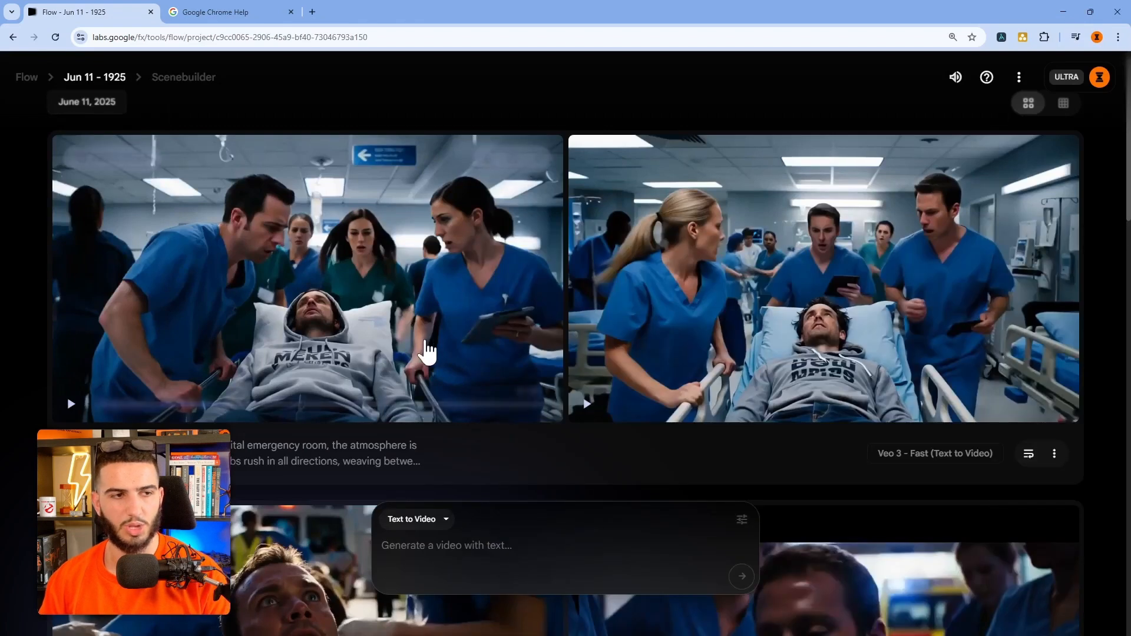
pyautogui.scroll(-10, 417, 344)
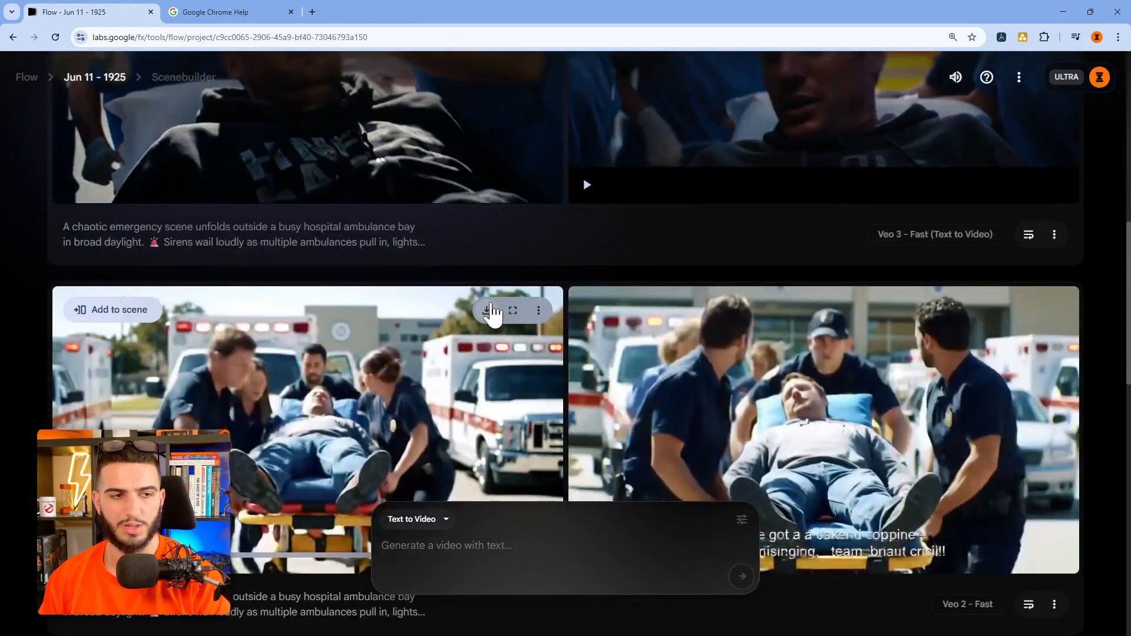
pyautogui.click(488, 311)
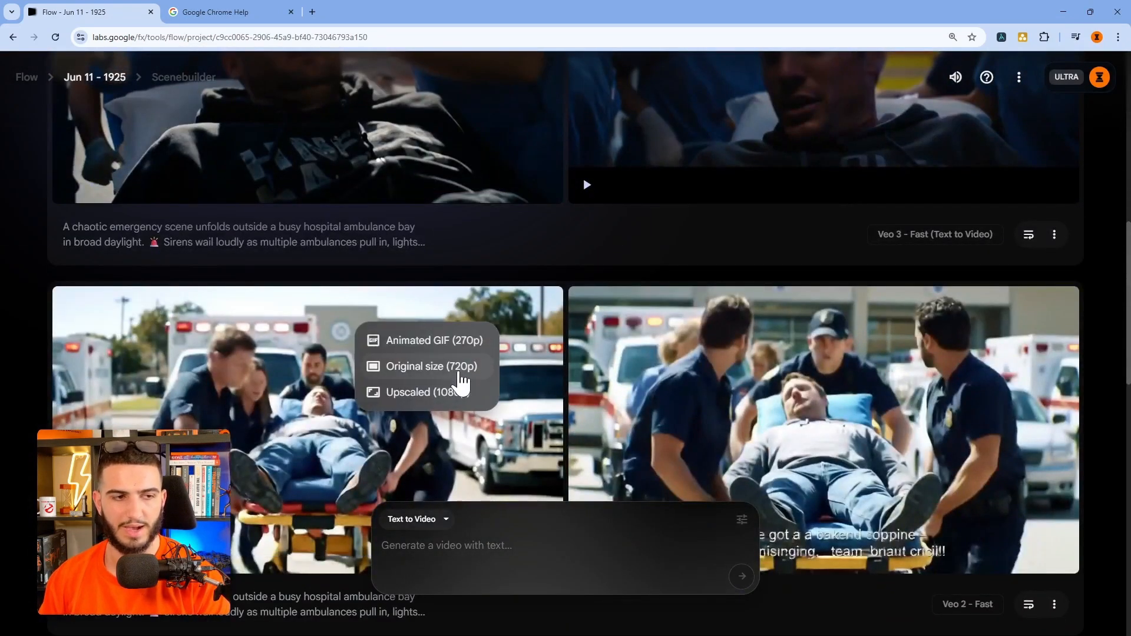
pyautogui.scroll(5, 568, 267)
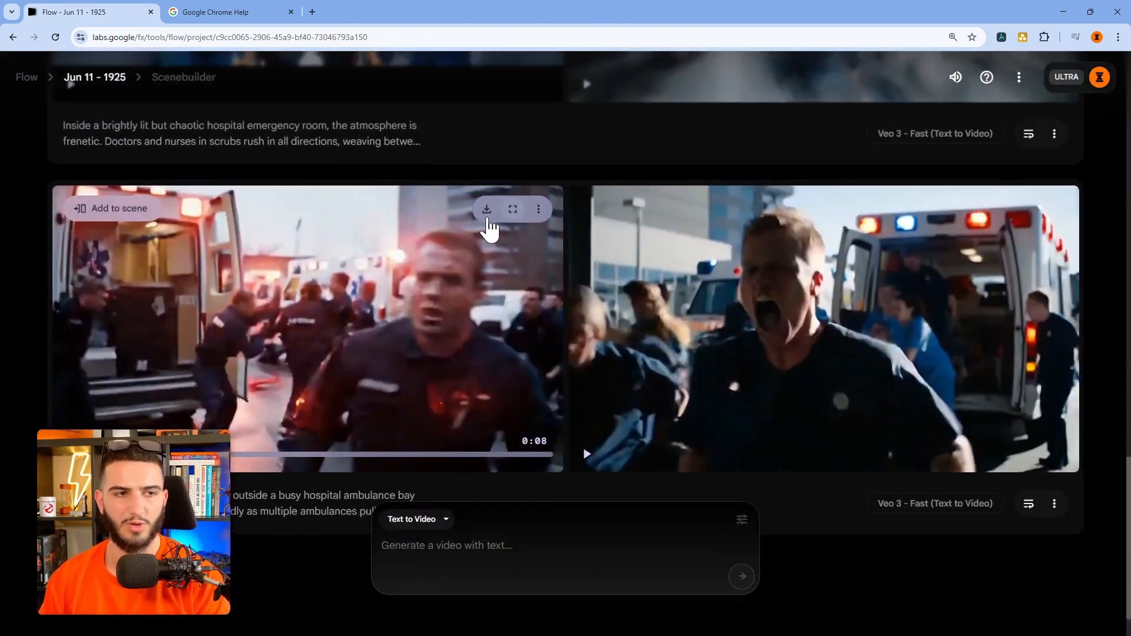
pyautogui.click(487, 218)
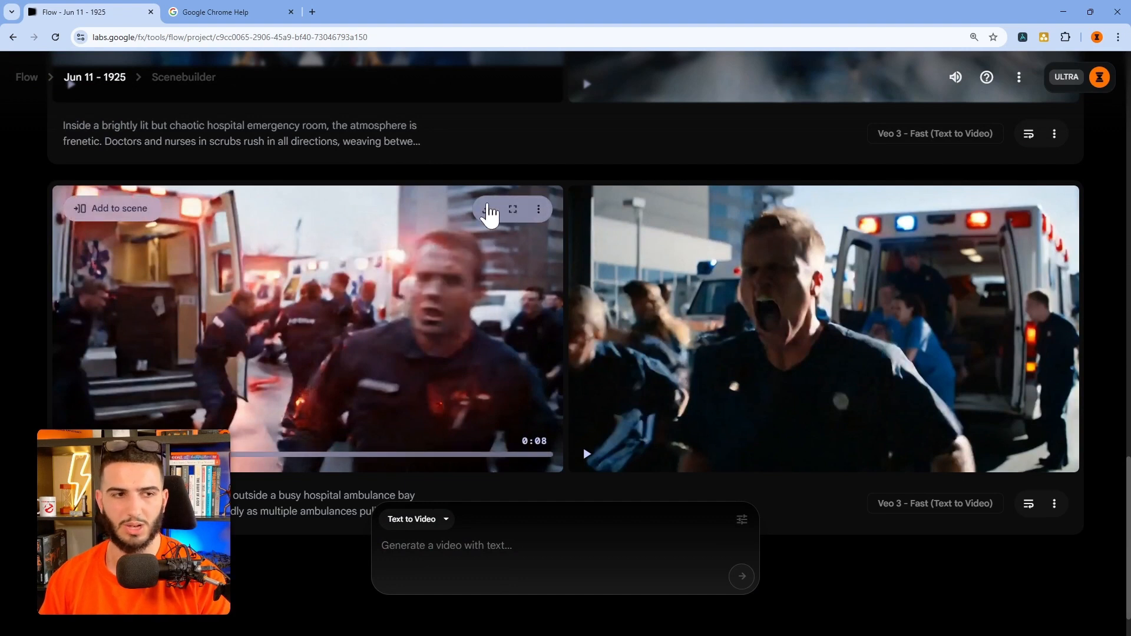
pyautogui.click(486, 215)
pyautogui.click(427, 291)
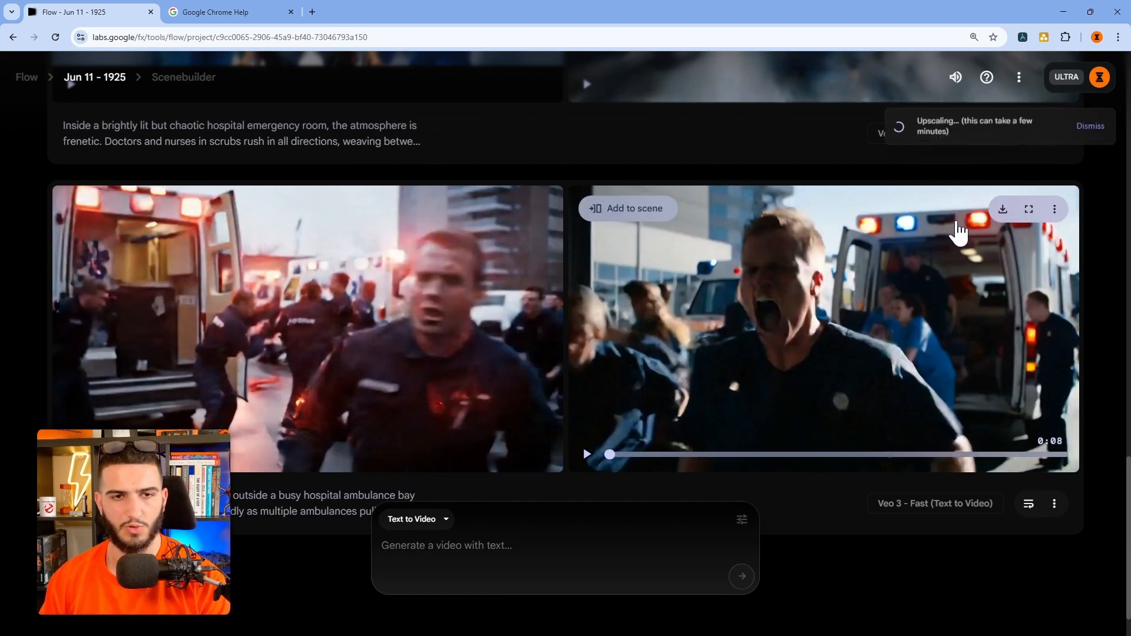
pyautogui.click(1002, 210)
pyautogui.click(884, 291)
# Step: Replay the earlier second Scene 2 clip, and request Upscaled (1080p) downloads of the reworded Scene 1 and latest Scene 2 clips
pyautogui.scroll(5, 481, 283)
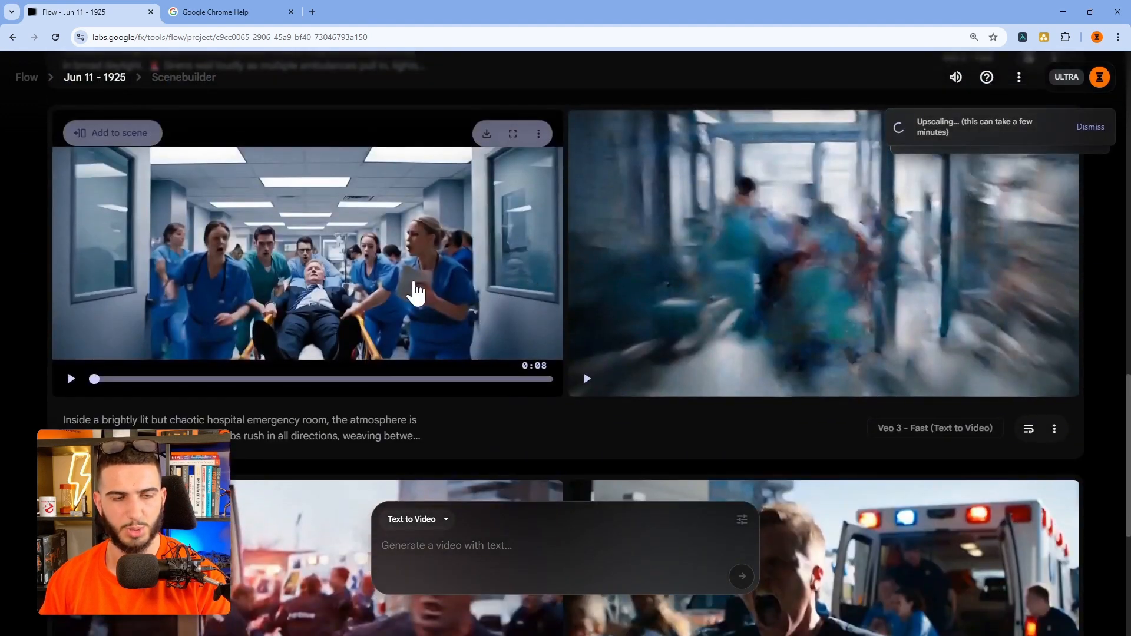
pyautogui.click(682, 287)
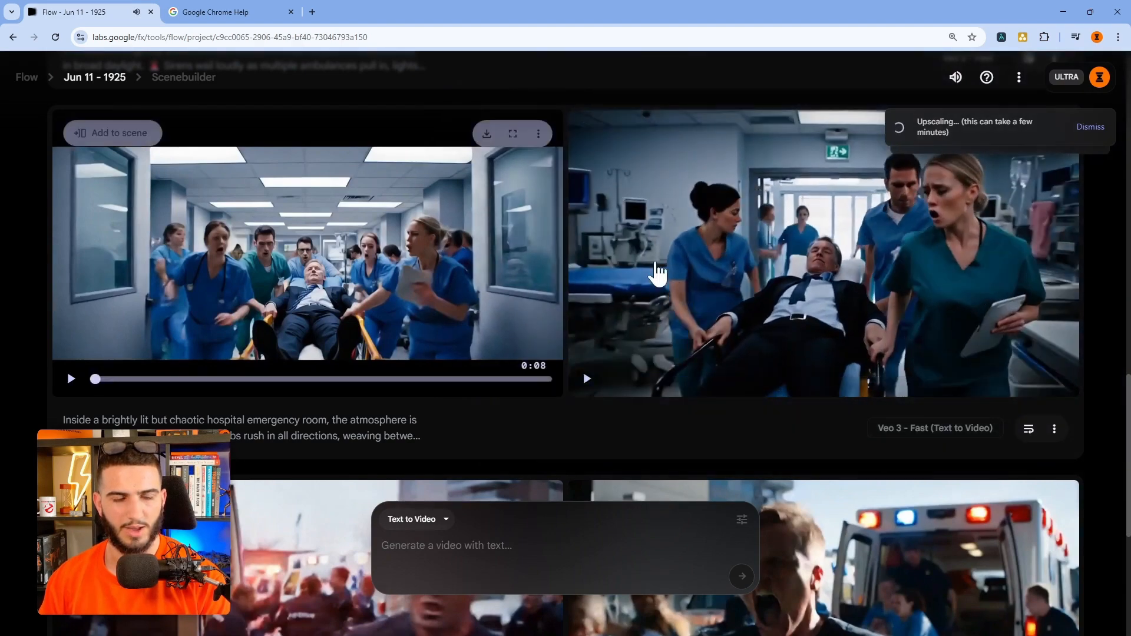
pyautogui.scroll(13, 623, 387)
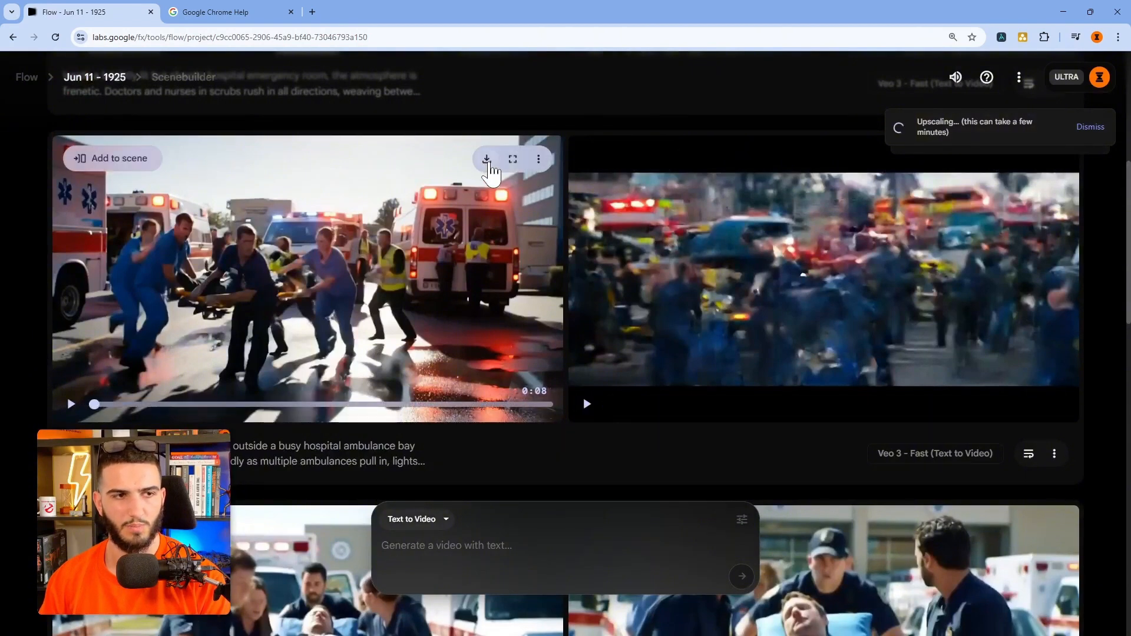
pyautogui.click(444, 243)
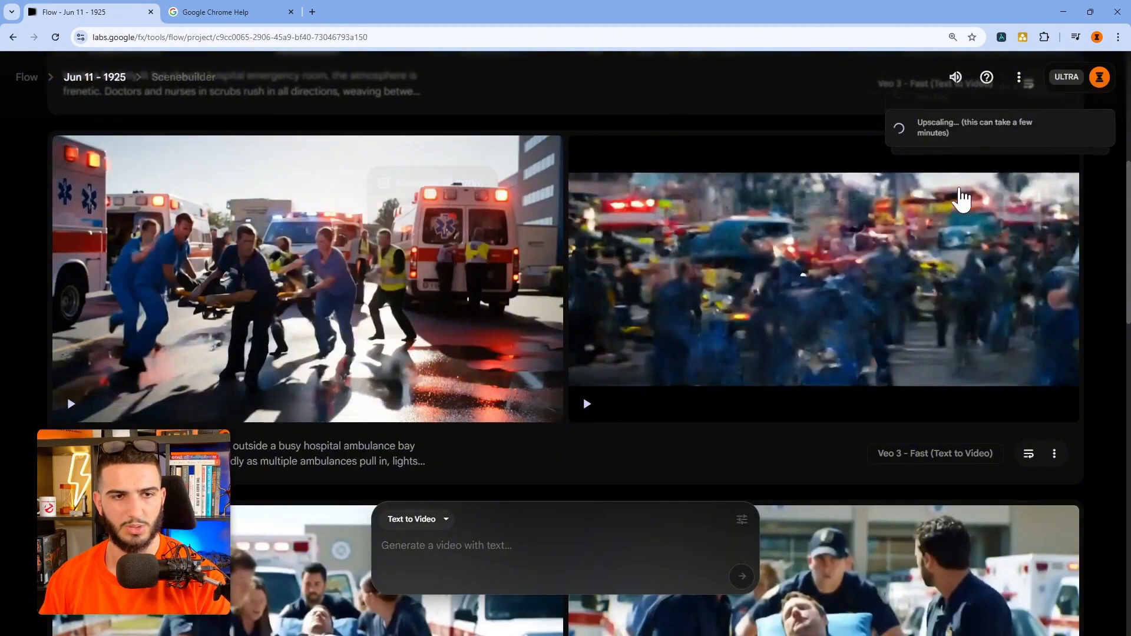
pyautogui.scroll(1, 1005, 212)
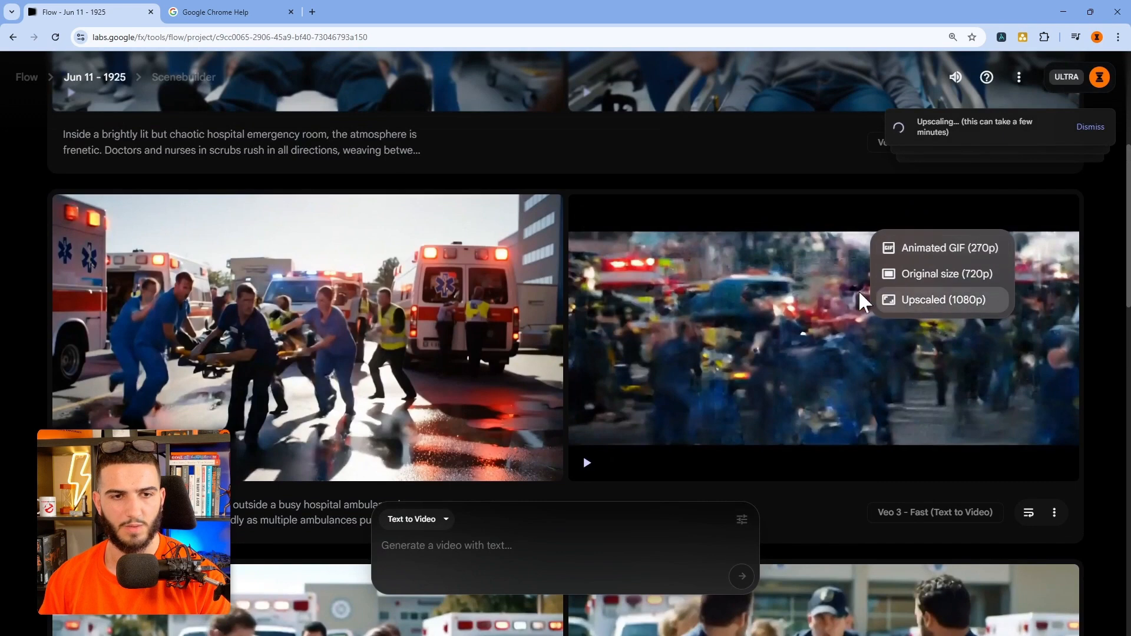
pyautogui.scroll(6, 689, 298)
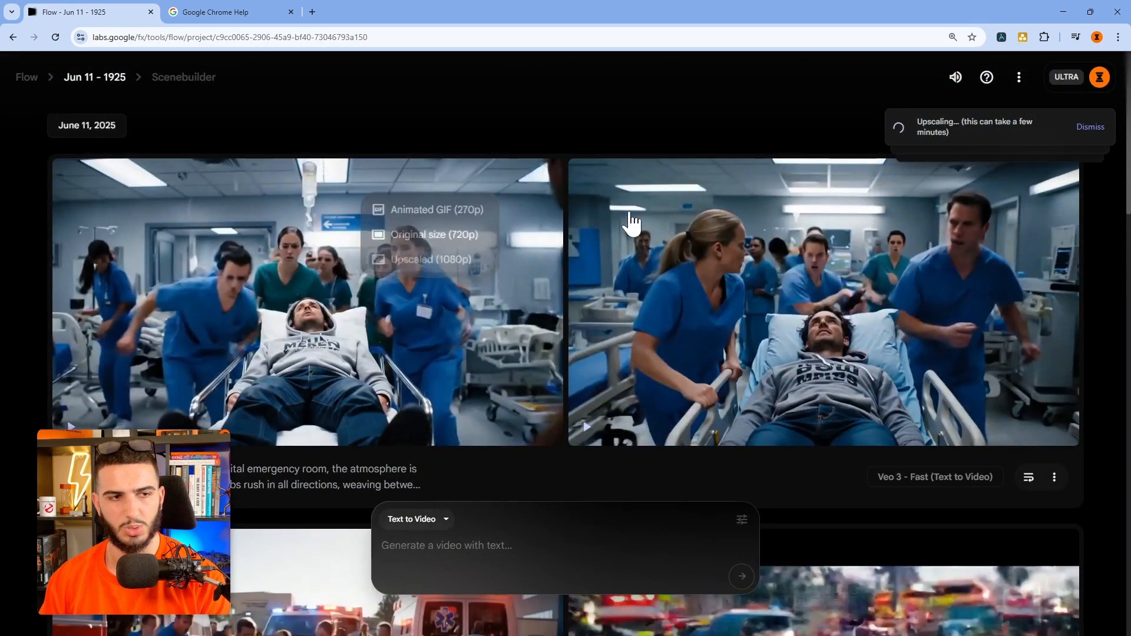
pyautogui.click(1002, 185)
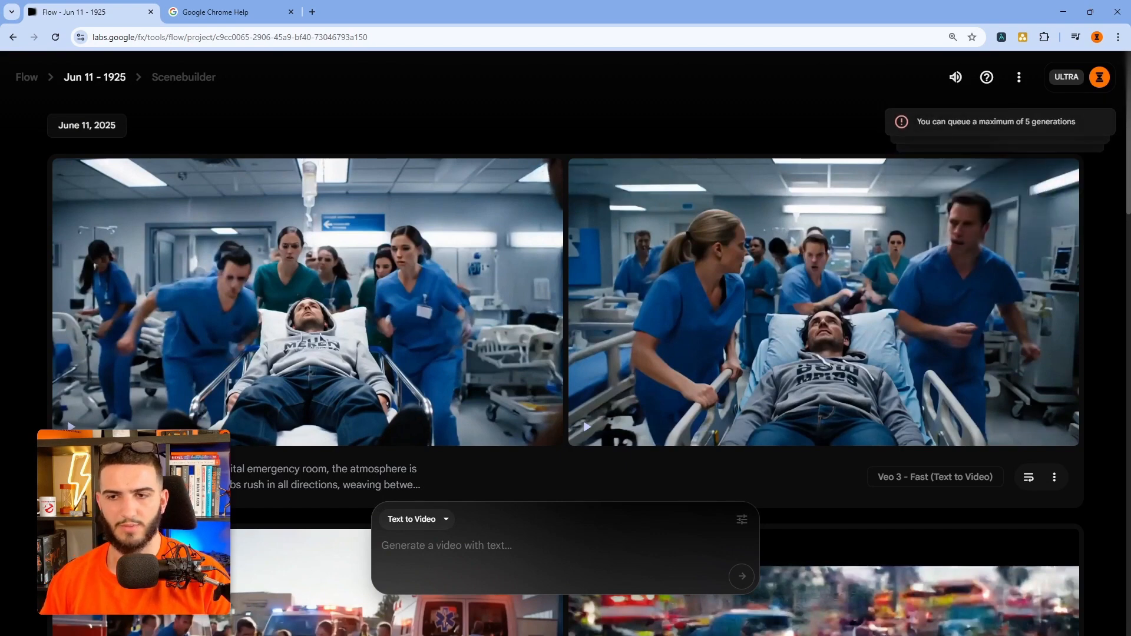
# Step: Copy "Scene 3: Senior Doctor Steps In" from the storyboard chat into the message of the VEO 3 Flow prompt maker chat
pyautogui.hotkey('alt', 'Tab')
pyautogui.click(91, 12)
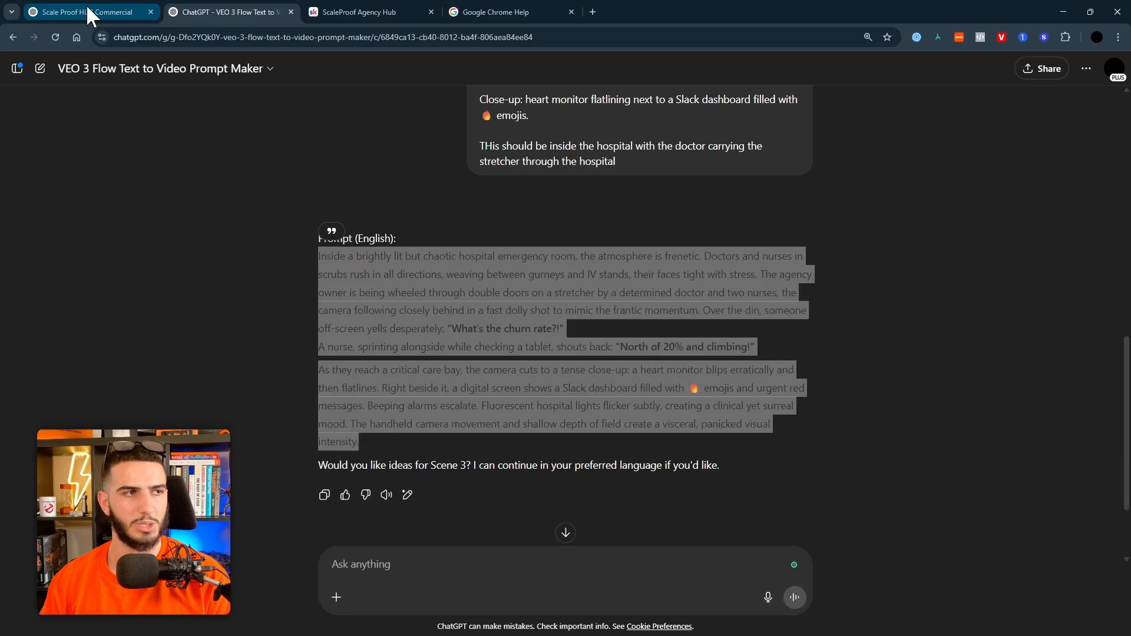
pyautogui.scroll(-3, 678, 329)
pyautogui.moveTo(360, 342); pyautogui.dragTo(396, 354)
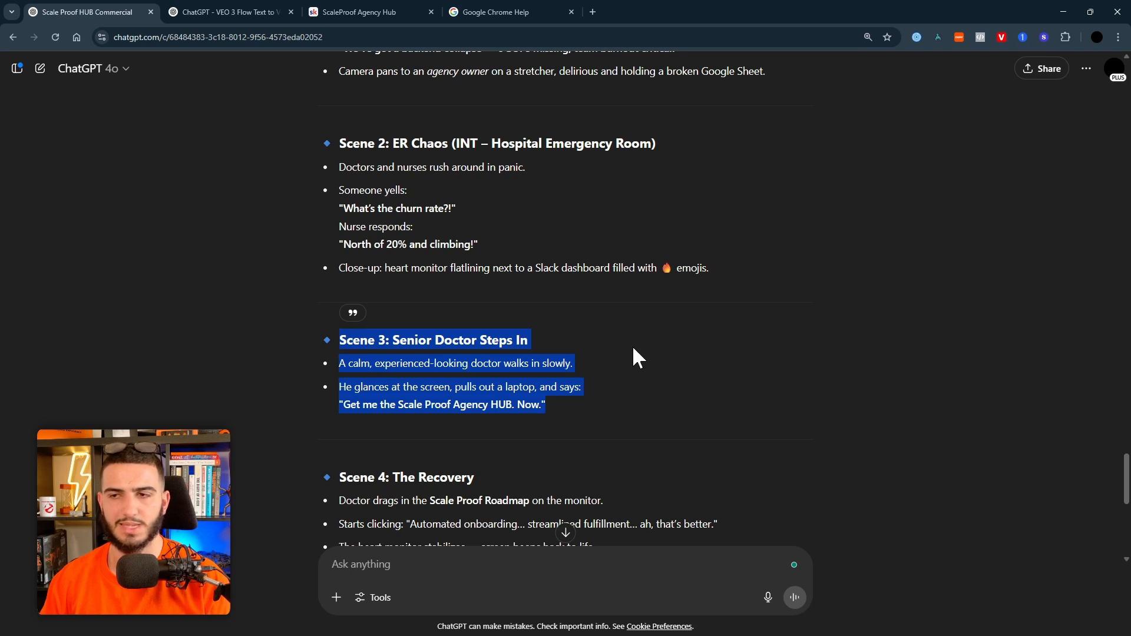
pyautogui.click(186, 7)
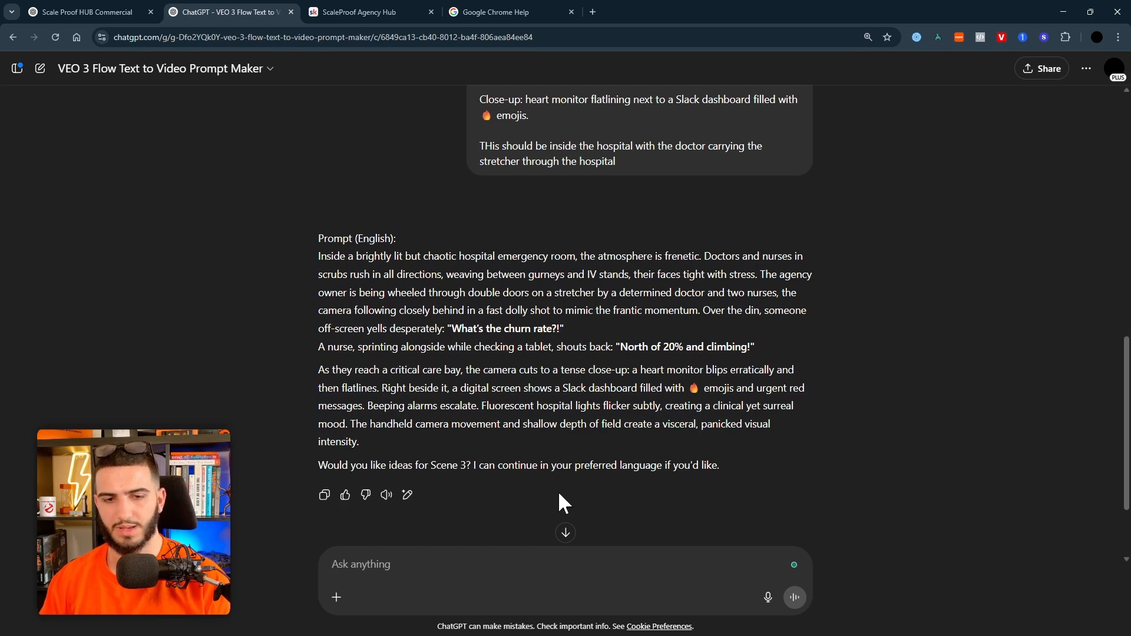
pyautogui.write('Scene 3: Senior Doctor Steps In A calm, experienced-looking doctor walks in slowly.  He glances at the screen, pulls out a laptop, and says: "Get me the Scale Proof Agency HUB. Now."')
pyautogui.scroll(-3, 412, 433)
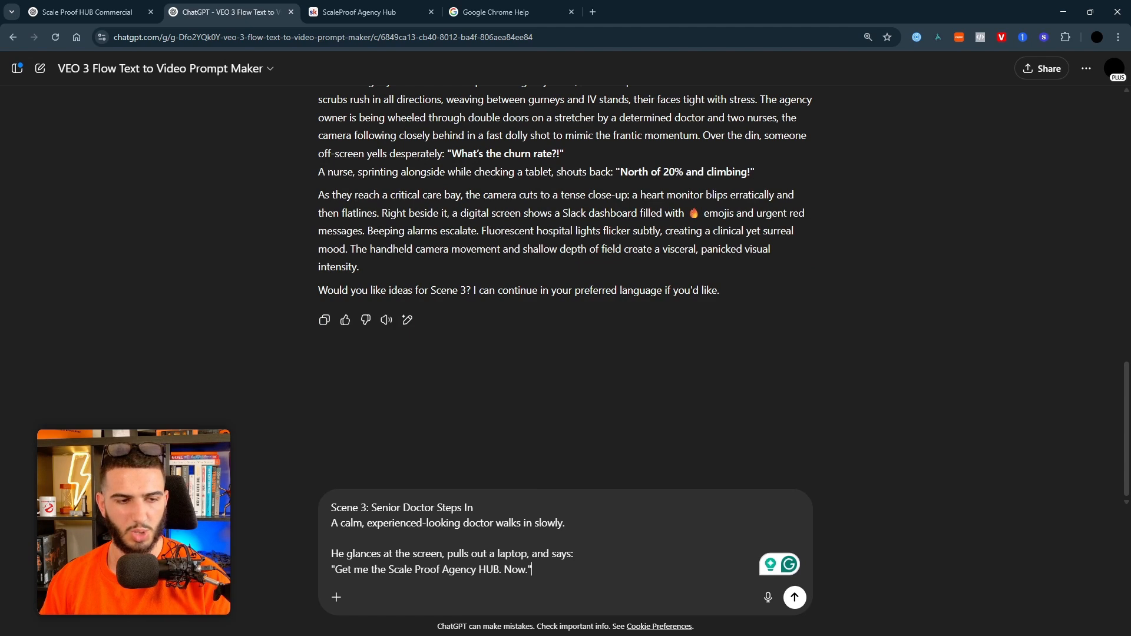
# Step: Add "(descibe the previous scene again here)" after "walks in slowly." in the Scene 3 message
pyautogui.click(566, 523)
pyautogui.write('(descibe the previous scene agai')
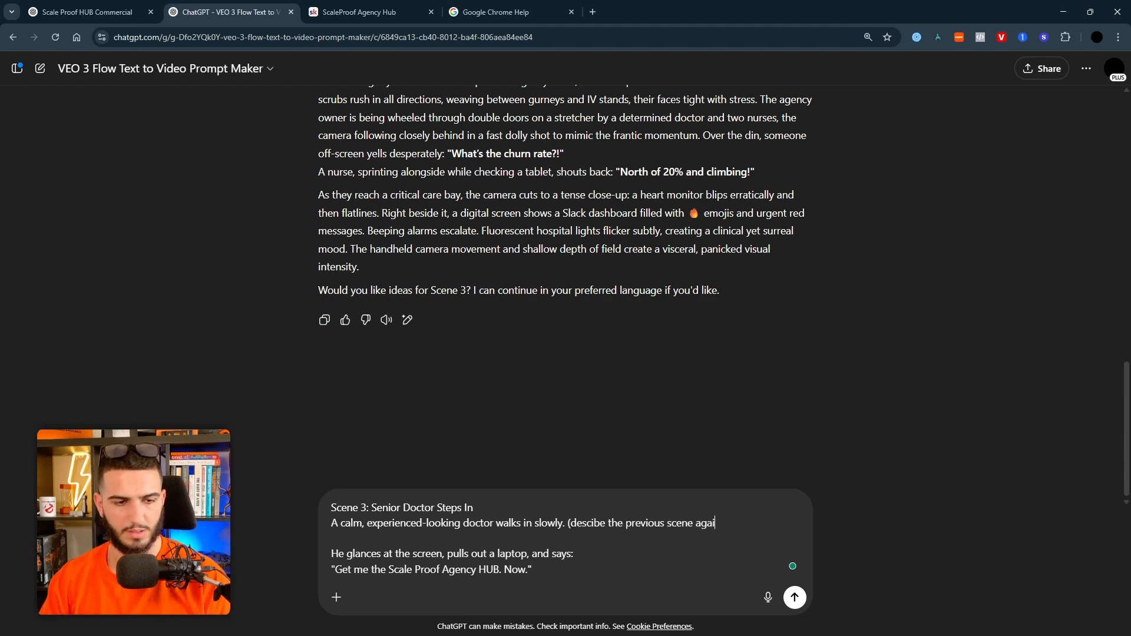
pyautogui.write('e)')
# Step: Extend the doctor's line to end "Now before it's too late", dismiss the spelling suggestion, and send the Scene 3 message
pyautogui.click(533, 570)
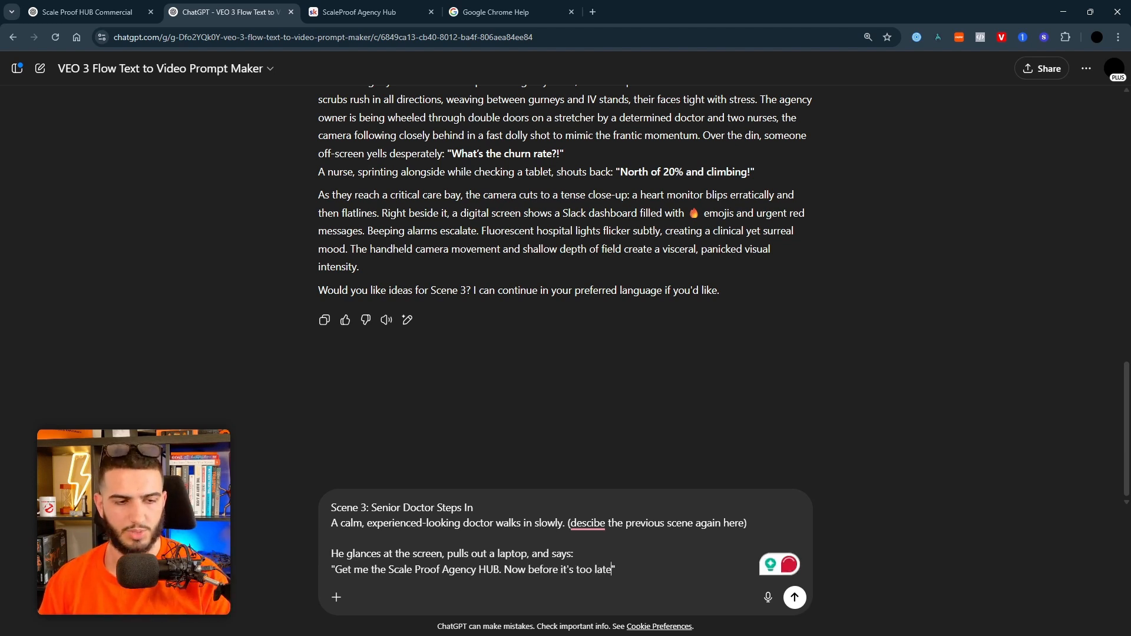
pyautogui.moveTo(589, 524)
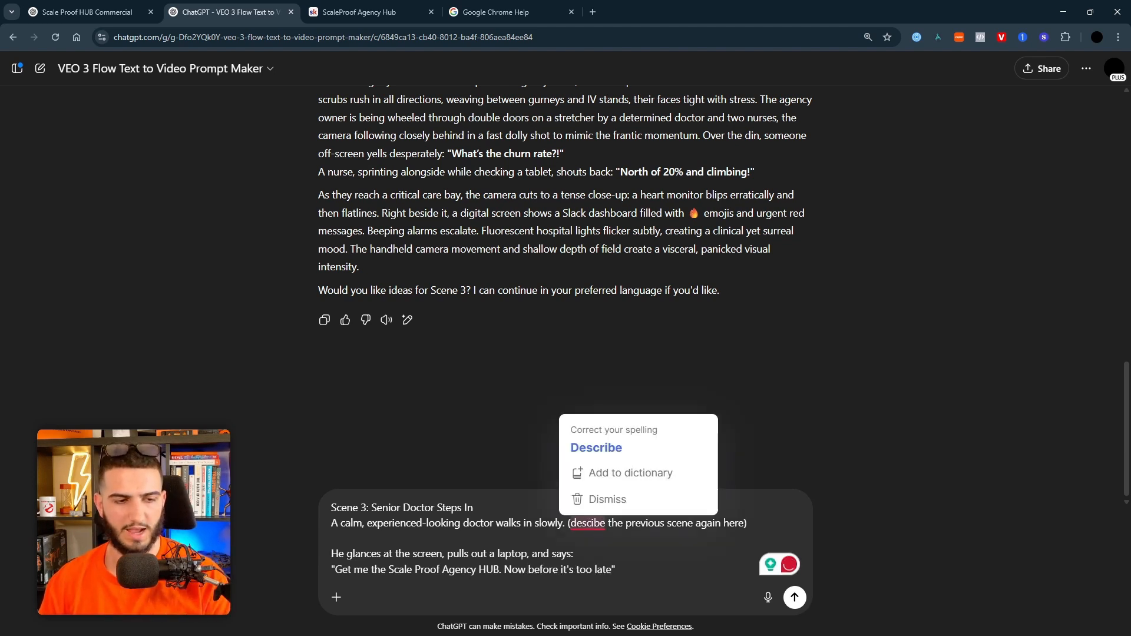
pyautogui.click(625, 471)
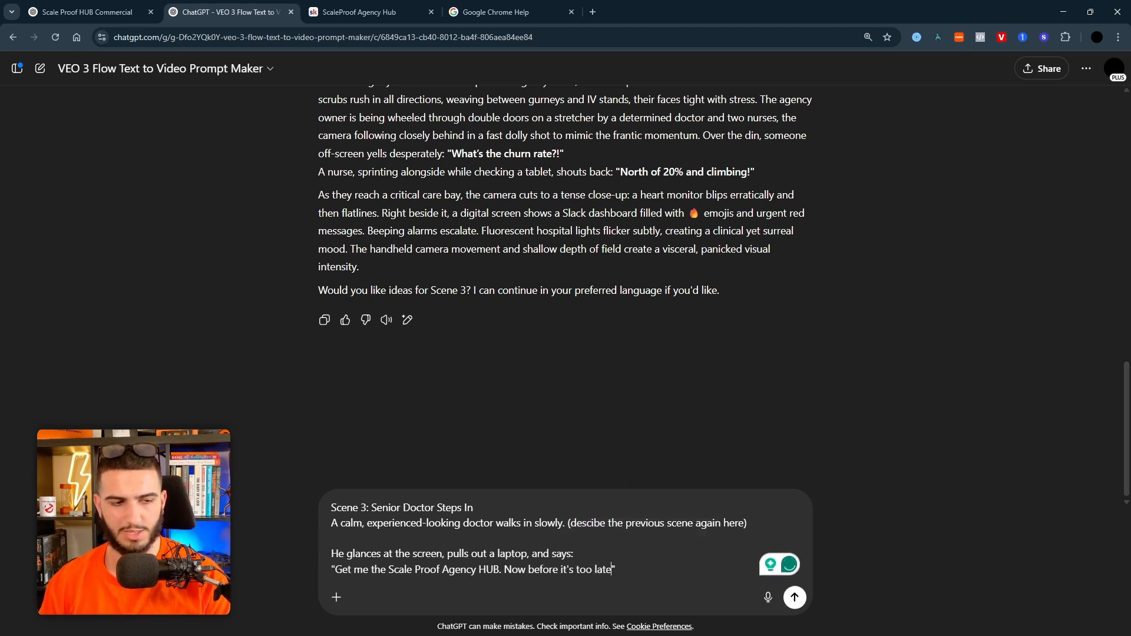
pyautogui.moveTo(361, 508); pyautogui.dragTo(460, 508)
pyautogui.click(496, 523)
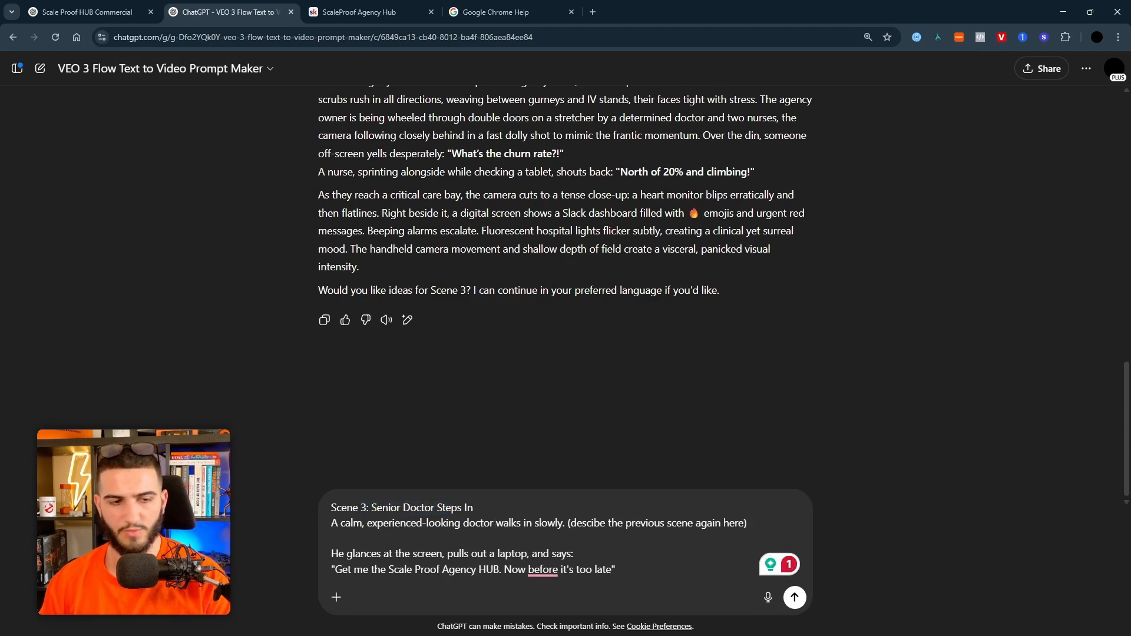
pyautogui.click(795, 597)
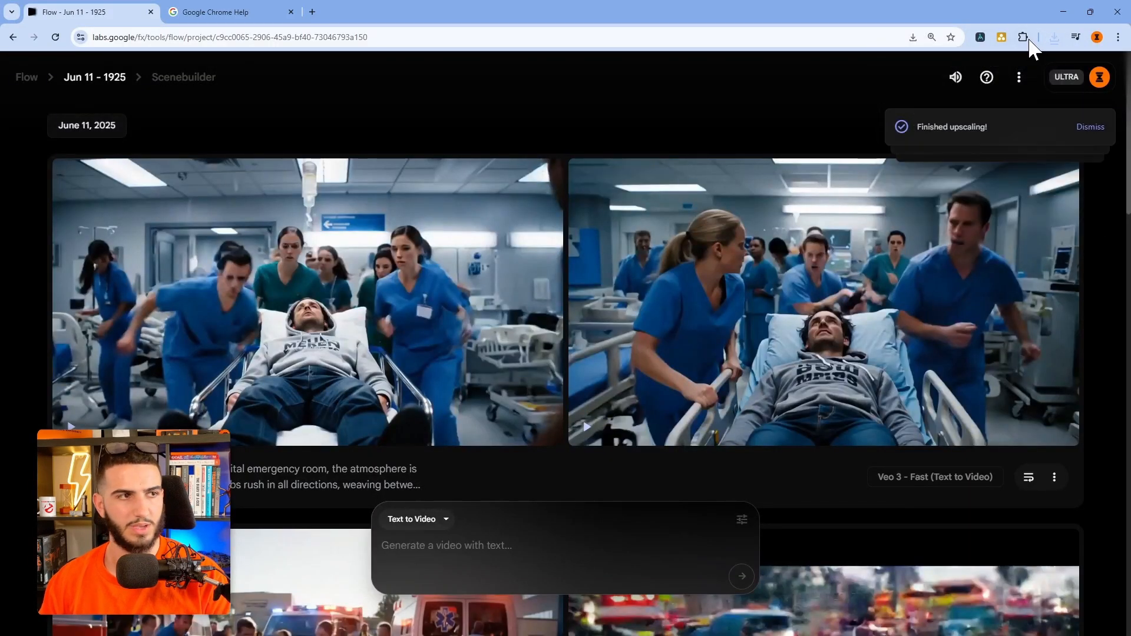
# Step: Check the recent download history, and request an Upscaled (1080p) download of the second clip in the newest emergency room result
pyautogui.click(1054, 38)
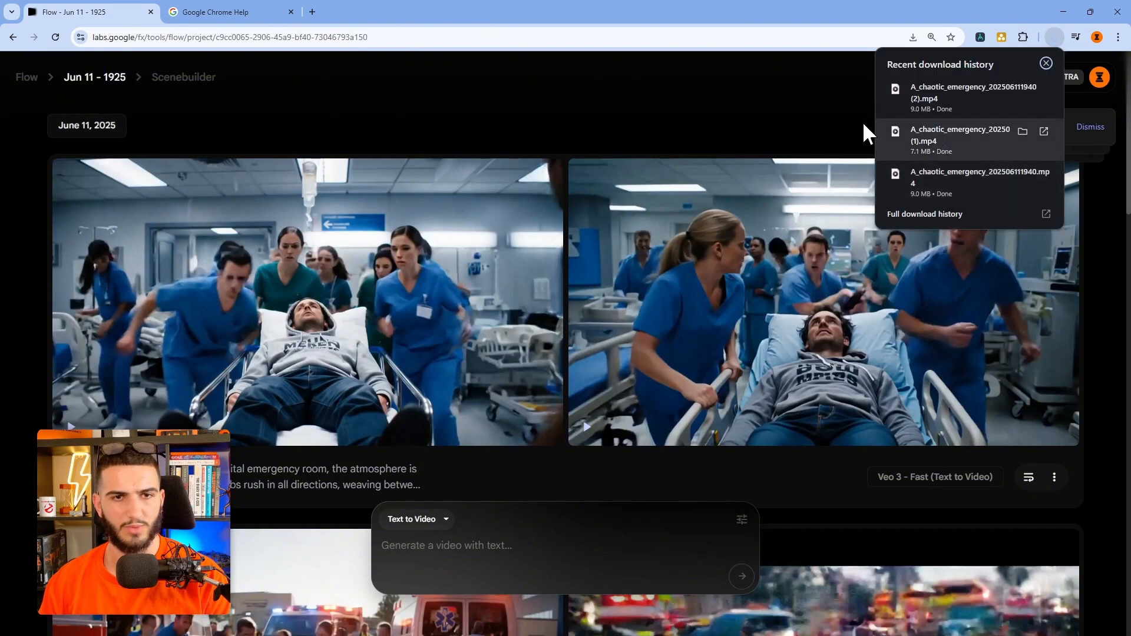
pyautogui.click(994, 175)
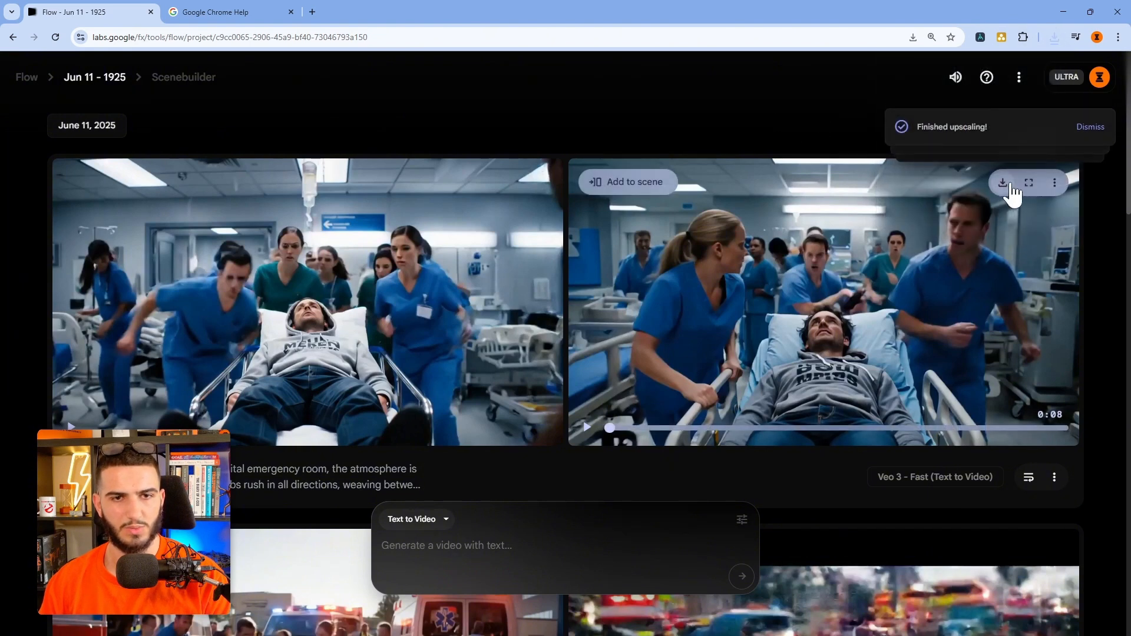
pyautogui.click(998, 180)
pyautogui.click(940, 264)
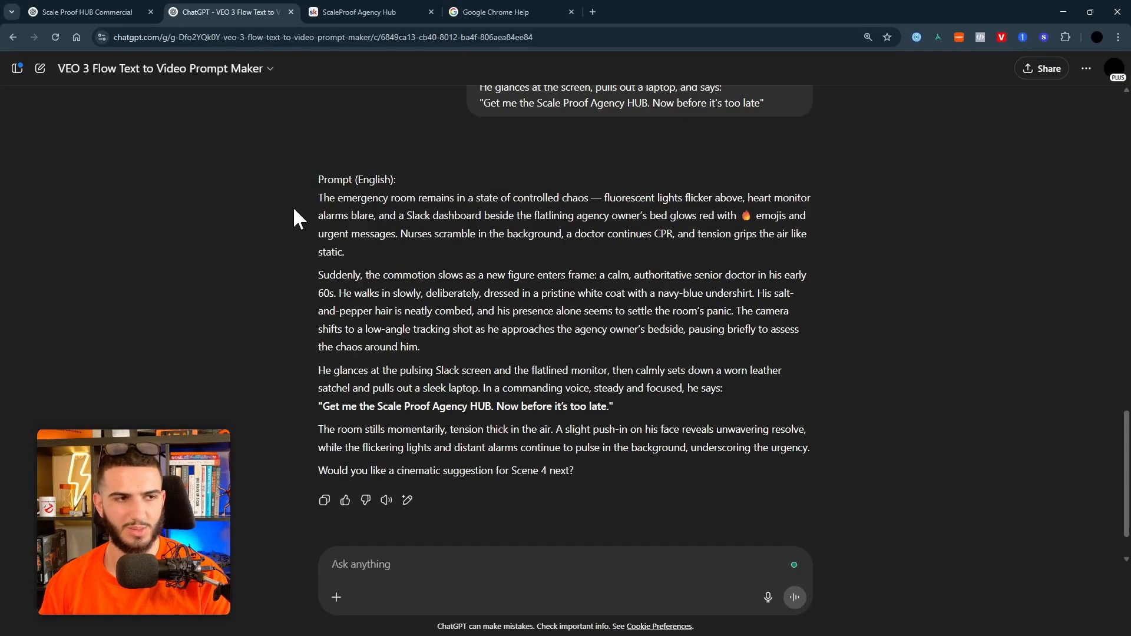
# Step: Copy the full Scene 3 prompt from the VEO 3 Flow prompt maker chat into the Text to Video prompt in Flow
pyautogui.moveTo(295, 206); pyautogui.dragTo(818, 452)
pyautogui.hotkey('ctrl', 'c')
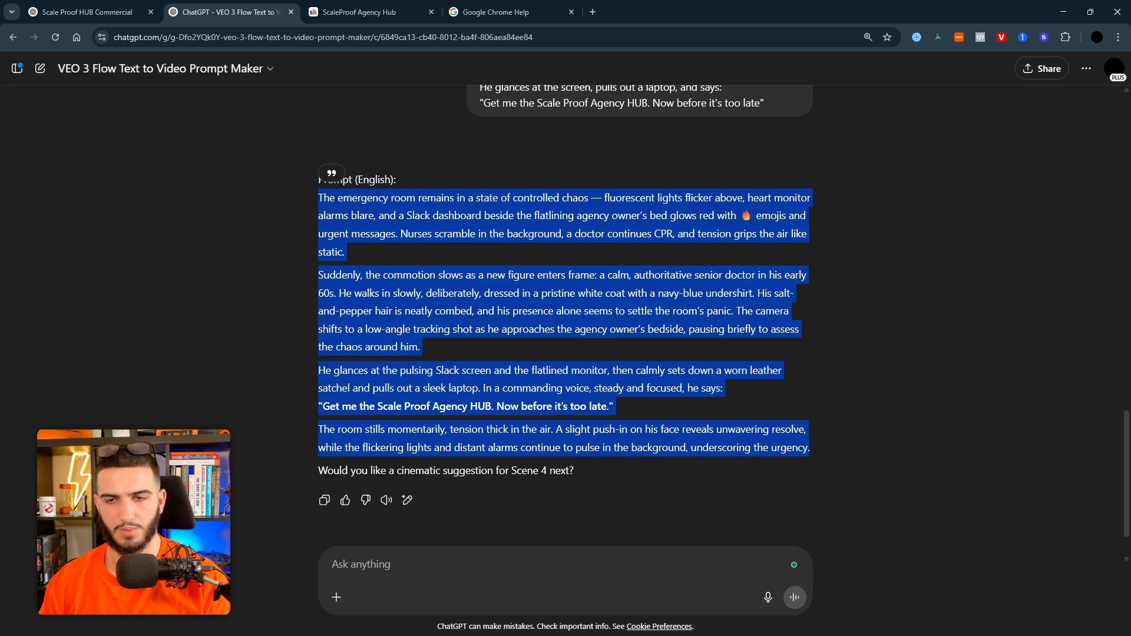
pyautogui.hotkey('alt', 'Tab')
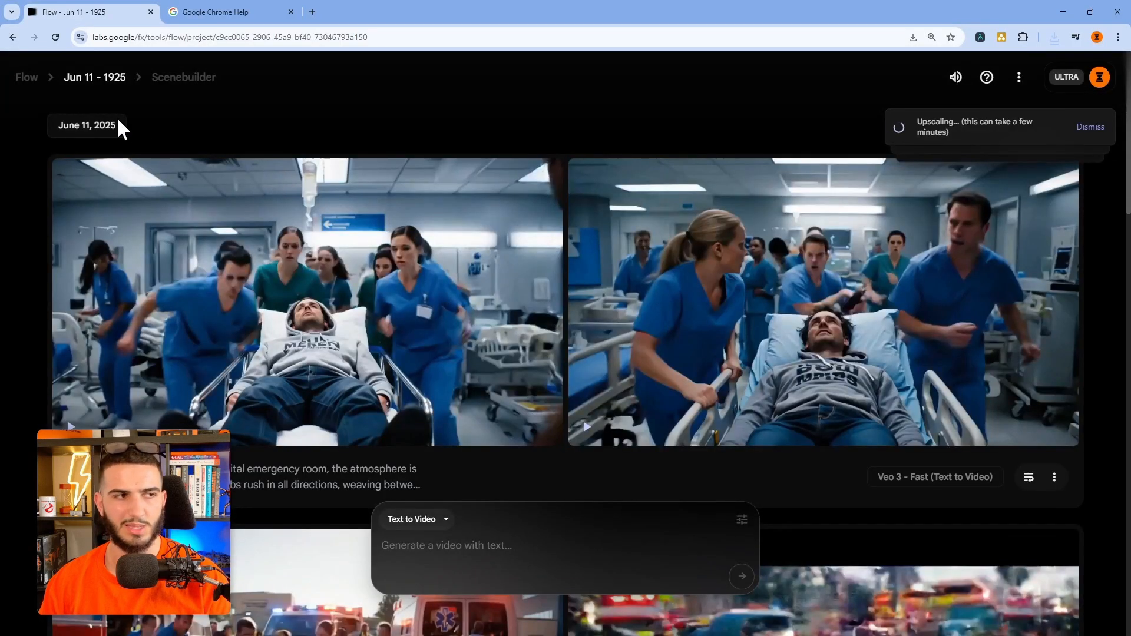
pyautogui.click(447, 546)
pyautogui.hotkey('ctrl', 'v')
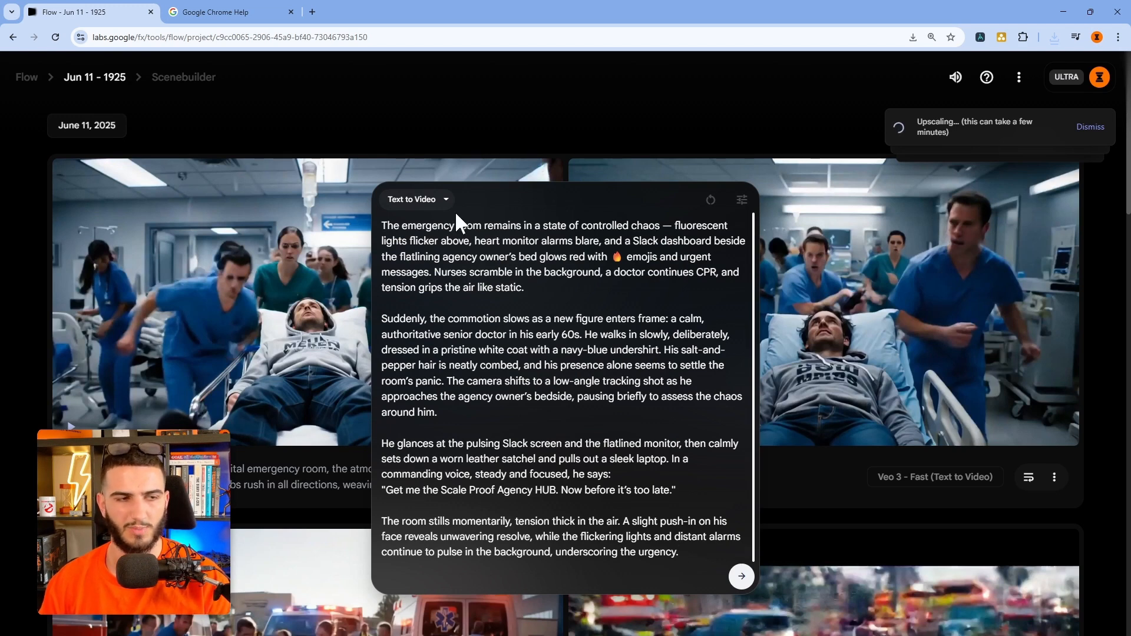
# Step: Delete the phrase about the Slack dashboard glowing with fire emojis and urgent messages from the first paragraph of the Scene 3 prompt
pyautogui.moveTo(394, 226); pyautogui.dragTo(637, 226)
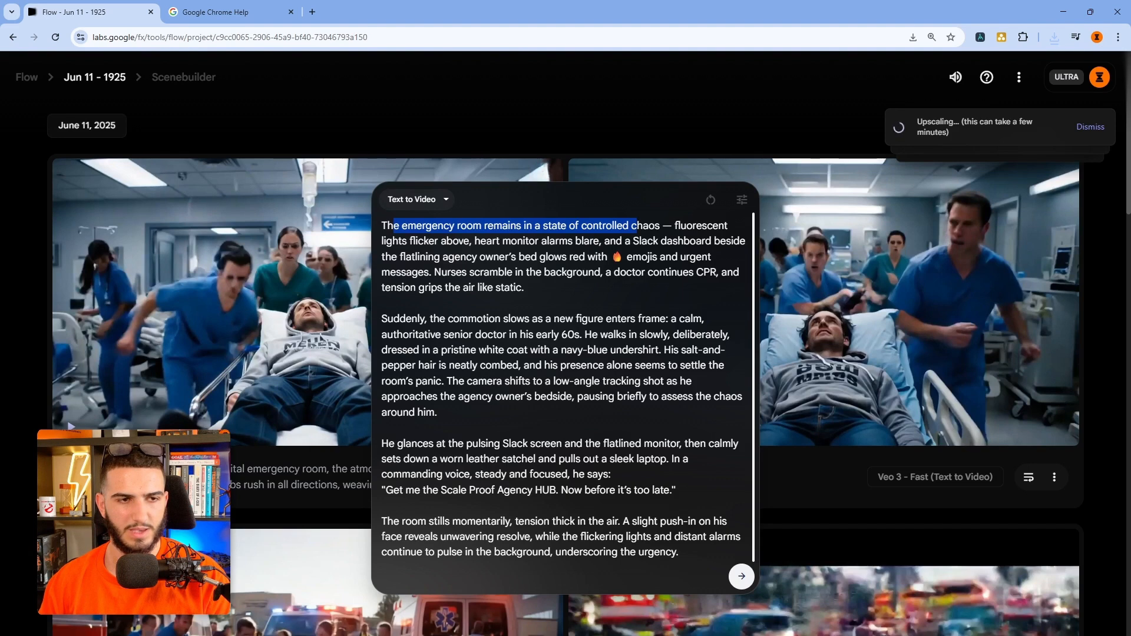
pyautogui.moveTo(605, 241); pyautogui.dragTo(429, 272)
pyautogui.press('BackSpace')
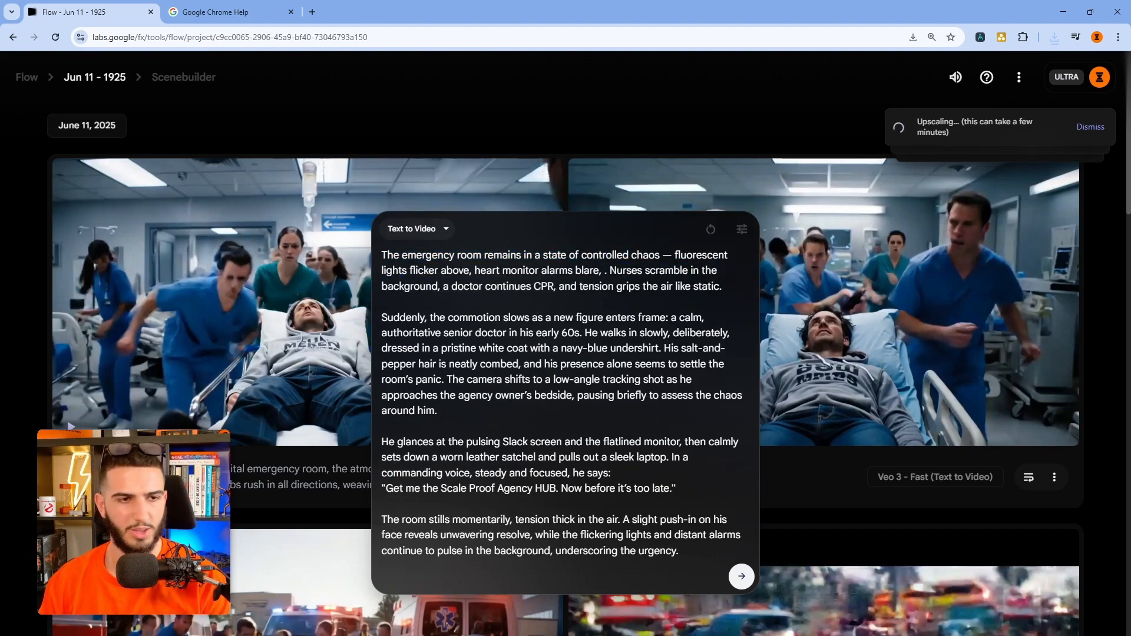
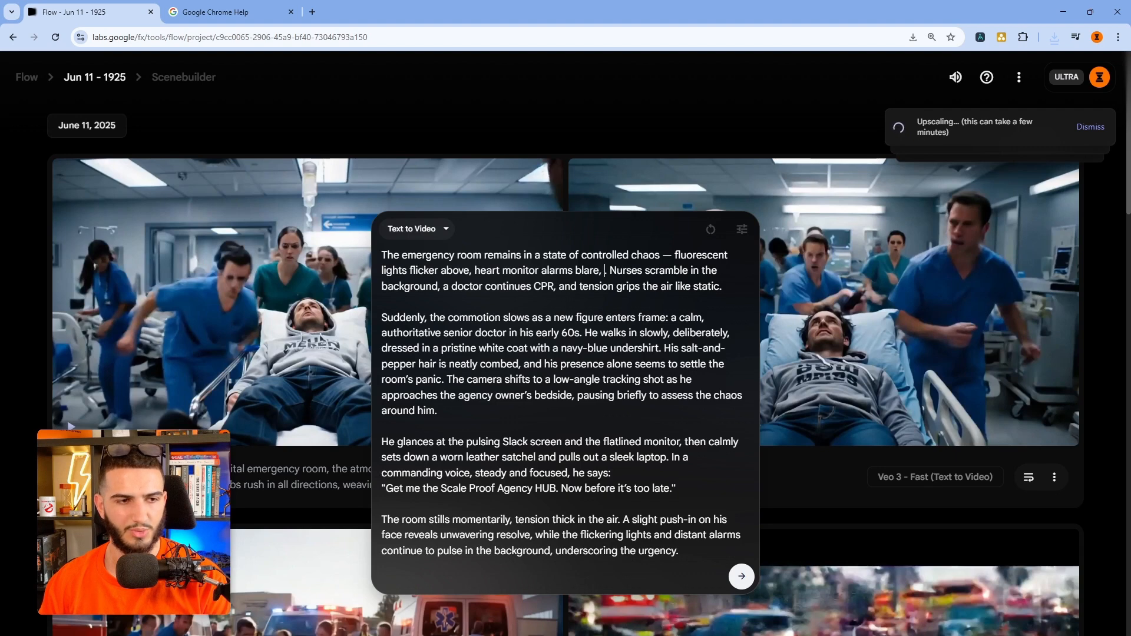
# Step: Reword the senior doctor's outfit in the prompt to "a pristine orange coat with a white undershirt"
pyautogui.doubleClick(495, 347)
pyautogui.write('orange')
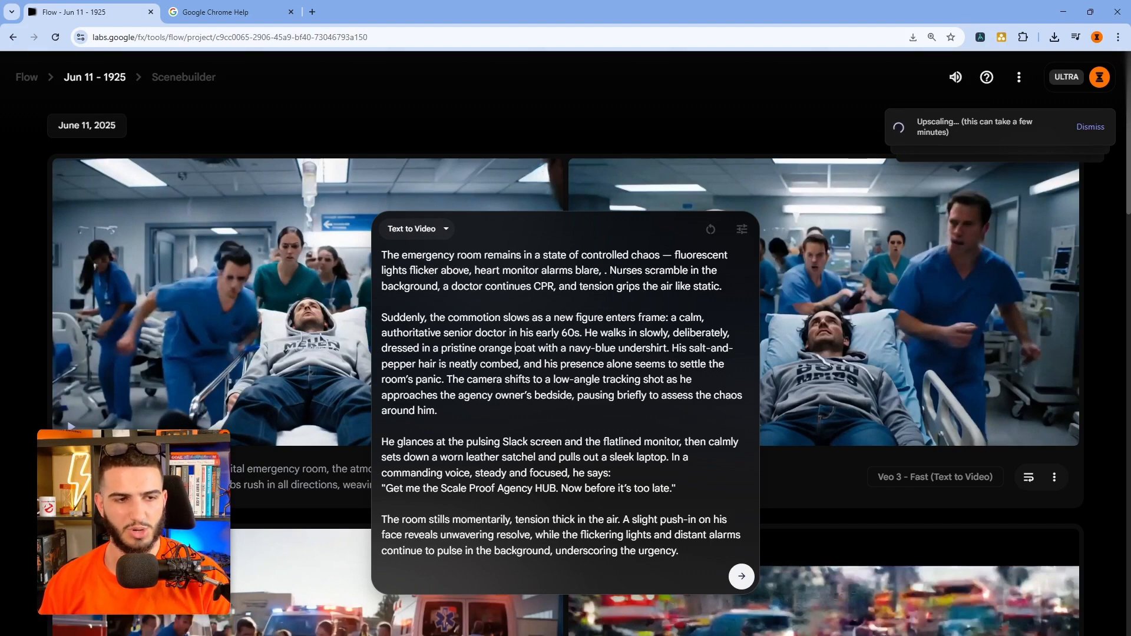
pyautogui.doubleClick(581, 347)
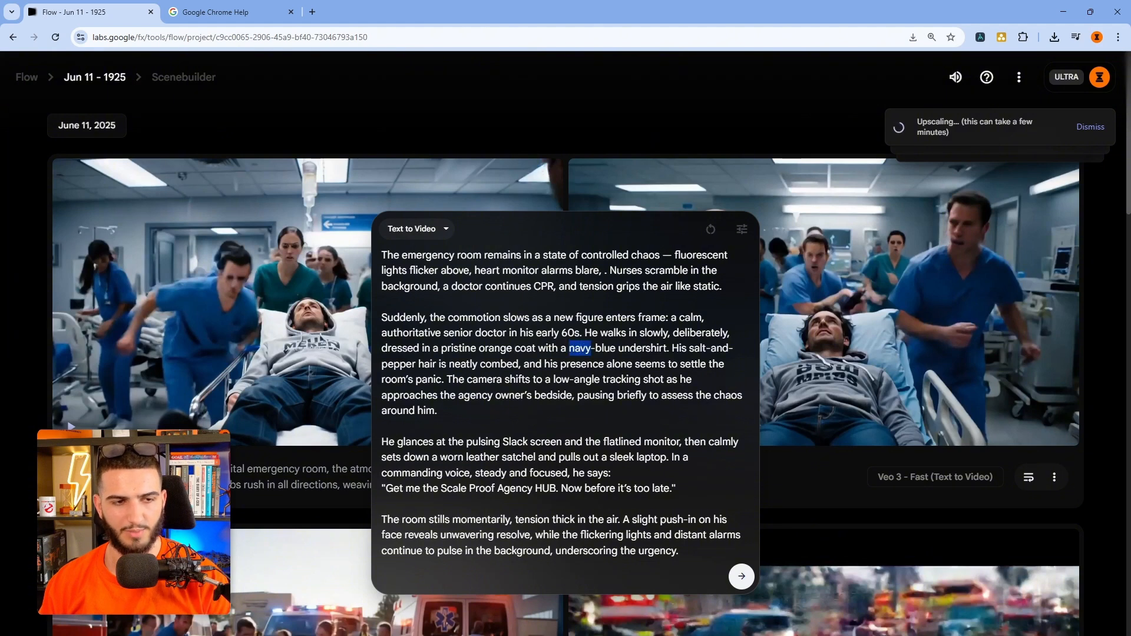
pyautogui.write('white')
pyautogui.press('Delete')
pyautogui.press('Delete')
pyautogui.press('Delete')
pyautogui.press('Delete')
pyautogui.press('Delete')
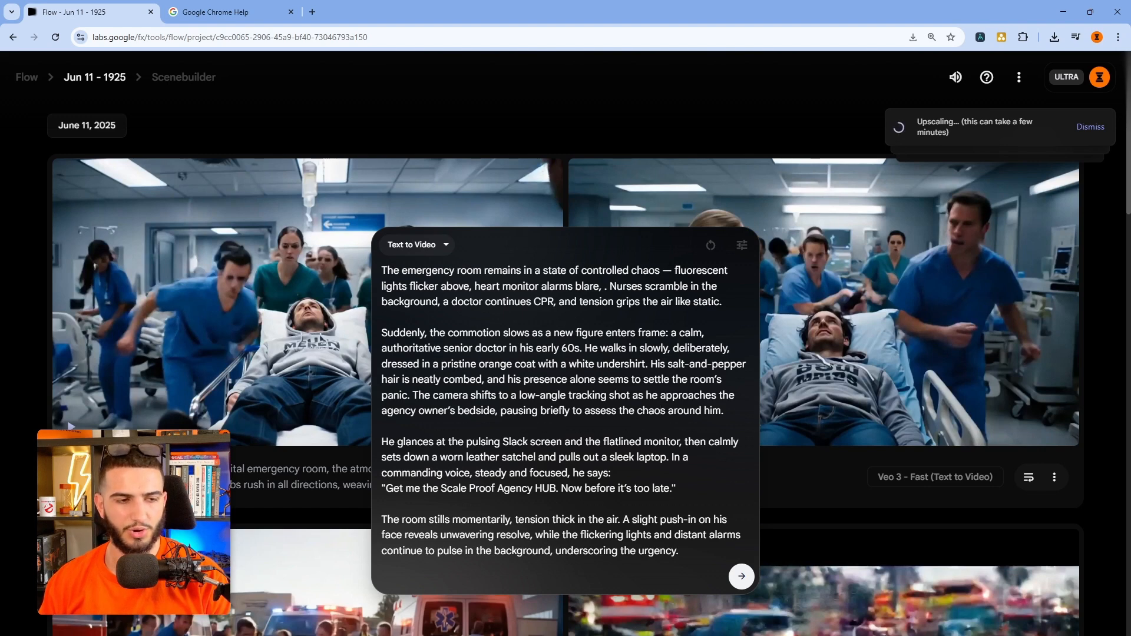
# Step: Shorten the doctor's glance to "He glances at the screen" by removing the Slack and flatlined monitor wording, and generate the Scene 3 video
pyautogui.moveTo(467, 441); pyautogui.dragTo(533, 442)
pyautogui.press('BackSpace')
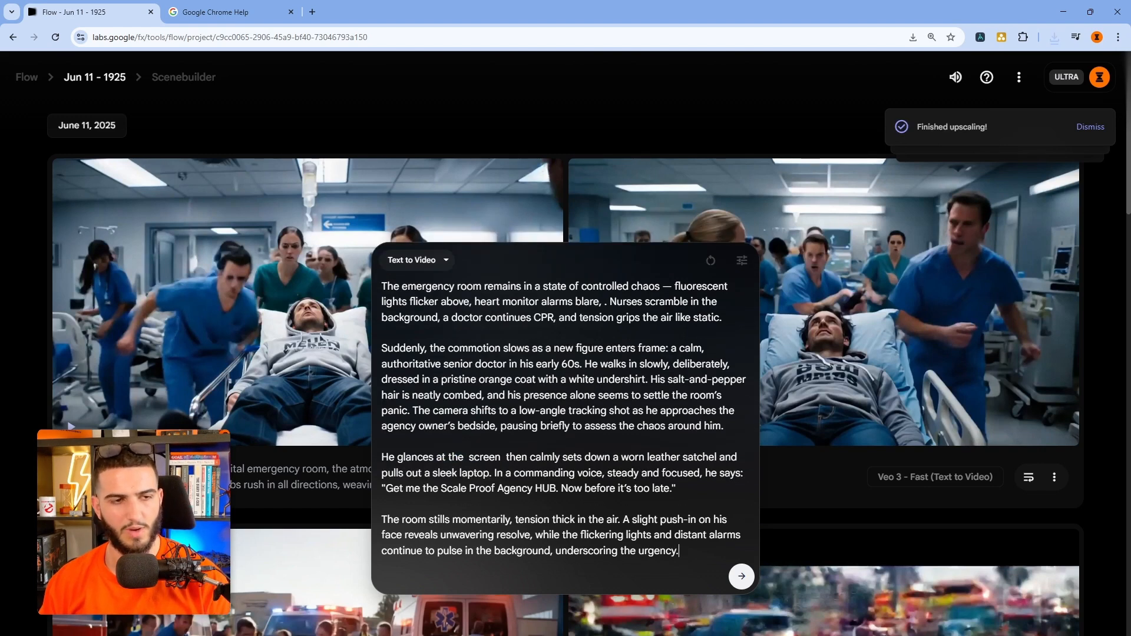
pyautogui.click(742, 577)
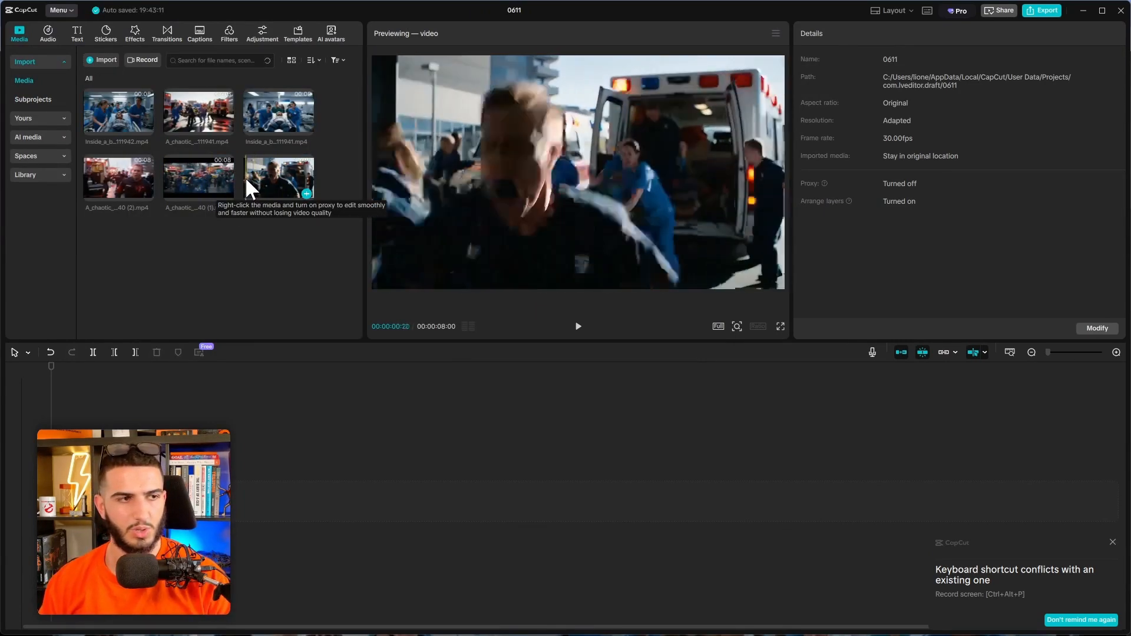
# Step: In CapCut, add the four A_chaotic emergency clips to the timeline in sequence: 111940, 111940 (1), 111940 (2) and 111941
pyautogui.click(306, 194)
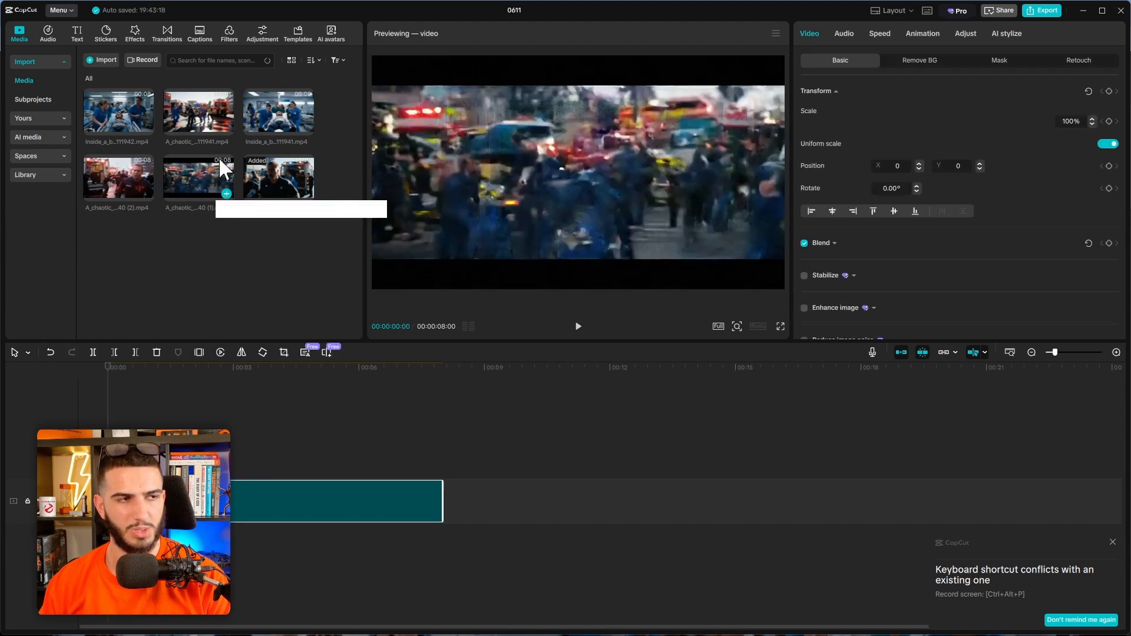
pyautogui.moveTo(222, 174); pyautogui.dragTo(521, 502)
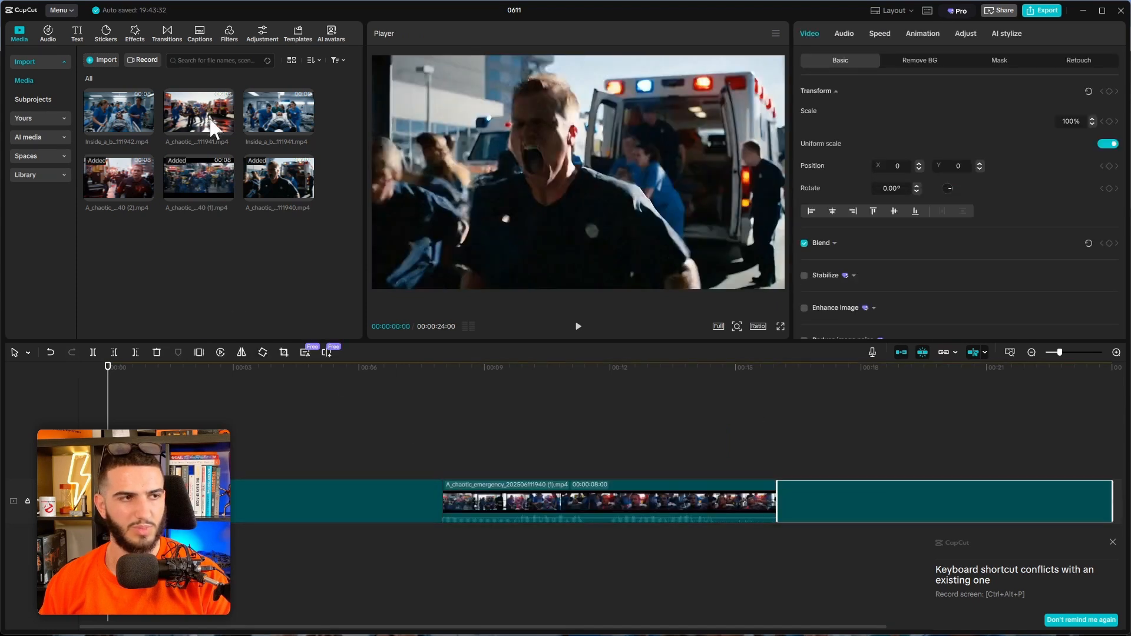
pyautogui.moveTo(210, 117); pyautogui.dragTo(1087, 498)
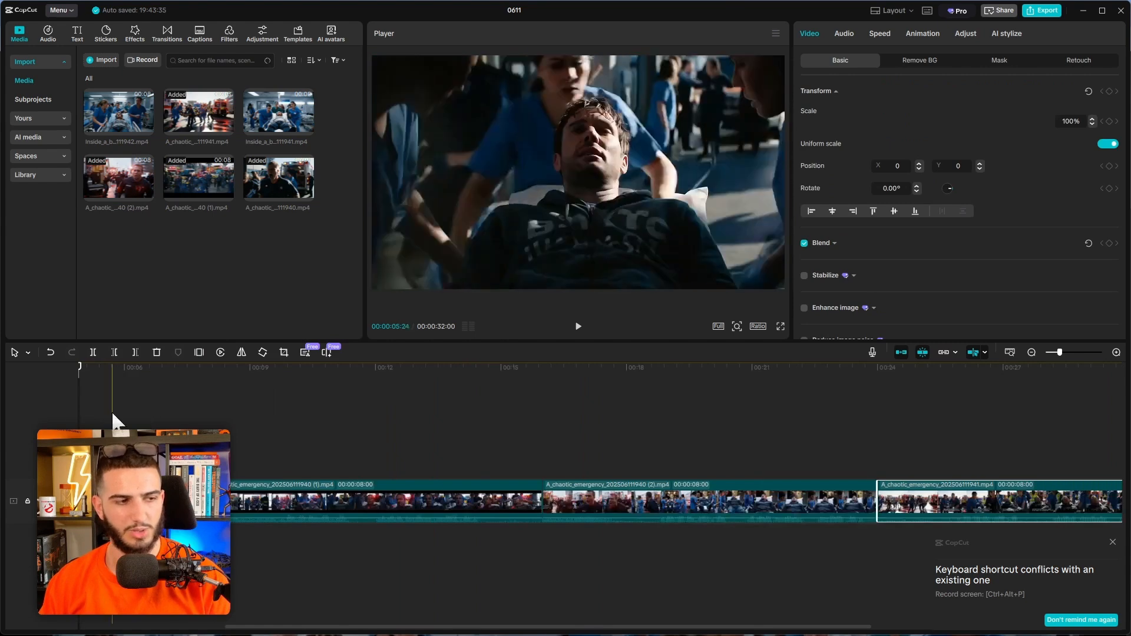
# Step: Play the timeline from the start, split the first clip at about 2.6 seconds, and continue playback through its second part
pyautogui.moveTo(114, 416); pyautogui.dragTo(23, 434)
pyautogui.click(138, 403)
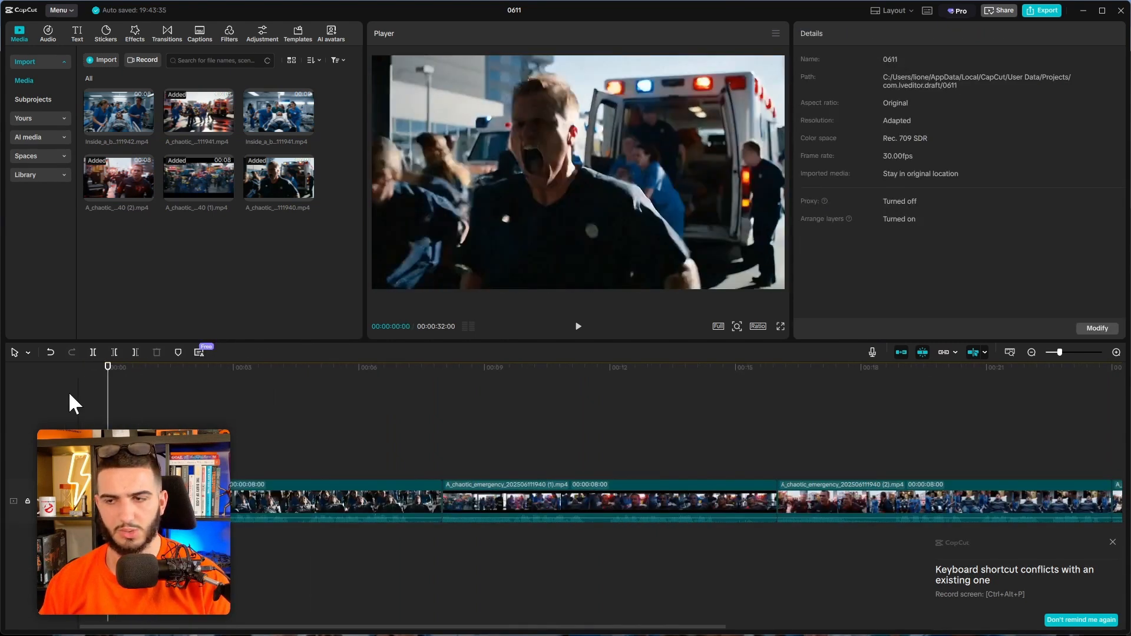
pyautogui.press('space')
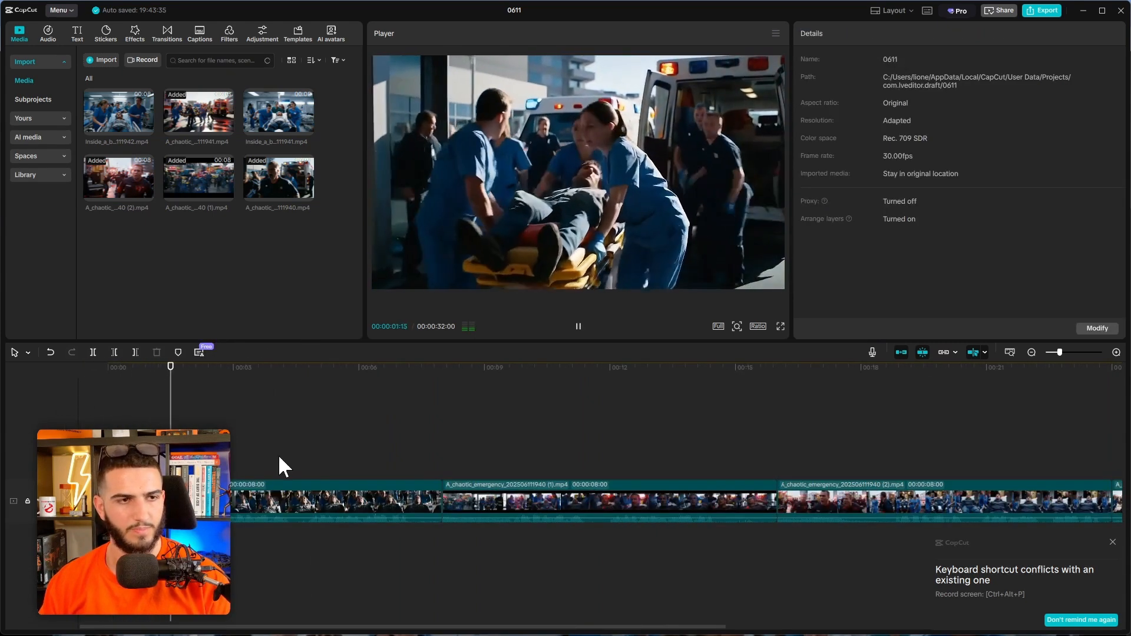
pyautogui.press('space')
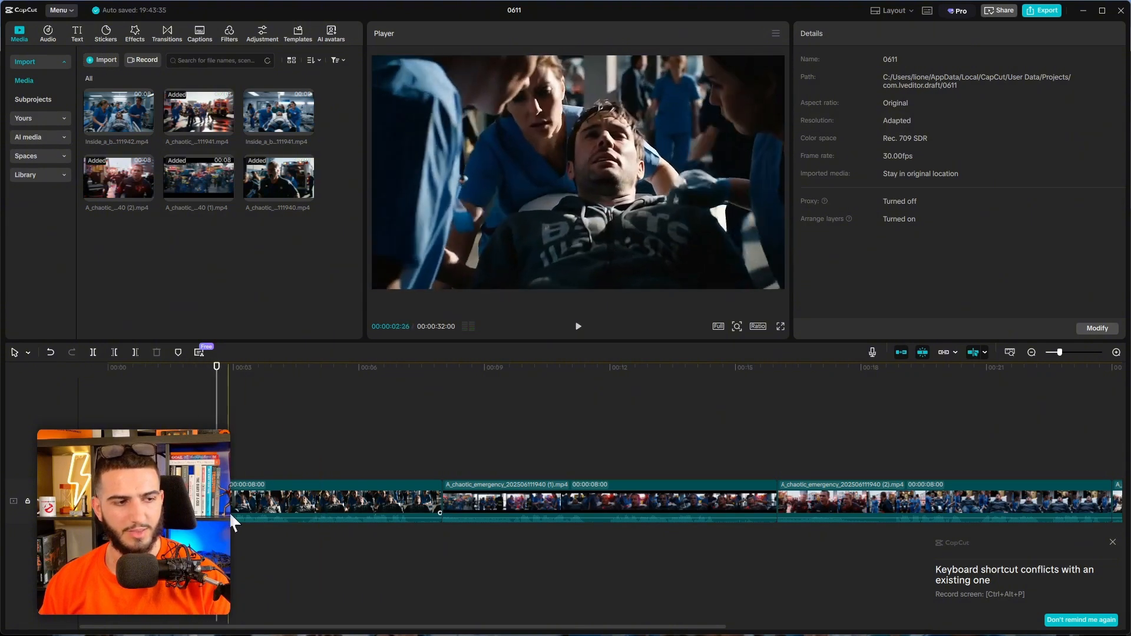
pyautogui.click(320, 508)
pyautogui.press('space')
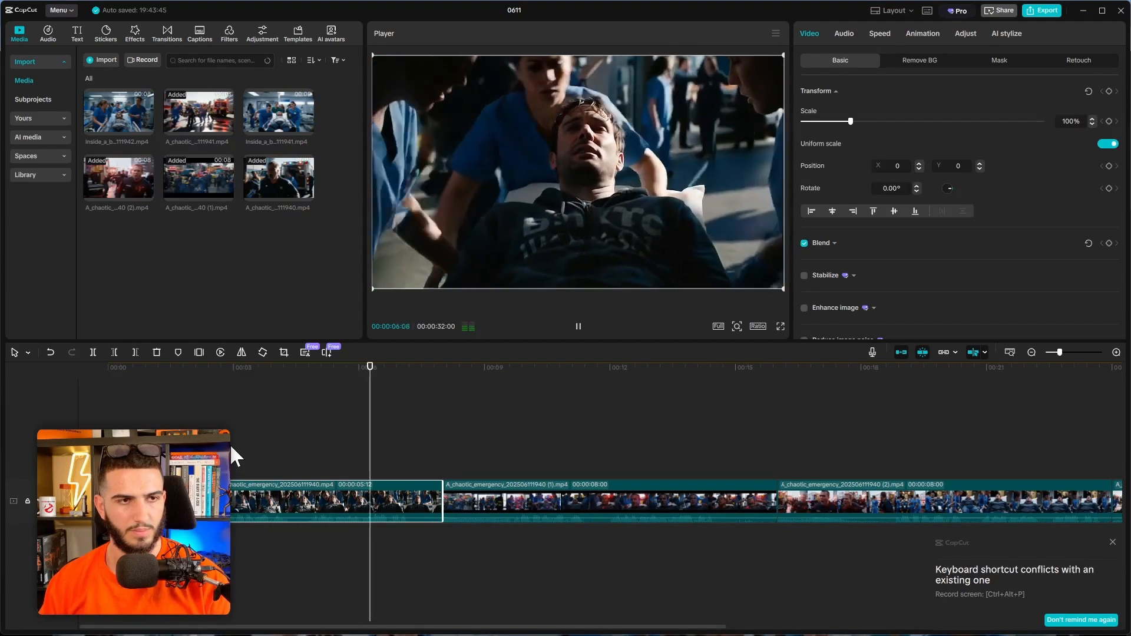
# Step: Shorten the end of the A_chaotic_emergency_202506111940.mp4 clip before the (1) clip so it lasts 00:00:04:22
pyautogui.press('space')
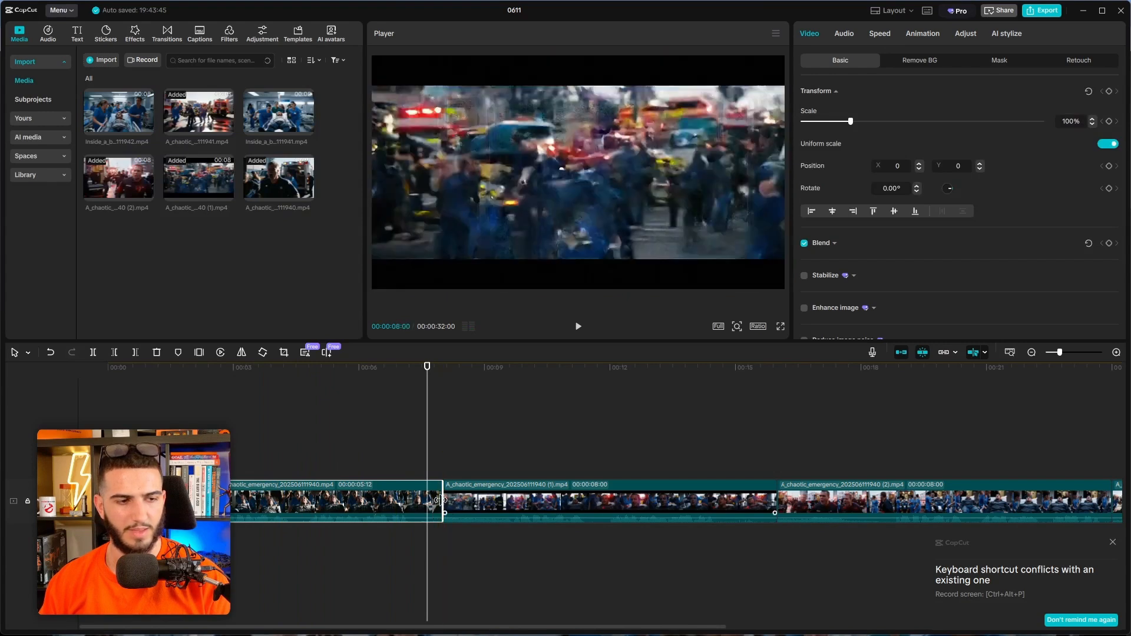
pyautogui.moveTo(443, 503); pyautogui.dragTo(415, 502)
pyautogui.click(223, 548)
pyautogui.click(108, 548)
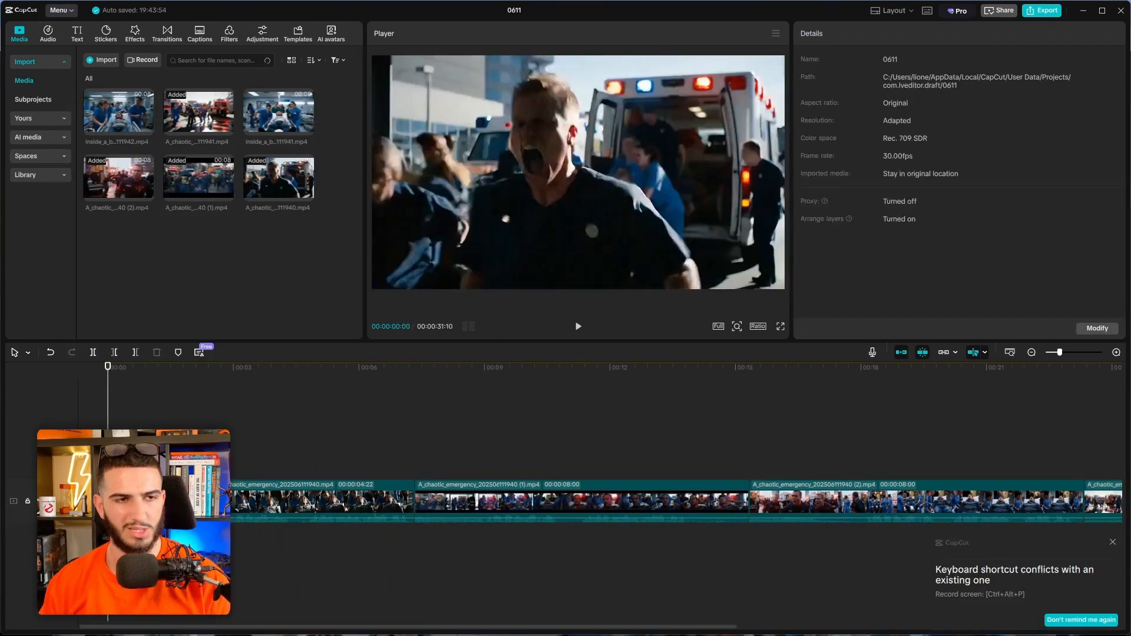
pyautogui.press('space')
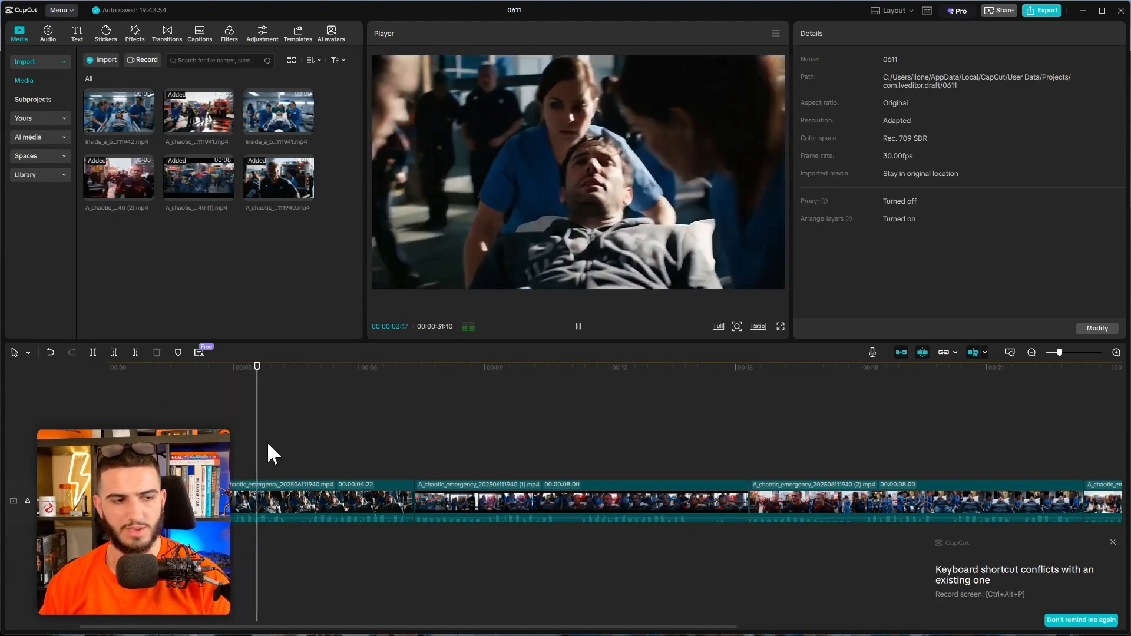
pyautogui.press('space')
pyautogui.click(416, 453)
pyautogui.press('space')
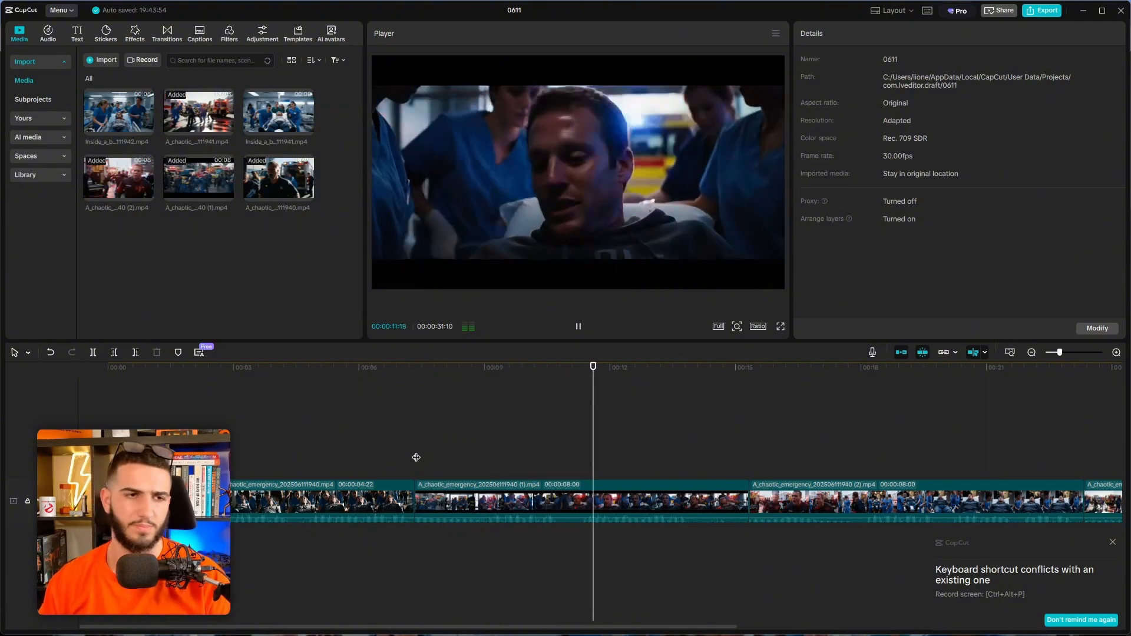
pyautogui.click(434, 453)
pyautogui.click(420, 452)
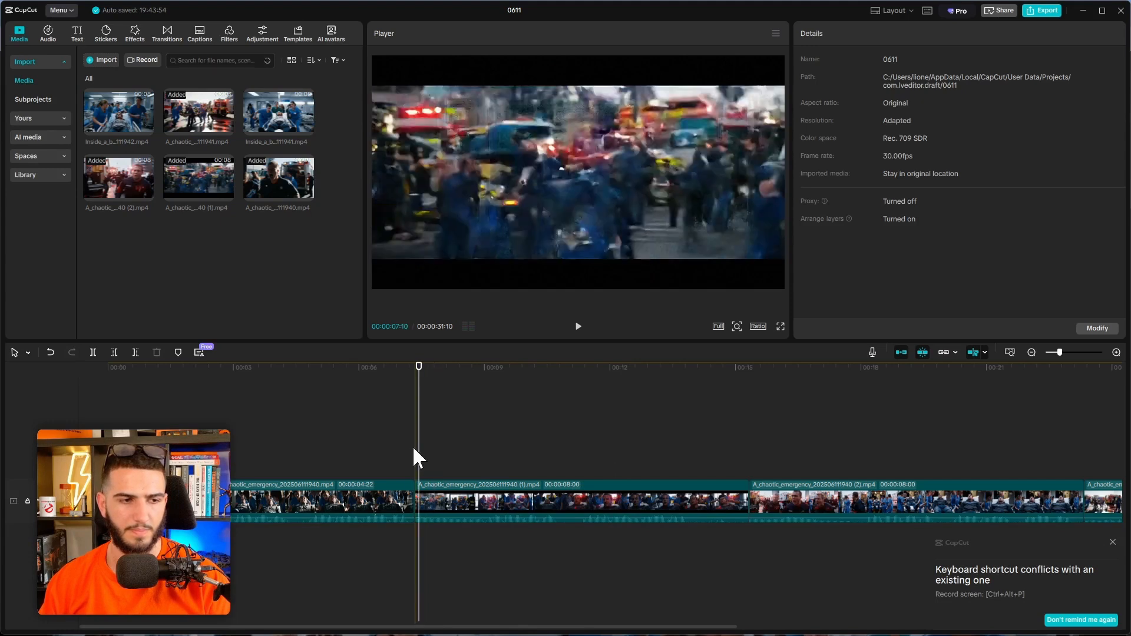
pyautogui.press('space')
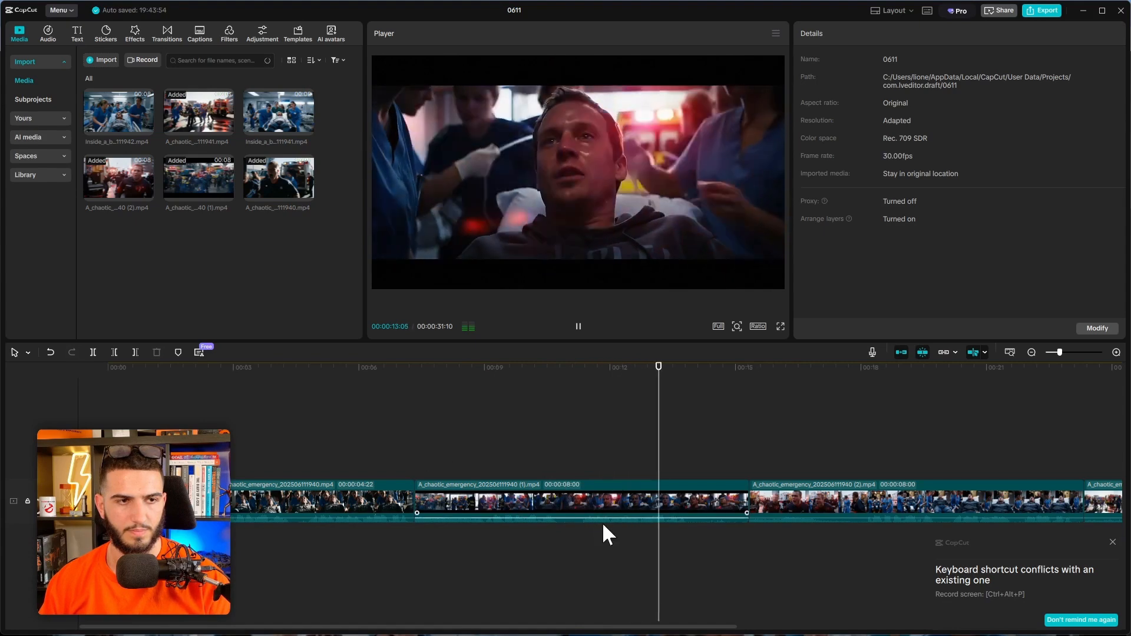
pyautogui.press('space')
pyautogui.click(538, 551)
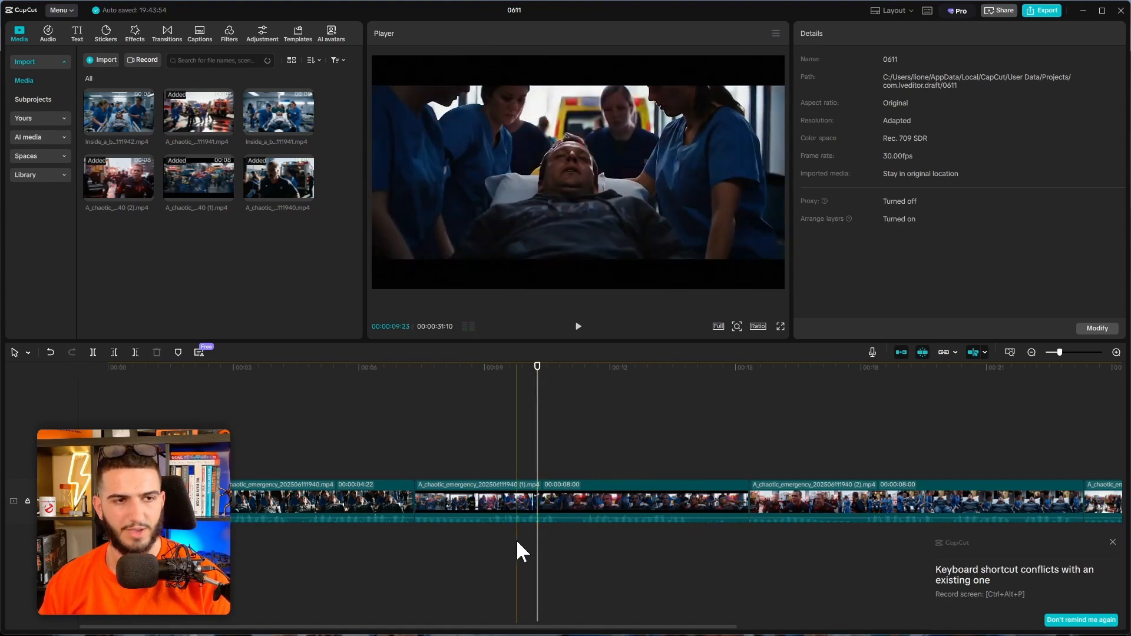
pyautogui.press('space')
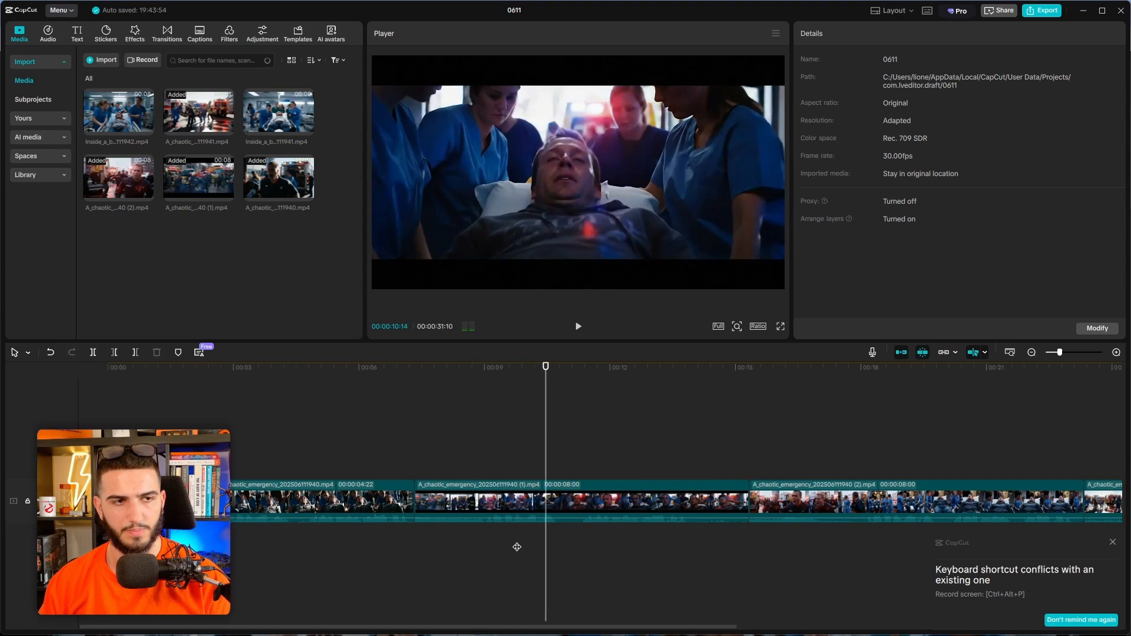
pyautogui.click(517, 547)
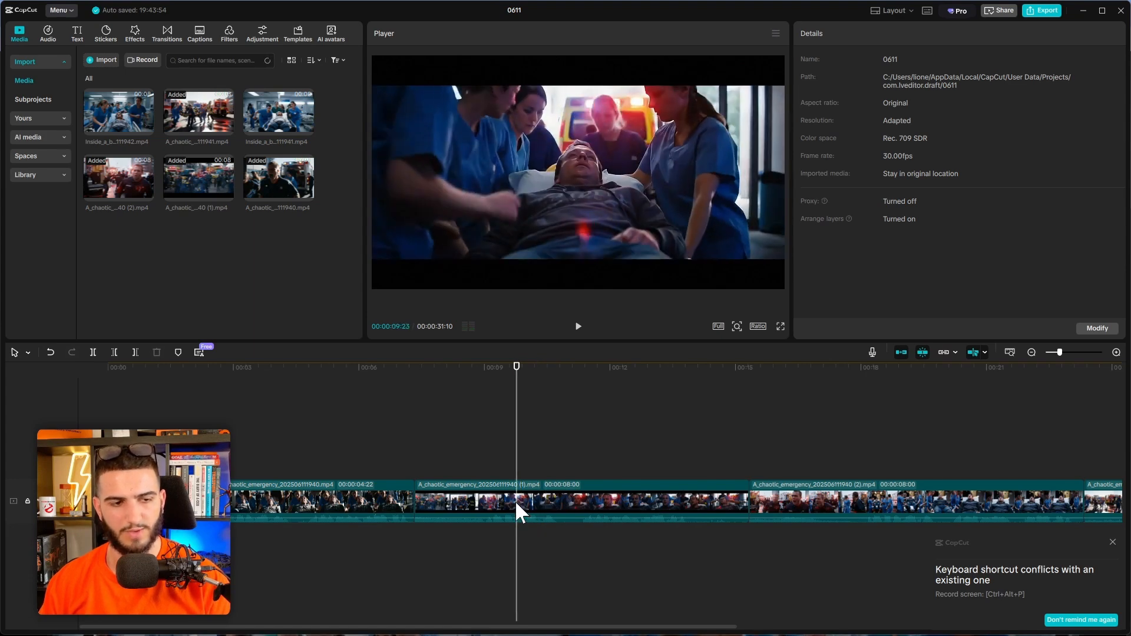
pyautogui.hotkey('ctrl', 'b')
# Step: Split the remaining part of the (1) clip again at about 00:00:14:00 and remove the section between the two cuts
pyautogui.click(543, 492)
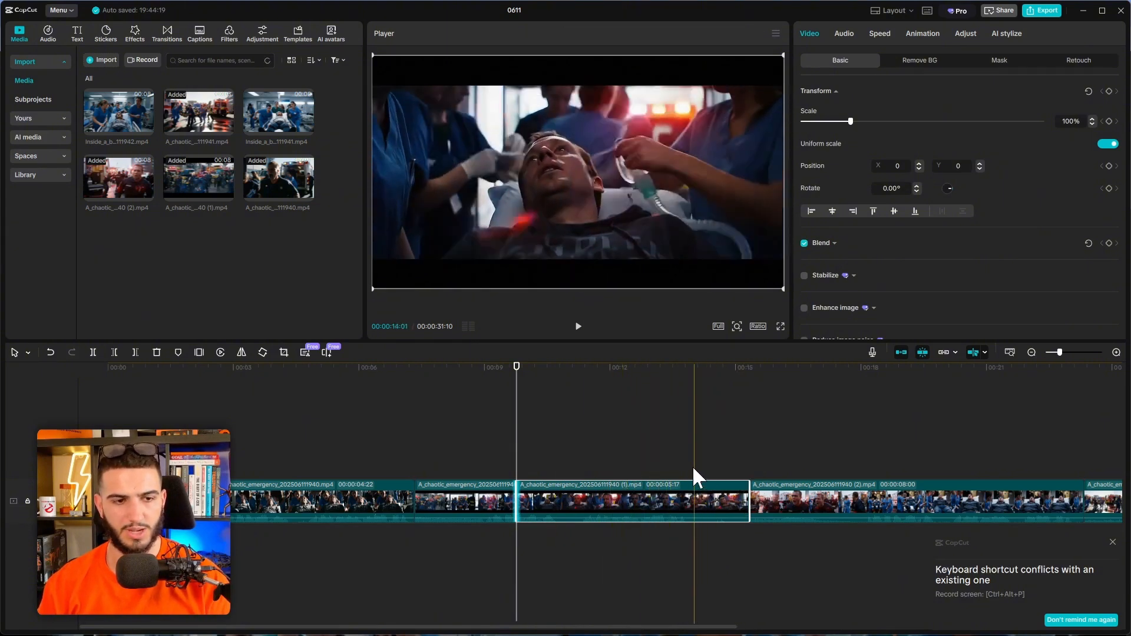
pyautogui.click(667, 465)
pyautogui.press('space')
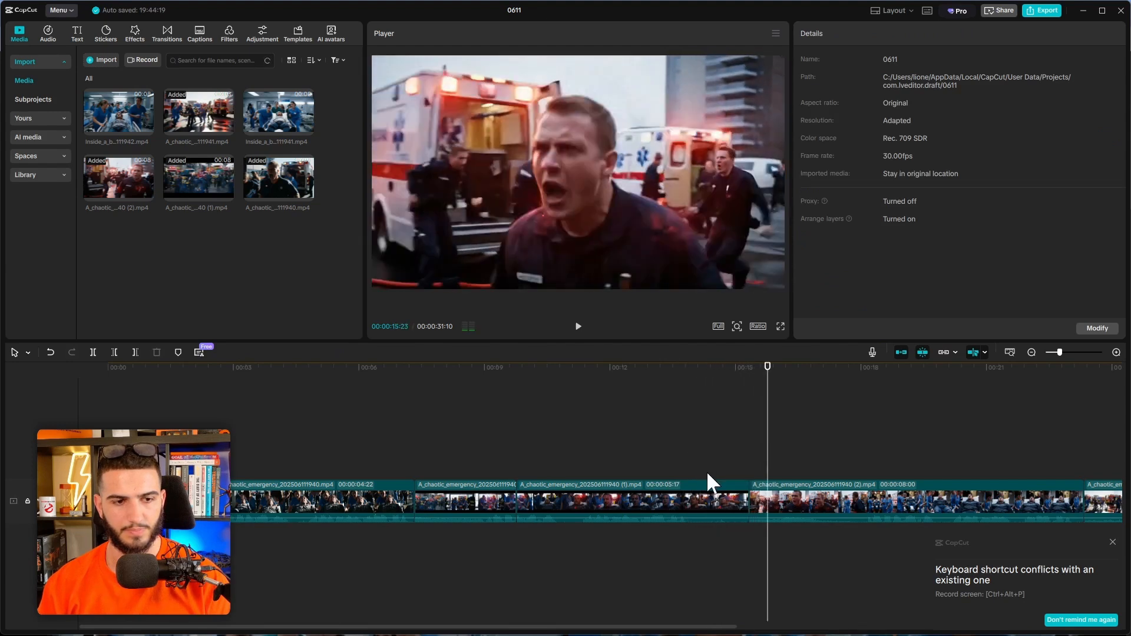
pyautogui.click(688, 466)
pyautogui.press('space')
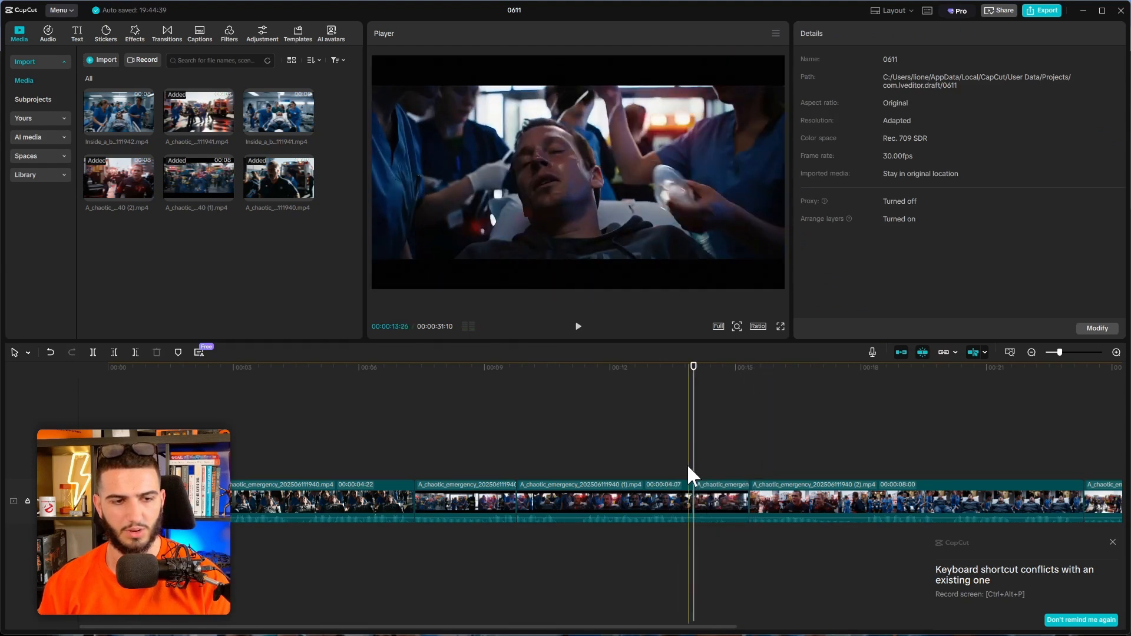
pyautogui.click(669, 479)
pyautogui.press('q')
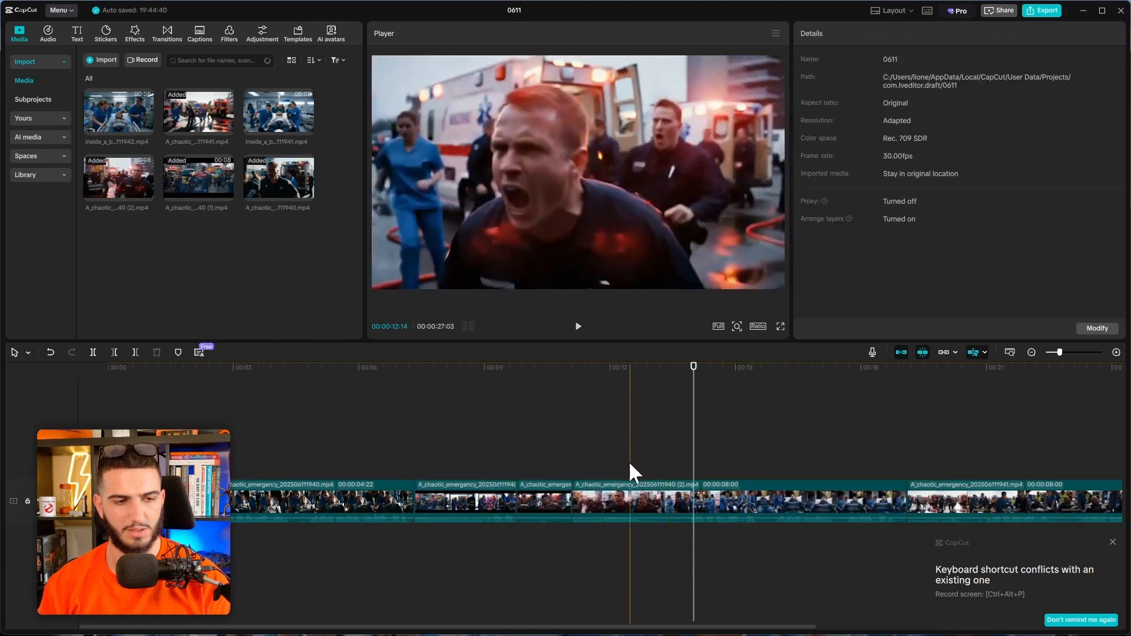
pyautogui.click(584, 448)
pyautogui.press('space')
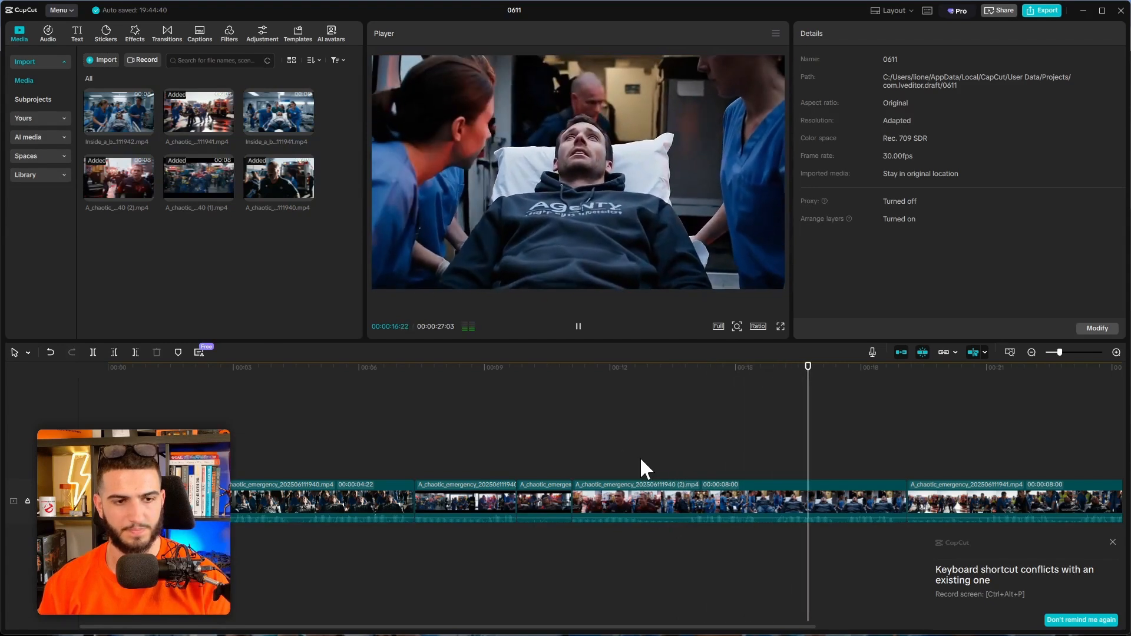
pyautogui.click(733, 494)
pyautogui.press('Delete')
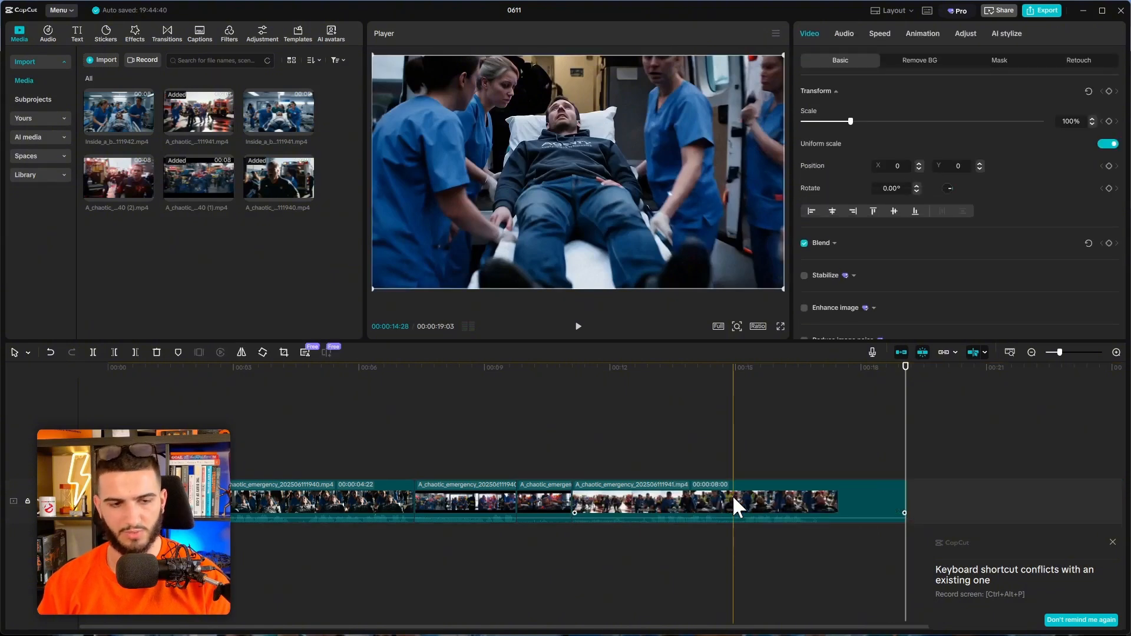
# Step: Trim the beginning of the A_chaotic_emergency_202506111941.mp4 clip so it lasts 00:00:03:29
pyautogui.click(579, 435)
pyautogui.press('space')
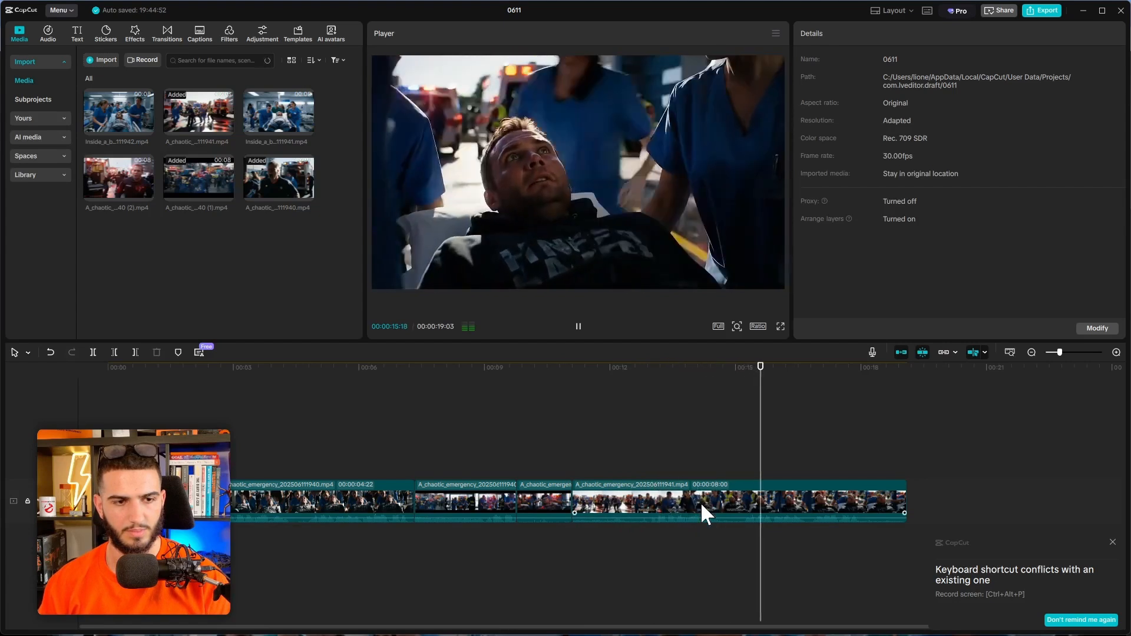
pyautogui.click(739, 497)
pyautogui.moveTo(575, 493); pyautogui.dragTo(725, 496)
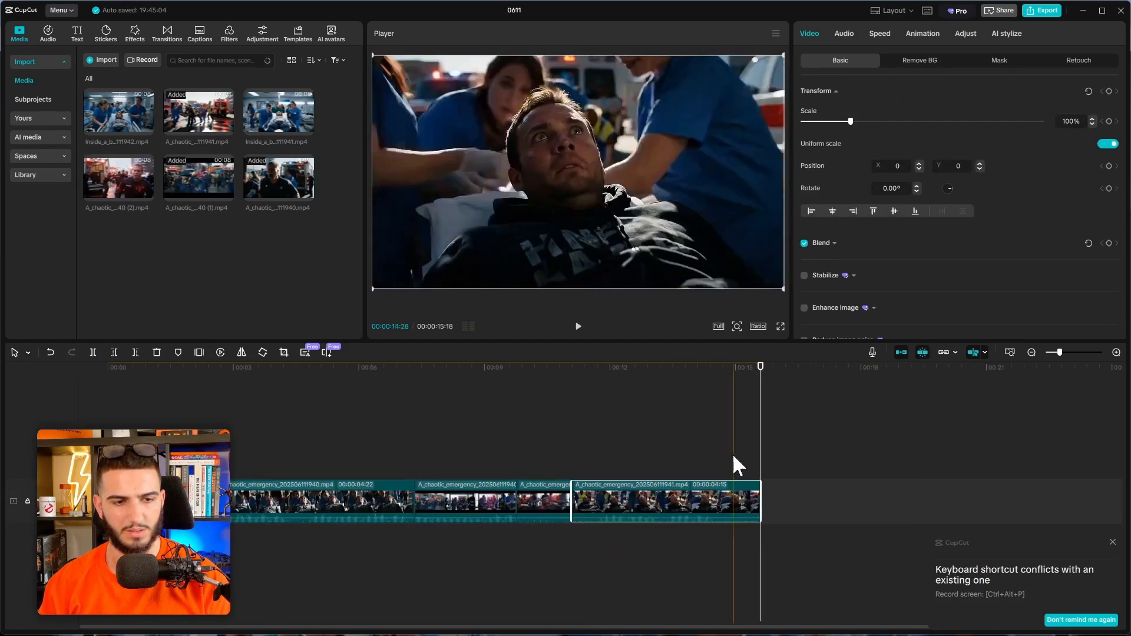
pyautogui.click(596, 428)
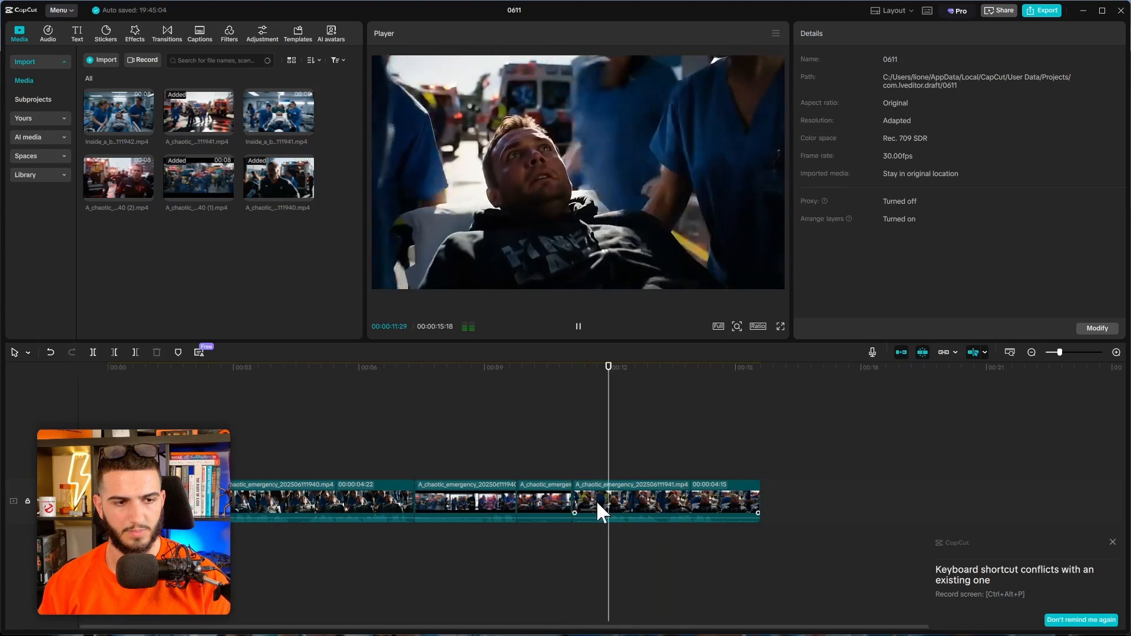
pyautogui.click(594, 501)
pyautogui.moveTo(574, 501); pyautogui.dragTo(597, 500)
pyautogui.click(585, 445)
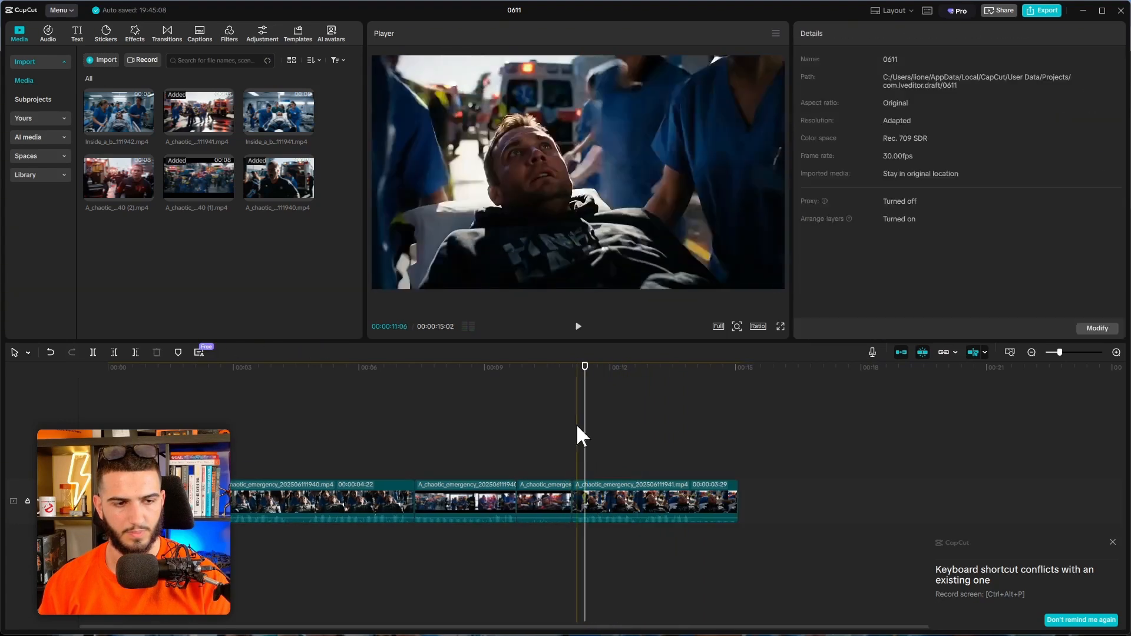
# Step: Replay the edit and split the 00:00:04:22 A_chaotic_emergency_202506111940.mp4 clip at about 00:00:04:15
pyautogui.click(577, 426)
pyautogui.press('space')
pyautogui.click(577, 426)
pyautogui.click(132, 458)
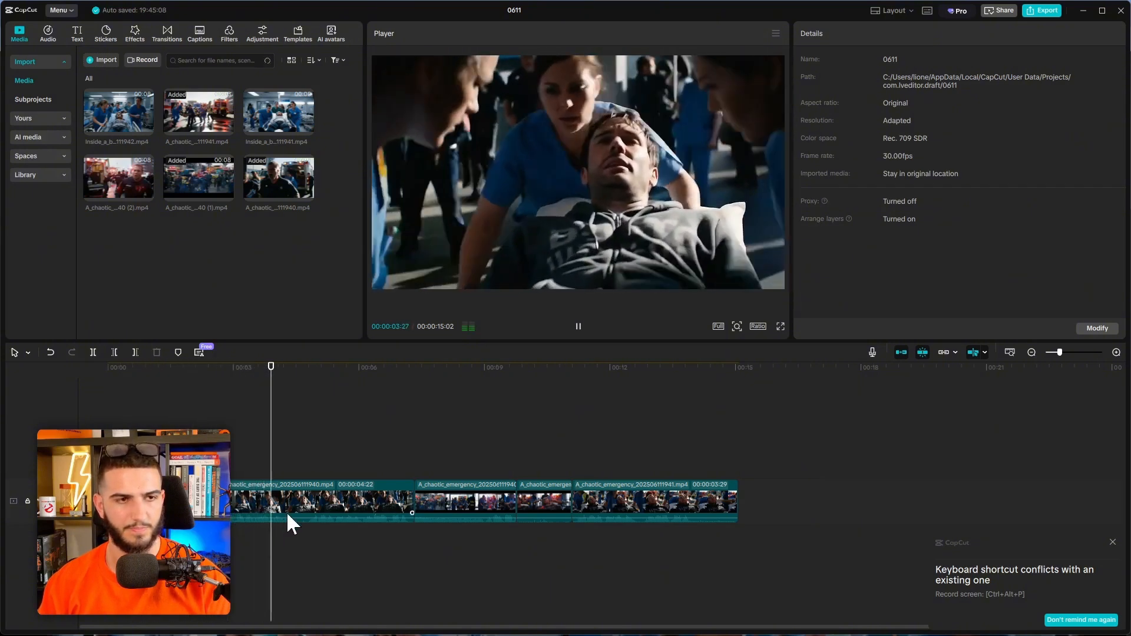
pyautogui.press('space')
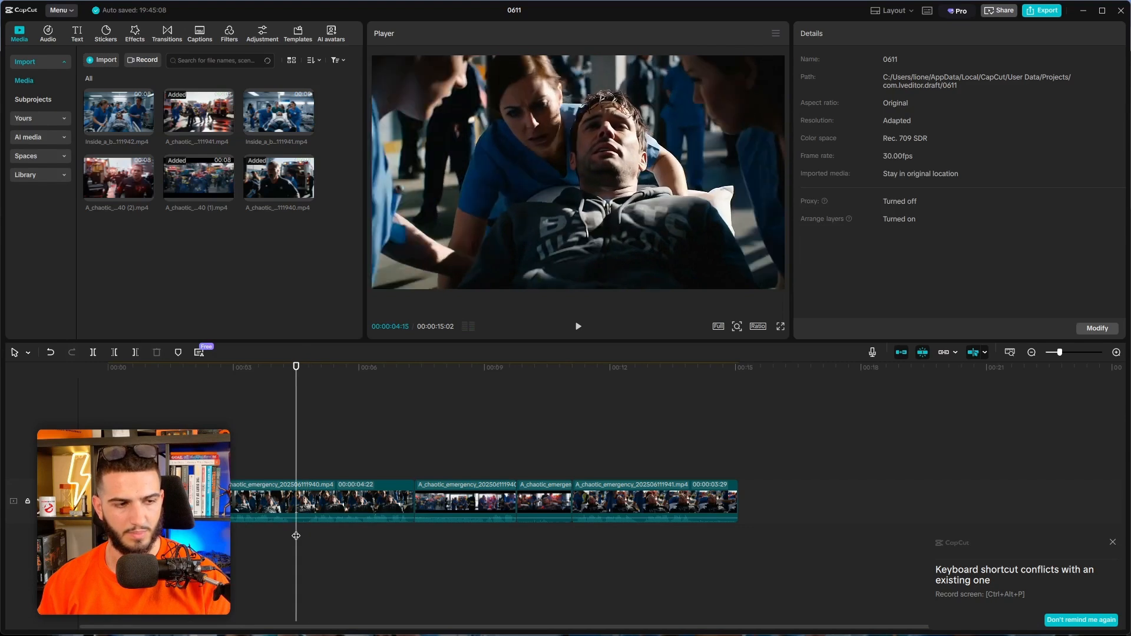
pyautogui.click(327, 505)
pyautogui.press('space')
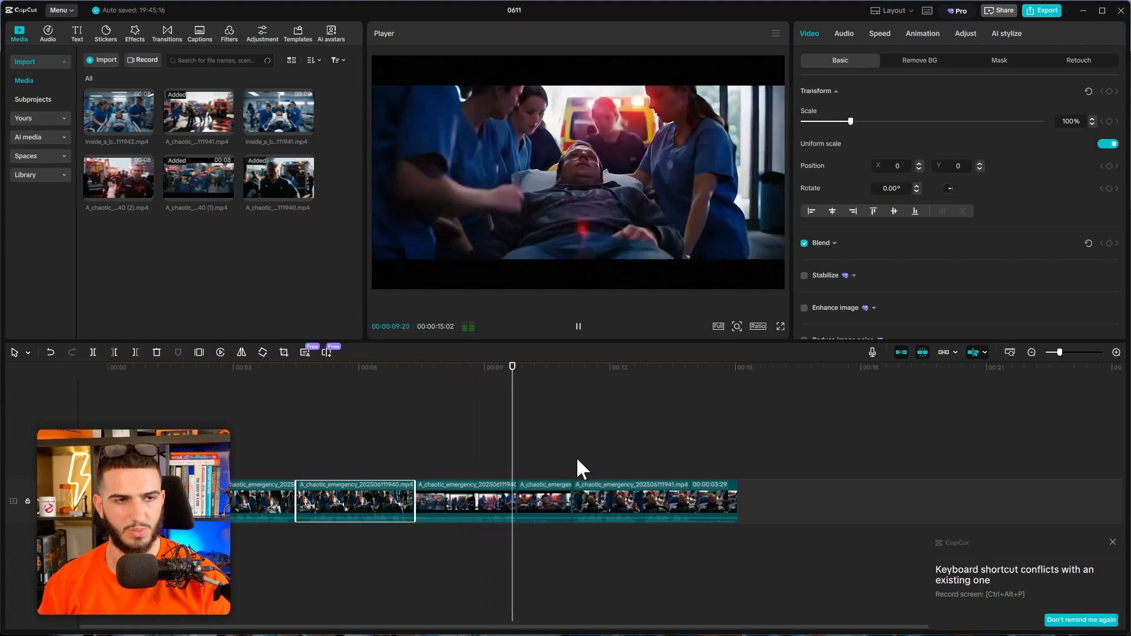
# Step: Move the A_chaotic_emergency_202506111941.mp4 clip between the two split parts of A_chaotic_emergency_202506111940.mp4 and preview the new order
pyautogui.click(557, 502)
pyautogui.press('space')
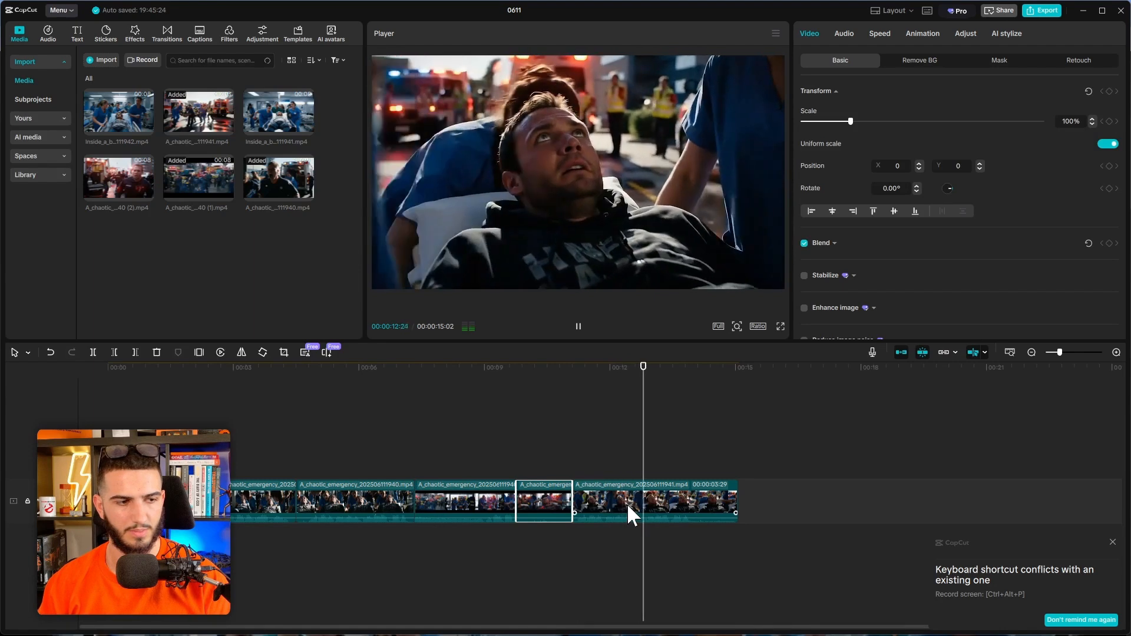
pyautogui.moveTo(627, 505); pyautogui.dragTo(325, 486)
pyautogui.click(215, 410)
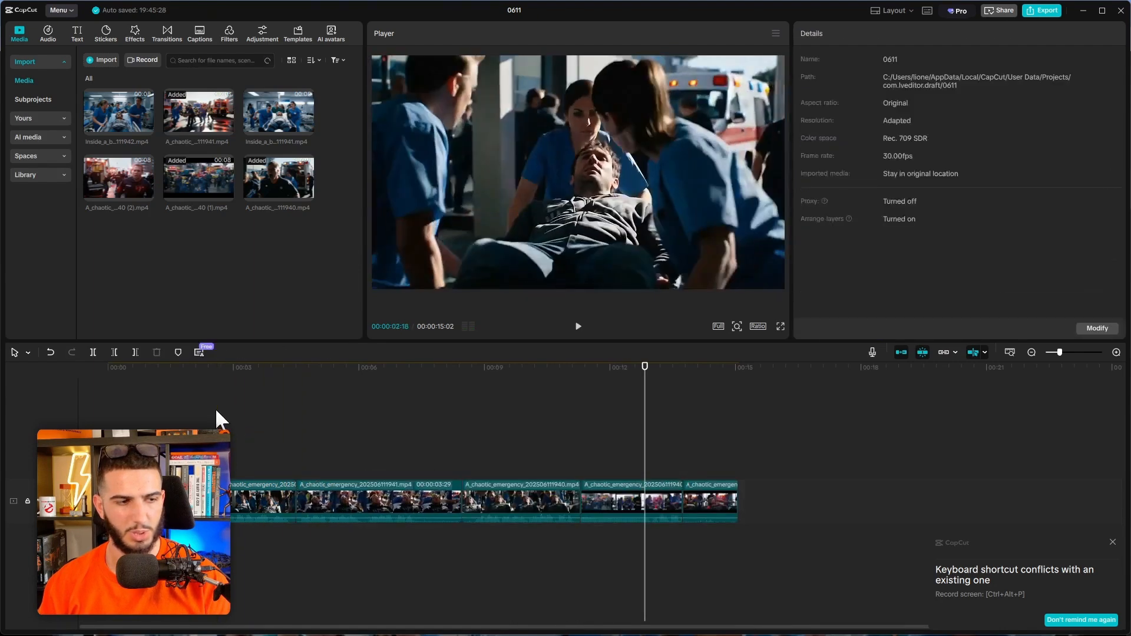
pyautogui.click(168, 413)
pyautogui.press('space')
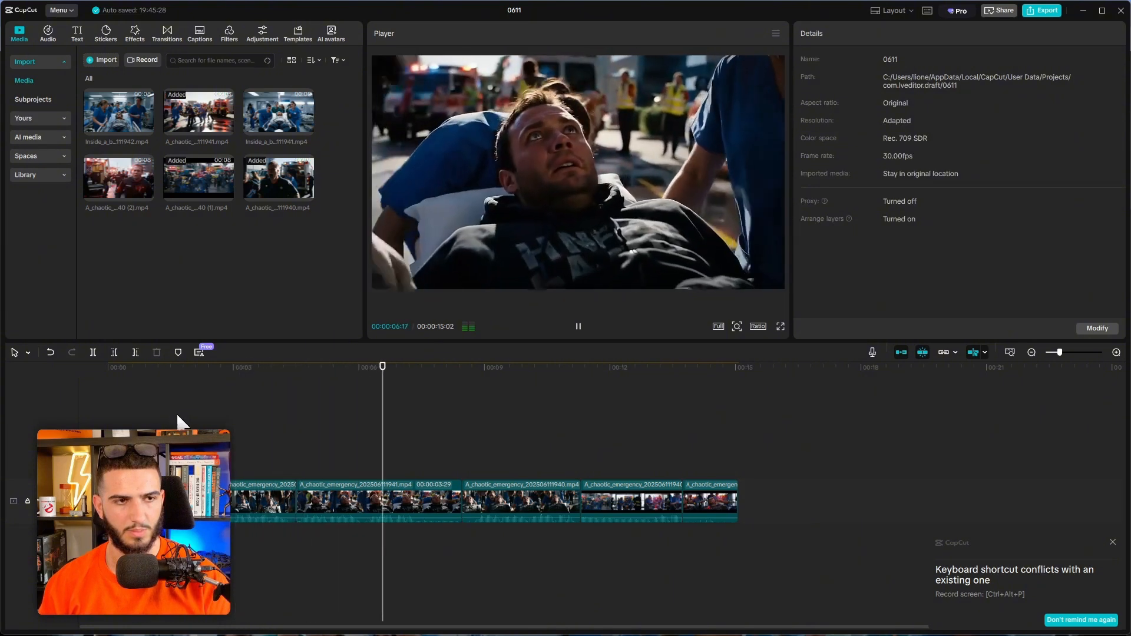
pyautogui.press('space')
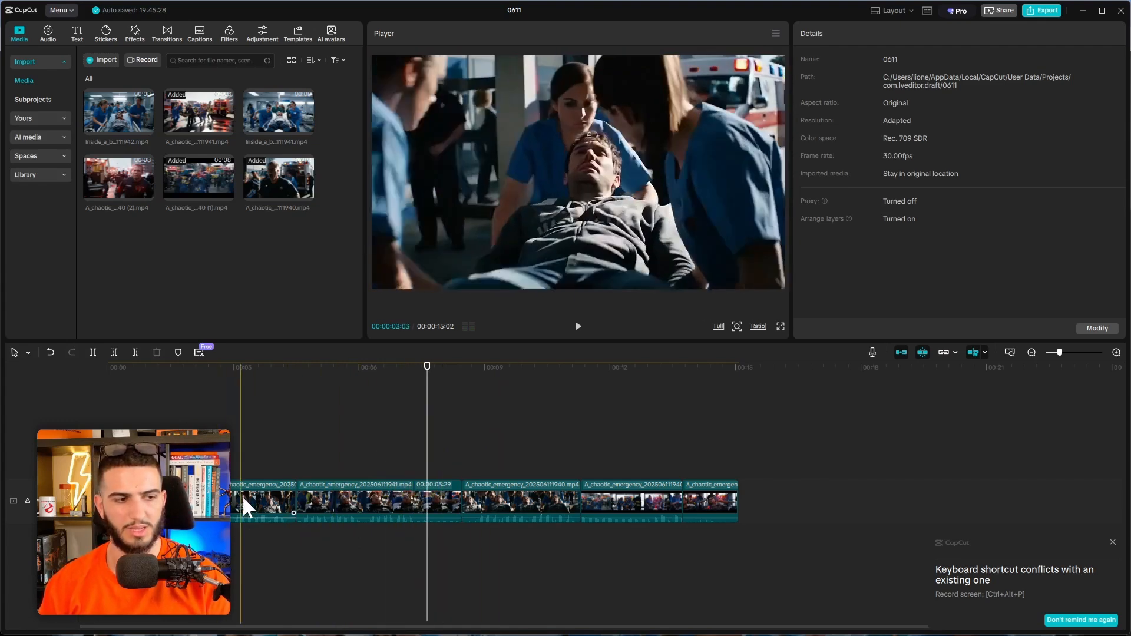
# Step: Replay the first transition and undo the last clip move
pyautogui.click(243, 460)
pyautogui.press('space')
pyautogui.press('space')
pyautogui.hotkey('ctrl', 'z')
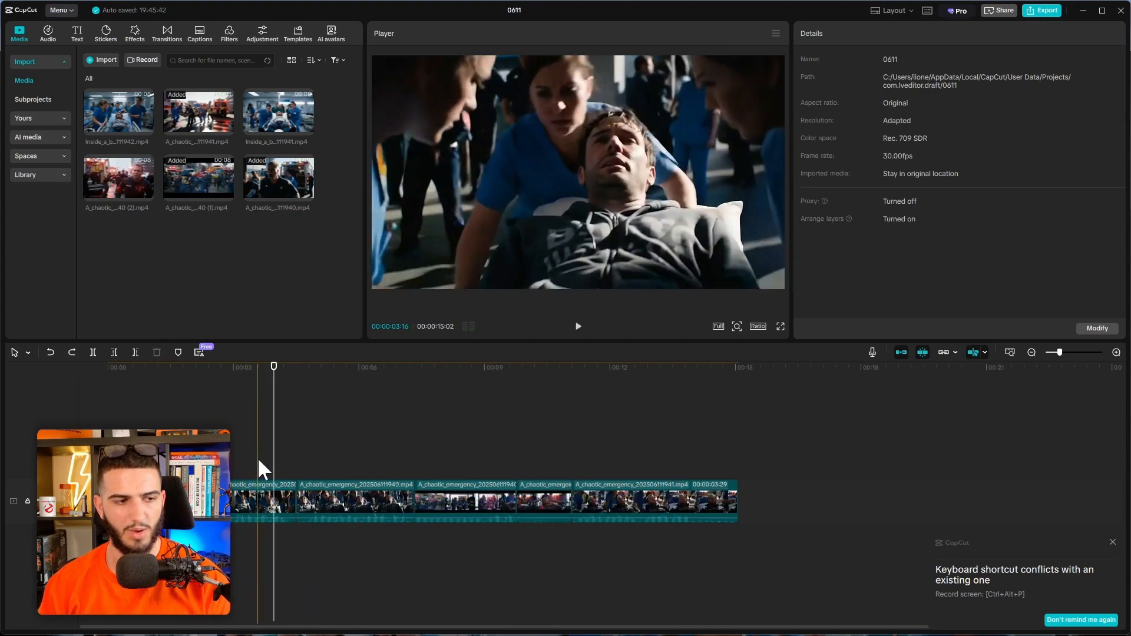
# Step: Play through the second split part of A_chaotic_emergency_202506111940.mp4 and delete it from the timeline
pyautogui.press('space')
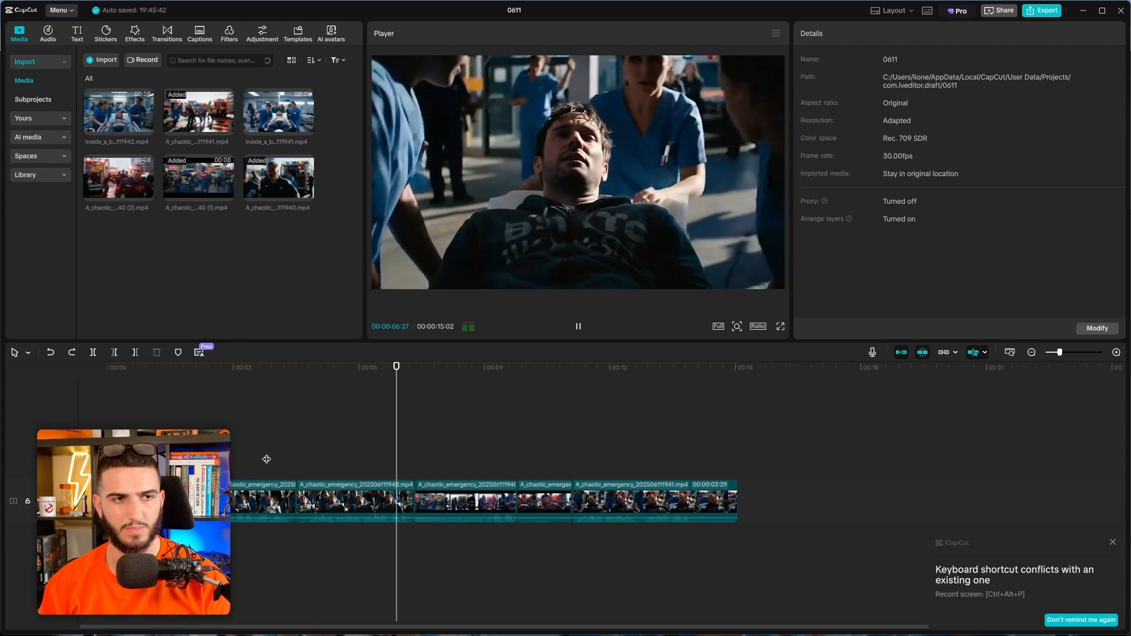
pyautogui.press('space')
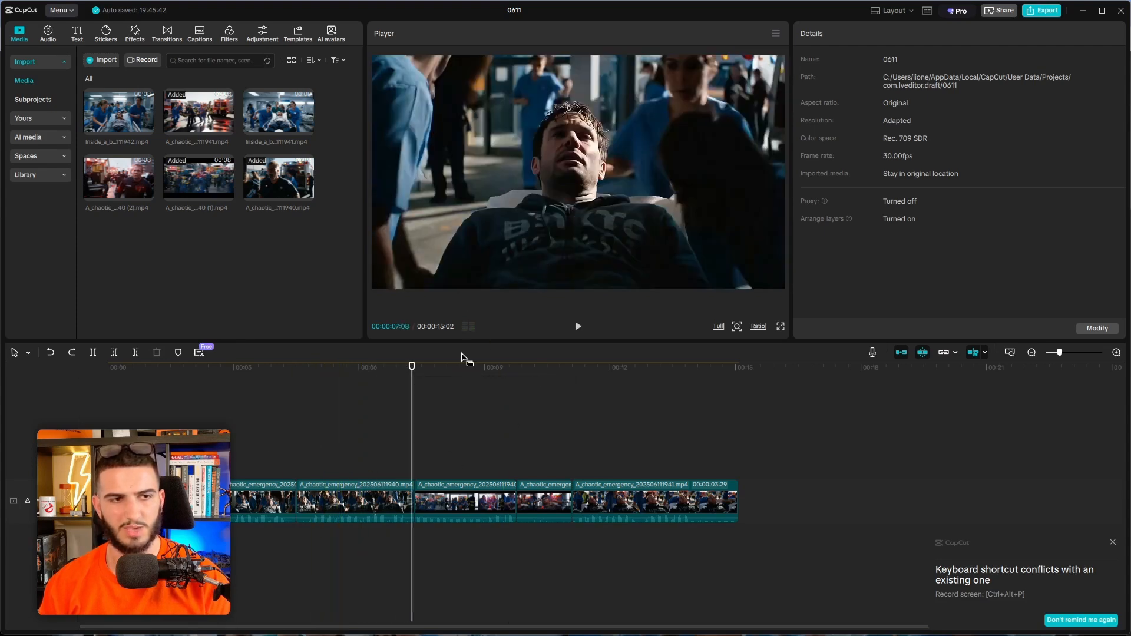
pyautogui.click(330, 500)
pyautogui.press('Delete')
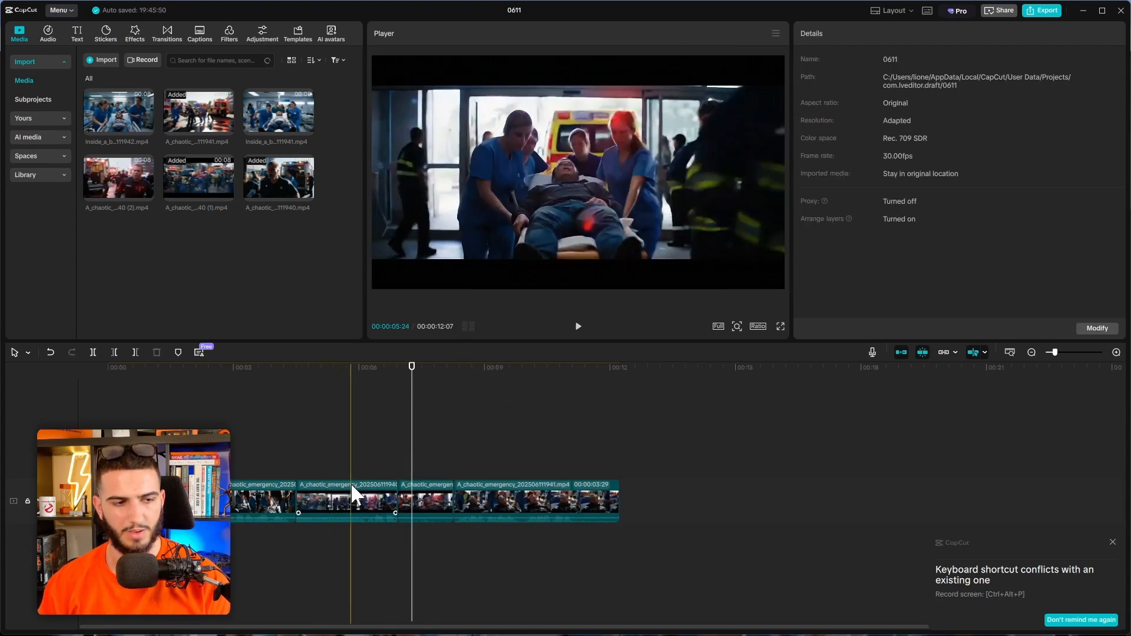
# Step: Place the short final piece of the (1) clip ahead of its longer piece and replay the sequence from the start
pyautogui.moveTo(422, 485); pyautogui.dragTo(335, 489)
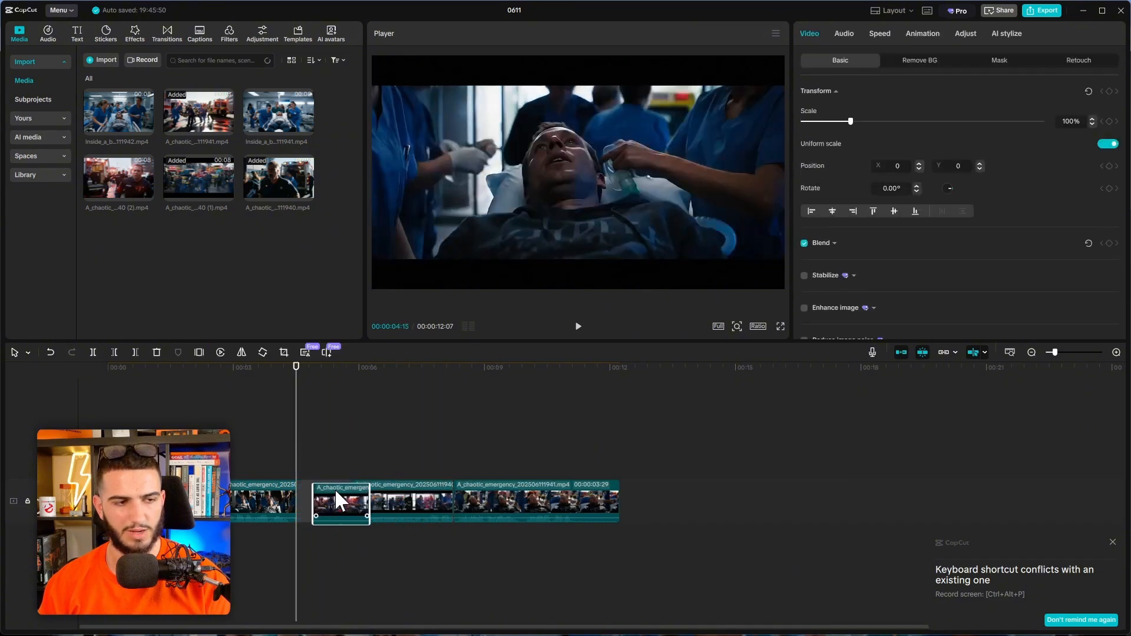
pyautogui.click(93, 353)
pyautogui.click(126, 412)
pyautogui.click(113, 412)
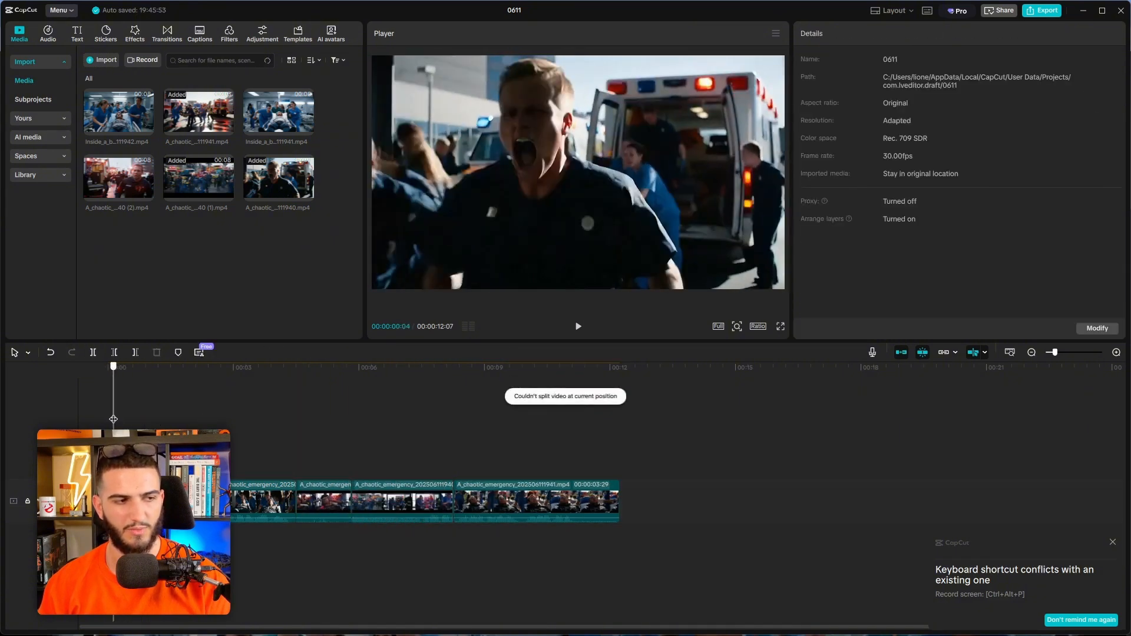
pyautogui.click(63, 413)
pyautogui.press('space')
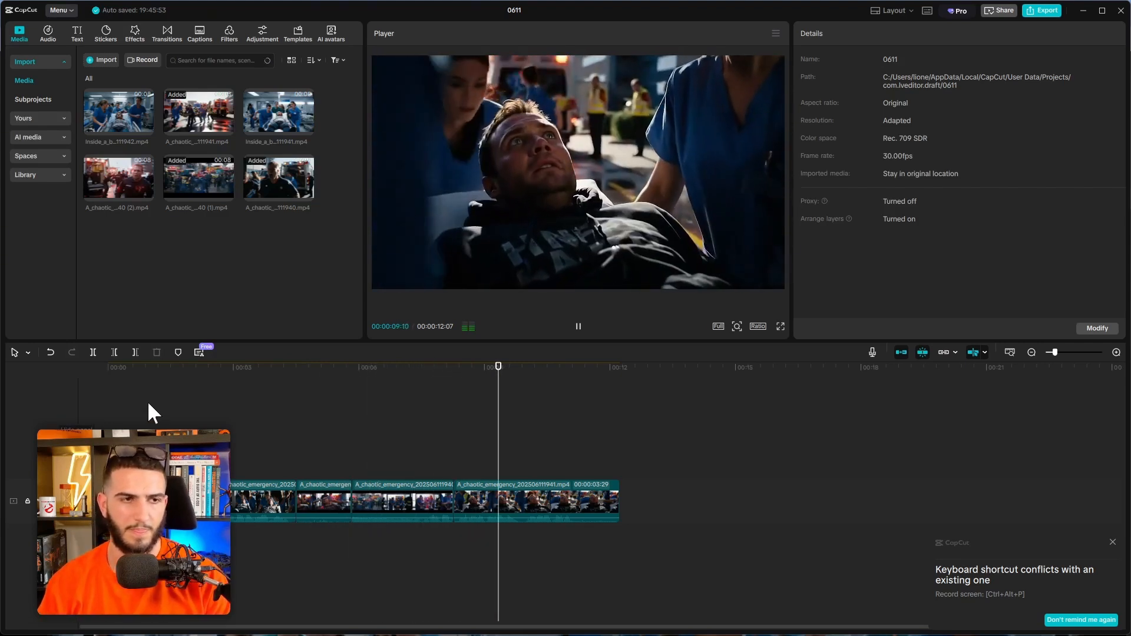
# Step: Move the A_chaotic_emergency_202506111941.mp4 clip ahead of both (1) pieces and replay the sequence from the start
pyautogui.moveTo(546, 483); pyautogui.dragTo(289, 476)
pyautogui.click(157, 454)
pyautogui.moveTo(156, 454); pyautogui.dragTo(54, 430)
pyautogui.press('space')
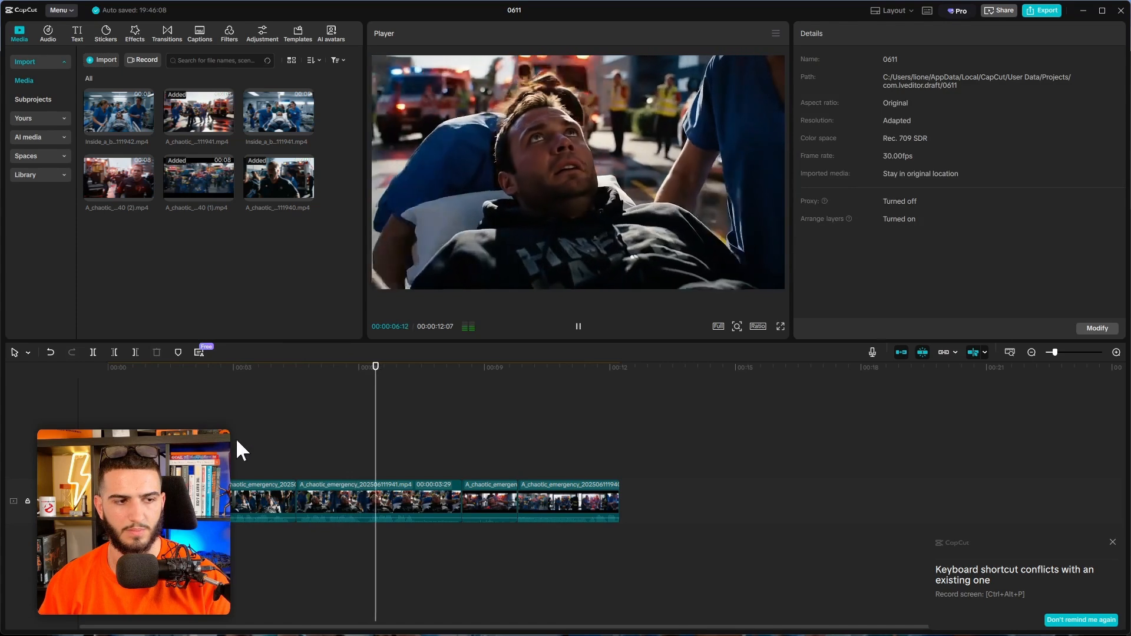
# Step: Mirror the A_chaotic_emergency_202506111941.mp4 clip horizontally
pyautogui.press('space')
pyautogui.click(338, 498)
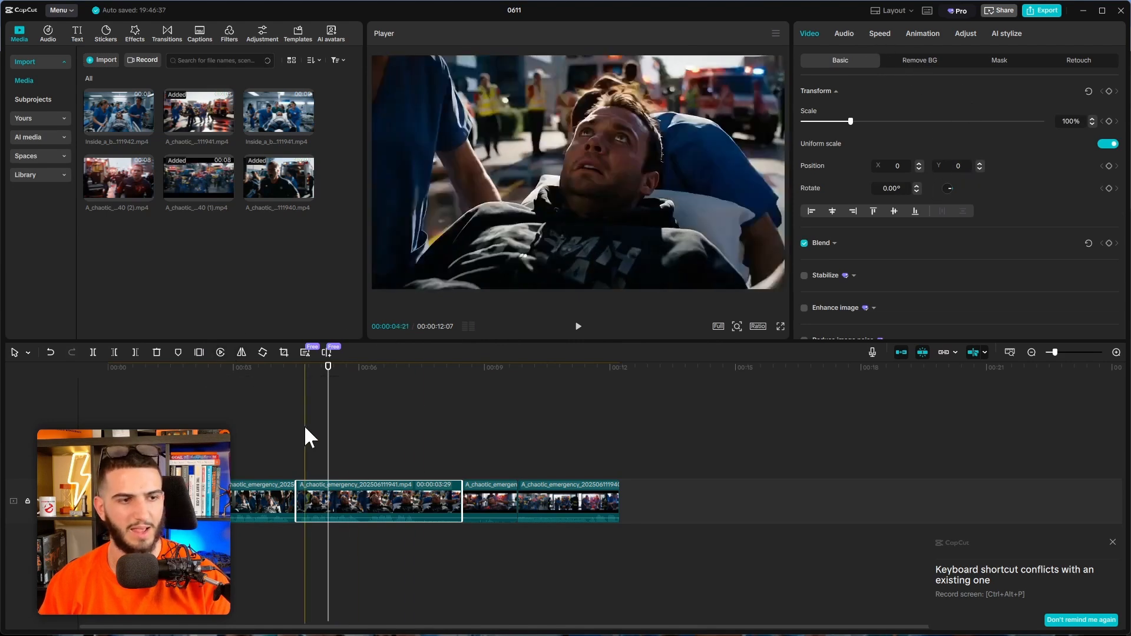
# Step: Replay the edited sequence from the start through to its final shot
pyautogui.click(257, 439)
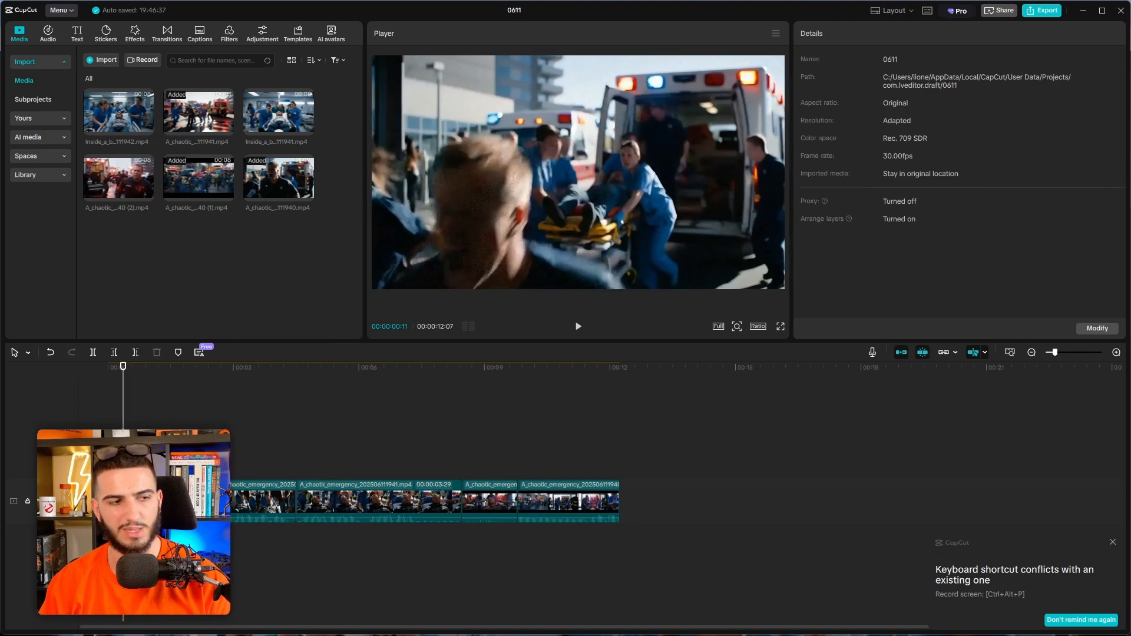
pyautogui.moveTo(123, 437); pyautogui.dragTo(76, 430)
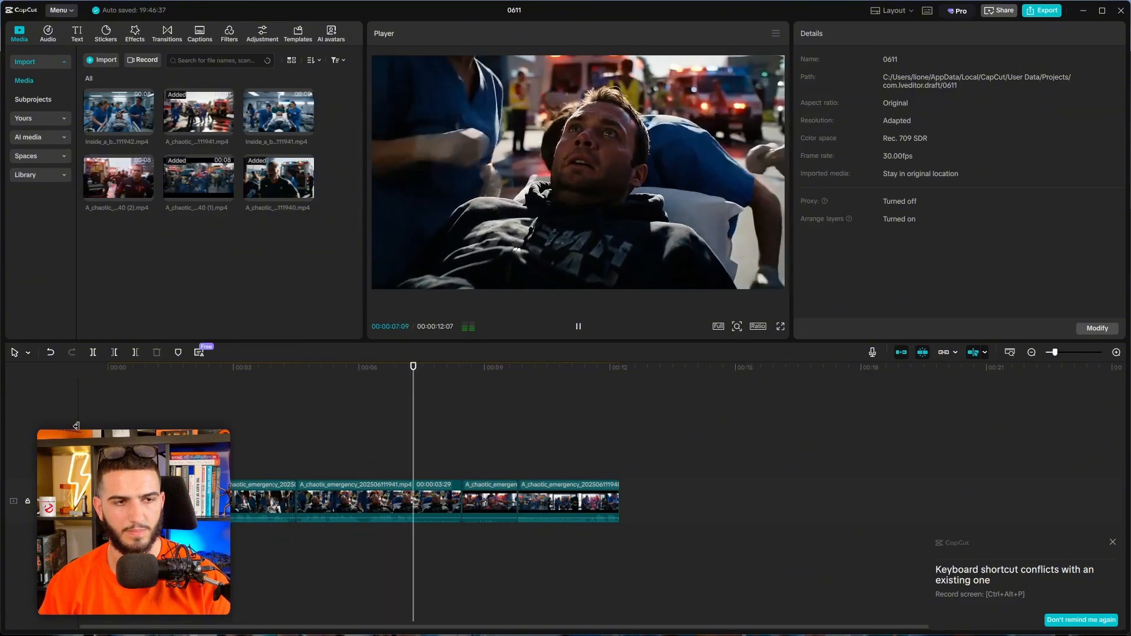
pyautogui.press('space')
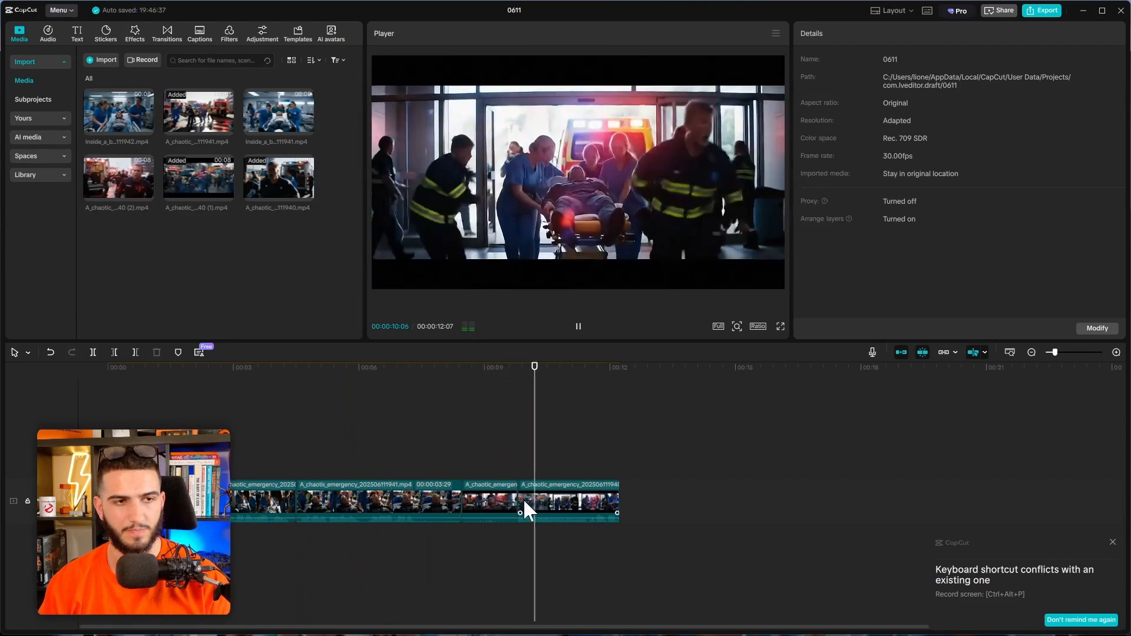
pyautogui.press('space')
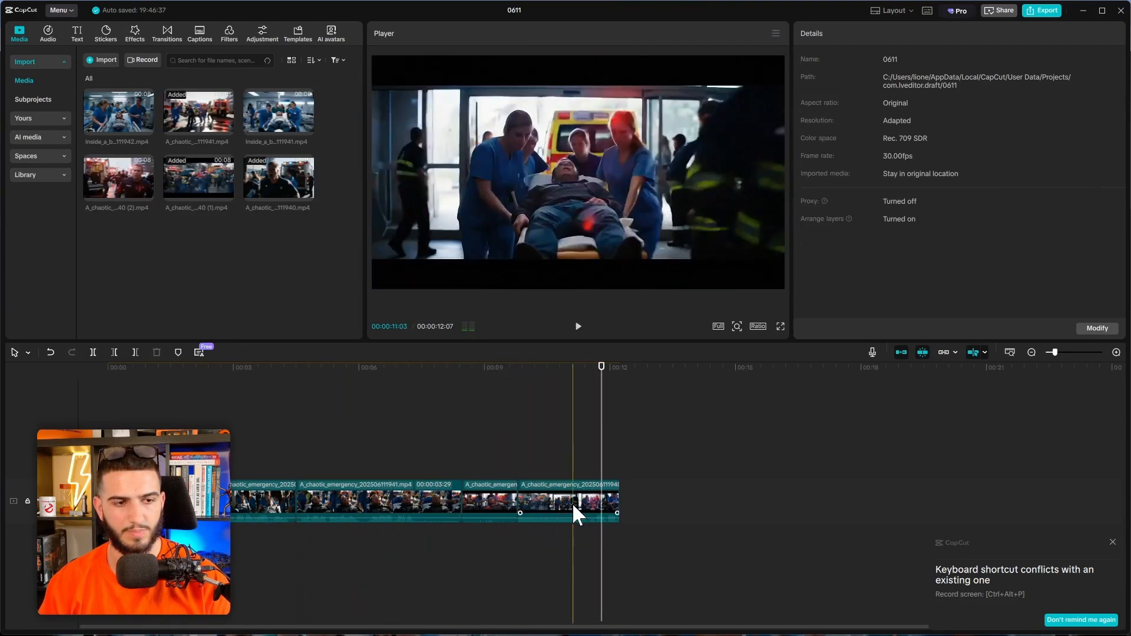
# Step: Trim the end of the sequence's last clip to about 00:00:11:24 and delete the short piece that precedes it
pyautogui.click(571, 504)
pyautogui.moveTo(617, 497); pyautogui.dragTo(607, 498)
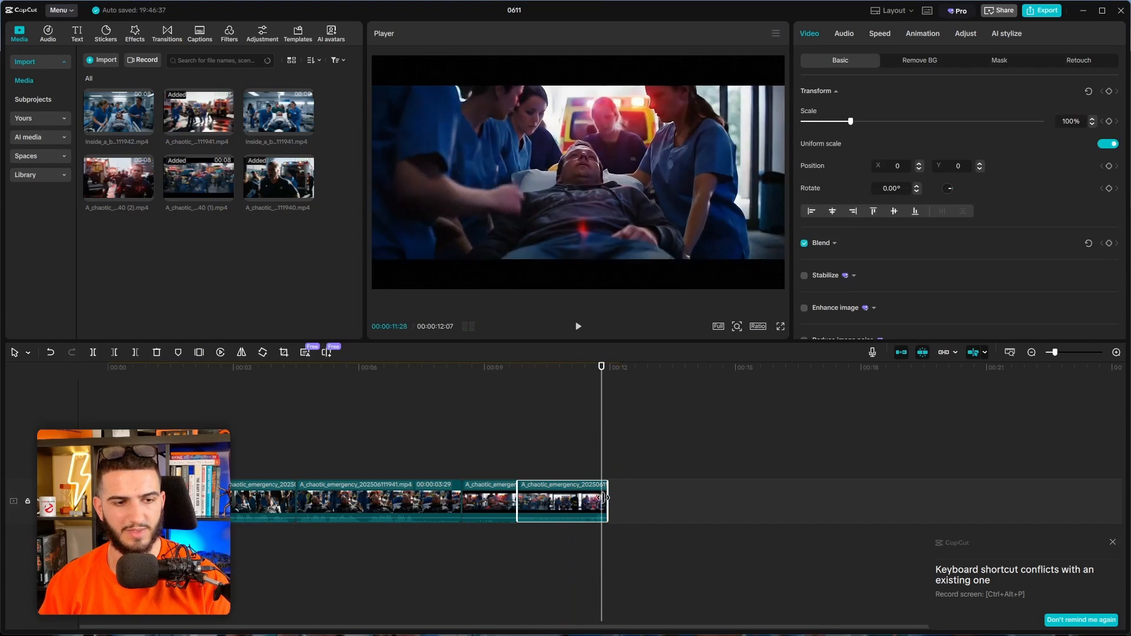
pyautogui.click(469, 484)
pyautogui.moveTo(477, 498); pyautogui.dragTo(605, 495)
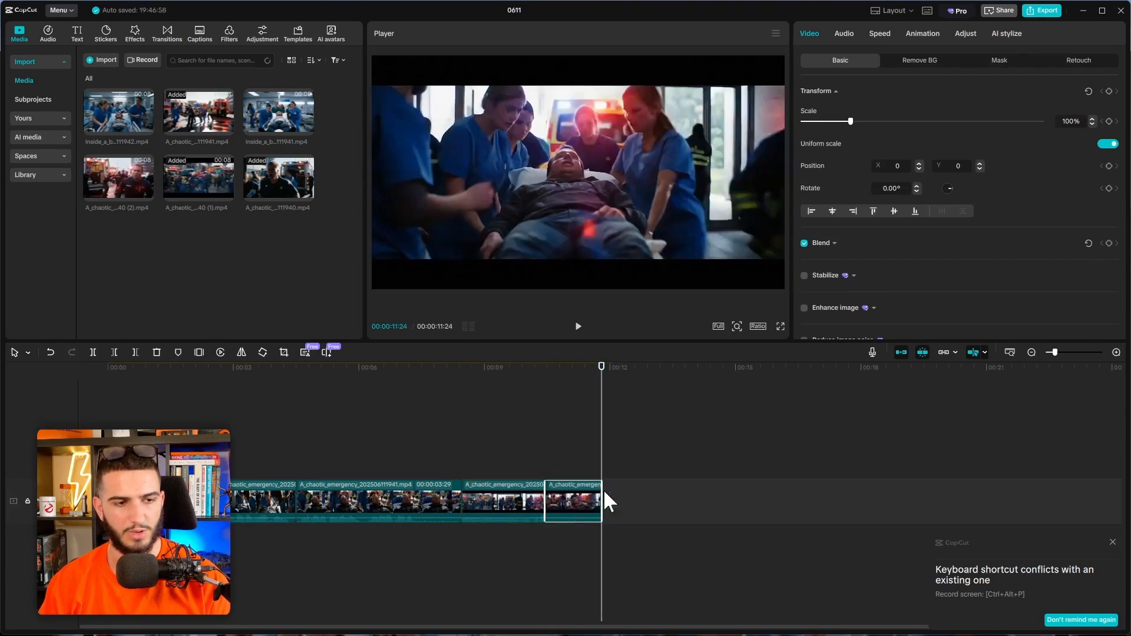
pyautogui.press('Delete')
# Step: Trim the end of the A_chaotic_emergency_202506111941.mp4 clip to just before 00:00:07:24 and replay the sequence from the start
pyautogui.click(414, 484)
pyautogui.click(409, 424)
pyautogui.press('space')
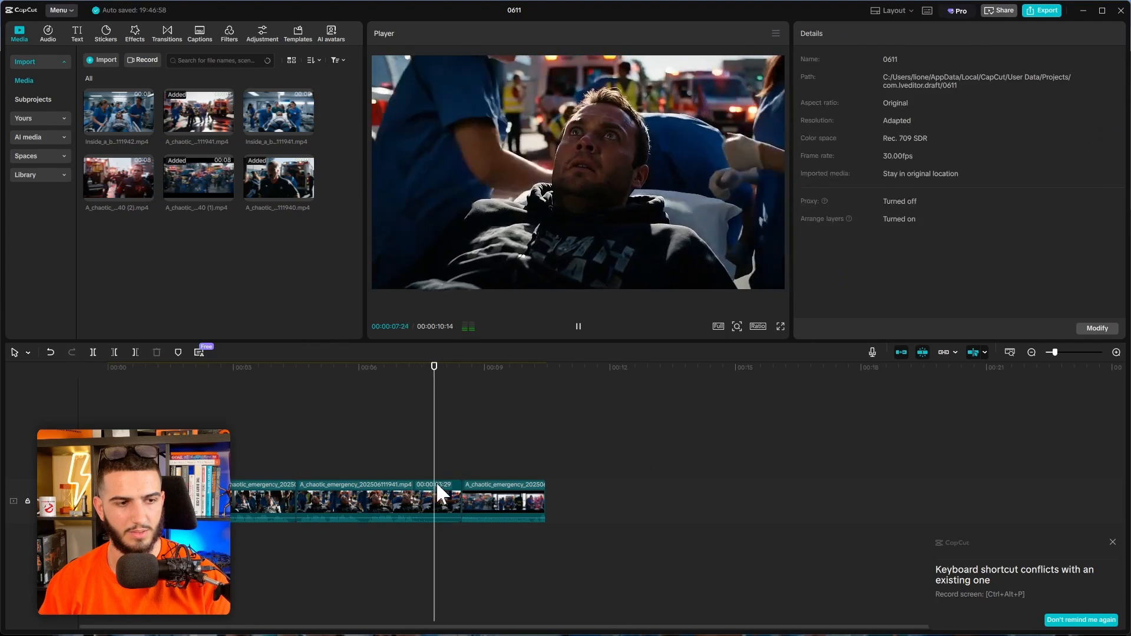
pyautogui.click(458, 494)
pyautogui.moveTo(461, 498); pyautogui.dragTo(428, 498)
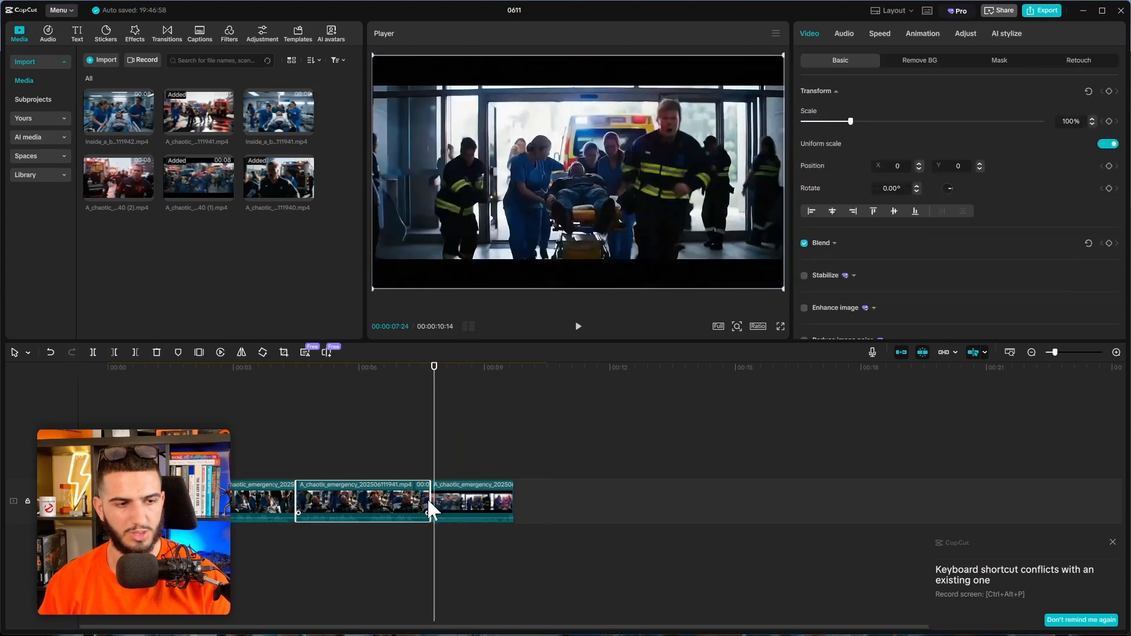
pyautogui.click(403, 418)
pyautogui.moveTo(403, 419); pyautogui.dragTo(102, 429)
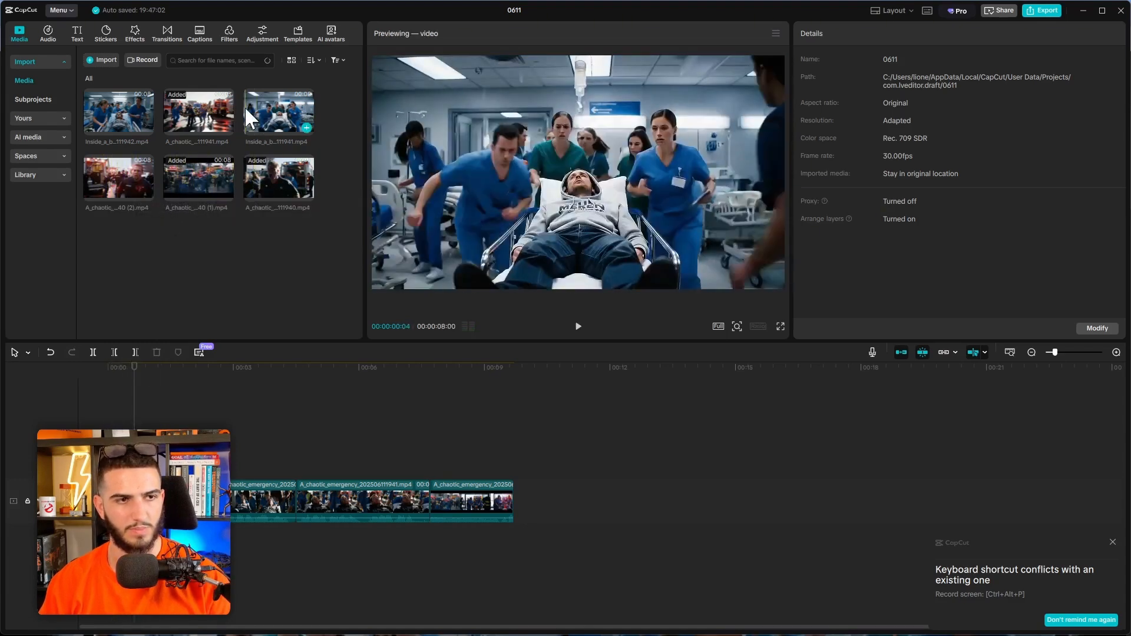
# Step: Switch to the Flow project Jun 11 - 1925 in the browser, reload it and play the two newest emergency-room videos
pyautogui.click(1083, 11)
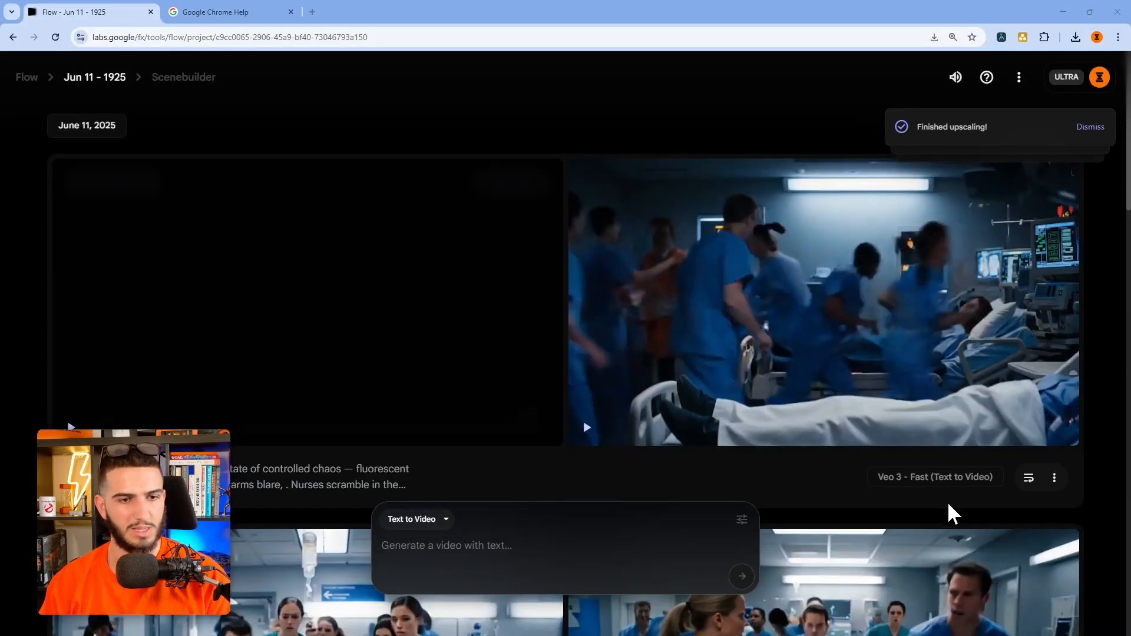
pyautogui.click(55, 37)
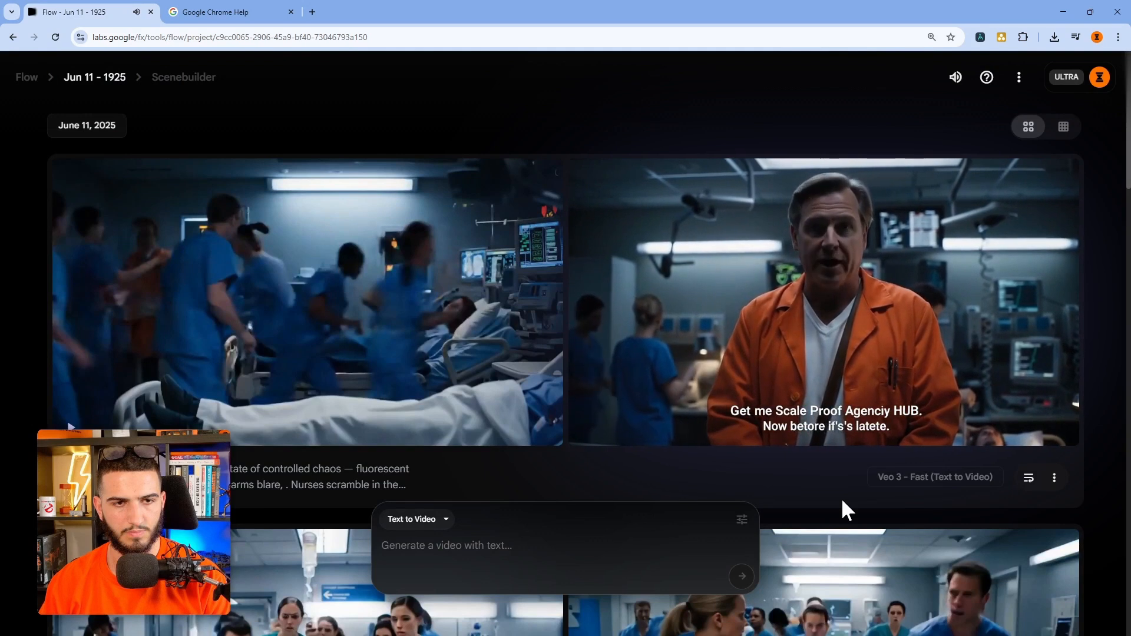
pyautogui.moveTo(828, 283)
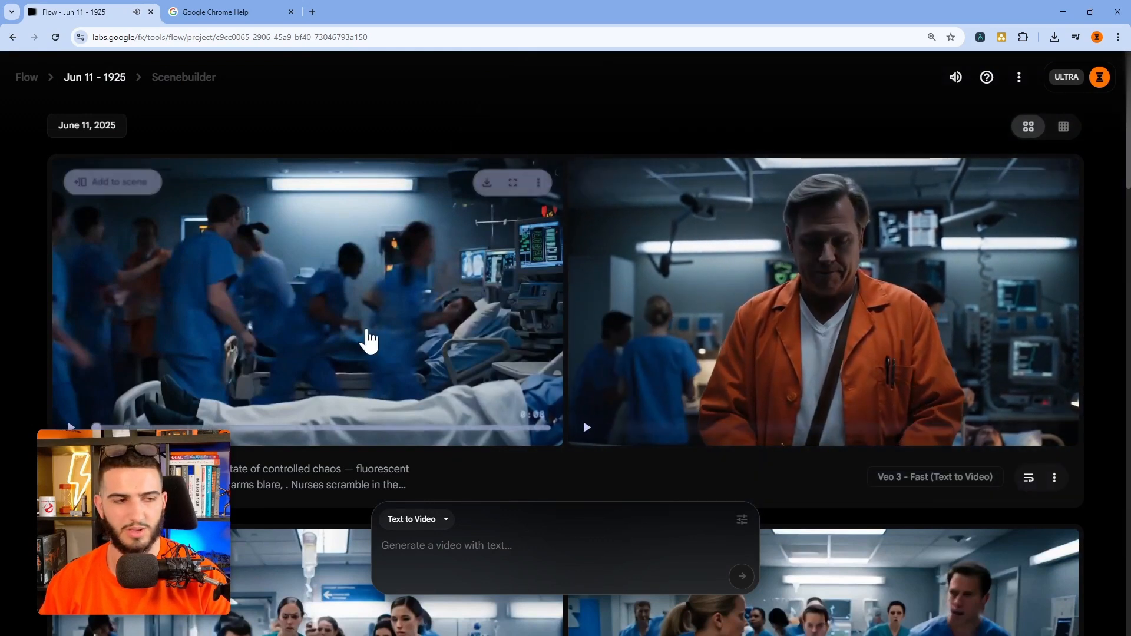
pyautogui.click(372, 321)
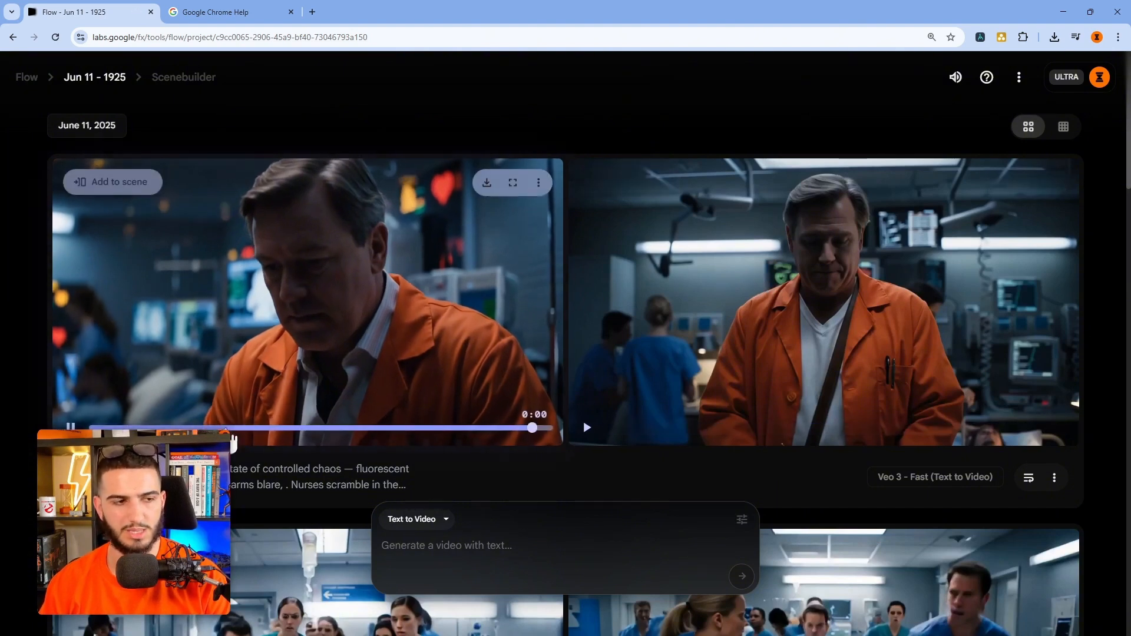
pyautogui.click(256, 429)
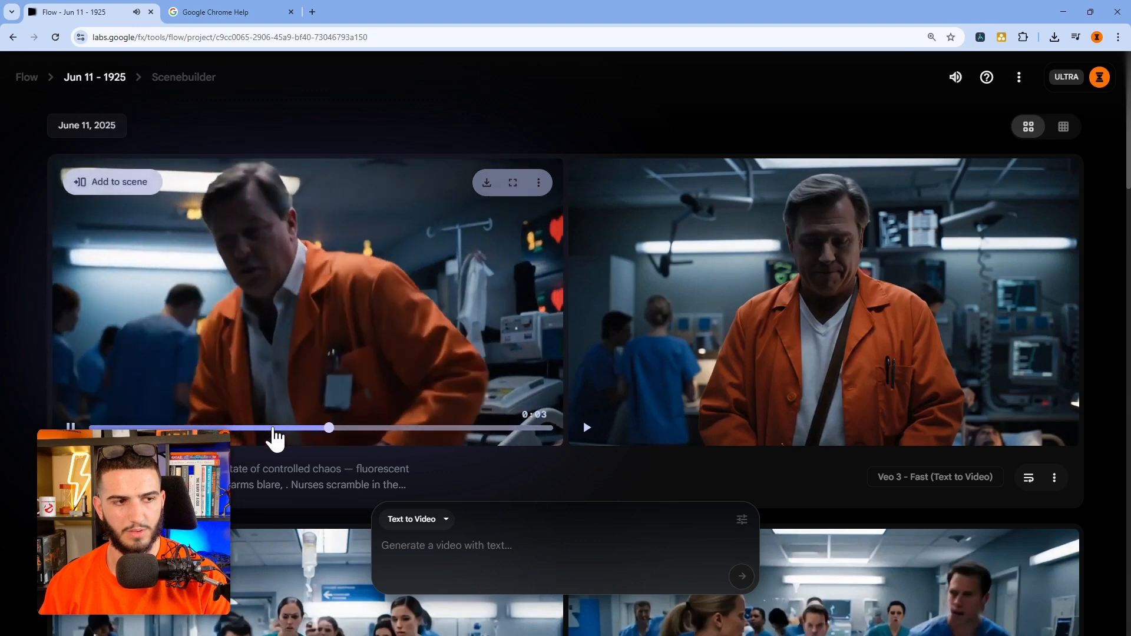
pyautogui.click(805, 368)
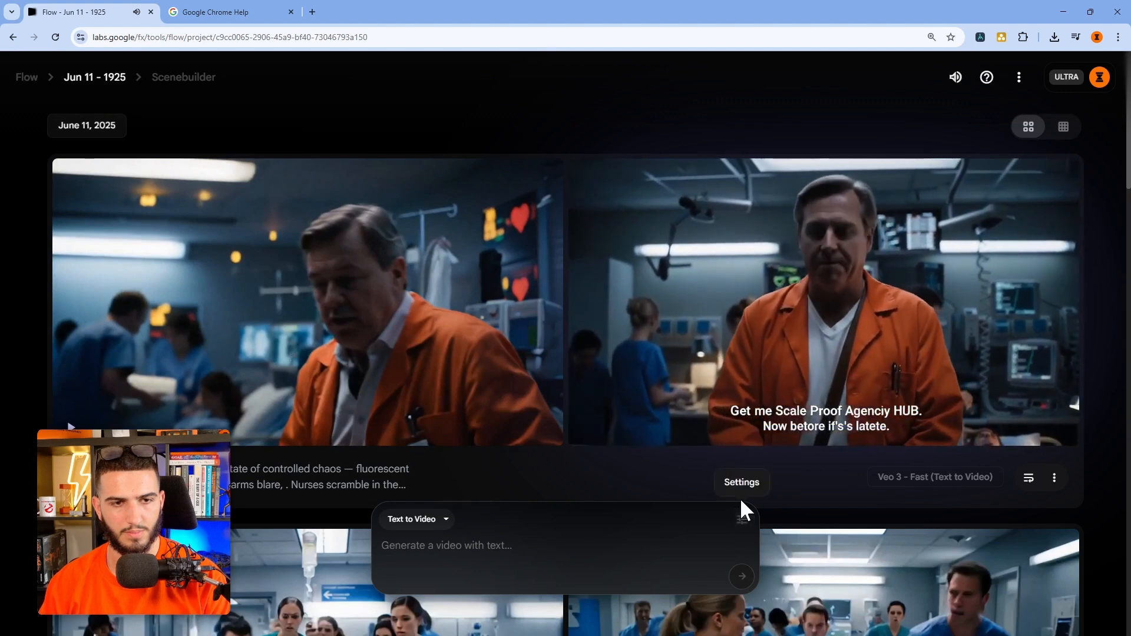
pyautogui.click(809, 359)
# Step: Reuse the full prompt of the newest videos as a new prompt, adding "community" after "Scale Proof Agency Hub" in the doctor's line
pyautogui.scroll(-2, 467, 445)
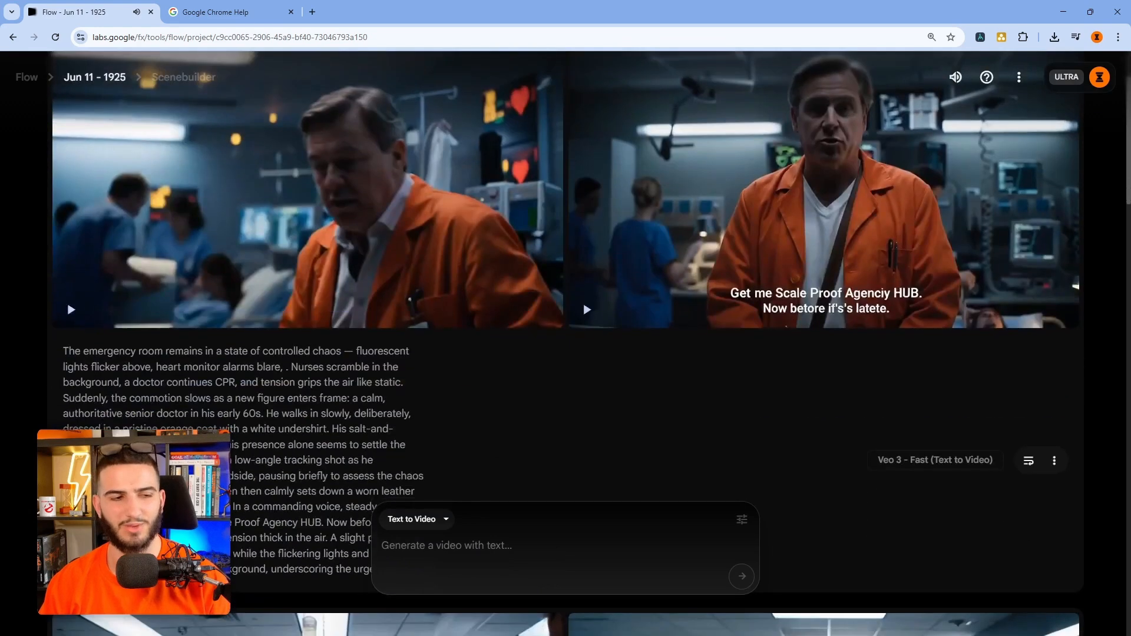
pyautogui.scroll(-1, 63, 359)
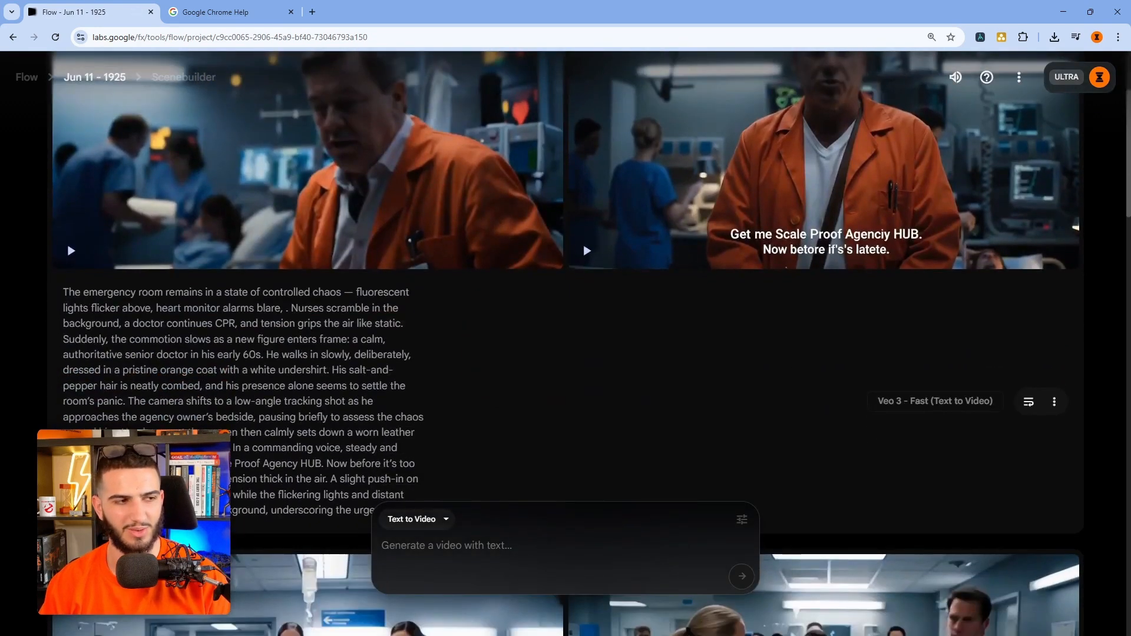
pyautogui.moveTo(83, 308); pyautogui.dragTo(407, 534)
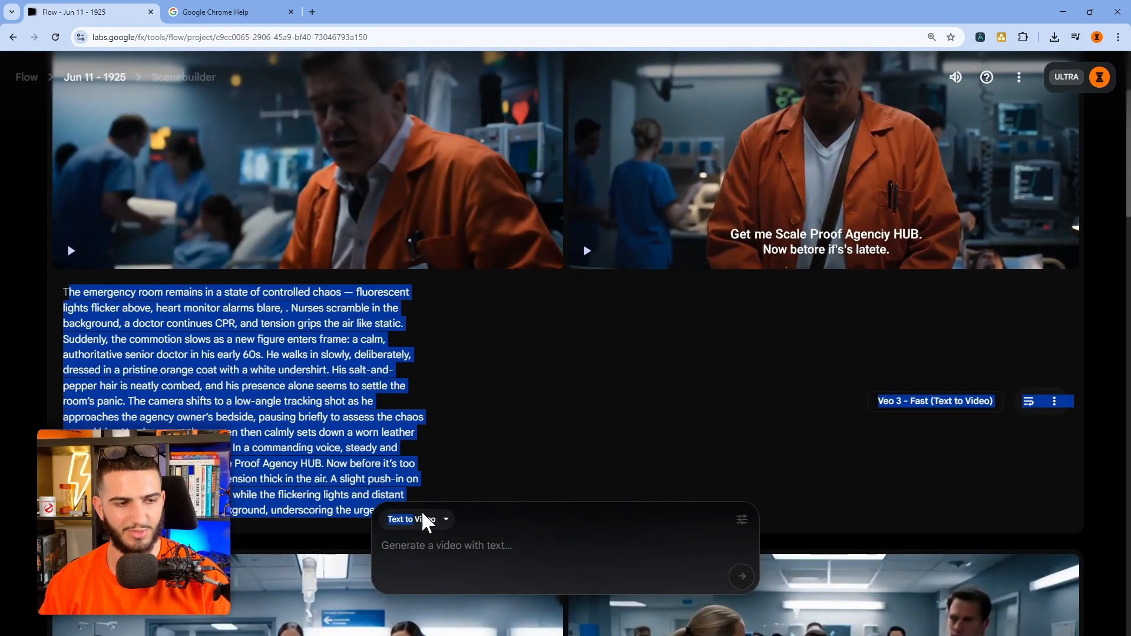
pyautogui.tripleClick(364, 463)
pyautogui.hotkey('ctrl', 'c')
pyautogui.click(379, 548)
pyautogui.hotkey('ctrl', 'v')
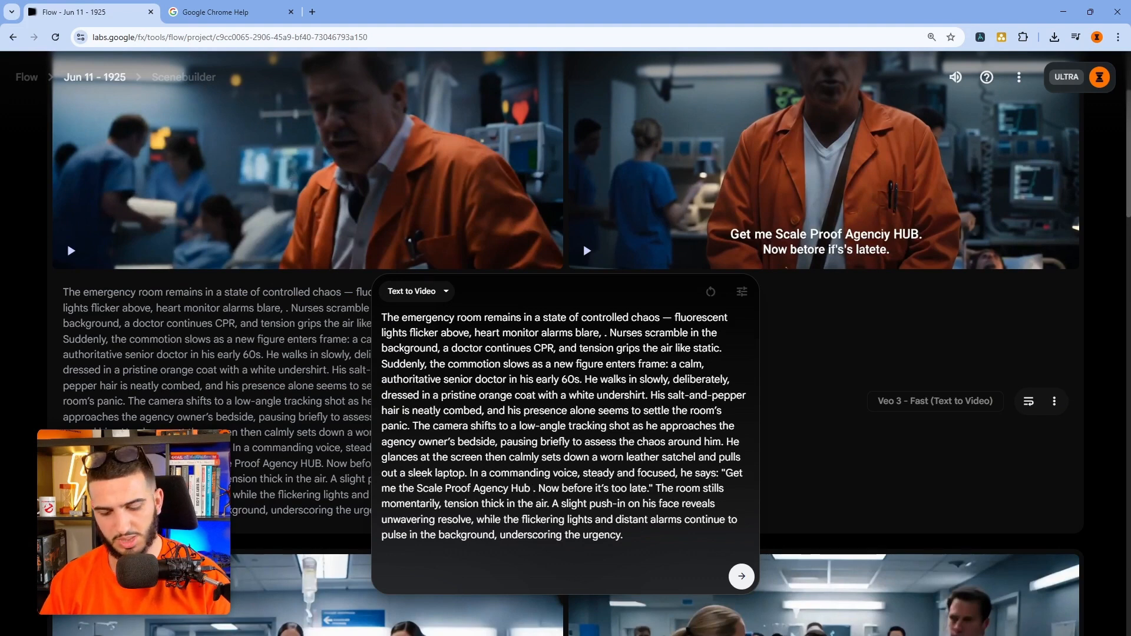
pyautogui.write('community')
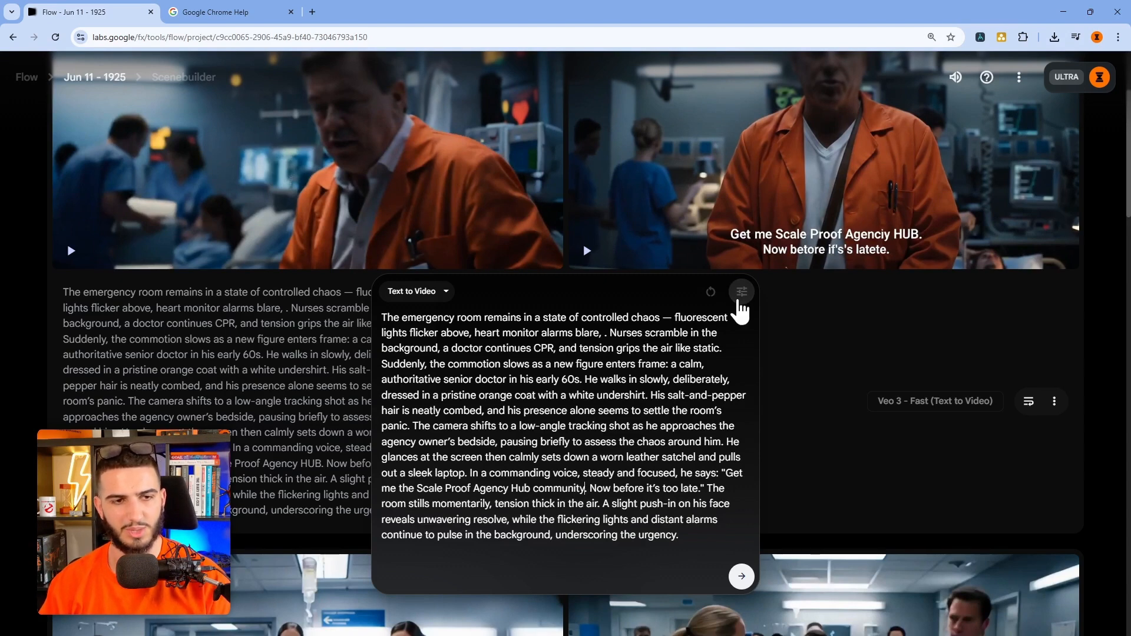
# Step: Set the model to Veo 3 - Fast (Text to Video) and generate videos from the edited prompt
pyautogui.click(741, 295)
pyautogui.click(669, 218)
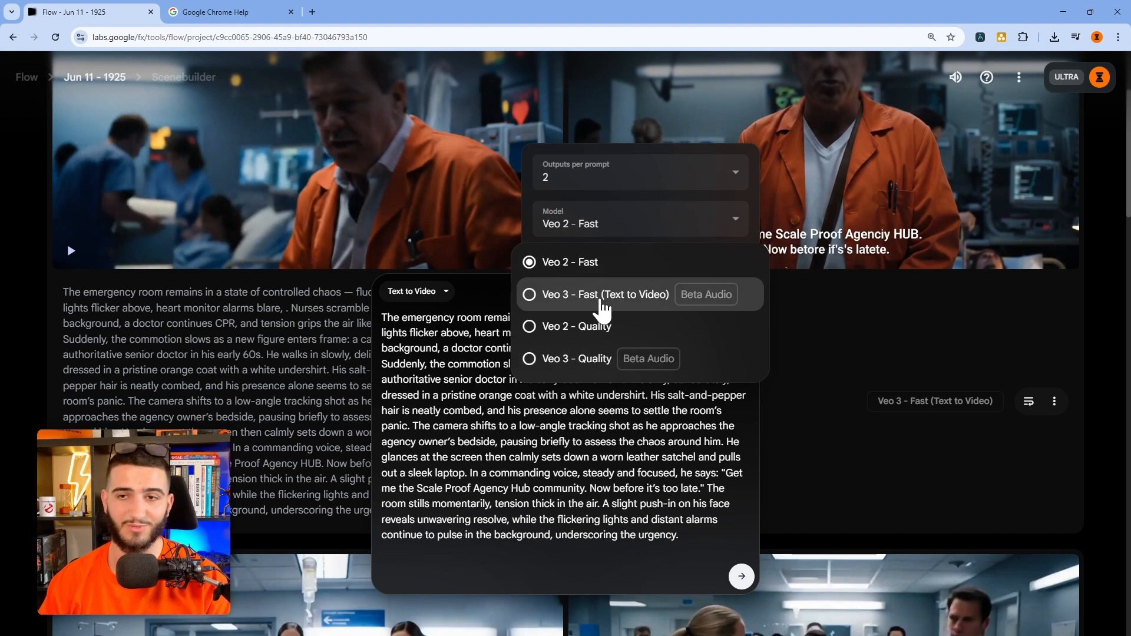
pyautogui.click(605, 295)
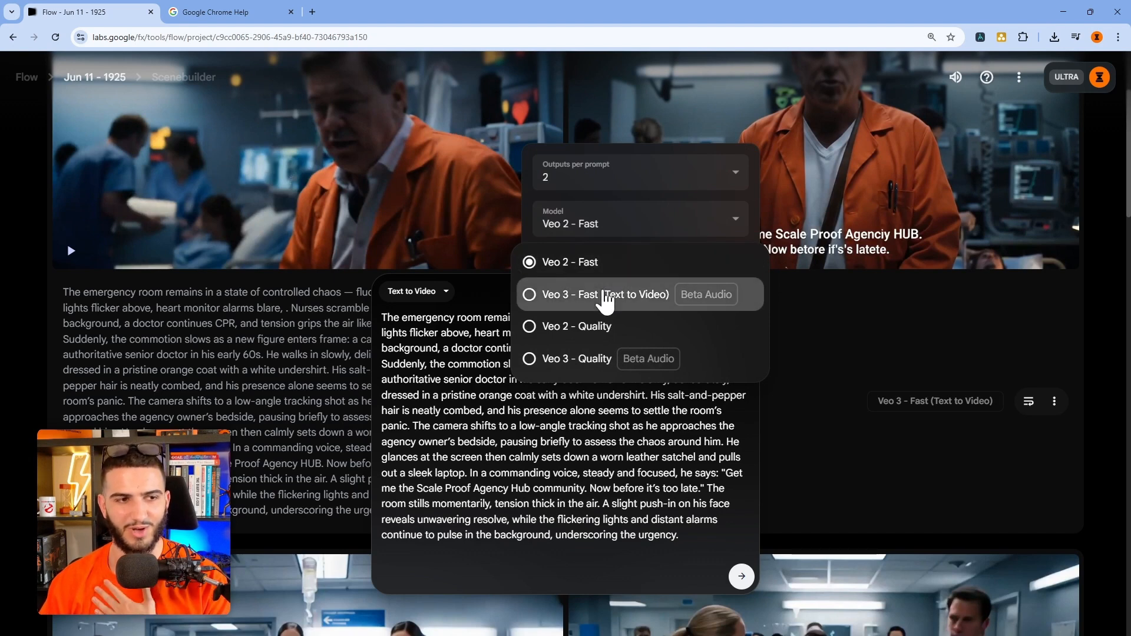
pyautogui.click(741, 576)
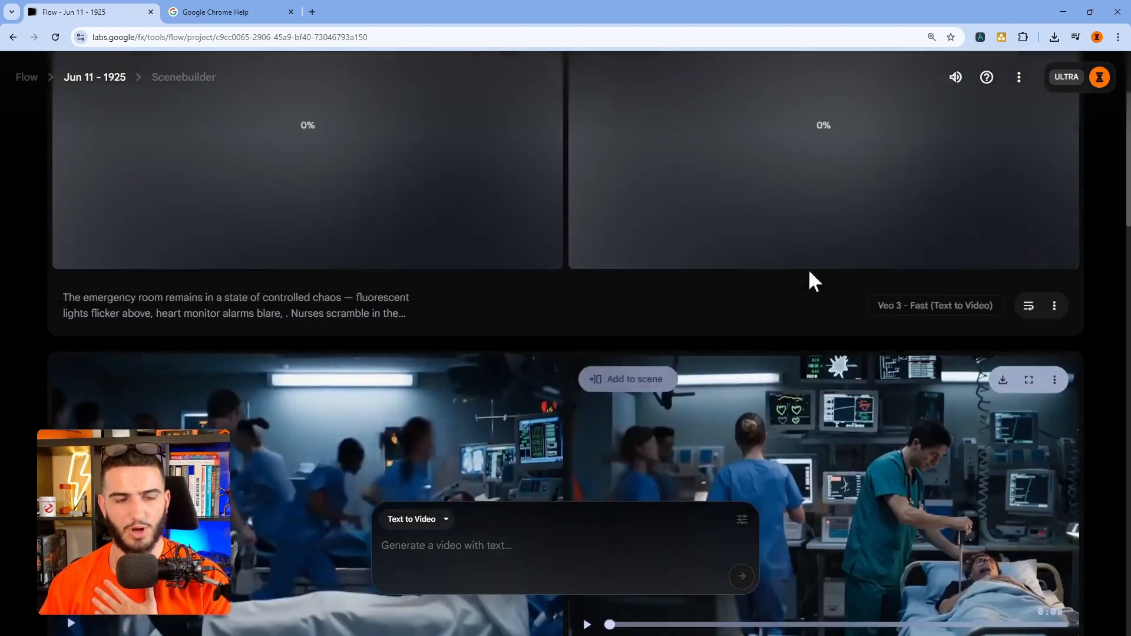
# Step: Play the captioned doctor video from the previous generation and download the uncaptioned one beside it in upscaled quality
pyautogui.scroll(-2, 858, 480)
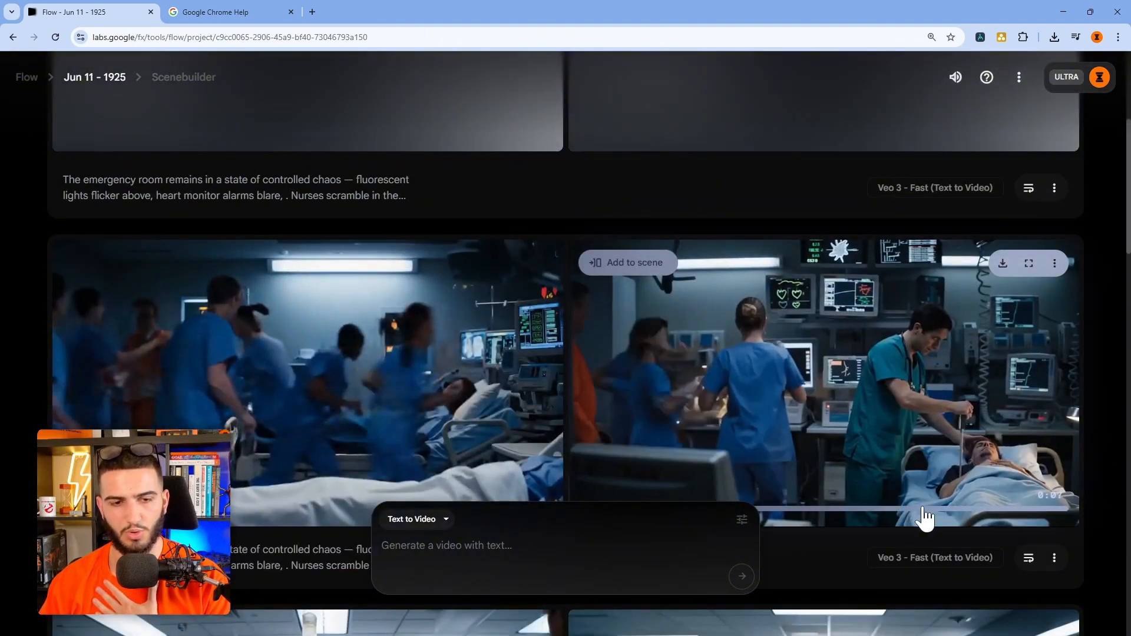
pyautogui.click(923, 509)
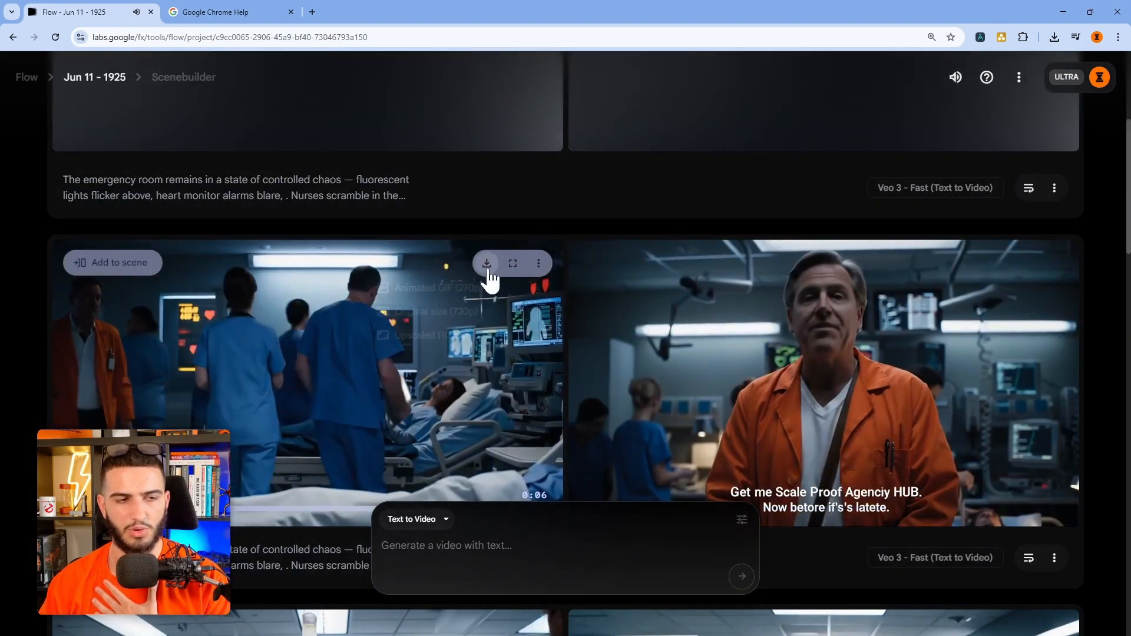
pyautogui.click(488, 266)
pyautogui.click(447, 346)
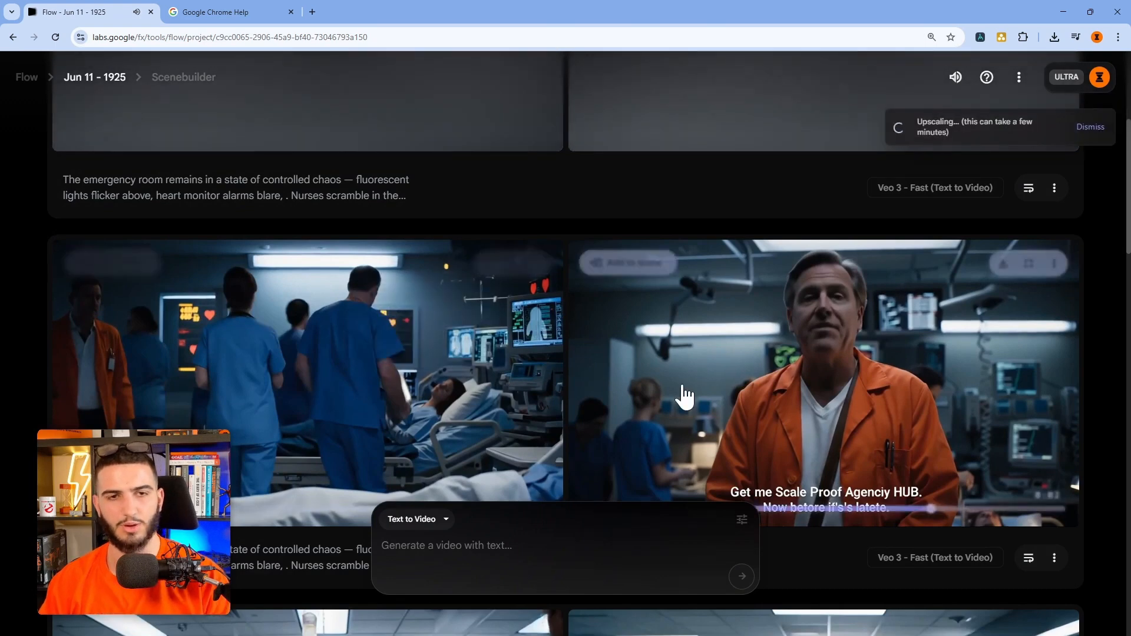
# Step: Switch back to CapCut and append Inside_a_brightly_202506111941.mp4 and Inside_a_brightly_202506111942.mp4 to the end of the timeline
pyautogui.scroll(2, 682, 397)
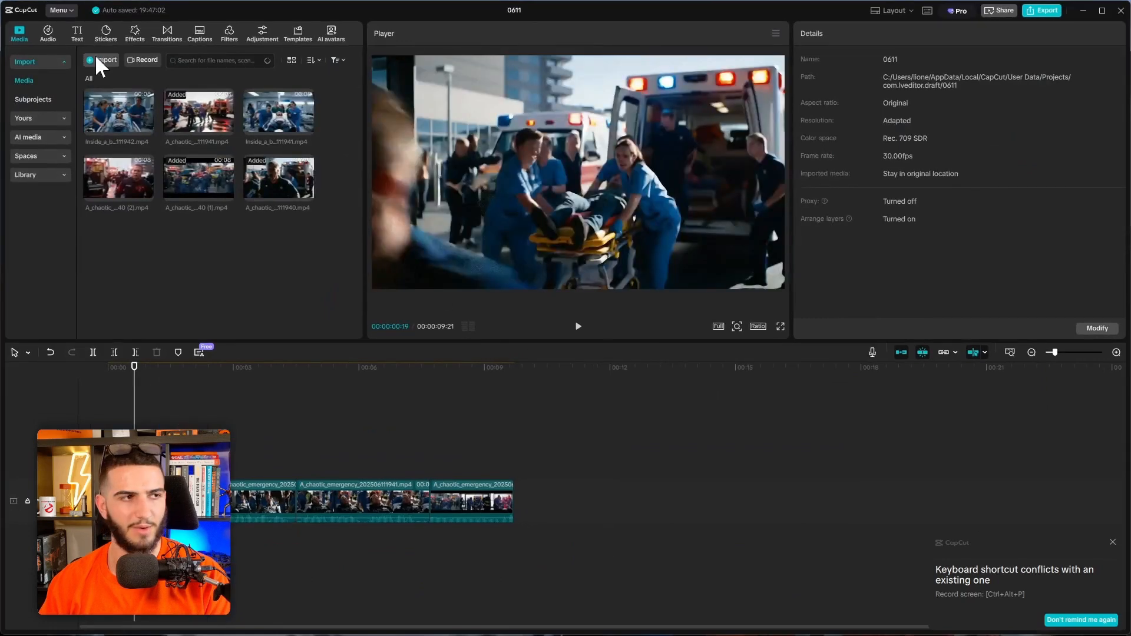
pyautogui.click(100, 63)
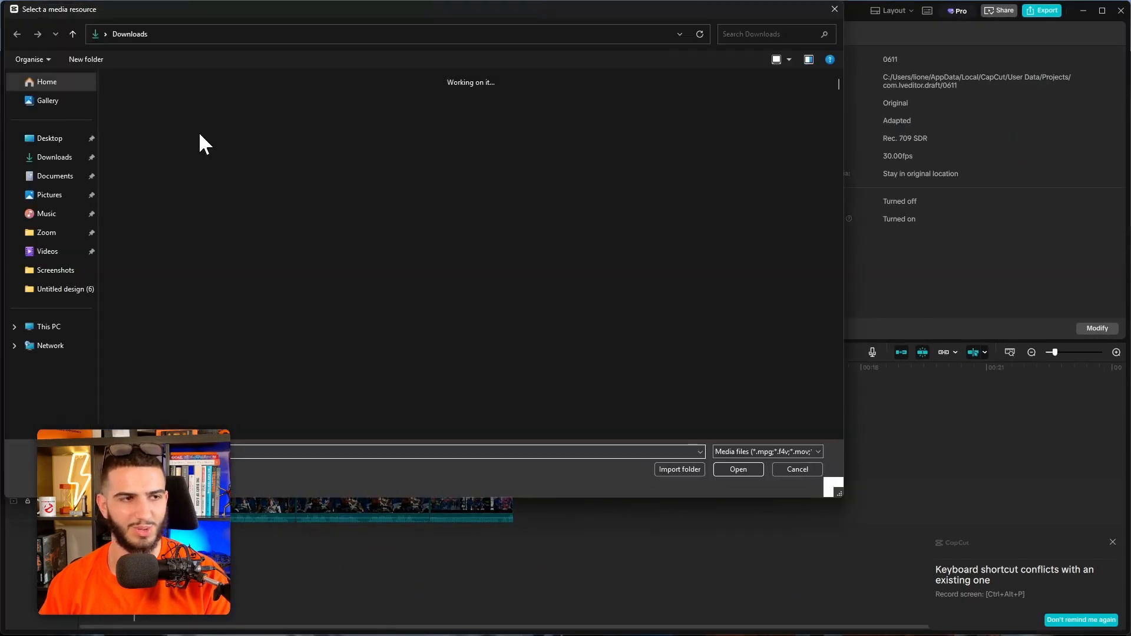
pyautogui.click(798, 467)
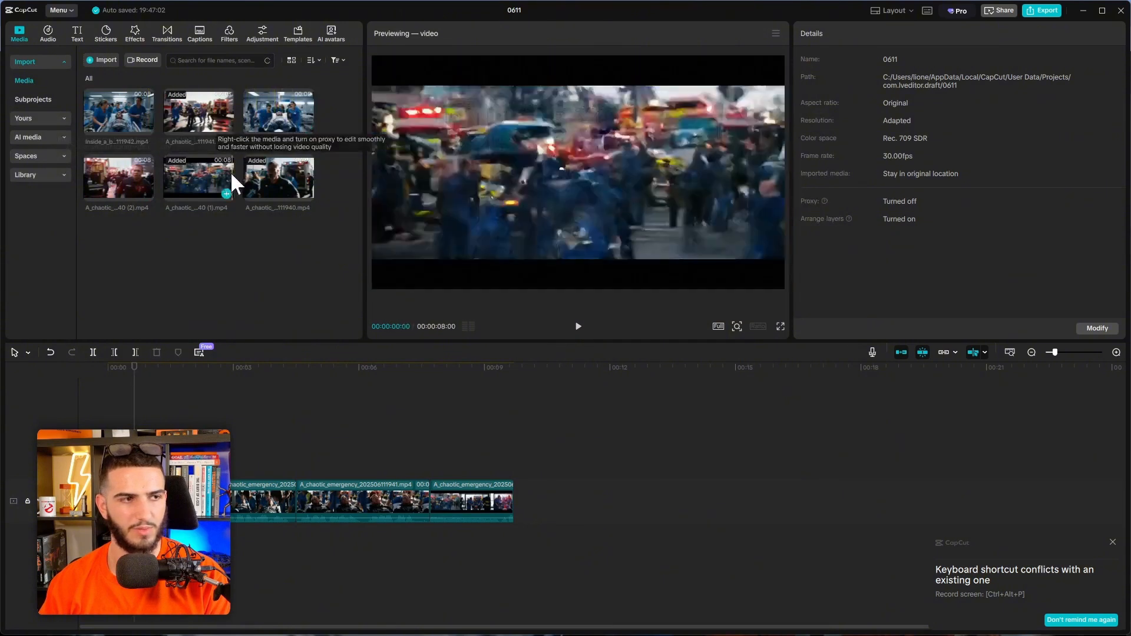
pyautogui.moveTo(277, 98); pyautogui.dragTo(532, 484)
pyautogui.moveTo(805, 430); pyautogui.dragTo(878, 485)
# Step: Play through the appended hospital clips, split Inside_a_brightly_202506111942.mp4 at about 00:00:22:08 and select its second part
pyautogui.click(444, 411)
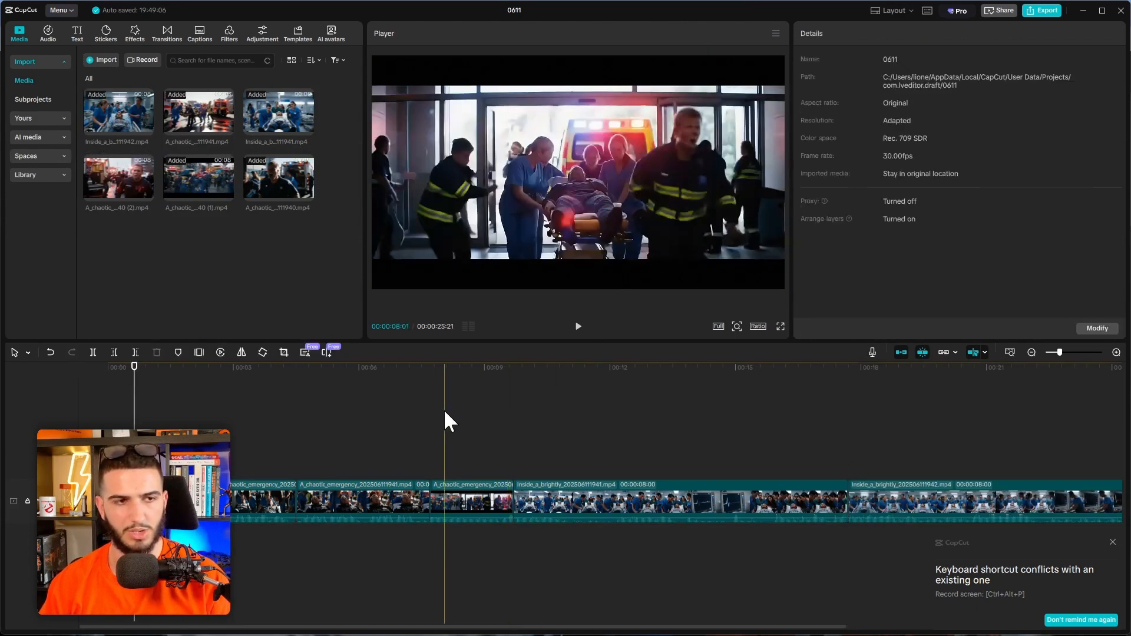
pyautogui.click(296, 389)
pyautogui.click(454, 417)
pyautogui.press('space')
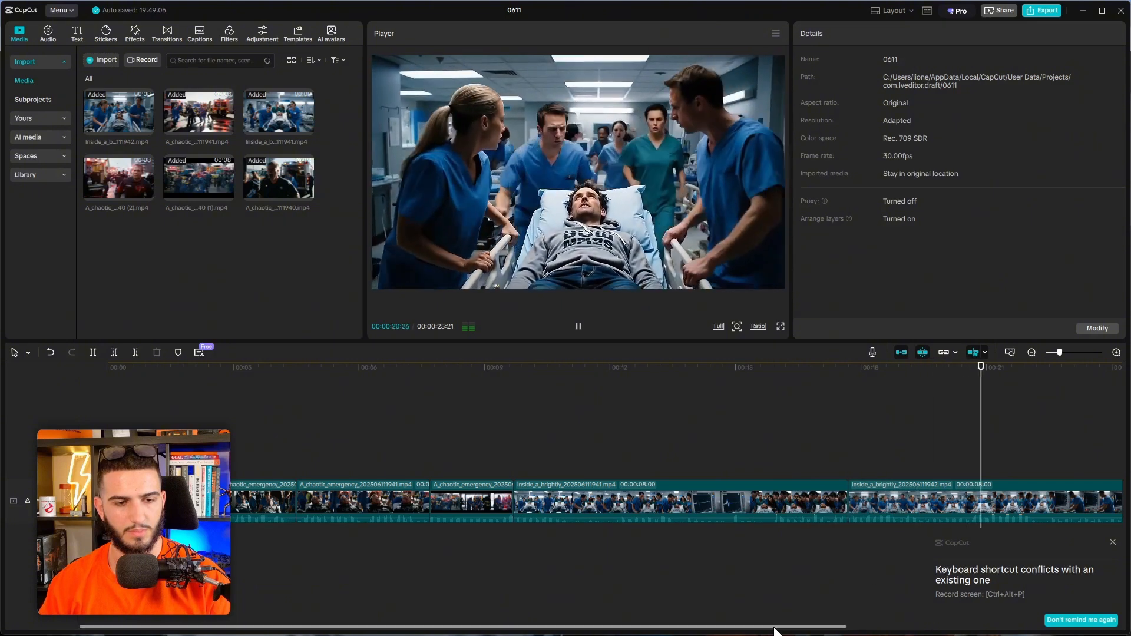
pyautogui.moveTo(778, 628); pyautogui.dragTo(957, 628)
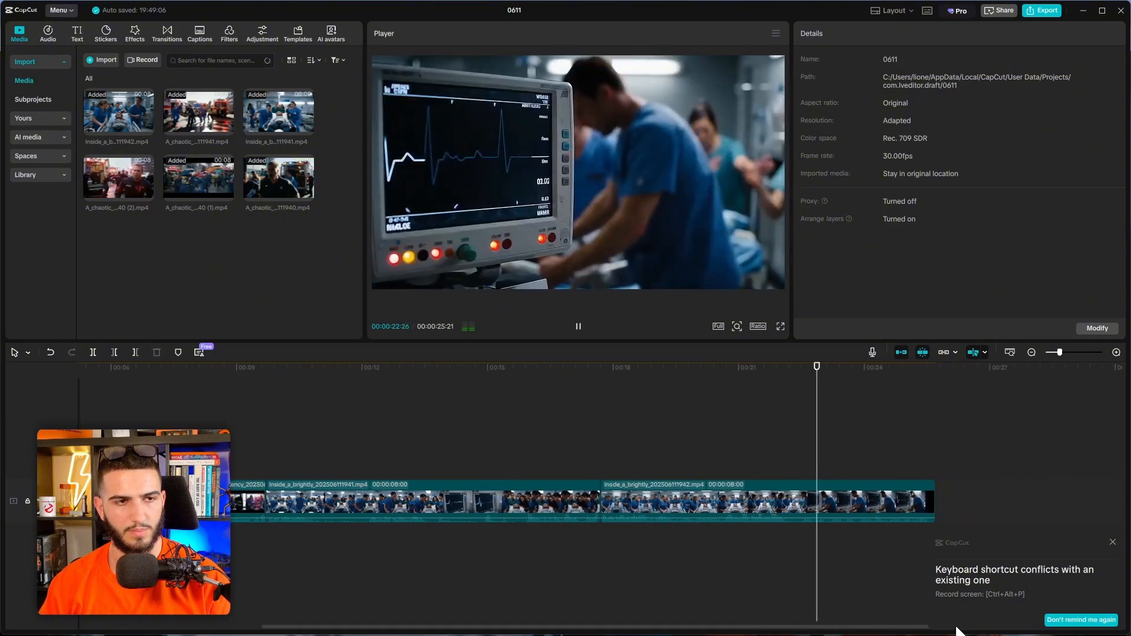
pyautogui.click(798, 545)
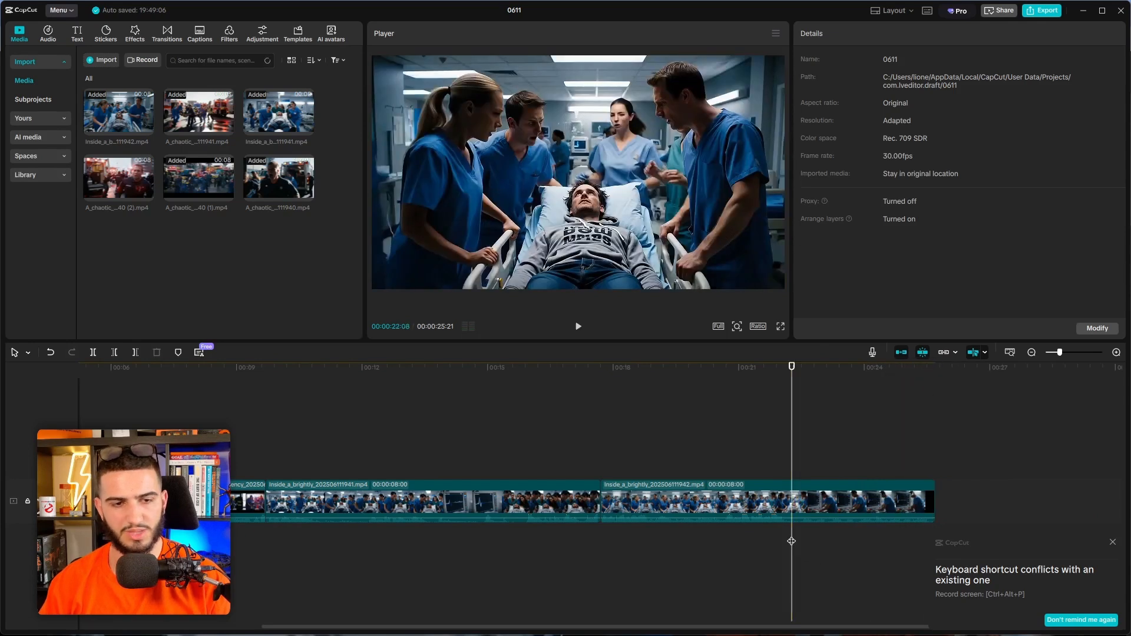
pyautogui.hotkey('ctrl', 'b')
pyautogui.click(813, 489)
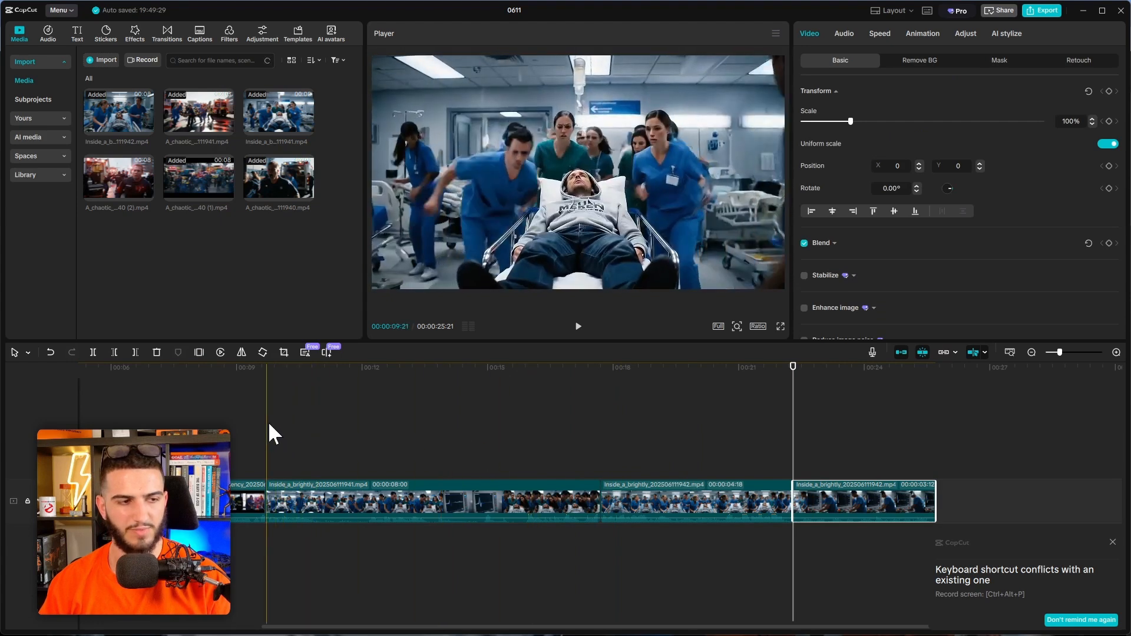
# Step: Play the hospital clips from about 00:00:09:21 and delete the first part of the split Inside_a_brightly_202506111942.mp4
pyautogui.click(268, 426)
pyautogui.press('space')
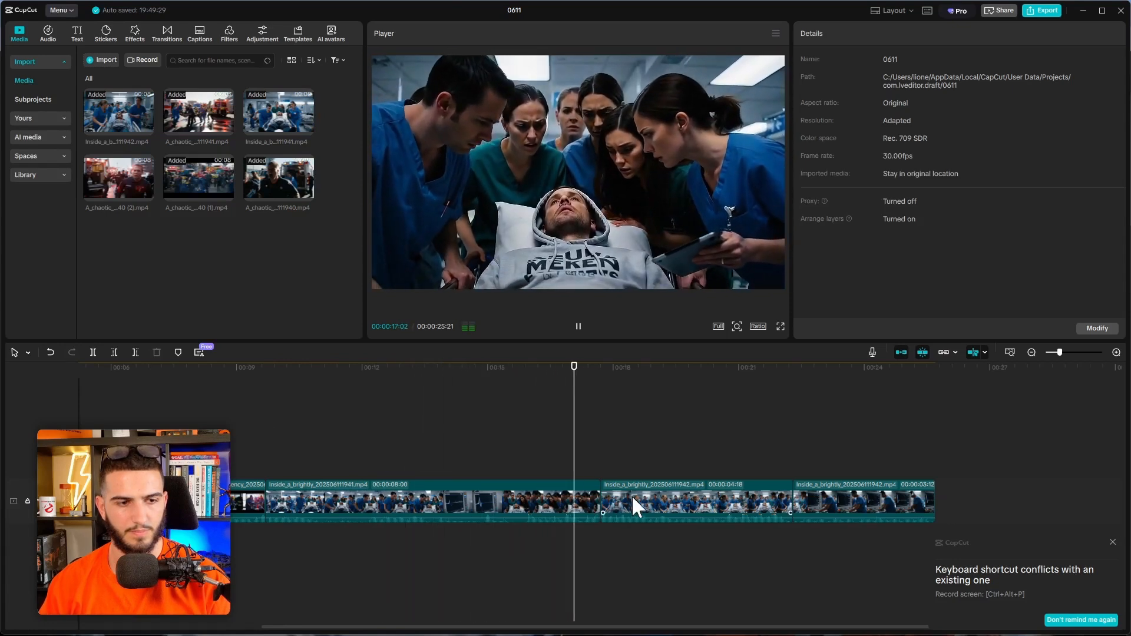
pyautogui.press('space')
pyautogui.click(651, 497)
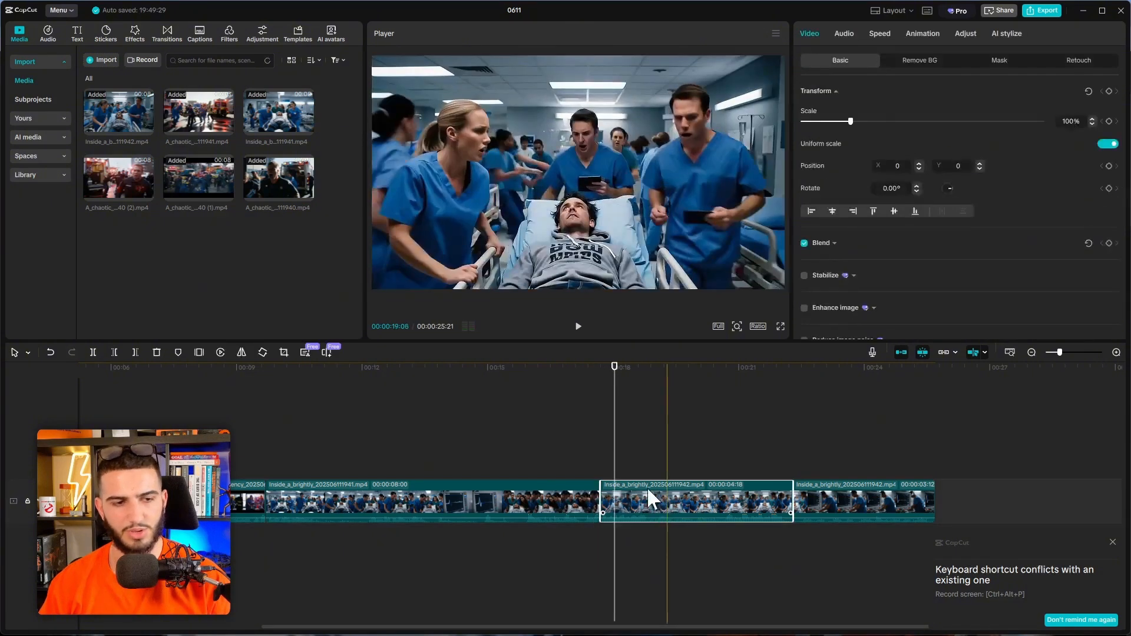
pyautogui.press('Delete')
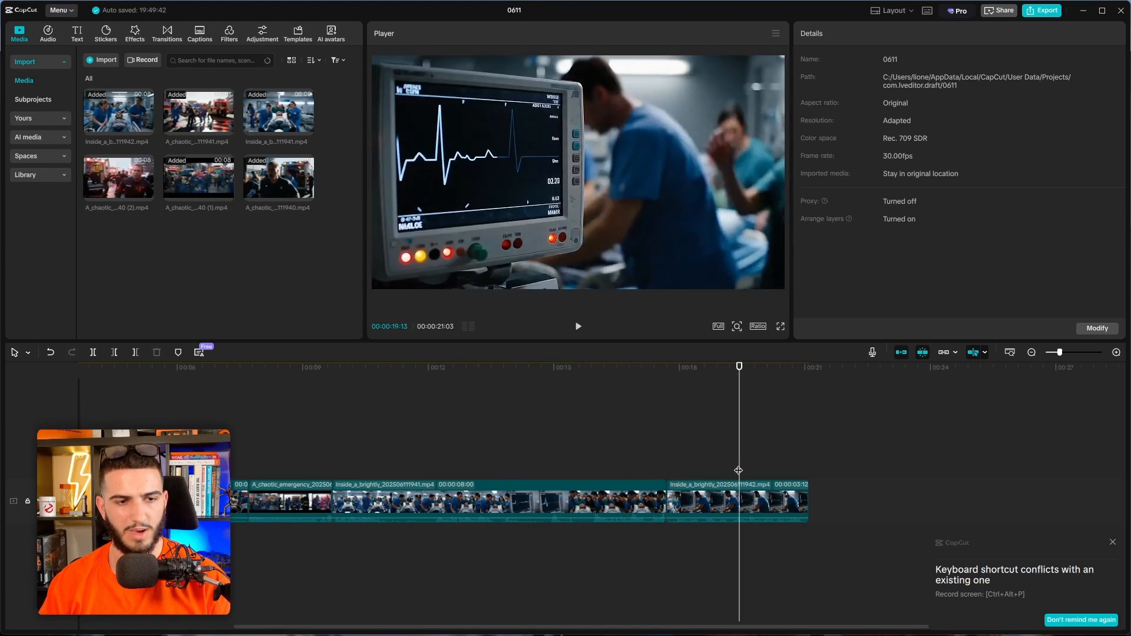
# Step: Move the remaining Inside_a_brightly_202506111942.mp4 part ahead of Inside_a_brightly_202506111941.mp4 and trim about 0.4 s from its start
pyautogui.moveTo(649, 493); pyautogui.dragTo(365, 496)
pyautogui.moveTo(313, 412); pyautogui.dragTo(300, 418)
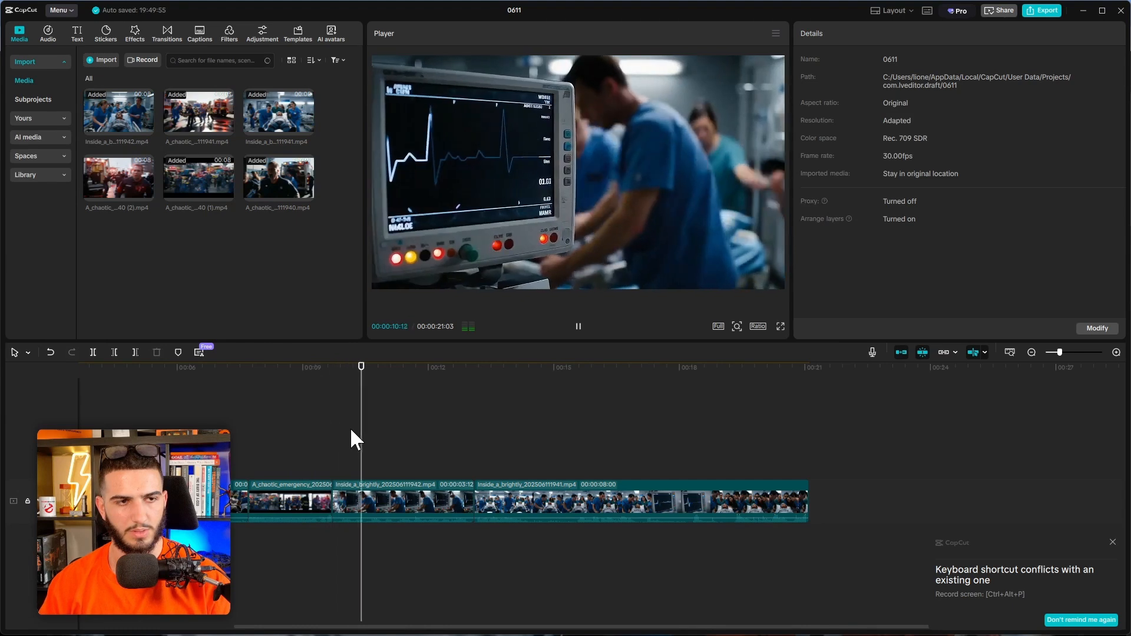
pyautogui.click(339, 501)
pyautogui.moveTo(332, 495); pyautogui.dragTo(349, 494)
pyautogui.click(292, 416)
pyautogui.press('space')
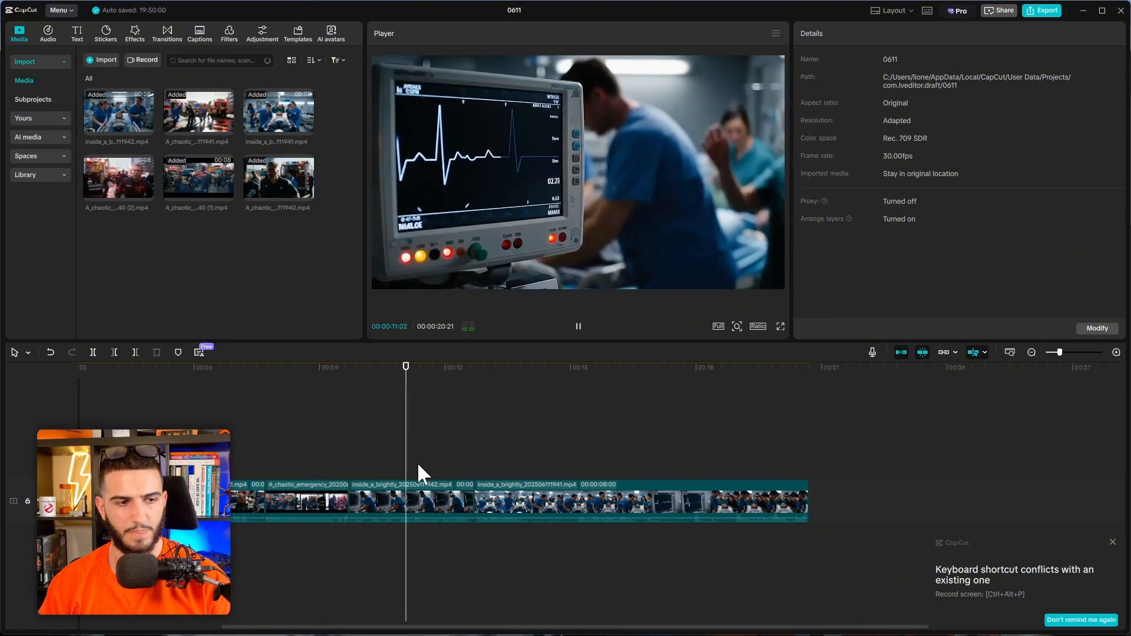
# Step: Trim about 0.8 s from the end of the heart-monitor clip Inside_a_brightly_202506111942.mp4 and review the hospital sequence
pyautogui.click(424, 507)
pyautogui.moveTo(474, 499); pyautogui.dragTo(441, 498)
pyautogui.press('space')
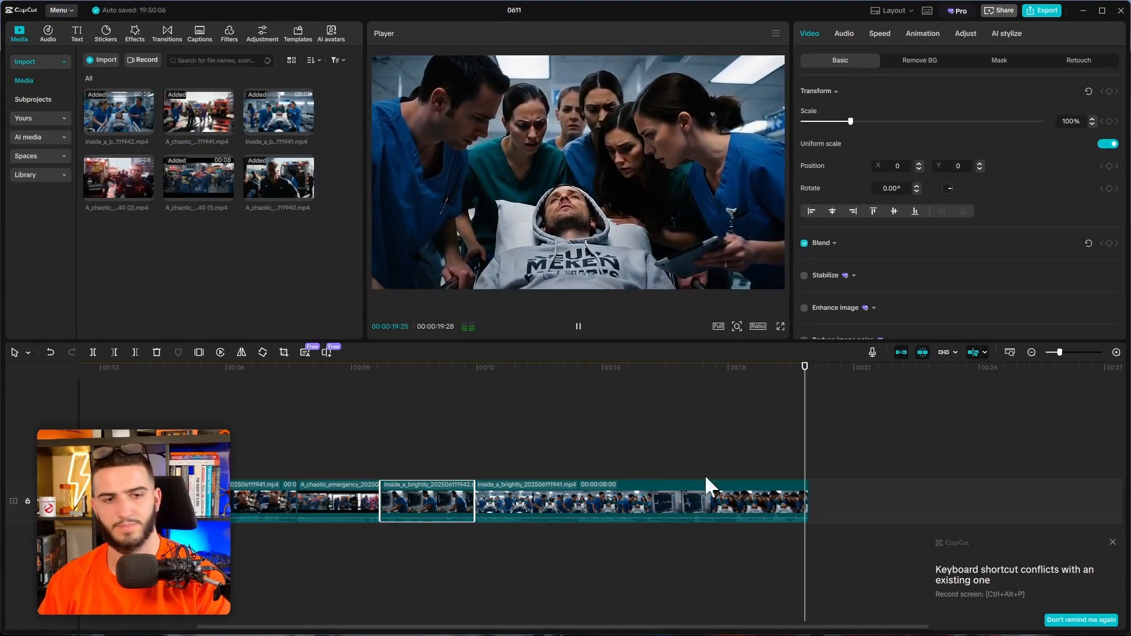
pyautogui.moveTo(492, 400); pyautogui.dragTo(118, 404)
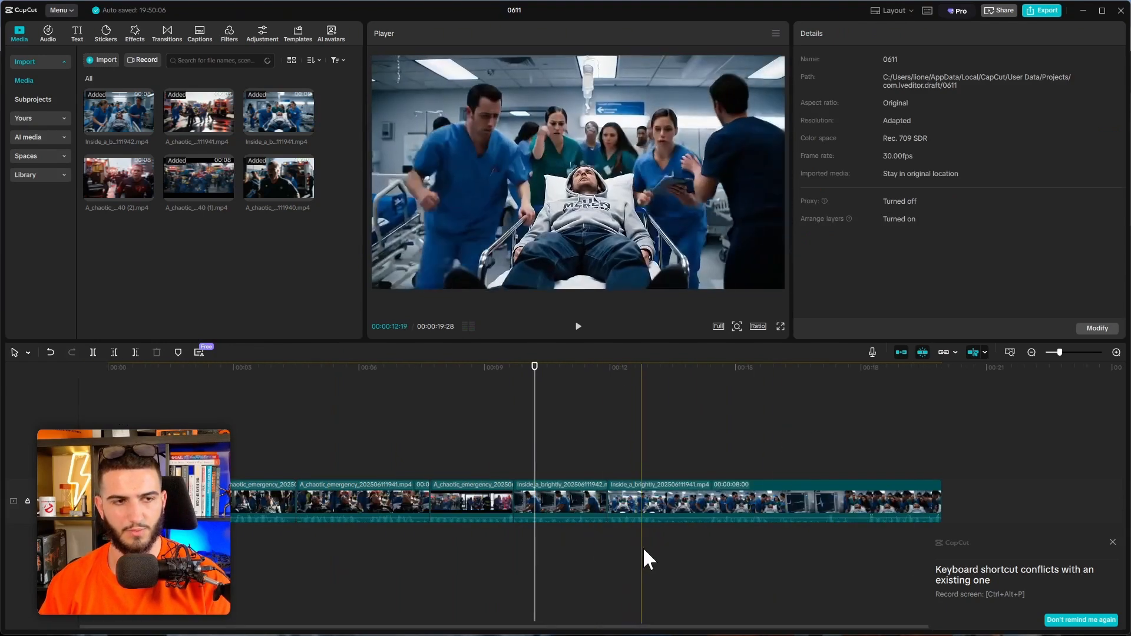
pyautogui.moveTo(560, 630); pyautogui.dragTo(662, 628)
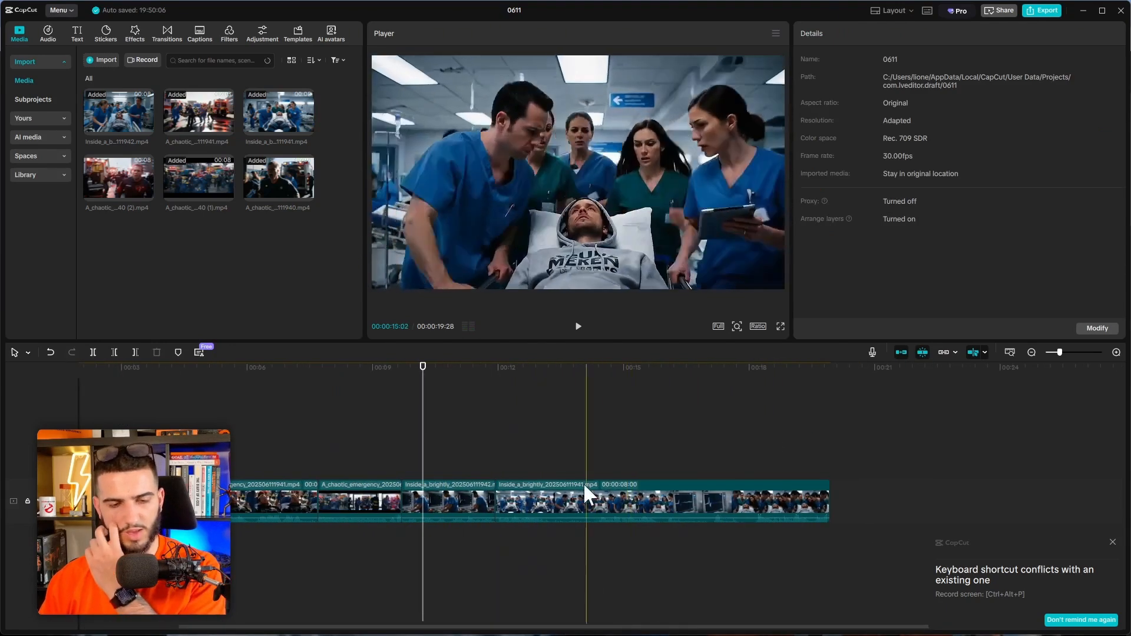
pyautogui.scroll(-3, 560, 455)
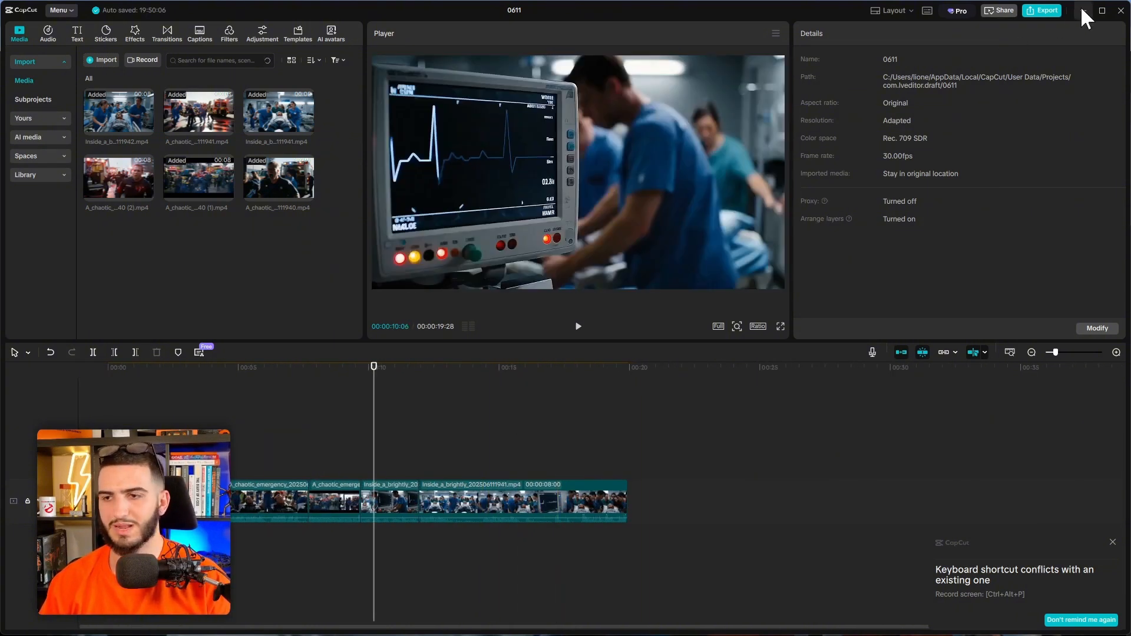
# Step: Switch to Flow and play both newly generated videos of the doctor in the orange coat
pyautogui.click(1083, 8)
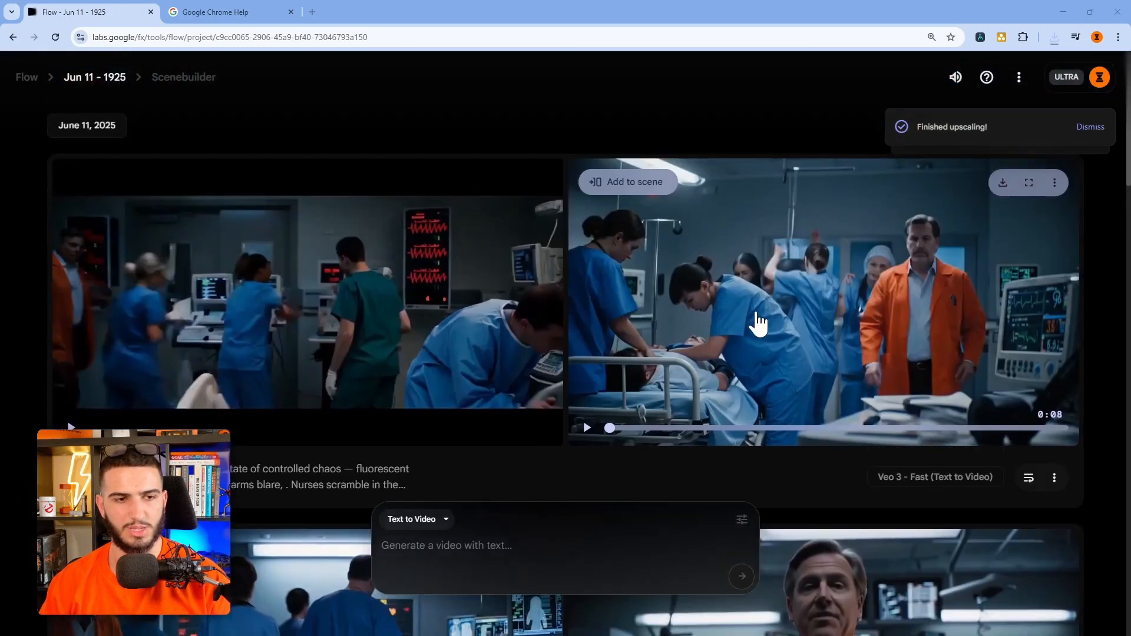
pyautogui.click(758, 323)
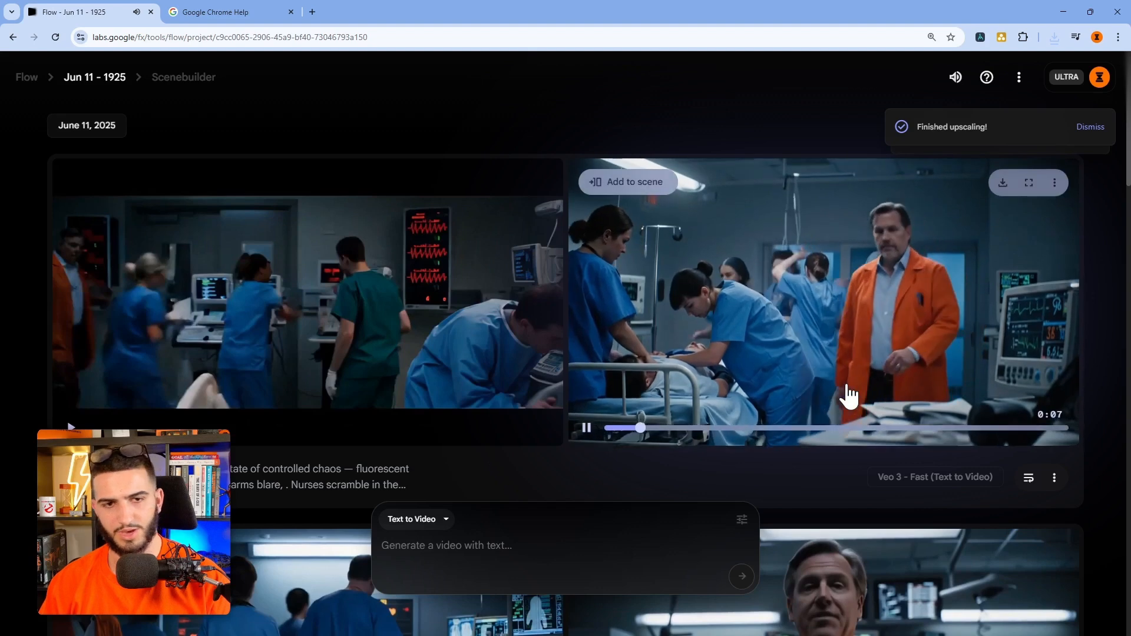
pyautogui.click(924, 318)
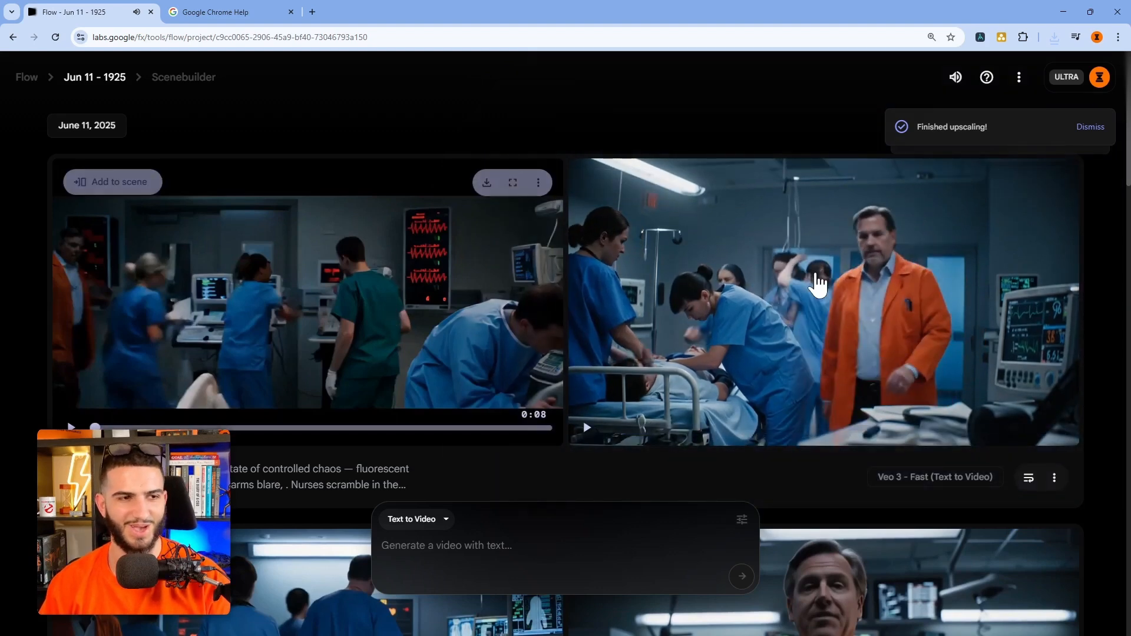
pyautogui.click(435, 337)
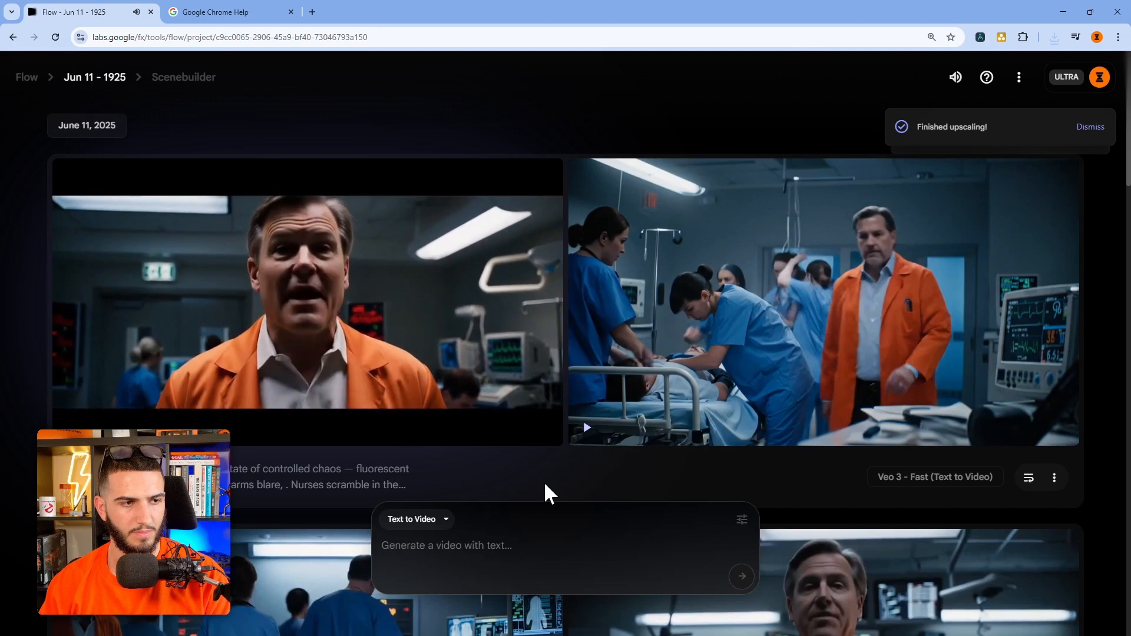
pyautogui.moveTo(472, 339)
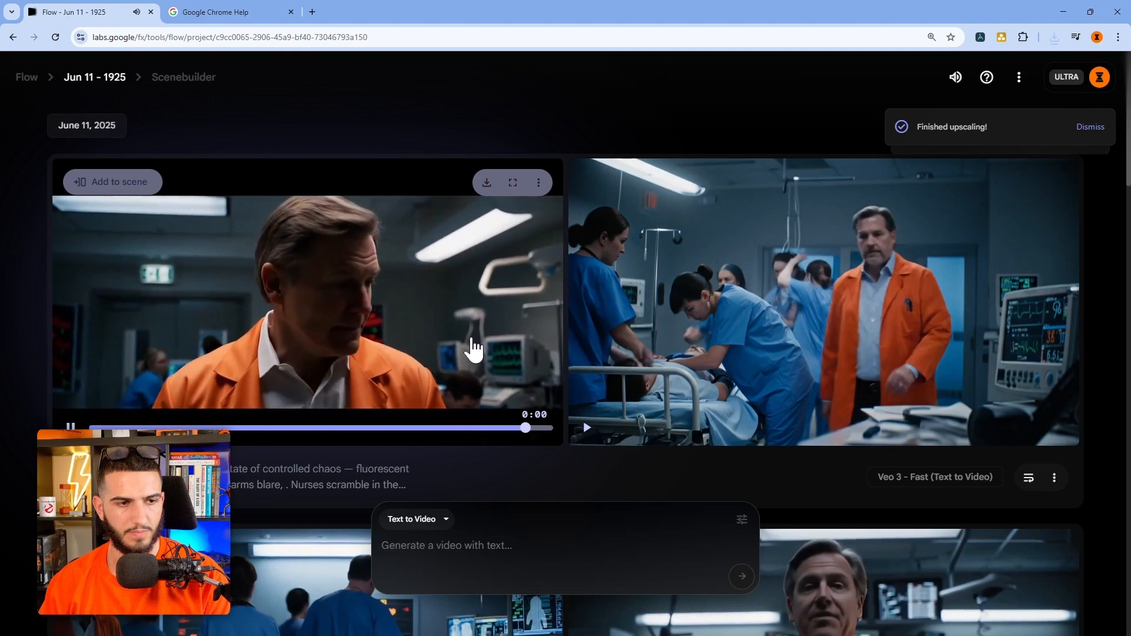
pyautogui.click(716, 318)
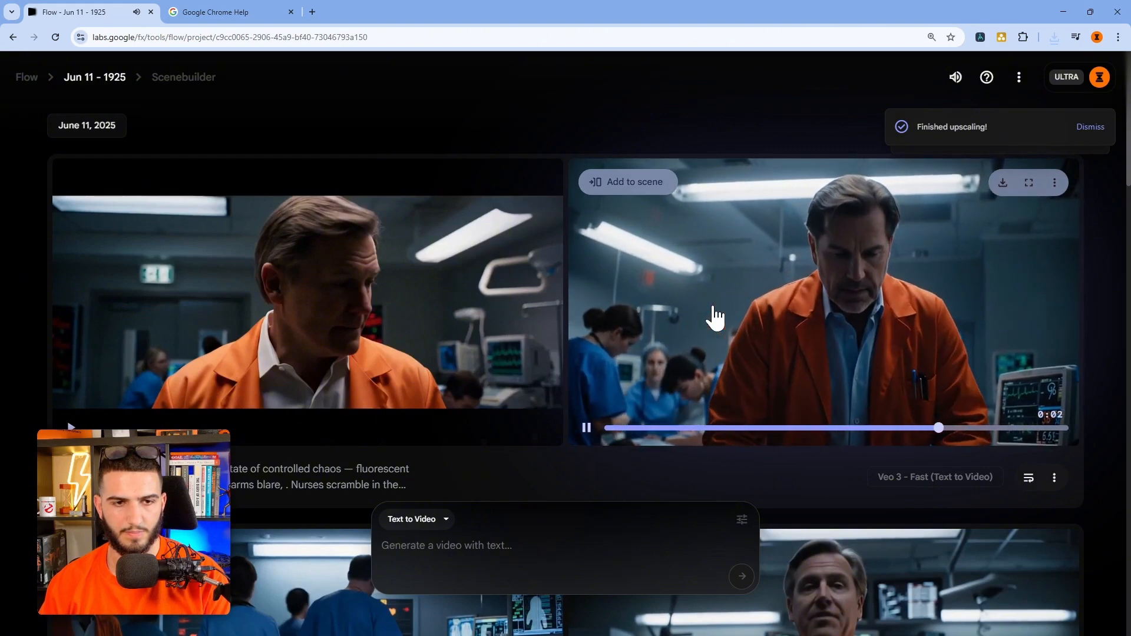
# Step: Look over the earlier doctor videos, switch to CapCut and append The_emergency_room_202506111950.mp4 to the end of the timeline
pyautogui.scroll(-3, 737, 227)
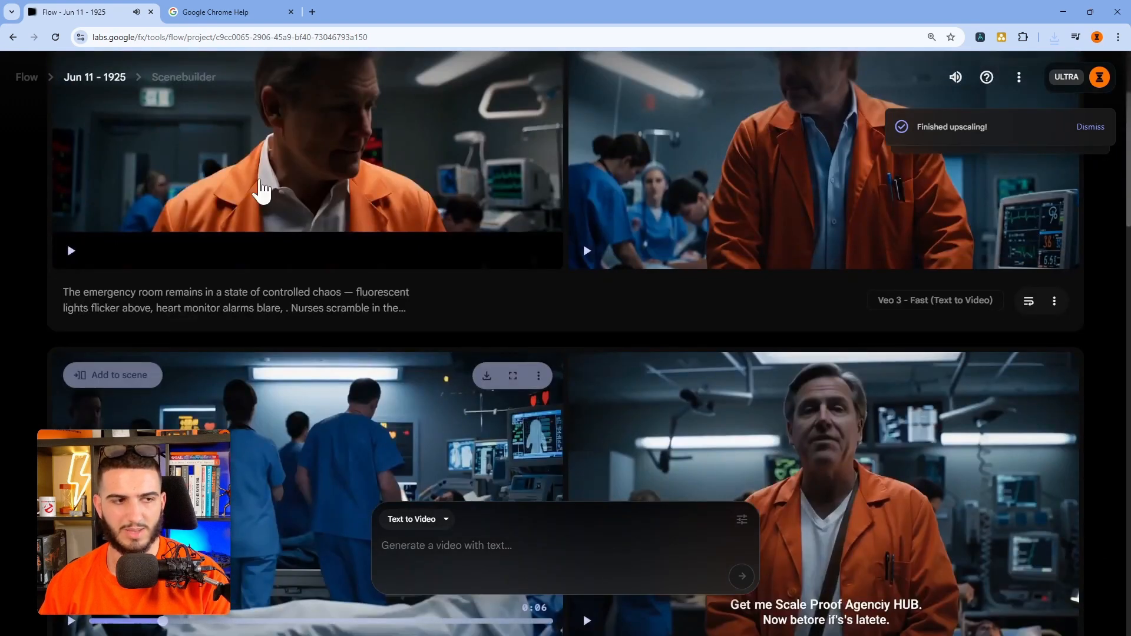
pyautogui.scroll(-3, 283, 321)
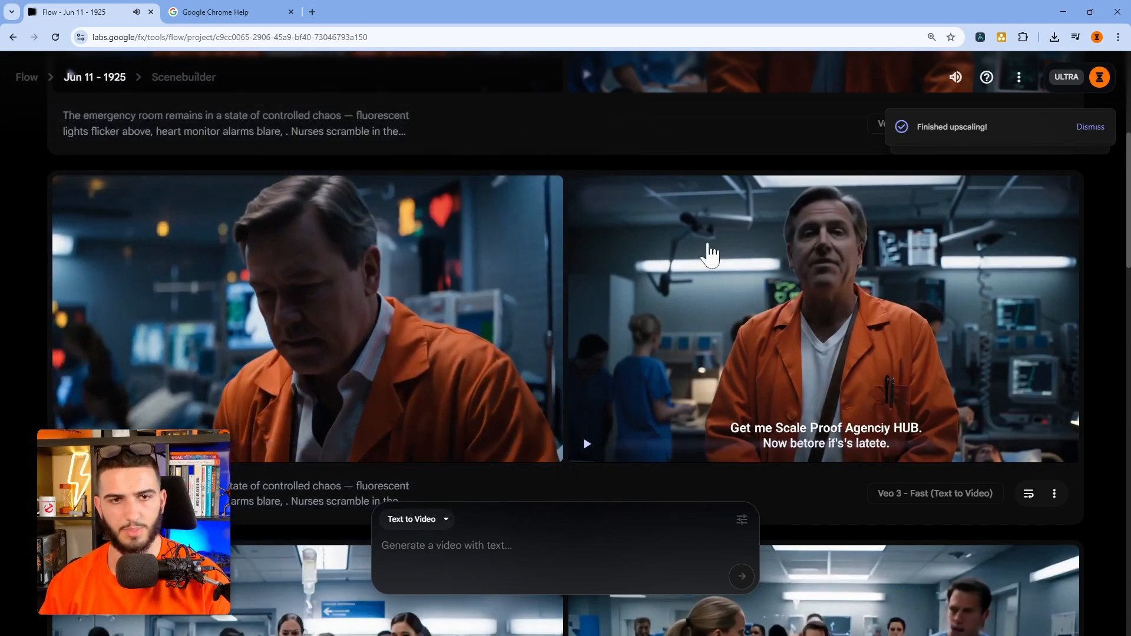
pyautogui.scroll(5, 708, 247)
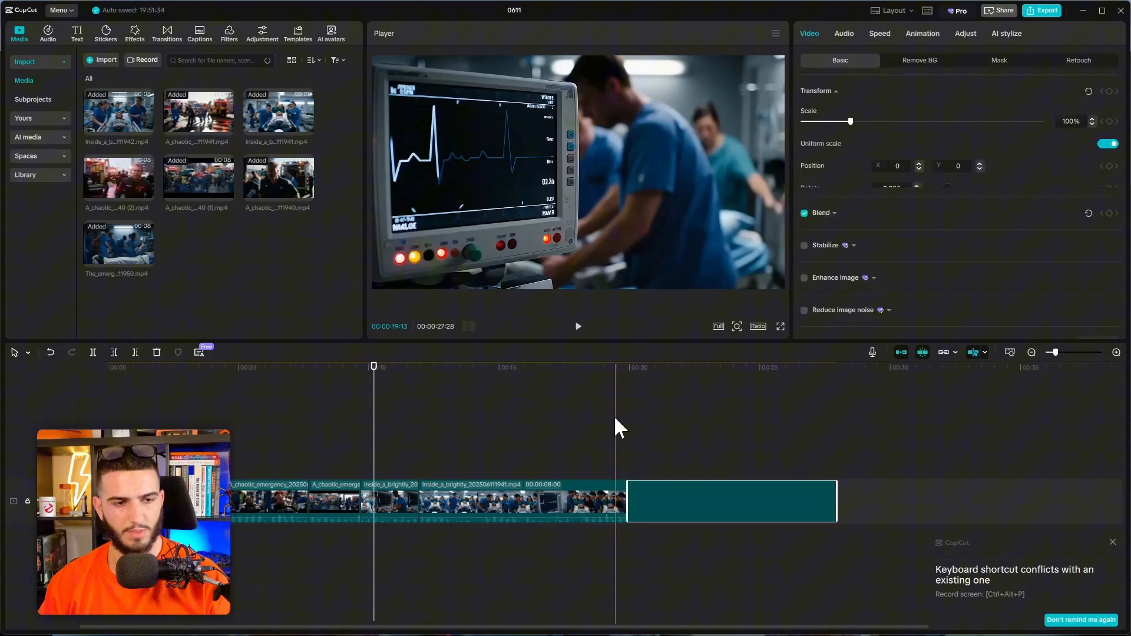
# Step: Play the assembled video from the beginning through the doctor scene
pyautogui.click(614, 429)
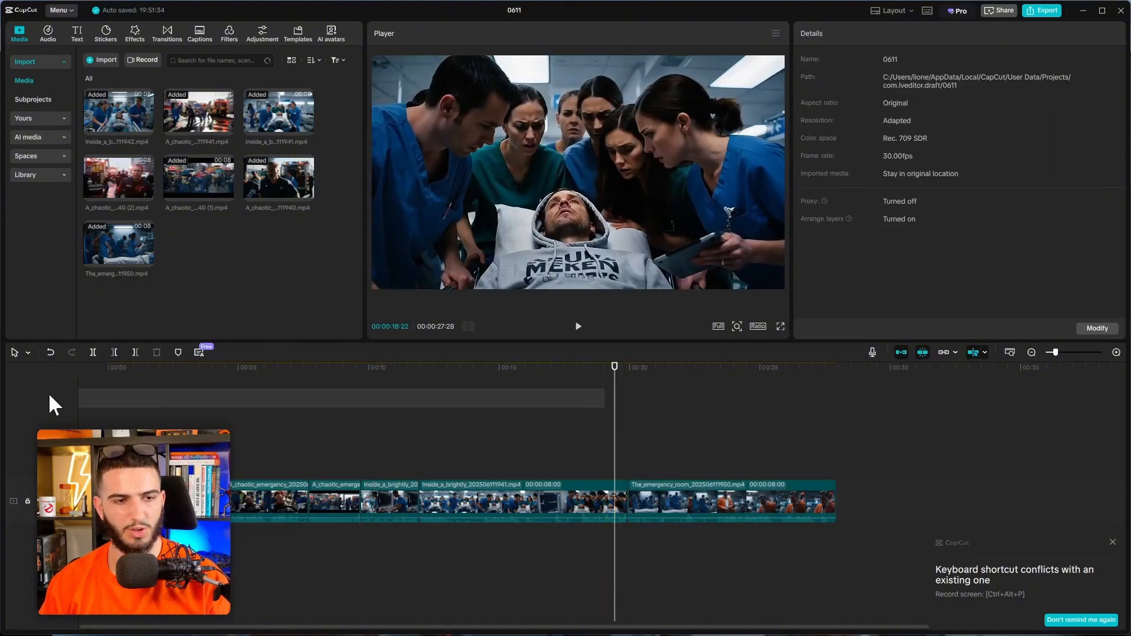
pyautogui.click(419, 435)
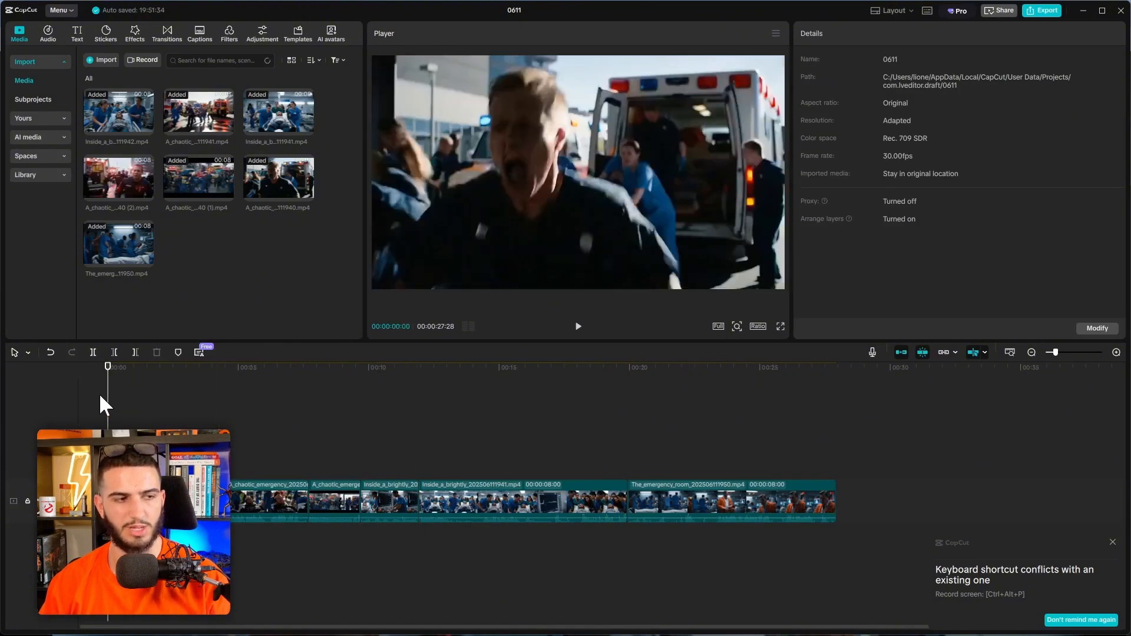
pyautogui.press('space')
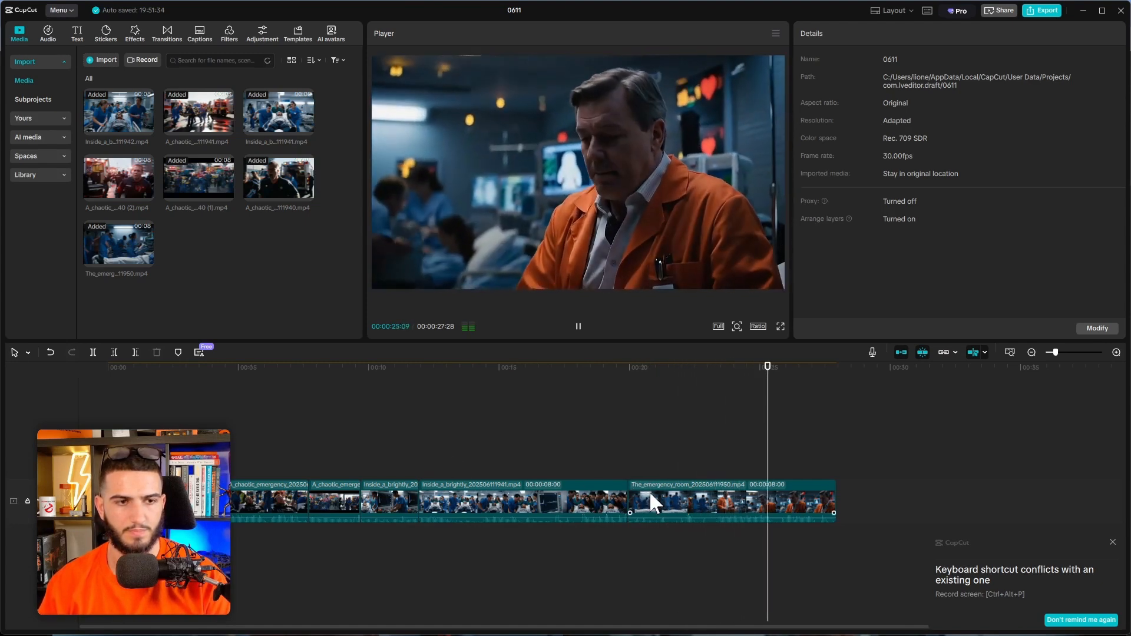
# Step: Record a short voiceover starting at 00:00:19:28, where the emergency room clip begins, and play it back from about 00:00:18:10
pyautogui.click(635, 448)
pyautogui.moveTo(635, 448)
pyautogui.mouseDown()
pyautogui.moveTo(685, 451)
pyautogui.moveTo(628, 449)
pyautogui.mouseUp()
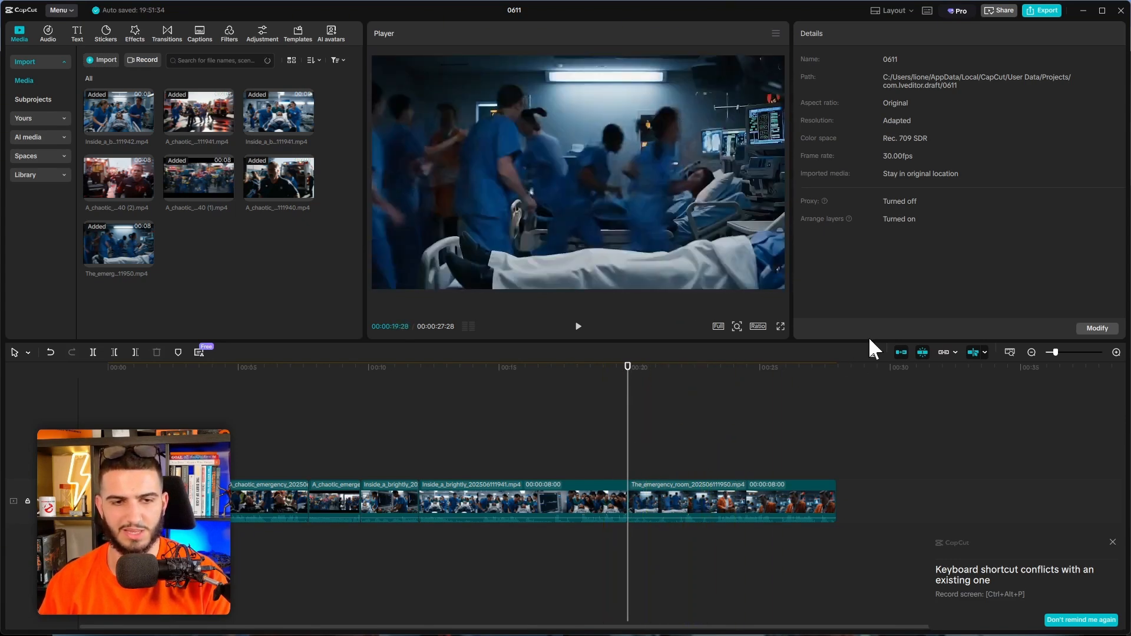
pyautogui.click(872, 352)
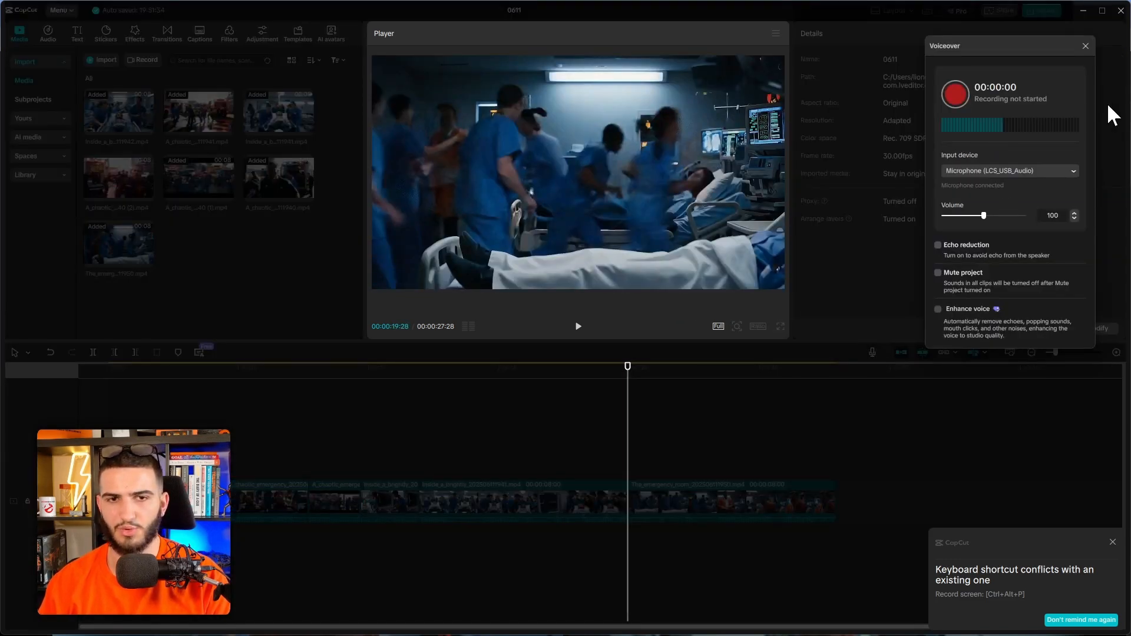
pyautogui.click(958, 94)
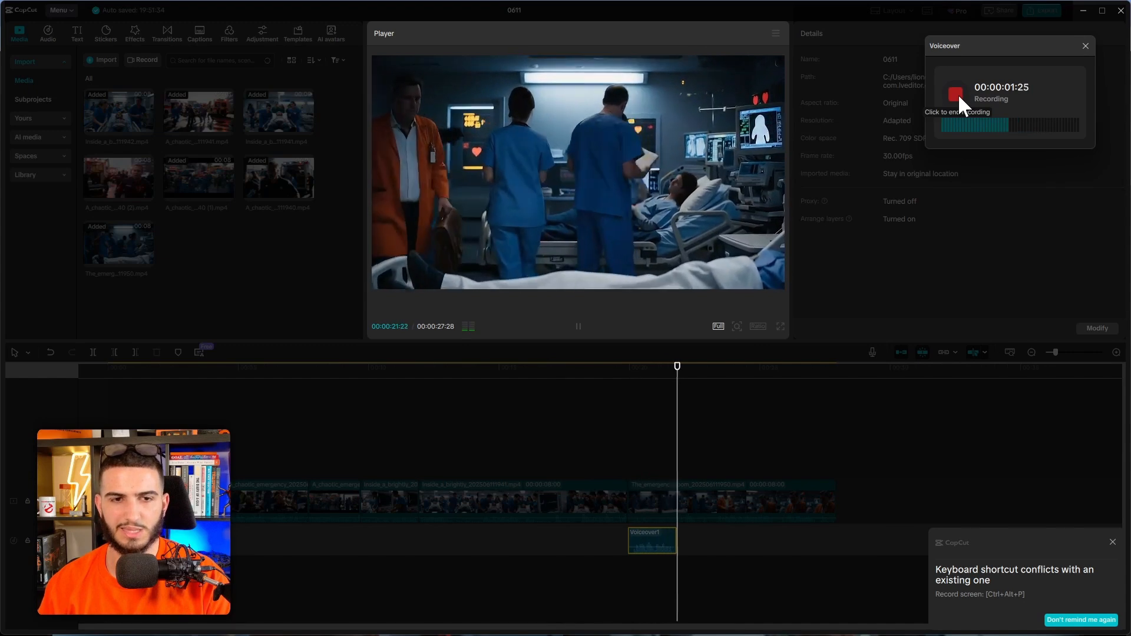
pyautogui.click(956, 94)
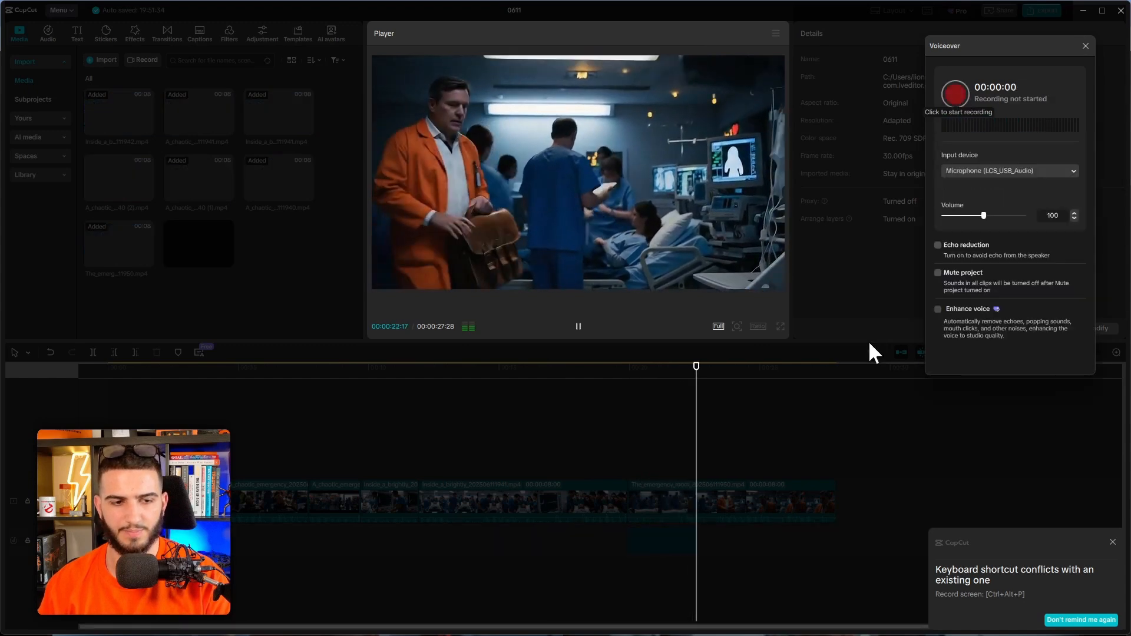
pyautogui.click(1086, 46)
pyautogui.click(586, 416)
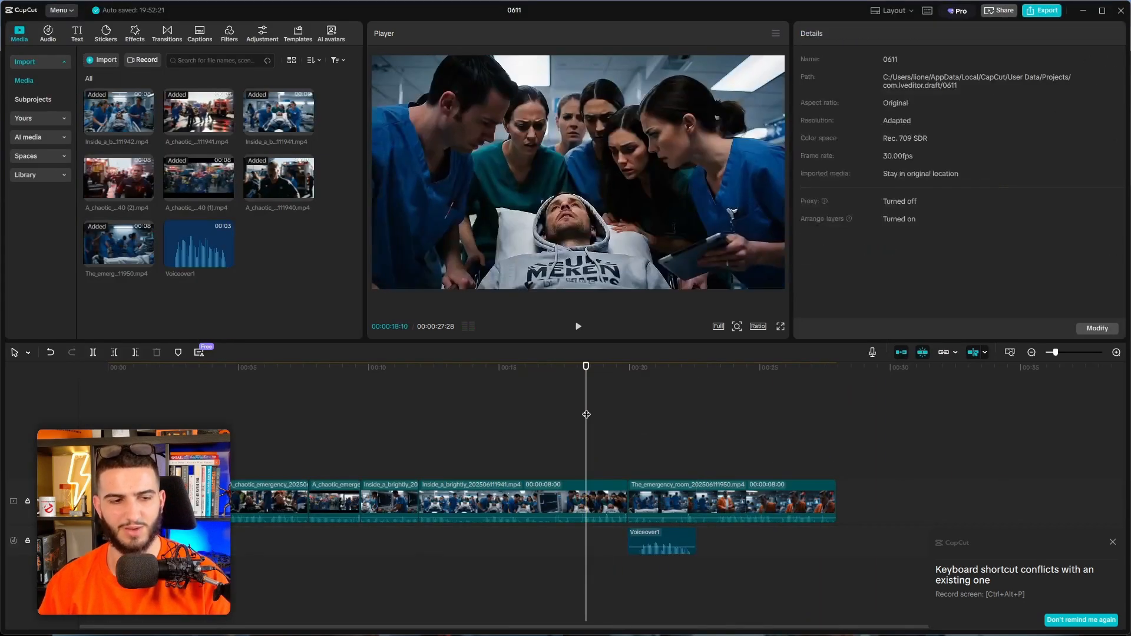
pyautogui.press('space')
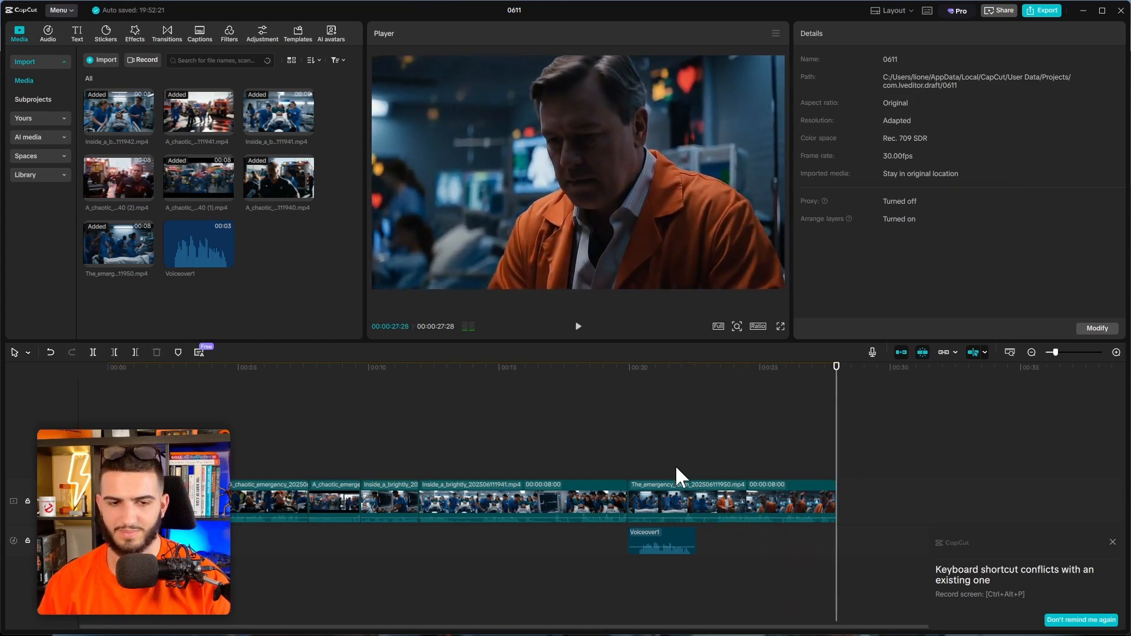
# Step: Switch to the Scale Proof HUB Commercial chat in ChatGPT and copy the whole Scene 4: The Recovery section
pyautogui.click(1088, 10)
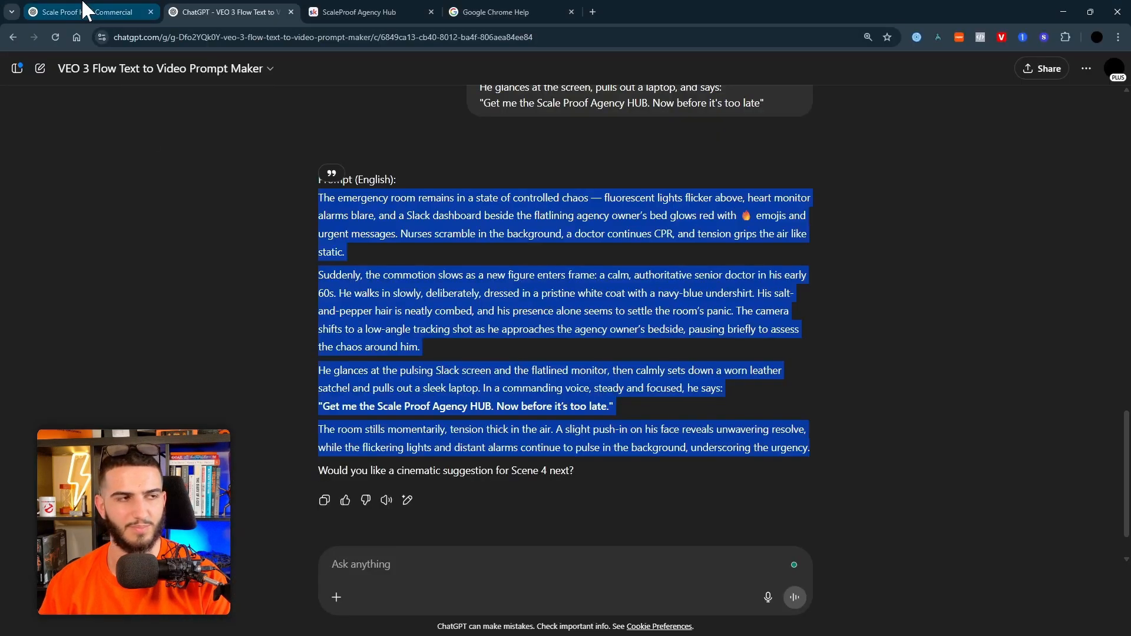
pyautogui.click(87, 12)
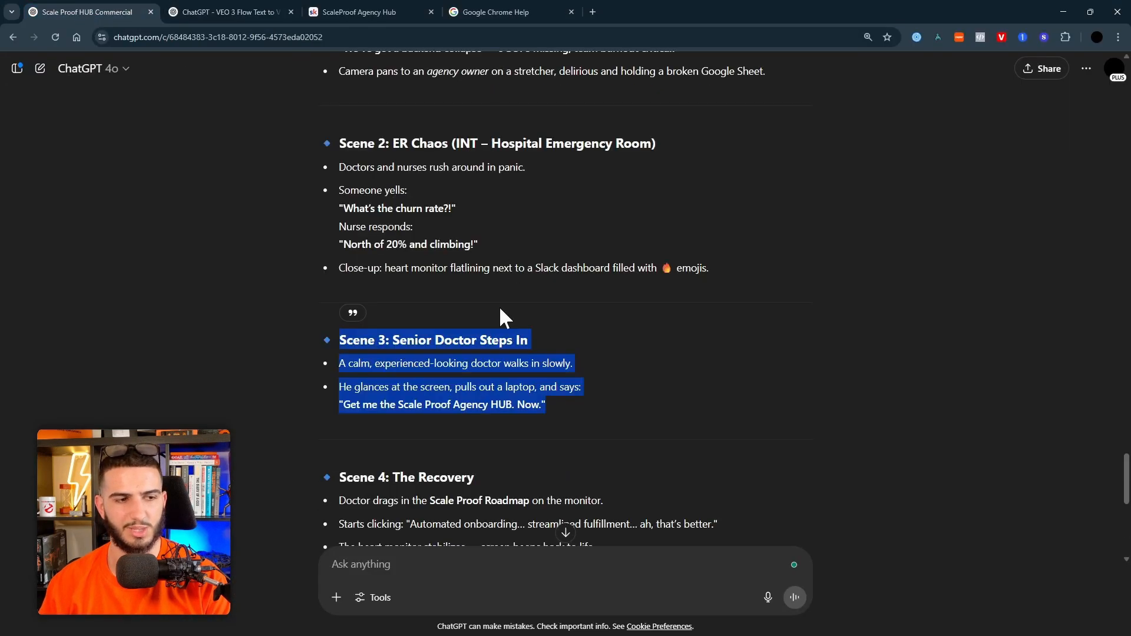
pyautogui.scroll(-2, 507, 333)
pyautogui.moveTo(339, 380); pyautogui.dragTo(596, 430)
pyautogui.scroll(-2, 411, 397)
pyautogui.scroll(-2, 412, 395)
pyautogui.moveTo(644, 346); pyautogui.dragTo(395, 195)
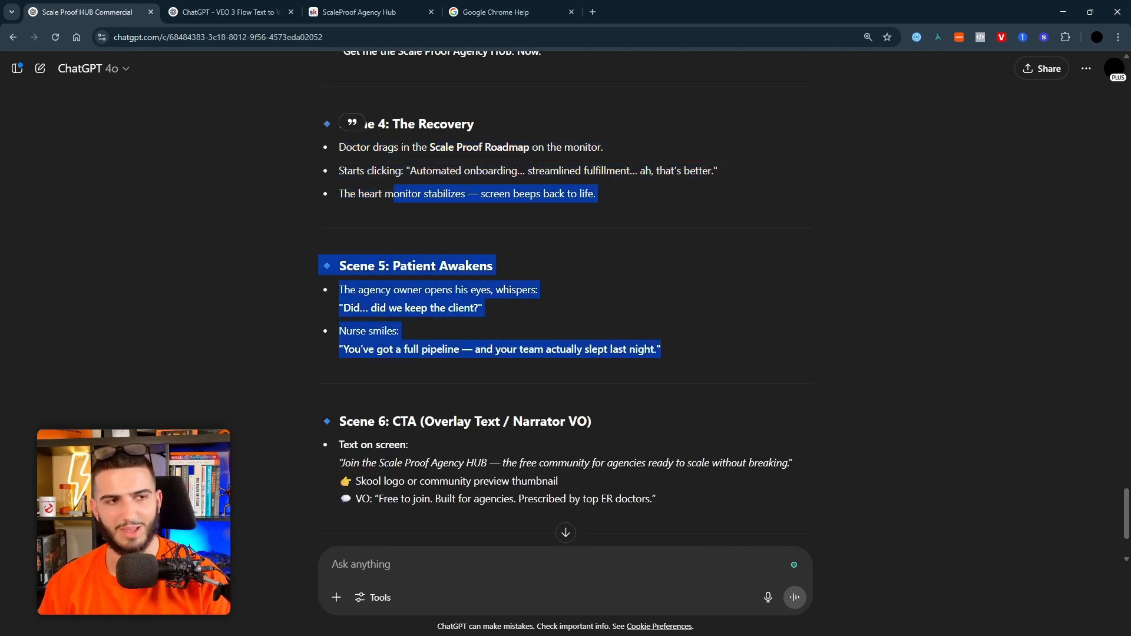
pyautogui.moveTo(619, 196); pyautogui.dragTo(317, 126)
pyautogui.hotkey('ctrl', 'c')
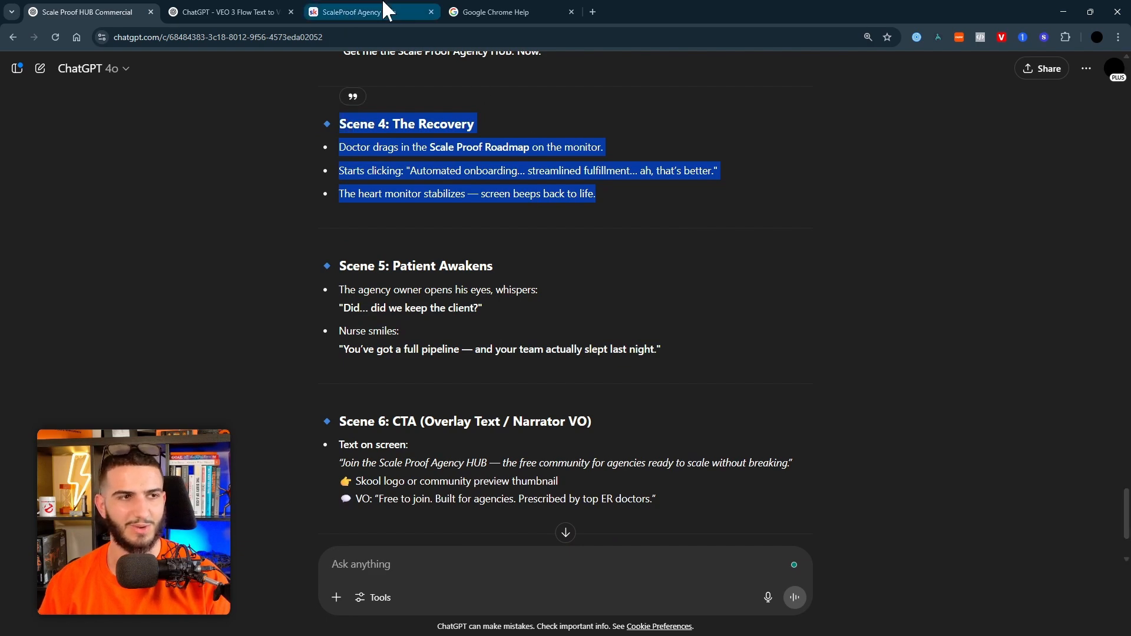
# Step: Switch to the VEO 3 Flow Text to Video Prompt Maker chat and paste the Scene 4: The Recovery text into the message
pyautogui.click(265, 12)
pyautogui.hotkey('ctrl', 'v')
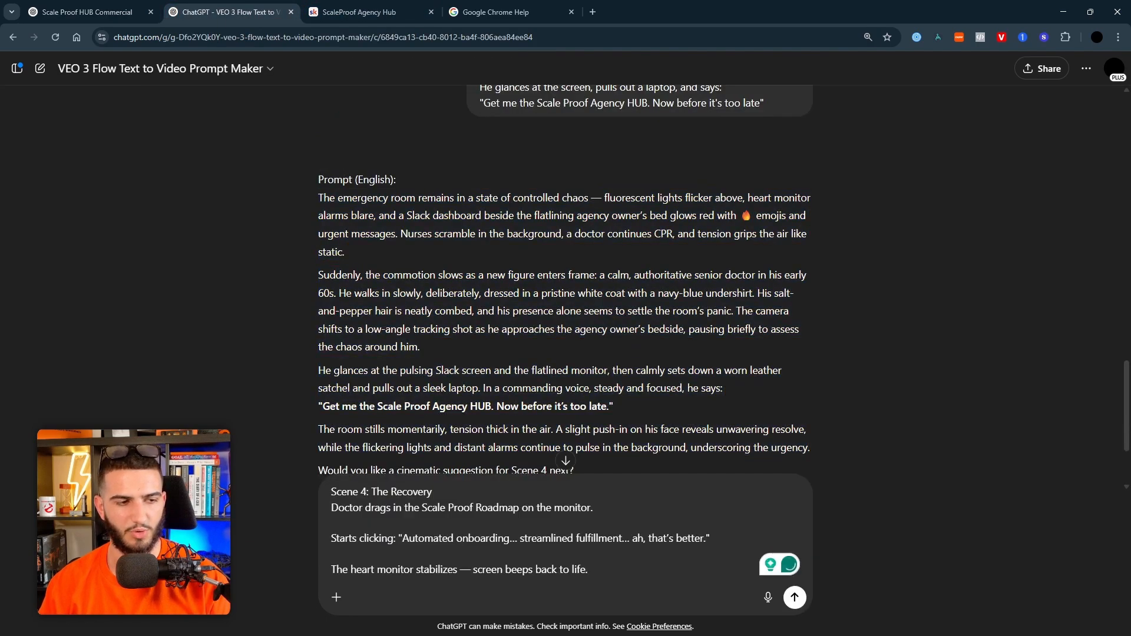
pyautogui.click(332, 508)
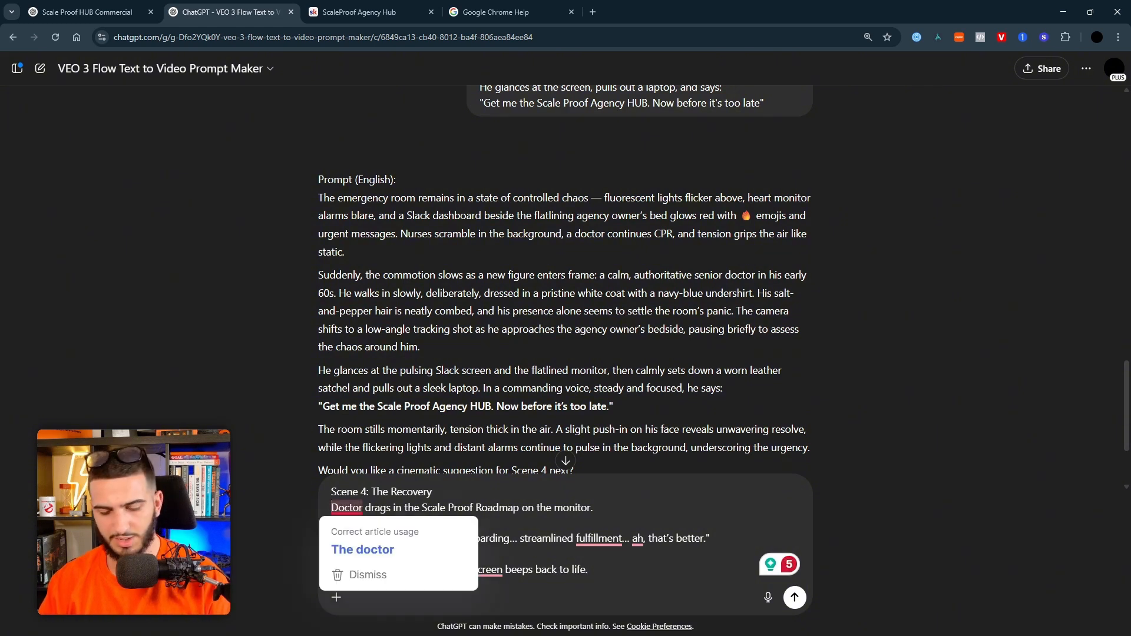
pyautogui.write('(d')
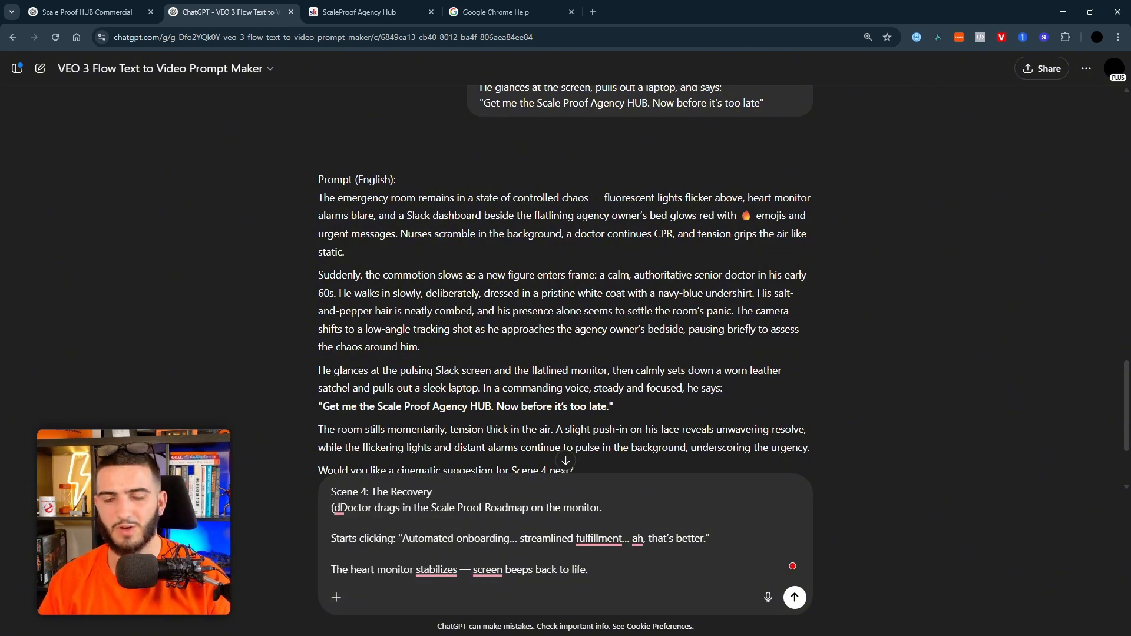
pyautogui.press('BackSpace')
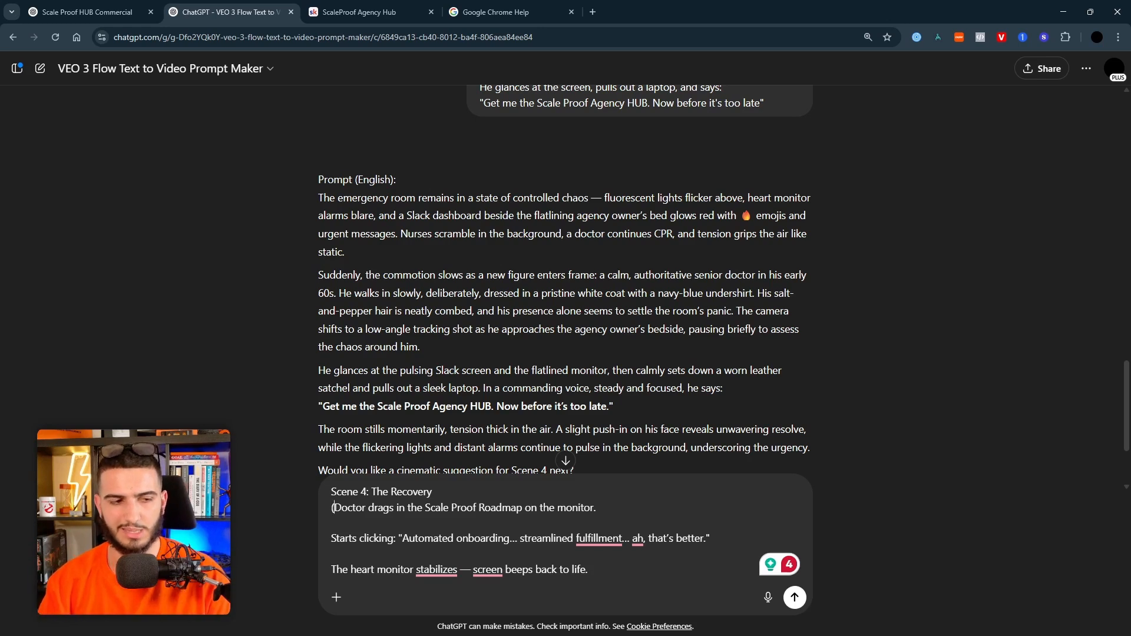
pyautogui.press('Delete')
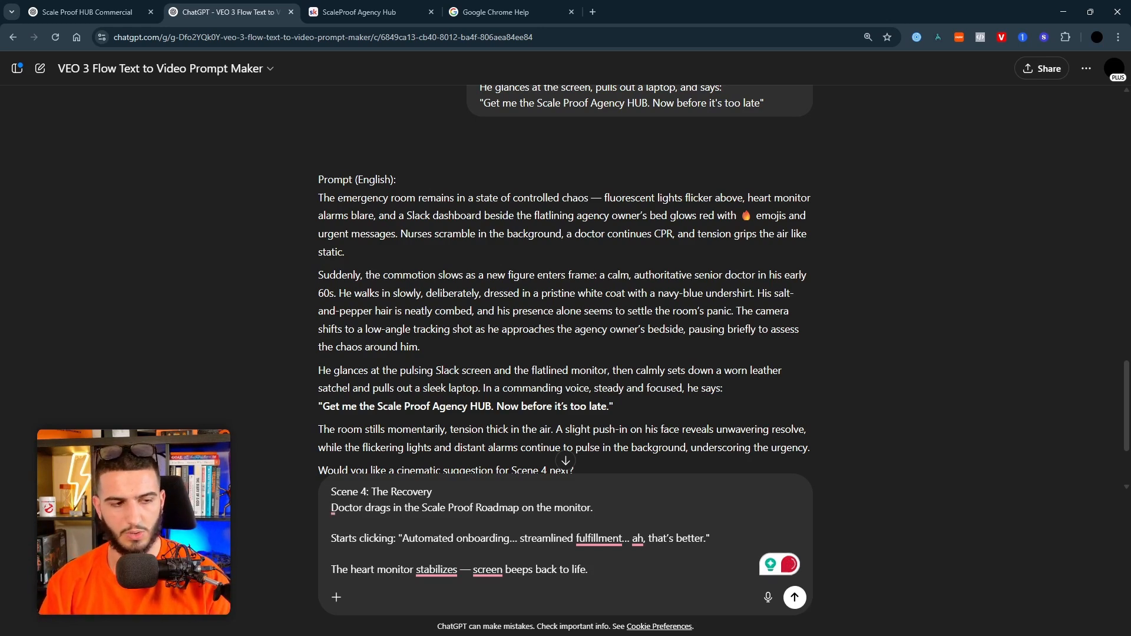
# Step: Insert "Get a shot of the back of the doctor as he" before "Doctor drags in the Scale Proof Roadmap" in the Scene 4 message
pyautogui.write('Get a shot of th')
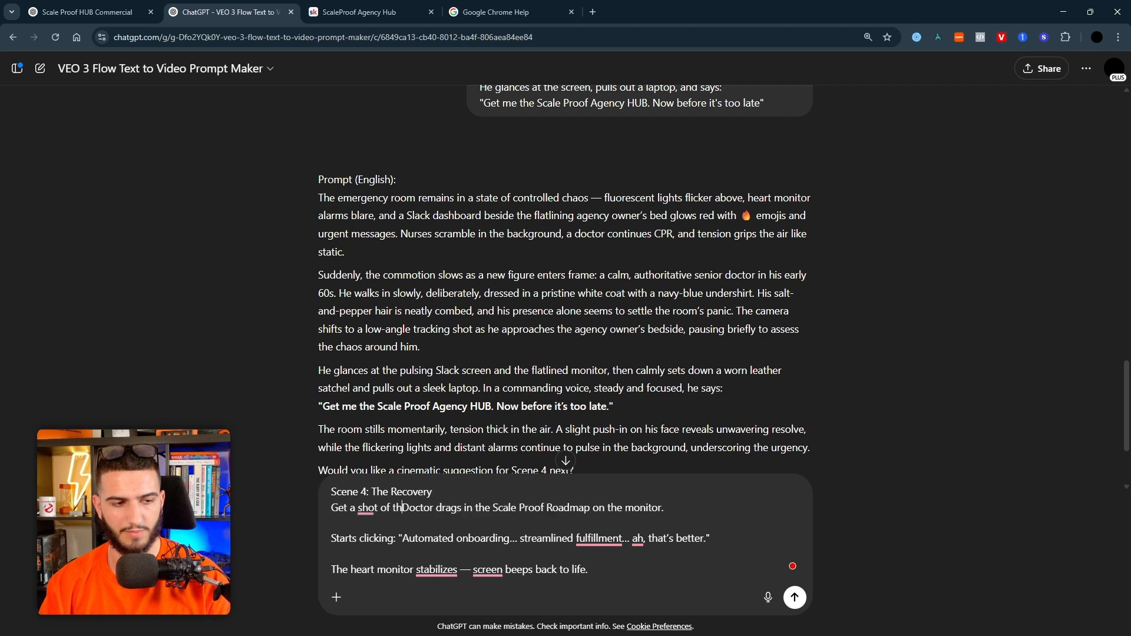
pyautogui.write('e back of the d')
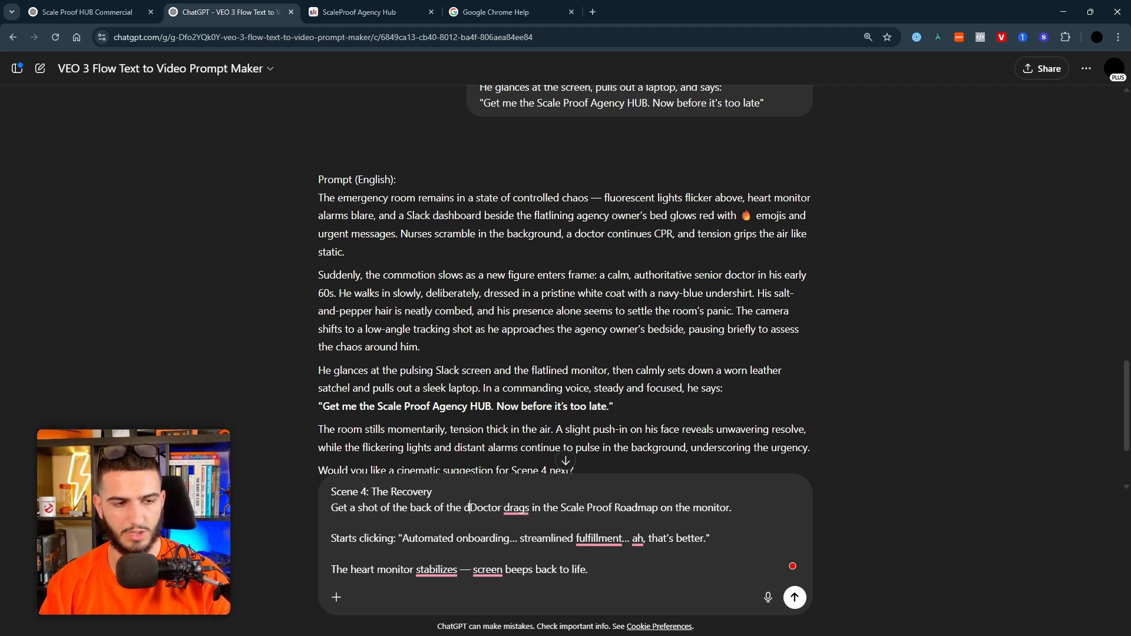
pyautogui.write('octor as h')
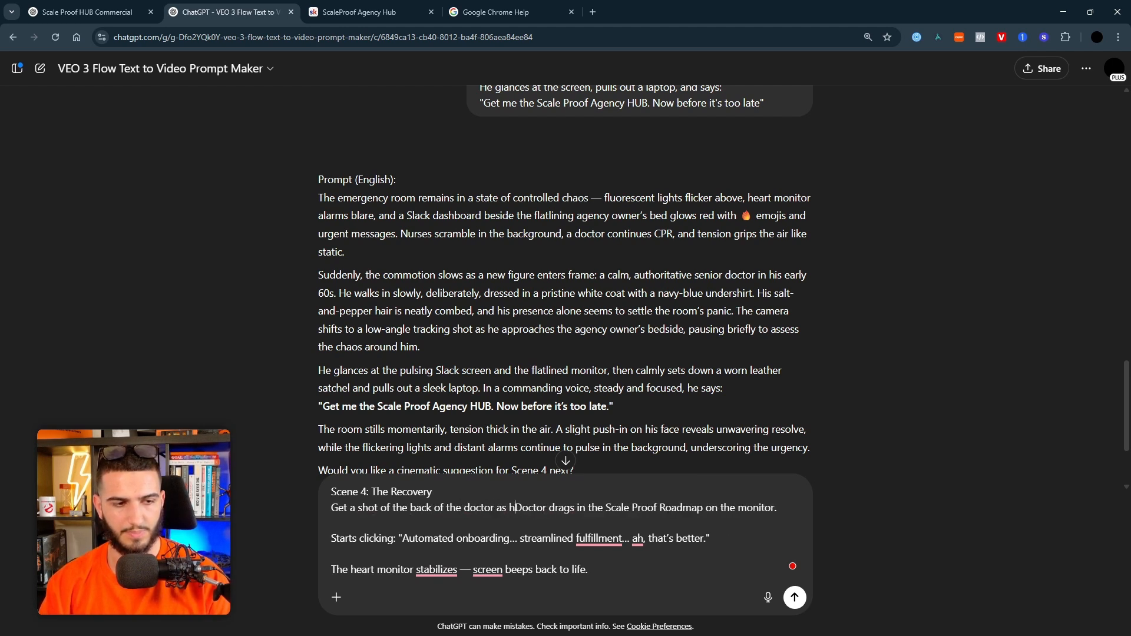
pyautogui.write('e Doctor drag')
pyautogui.press('BackSpace')
pyautogui.press('BackSpace')
pyautogui.press('BackSpace')
pyautogui.press('BackSpace')
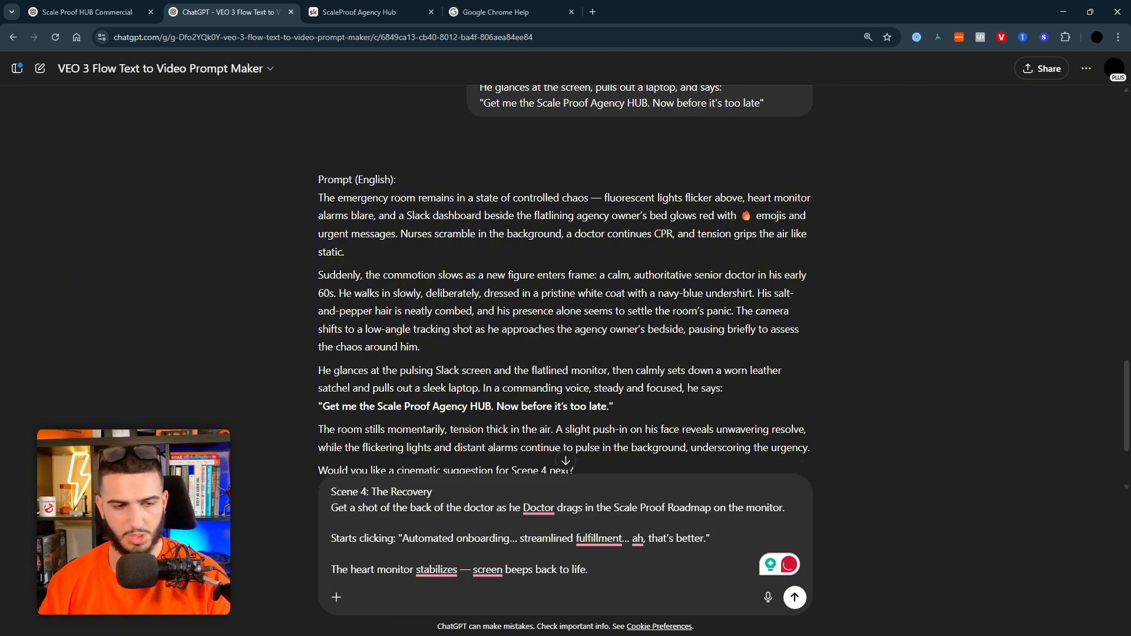
# Step: Add the senior doctor's early-60s, orange-coat description from Flow after "Doctor", change the dialogue cue to "Starts clicking and saying", and send the Scene 4 message
pyautogui.click(564, 508)
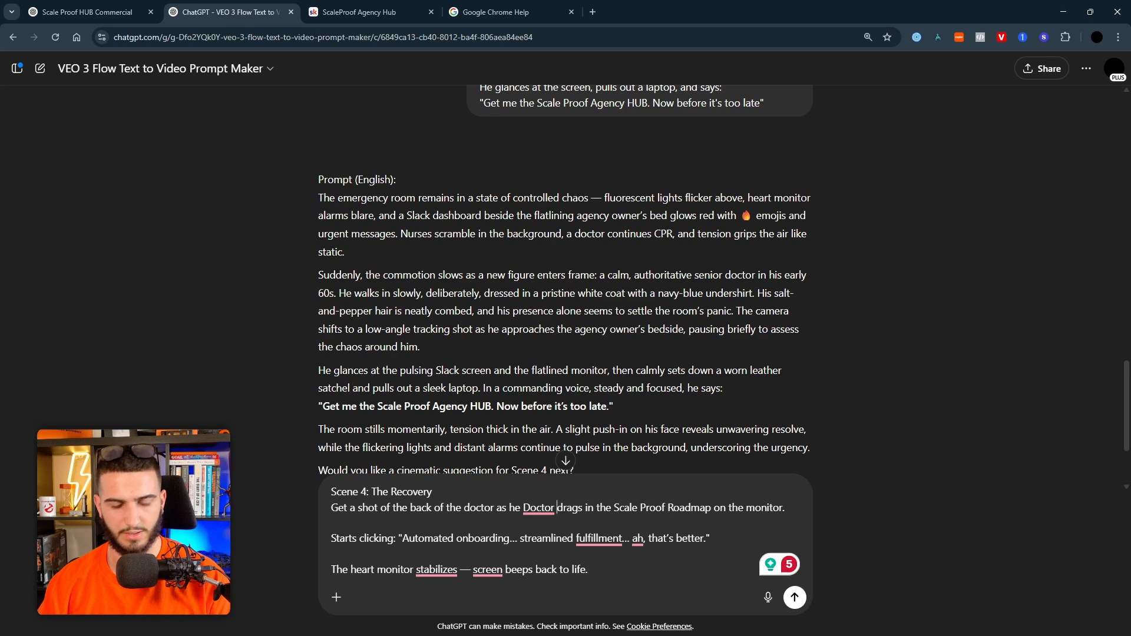
pyautogui.write('(please describe the doctor again)')
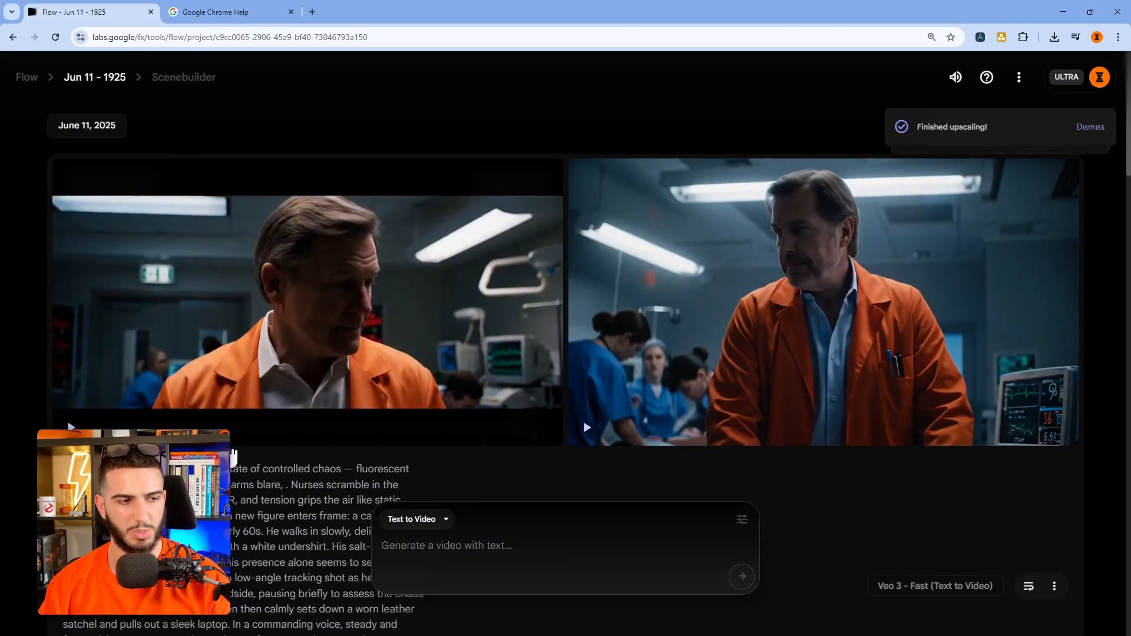
pyautogui.scroll(-3, 566, 294)
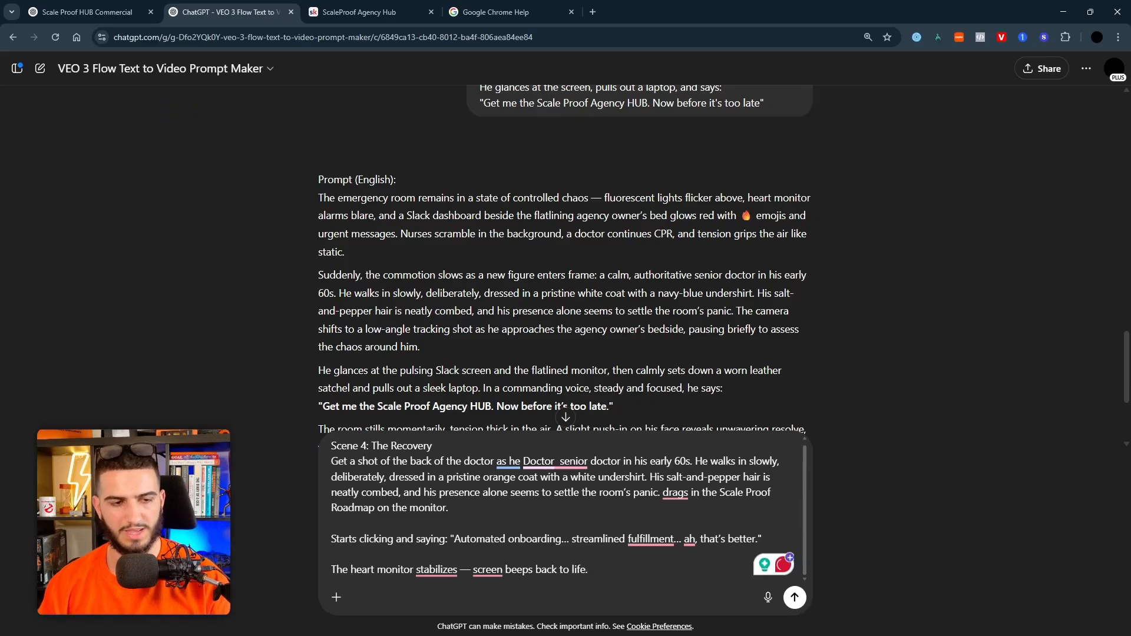
pyautogui.click(796, 599)
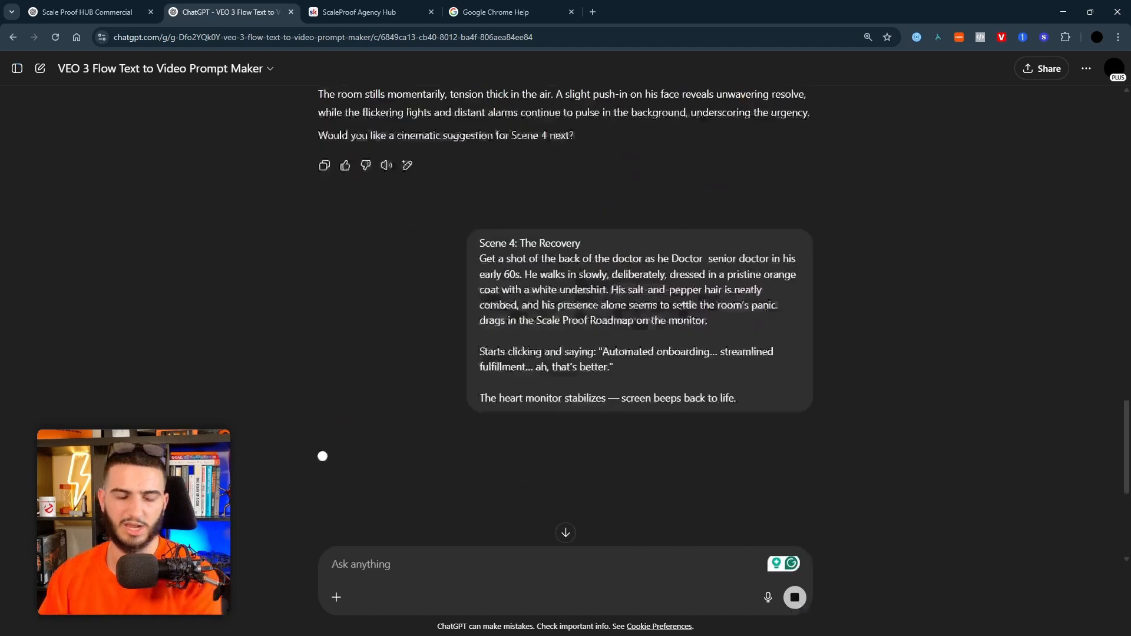
# Step: Copy the generated Scene 4 prompt from "A cinematic over-the-shoulder shot" through the line "Automated onboarding... streamlined fulfillment... ah, that's better."
pyautogui.scroll(3, 663, 295)
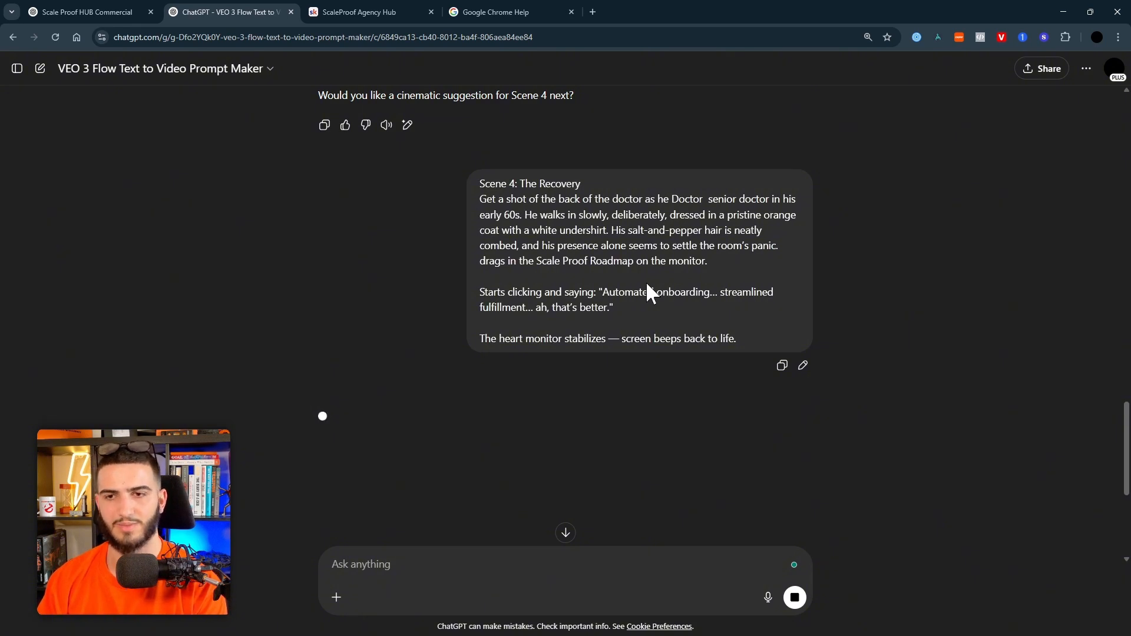
pyautogui.scroll(-3, 645, 302)
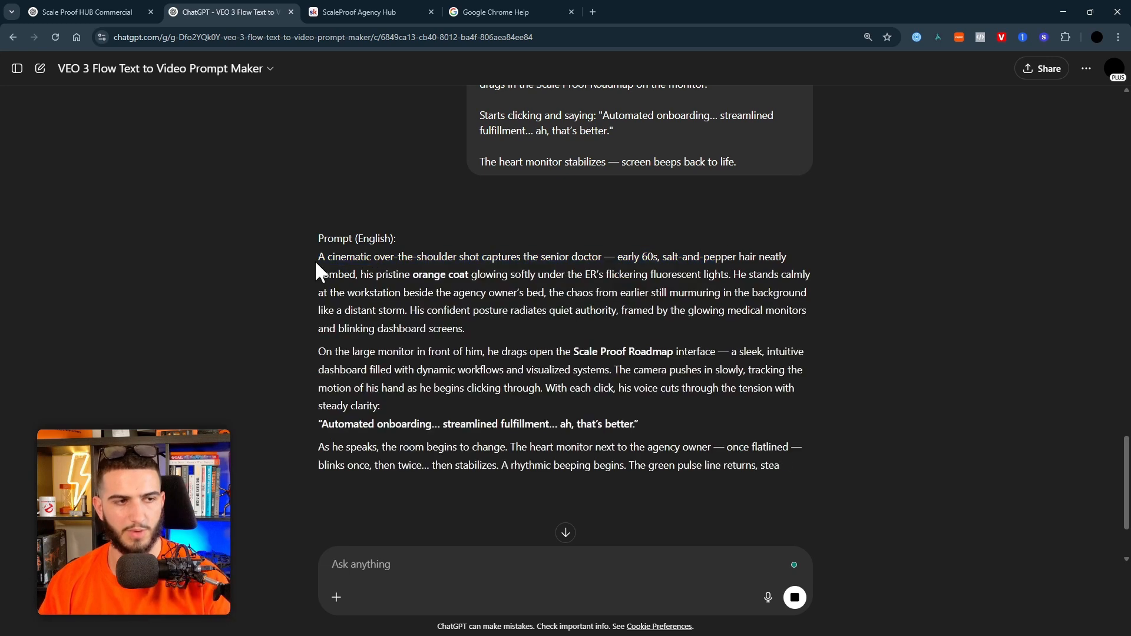
pyautogui.moveTo(316, 259); pyautogui.dragTo(642, 416)
pyautogui.hotkey('ctrl', 'c')
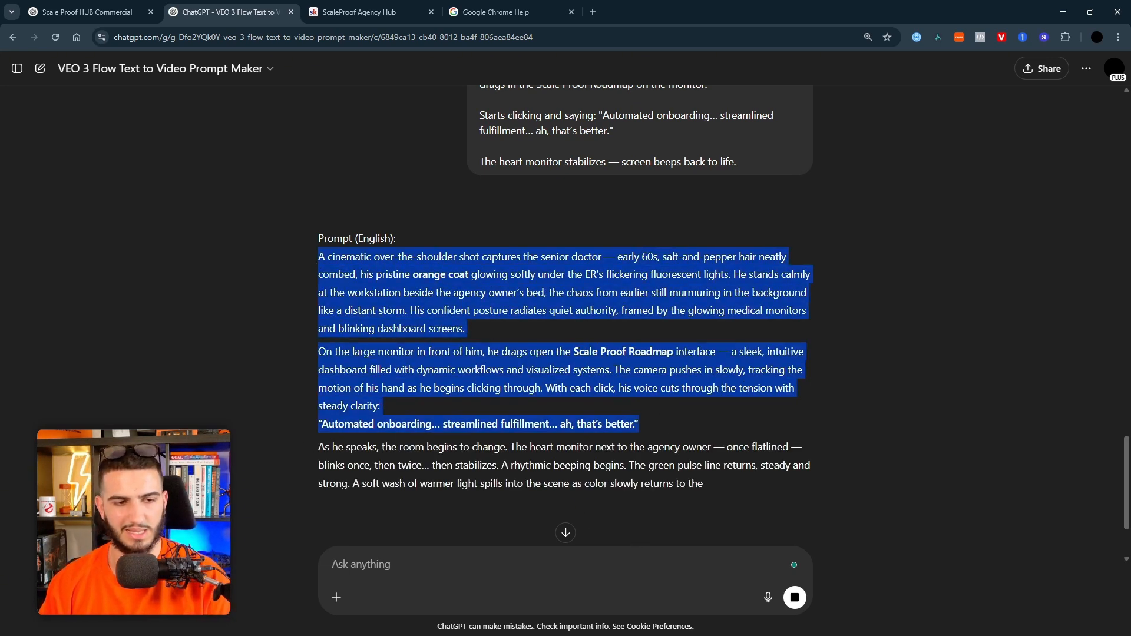
pyautogui.scroll(-1, 673, 406)
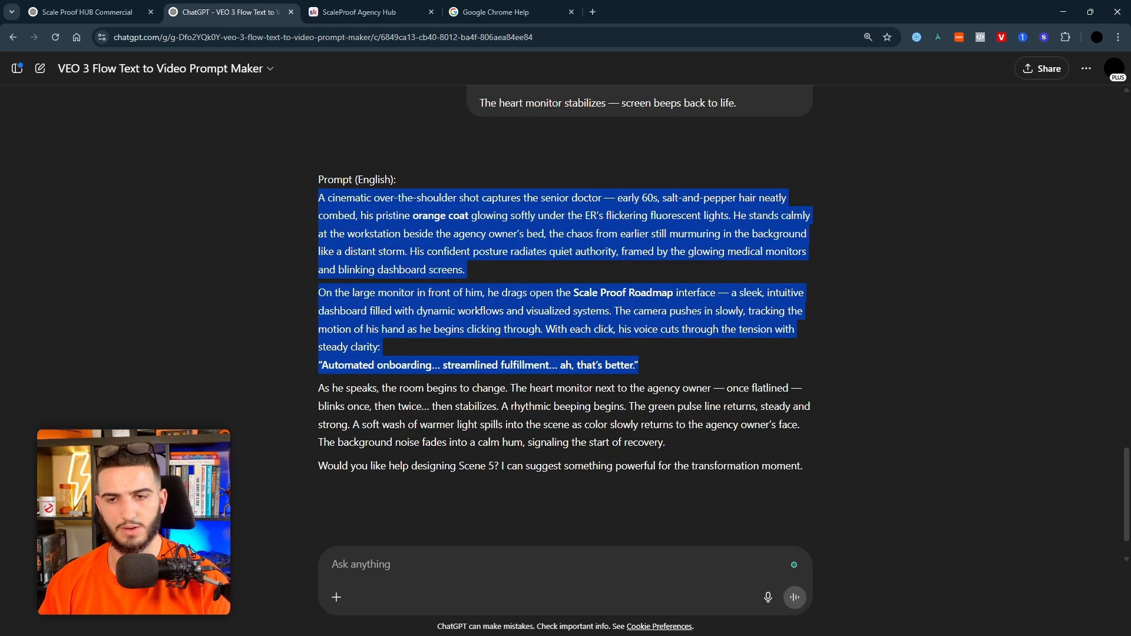
# Step: Switch to Flow, paste the Scene 4 prompt, extend the doctor's line after "that's better" with "we might save" wording, and generate the video
pyautogui.hotkey('alt', 'Tab')
pyautogui.scroll(4, 480, 404)
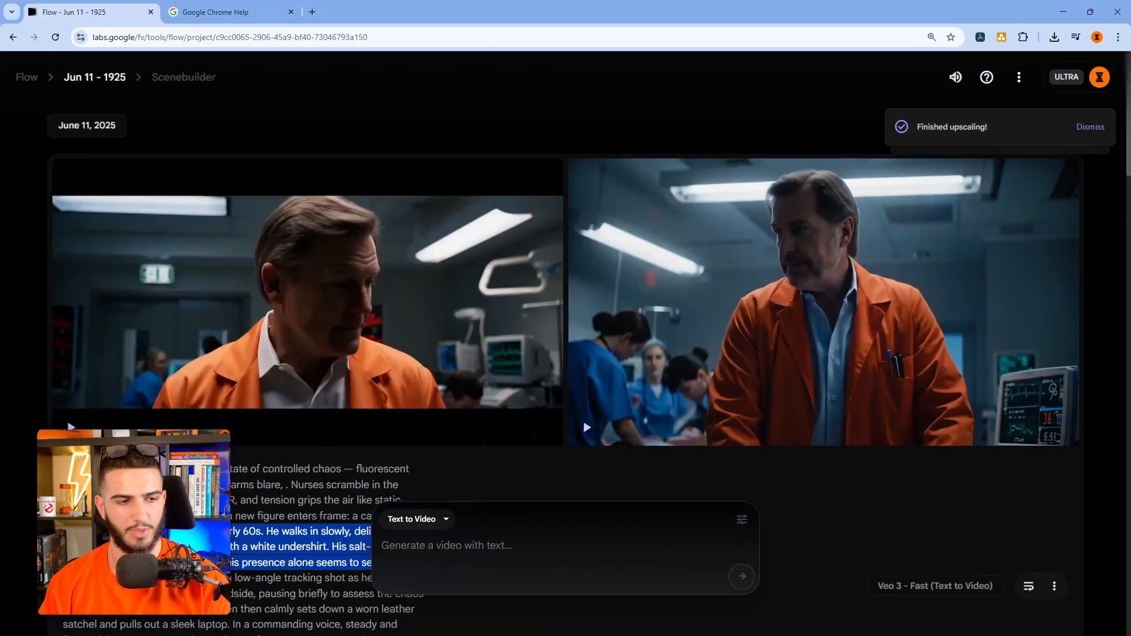
pyautogui.hotkey('ctrl', 'v')
pyautogui.click(742, 323)
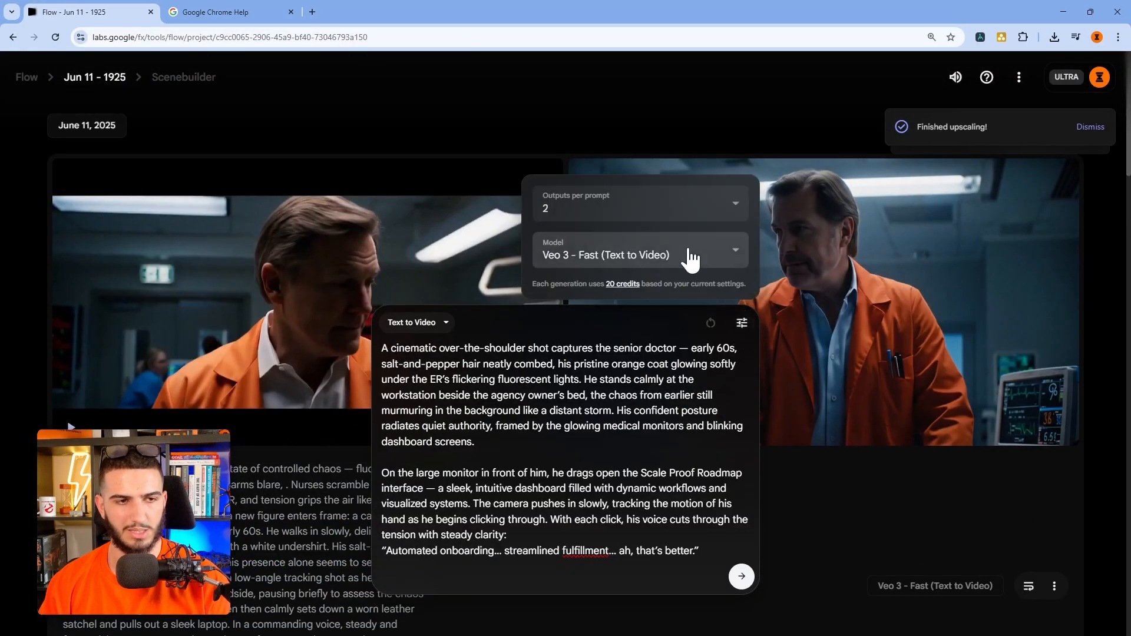
pyautogui.click(563, 348)
pyautogui.hotkey('shift', 'Right')
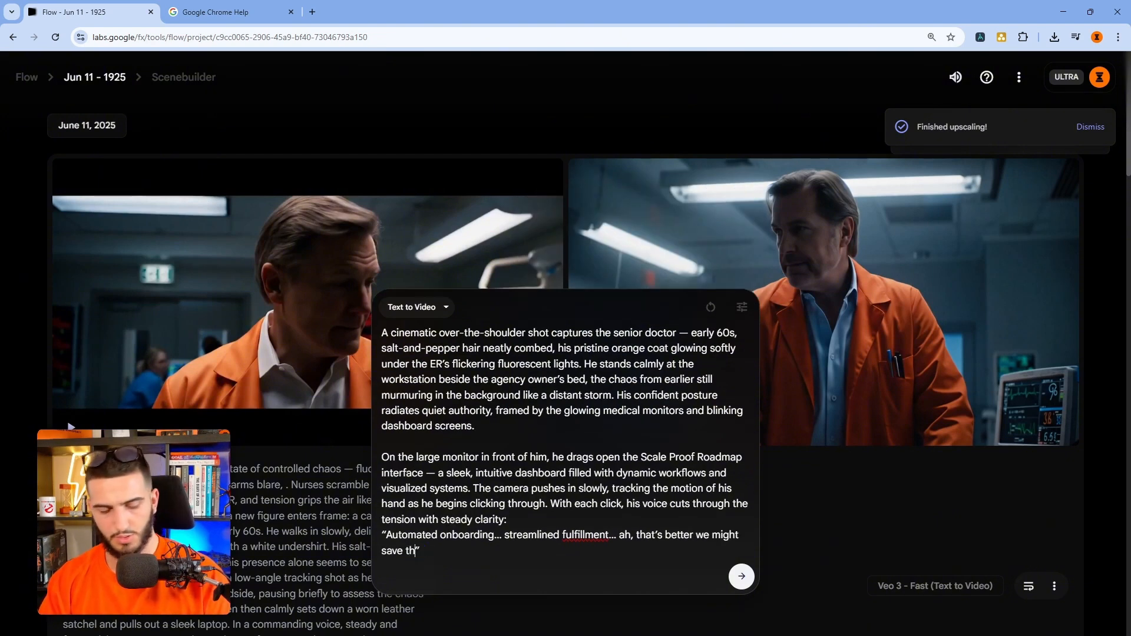
pyautogui.click(741, 576)
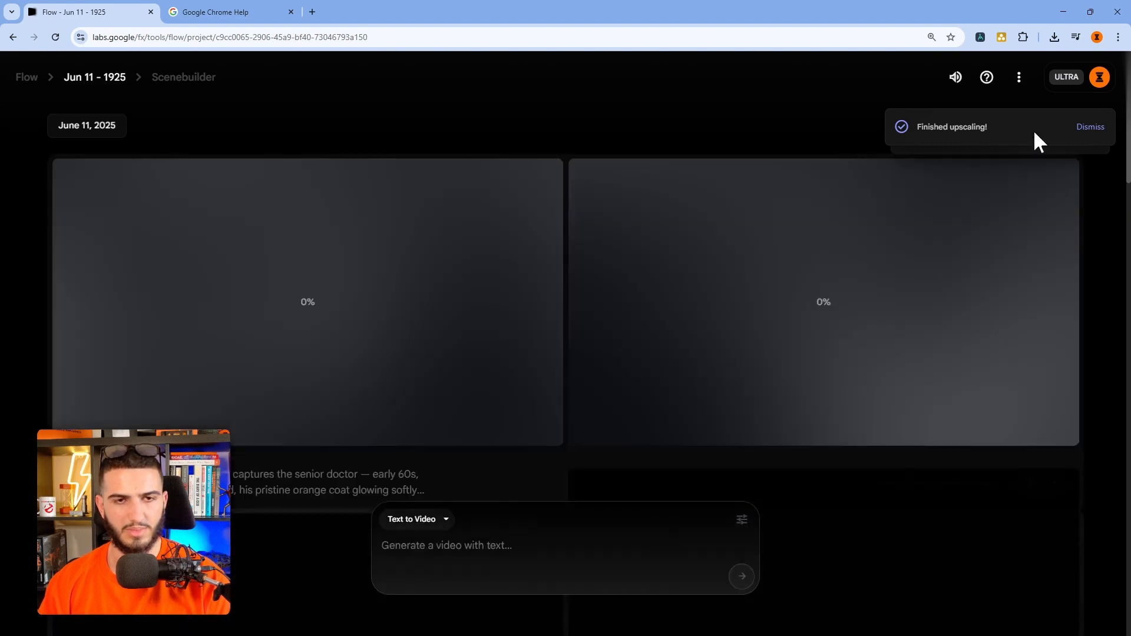
# Step: Copy the Scene 5: Patient Awakens section from the Scale Proof HUB Commercial chat into the VEO 3 prompt maker's message box
pyautogui.hotkey('alt', 'Tab')
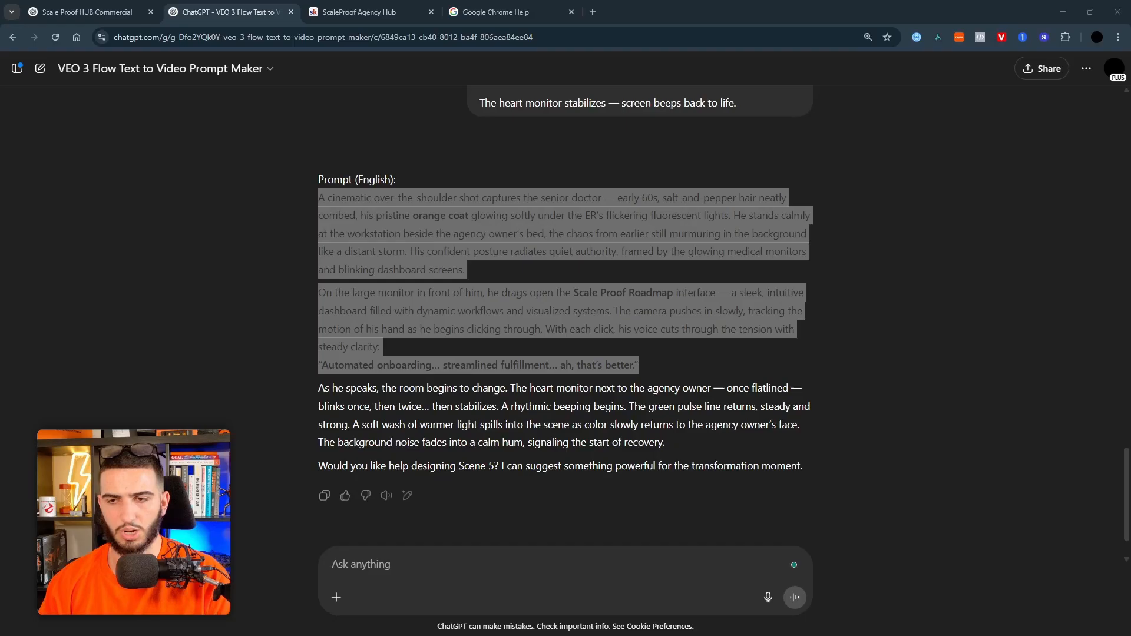
pyautogui.click(94, 11)
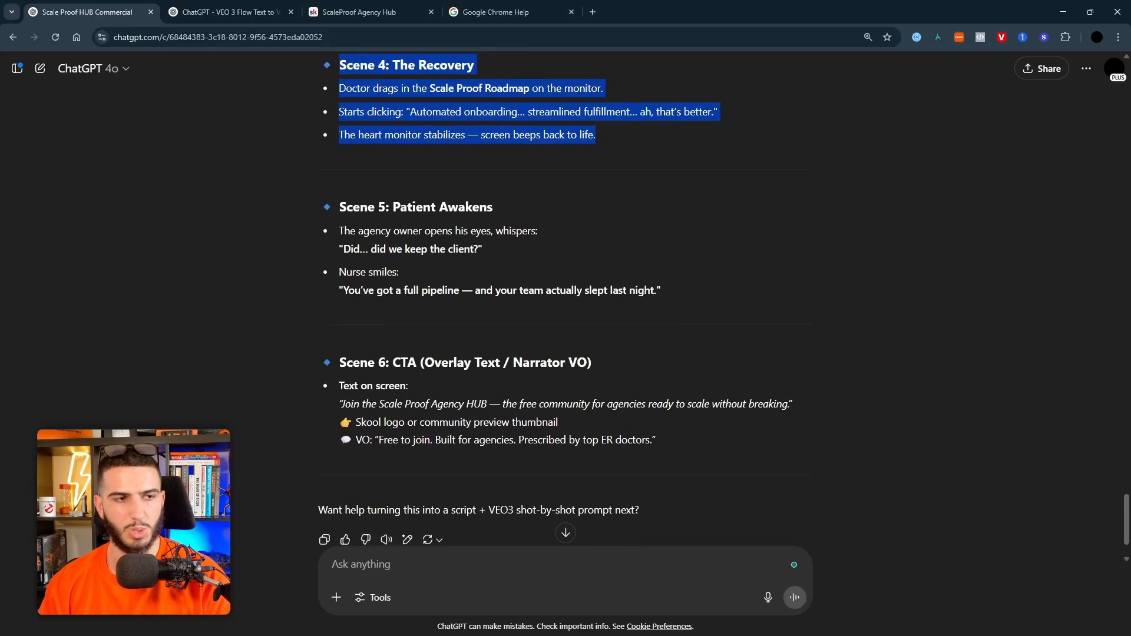
pyautogui.moveTo(337, 207); pyautogui.dragTo(695, 304)
pyautogui.hotkey('ctrl', 'c')
pyautogui.hotkey('ctrl', 'Tab')
pyautogui.hotkey('ctrl', 'v')
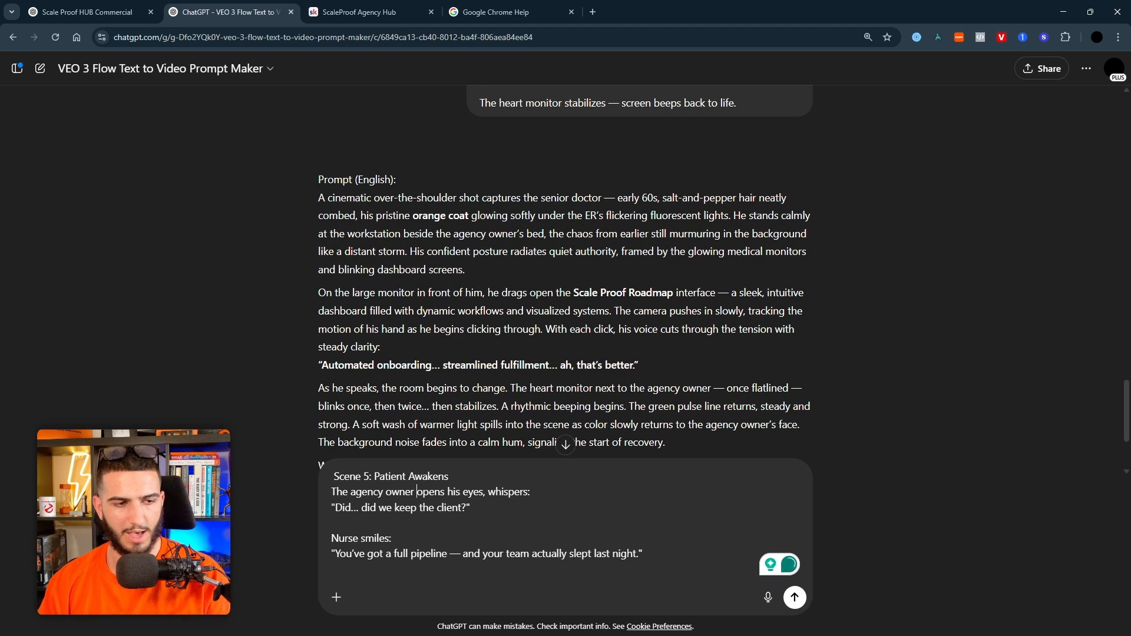
# Step: Add the agency owner description request, hospital room, orange hospital gown and nurse in orange clothing, change "pipeline" to "automation build", and send the Scene 5 message
pyautogui.write('(desrib')
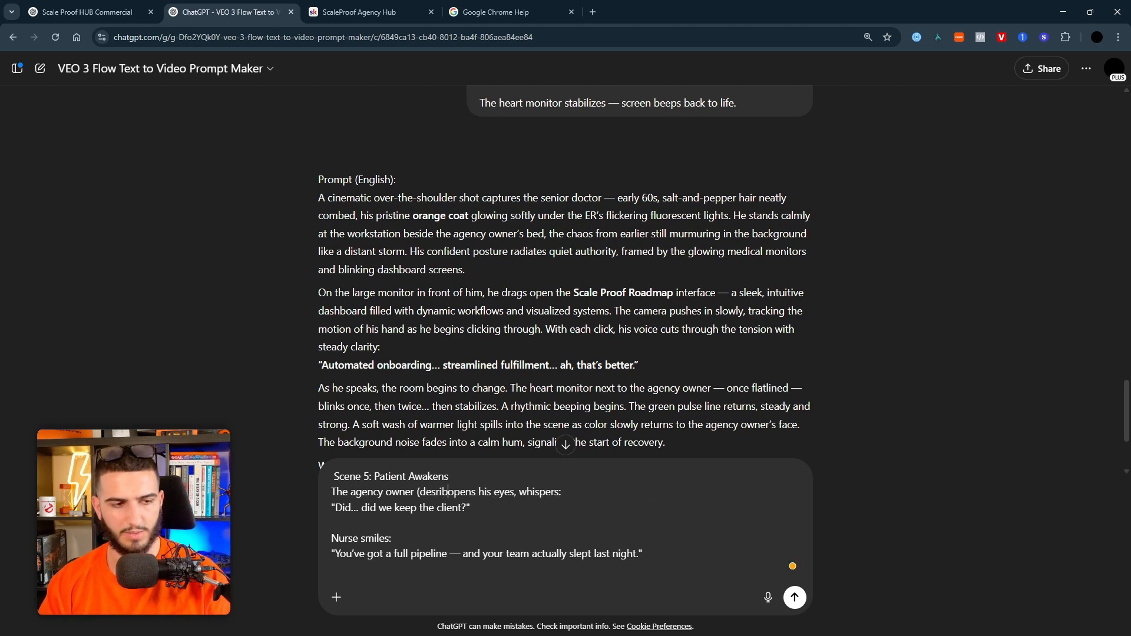
pyautogui.write('e the agency owner)')
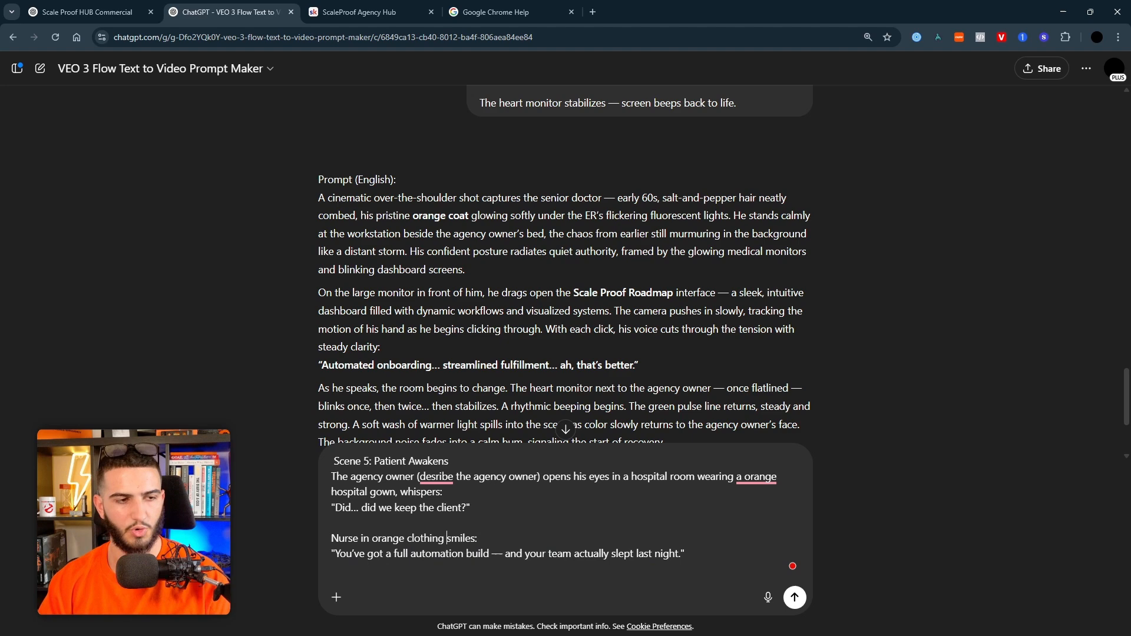
pyautogui.press('Return')
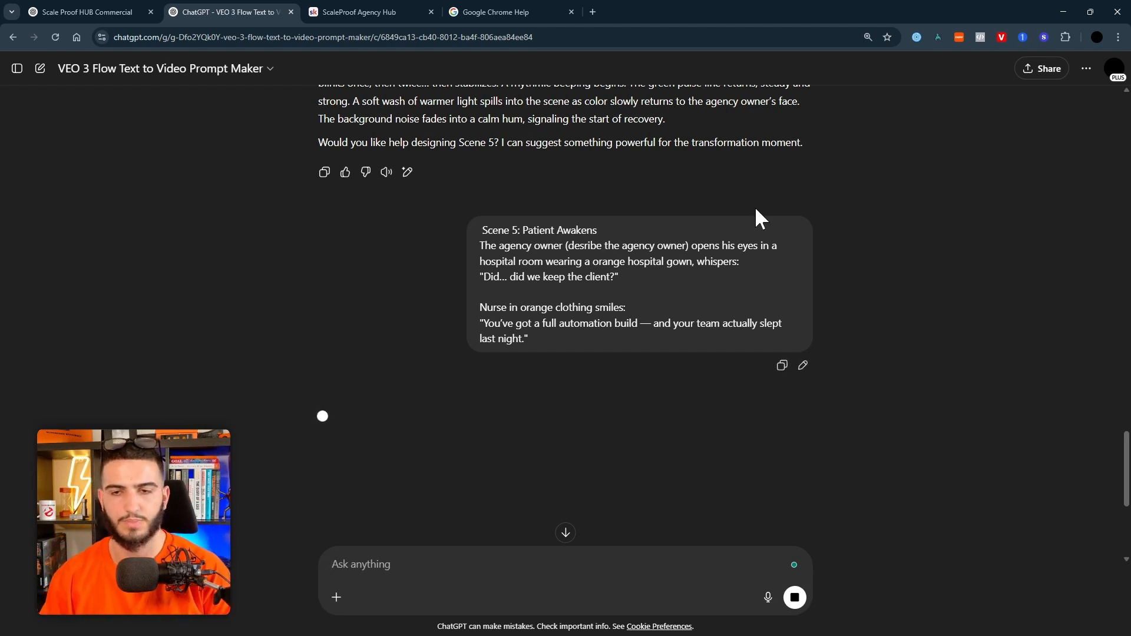
# Step: Switch to Flow, play both new Scale Proof Roadmap clips, and download the first one as an upscaled video
pyautogui.hotkey('alt', 'Tab')
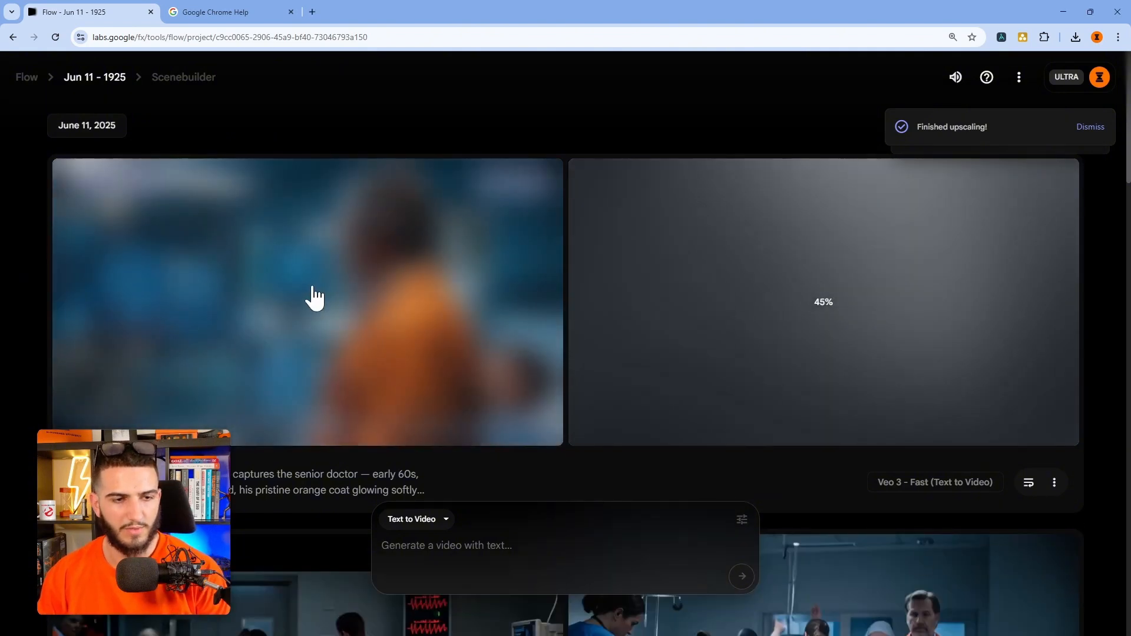
pyautogui.click(327, 330)
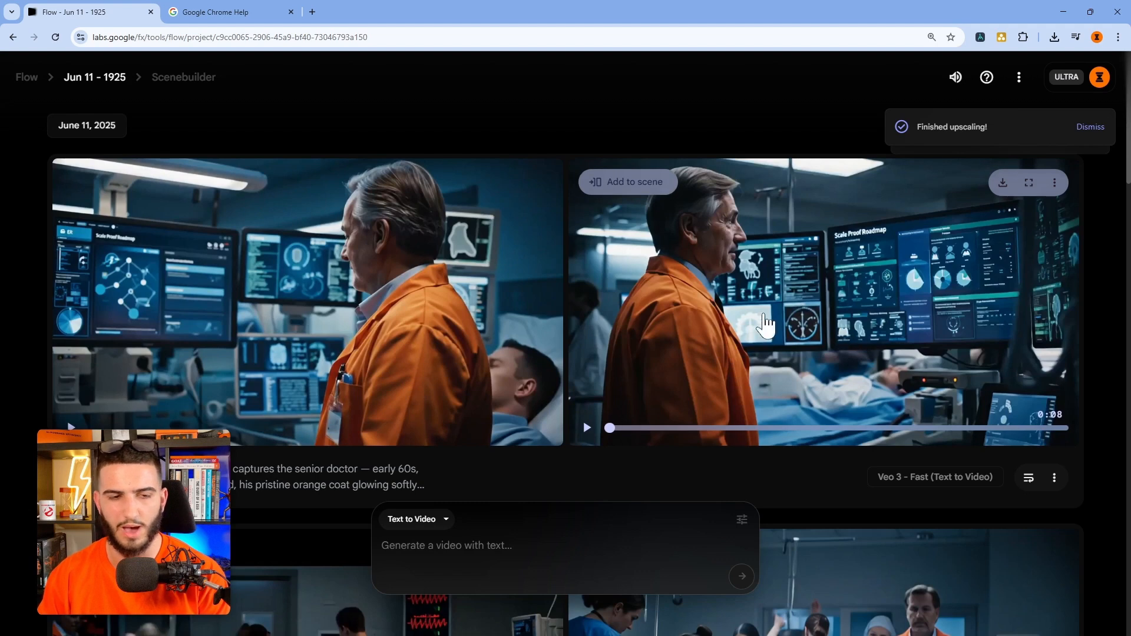
pyautogui.click(788, 289)
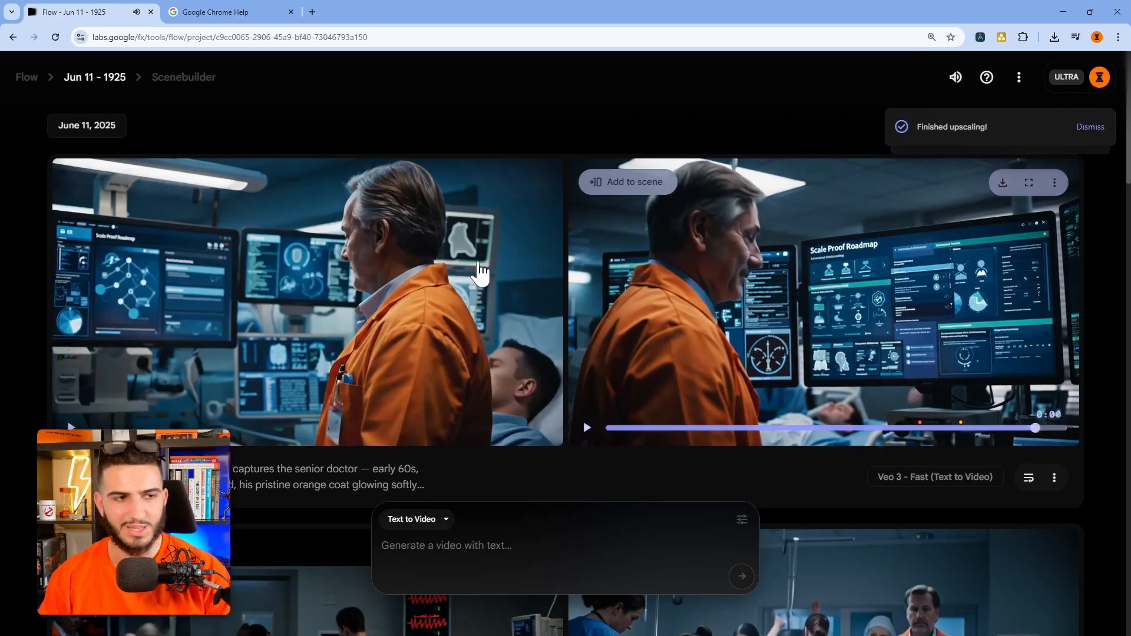
pyautogui.scroll(-4, 502, 331)
pyautogui.scroll(4, 498, 327)
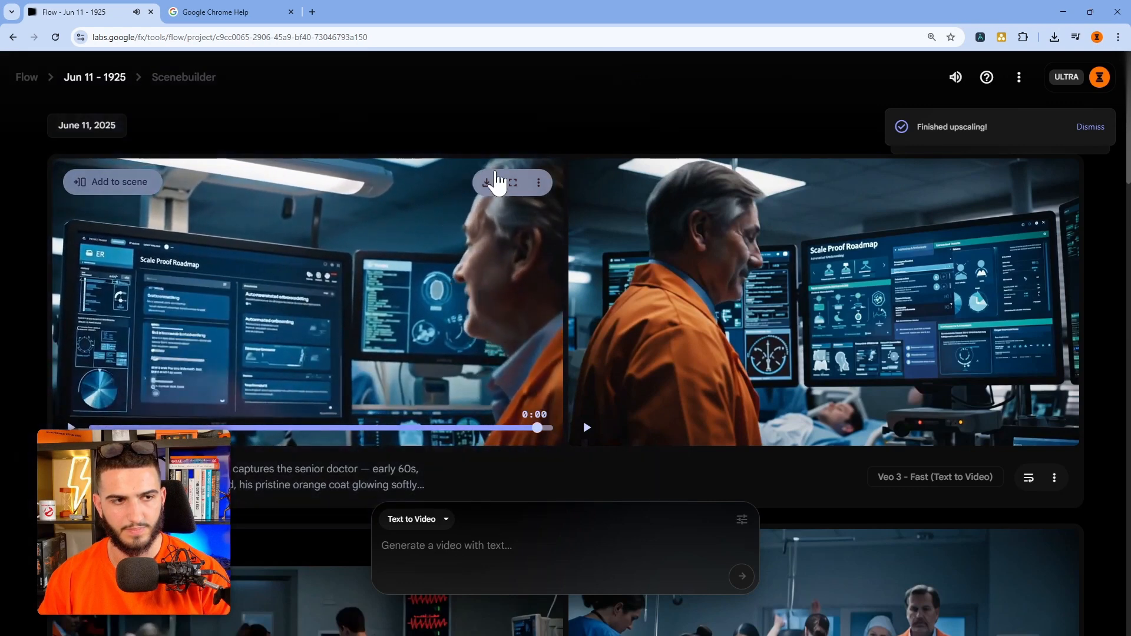
pyautogui.click(489, 183)
pyautogui.click(466, 259)
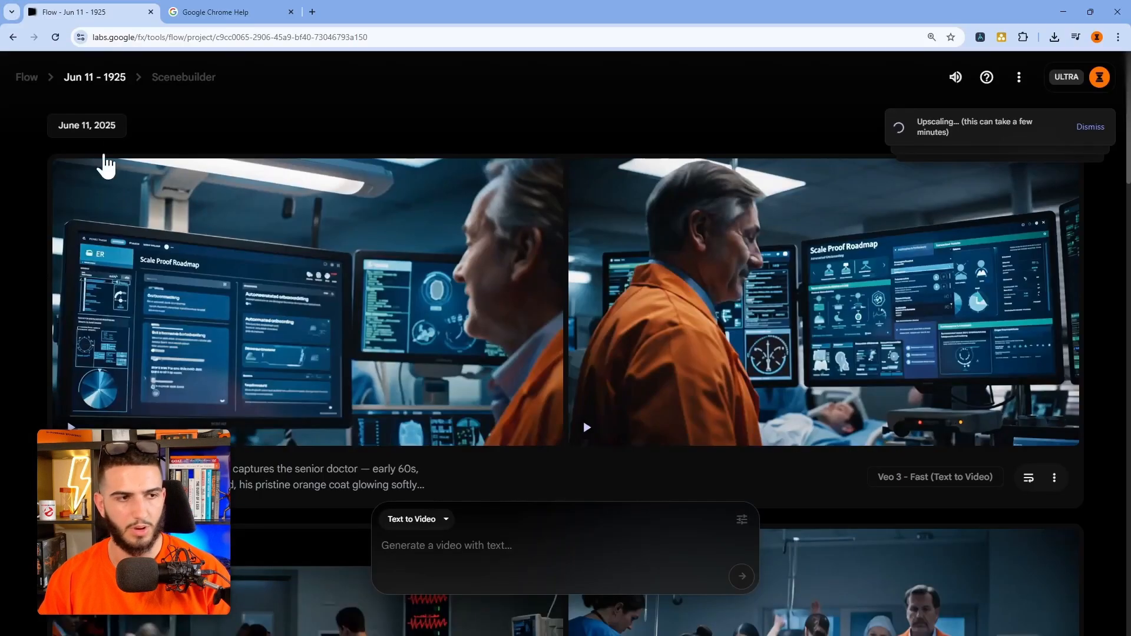
# Step: Paste the Scene 5 prompt about the agency owner waking in a quiet recovery room, generate the video, and check the upscaling progress
pyautogui.hotkey('ctrl', 'v')
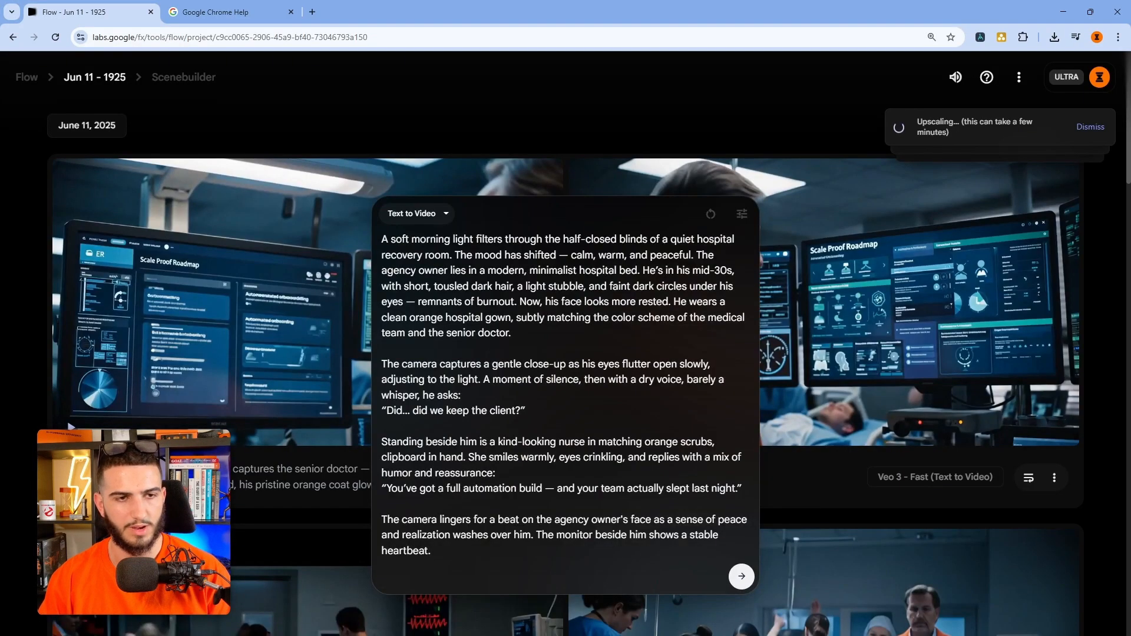
pyautogui.click(744, 579)
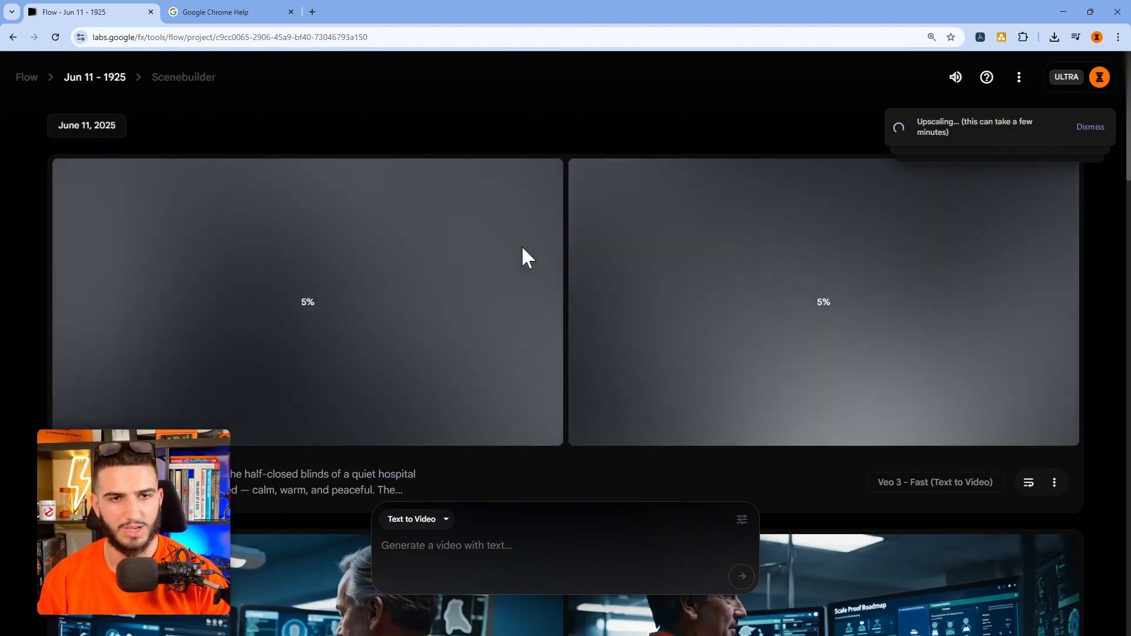
pyautogui.scroll(-6, 515, 318)
pyautogui.moveTo(1066, 135)
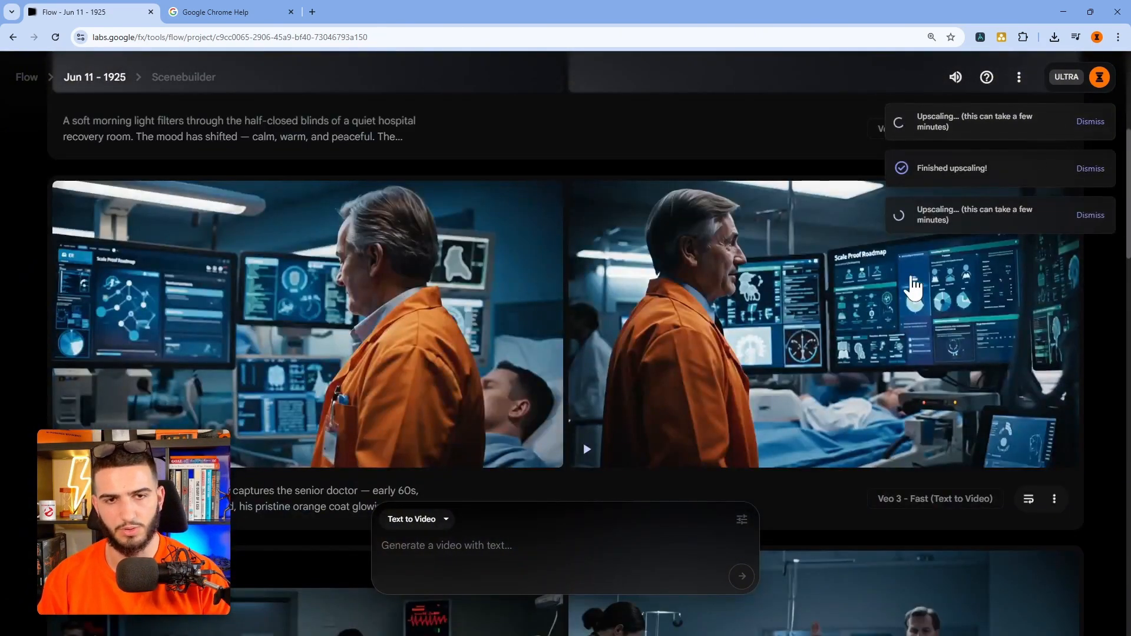
pyautogui.click(1089, 218)
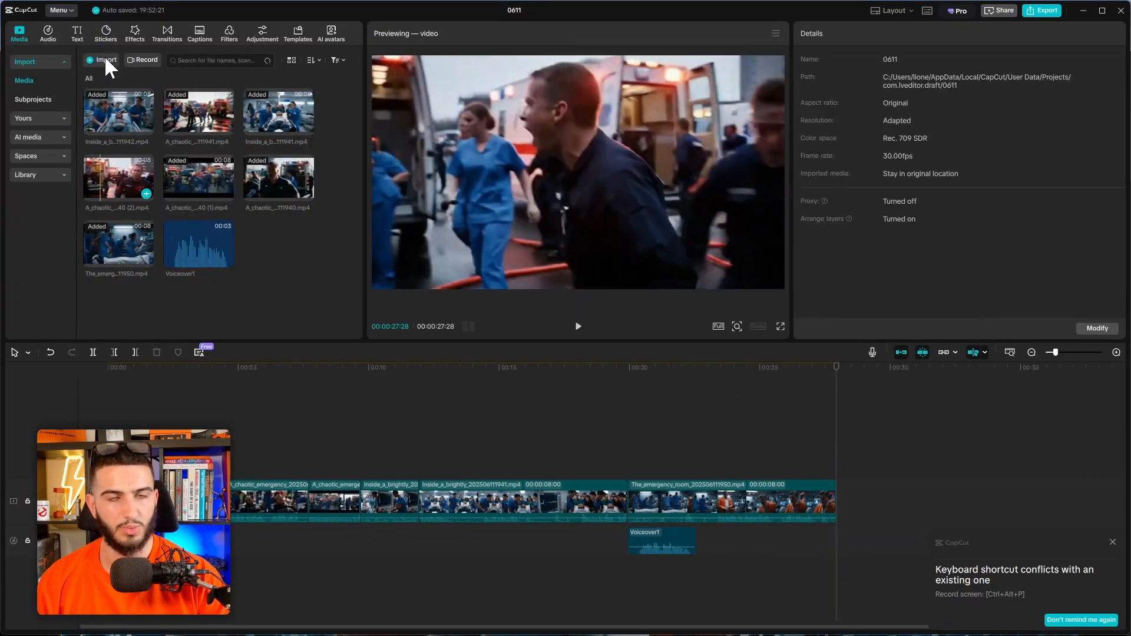
pyautogui.moveTo(279, 243); pyautogui.dragTo(843, 480)
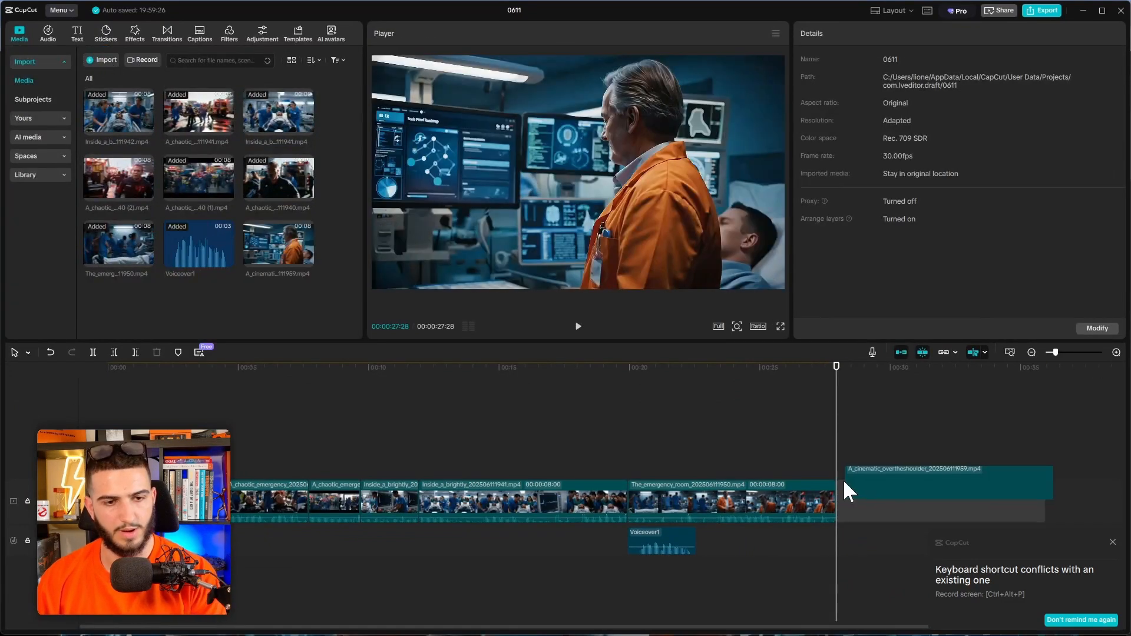
pyautogui.click(817, 434)
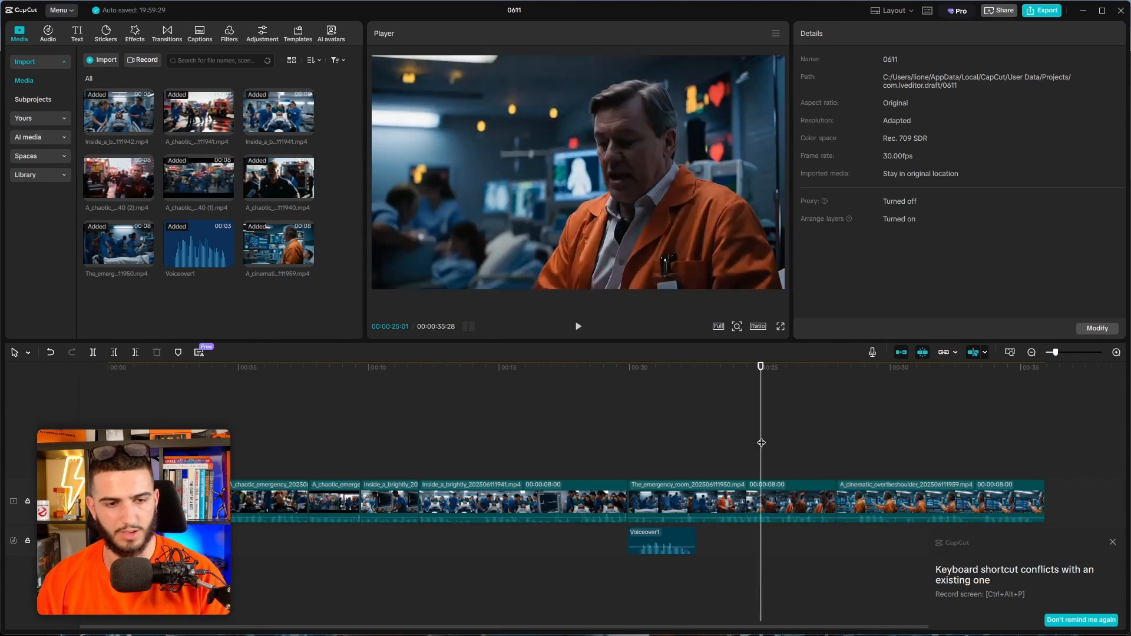
pyautogui.press('space')
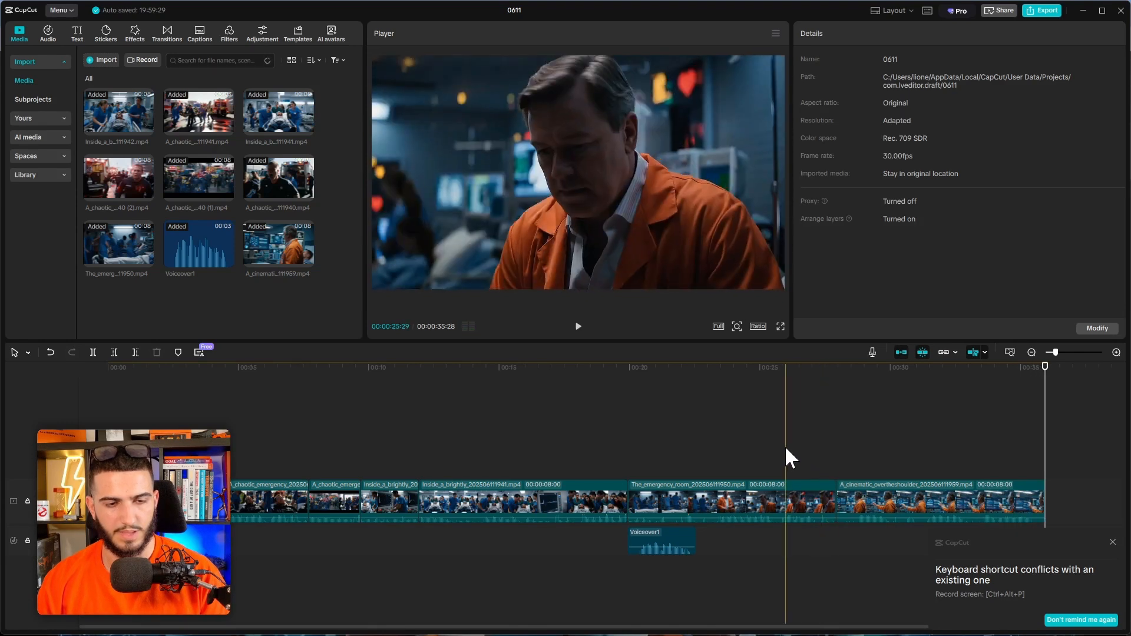
pyautogui.click(749, 424)
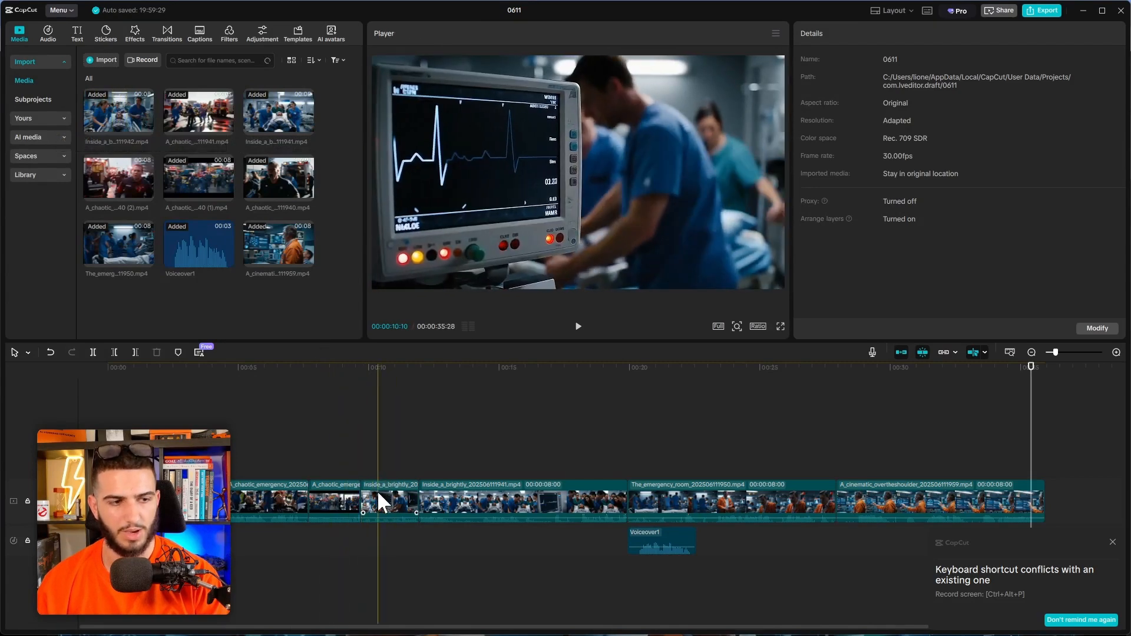
# Step: Move the short heart-monitor clip directly before the over-the-shoulder clip, and shift Voiceover1 to the start of the emergency room clip
pyautogui.moveTo(379, 500); pyautogui.dragTo(807, 501)
pyautogui.click(318, 411)
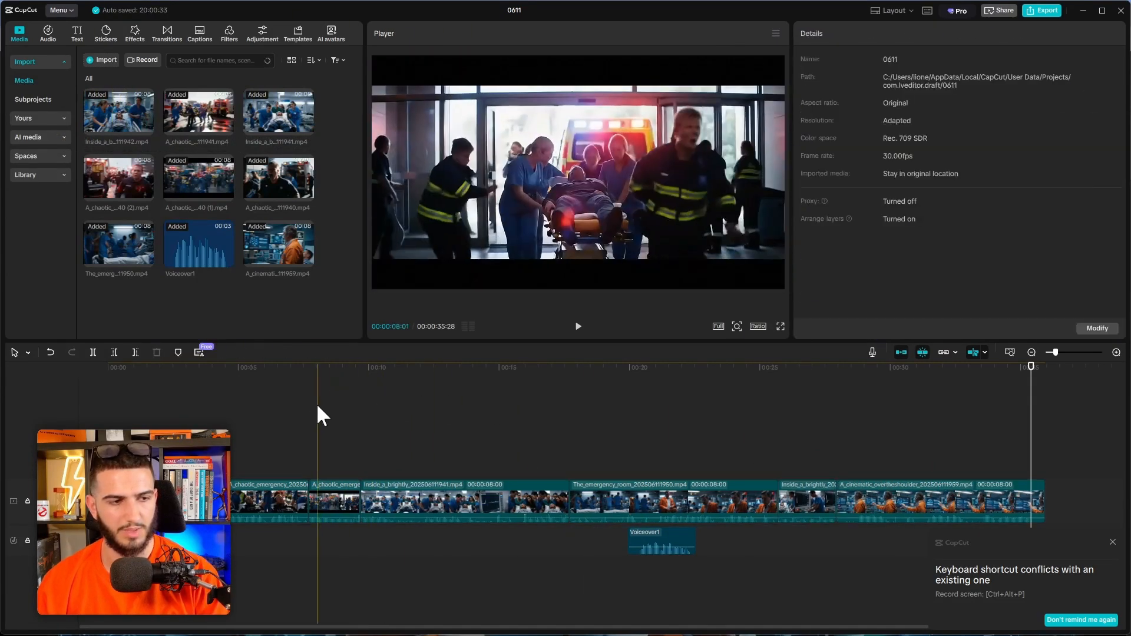
pyautogui.press('space')
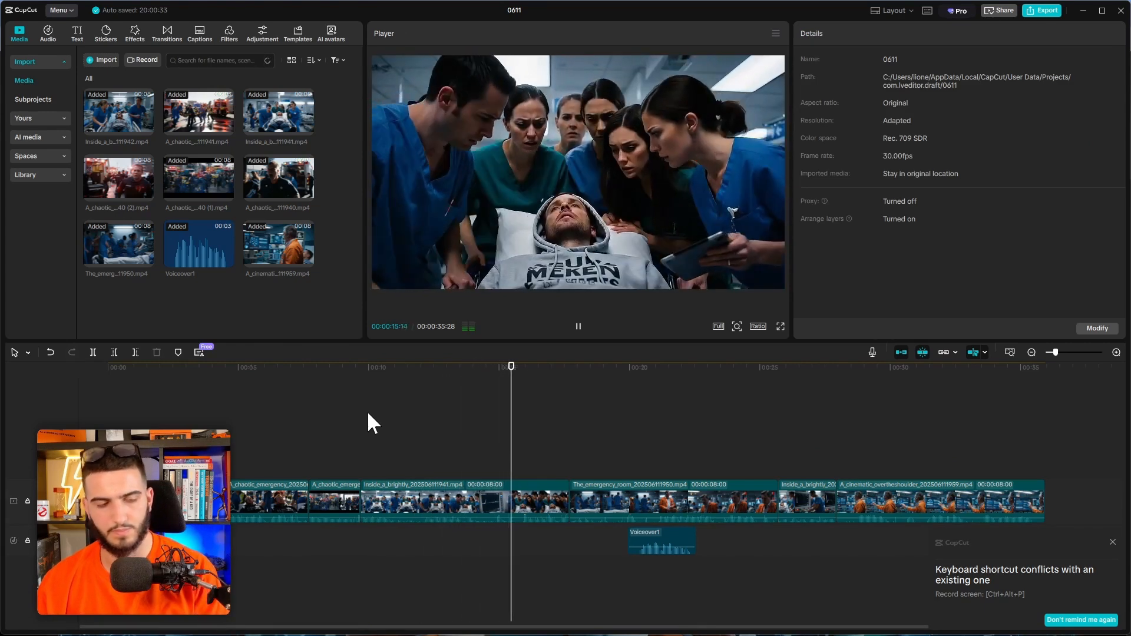
pyautogui.press('l')
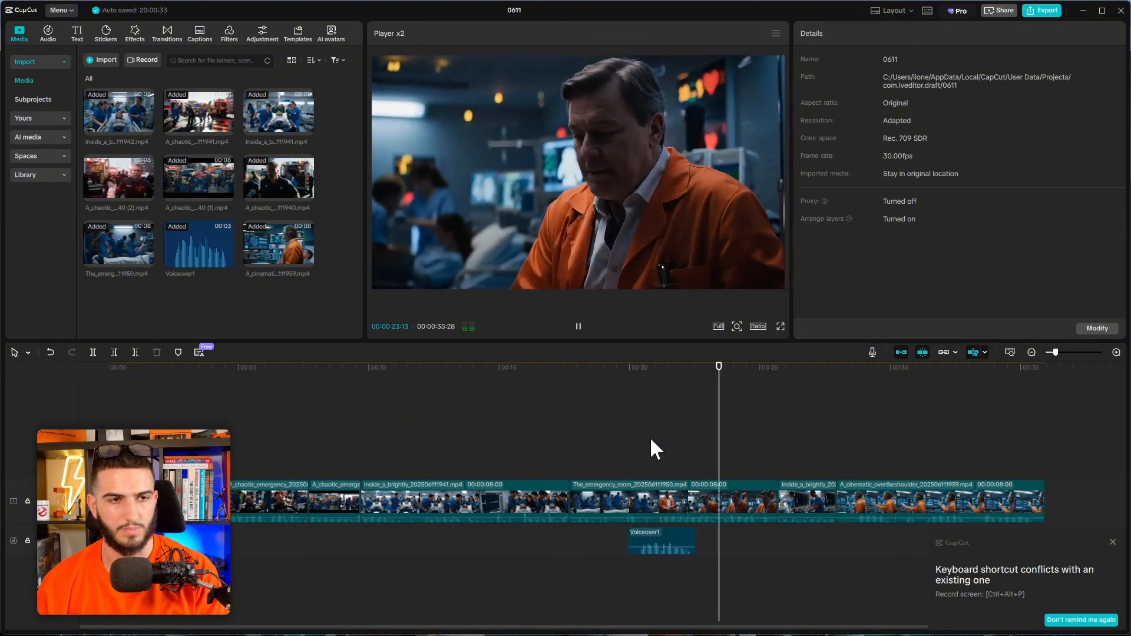
pyautogui.press('space')
pyautogui.press('space')
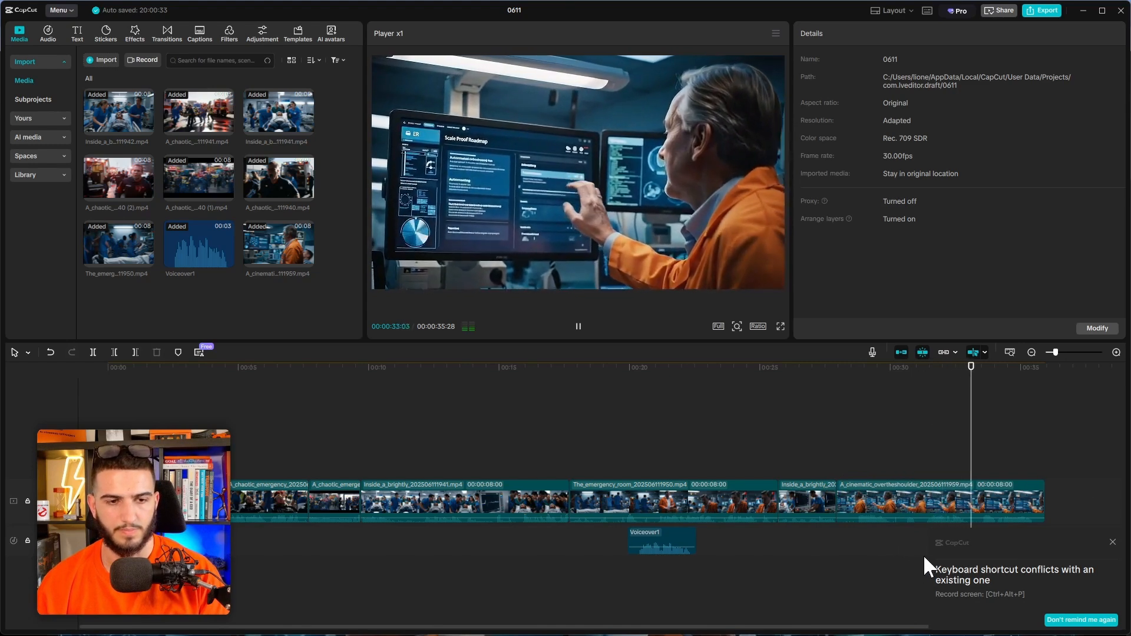
pyautogui.click(1112, 542)
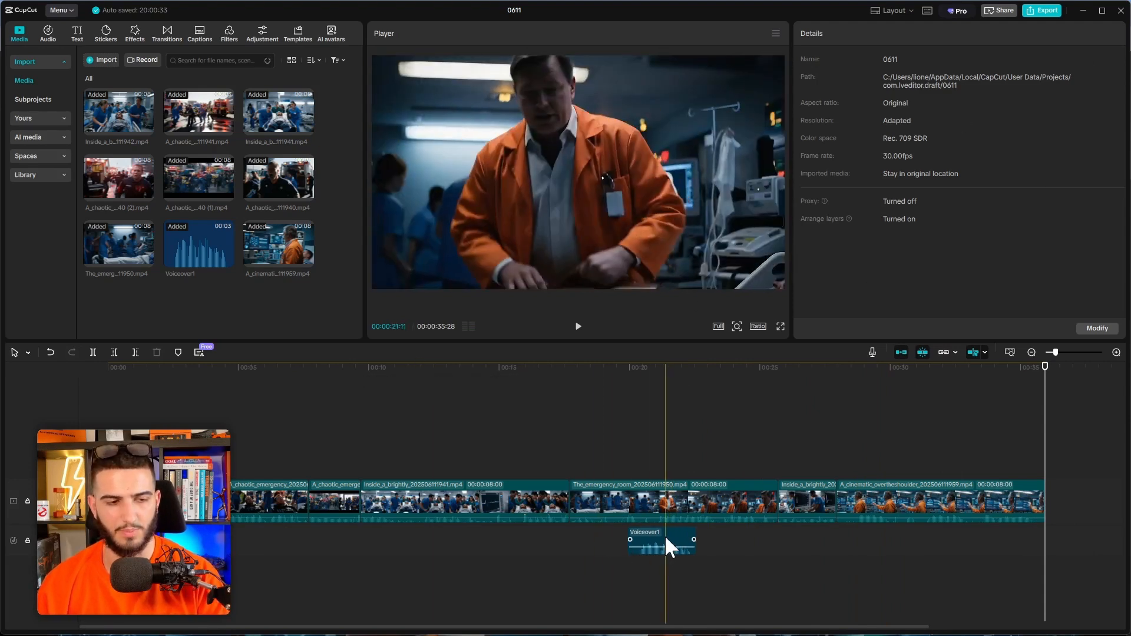
pyautogui.moveTo(665, 537); pyautogui.dragTo(609, 536)
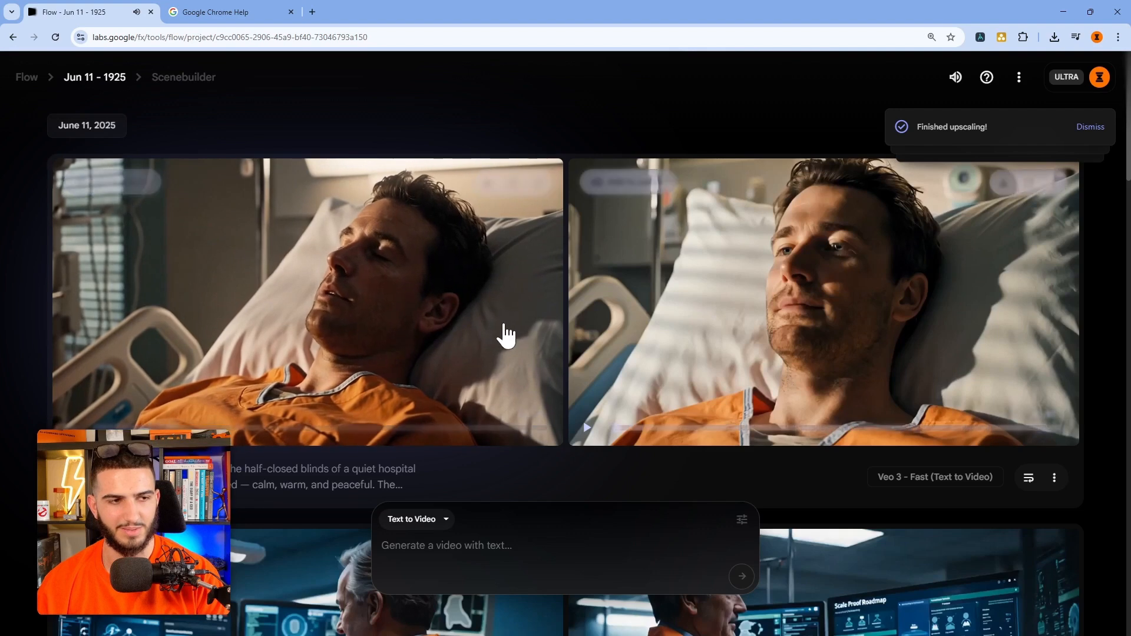
# Step: Switch to Flow, preview both recovery room clips, and download the second one as Upscaled (1080p)
pyautogui.moveTo(719, 335)
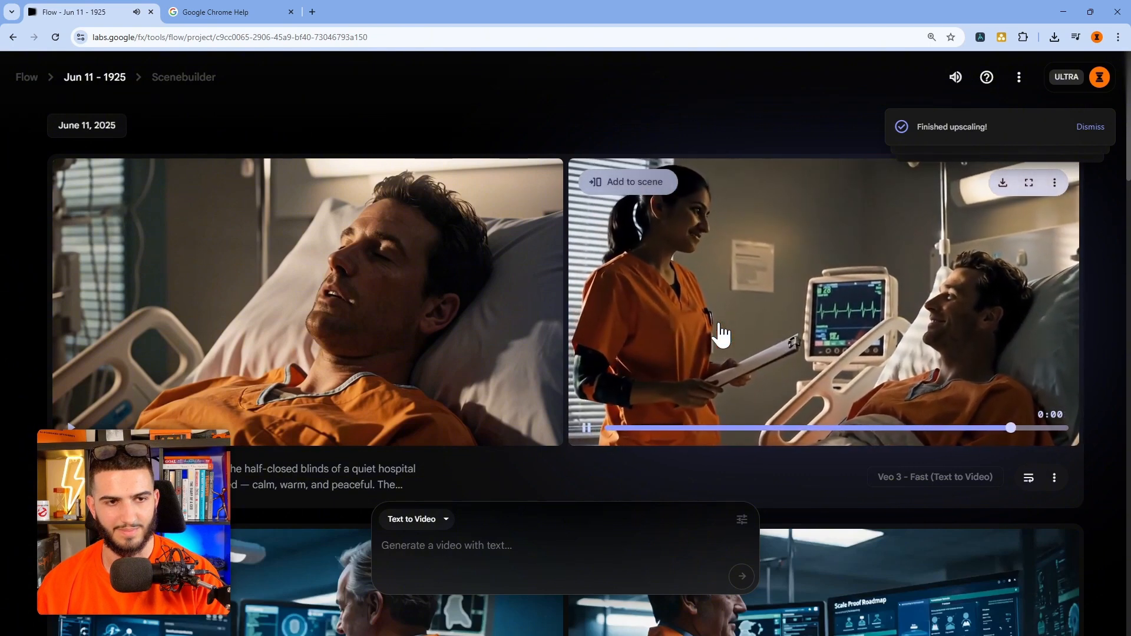
pyautogui.click(1003, 188)
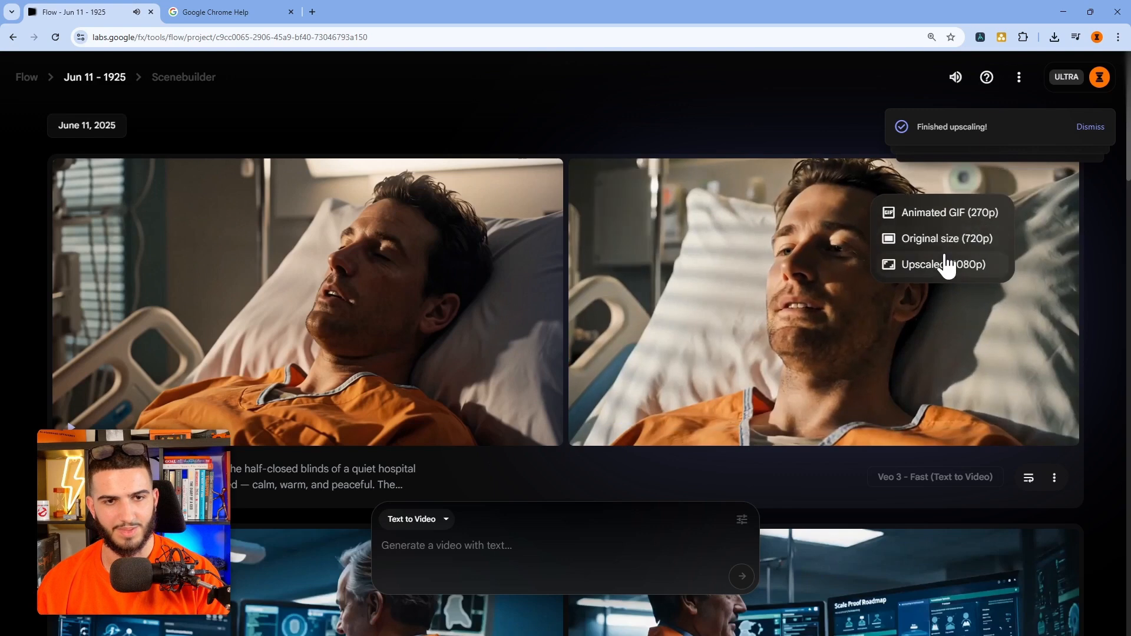
pyautogui.click(803, 283)
pyautogui.moveTo(425, 330)
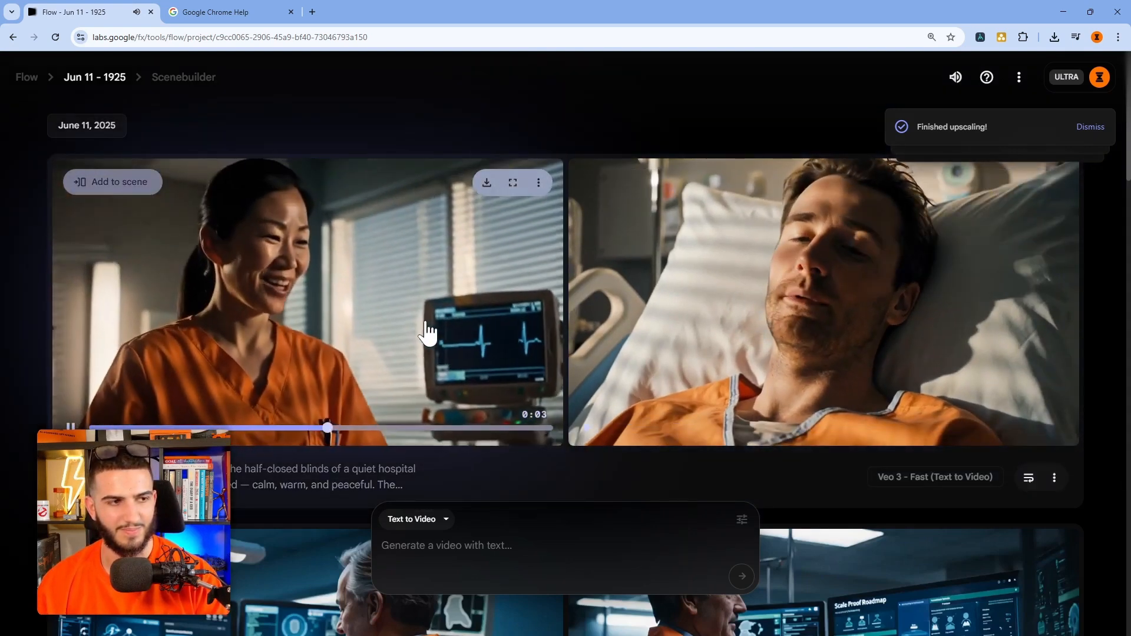
pyautogui.moveTo(791, 304)
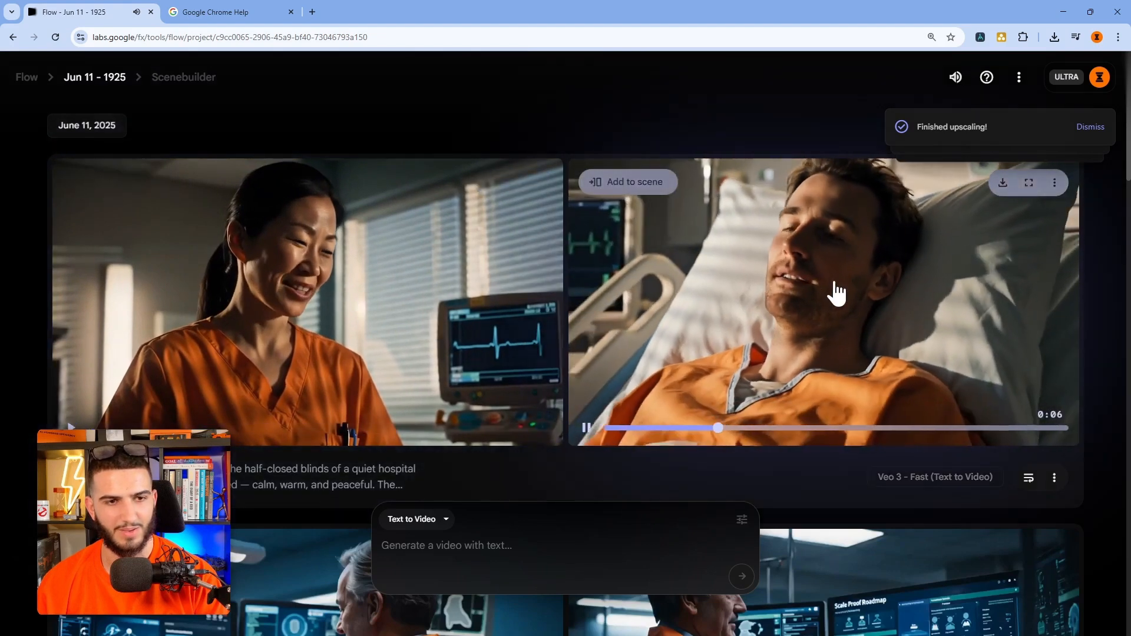
pyautogui.click(1003, 184)
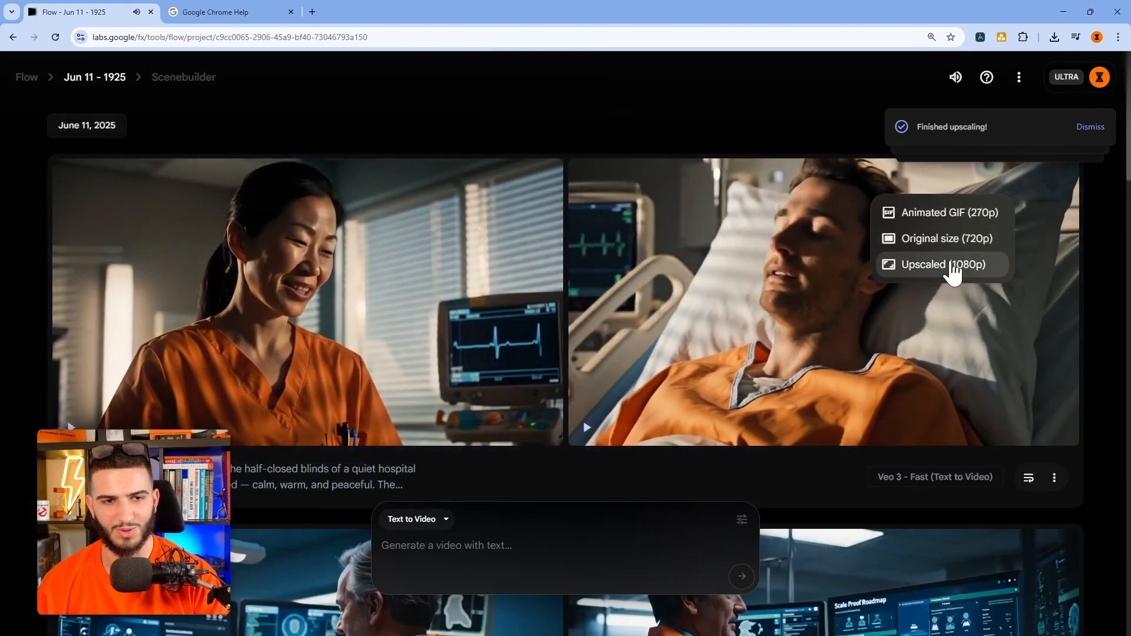
pyautogui.click(951, 268)
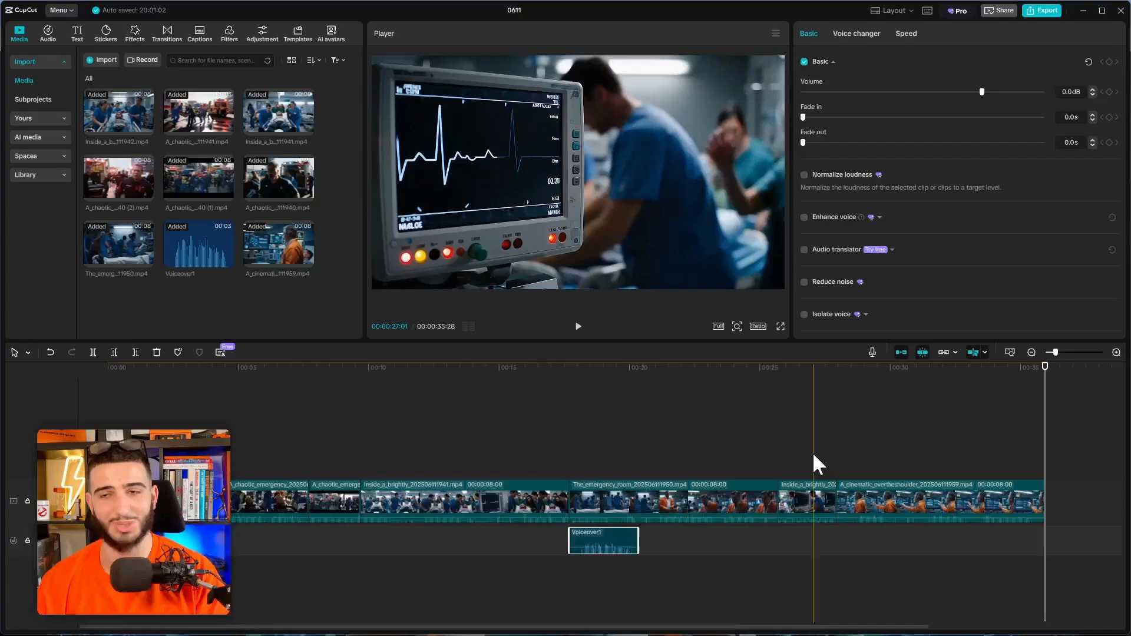
pyautogui.moveTo(812, 451); pyautogui.dragTo(525, 435)
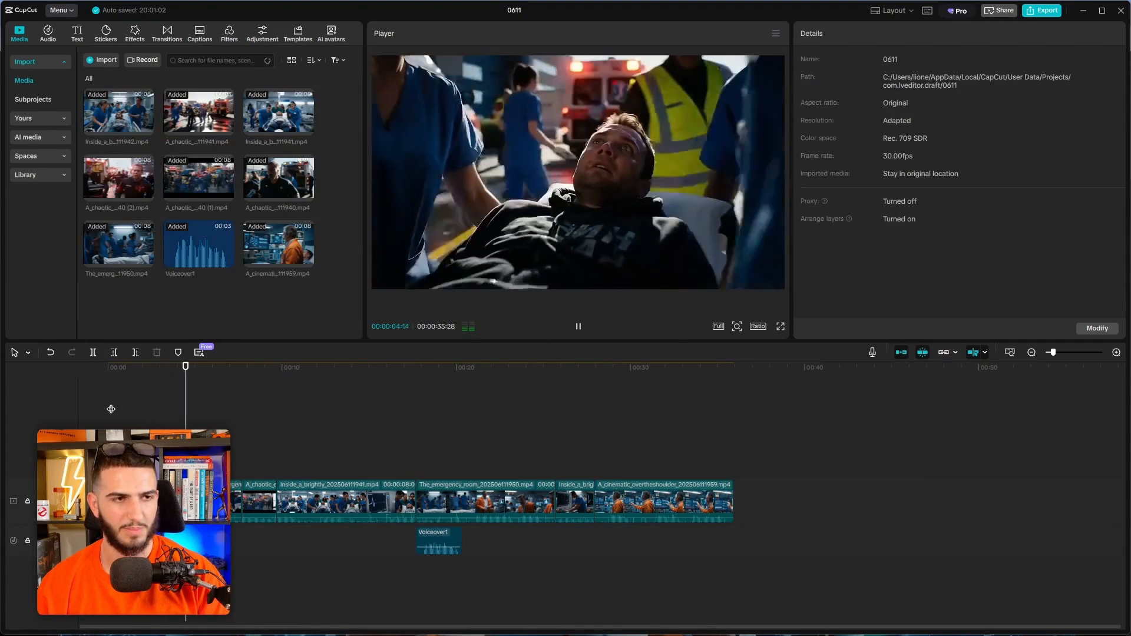
pyautogui.scroll(4, 199, 503)
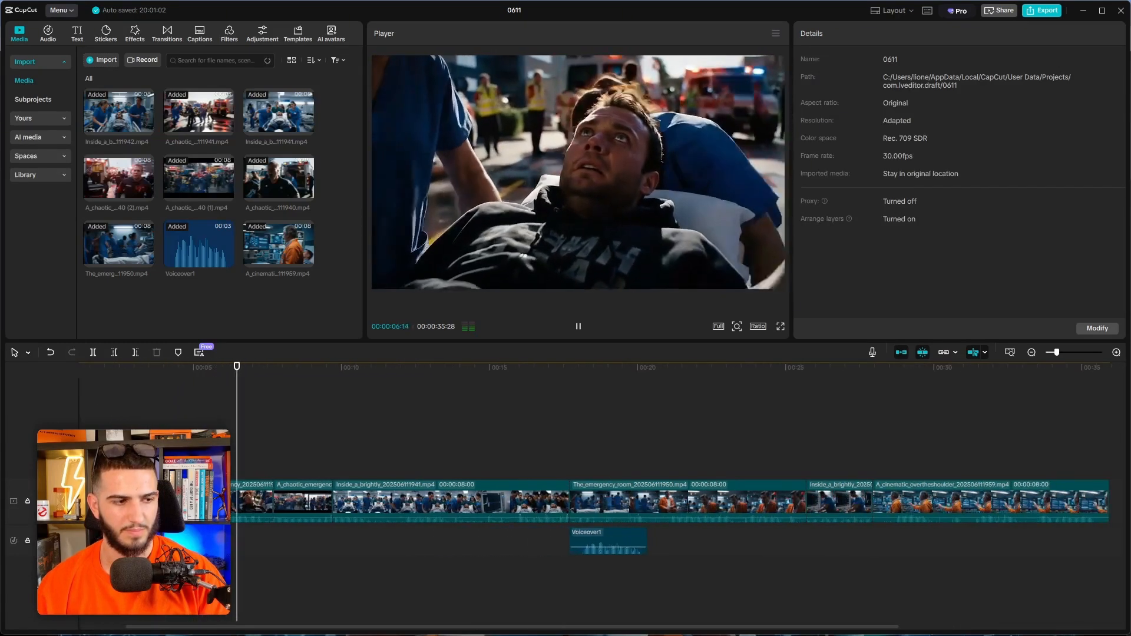
pyautogui.scroll(2, 198, 502)
pyautogui.press('space')
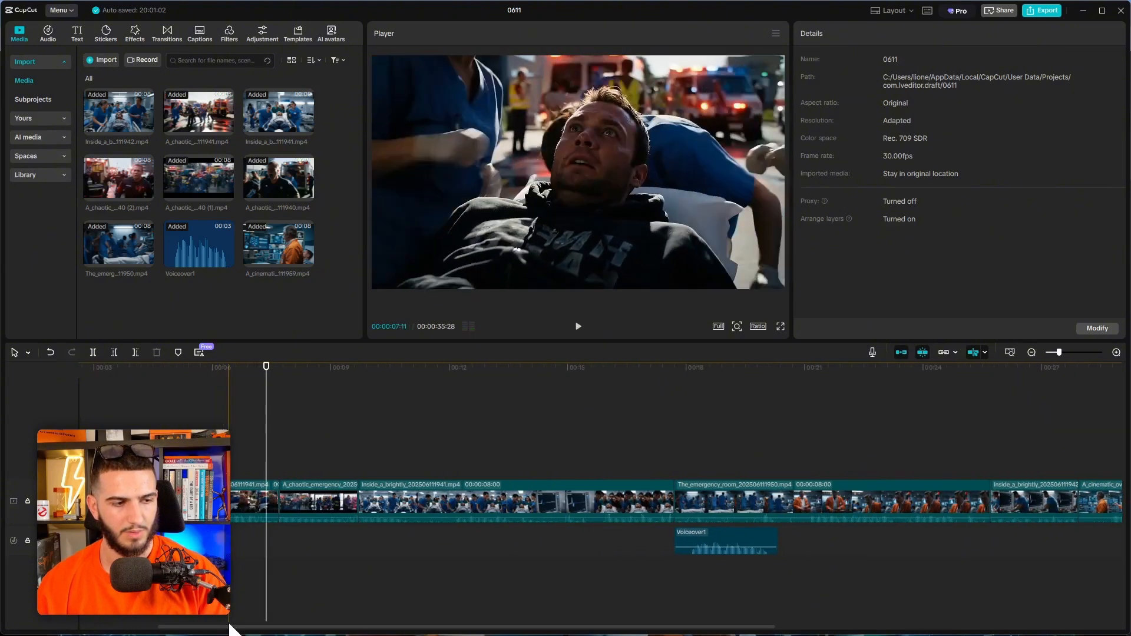
pyautogui.moveTo(227, 628); pyautogui.dragTo(144, 628)
pyautogui.scroll(2, 270, 502)
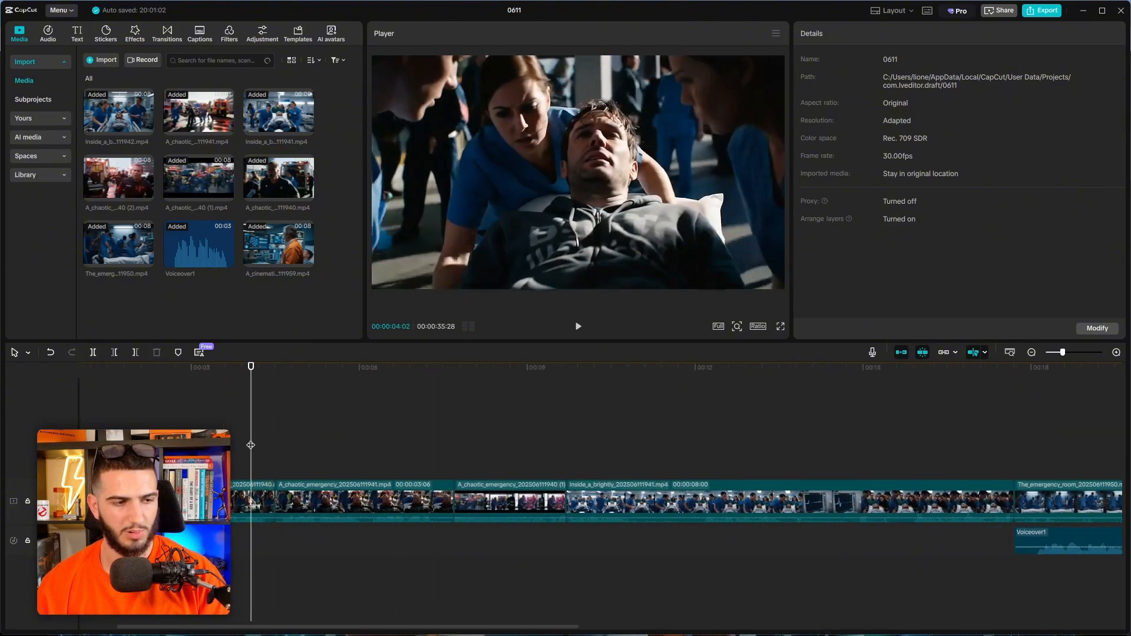
pyautogui.click(264, 498)
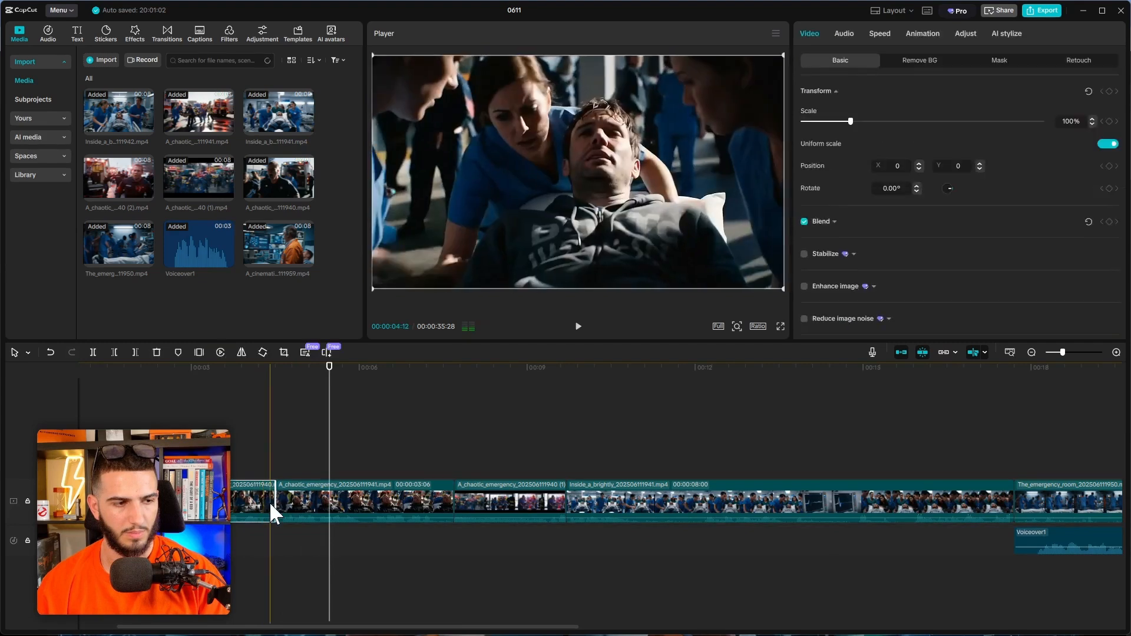
pyautogui.moveTo(265, 503); pyautogui.dragTo(261, 502)
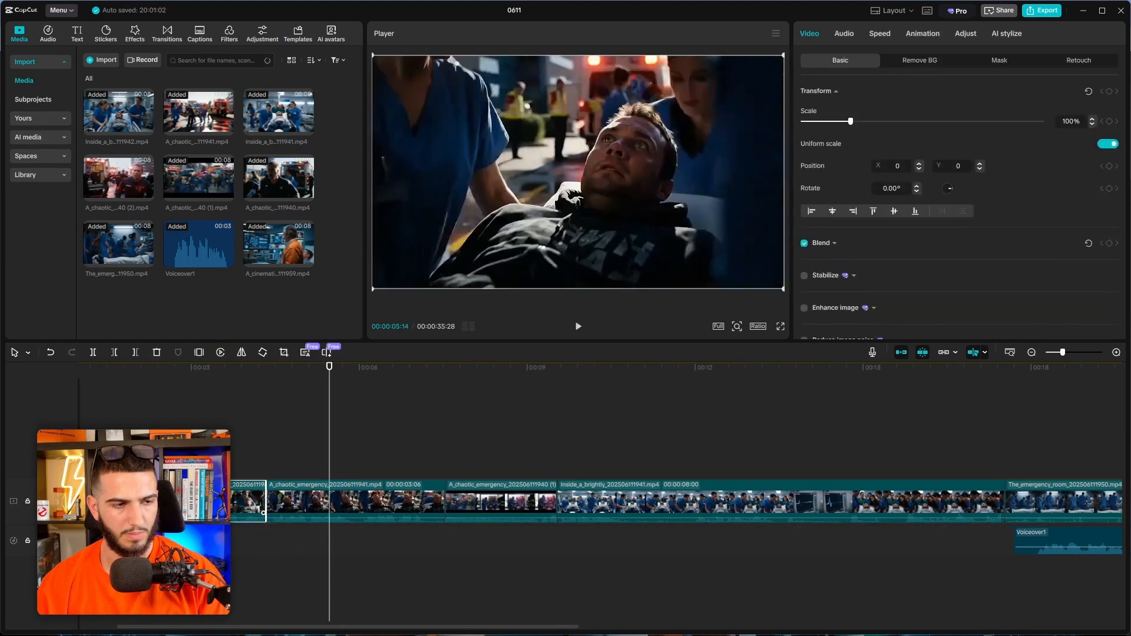
pyautogui.click(199, 407)
pyautogui.press('space')
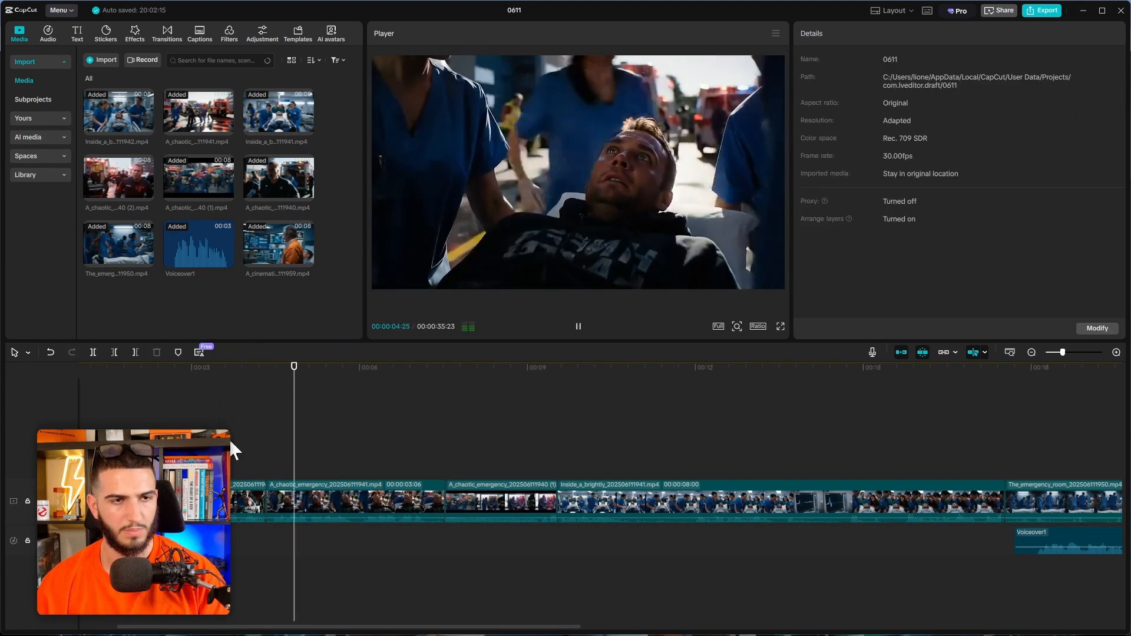
pyautogui.scroll(-3, 261, 448)
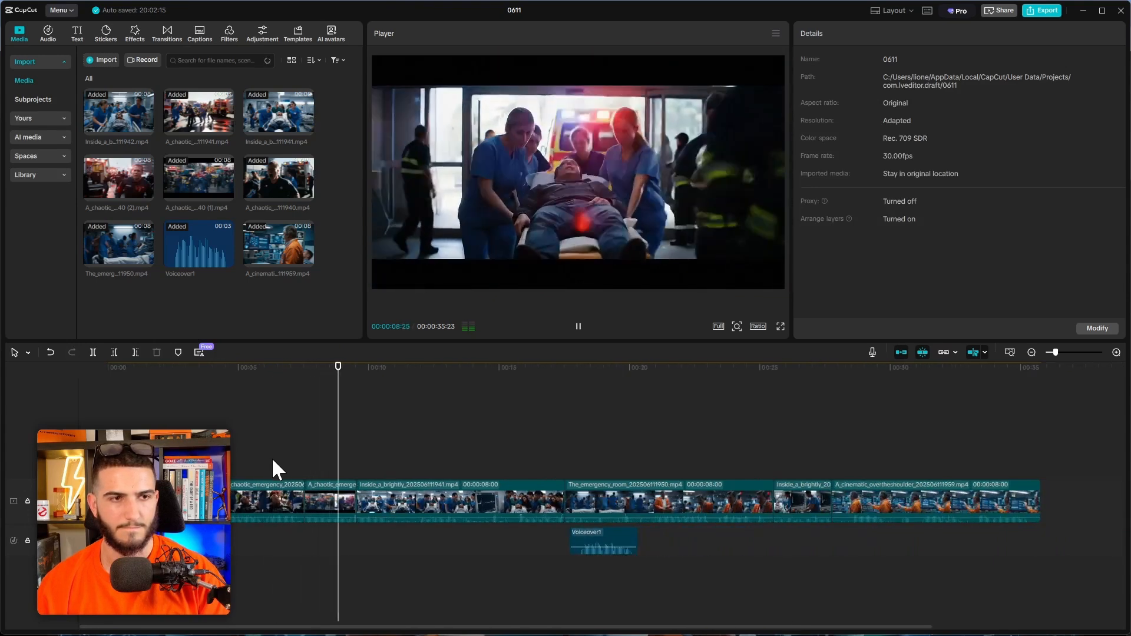
pyautogui.scroll(2, 310, 520)
pyautogui.press('space')
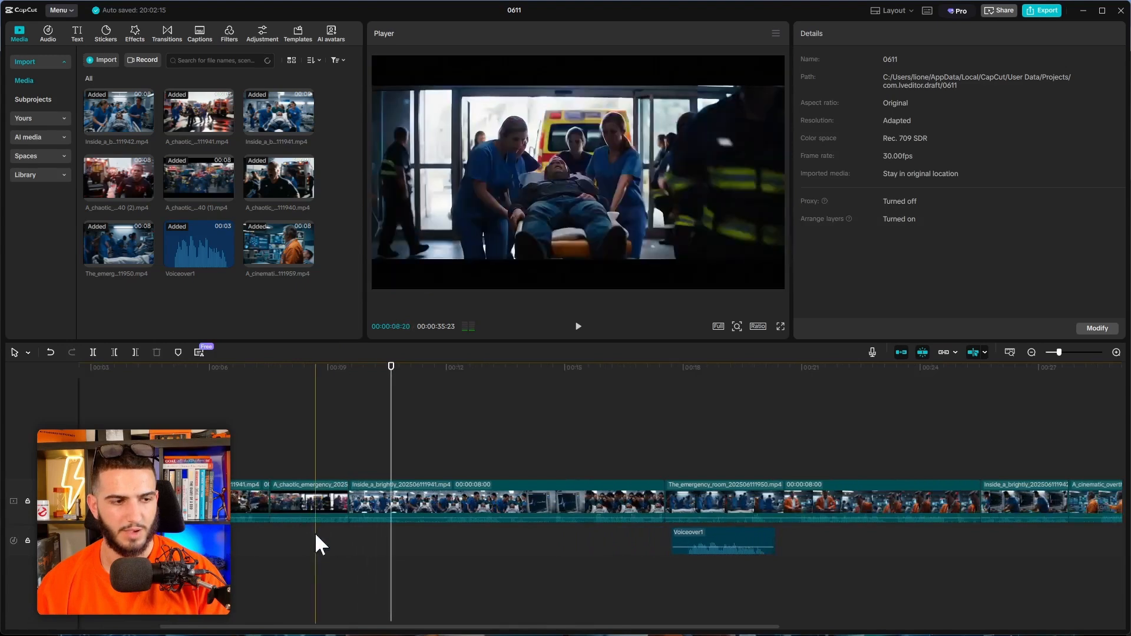
pyautogui.click(315, 532)
pyautogui.click(338, 503)
pyautogui.moveTo(344, 500); pyautogui.dragTo(327, 501)
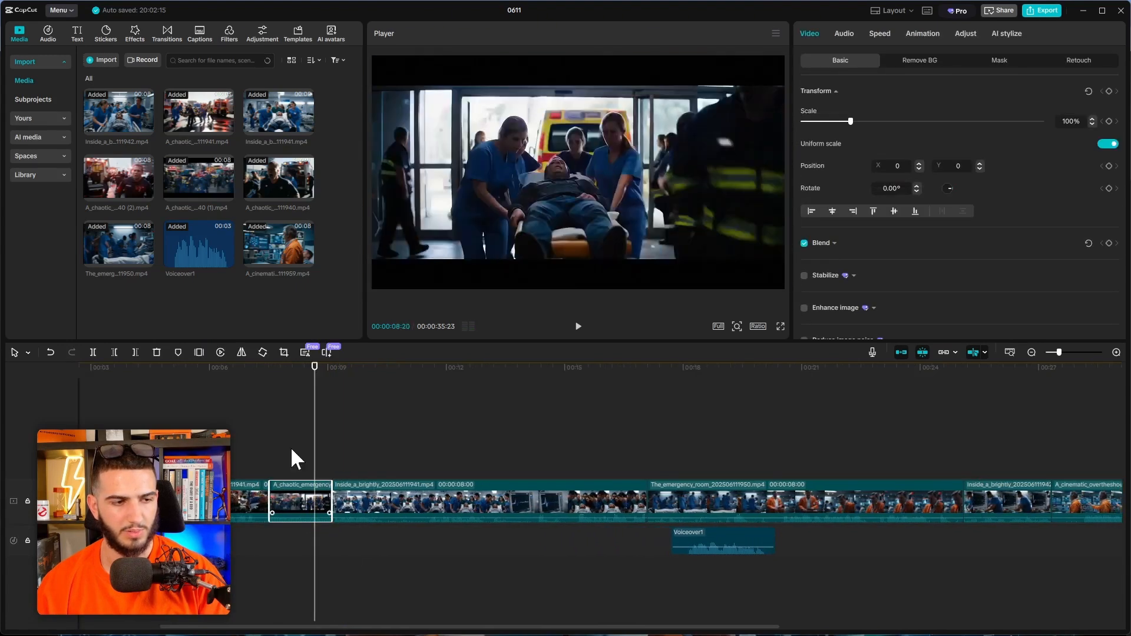
pyautogui.click(274, 440)
pyautogui.press('space')
pyautogui.click(249, 440)
pyautogui.press('space')
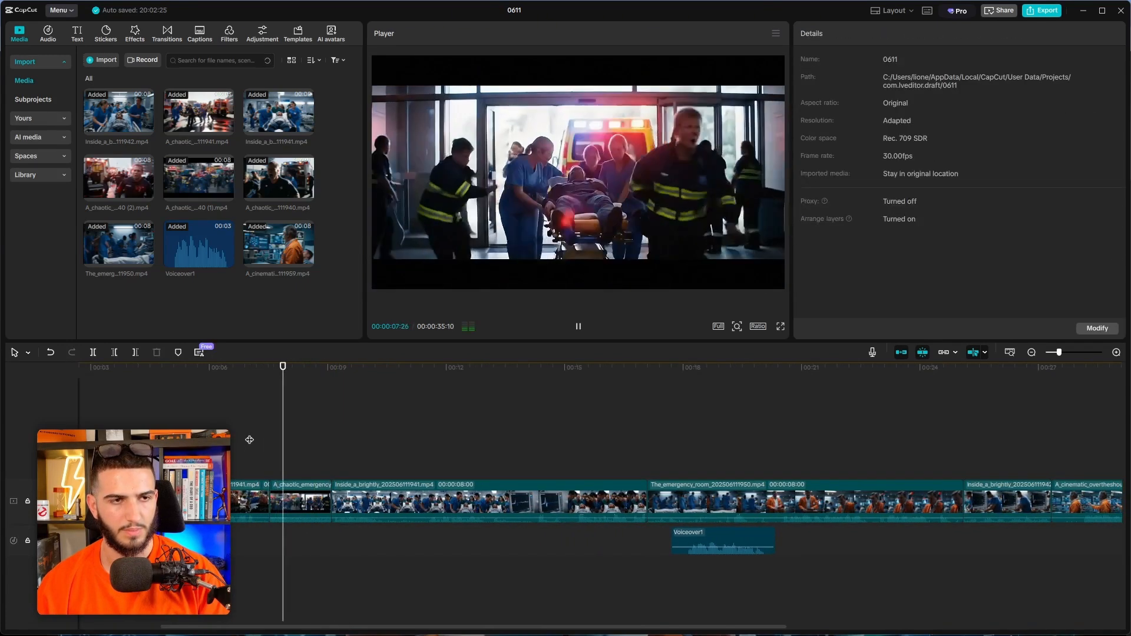
pyautogui.press('space')
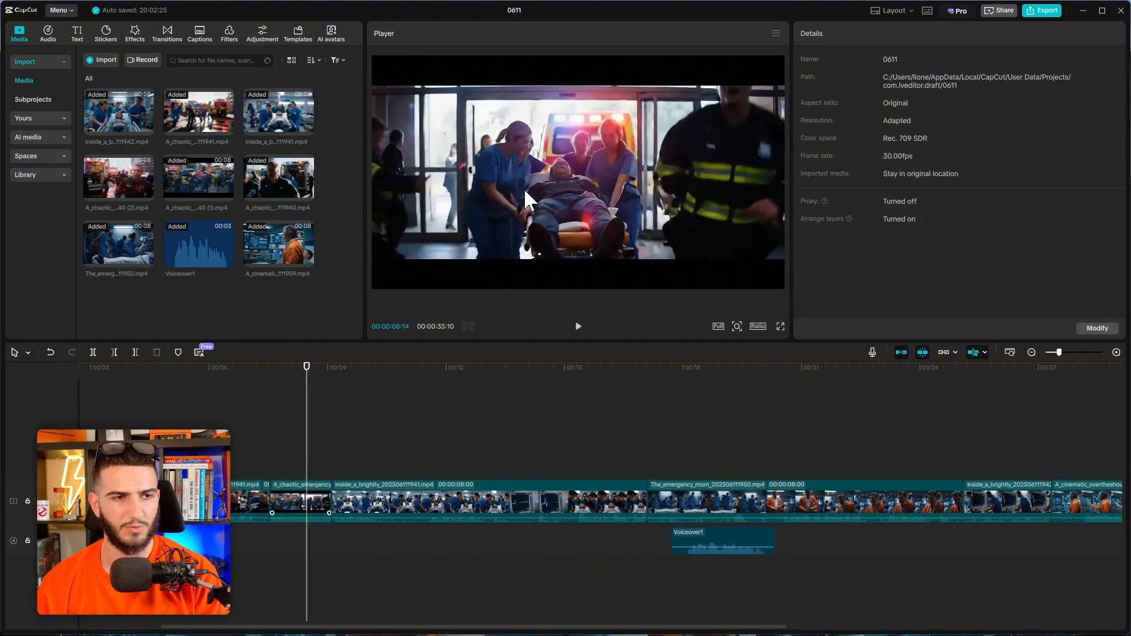
# Step: Select the letterboxed stretcher-entrance clip on the timeline, with the playhead at about 8 seconds
pyautogui.click(293, 495)
pyautogui.click(293, 448)
pyautogui.click(294, 498)
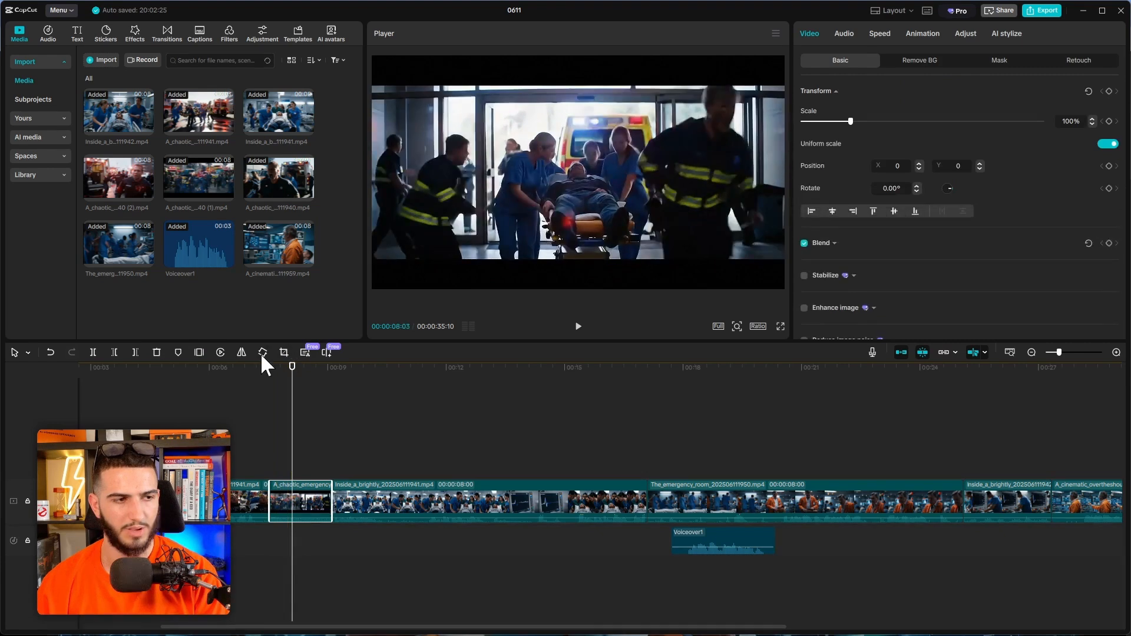
pyautogui.click(263, 352)
pyautogui.click(257, 354)
pyautogui.click(257, 354)
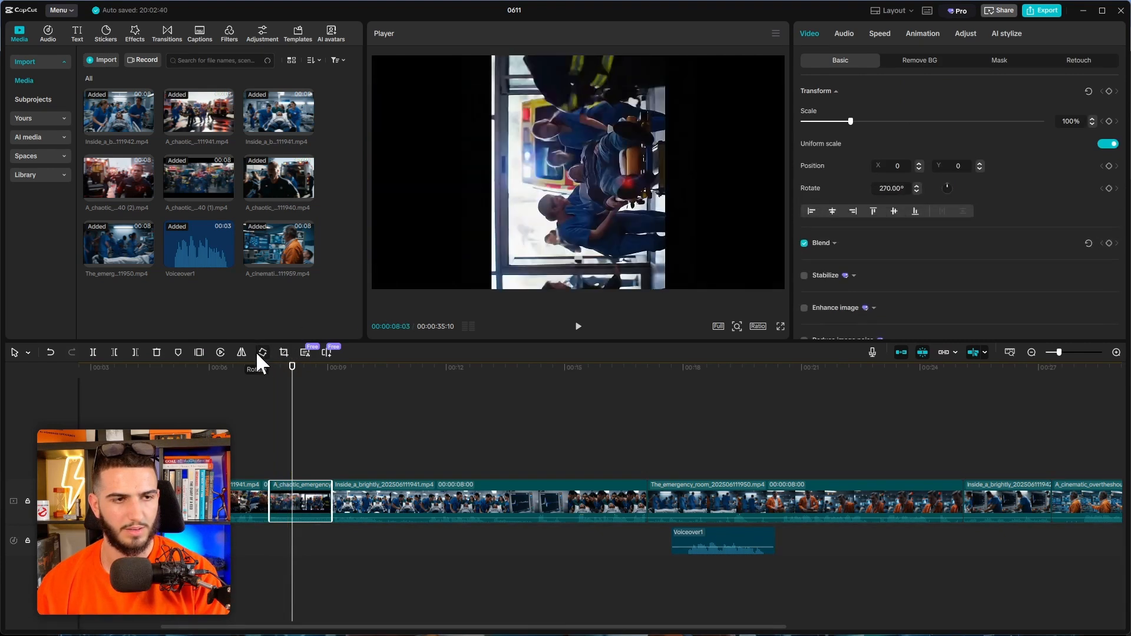
pyautogui.click(258, 354)
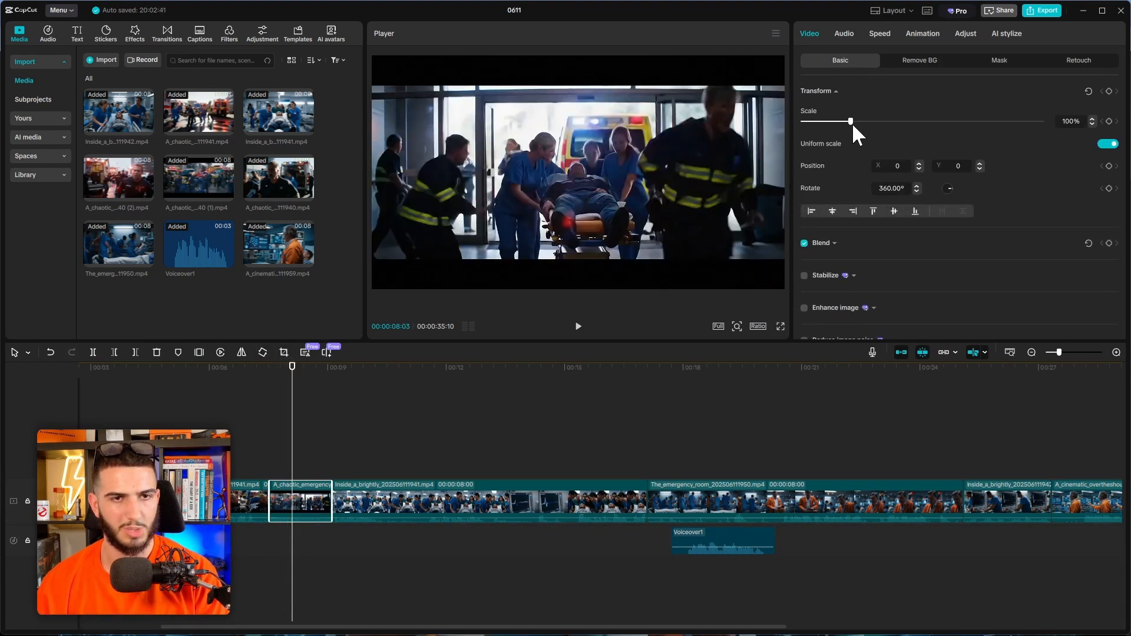
# Step: Scale the stretcher-entrance clip to 138% so it fills the frame, and play the sequence from just before it
pyautogui.moveTo(851, 121); pyautogui.dragTo(869, 120)
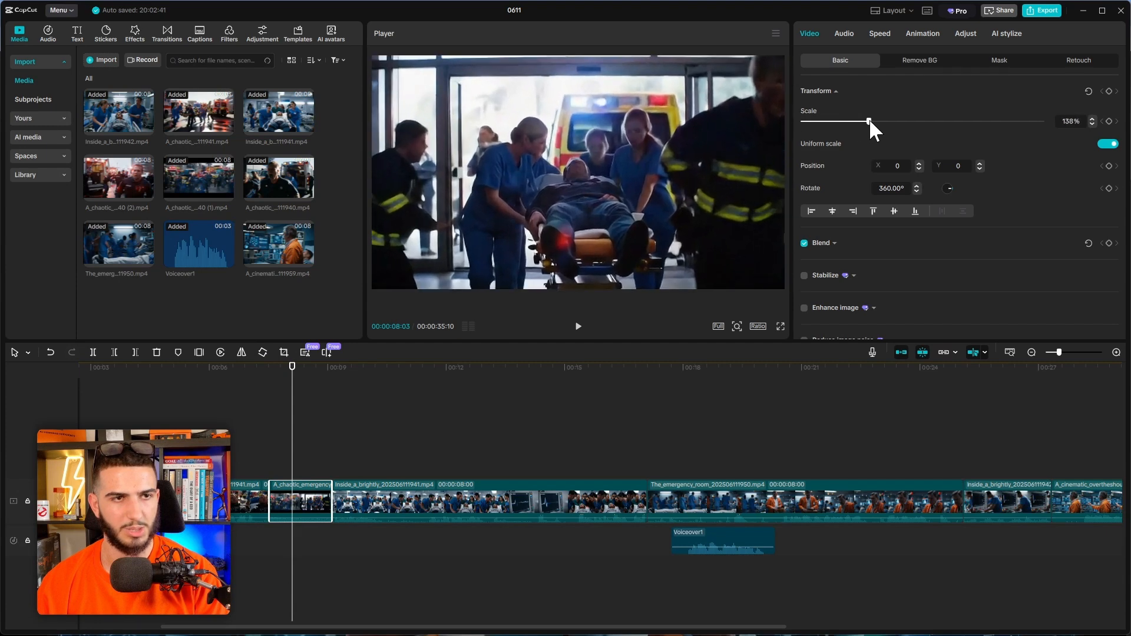
pyautogui.click(262, 444)
pyautogui.moveTo(263, 444); pyautogui.dragTo(240, 433)
pyautogui.press('space')
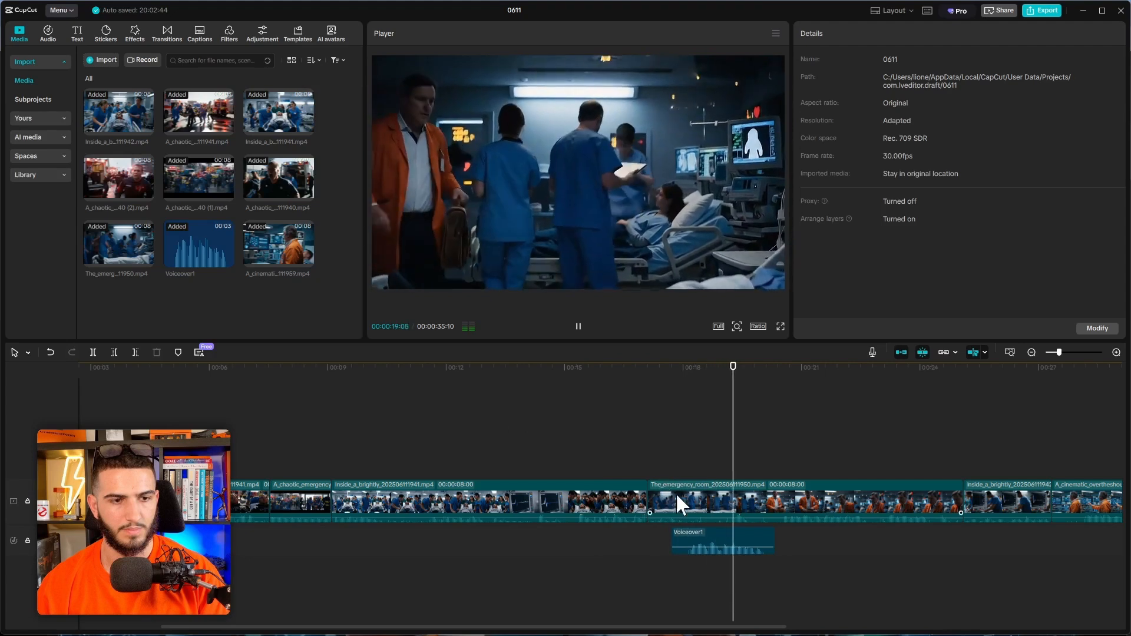
# Step: Realign Voiceover1 with the start of the trimmed sequence's emergency room clip and play from just before it
pyautogui.moveTo(719, 531); pyautogui.dragTo(694, 535)
pyautogui.click(630, 462)
pyautogui.press('space')
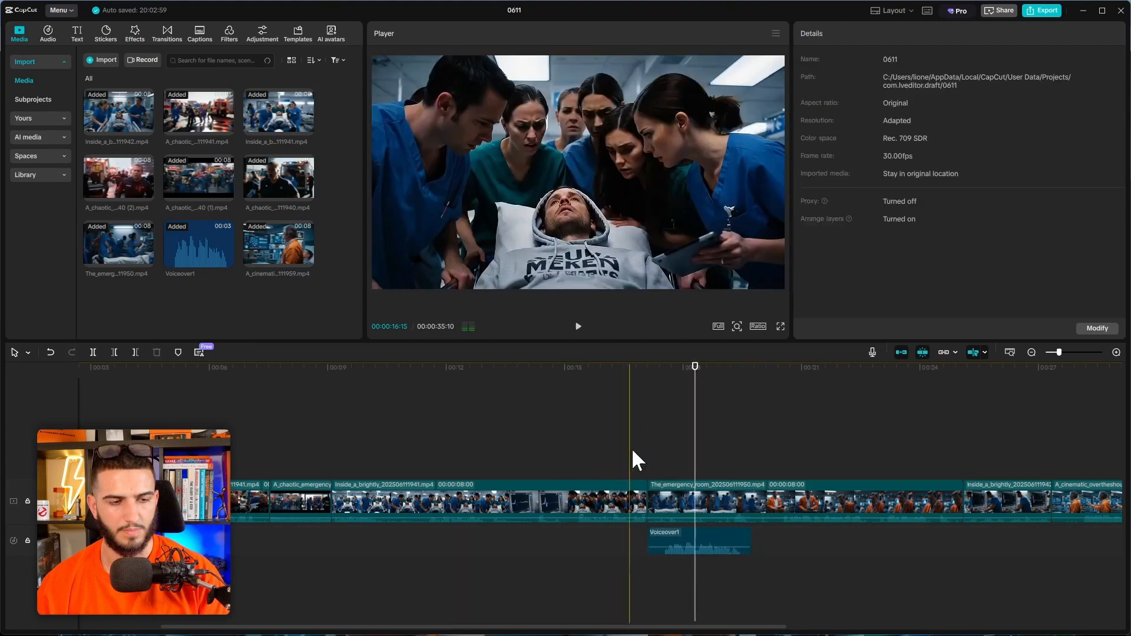
pyautogui.click(633, 452)
pyautogui.scroll(2, 645, 471)
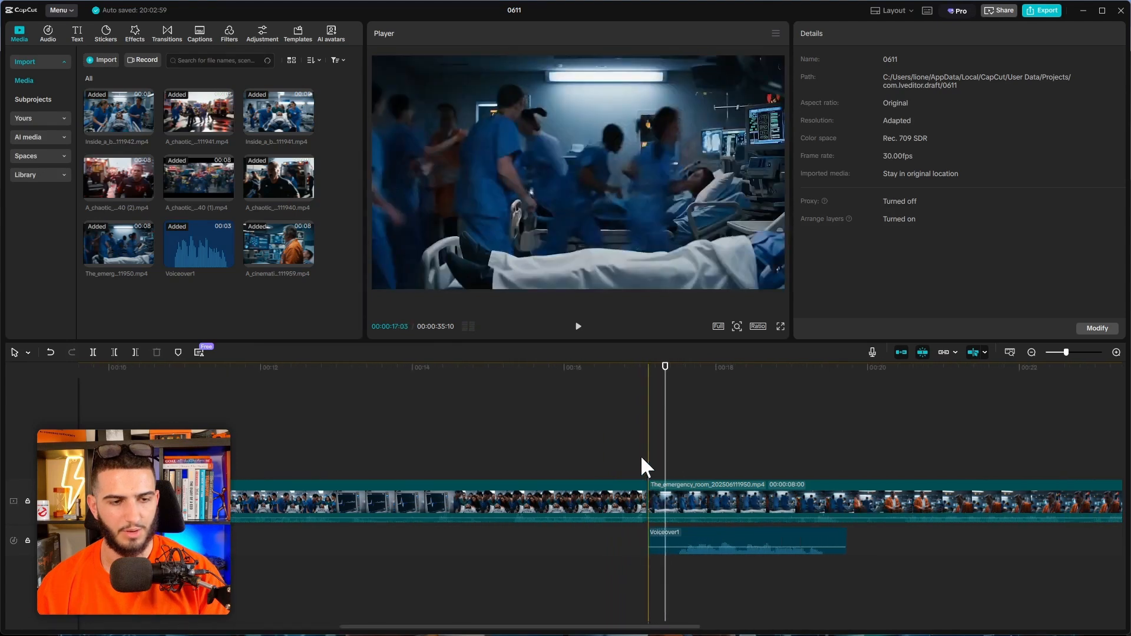
pyautogui.click(629, 417)
pyautogui.press('space')
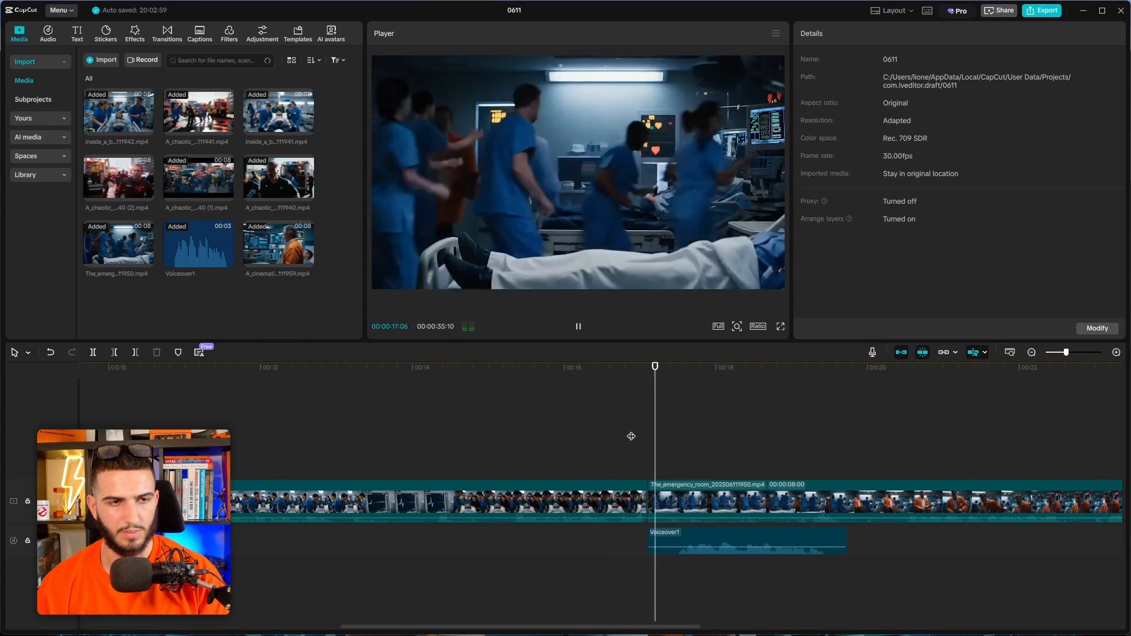
pyautogui.click(641, 490)
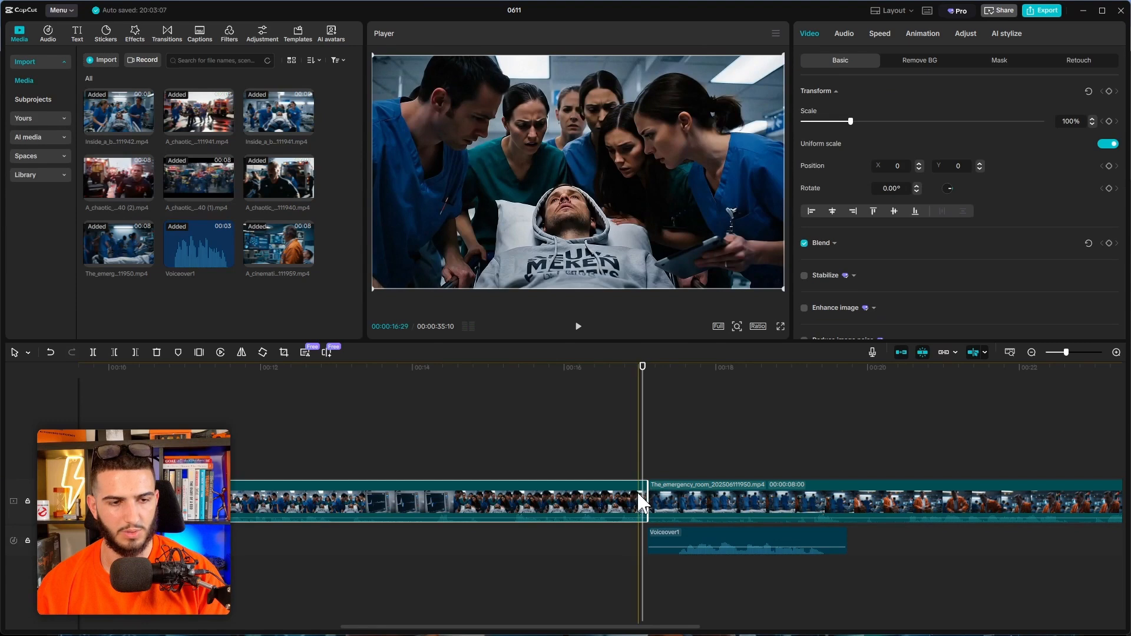
pyautogui.moveTo(643, 499); pyautogui.dragTo(635, 499)
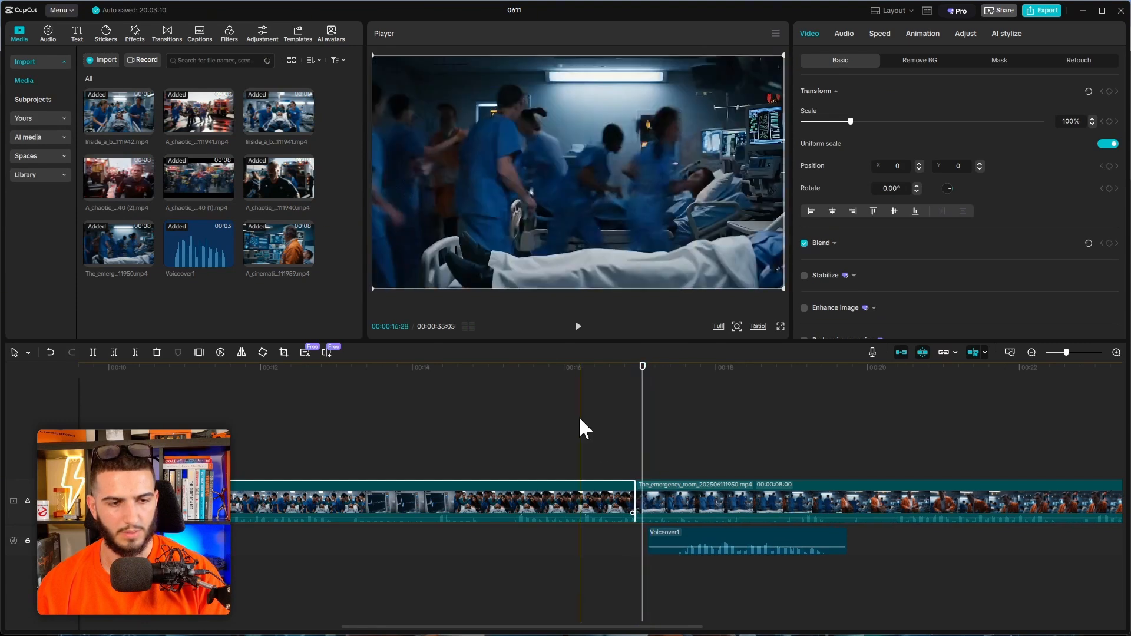
pyautogui.click(577, 416)
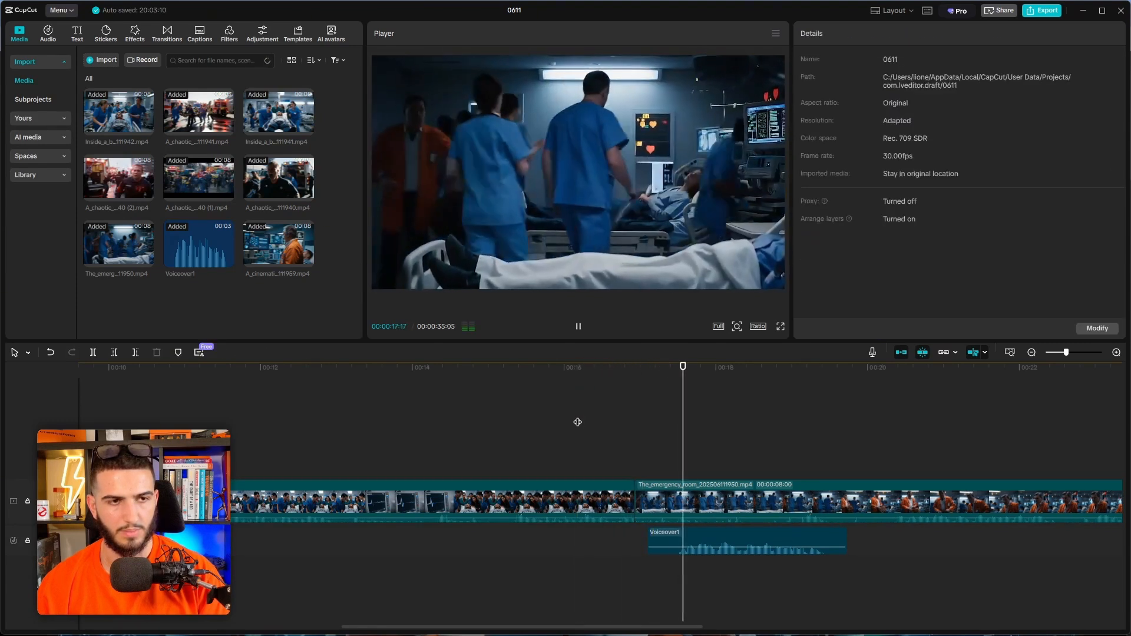
pyautogui.scroll(-4, 589, 413)
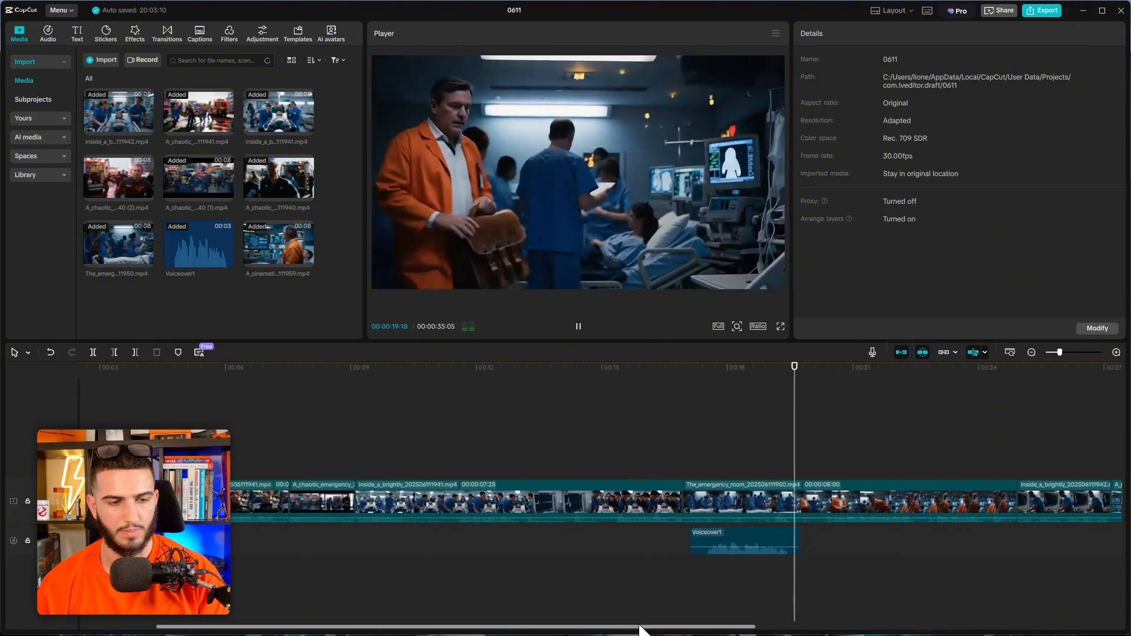
pyautogui.moveTo(641, 630); pyautogui.dragTo(823, 617)
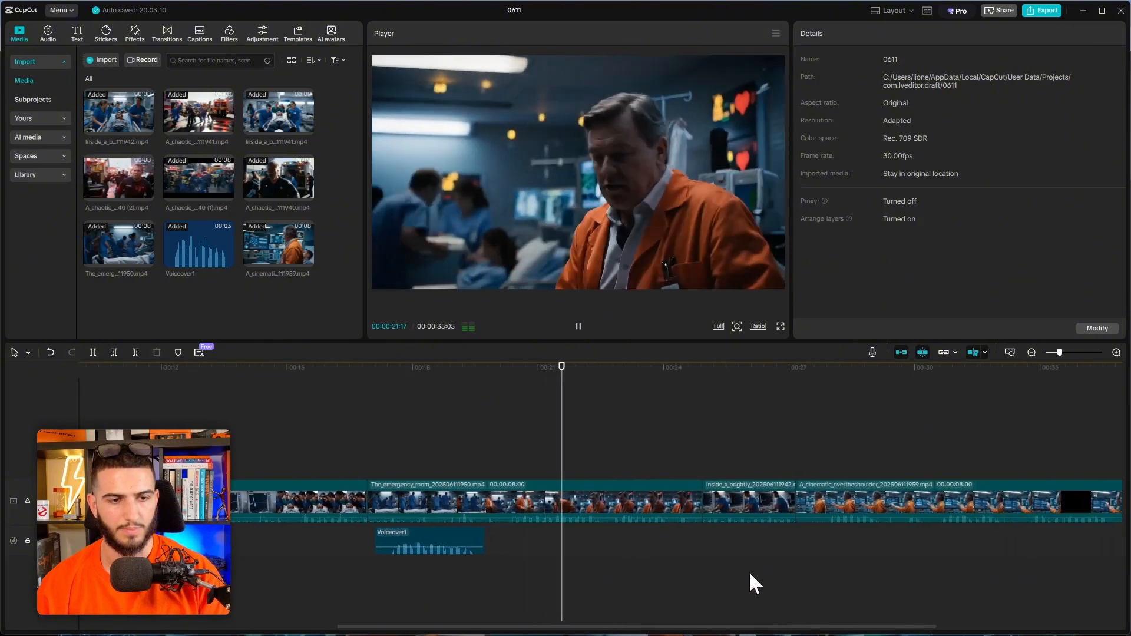
pyautogui.scroll(-1, 747, 562)
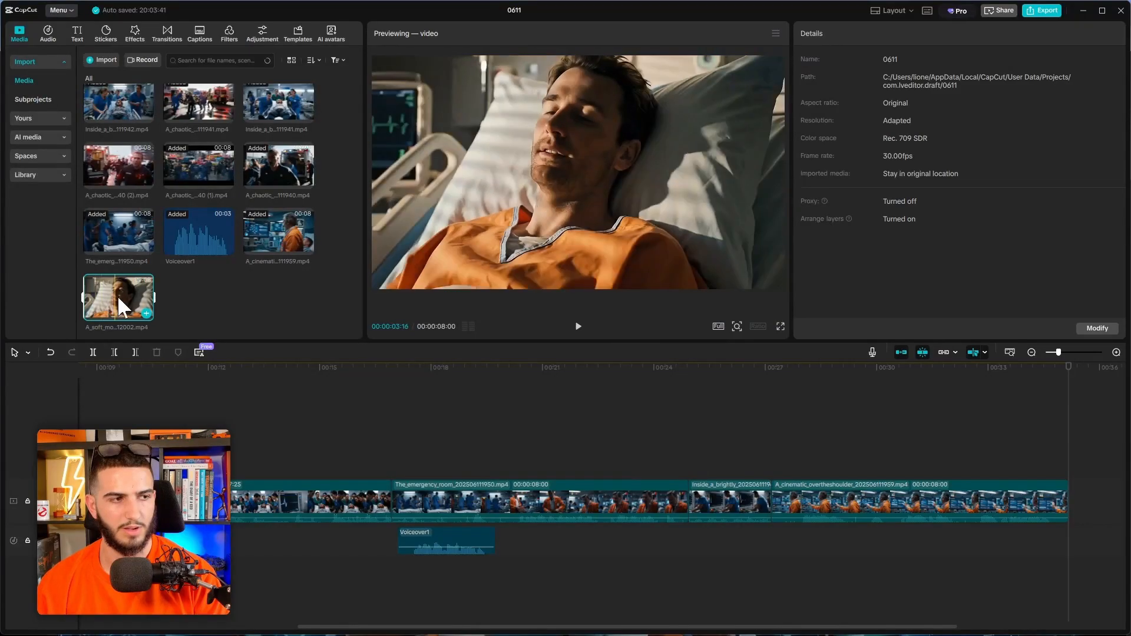
pyautogui.moveTo(119, 298); pyautogui.dragTo(1073, 498)
pyautogui.moveTo(1094, 535); pyautogui.dragTo(1079, 507)
pyautogui.click(939, 416)
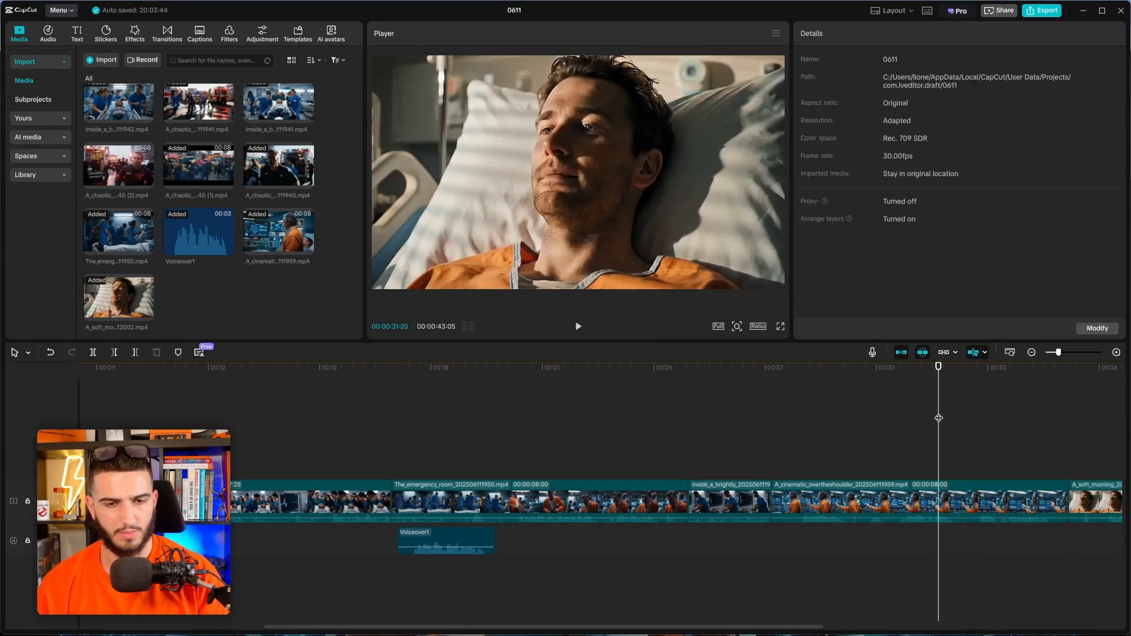
pyautogui.press('space')
pyautogui.scroll(-2, 1004, 465)
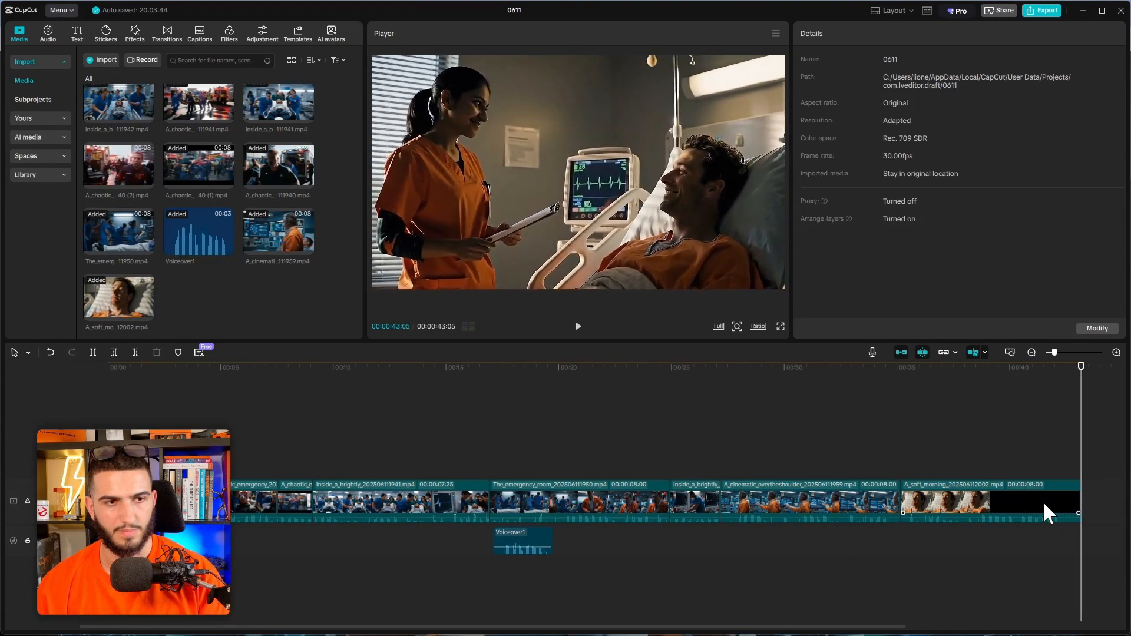
pyautogui.click(1068, 498)
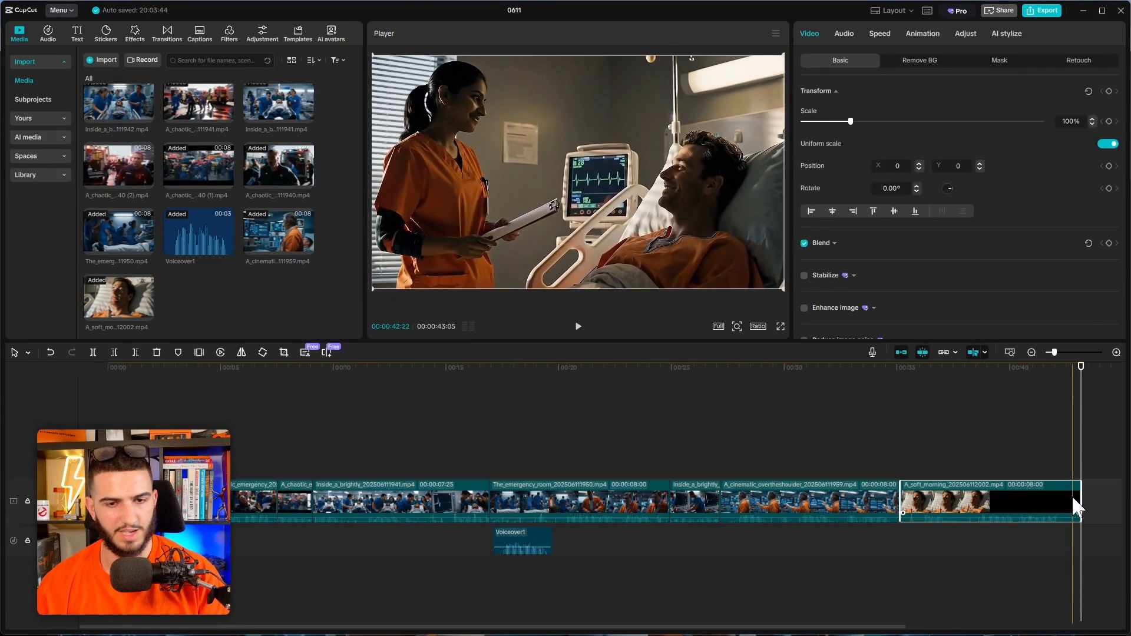
pyautogui.click(975, 438)
pyautogui.scroll(-2, 974, 436)
pyautogui.scroll(1, 613, 394)
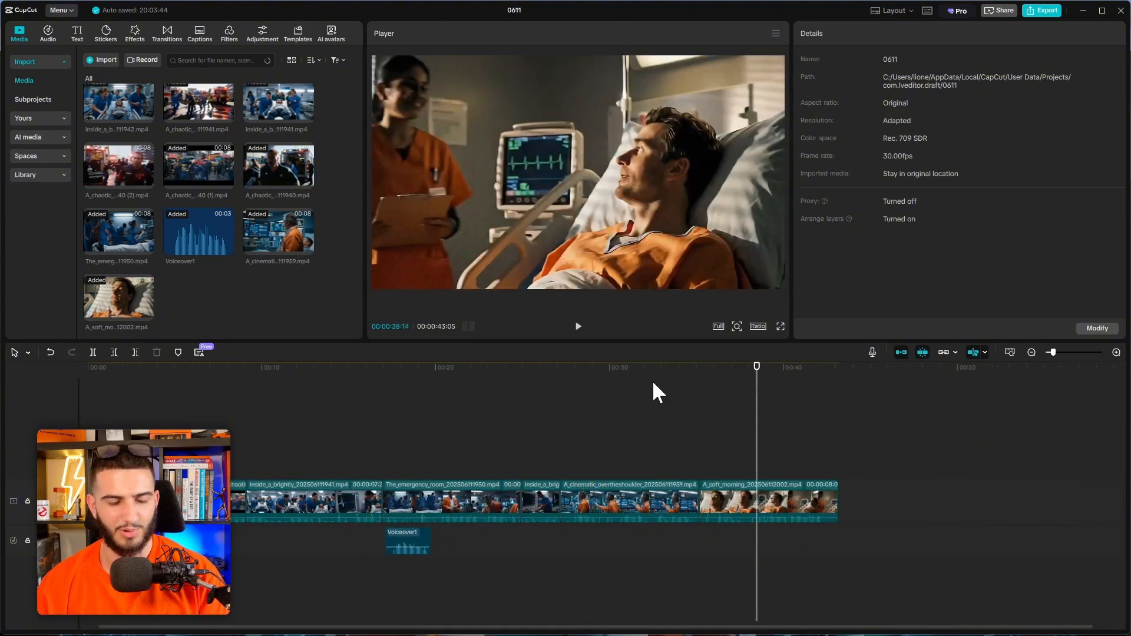
pyautogui.moveTo(637, 344); pyautogui.dragTo(627, 377)
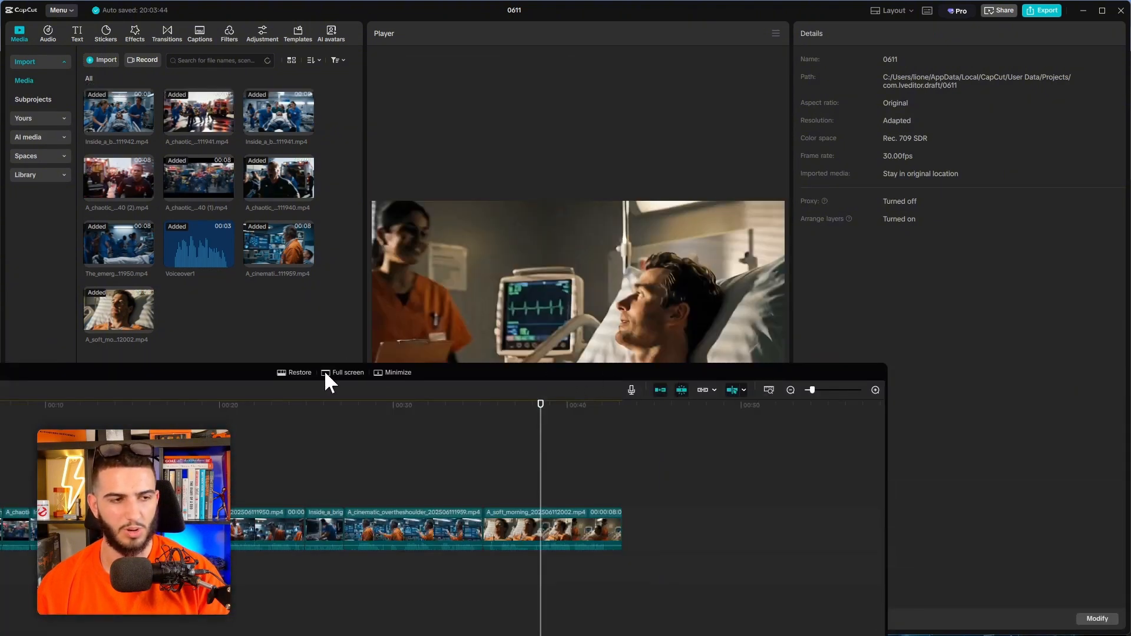
pyautogui.moveTo(383, 371); pyautogui.dragTo(574, 374)
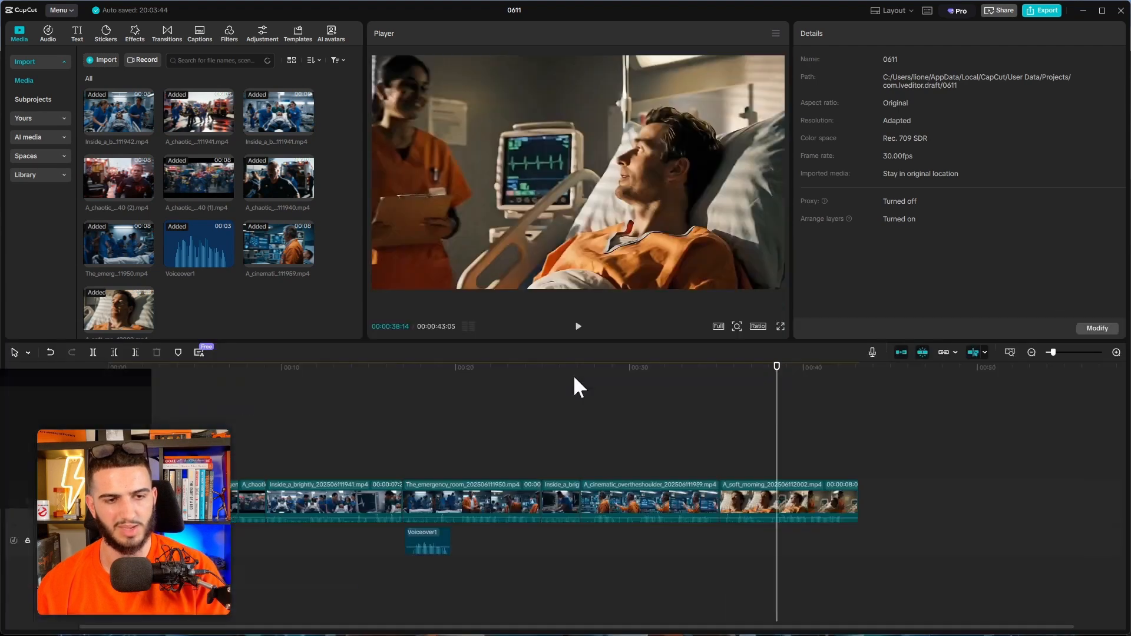
# Step: Play the whole assembled sequence from the beginning to review the cut
pyautogui.click(525, 440)
pyautogui.moveTo(524, 440); pyautogui.dragTo(108, 442)
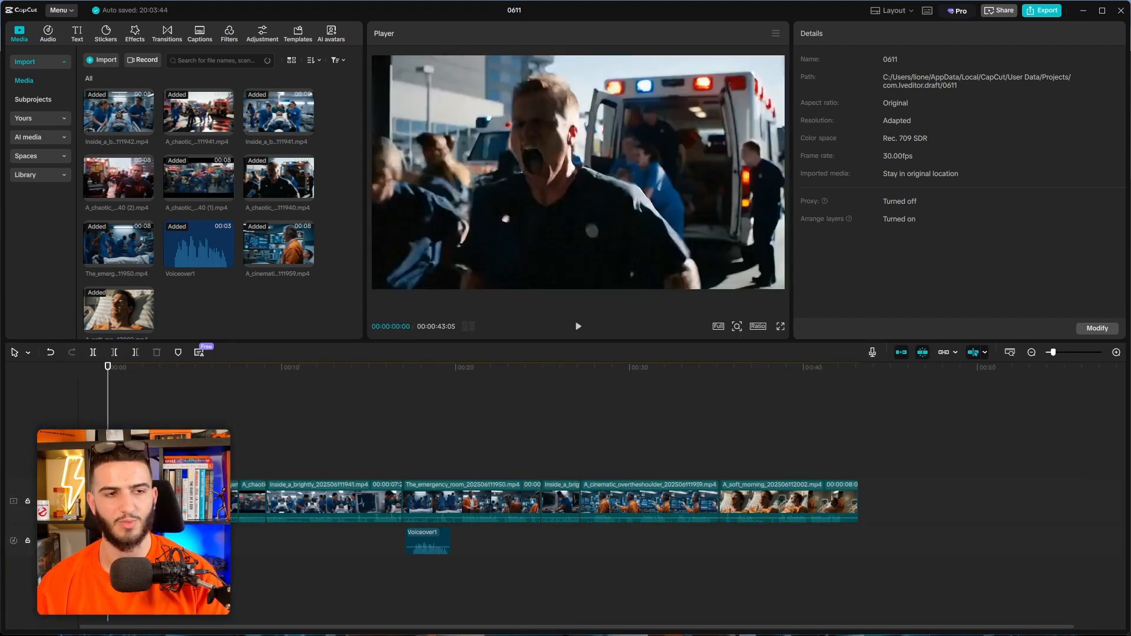
pyautogui.press('space')
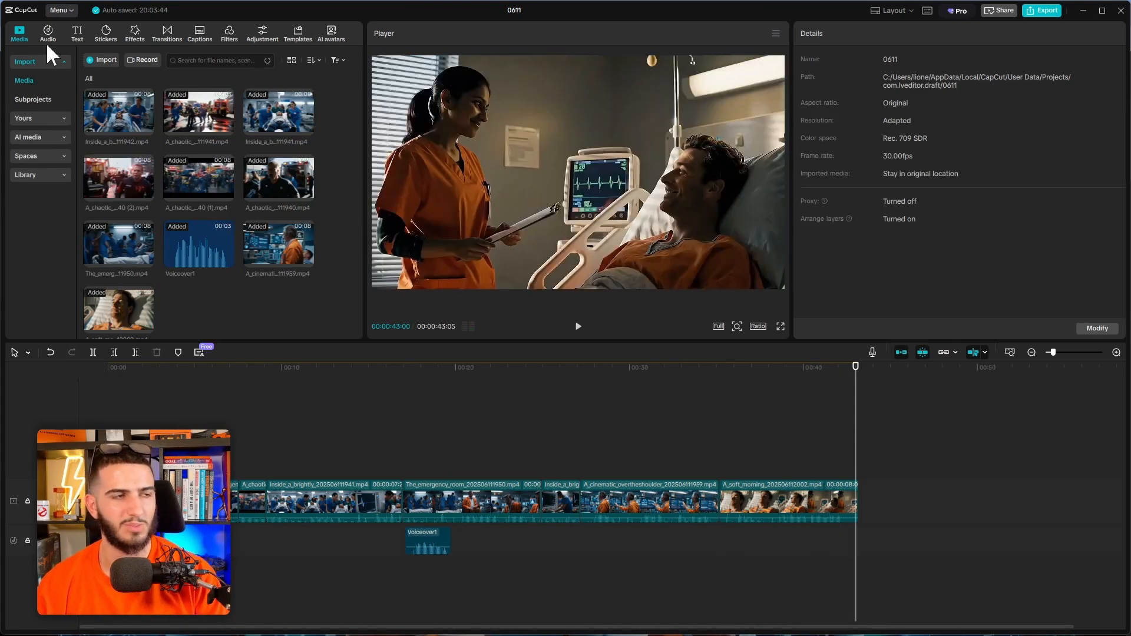
# Step: Open the audio library and play the sequence with its music track from the beginning into the emergency room clip
pyautogui.click(47, 39)
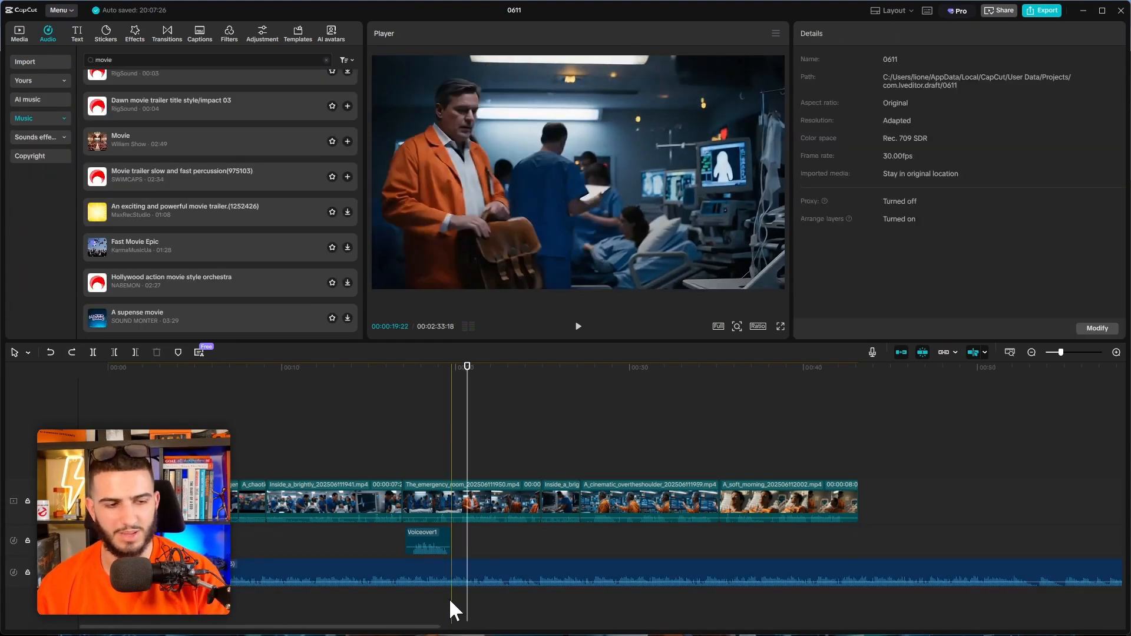
pyautogui.click(429, 600)
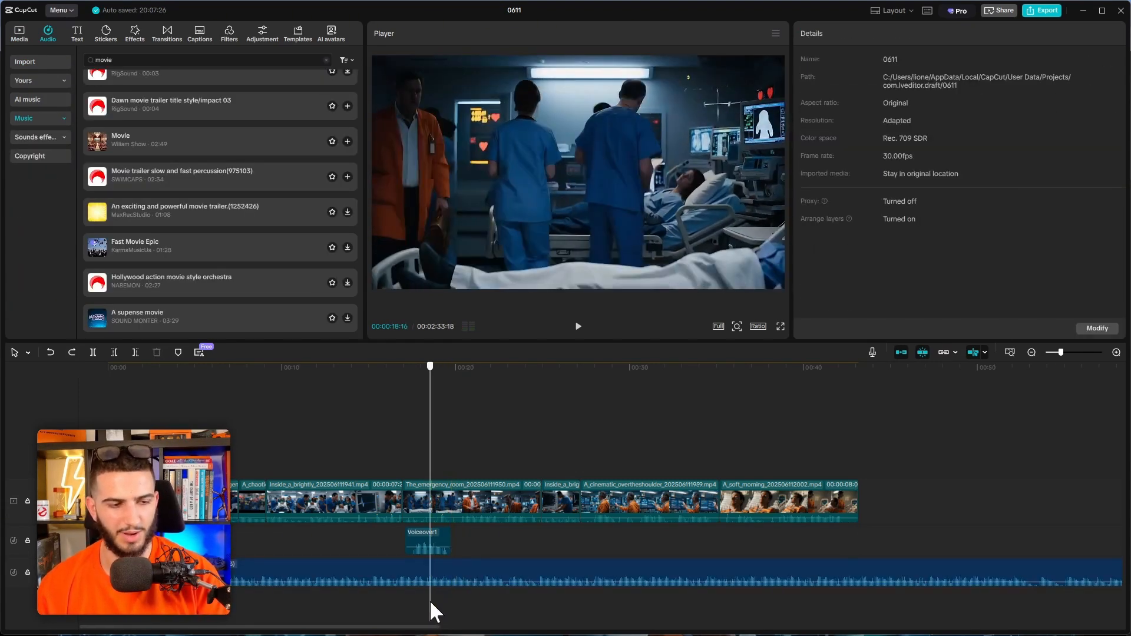
pyautogui.press('Home')
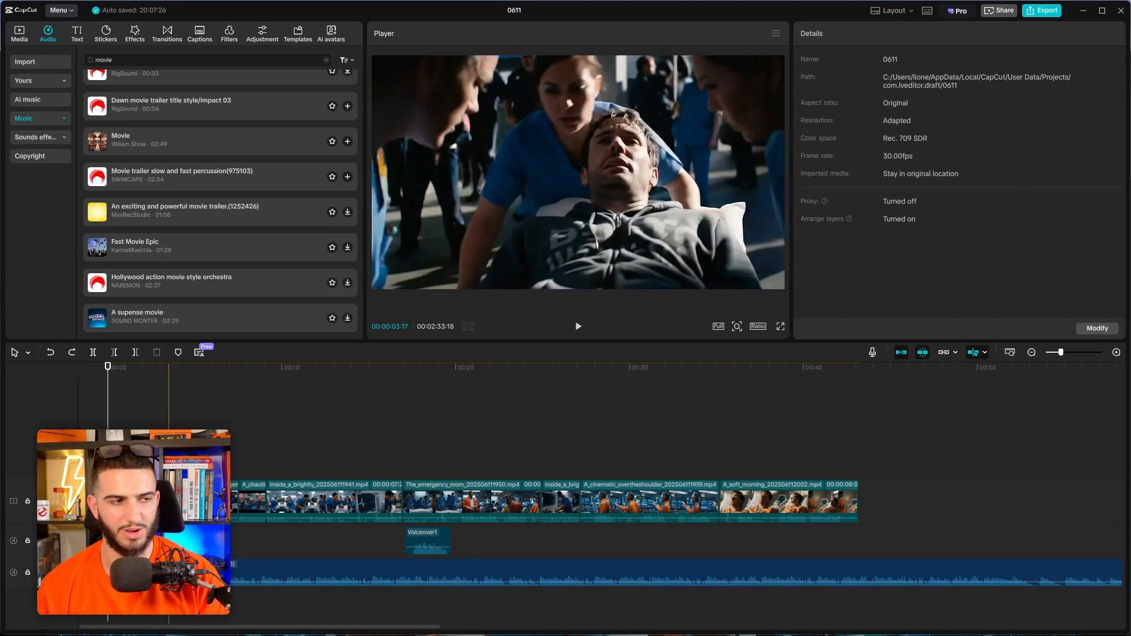
pyautogui.press('space')
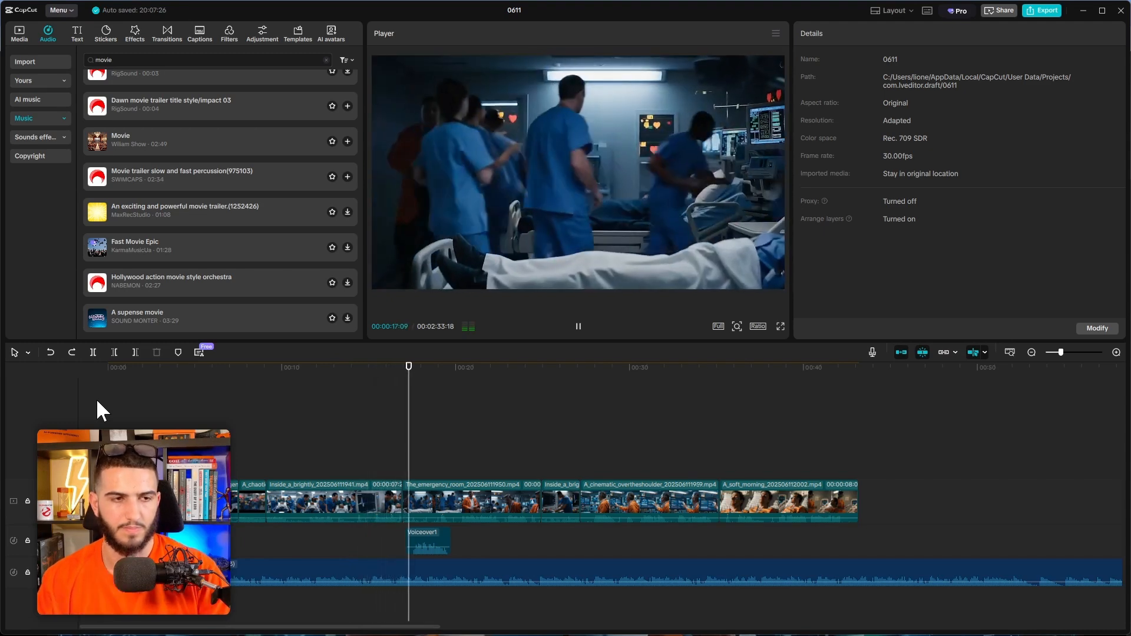
pyautogui.press('space')
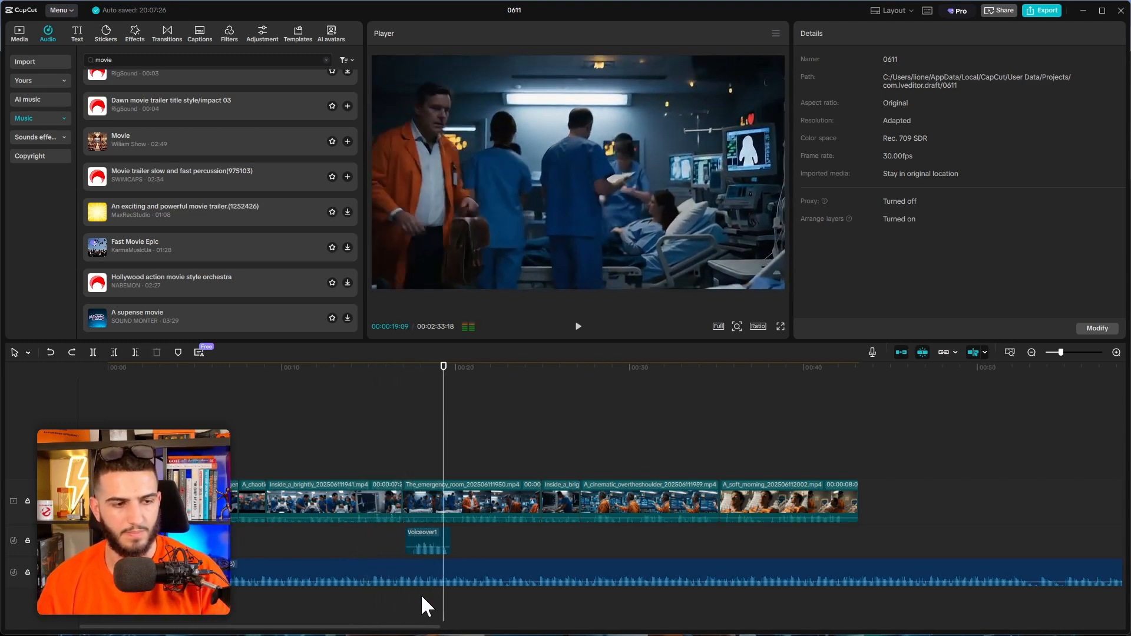
# Step: Split the emergency room clip and the music track Movie trailer slow and fast percussion(975103) at 17:13
pyautogui.click(413, 599)
pyautogui.click(410, 600)
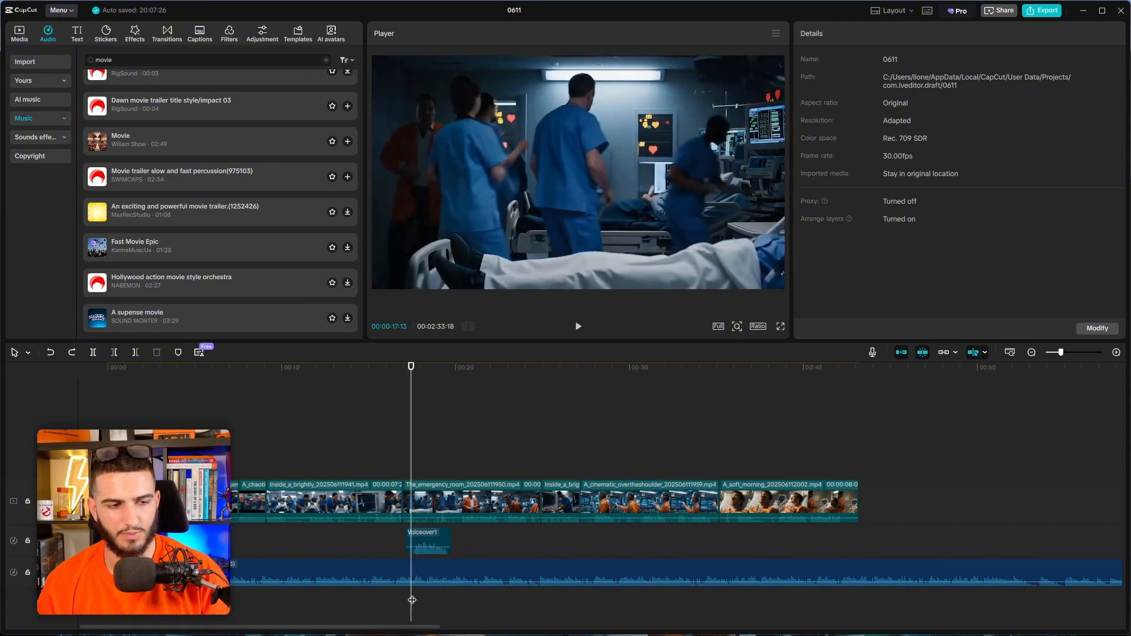
pyautogui.hotkey('ctrl', 'b')
pyautogui.click(413, 566)
pyautogui.hotkey('ctrl', 'b')
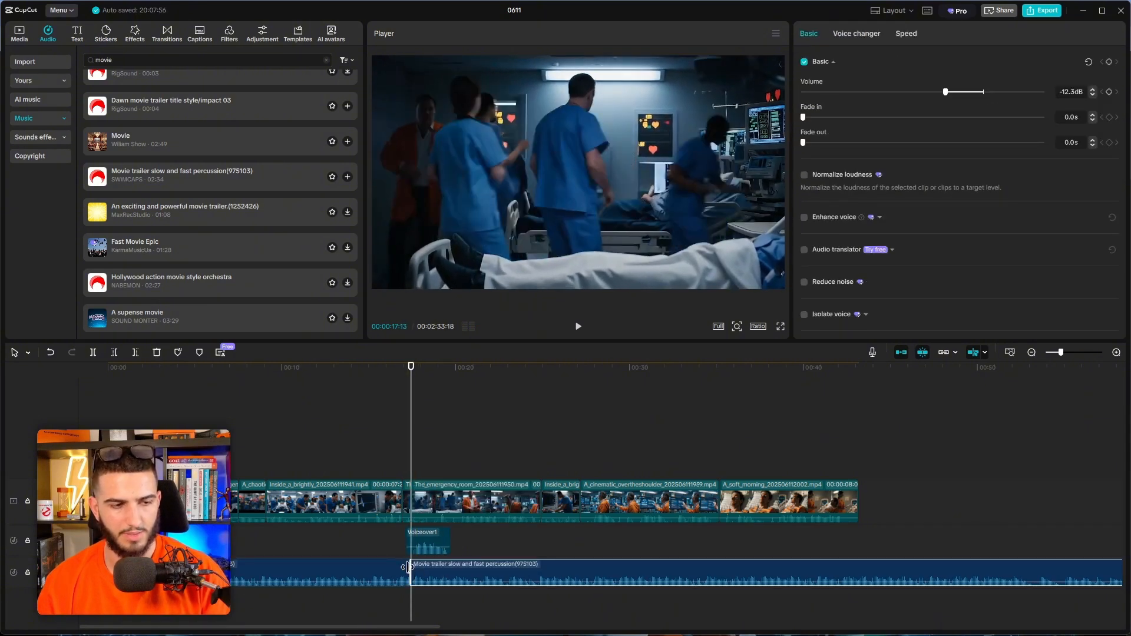
# Step: Give the first part of the split music a 2.3 s fade-out and delete the part after the split
pyautogui.click(406, 572)
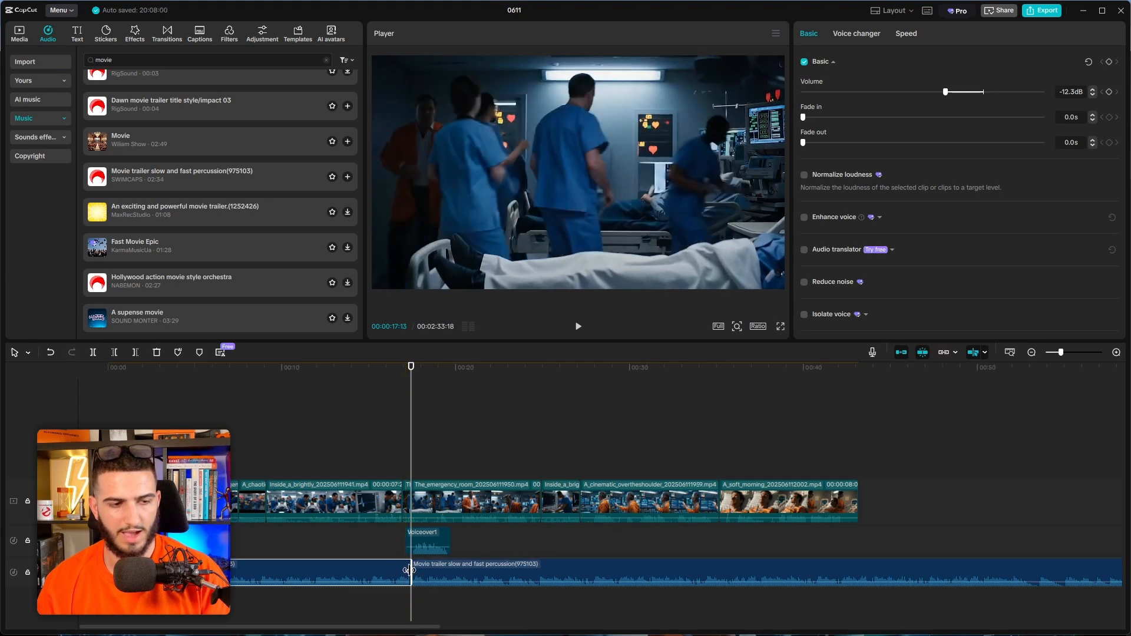
pyautogui.scroll(2, 405, 571)
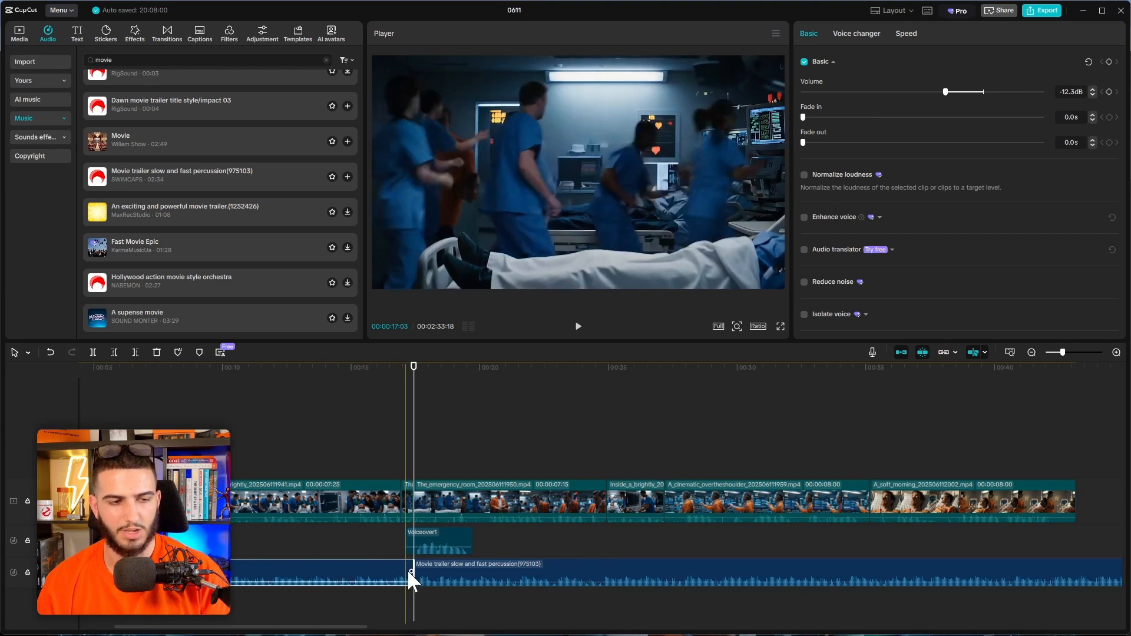
pyautogui.moveTo(407, 570); pyautogui.dragTo(359, 571)
pyautogui.click(428, 565)
pyautogui.press('Delete')
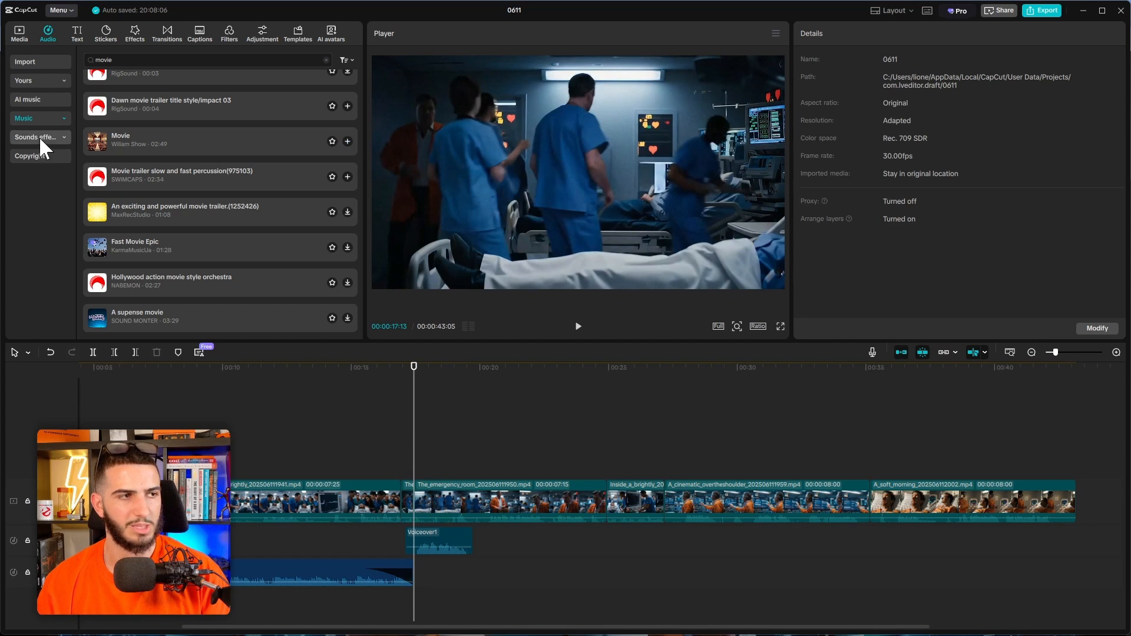
# Step: Search the sound effects for "record scratch" and preview "Sound when the record needle has fallen sideways"
pyautogui.click(39, 137)
pyautogui.click(133, 60)
pyautogui.write('record')
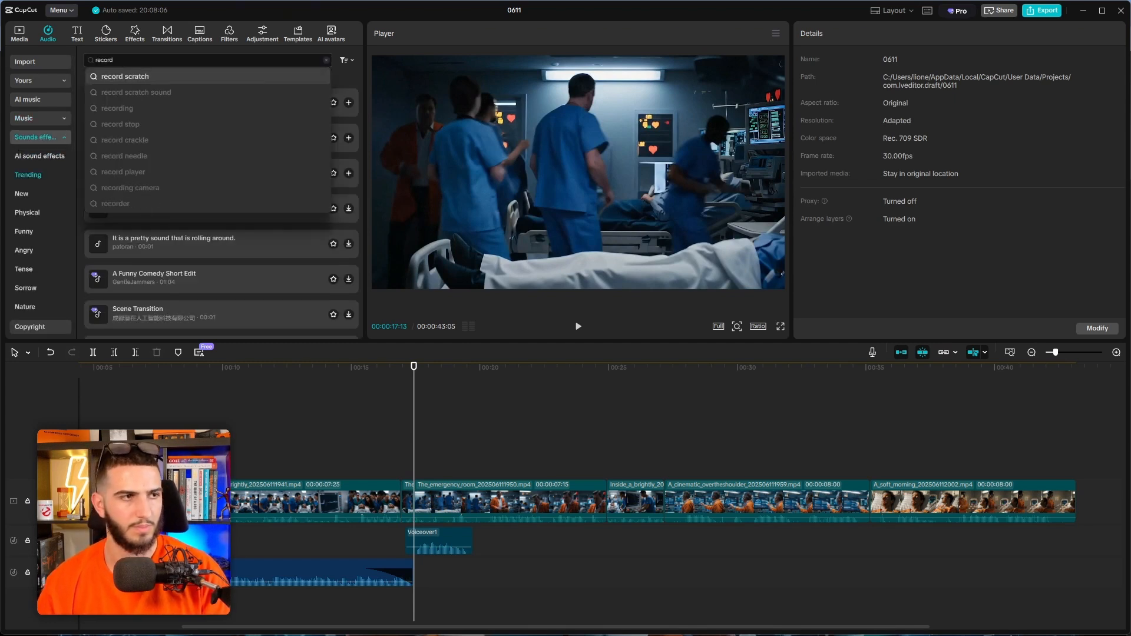
pyautogui.click(156, 77)
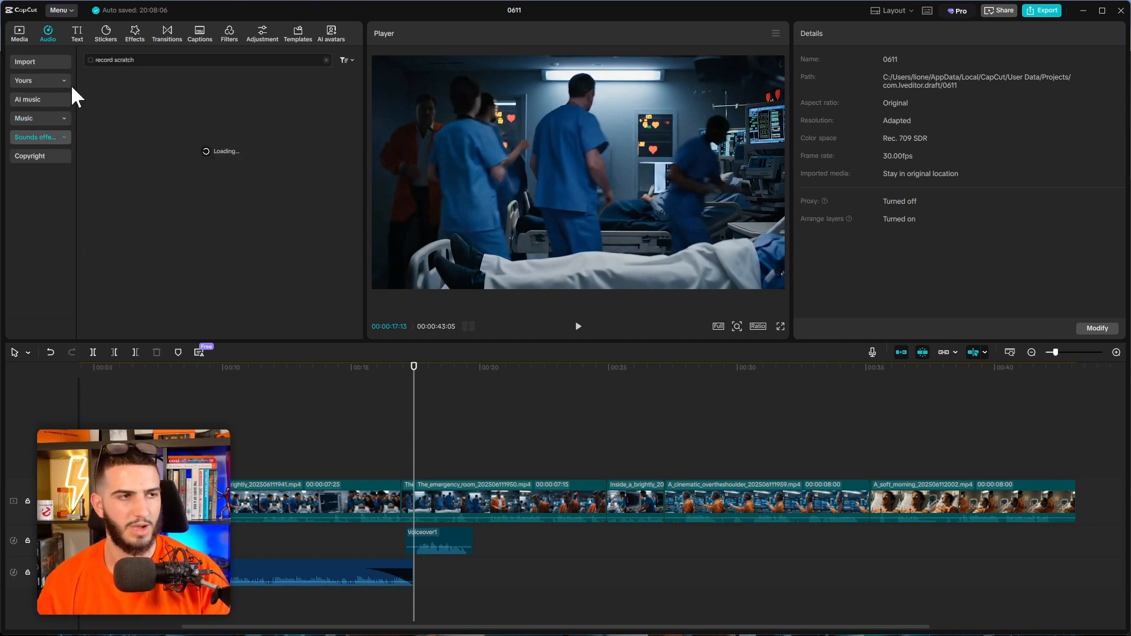
pyautogui.click(104, 86)
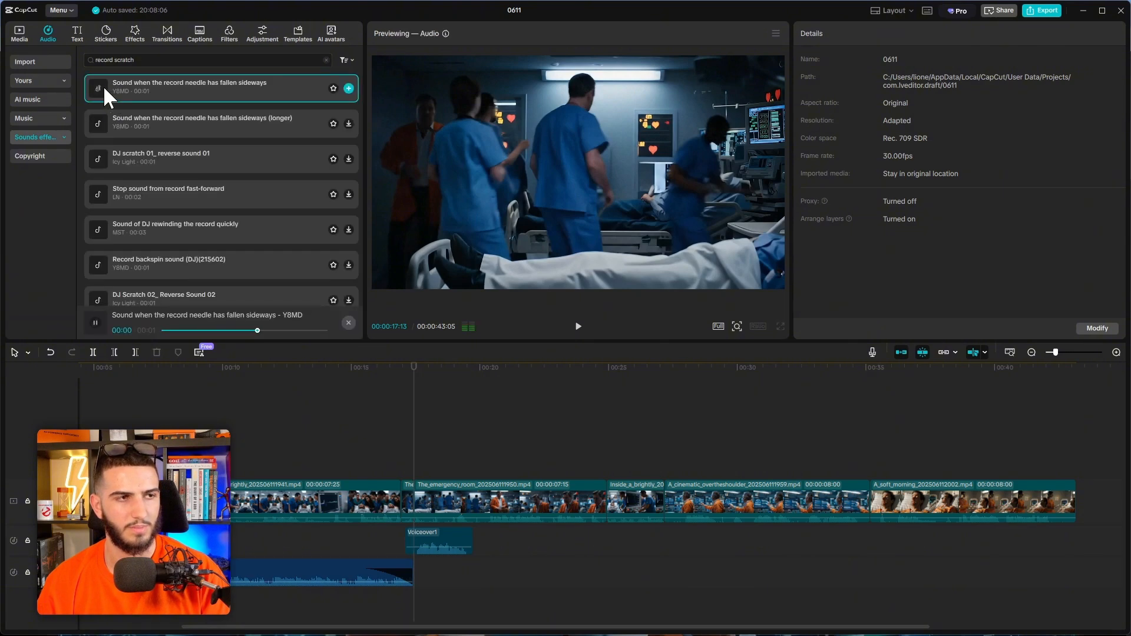
# Step: Place the record needle sound effect right after the music at 17:13, set its volume to -9.5 dB, and play the transition
pyautogui.moveTo(104, 86); pyautogui.dragTo(233, 324)
pyautogui.moveTo(404, 578); pyautogui.dragTo(419, 574)
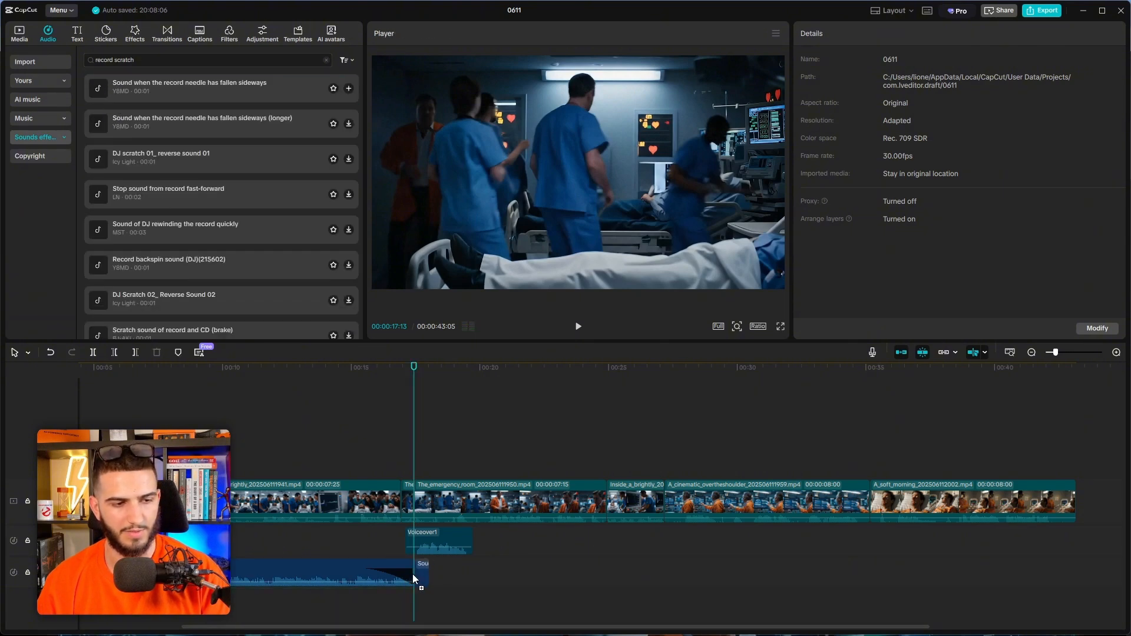
pyautogui.click(339, 431)
pyautogui.press('space')
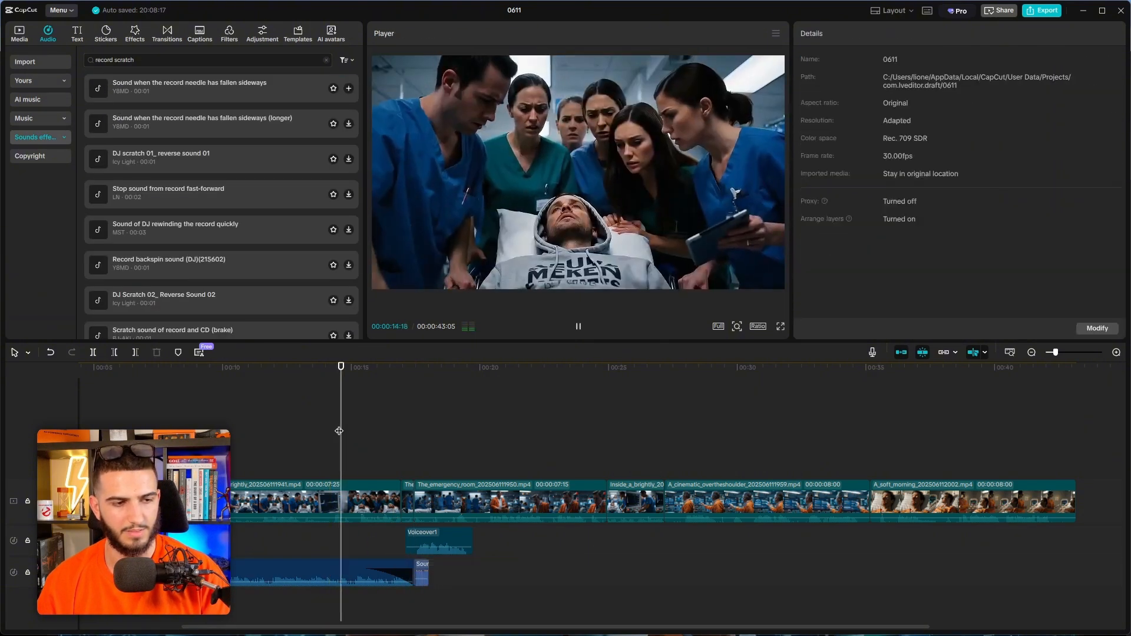
pyautogui.click(424, 576)
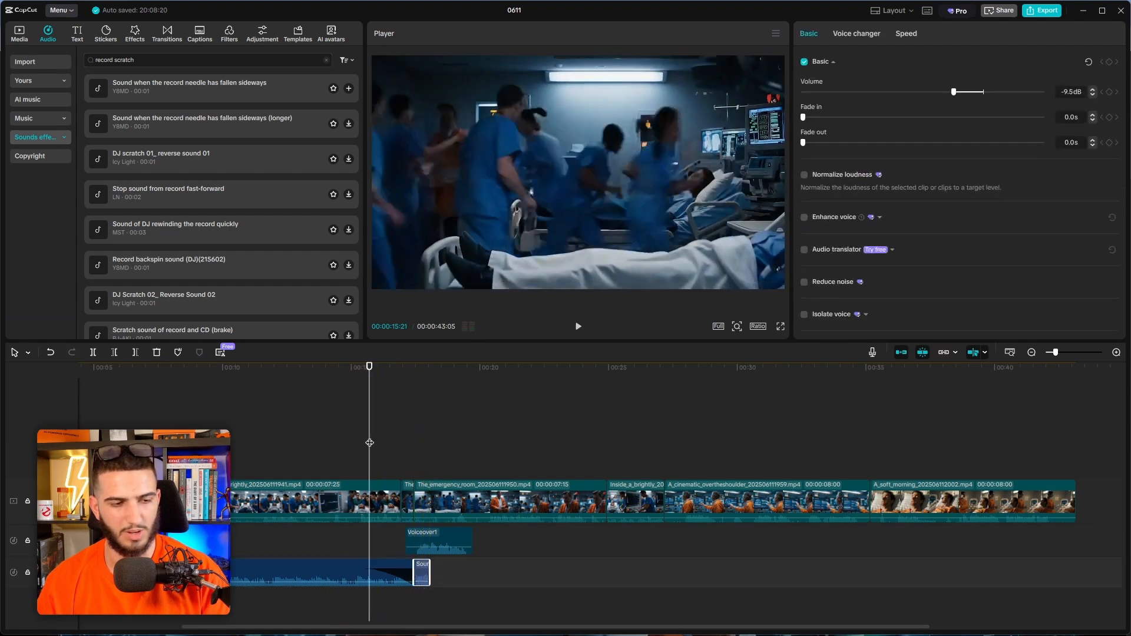
pyautogui.press('space')
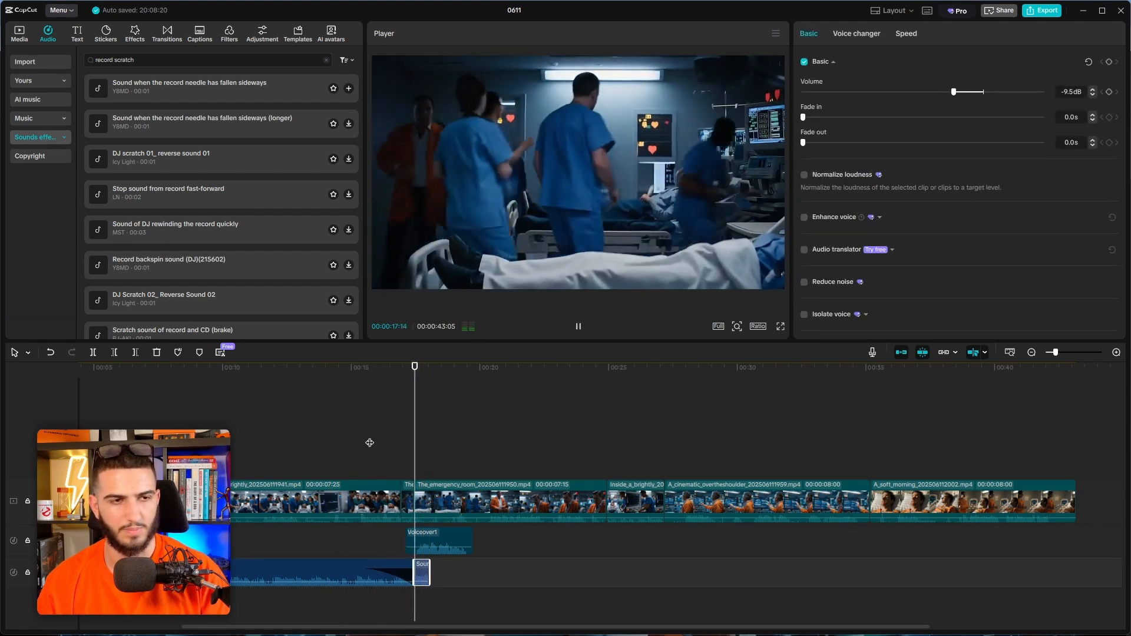
# Step: Trim the end of the music slightly, move the record needle sound effect up against it, and play the transition
pyautogui.scroll(1, 383, 571)
pyautogui.click(369, 580)
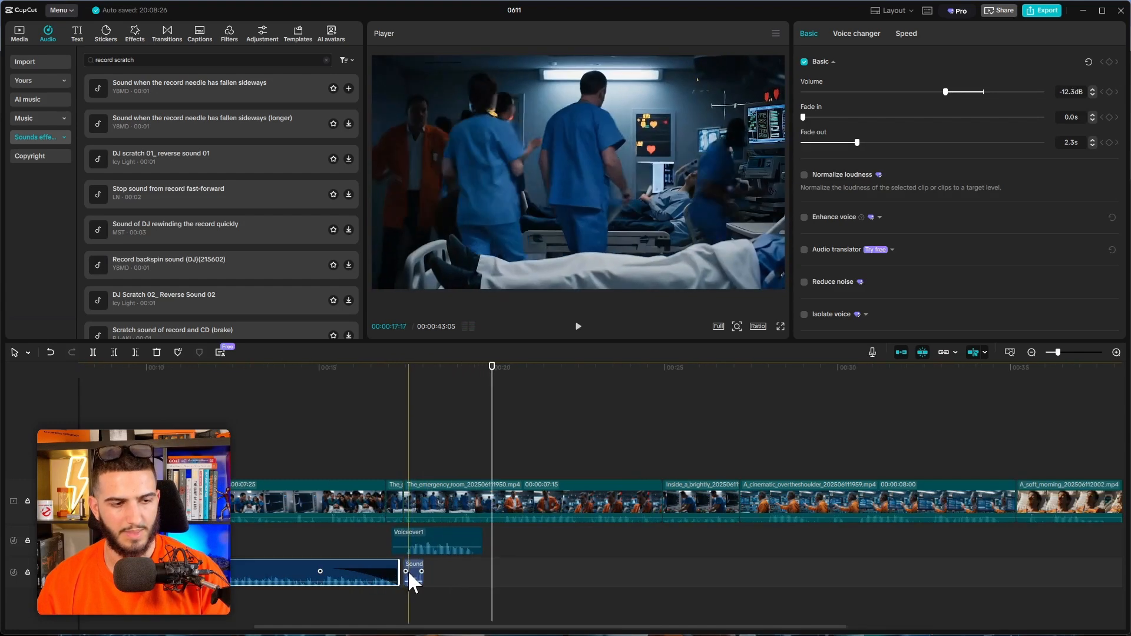
pyautogui.click(411, 576)
pyautogui.click(357, 434)
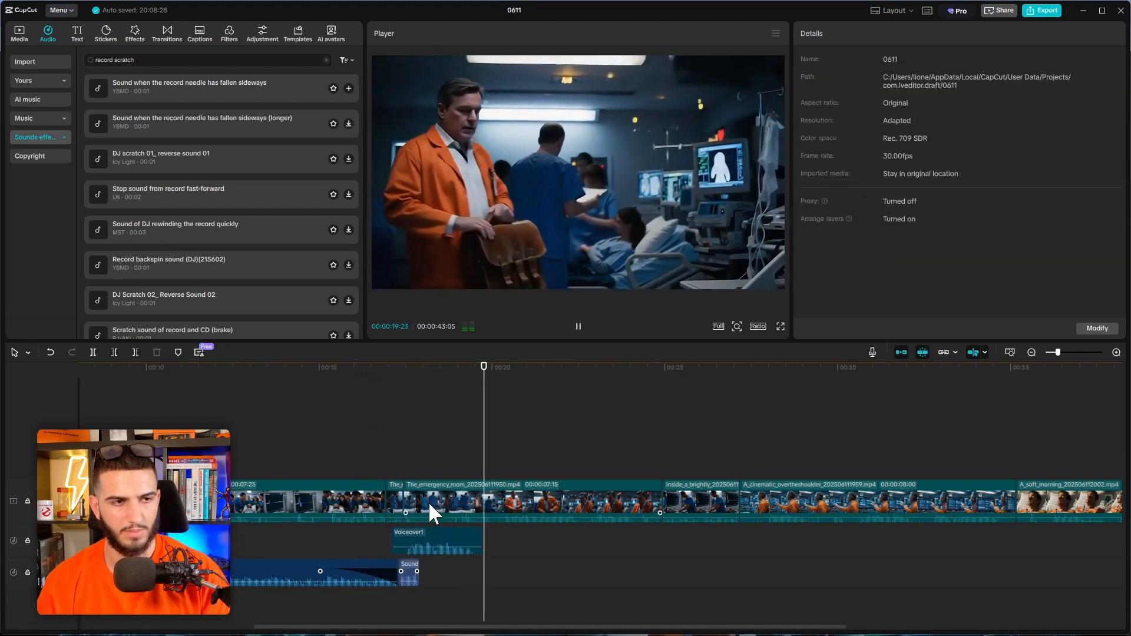
# Step: Insert a freeze frame at 17:09 in the short first part of the emergency room clip and shorten it to 1:29
pyautogui.click(429, 501)
pyautogui.press('space')
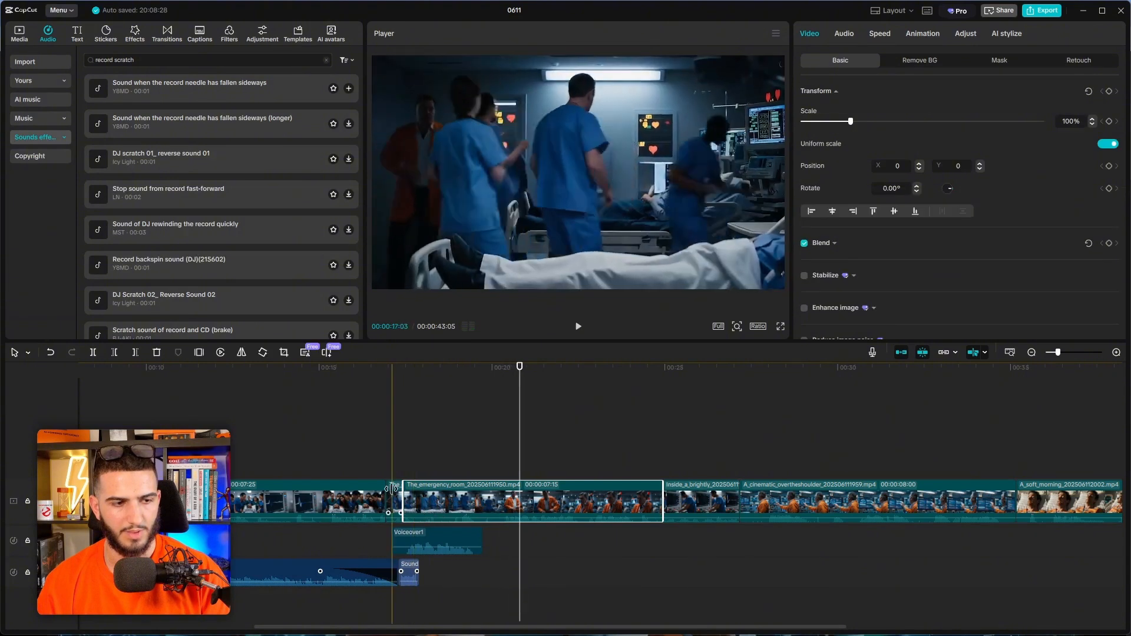
pyautogui.click(391, 501)
pyautogui.click(397, 468)
pyautogui.click(397, 485)
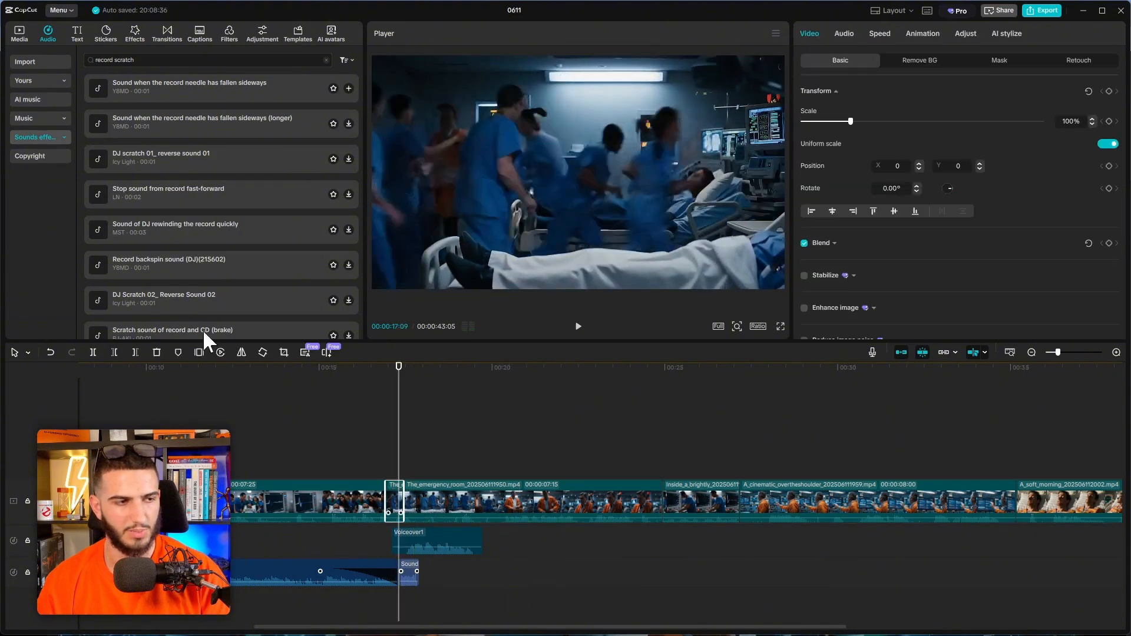
pyautogui.click(221, 352)
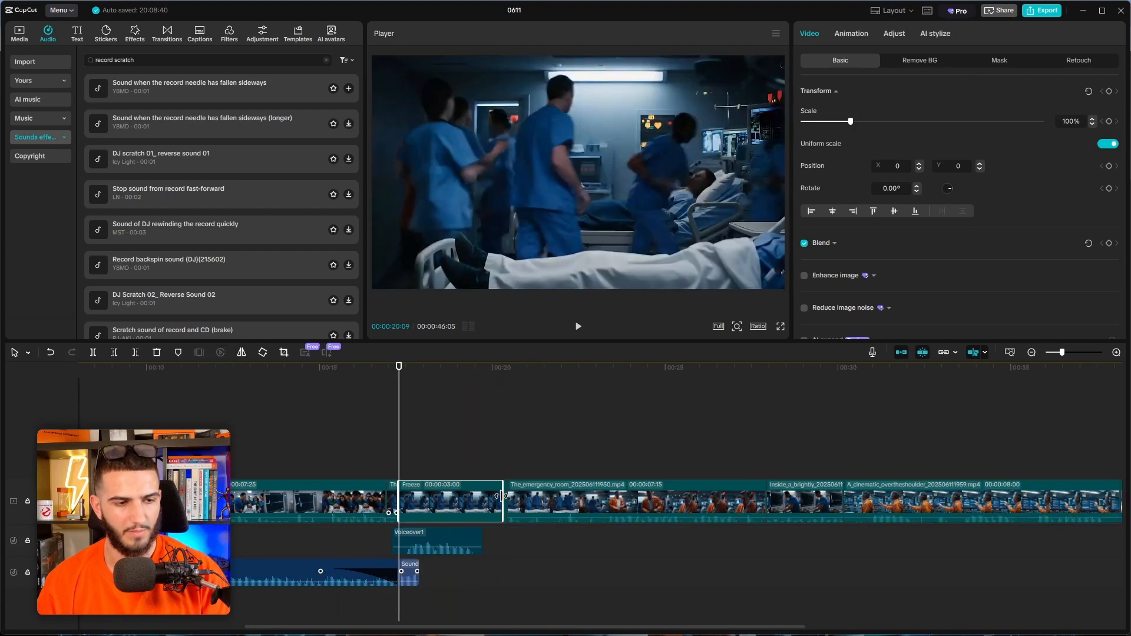
pyautogui.moveTo(499, 498); pyautogui.dragTo(466, 496)
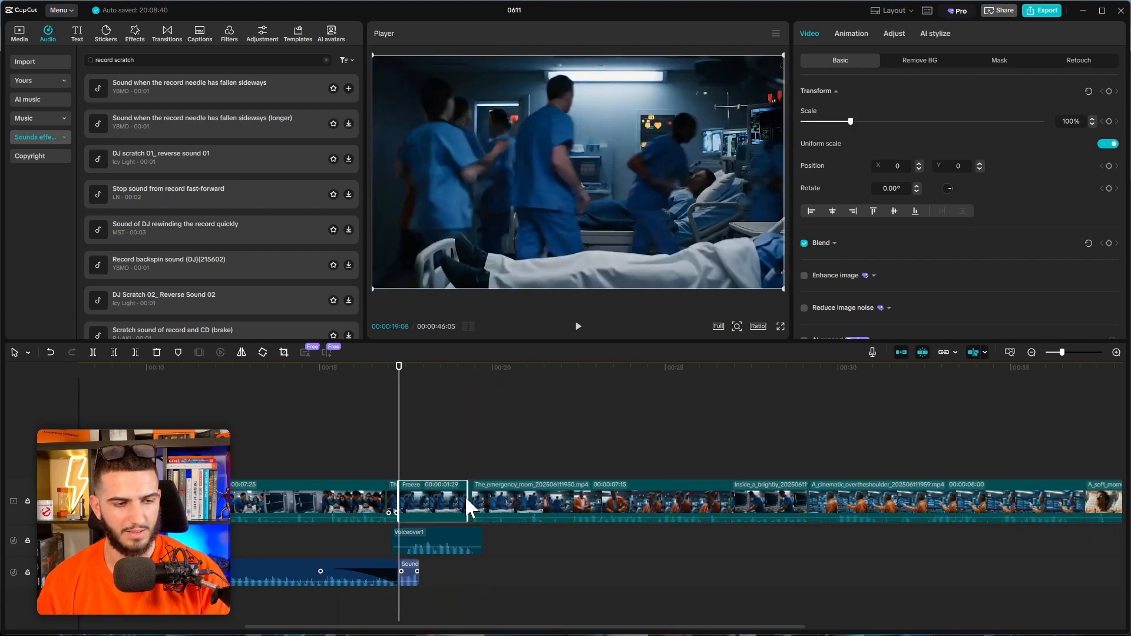
pyautogui.click(379, 410)
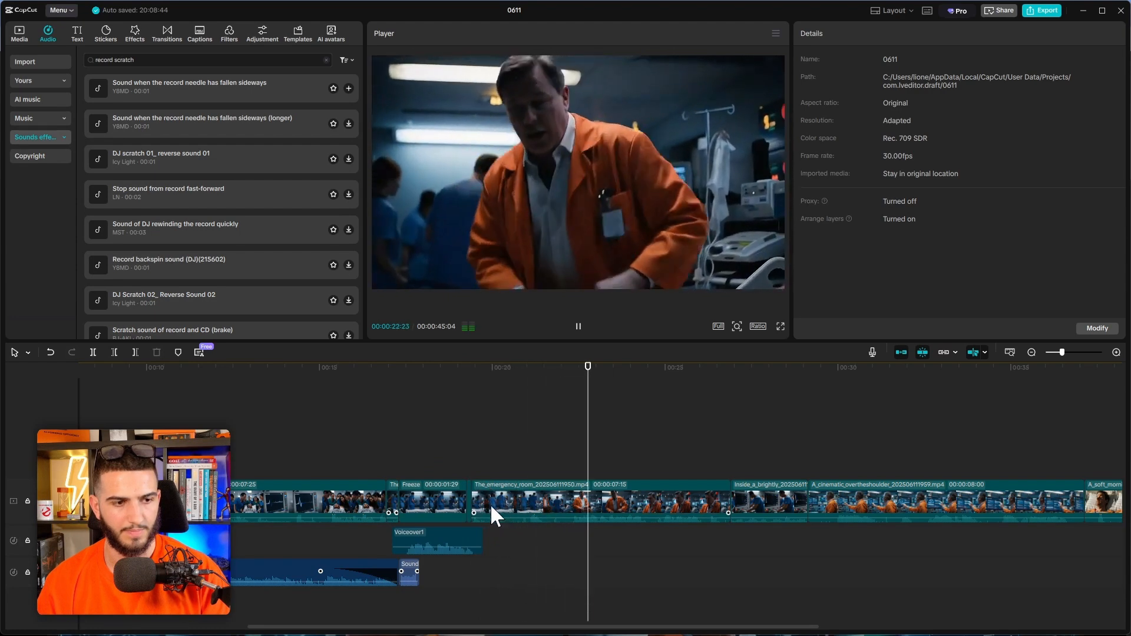
# Step: Play and scrub through the emergency room clip after the freeze frame up to the heart monitor shot to judge the pacing
pyautogui.click(492, 507)
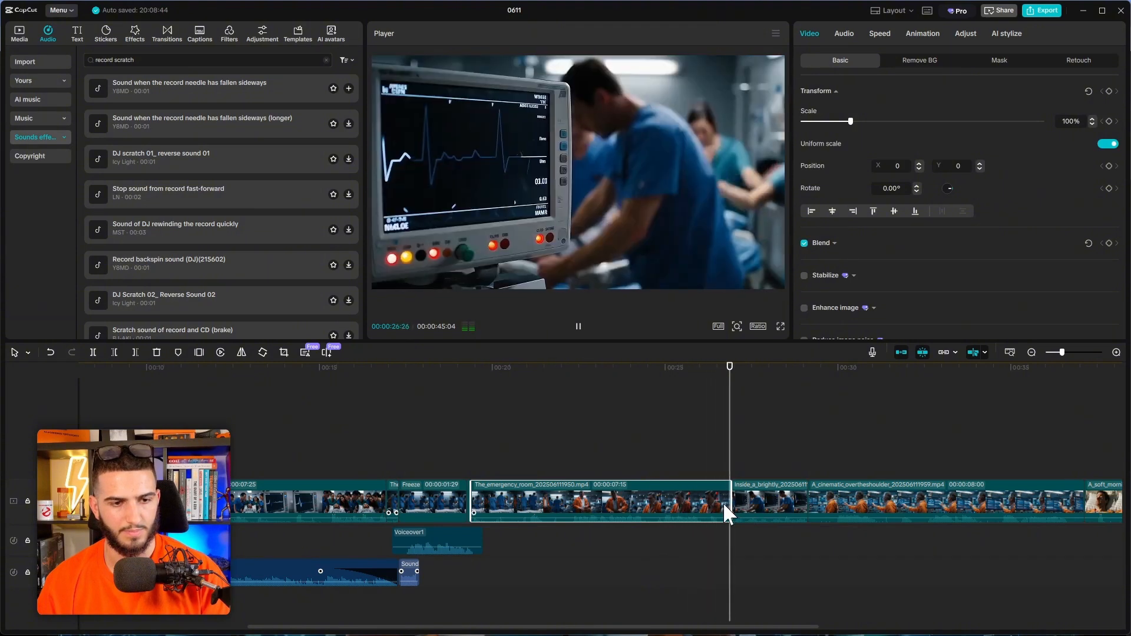
pyautogui.press('space')
pyautogui.click(609, 579)
pyautogui.click(533, 573)
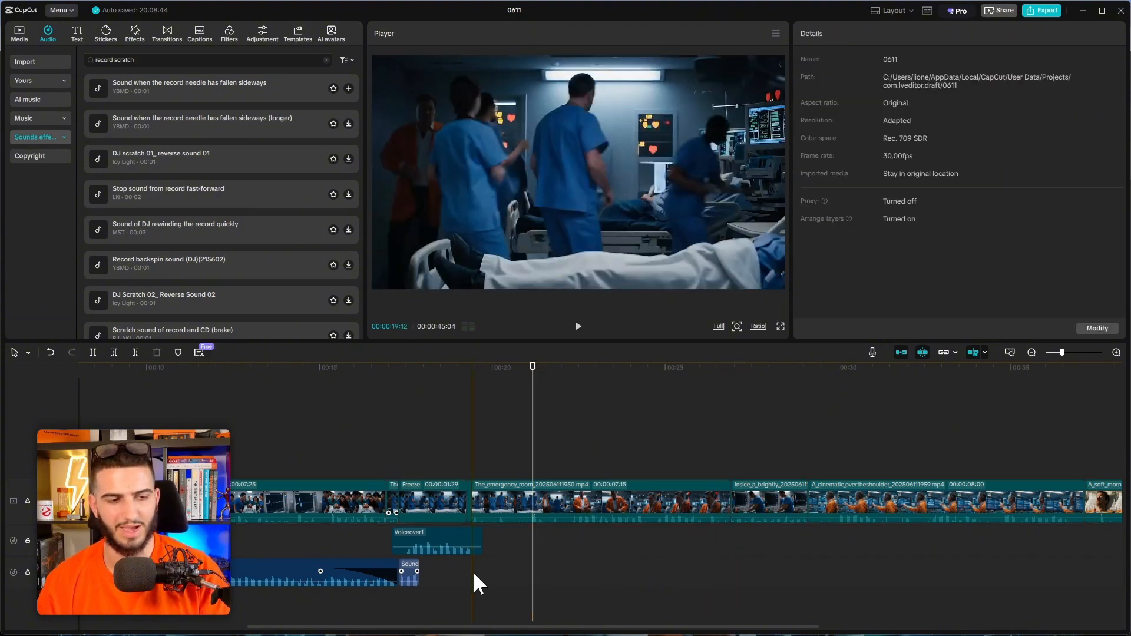
pyautogui.click(473, 574)
pyautogui.click(452, 573)
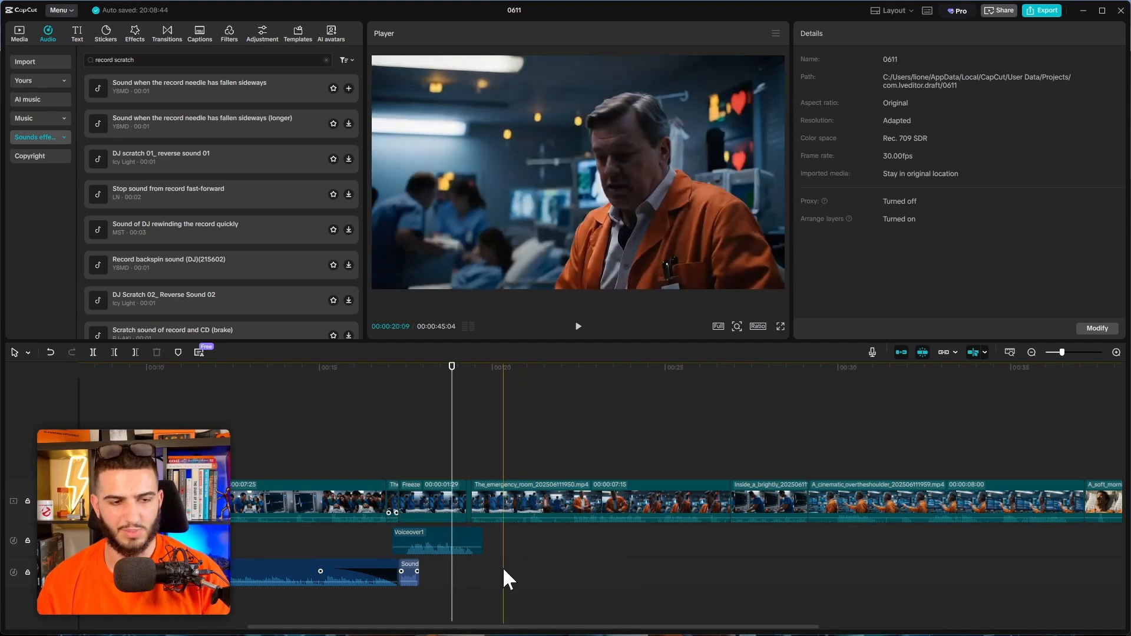
pyautogui.click(503, 567)
pyautogui.press('space')
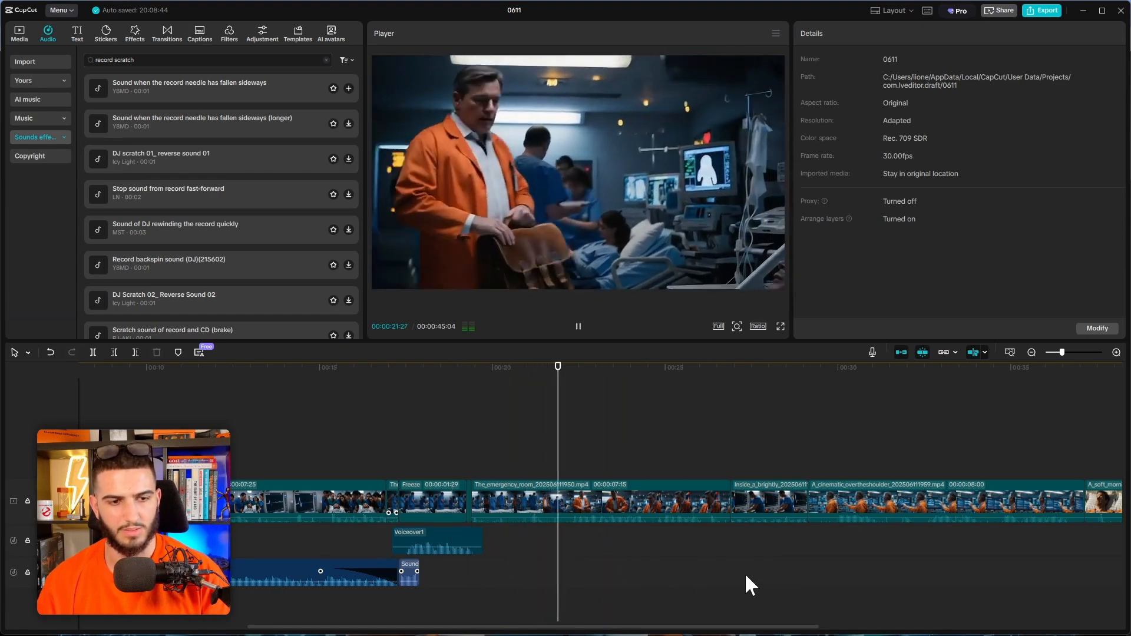
pyautogui.press('space')
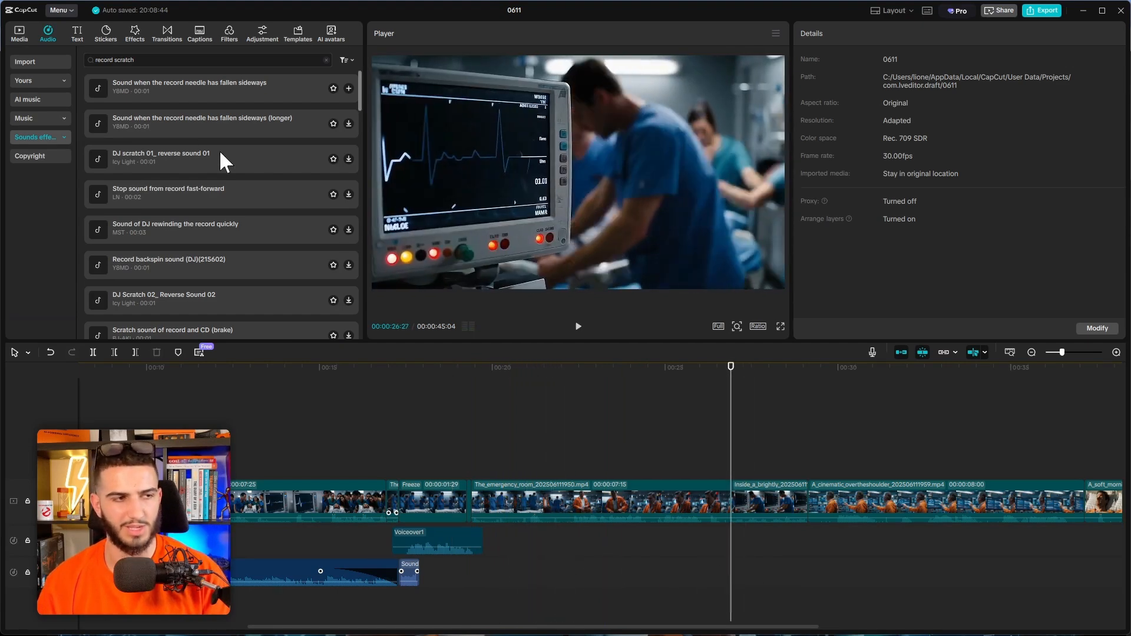
# Step: Search the music for "tense" and add "[Loop] Unsettling, suspenseful, tense, crime(1549515)" after the record needle sound effect
pyautogui.click(36, 118)
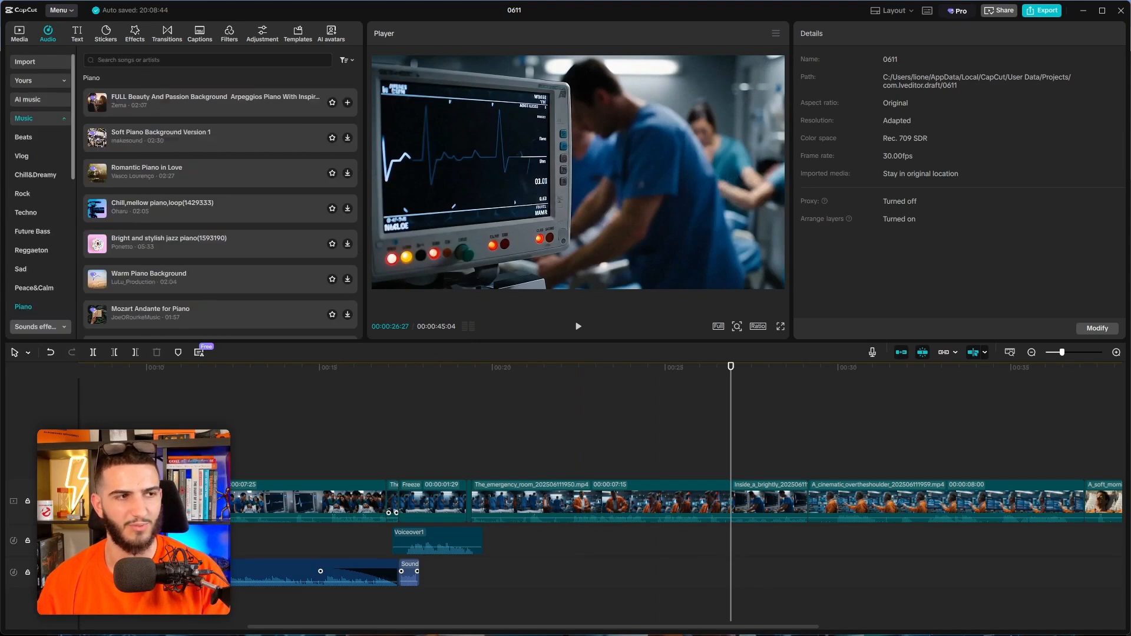
pyautogui.click(151, 62)
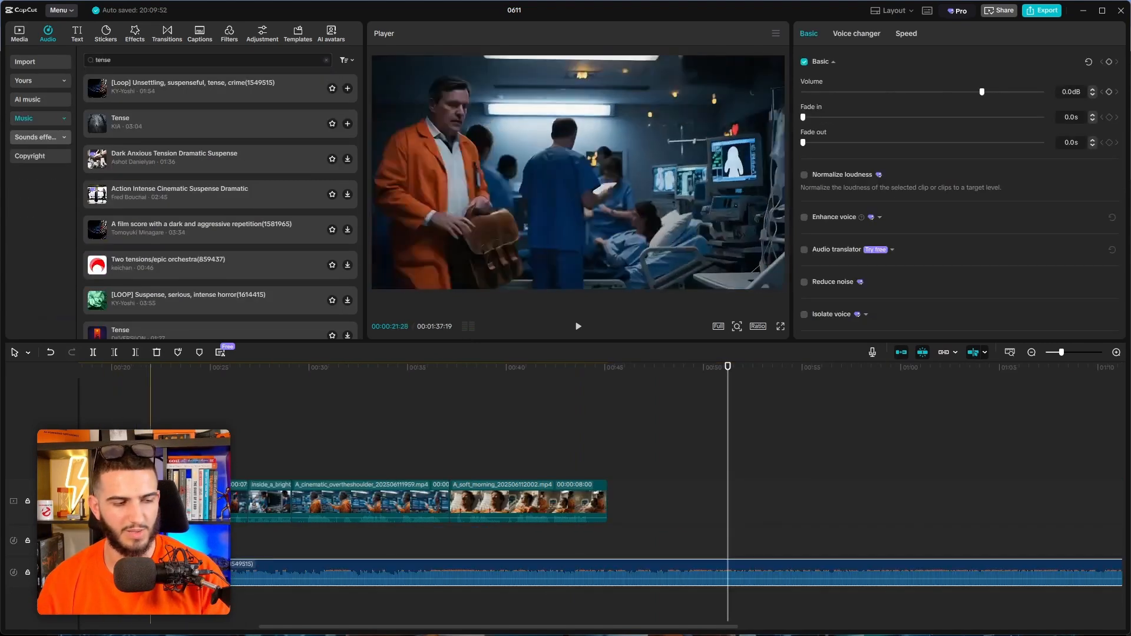
pyautogui.scroll(3, 169, 531)
pyautogui.moveTo(456, 627); pyautogui.dragTo(306, 623)
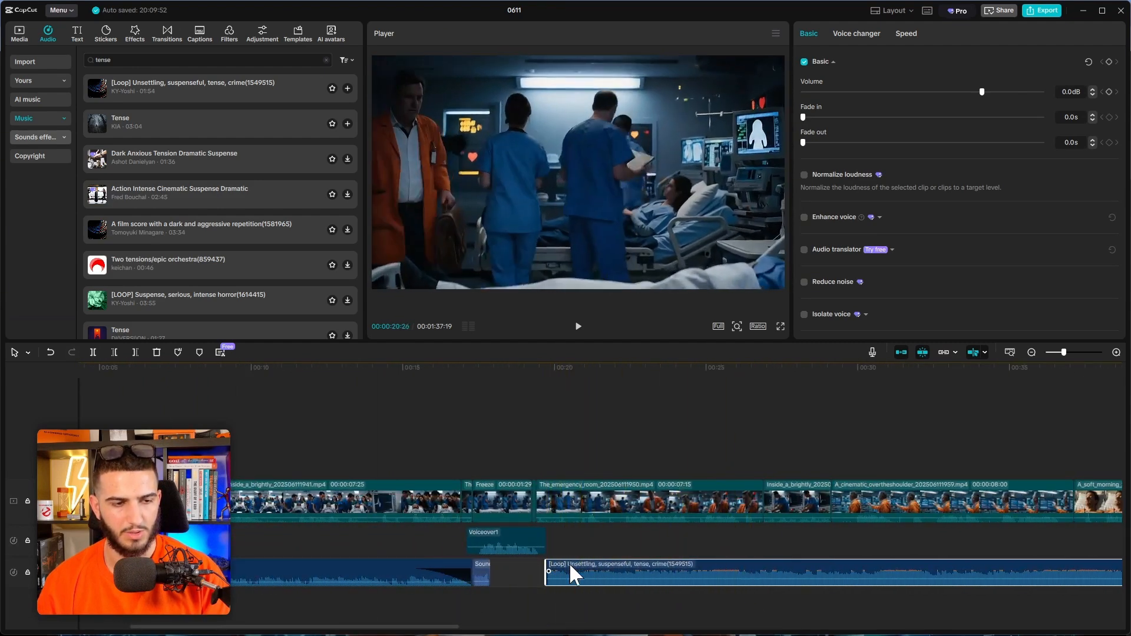
# Step: Give the tense music a 2.1 s fade-in, move it to start just before the freeze frame ends, and play the transition
pyautogui.moveTo(569, 563); pyautogui.dragTo(568, 564)
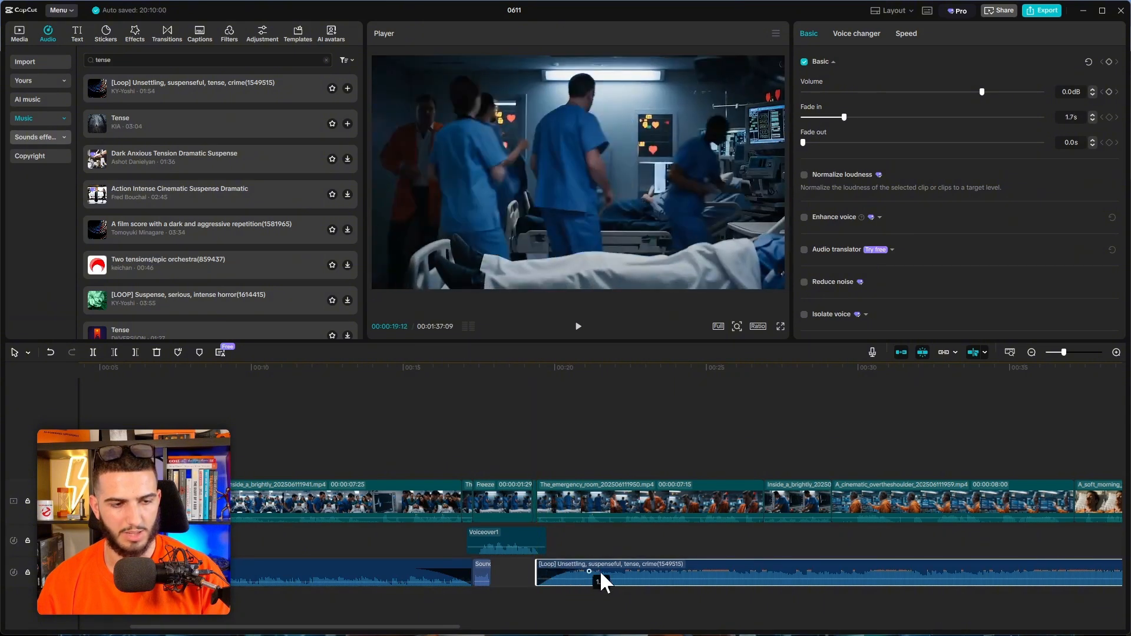
pyautogui.click(506, 599)
pyautogui.press('space')
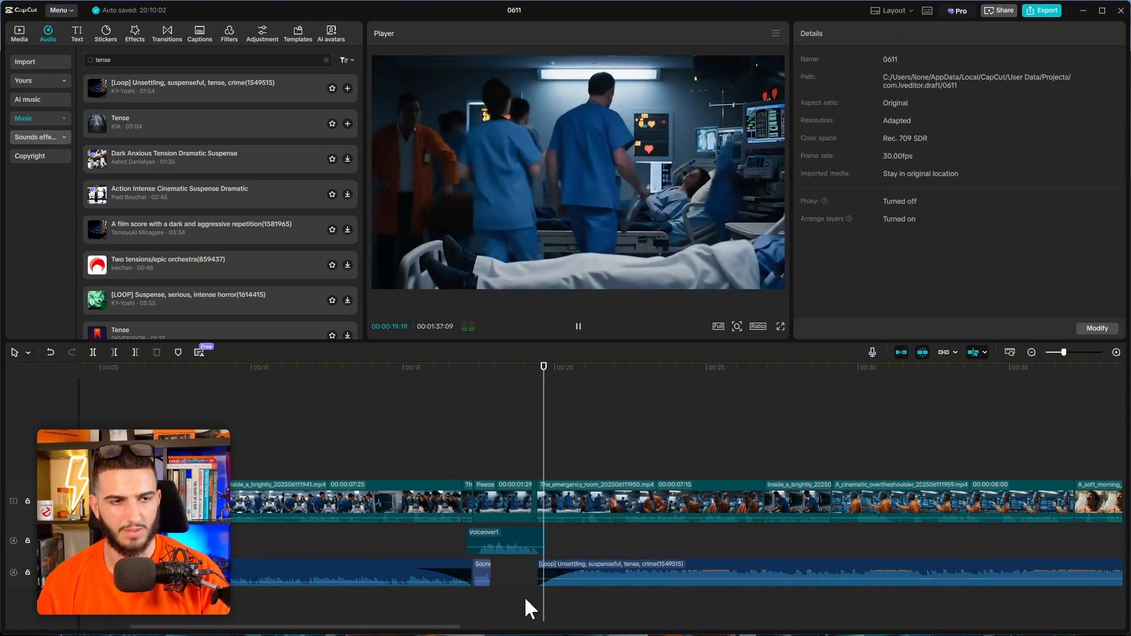
pyautogui.moveTo(598, 558); pyautogui.dragTo(586, 561)
pyautogui.click(497, 587)
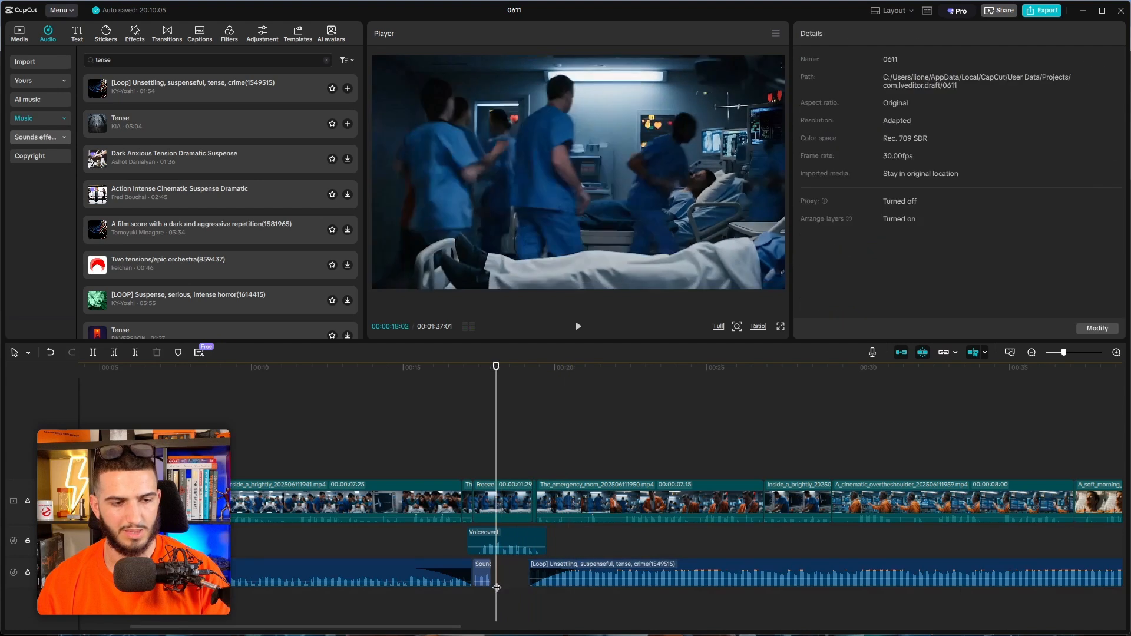
pyautogui.press('space')
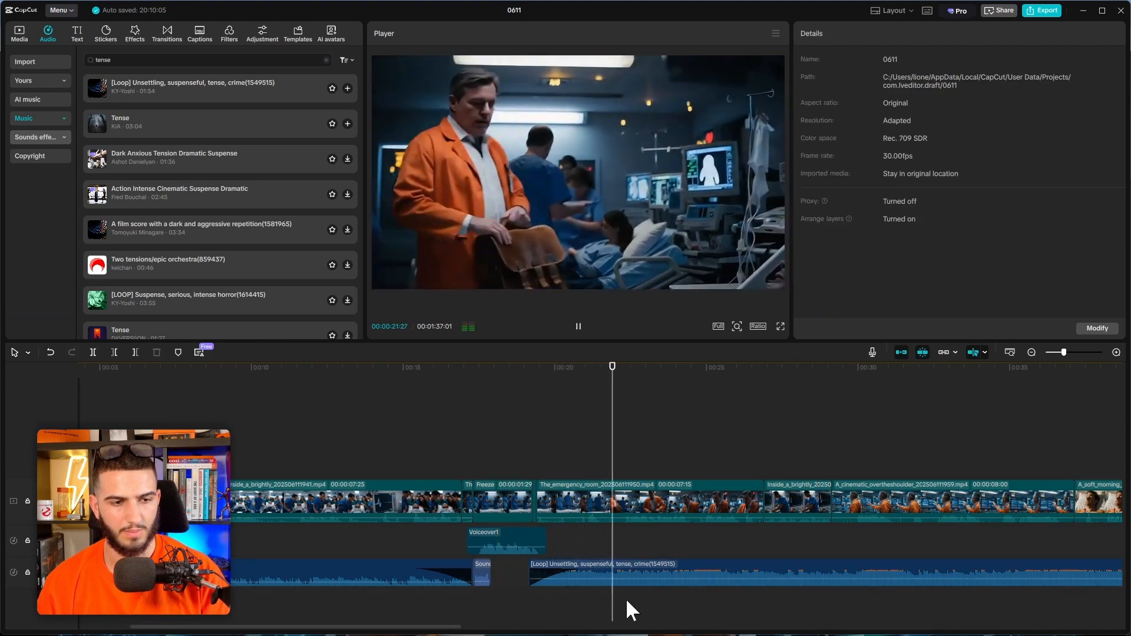
# Step: Trim about 2 s off the start of the tense music, move it back to the end of the freeze frame, and play it
pyautogui.click(602, 569)
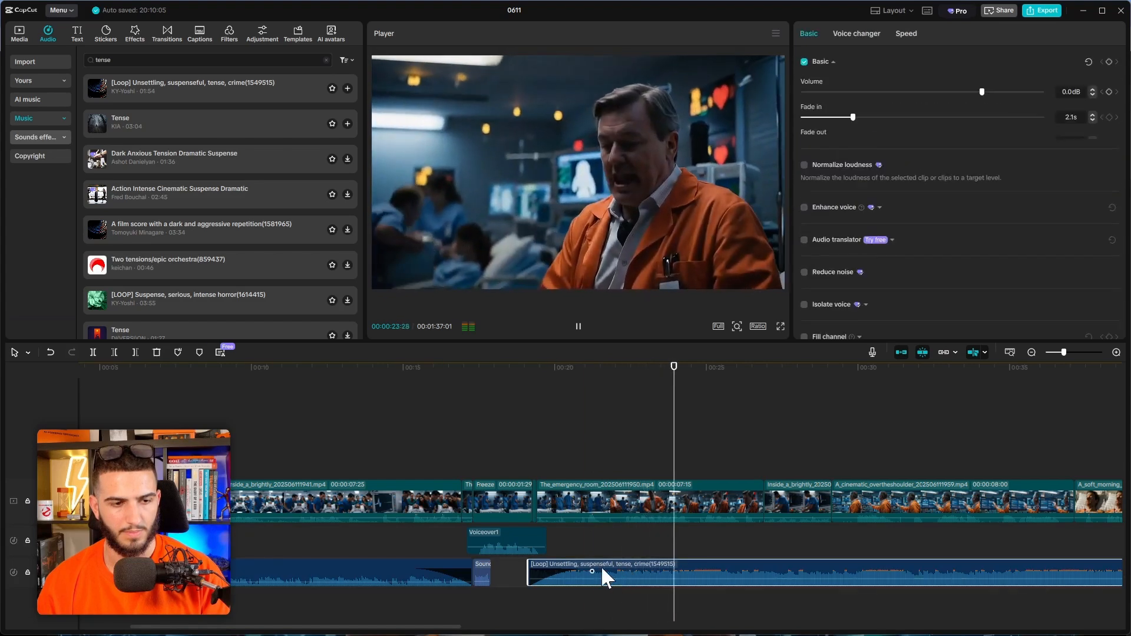
pyautogui.moveTo(526, 570); pyautogui.dragTo(586, 570)
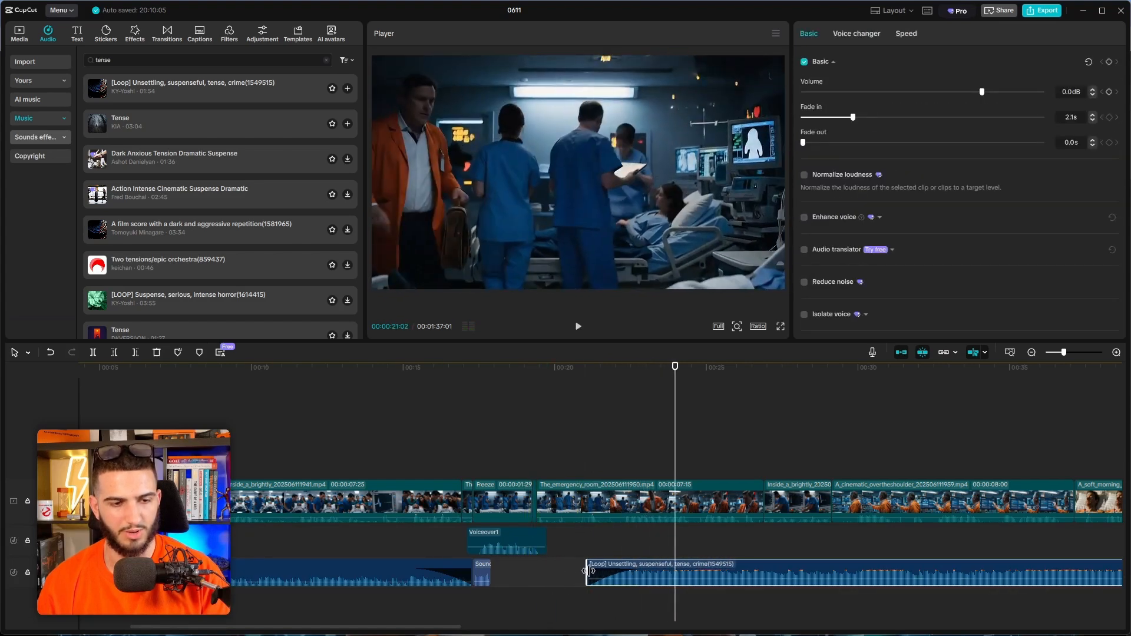
pyautogui.moveTo(689, 565); pyautogui.dragTo(631, 574)
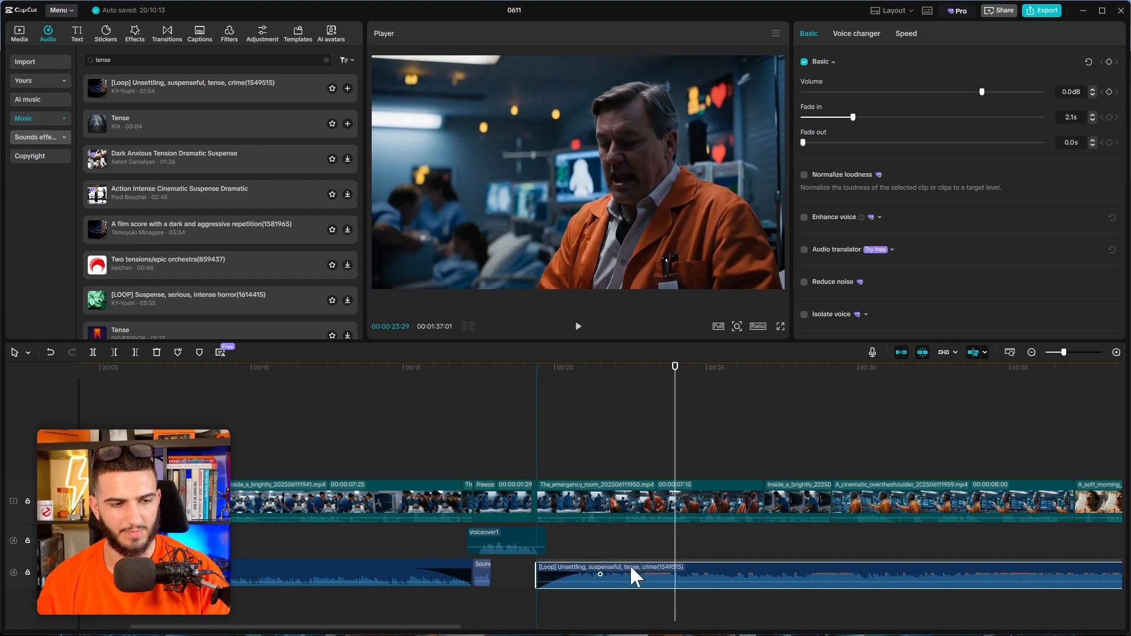
pyautogui.click(511, 587)
pyautogui.press('space')
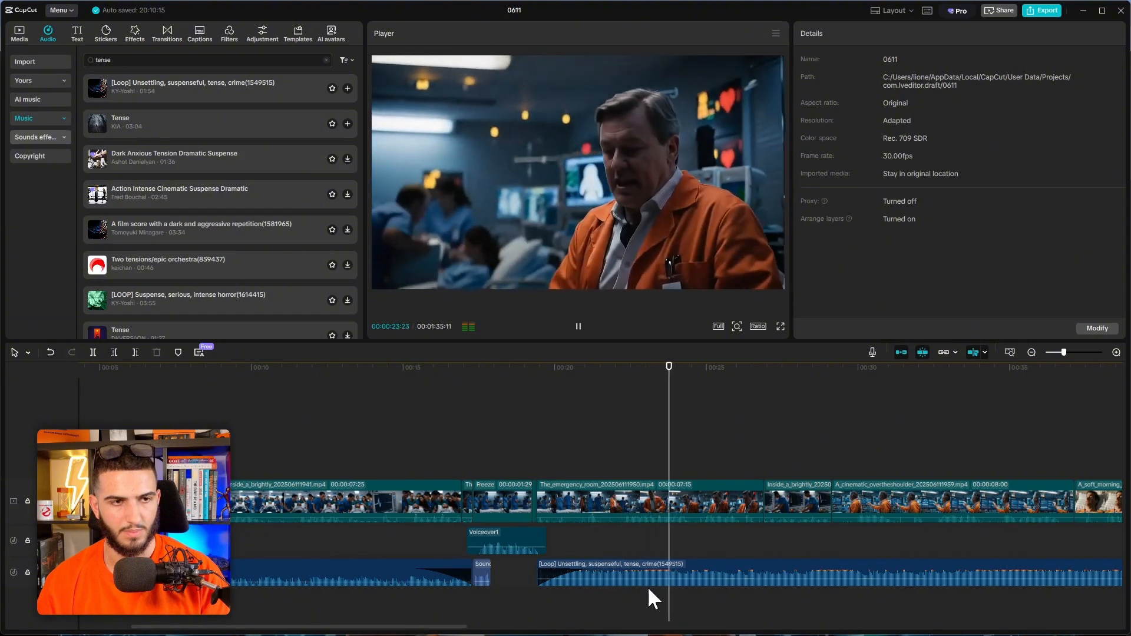
pyautogui.press('space')
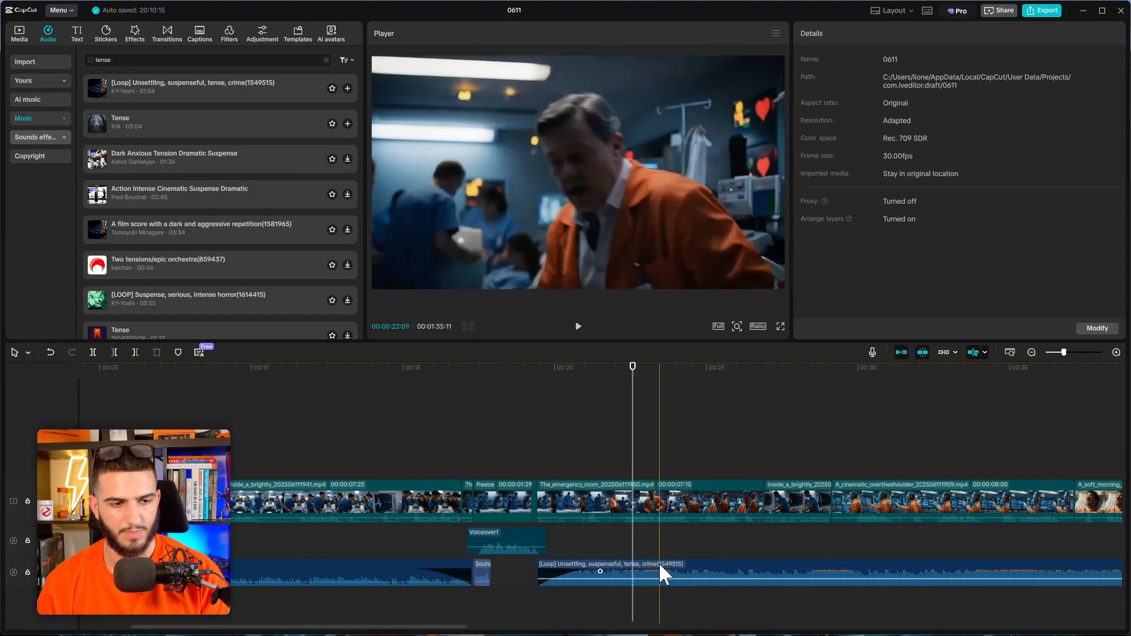
# Step: Move the tense music slightly earlier, trim its start to 19:08, and play the transition
pyautogui.moveTo(660, 565); pyautogui.dragTo(643, 565)
pyautogui.moveTo(520, 563); pyautogui.dragTo(531, 562)
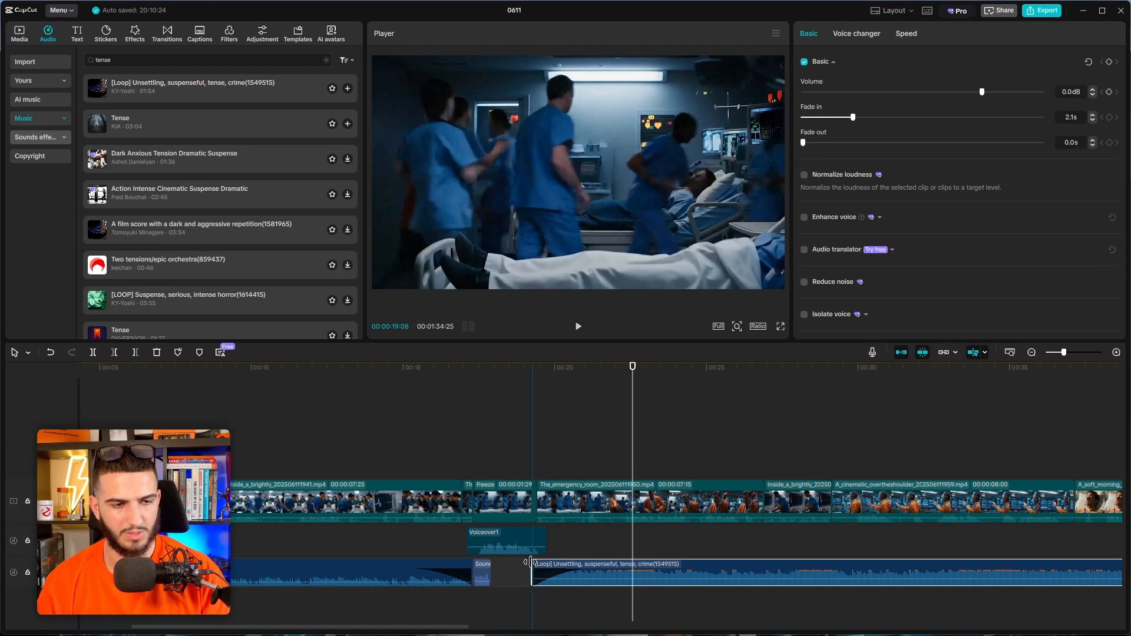
pyautogui.click(613, 599)
pyautogui.press('space')
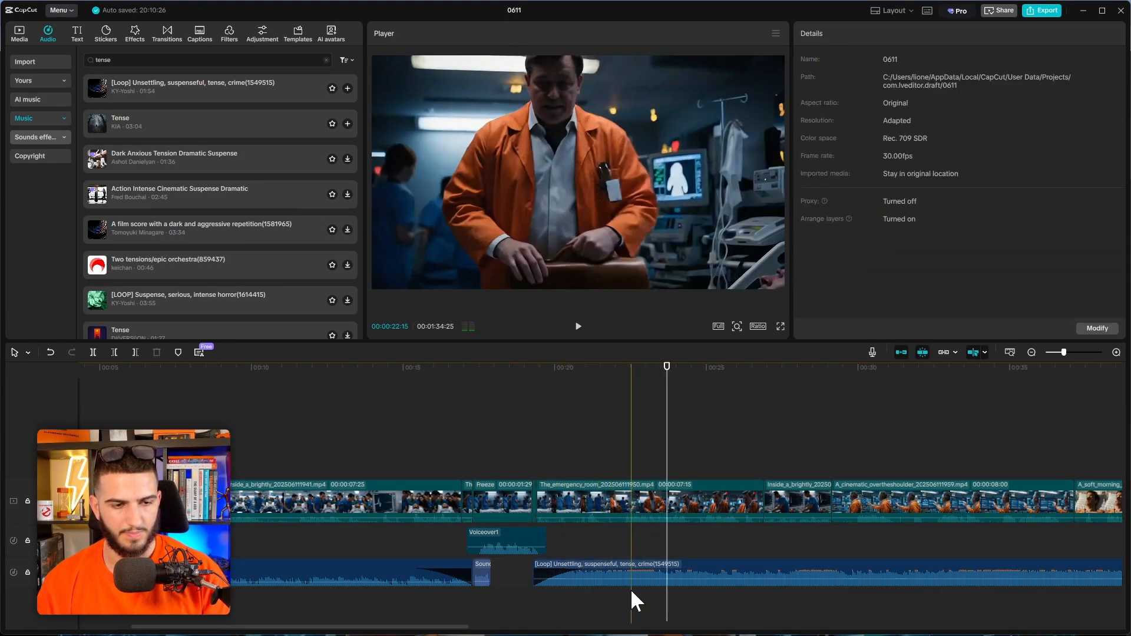
# Step: Split the emergency room clip and the tense music at 22:24, and delete the music after the split
pyautogui.click(631, 599)
pyautogui.press('space')
pyautogui.moveTo(631, 599); pyautogui.dragTo(640, 599)
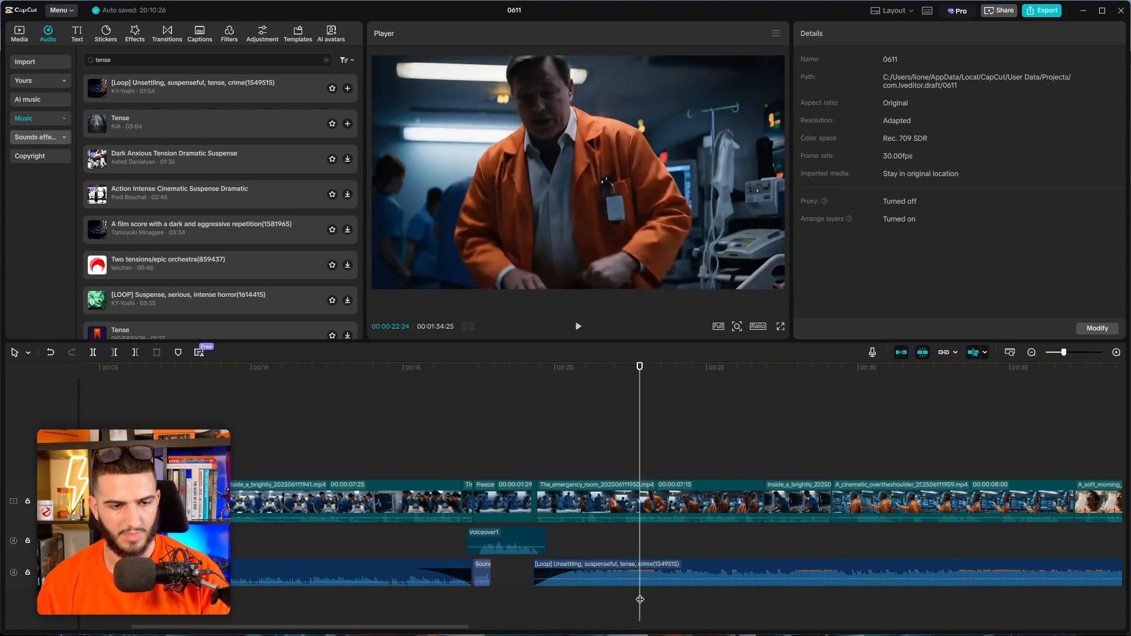
pyautogui.click(649, 567)
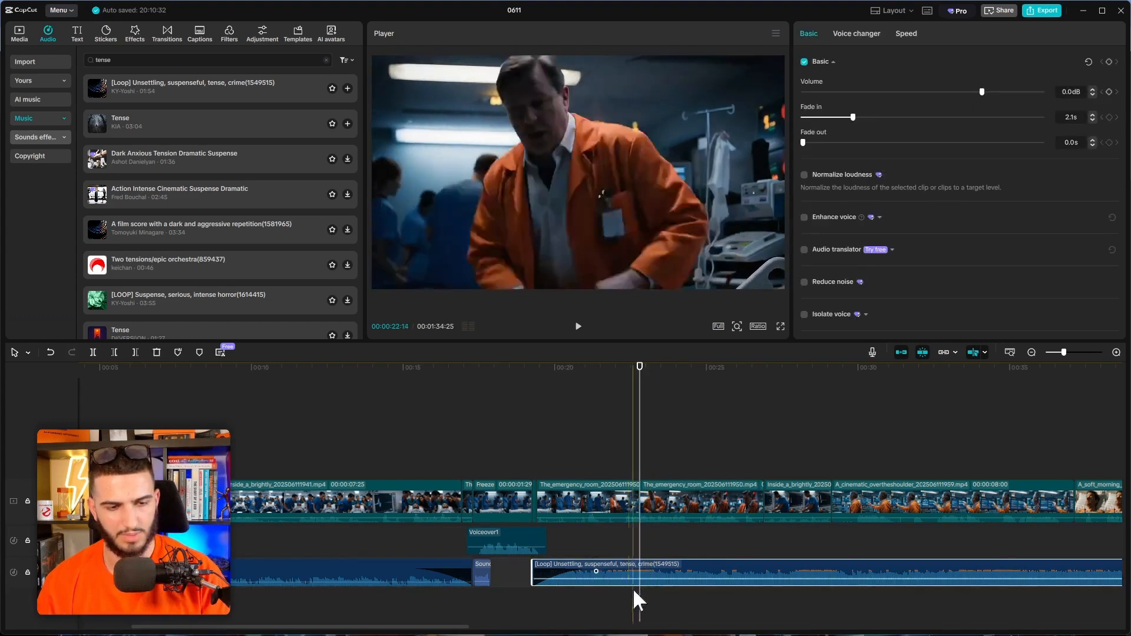
pyautogui.hotkey('ctrl', 'b')
pyautogui.press('Delete')
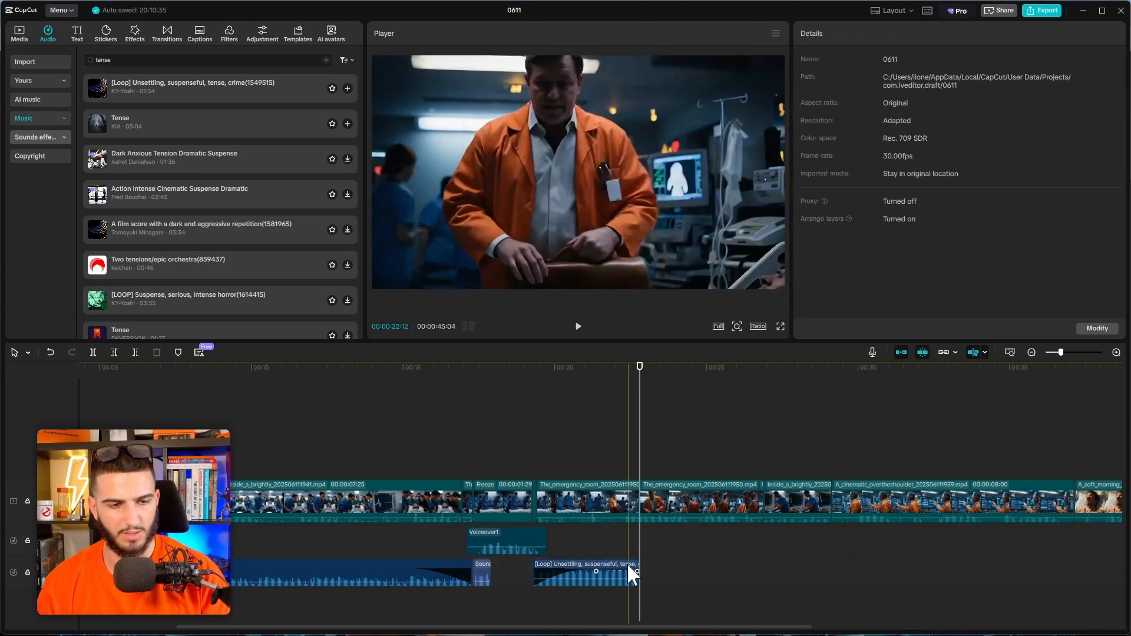
# Step: Move the shortened tense music slightly earlier and play the section up to its end
pyautogui.moveTo(628, 566); pyautogui.dragTo(622, 566)
pyautogui.click(505, 606)
pyautogui.press('space')
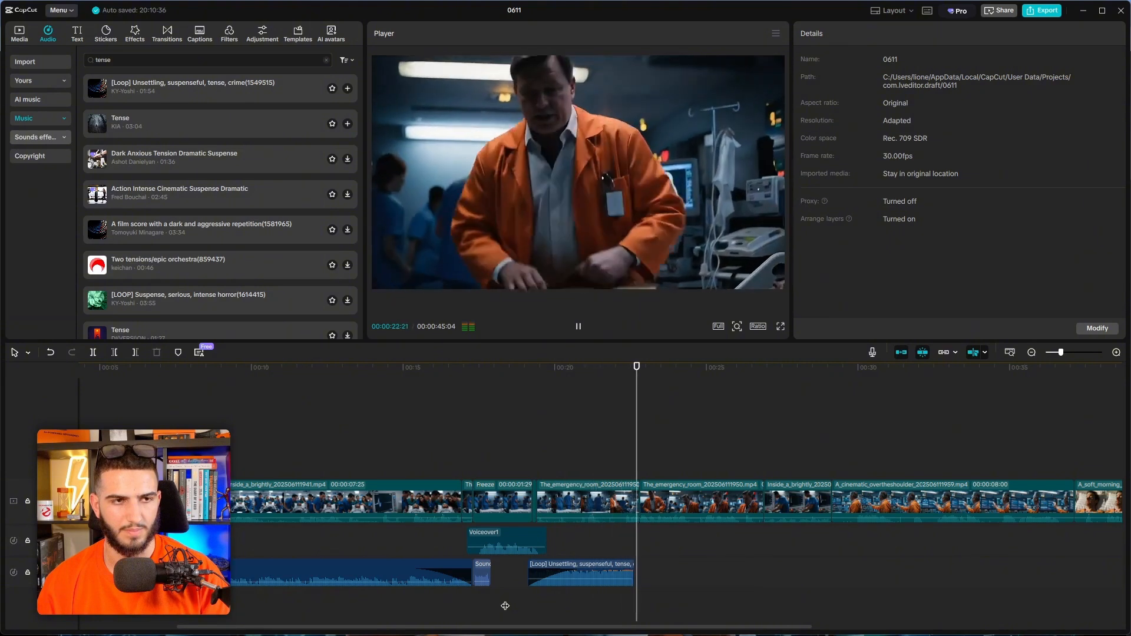
# Step: Reposition the tense music, trim its start slightly, extend its end to the video cut at 22:24, and play it
pyautogui.click(609, 567)
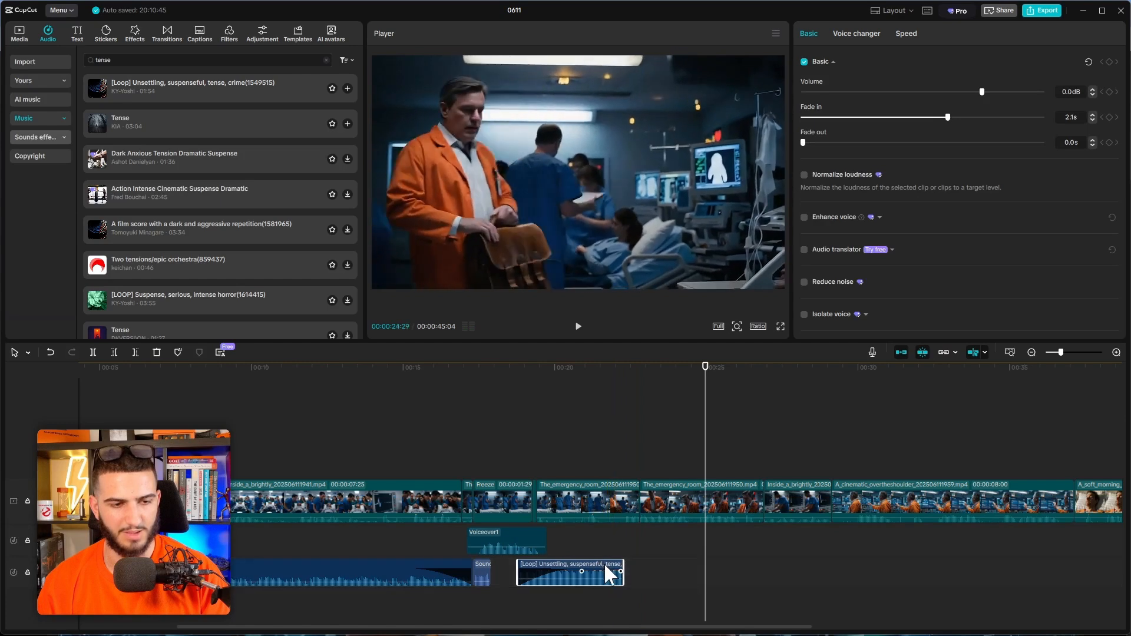
pyautogui.moveTo(603, 563); pyautogui.dragTo(609, 563)
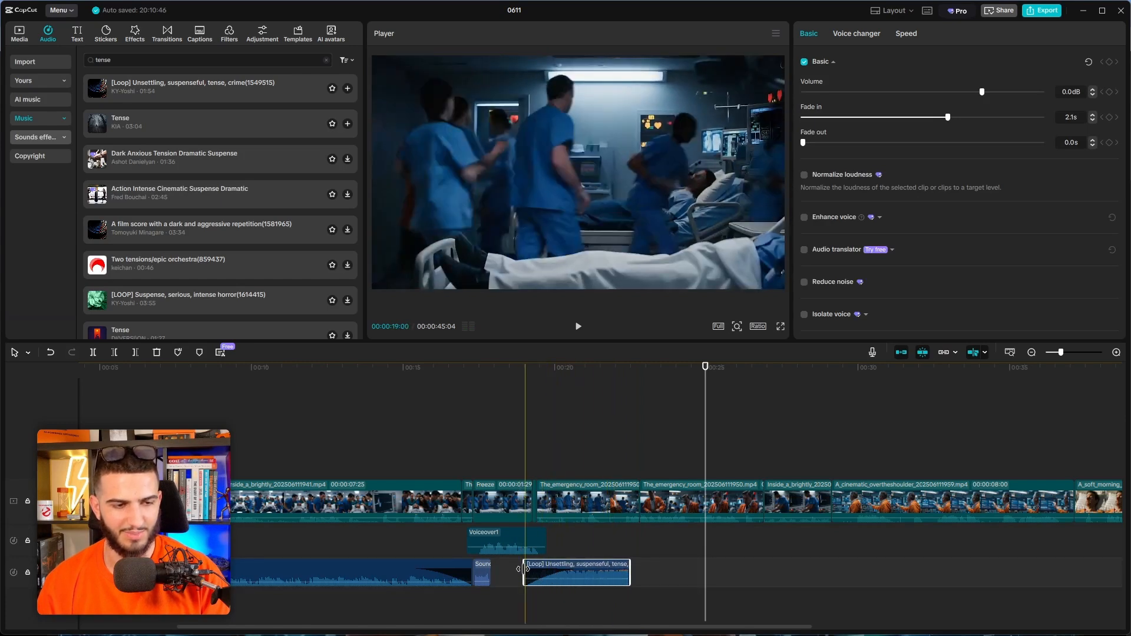
pyautogui.moveTo(520, 568); pyautogui.dragTo(529, 568)
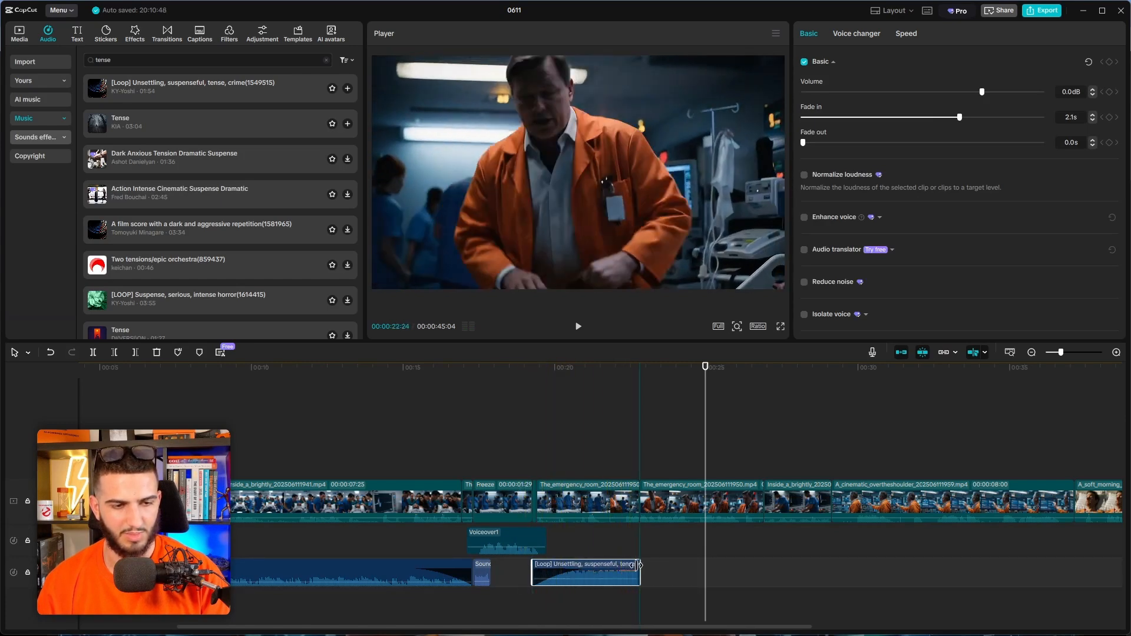
pyautogui.click(627, 548)
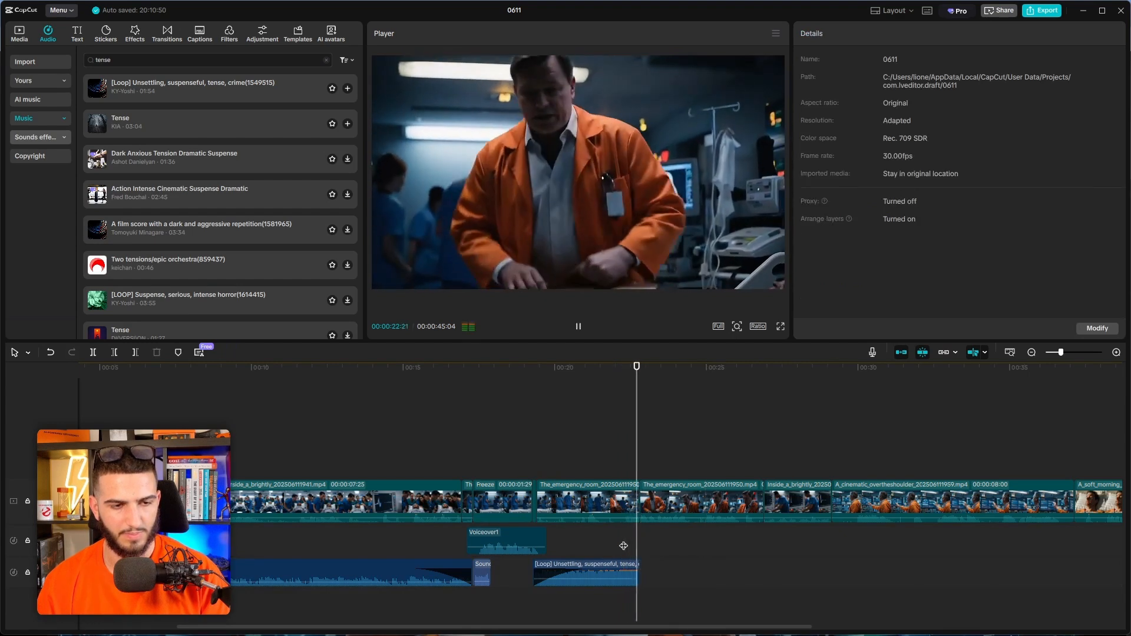
pyautogui.click(623, 546)
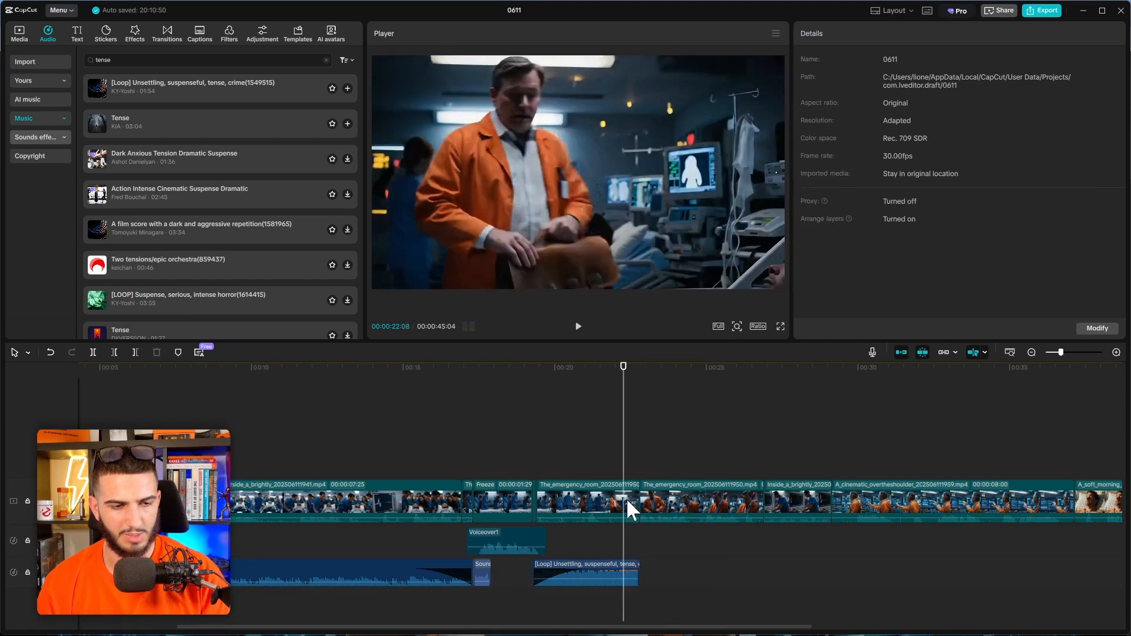
# Step: Move the tense music slightly earlier and play the section around its end
pyautogui.moveTo(617, 569); pyautogui.dragTo(602, 571)
pyautogui.click(630, 549)
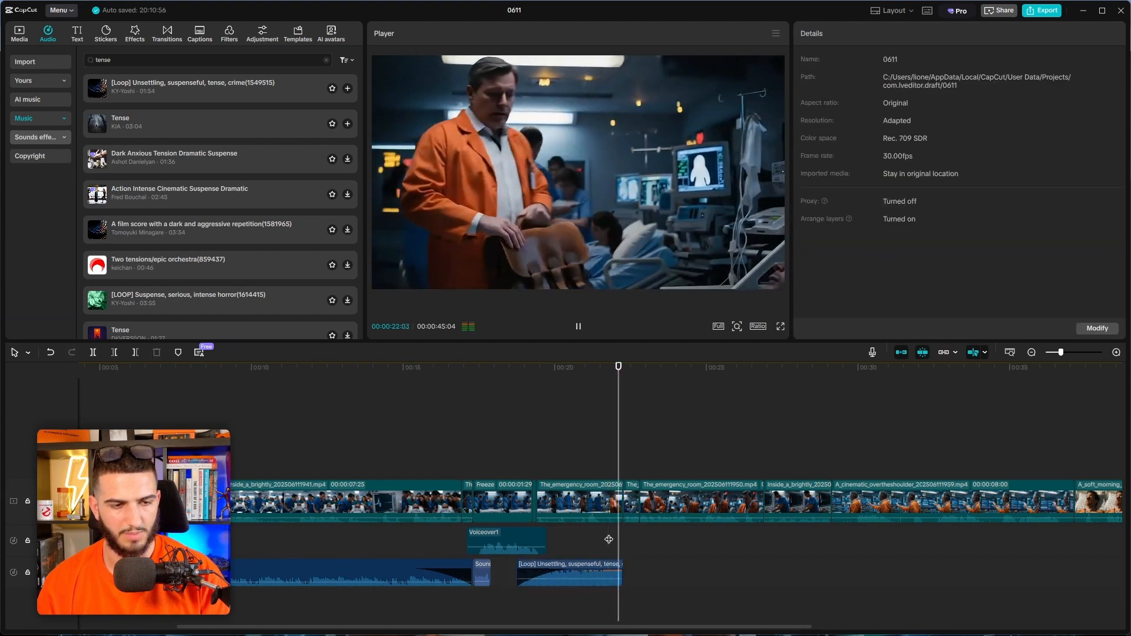
pyautogui.press('space')
pyautogui.click(599, 569)
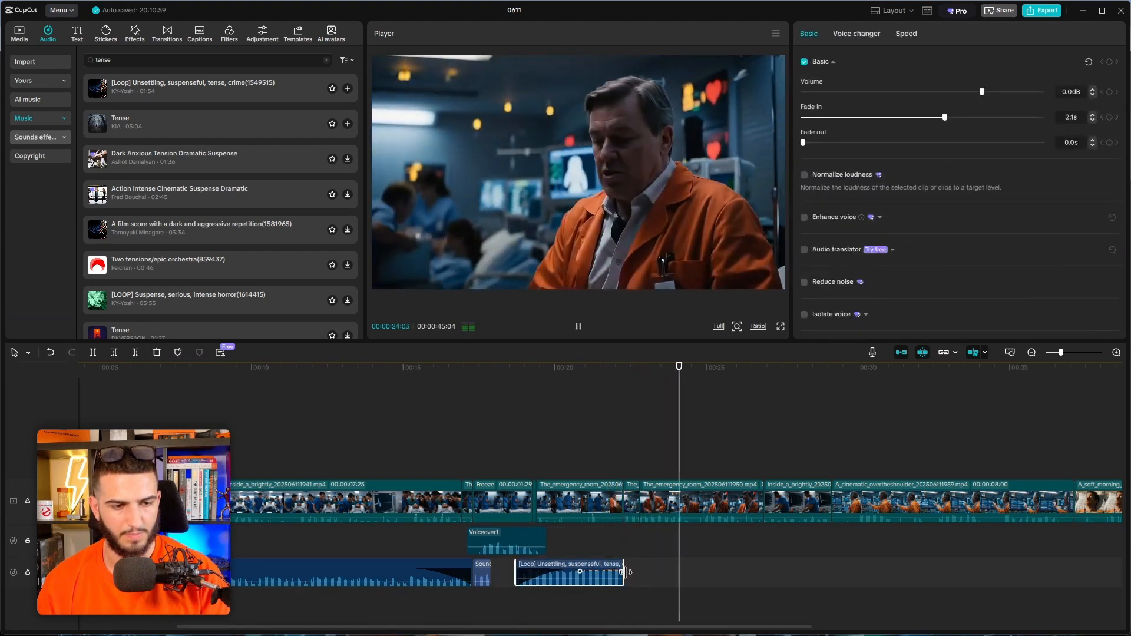
# Step: Nudge the tense music slightly later so it ends at the emergency room video cut, and play that passage
pyautogui.scroll(5, 625, 586)
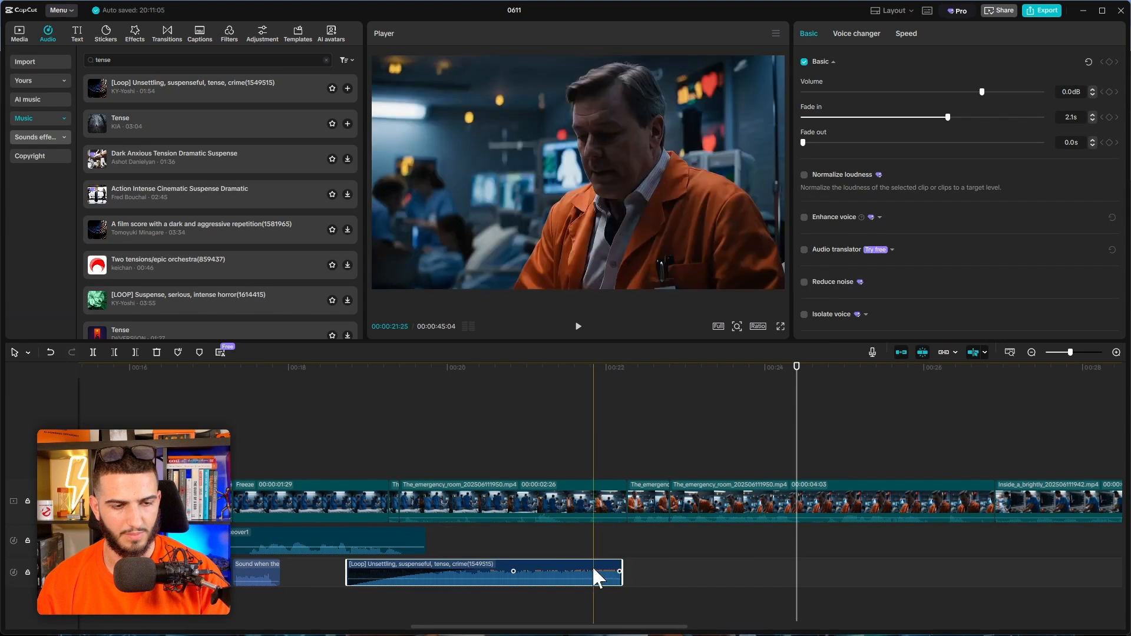
pyautogui.moveTo(594, 570); pyautogui.dragTo(598, 571)
pyautogui.click(586, 541)
pyautogui.press('space')
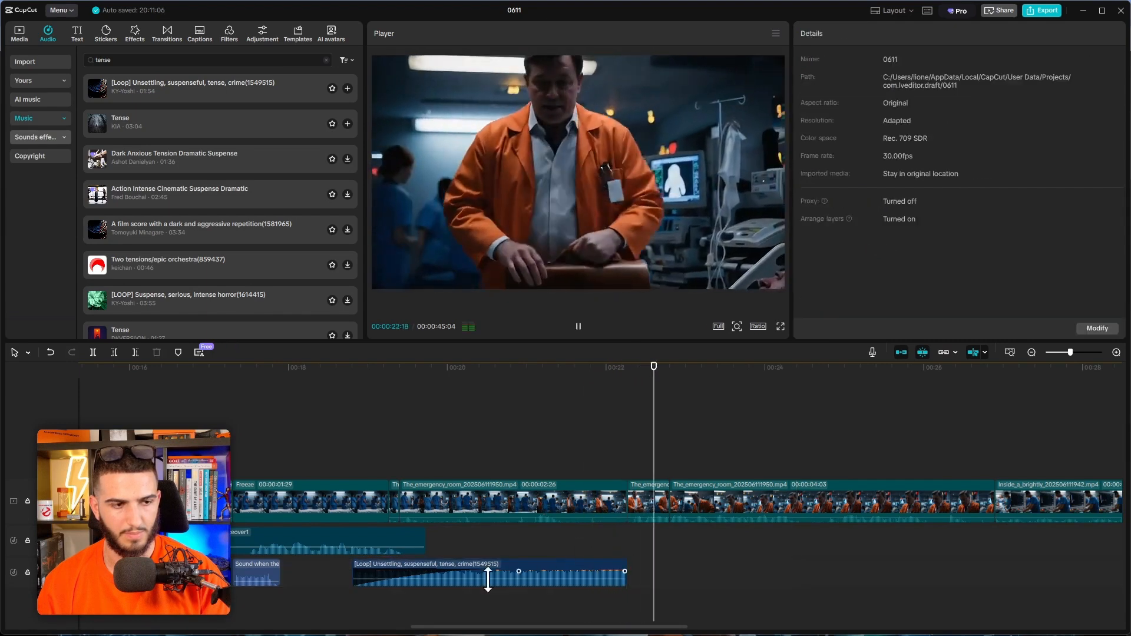
pyautogui.click(529, 572)
pyautogui.press('space')
# Step: Fine-tune the end of the tense music at the cut between the emergency room clips and replay it
pyautogui.scroll(2, 626, 578)
pyautogui.moveTo(626, 578); pyautogui.dragTo(610, 563)
pyautogui.click(595, 534)
pyautogui.press('space')
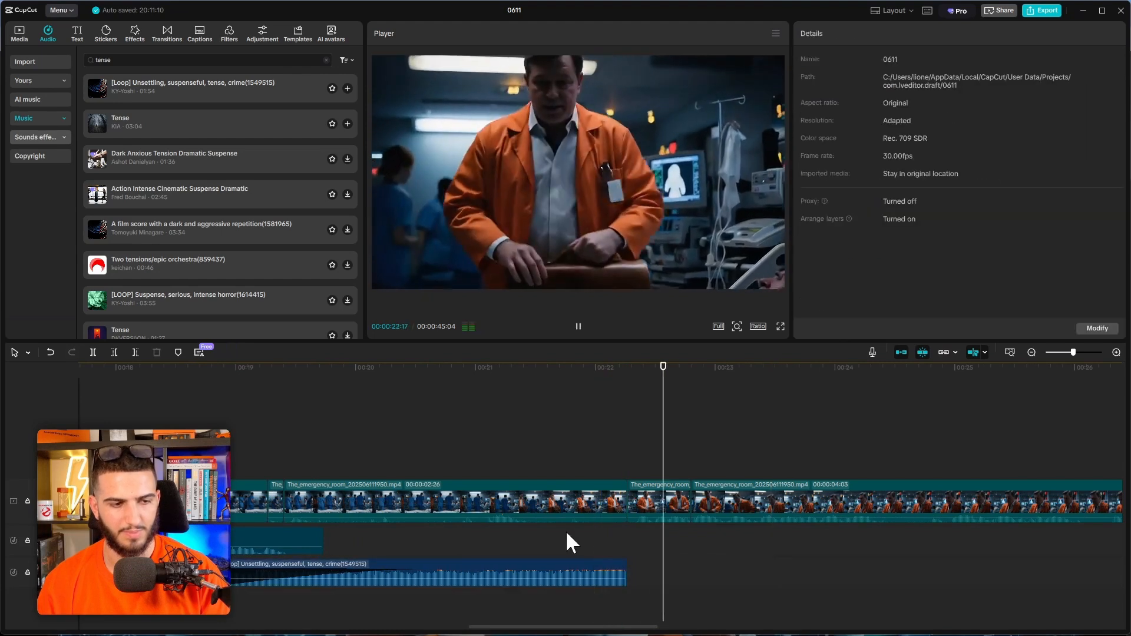
pyautogui.click(567, 540)
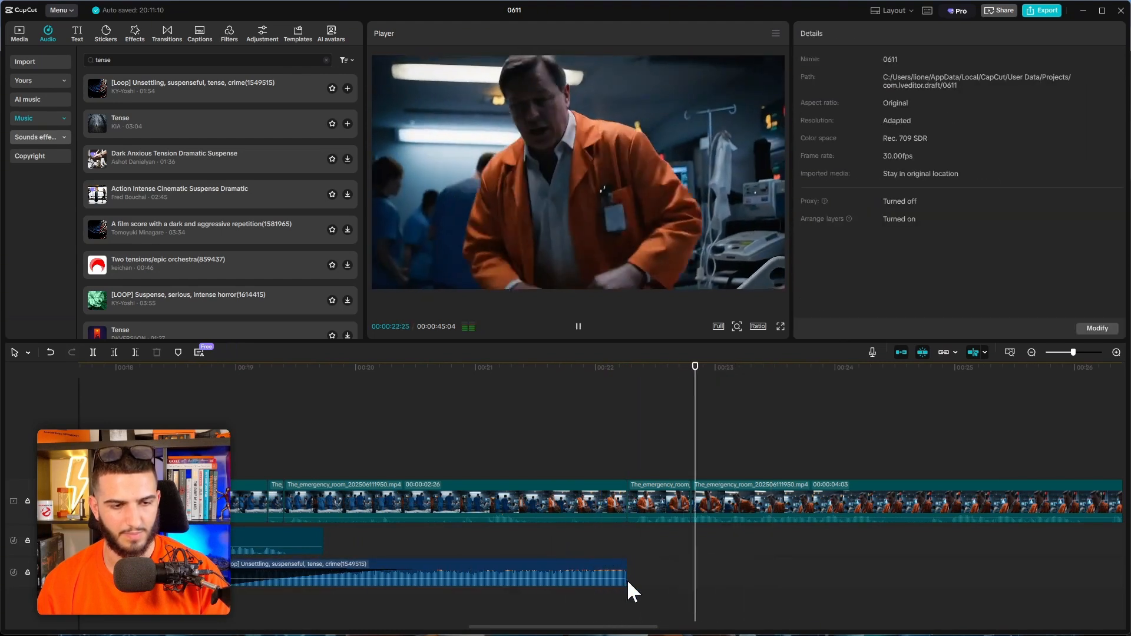
# Step: Shift the tense music by a few frames, play its ending, and align it with the video cut
pyautogui.click(616, 574)
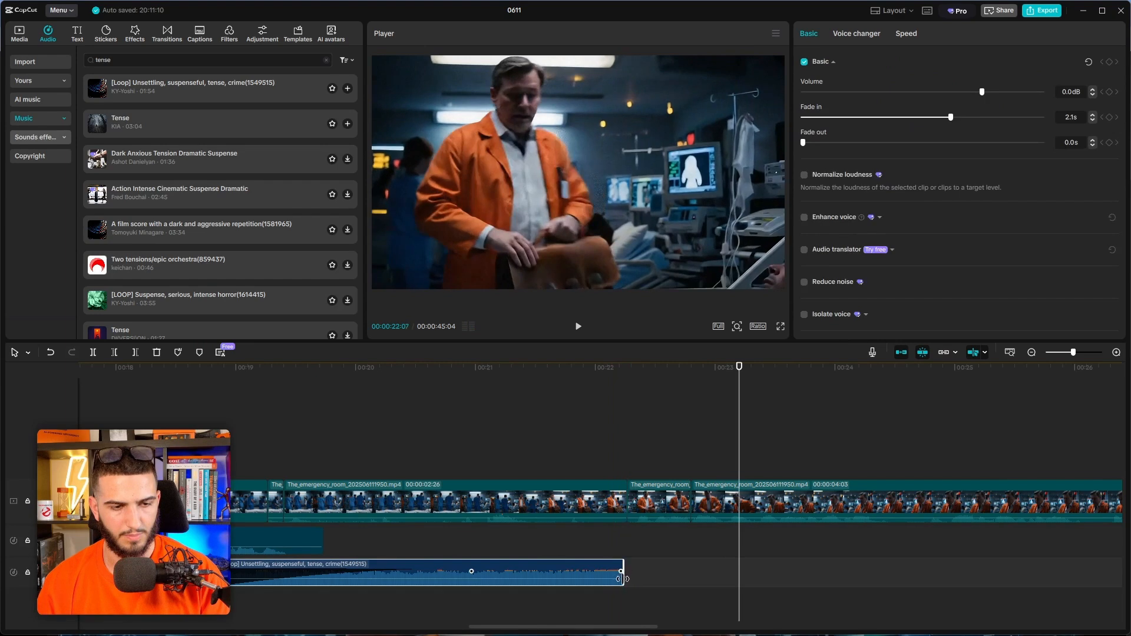
pyautogui.click(594, 544)
pyautogui.press('space')
pyautogui.moveTo(582, 560); pyautogui.dragTo(586, 560)
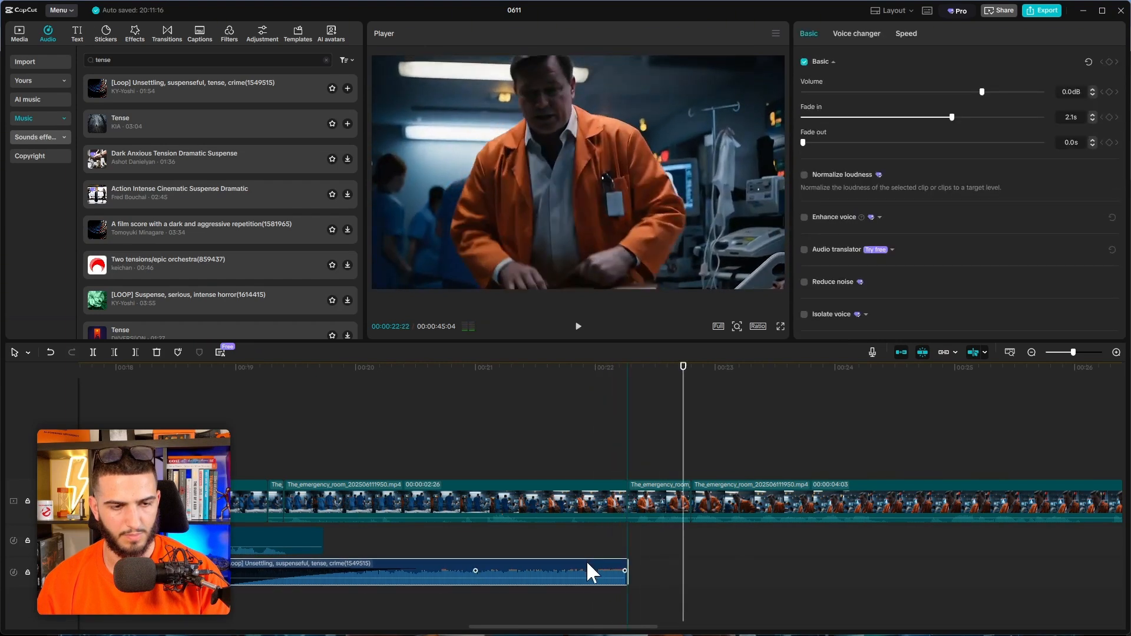
# Step: Play the sequence from 18:17 through the close-ups of the man in the orange coat
pyautogui.click(184, 569)
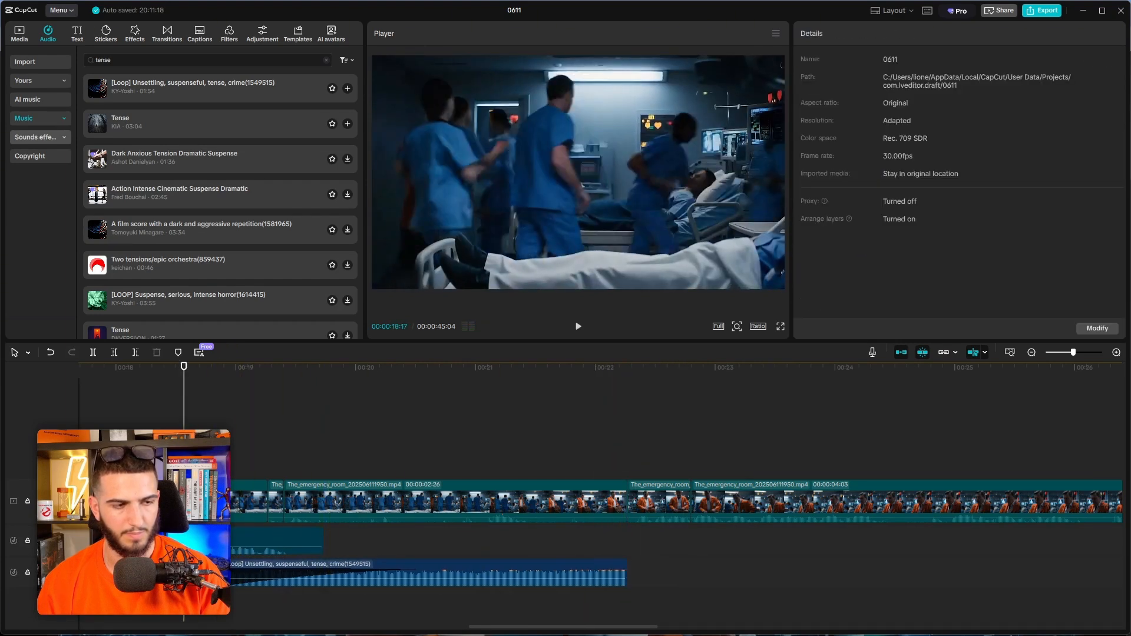
pyautogui.scroll(-4, 183, 569)
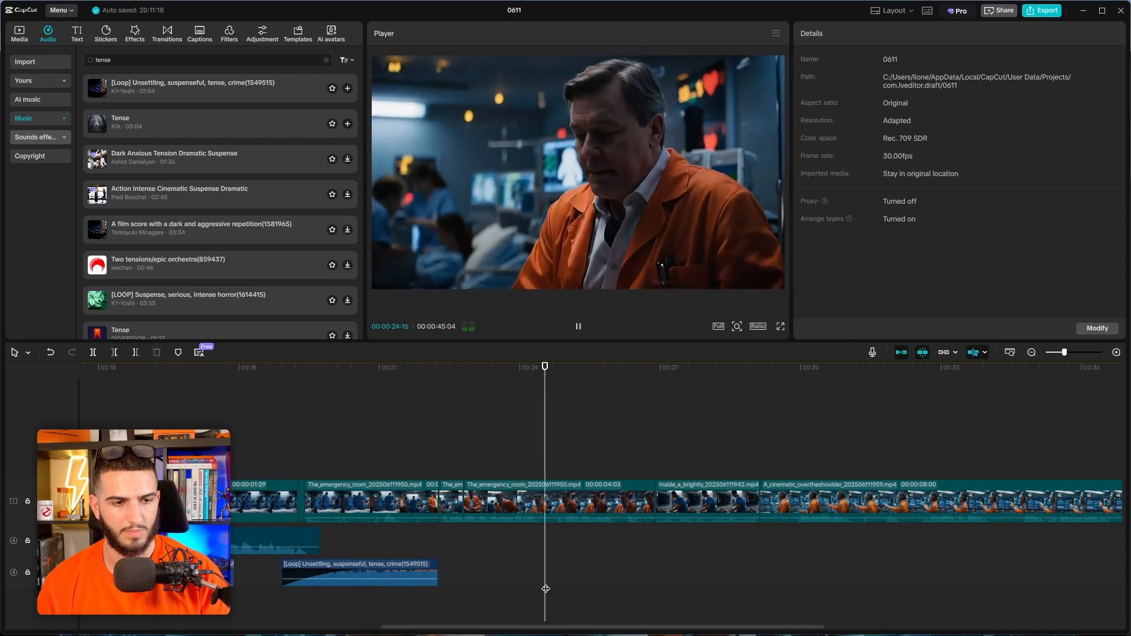
pyautogui.press('space')
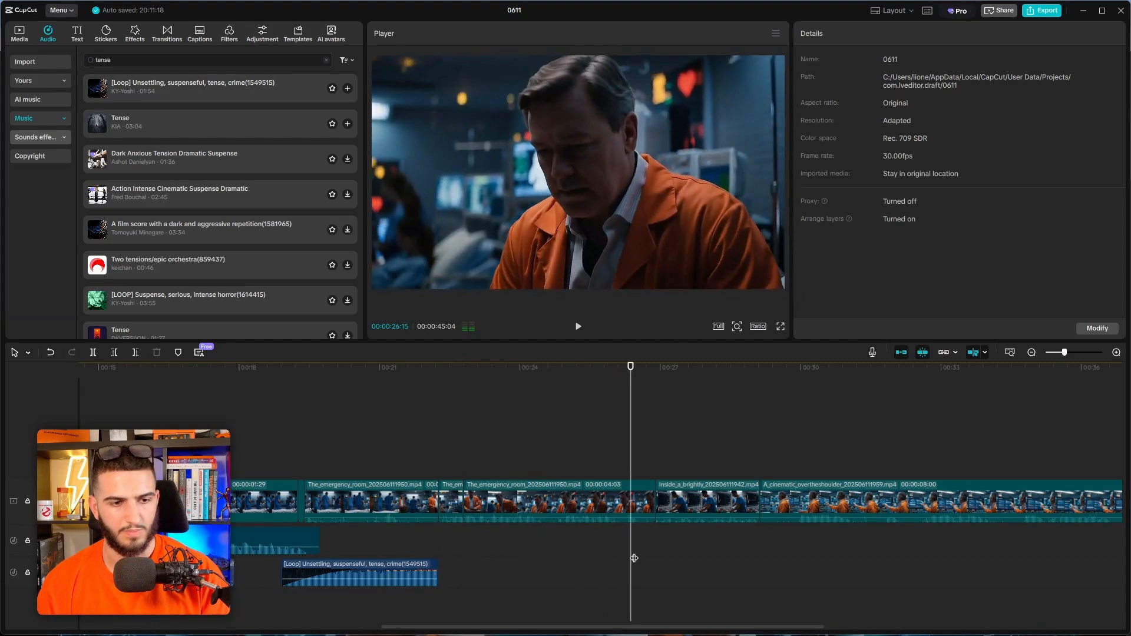
pyautogui.click(625, 555)
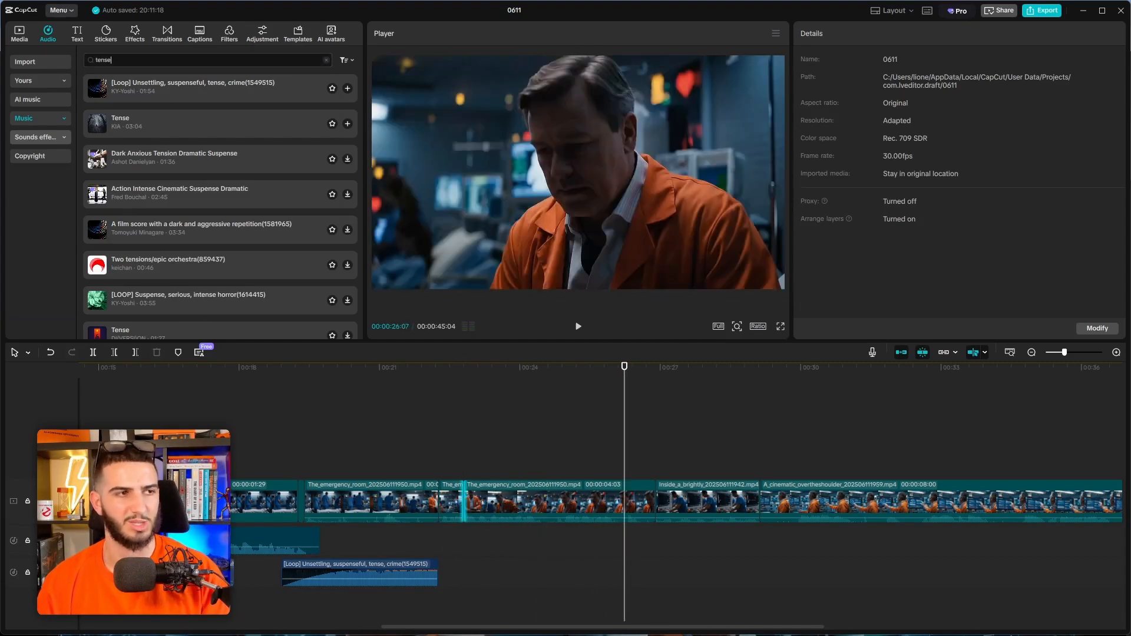
# Step: Search the music library for "rock music" and examine the results for the next scene
pyautogui.press('BackSpace')
pyautogui.press('BackSpace')
pyautogui.press('BackSpace')
pyautogui.press('BackSpace')
pyautogui.press('BackSpace')
pyautogui.write('rock music')
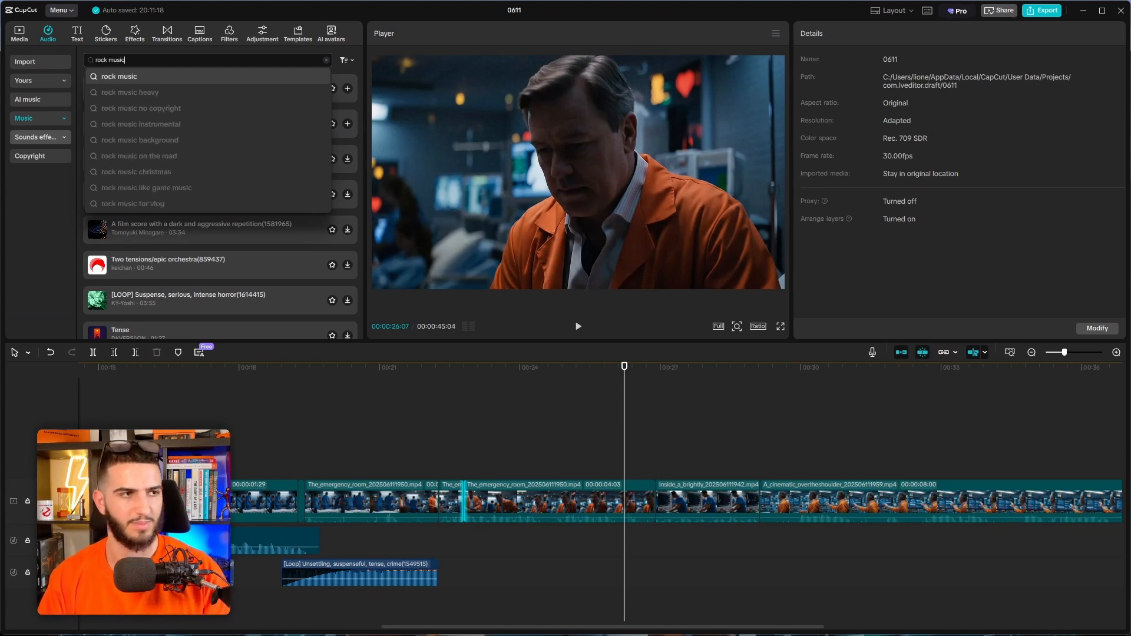
pyautogui.press('Return')
pyautogui.scroll(-2, 607, 553)
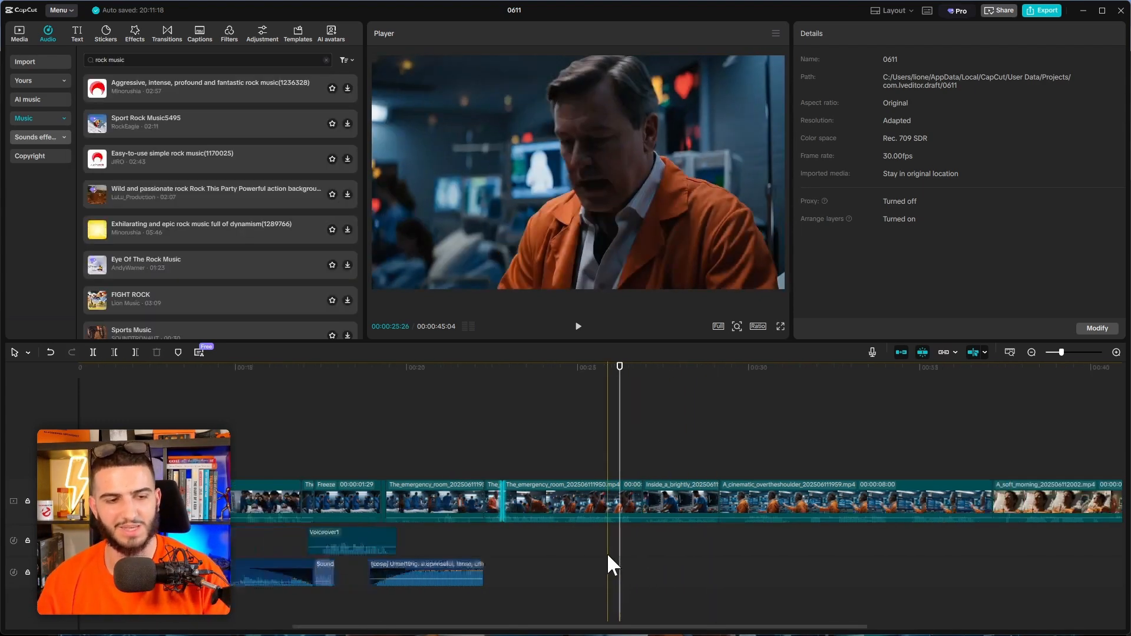
pyautogui.scroll(-2, 607, 553)
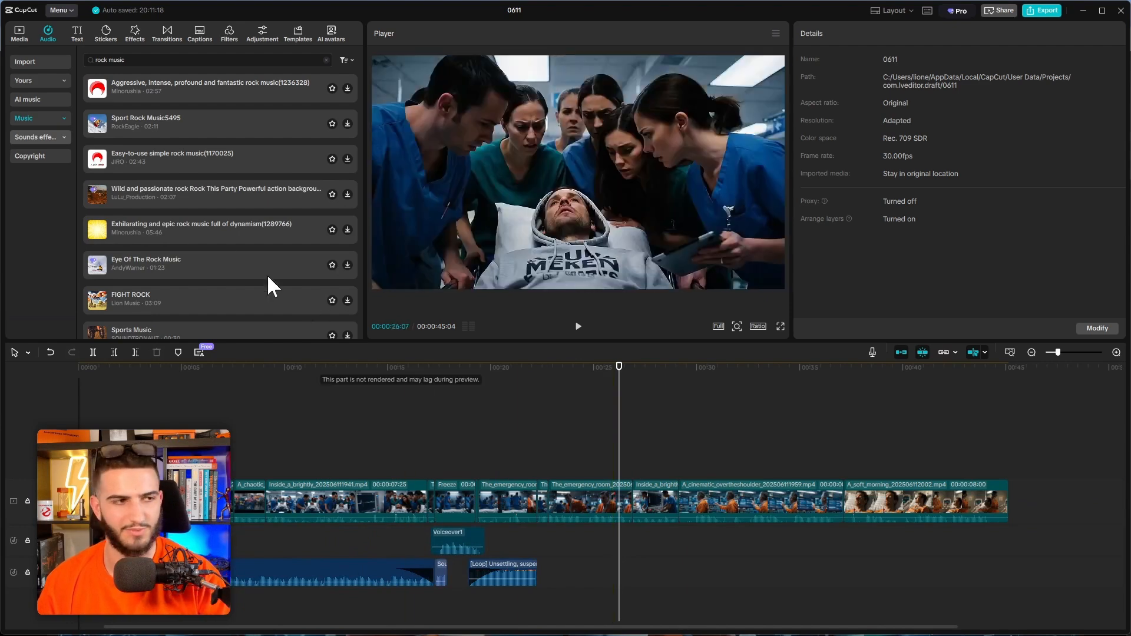
# Step: Add the jazz track Happy Motown Celebrate after the tense music with a 5.1 s fade-in, and play the passage
pyautogui.click(97, 107)
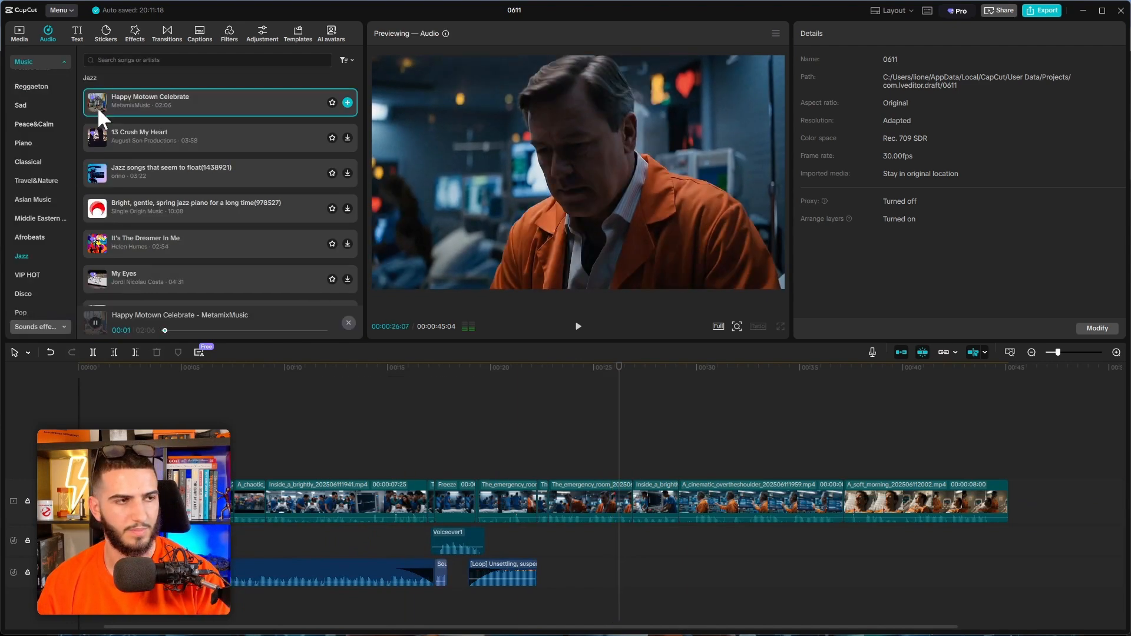
pyautogui.moveTo(98, 101); pyautogui.dragTo(671, 573)
pyautogui.click(612, 549)
pyautogui.press('space')
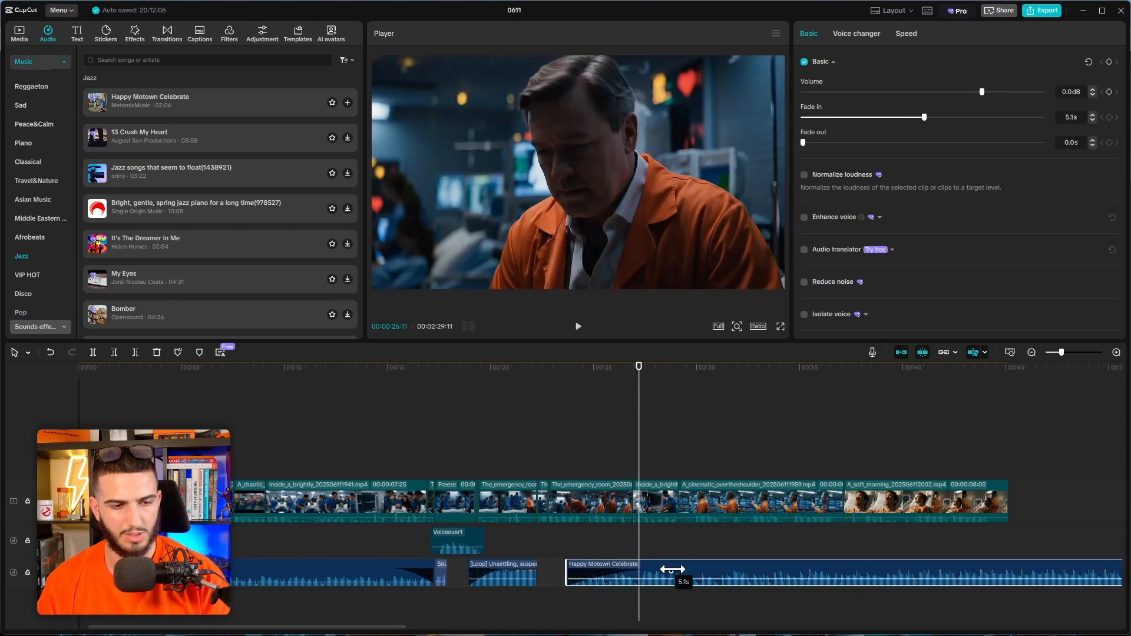
pyautogui.click(495, 535)
pyautogui.press('space')
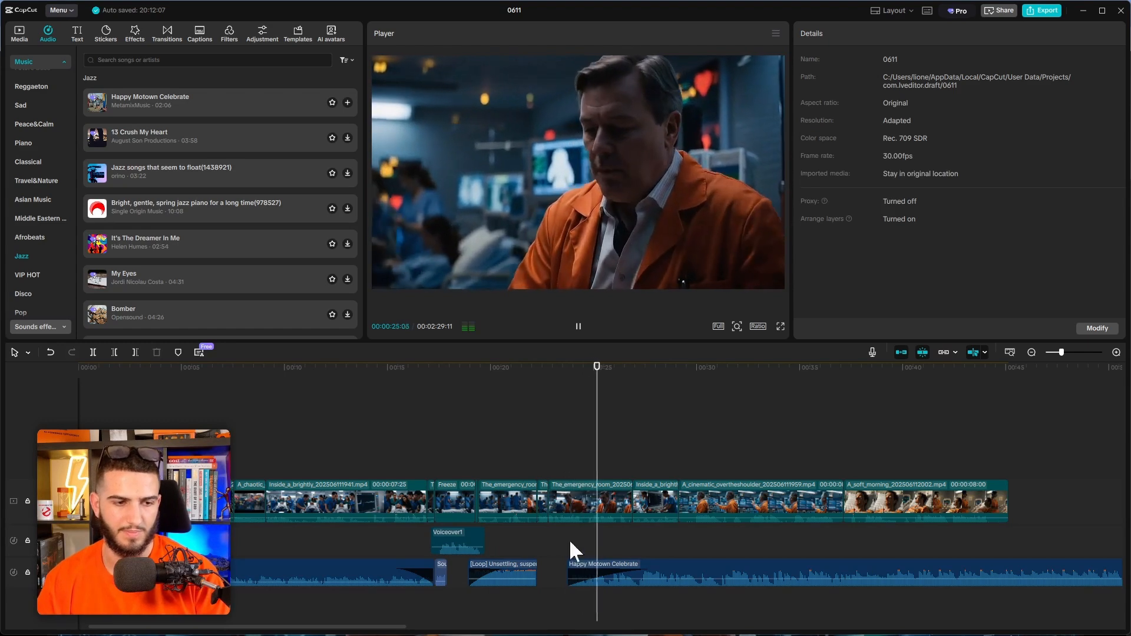
pyautogui.press('space')
# Step: Place Happy Motown Celebrate directly against the tense music's end, set its fade-in to 9.8 s, and play the transition
pyautogui.click(641, 563)
pyautogui.moveTo(623, 564); pyautogui.dragTo(737, 563)
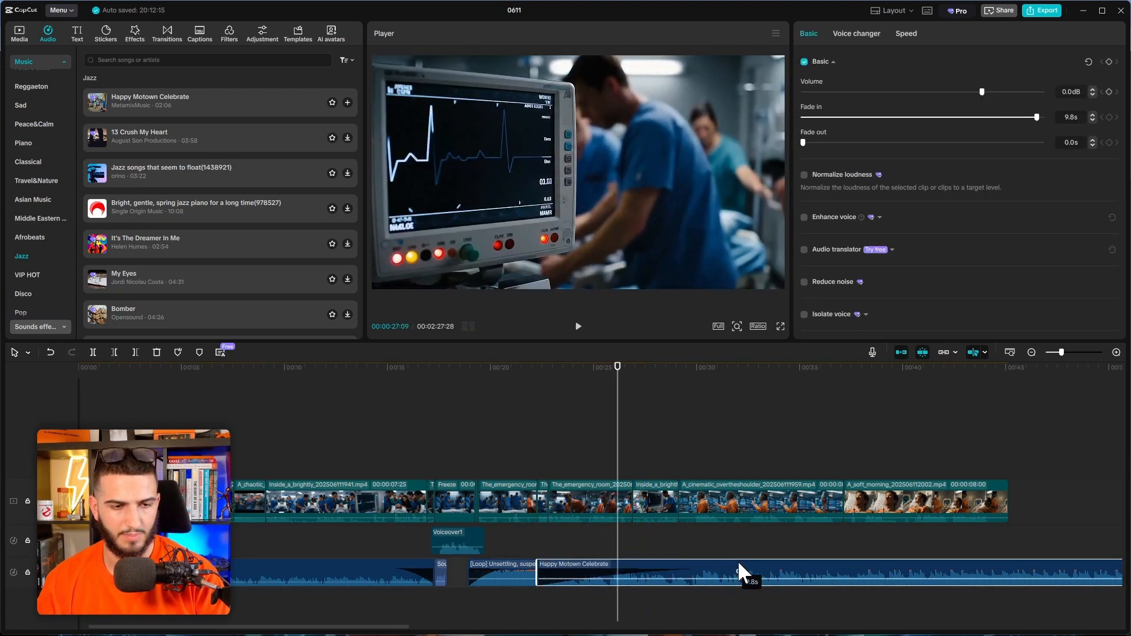
pyautogui.click(528, 560)
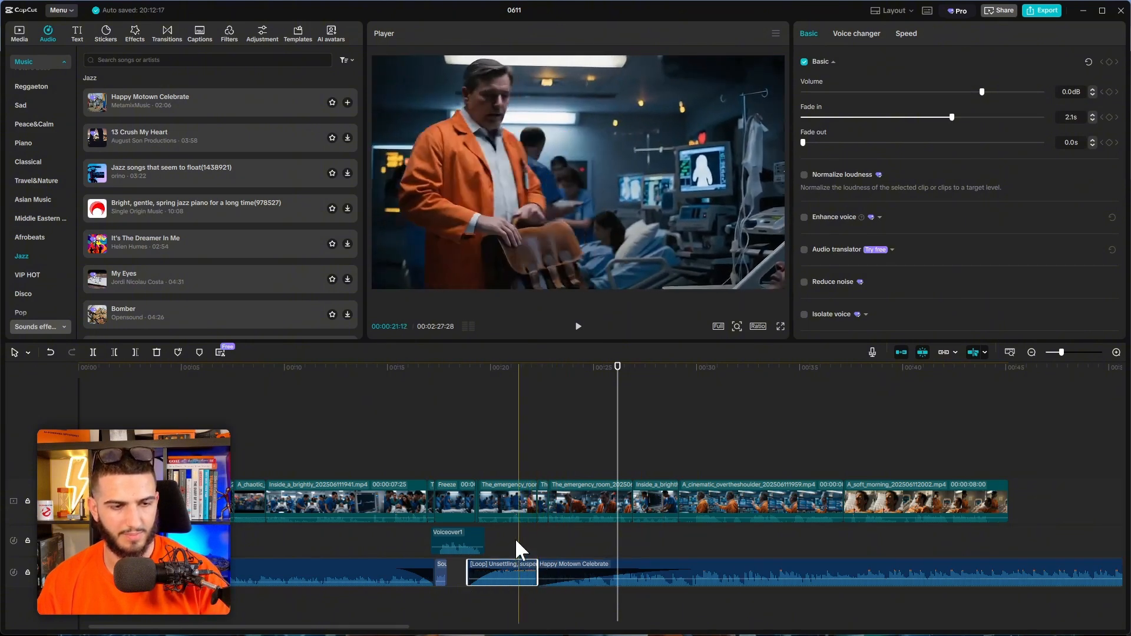
pyautogui.click(515, 542)
pyautogui.press('space')
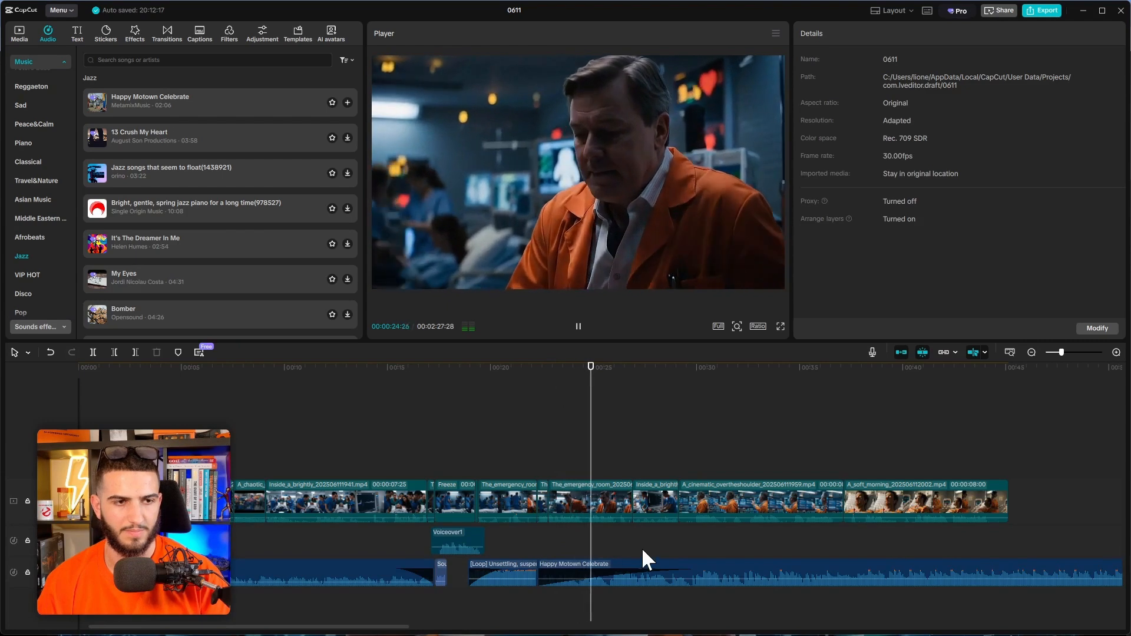
# Step: Lower the volume of Happy Motown Celebrate to -4.7 dB, then split it at 50:13 and delete the remainder
pyautogui.scroll(-2, 642, 547)
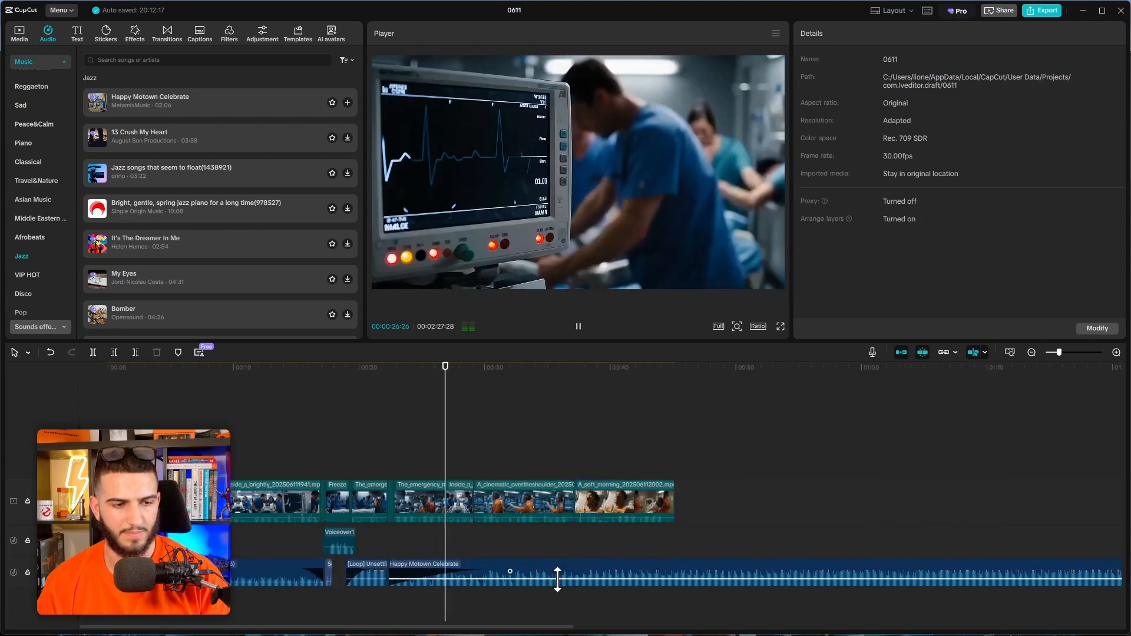
pyautogui.click(558, 579)
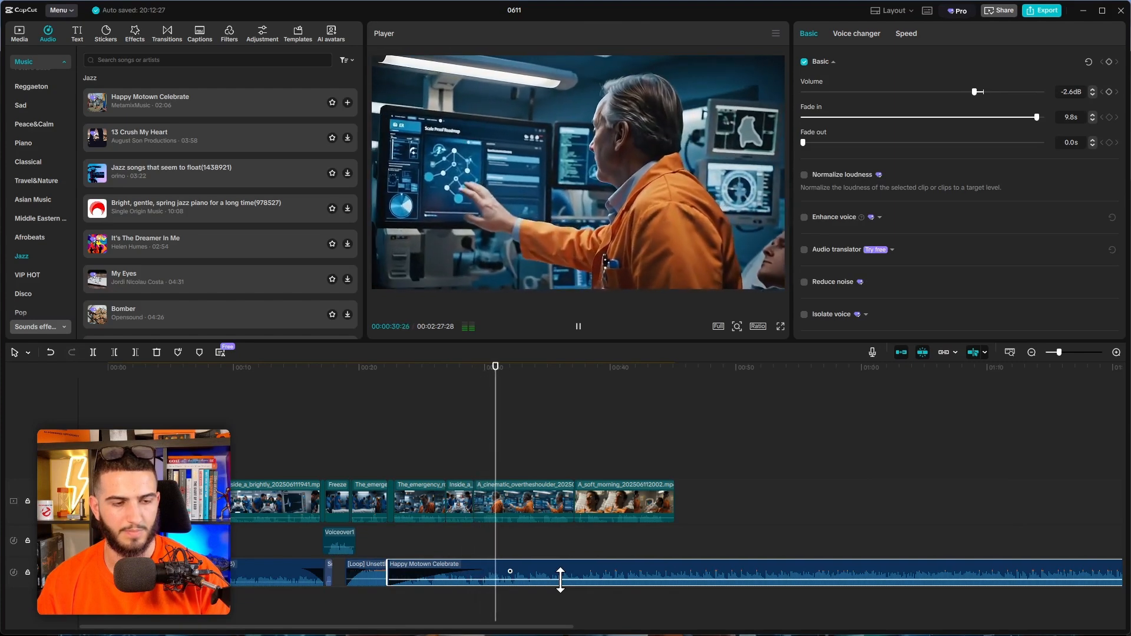
pyautogui.moveTo(561, 581); pyautogui.dragTo(561, 581)
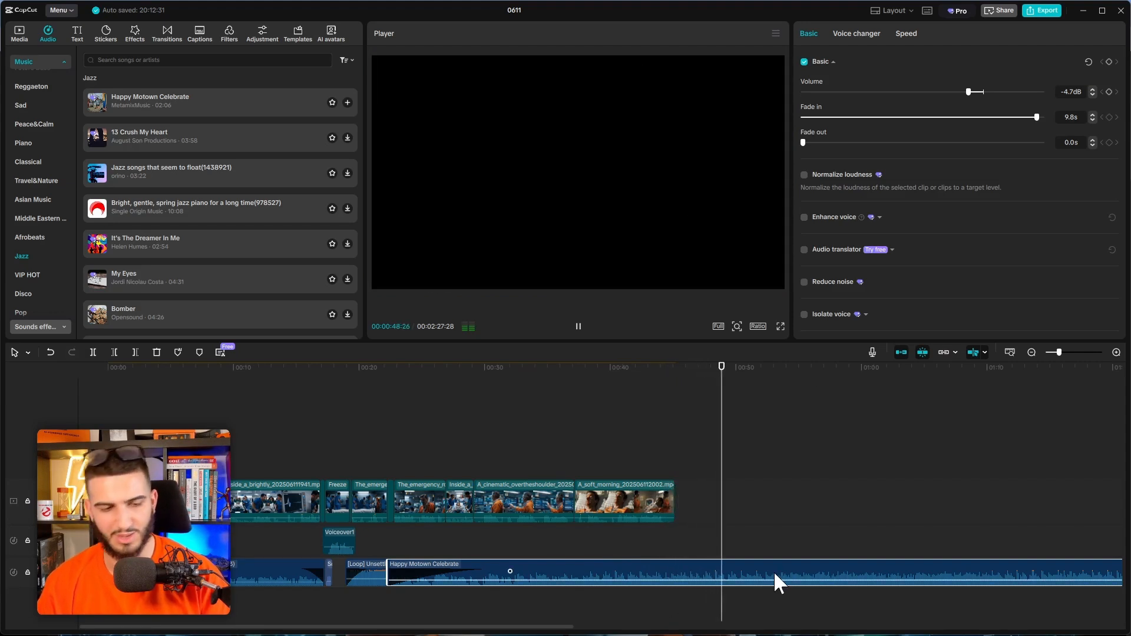
pyautogui.hotkey('ctrl', 'b')
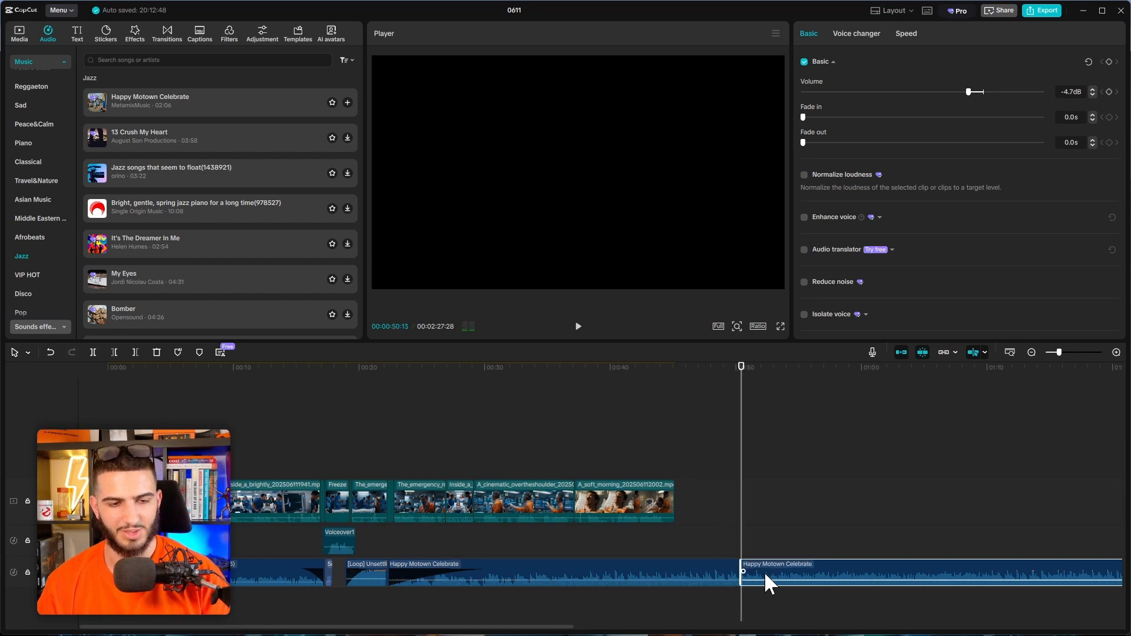
pyautogui.press('Delete')
# Step: Play the whole commercial from the beginning and revisit the roadmap screen and patient recovery scenes
pyautogui.moveTo(741, 364); pyautogui.dragTo(1, 474)
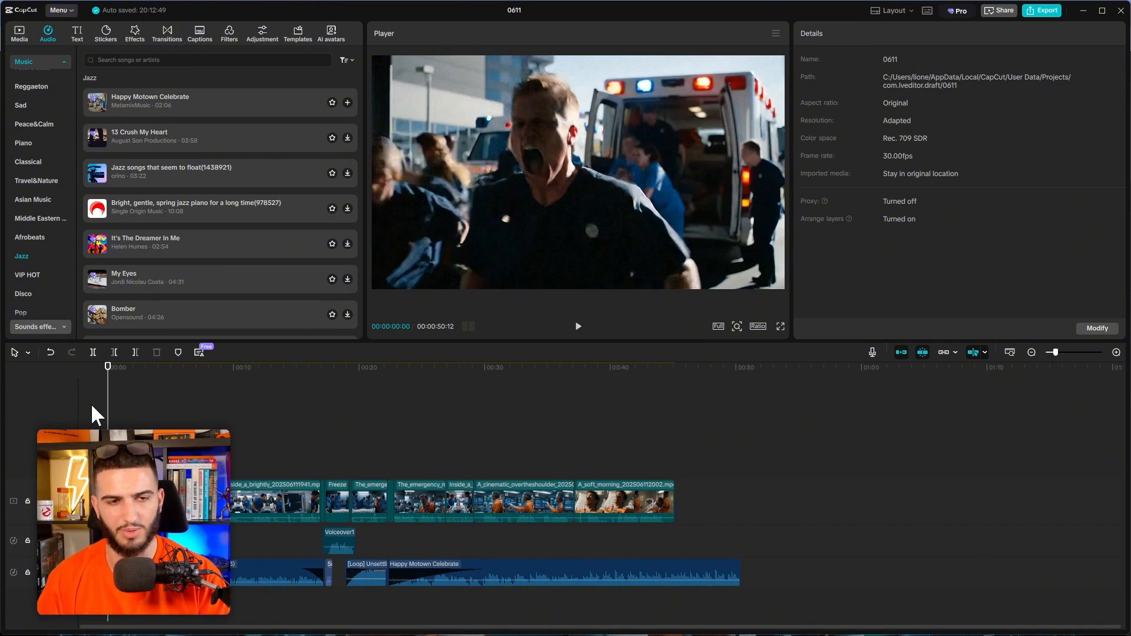
pyautogui.press('space')
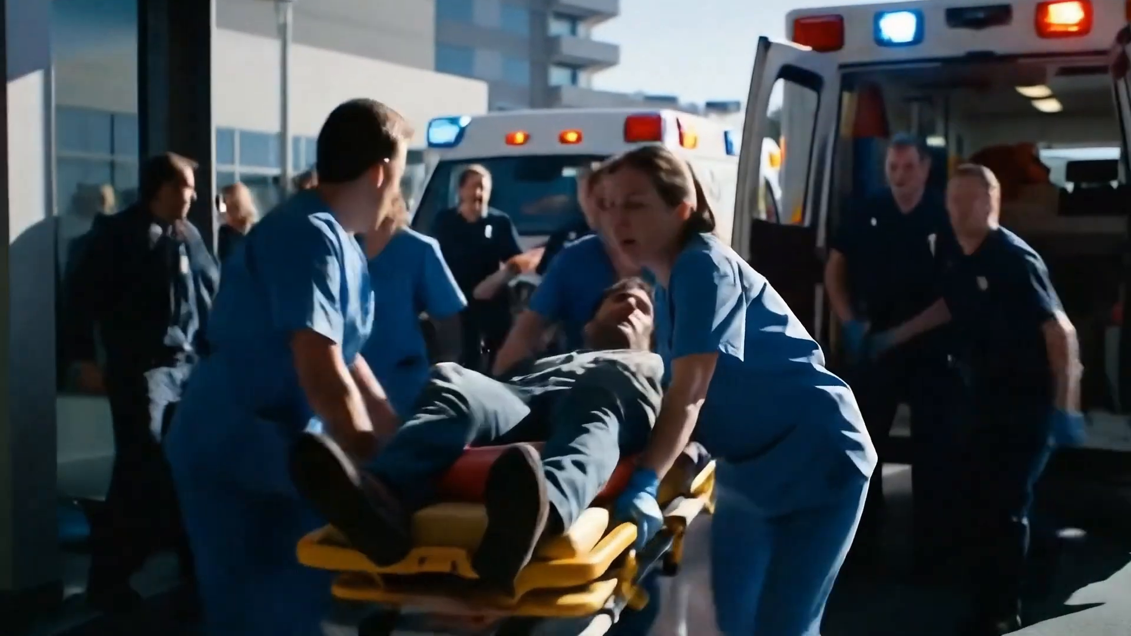
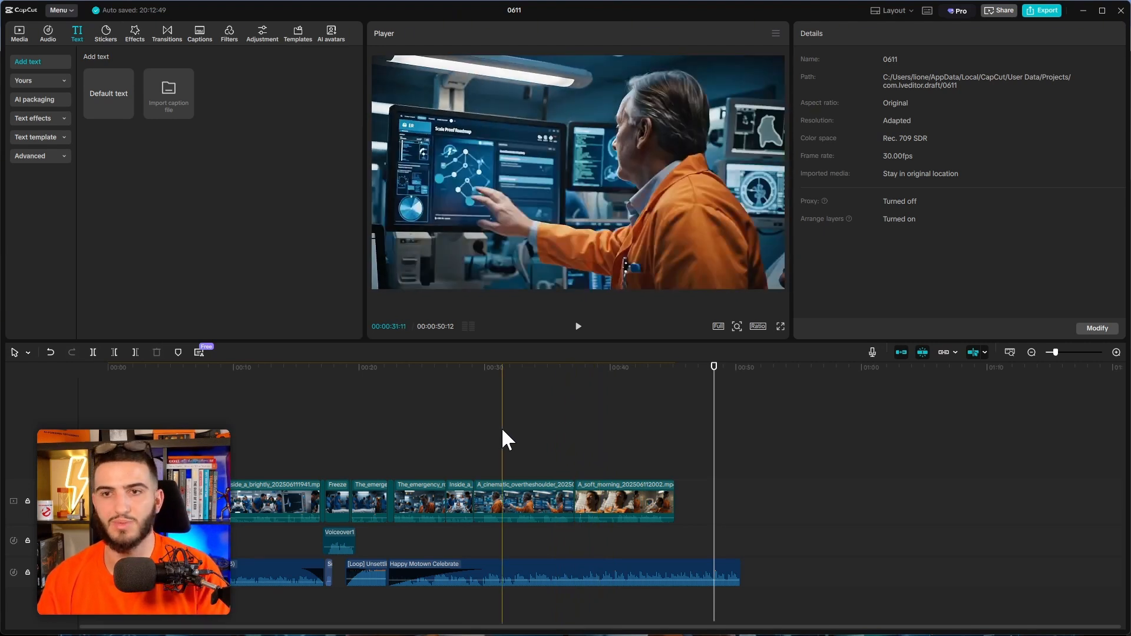
pyautogui.click(502, 431)
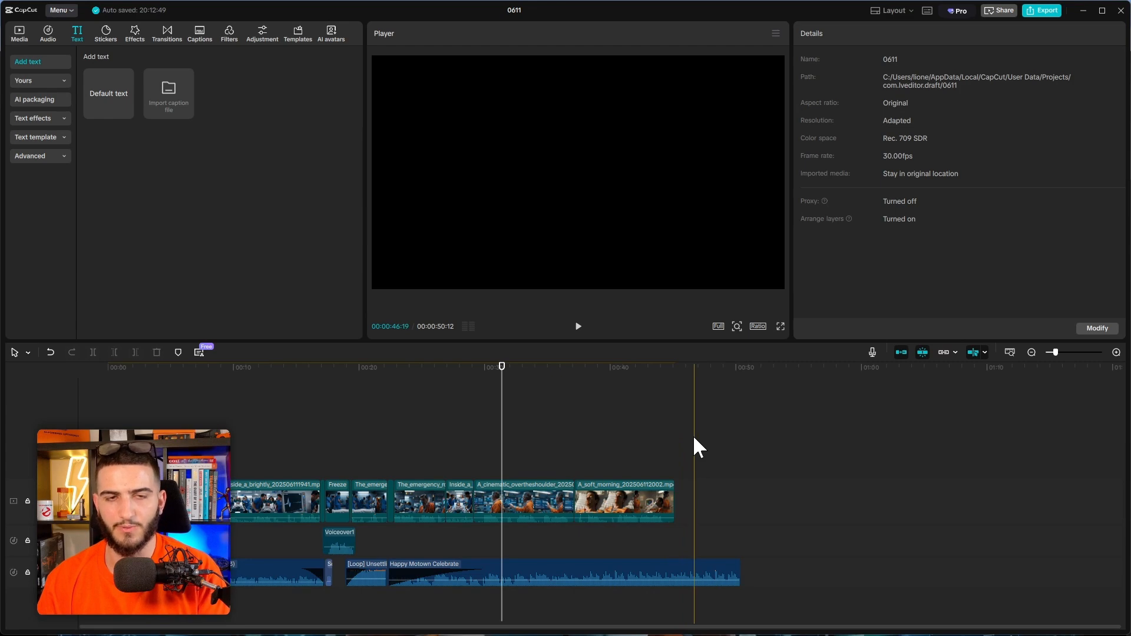
pyautogui.click(628, 437)
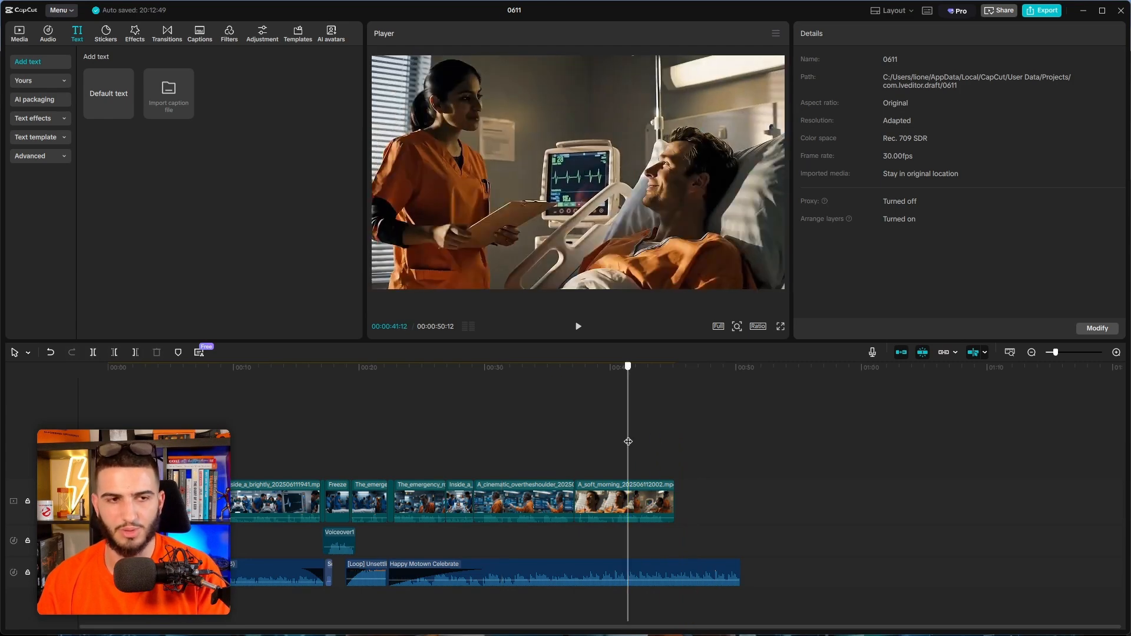
pyautogui.moveTo(628, 441); pyautogui.dragTo(140, 413)
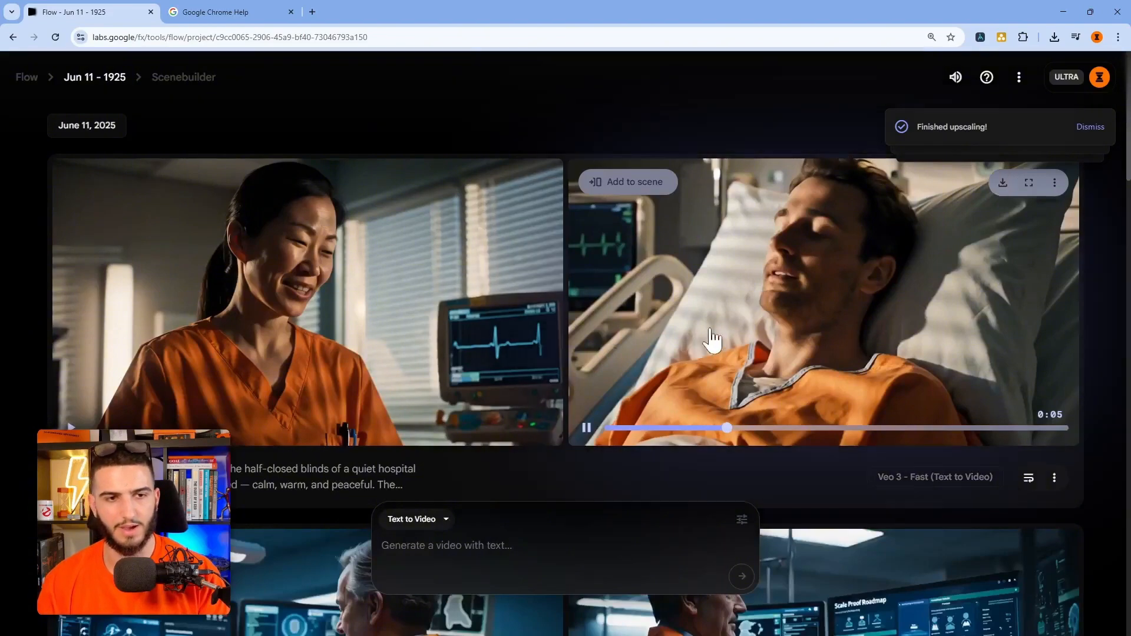
# Step: Browse the project's generated clips from the patient recovery scene down to the earliest ambulance bay attempts
pyautogui.scroll(-7, 713, 340)
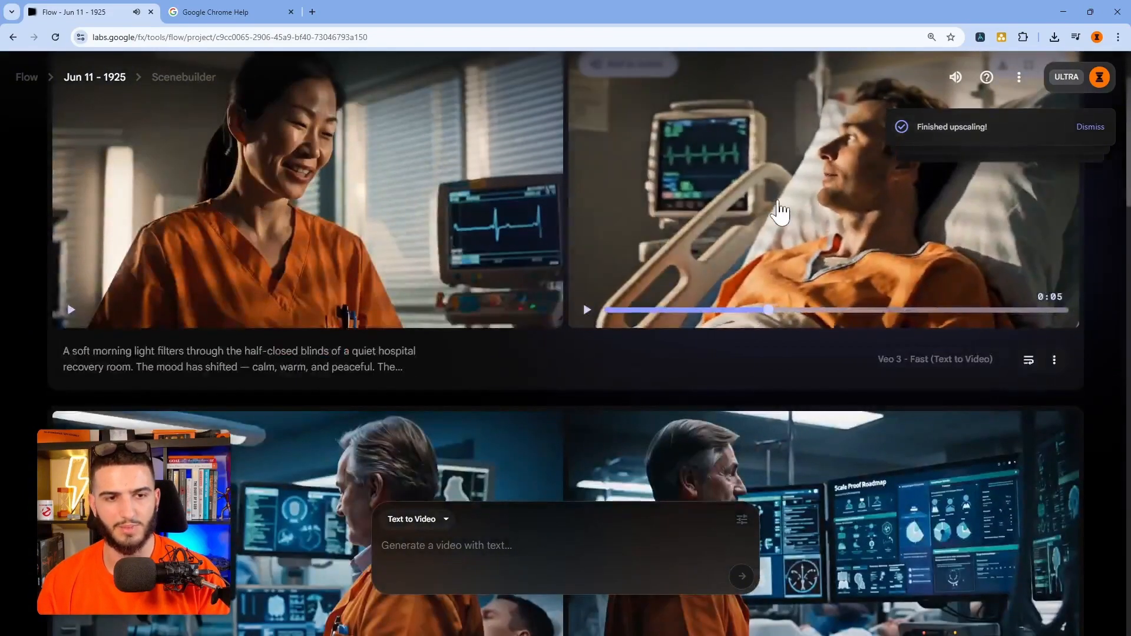
pyautogui.scroll(-10, 815, 289)
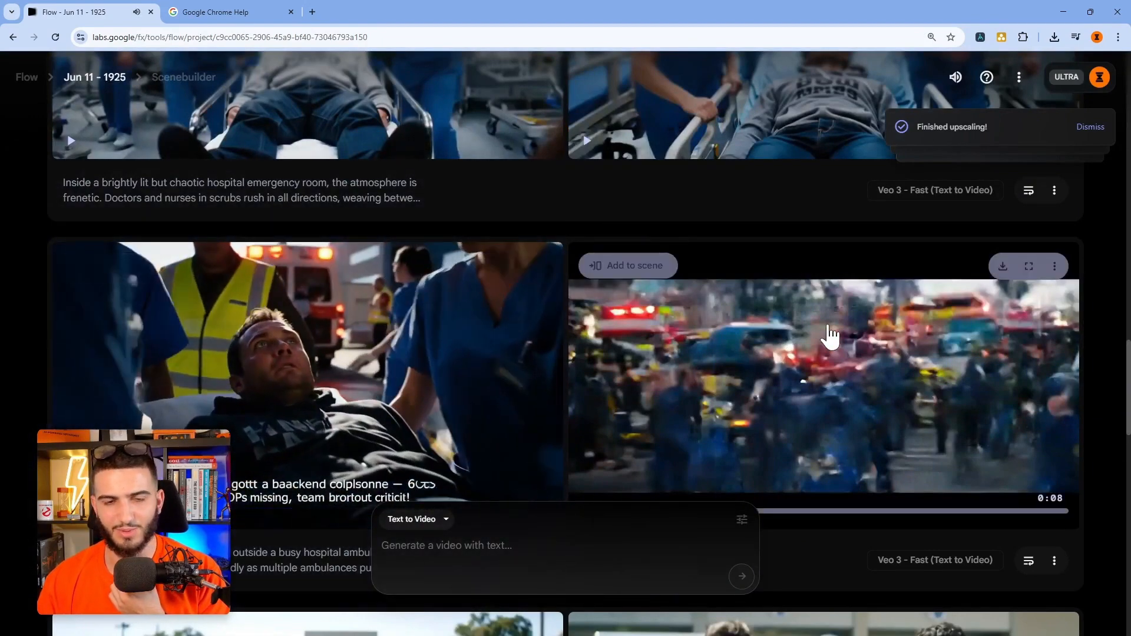
pyautogui.scroll(-7, 828, 354)
pyautogui.scroll(-5, 766, 348)
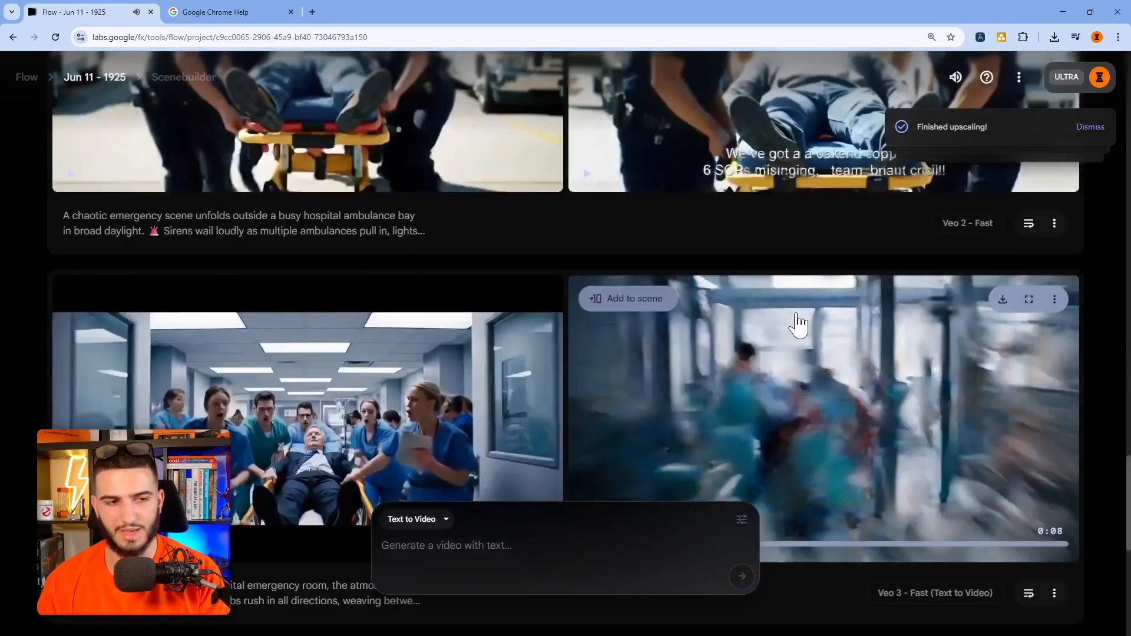
pyautogui.scroll(3, 604, 368)
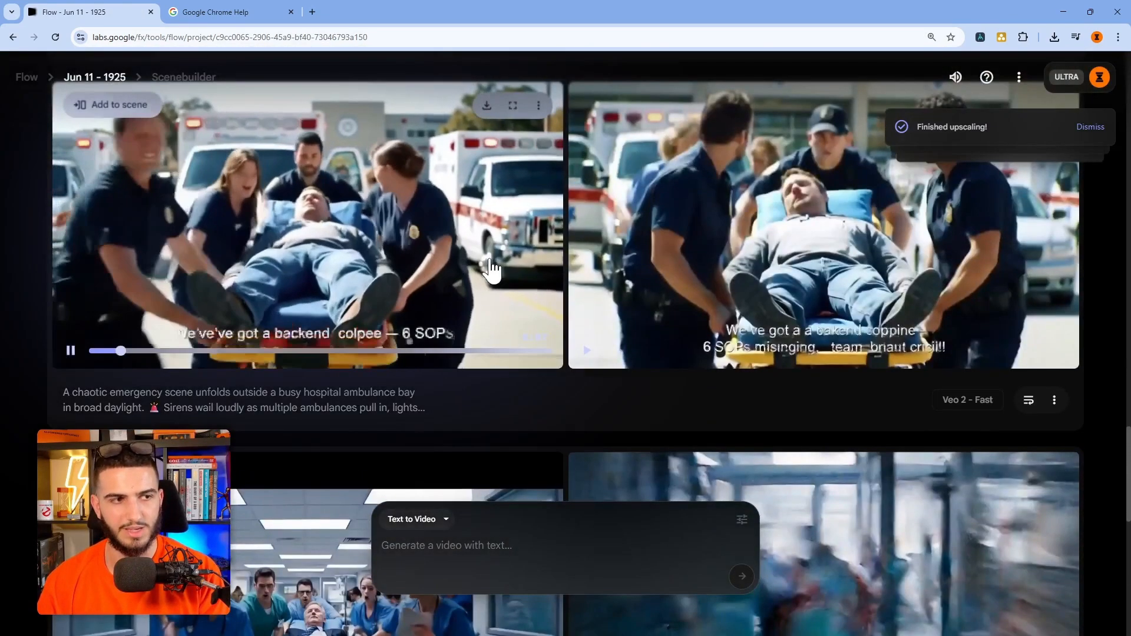
pyautogui.scroll(-6, 720, 260)
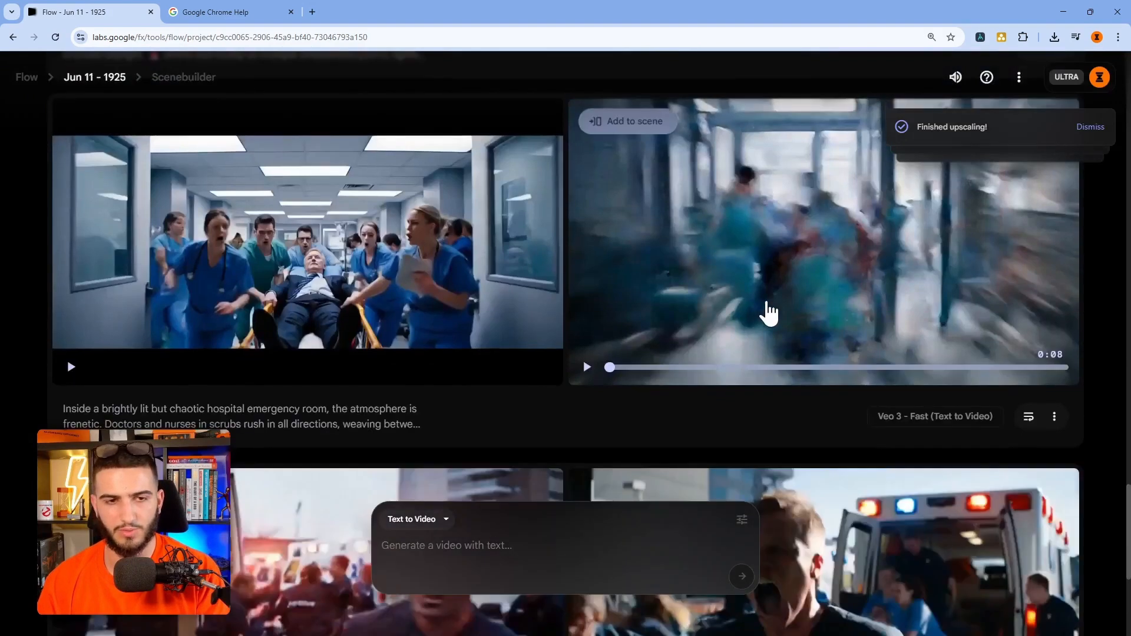
pyautogui.scroll(-6, 815, 297)
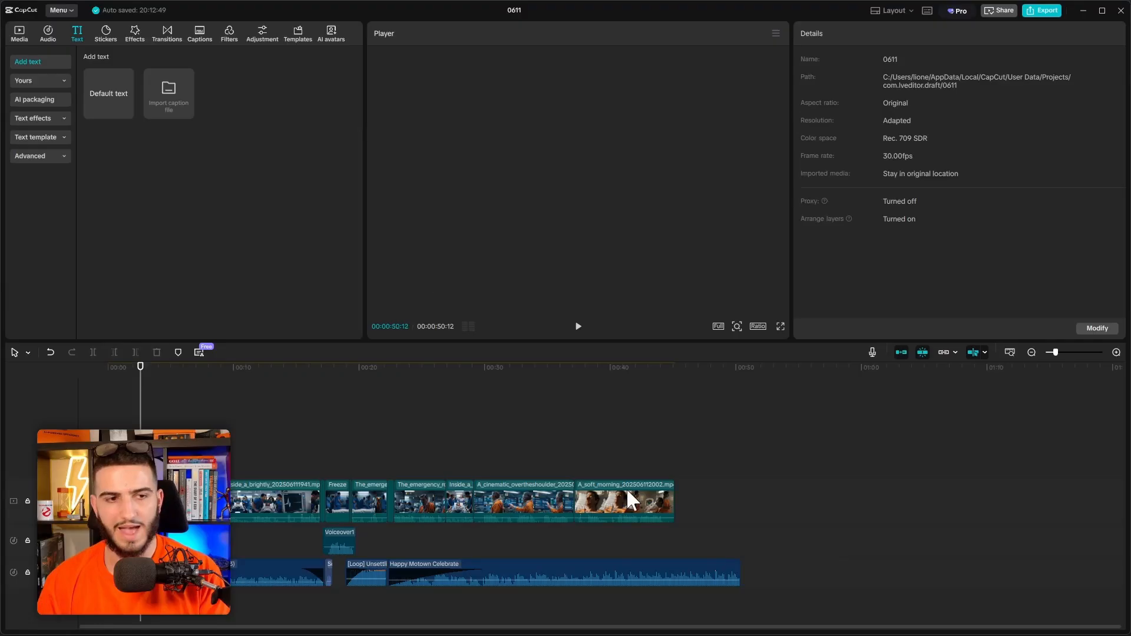
# Step: Switch to CapCut and play the commercial from about 28:21 into the roadmap screen scene
pyautogui.click(468, 504)
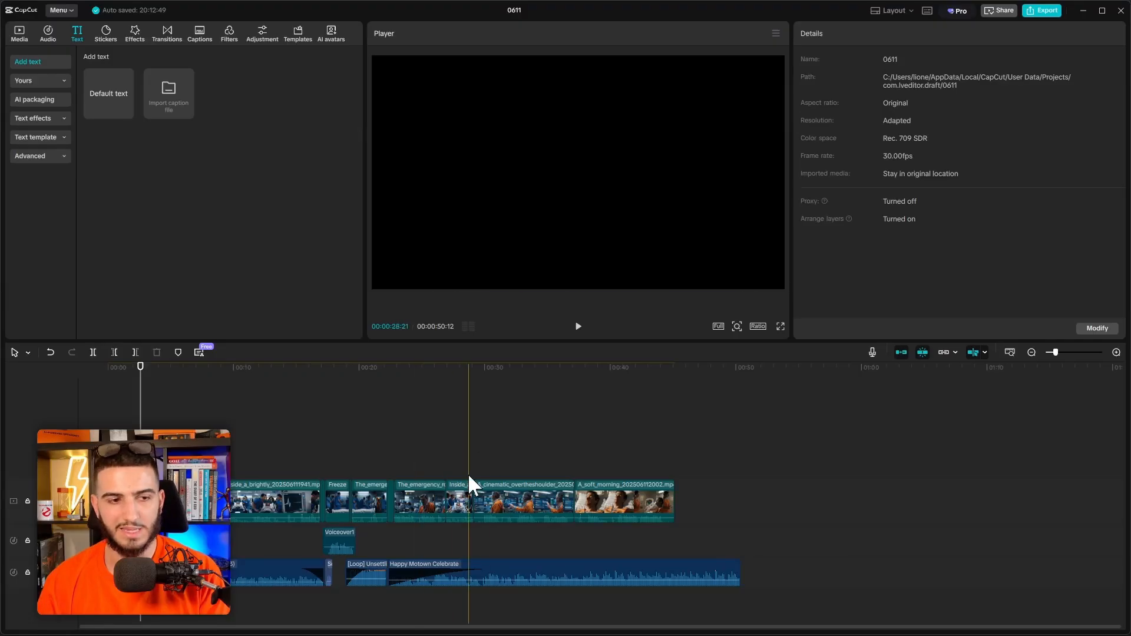
pyautogui.press('space')
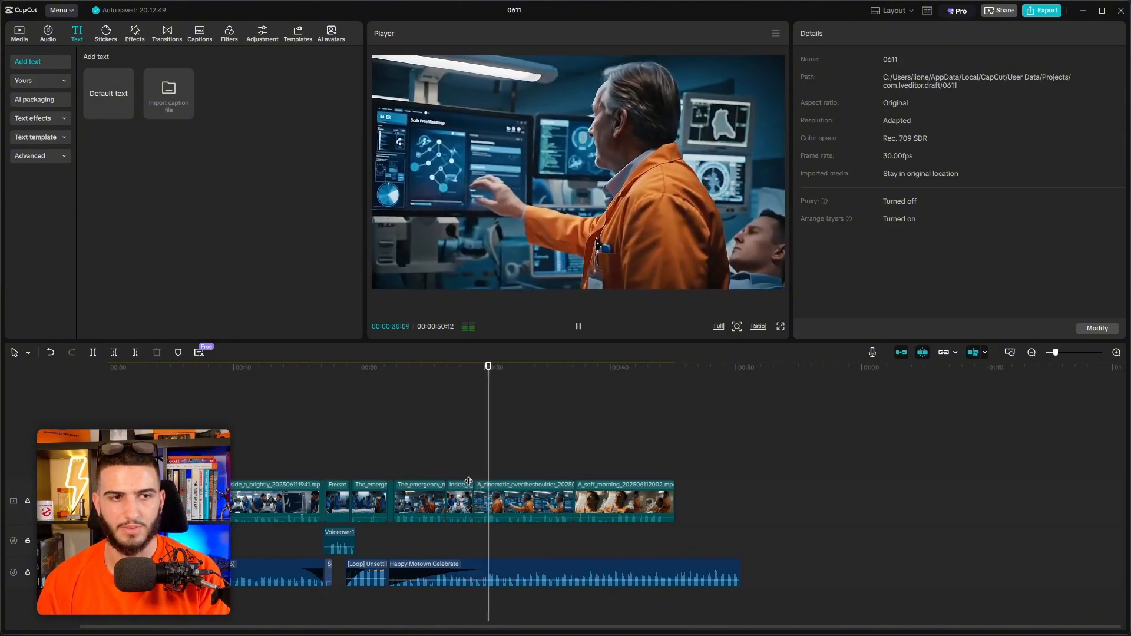
pyautogui.press('space')
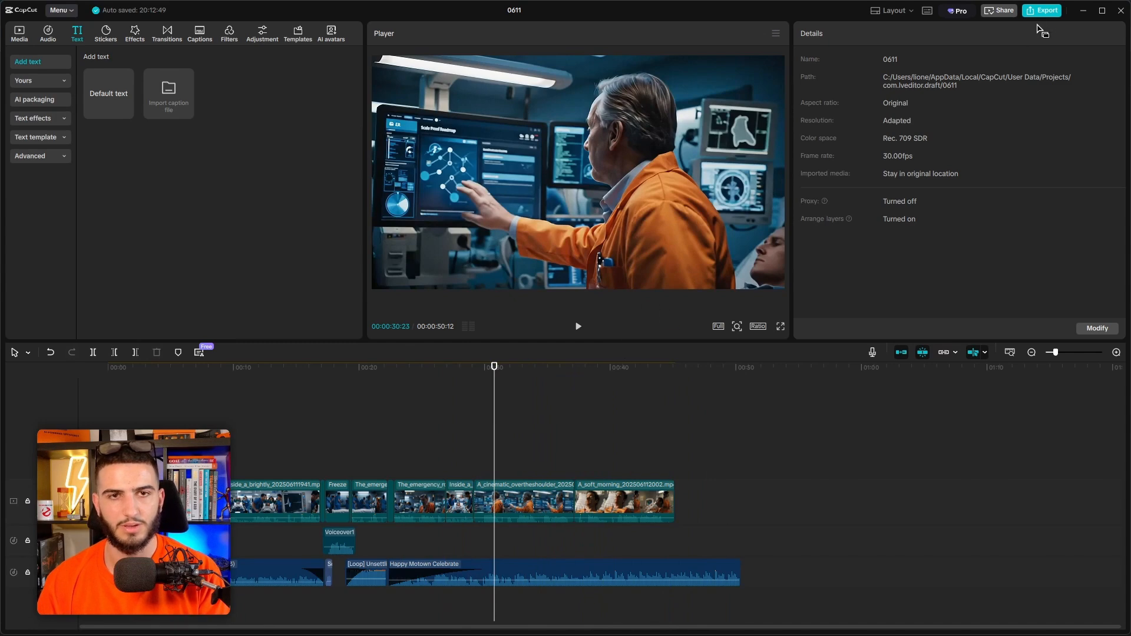
# Step: Switch back to Flow and check the remaining AI credits in the account details
pyautogui.click(1090, 12)
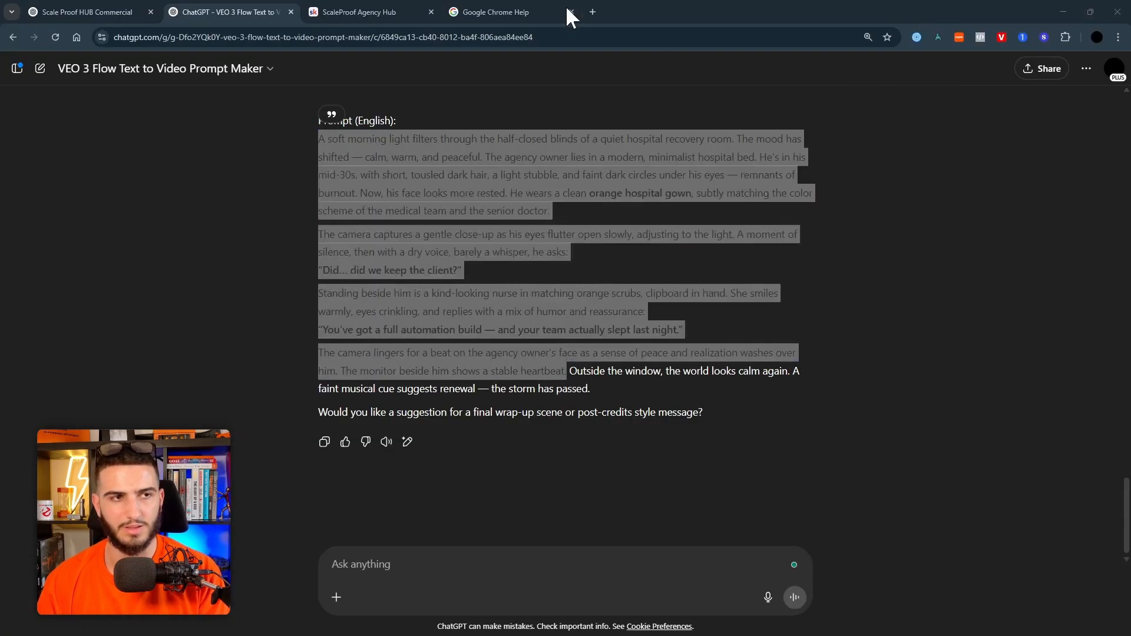
pyautogui.hotkey('alt', 'Tab')
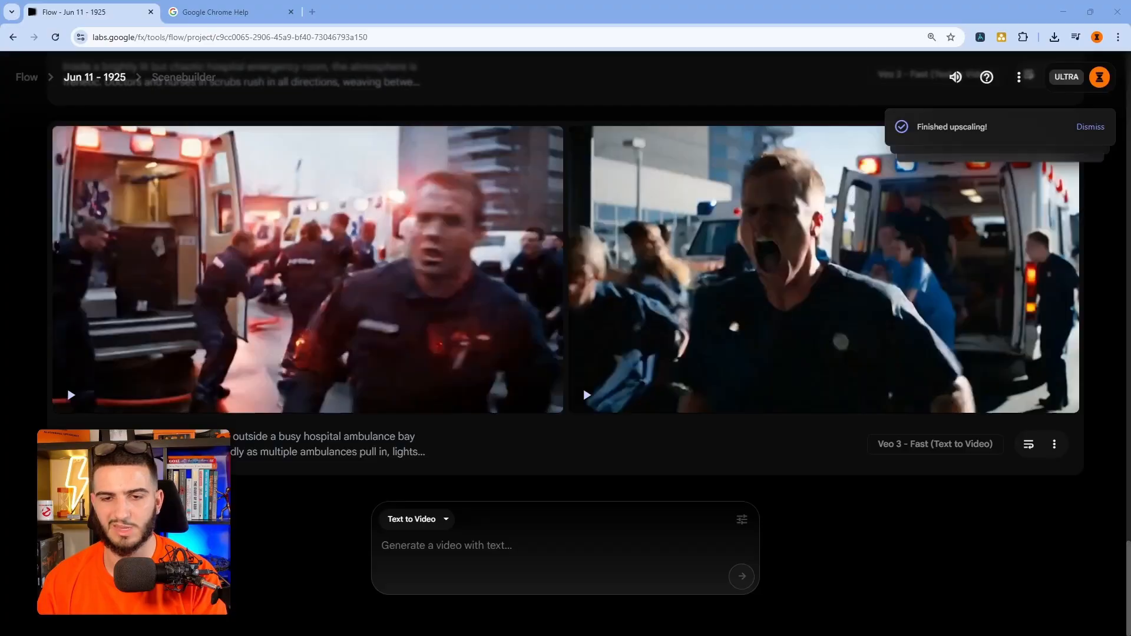
pyautogui.scroll(8, 443, 323)
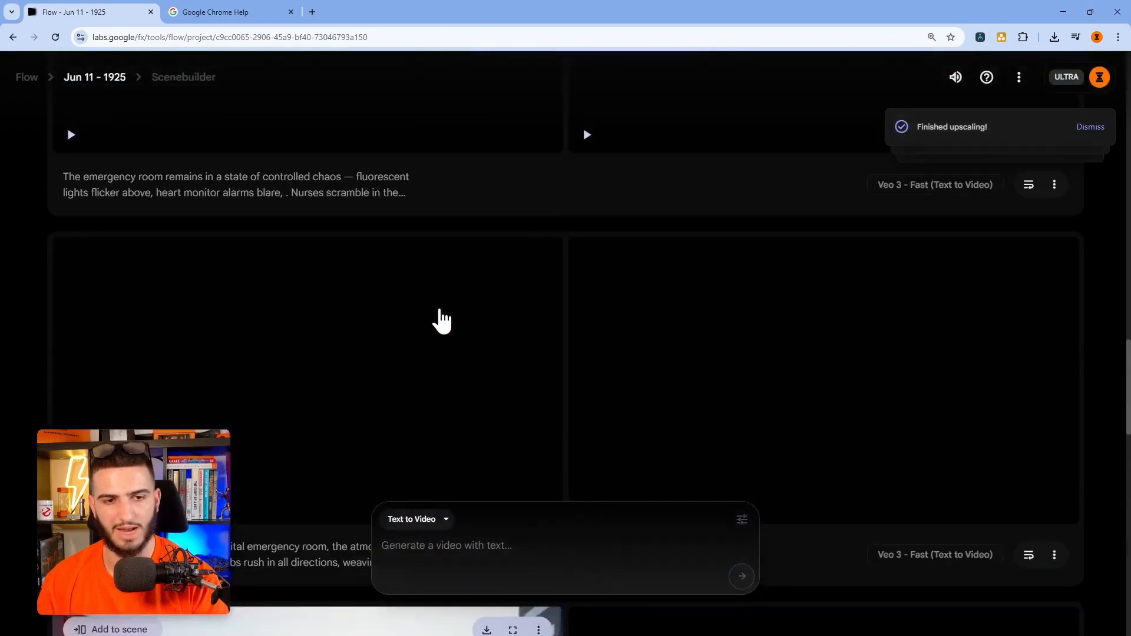
pyautogui.scroll(-8, 811, 438)
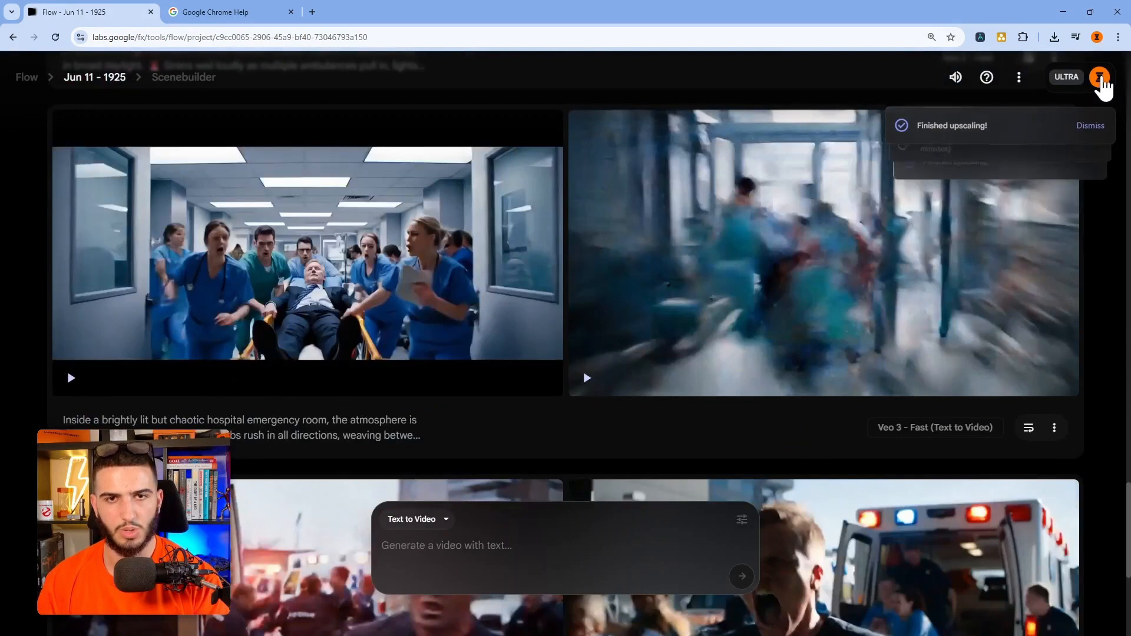
pyautogui.click(1100, 77)
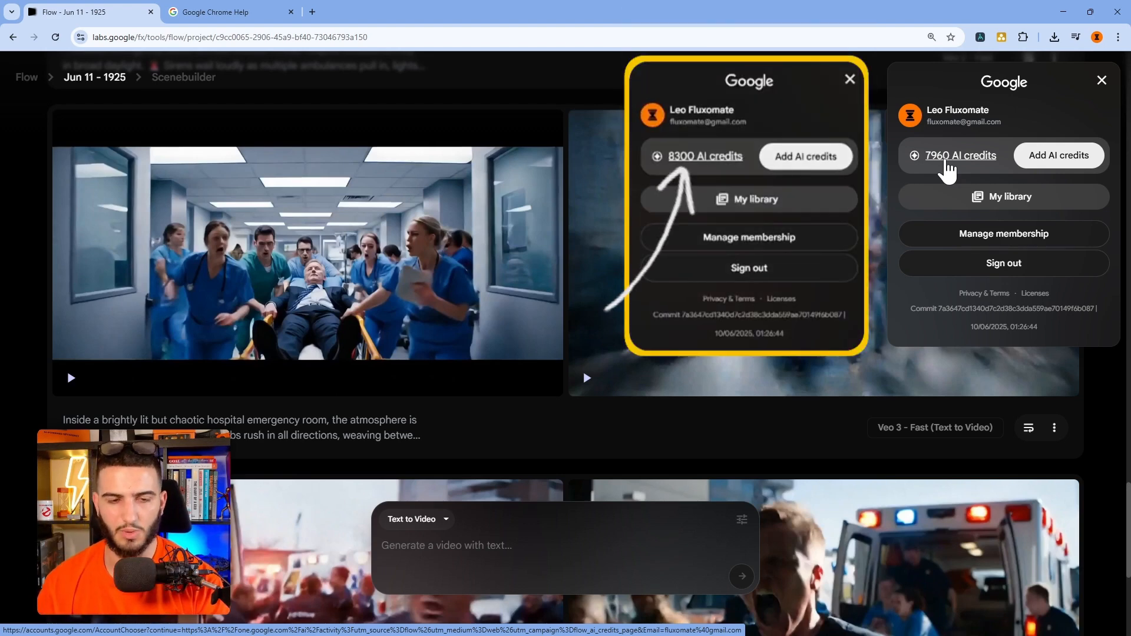
pyautogui.scroll(-6, 813, 194)
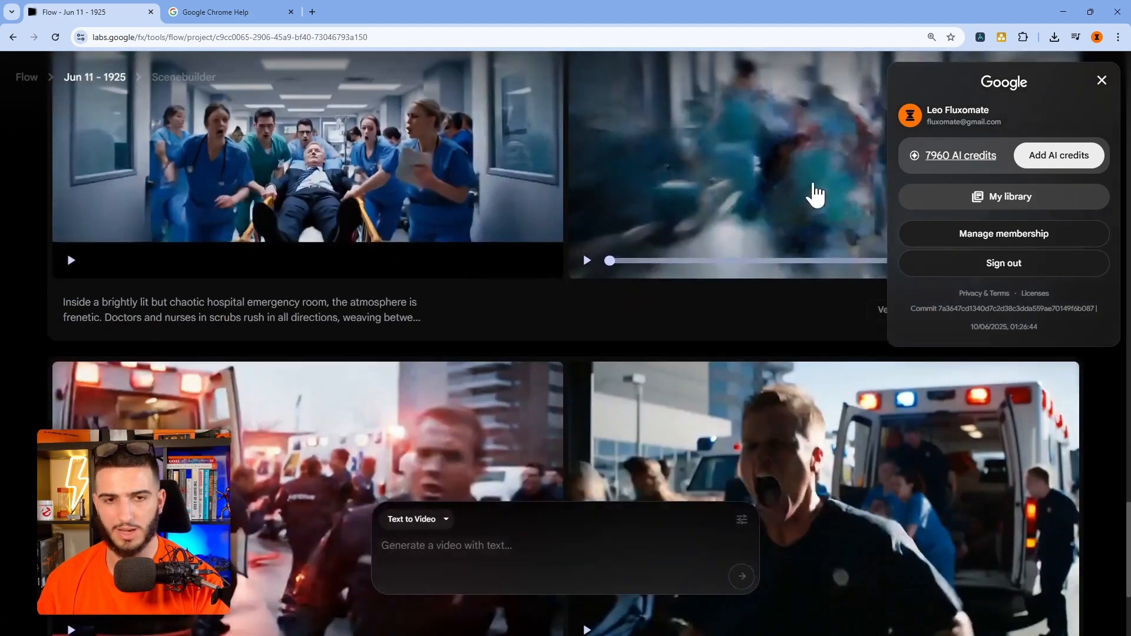
pyautogui.click(962, 530)
# Step: Review the generated clips from the emergency corridor scene back up to the newest patient recovery scene
pyautogui.scroll(5, 920, 528)
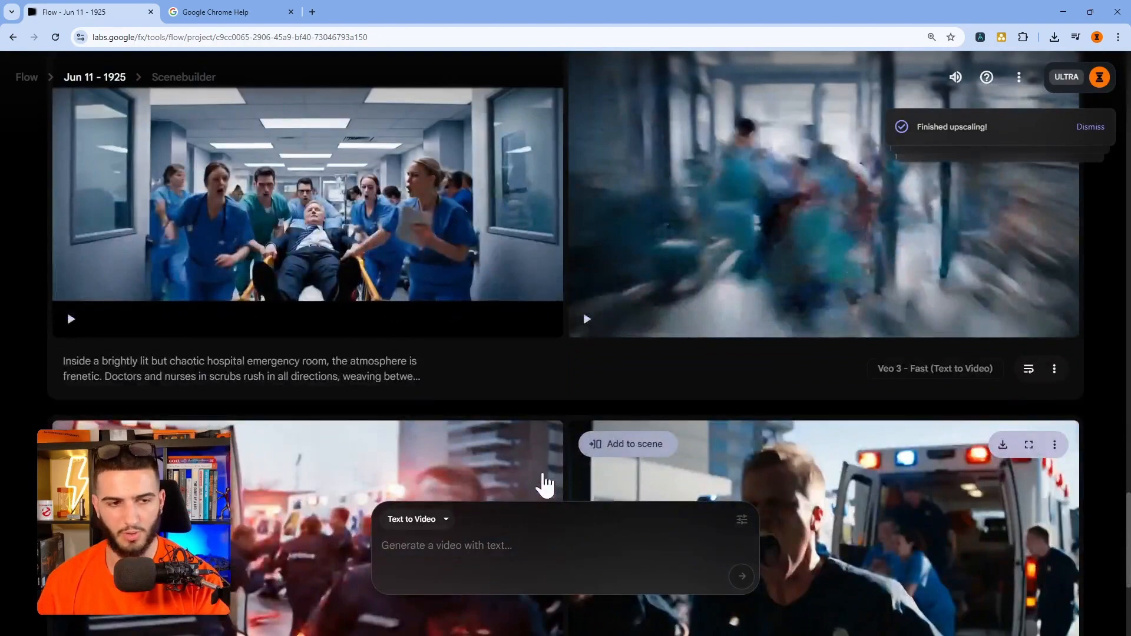
pyautogui.scroll(15, 472, 406)
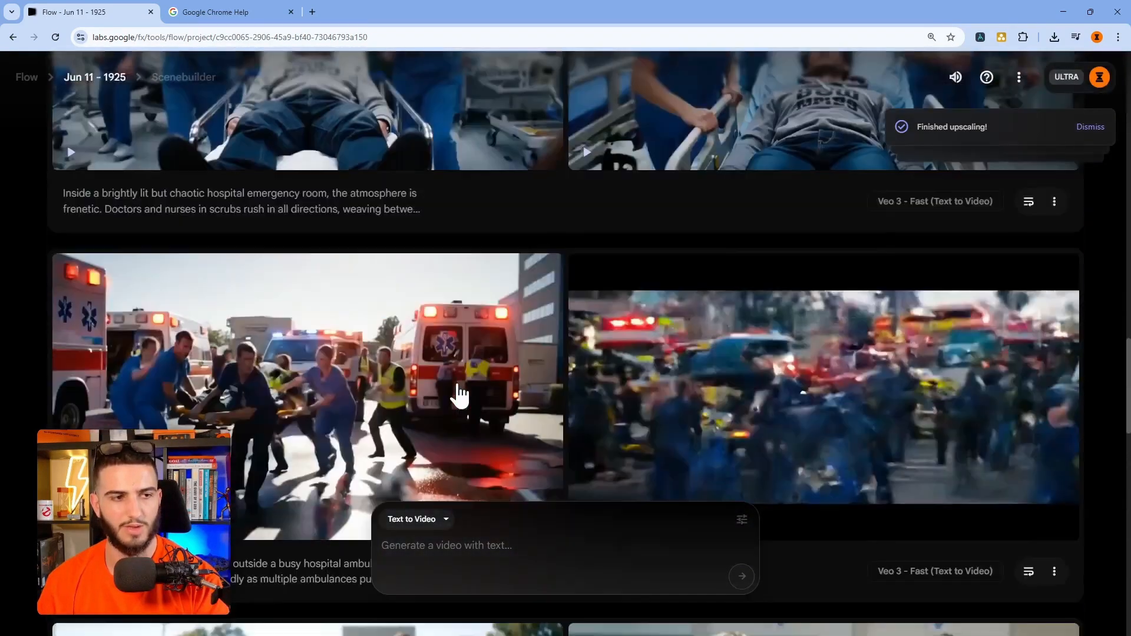
pyautogui.scroll(10, 442, 398)
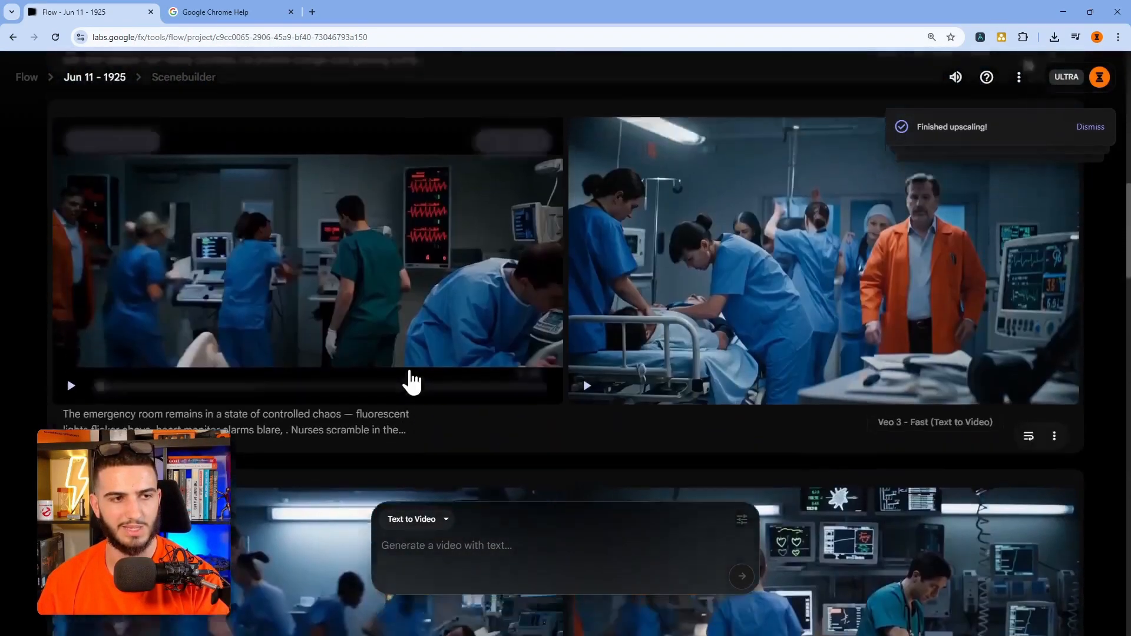
pyautogui.scroll(8, 406, 386)
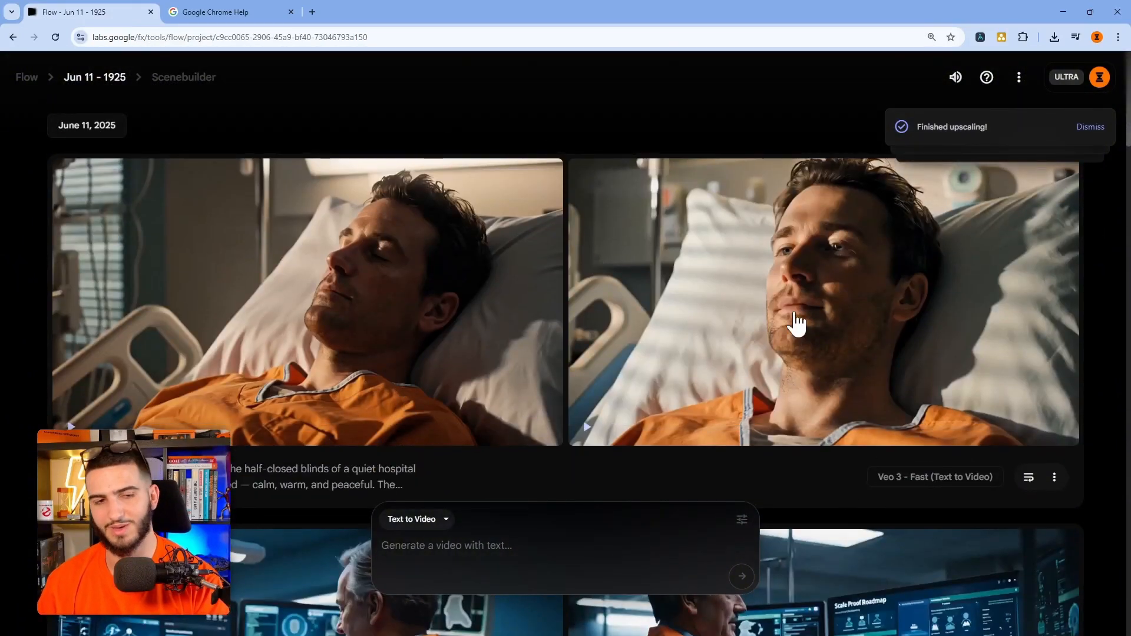
pyautogui.scroll(-3, 928, 316)
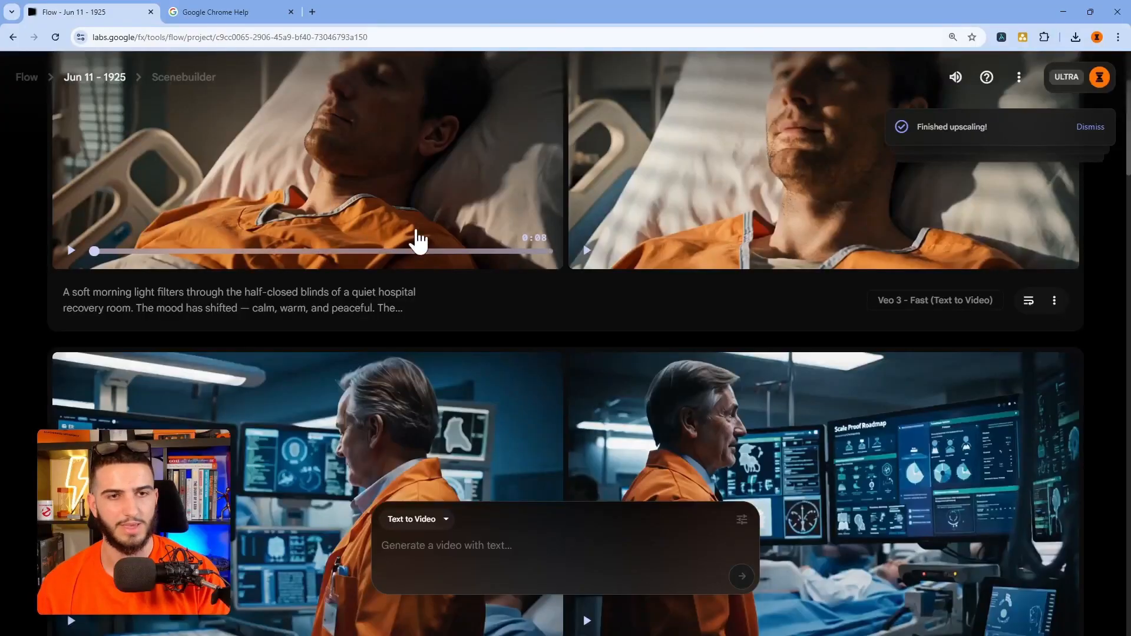
pyautogui.scroll(3, 419, 239)
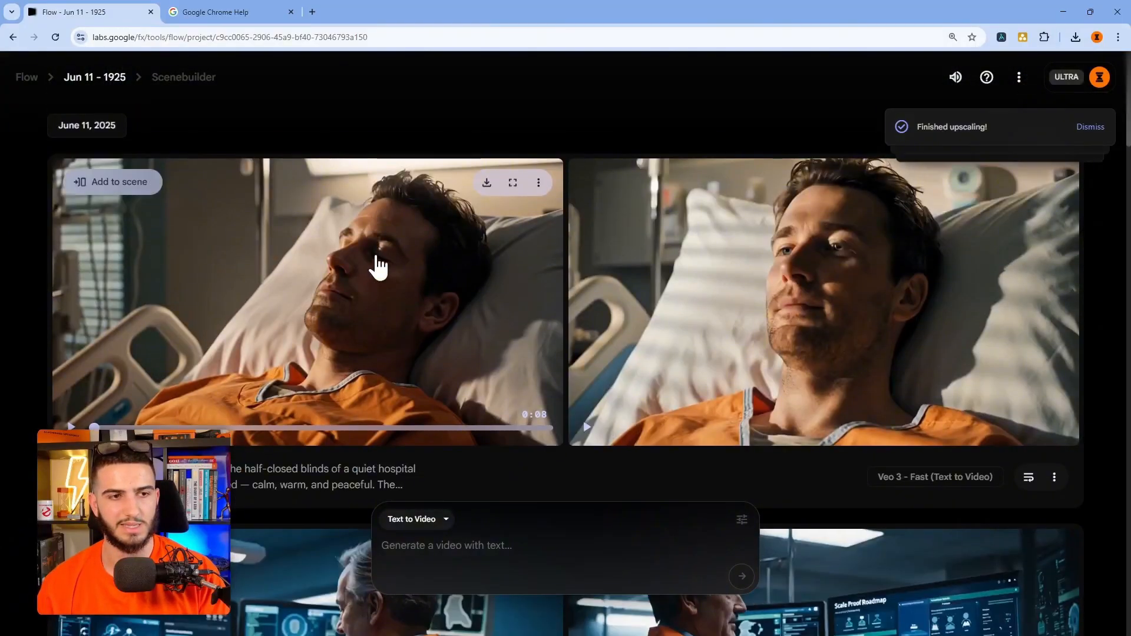
# Step: Add the first patient recovery clip to the scene and try to extend it with the prompt "extend this"
pyautogui.click(158, 180)
pyautogui.click(617, 471)
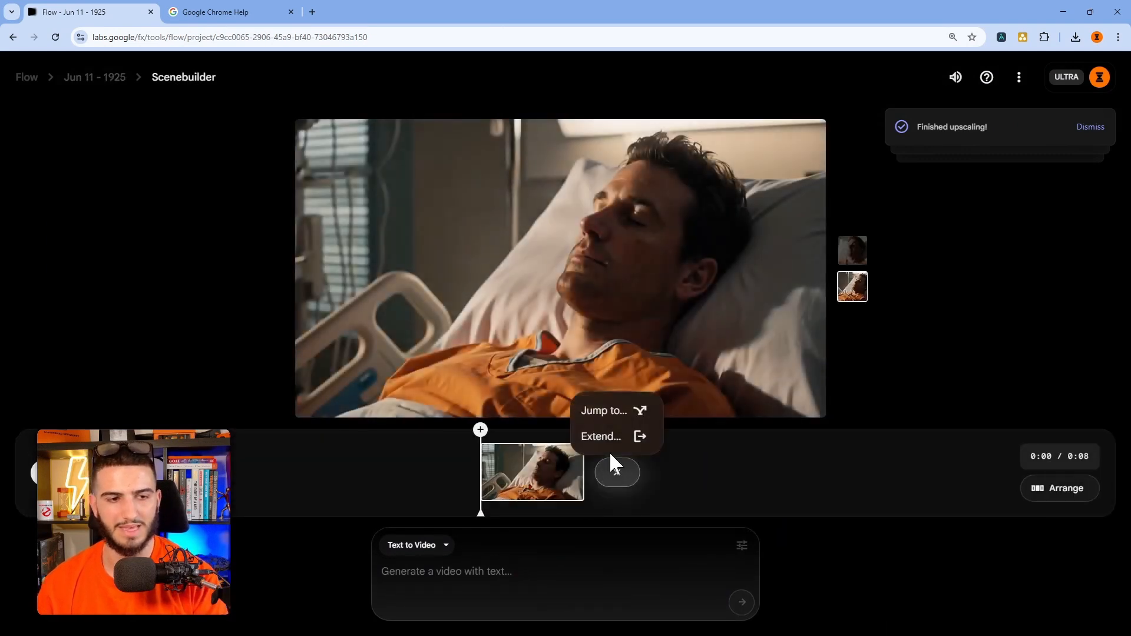
pyautogui.click(607, 438)
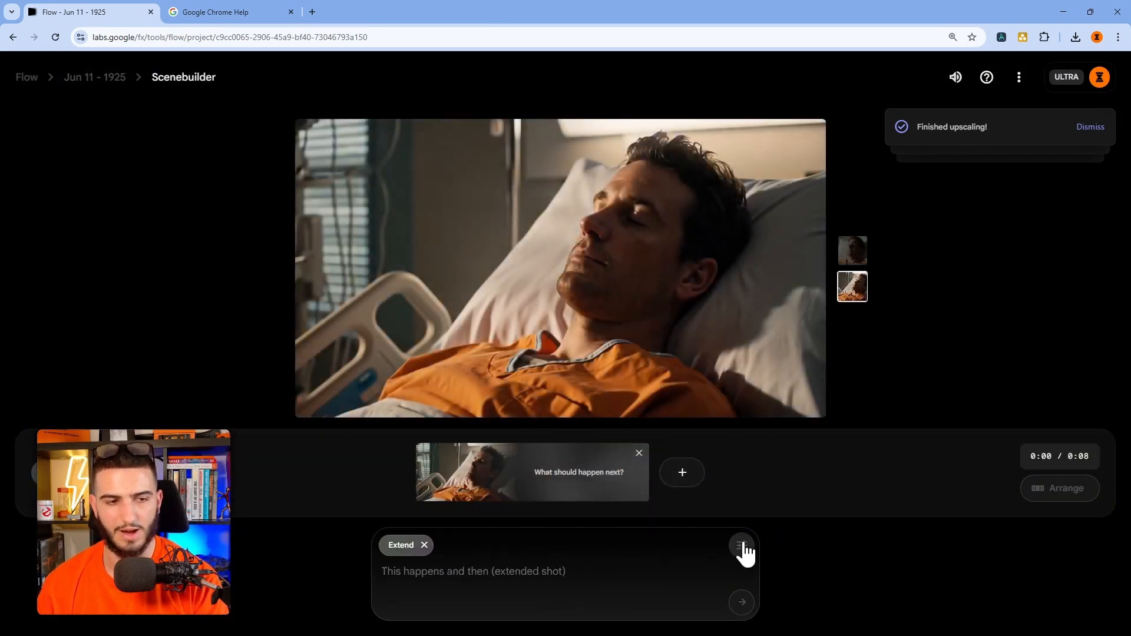
pyautogui.click(742, 546)
pyautogui.click(568, 562)
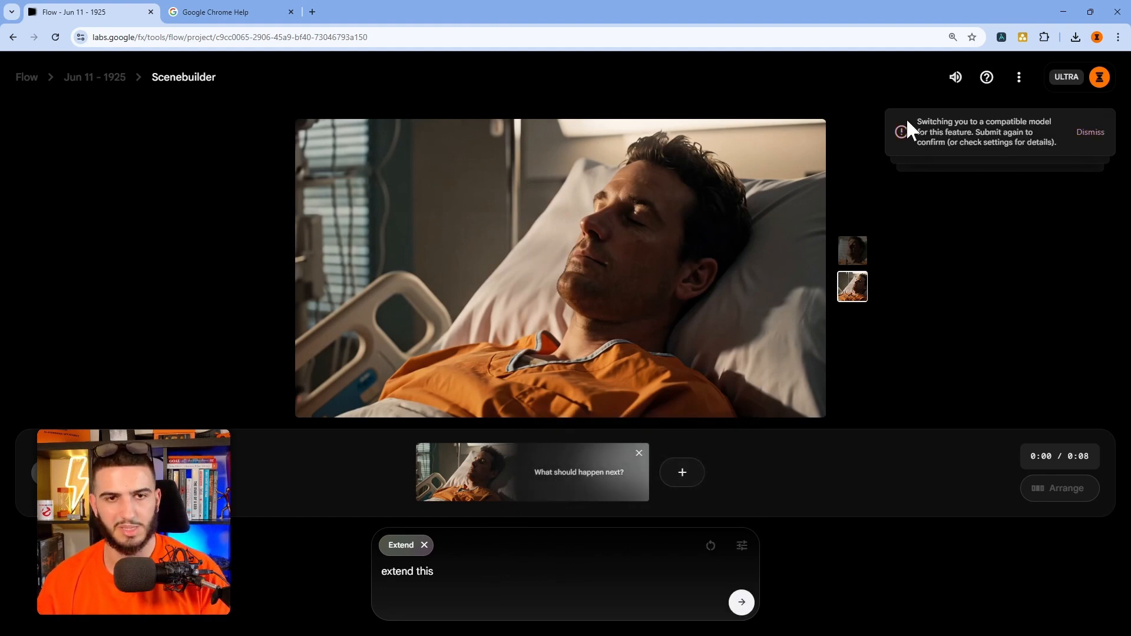
# Step: Check the output count and model settings for the extension, and cancel Extend mode
pyautogui.click(742, 546)
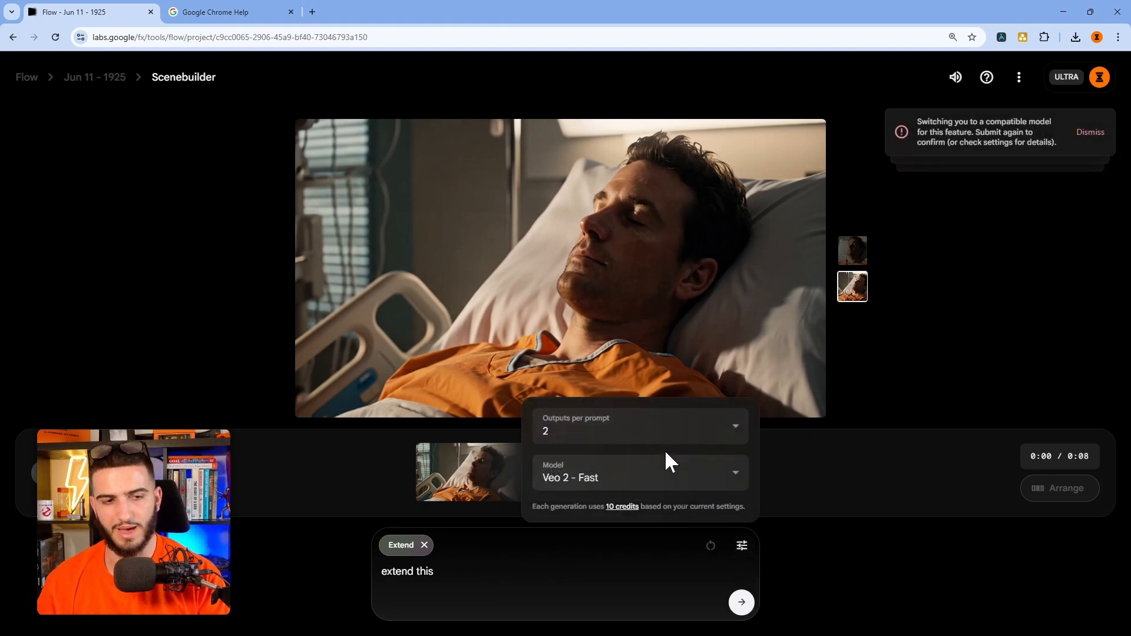
pyautogui.click(804, 477)
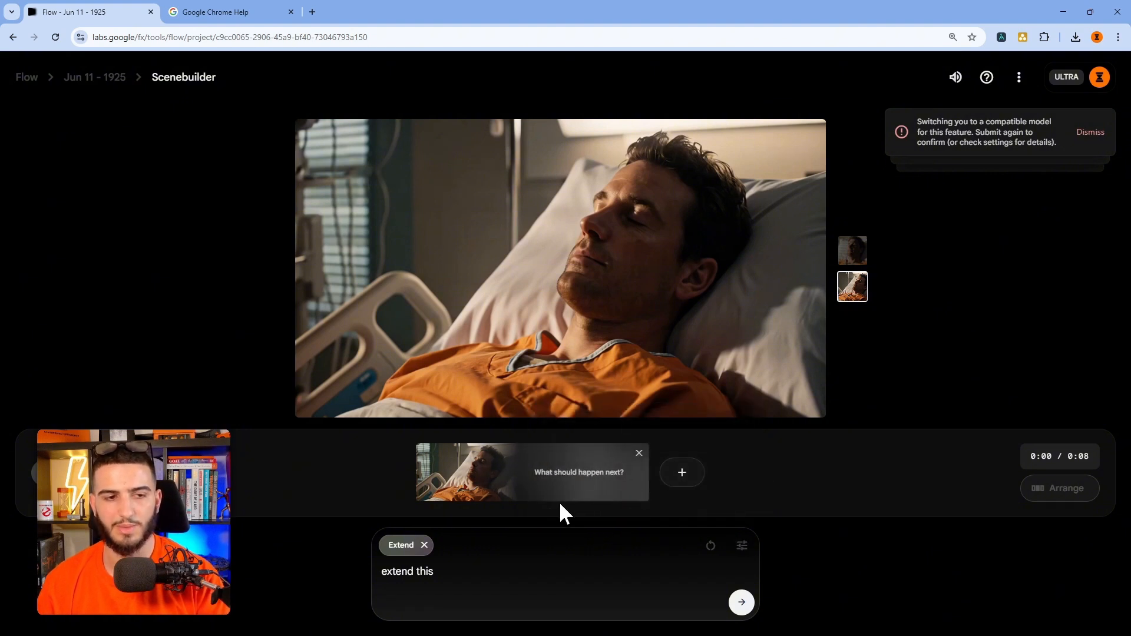
pyautogui.click(424, 546)
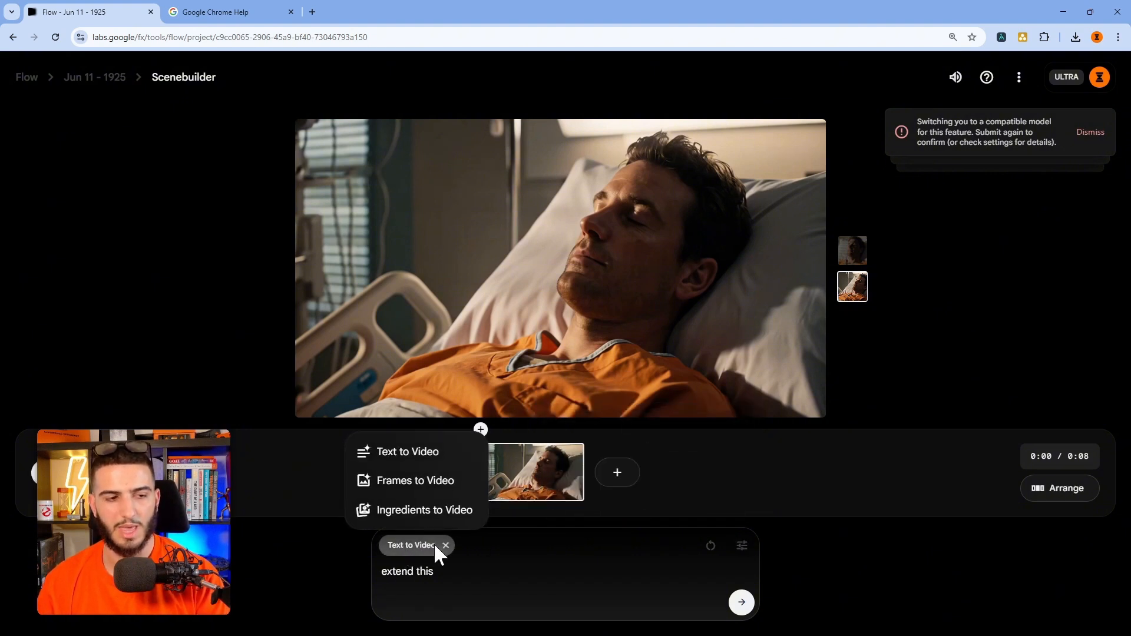